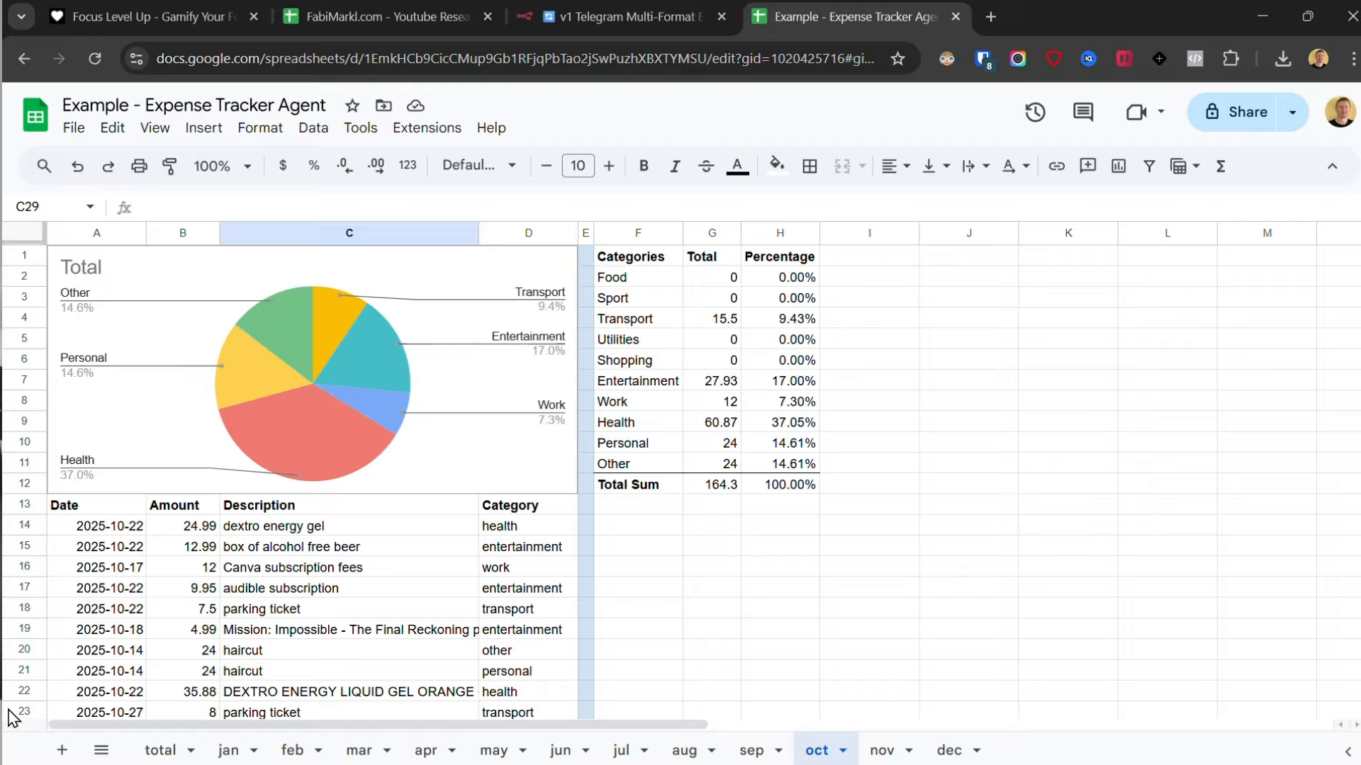
- Review the October expense sheet in Google Sheets and select the category totals table F1:H12
click(11, 712)
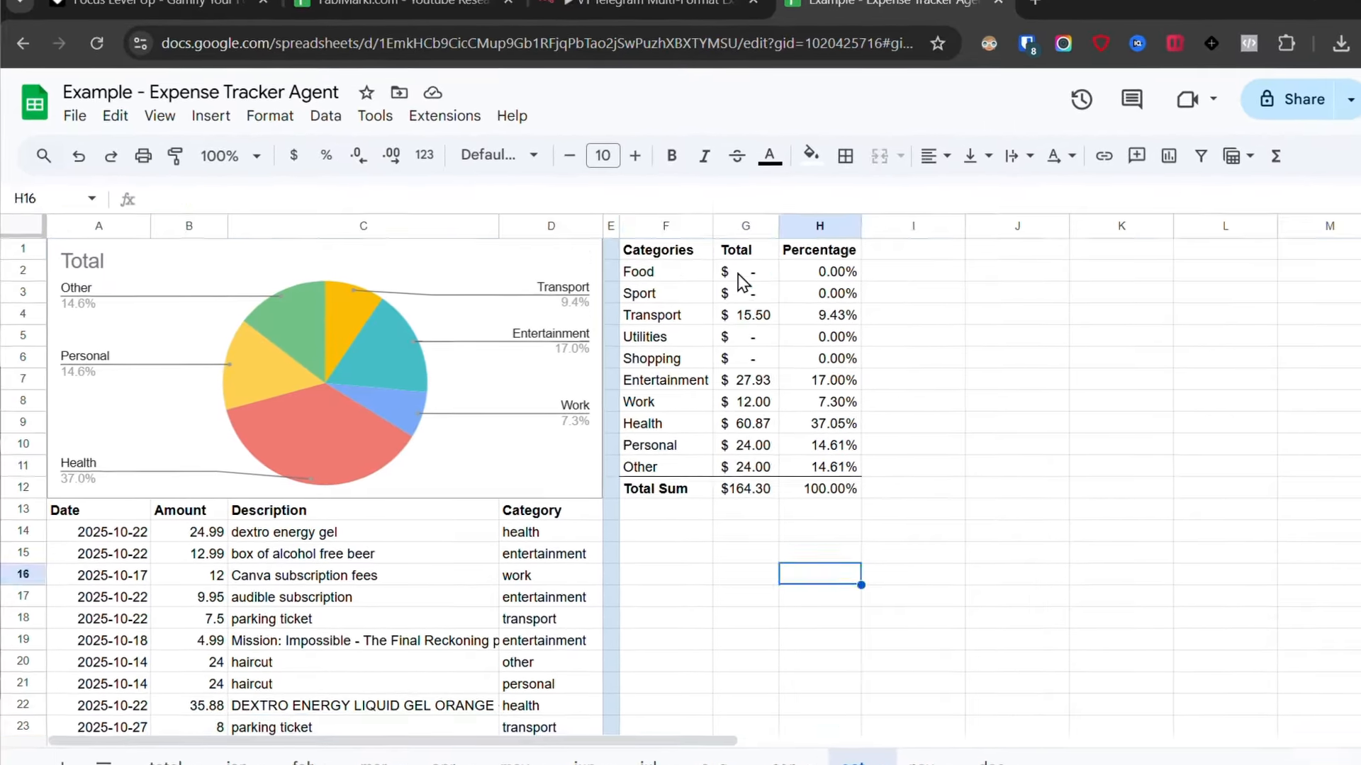
drag(663, 251, 831, 491)
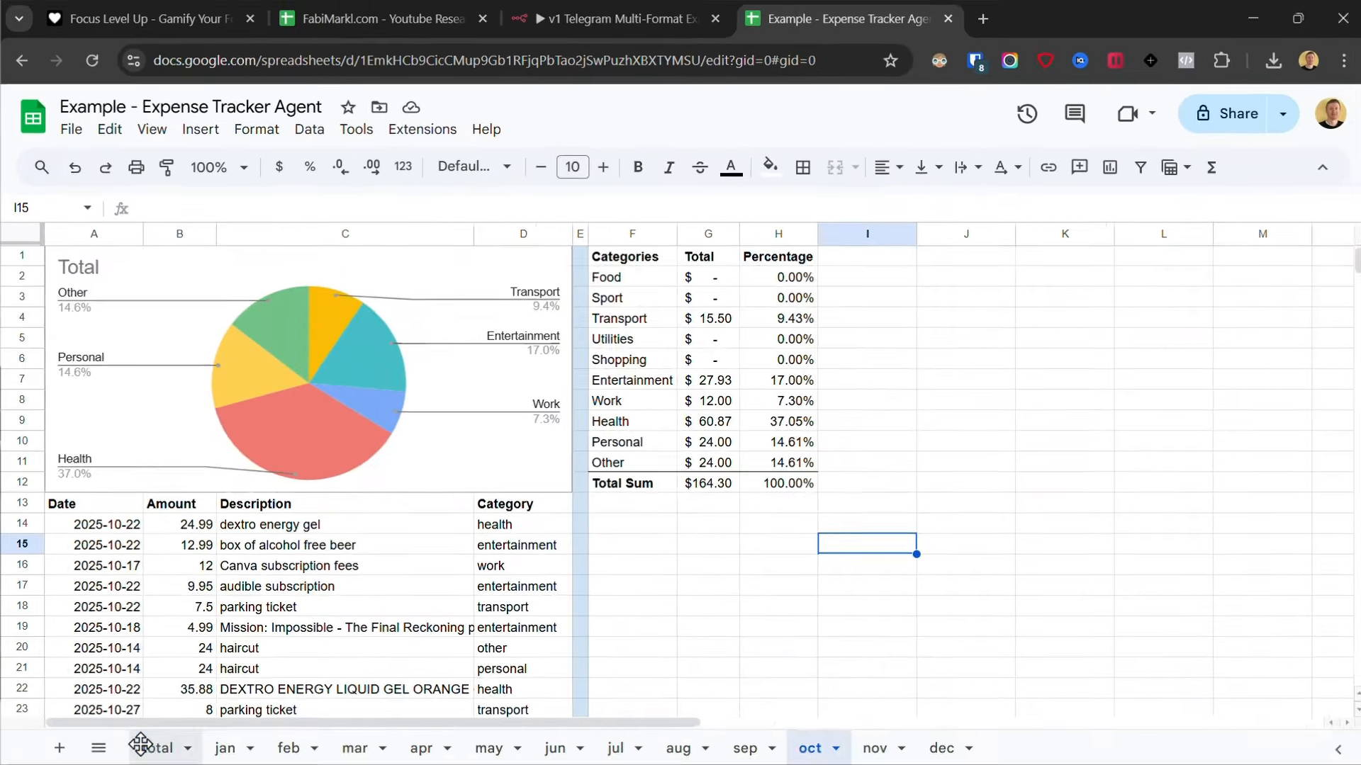
click(161, 741)
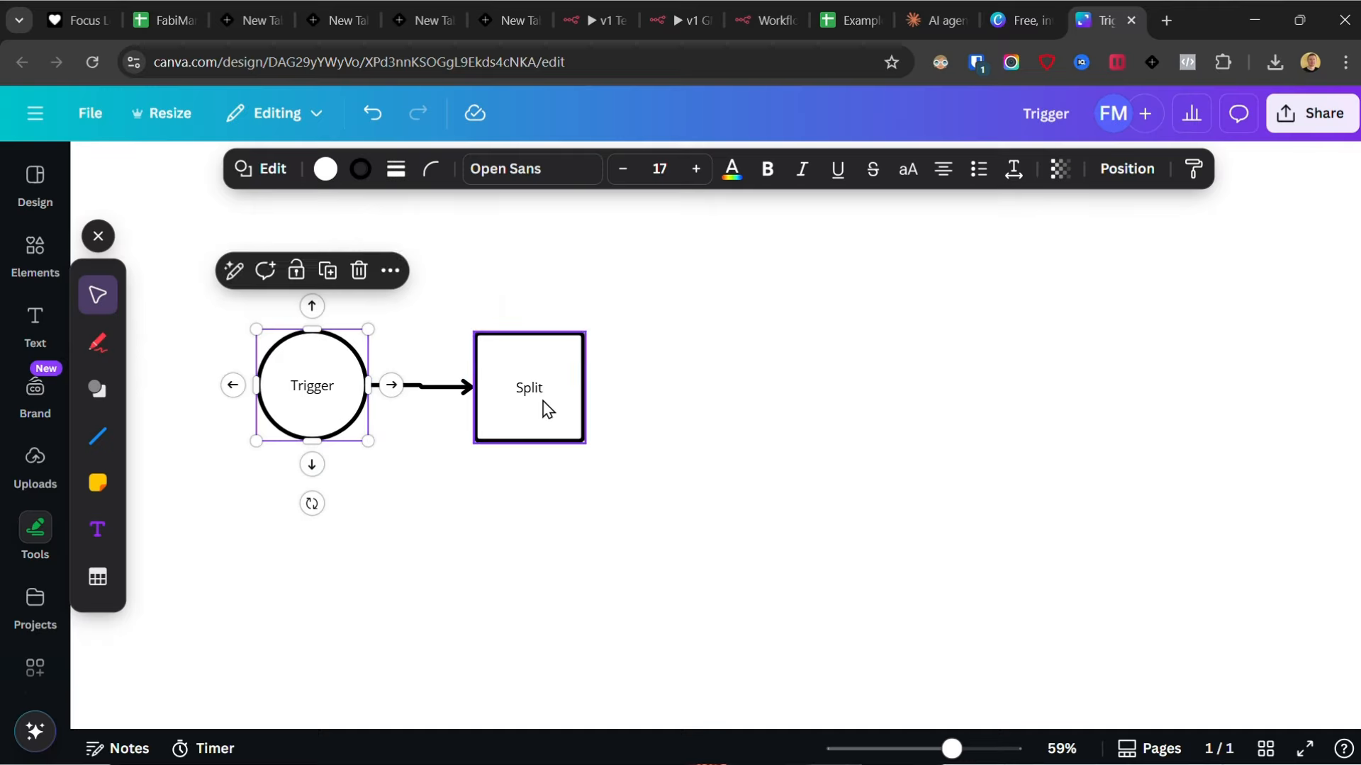
click(607, 386)
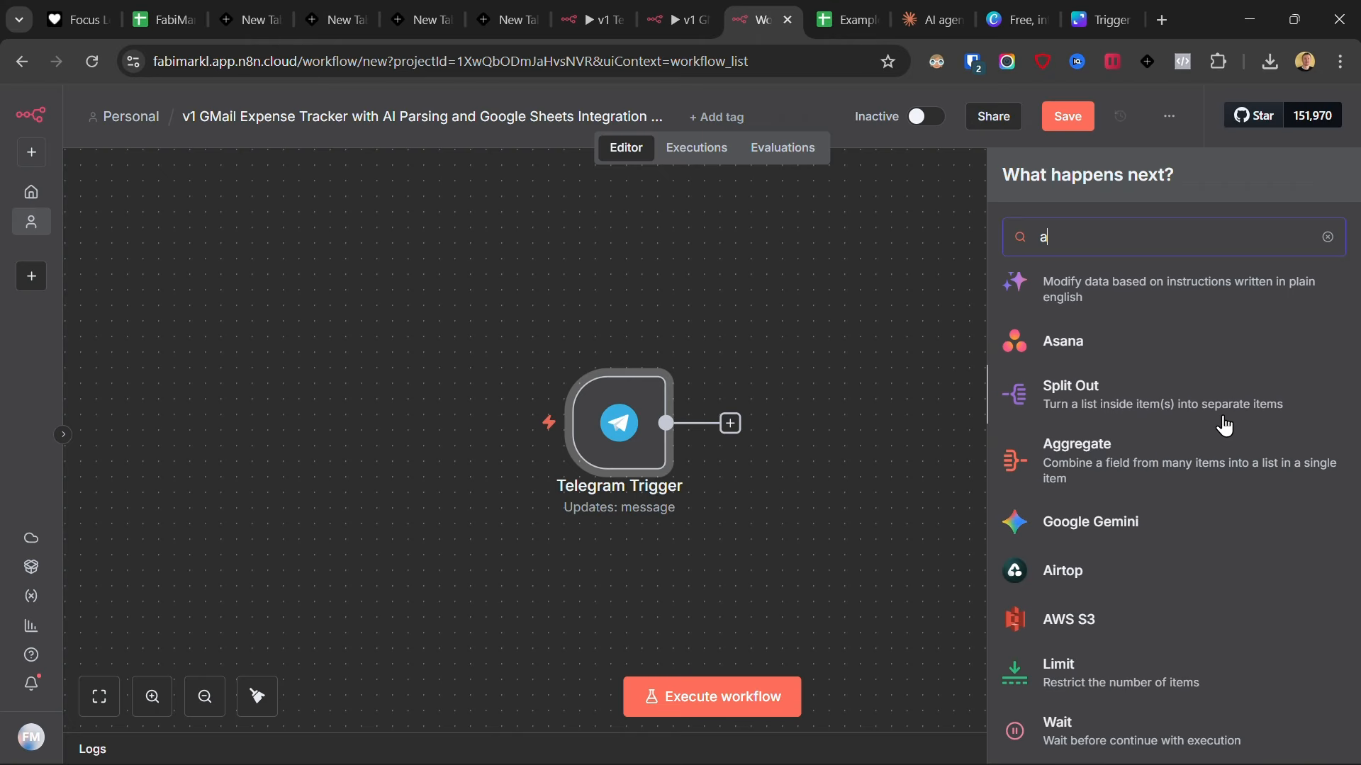
scroll(1226, 426, down, 15)
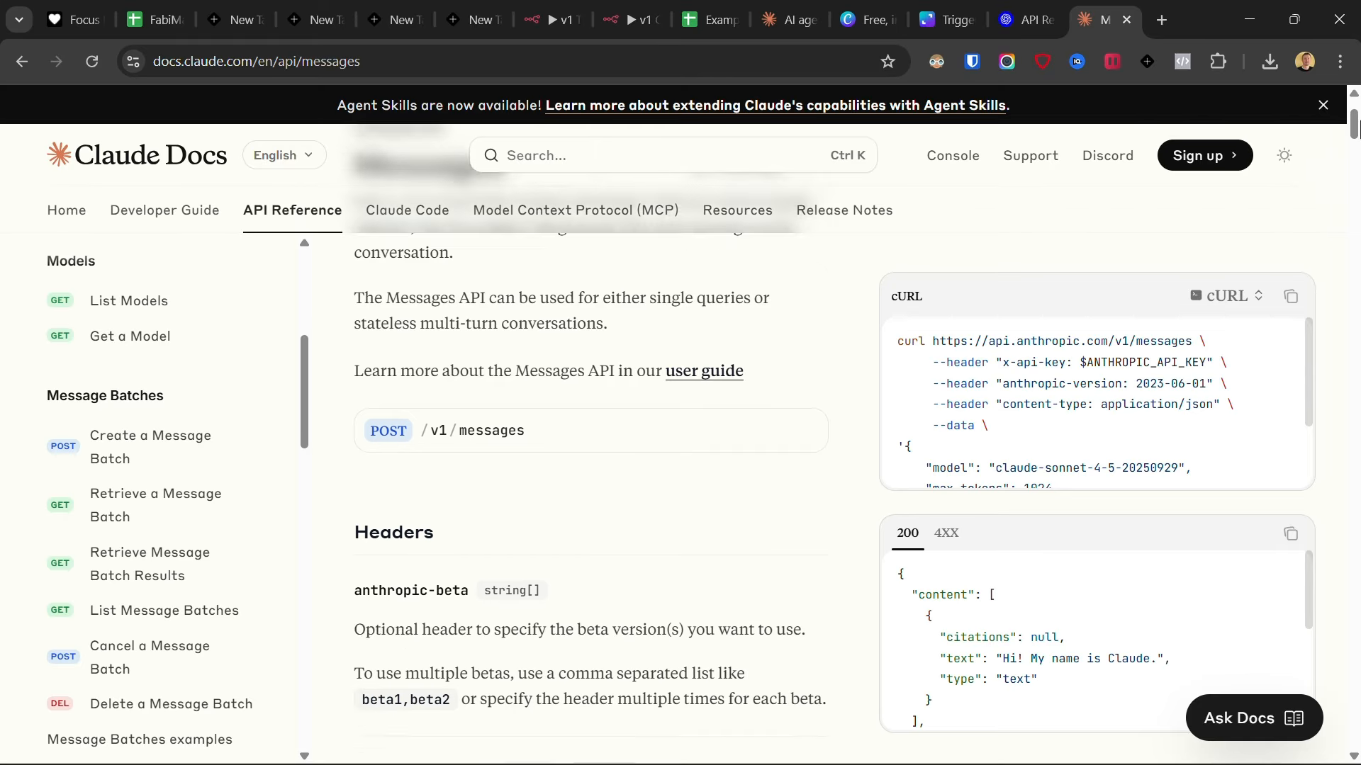
scroll(1355, 129, down, 20)
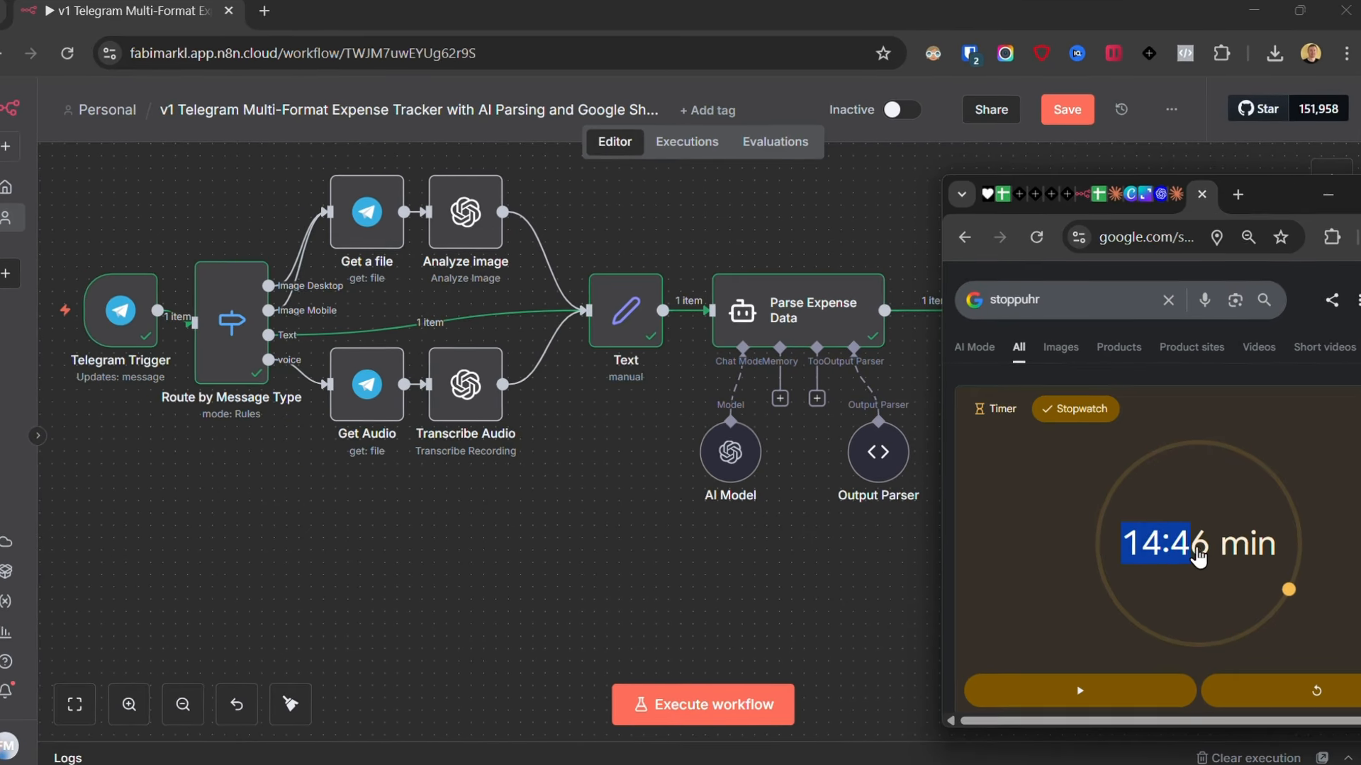
drag(1240, 553, 1304, 564)
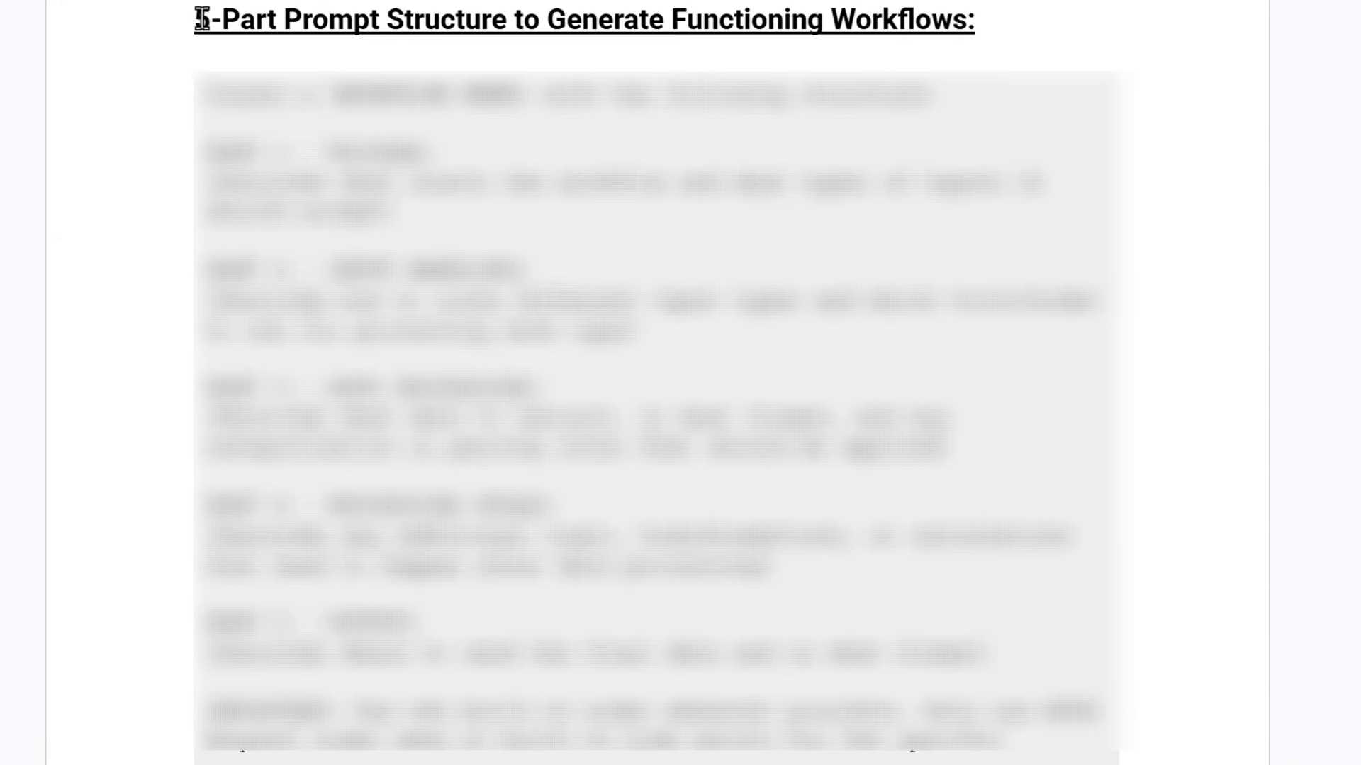
drag(196, 18, 984, 24)
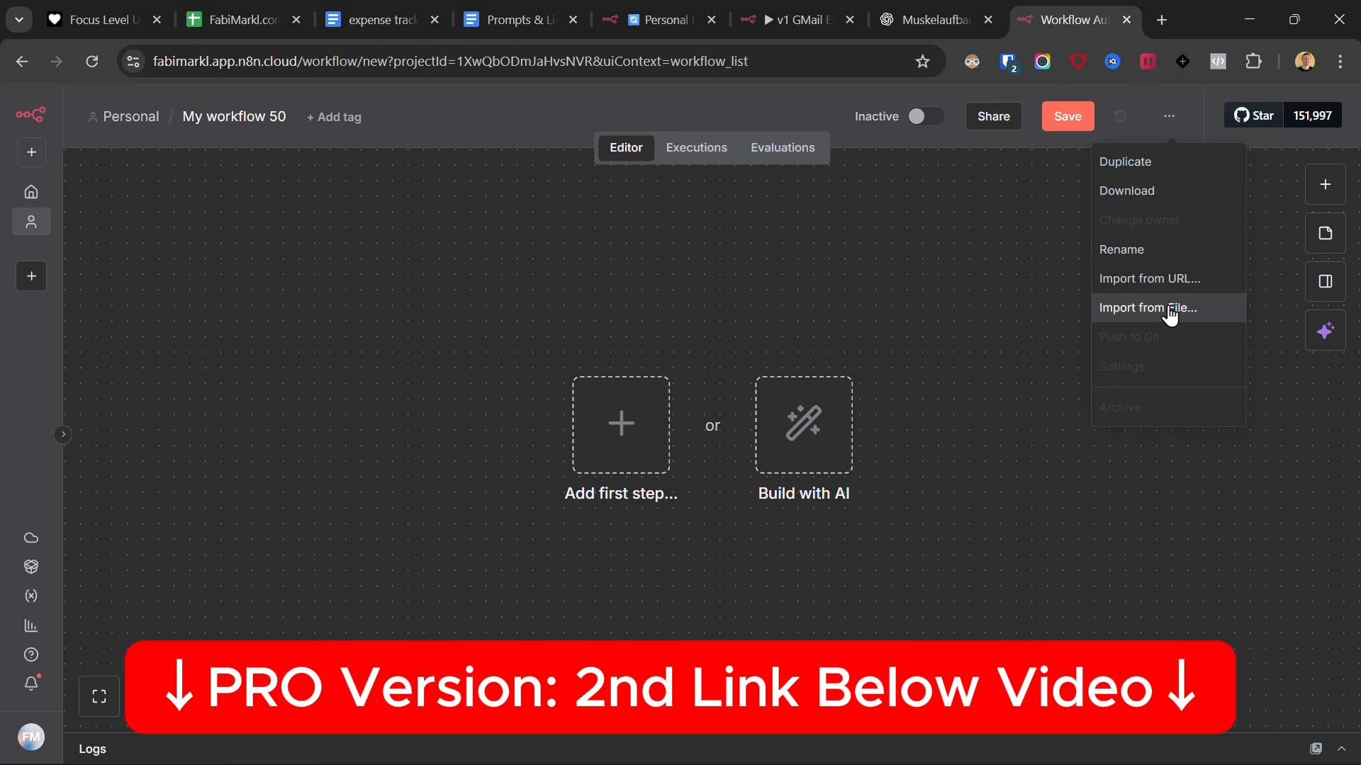
click(1171, 311)
double_click(214, 205)
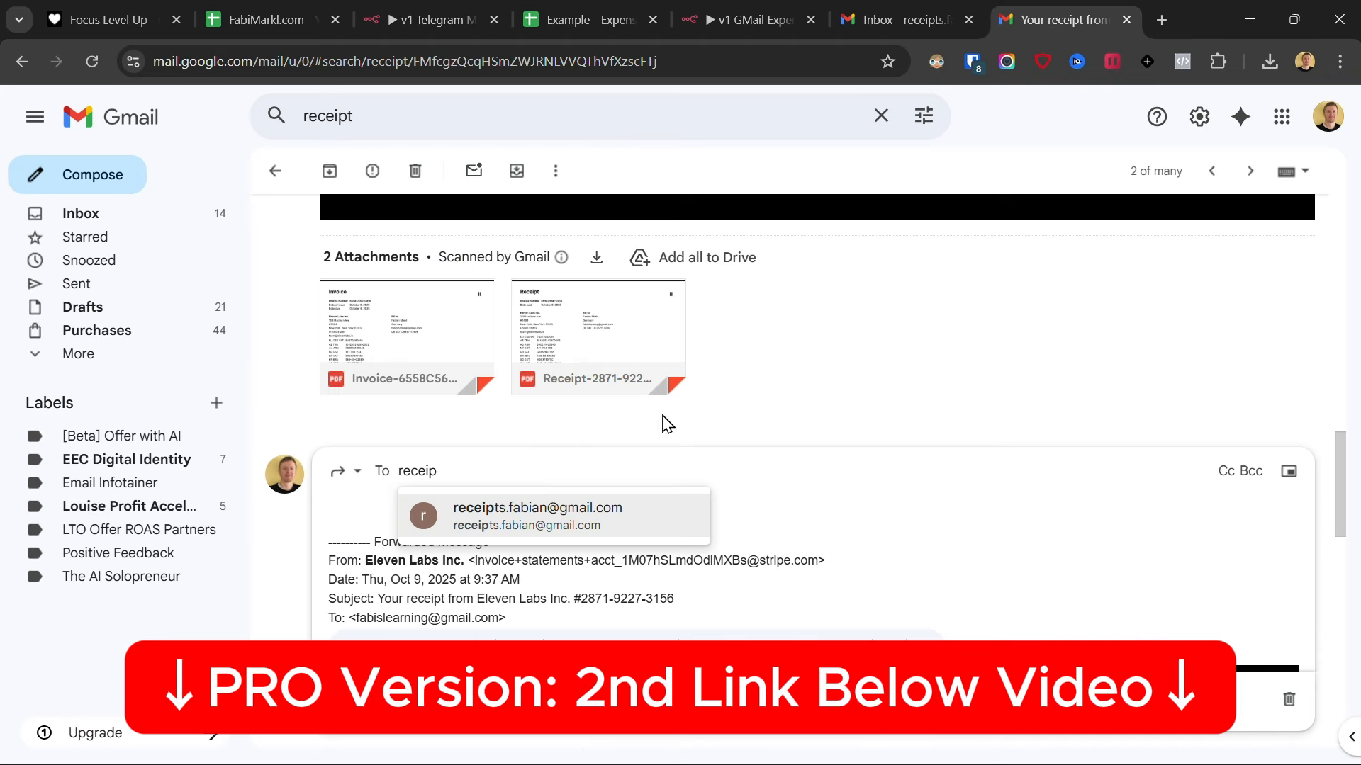
click(524, 524)
click(362, 699)
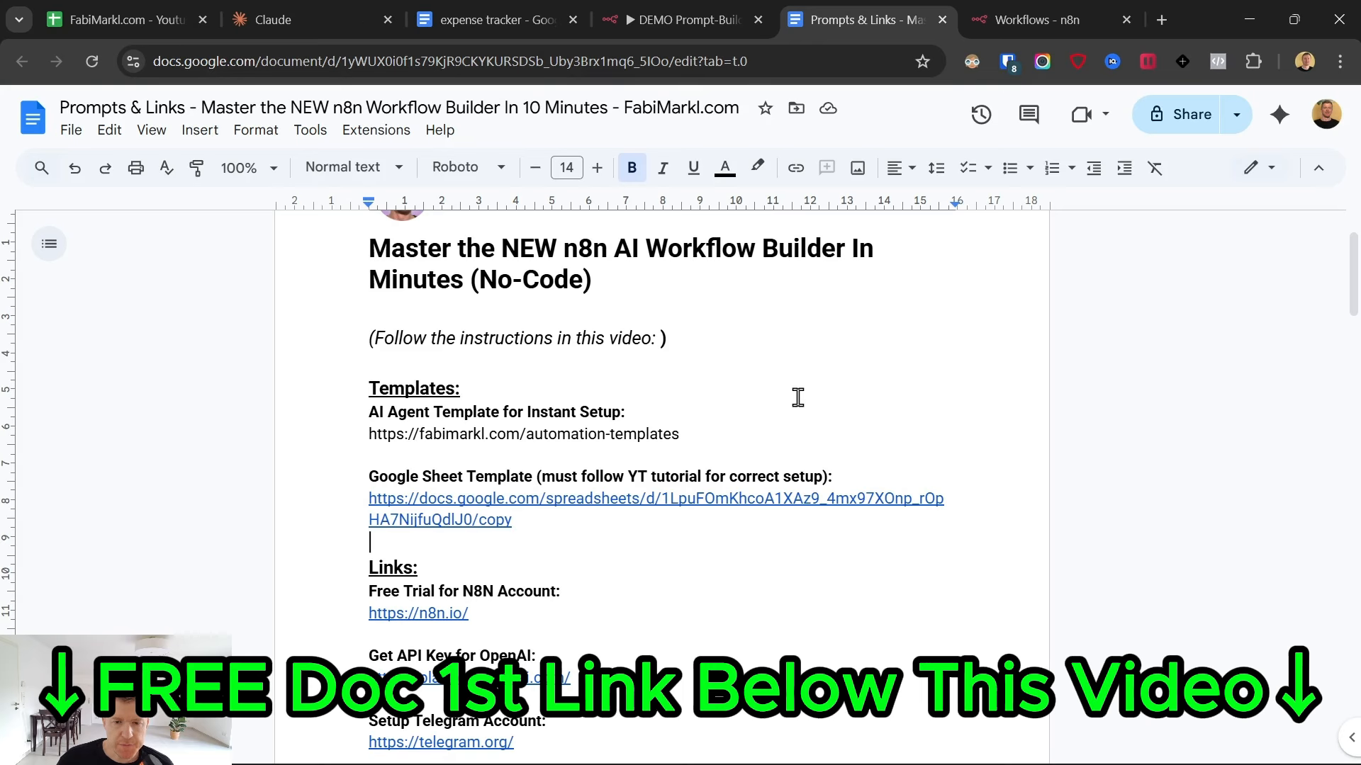
scroll(797, 398, down, 3)
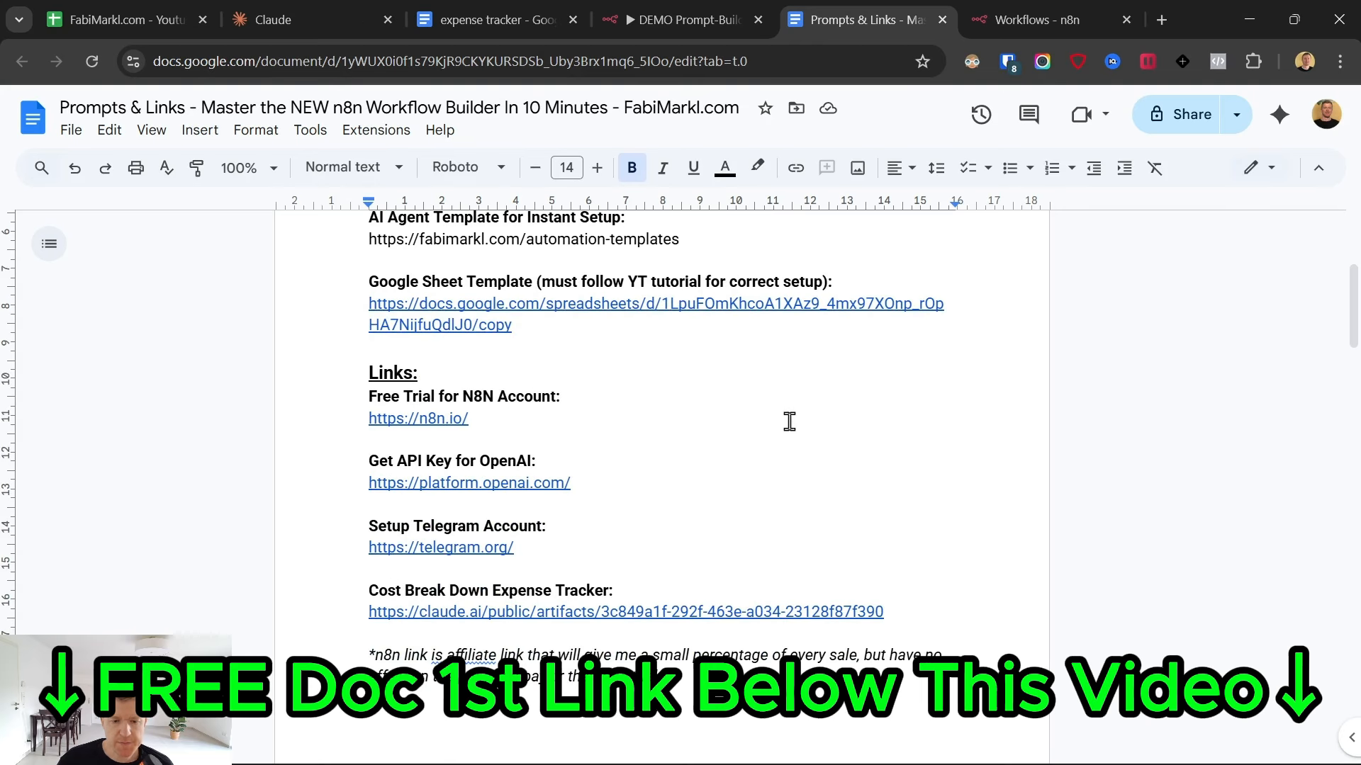
- View the n8n website through the free trial link in the Prompts & Links document, and close its page again
click(427, 418)
click(443, 457)
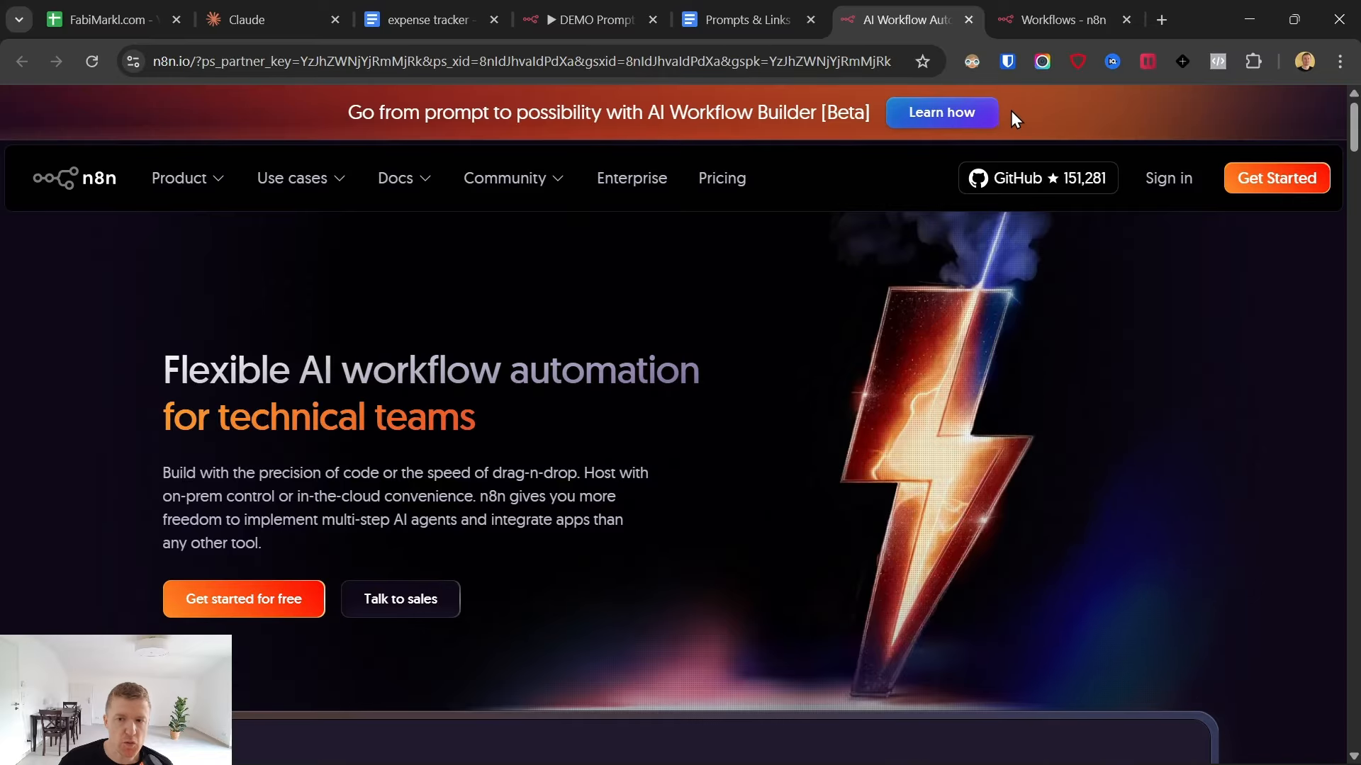
click(969, 19)
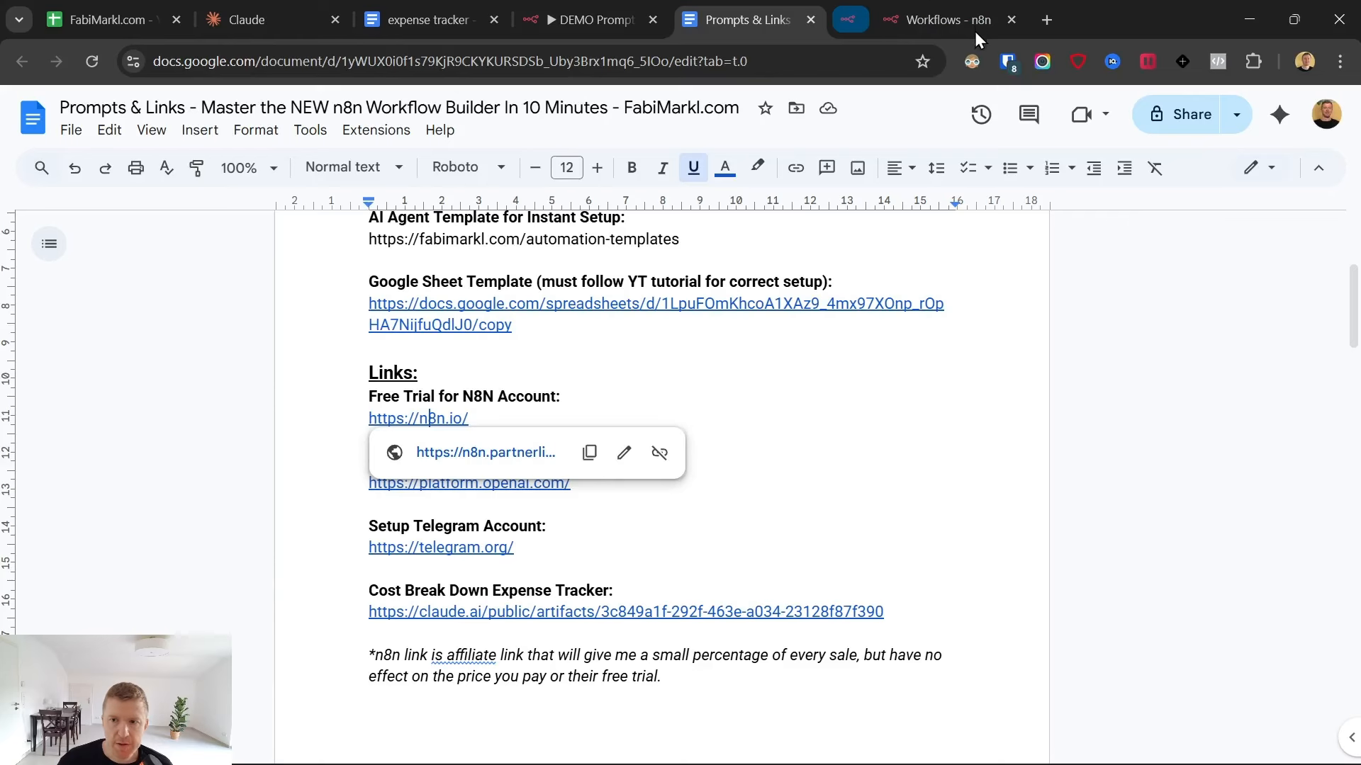
- Switch to n8n and set the n8n version in the workspace settings to 1.116.2 (Latest Stable)
click(930, 2)
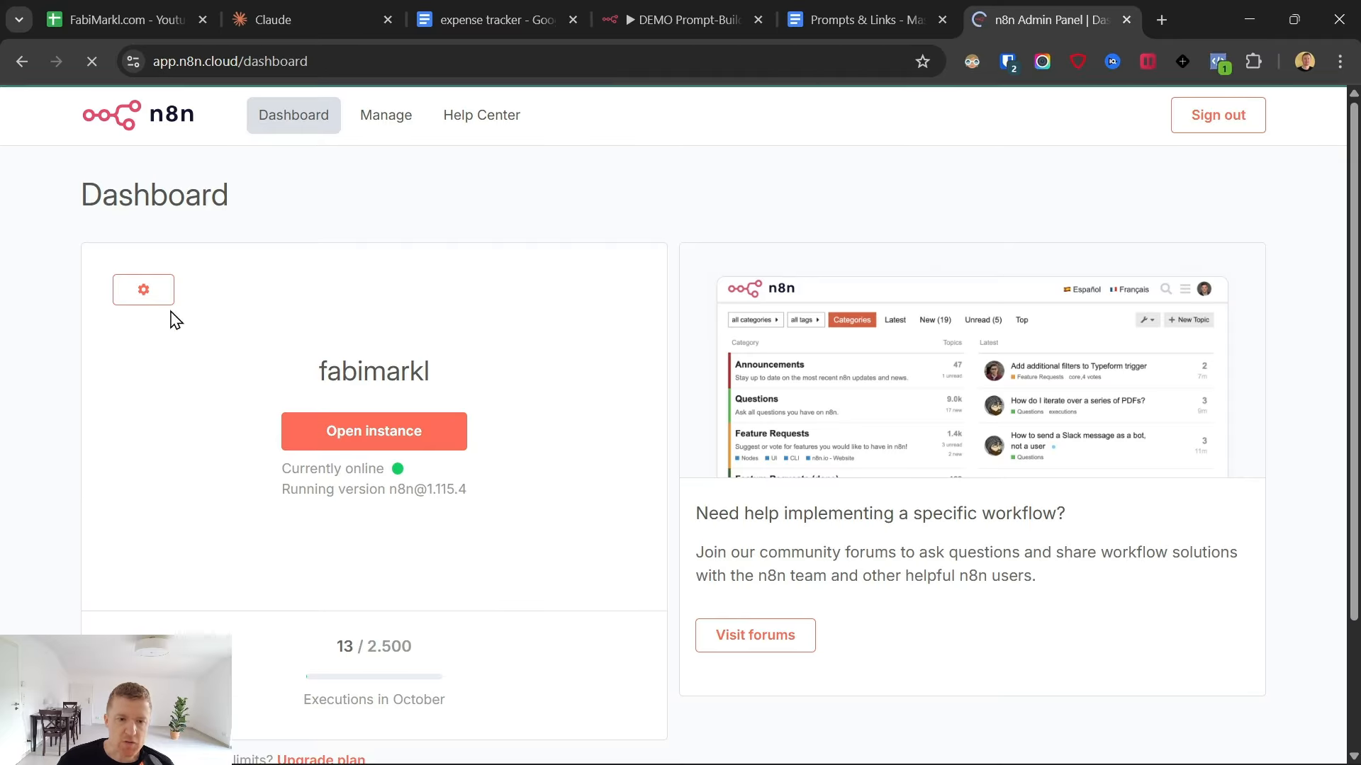
click(147, 293)
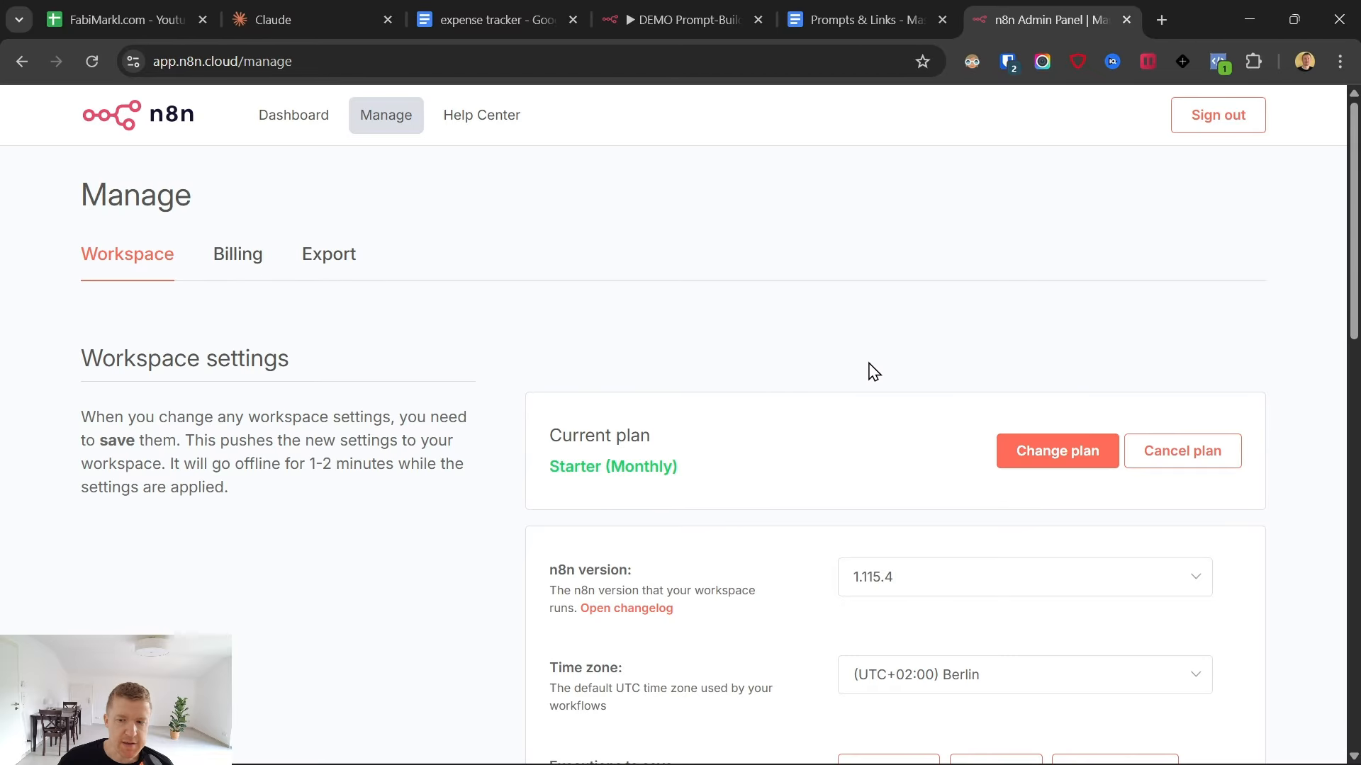
scroll(873, 371, down, 2)
drag(564, 469, 632, 483)
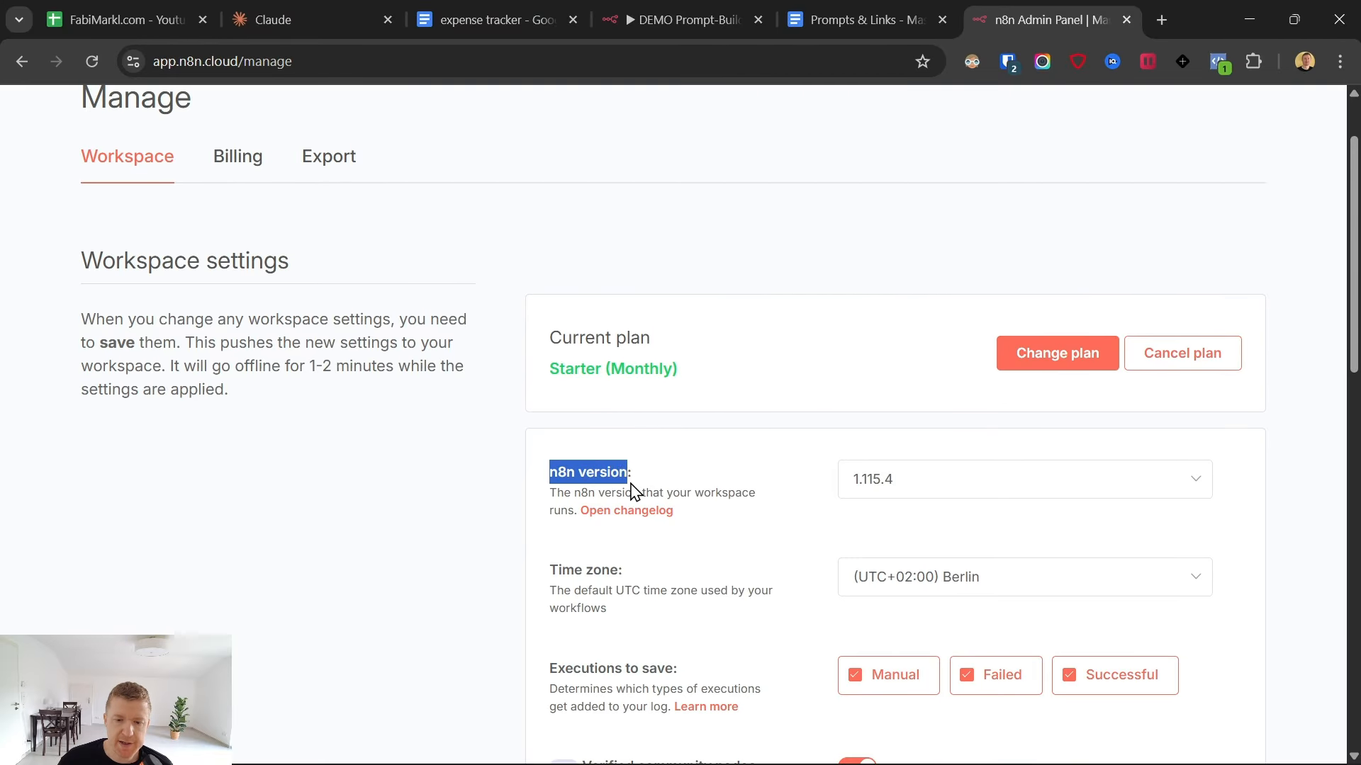
click(934, 488)
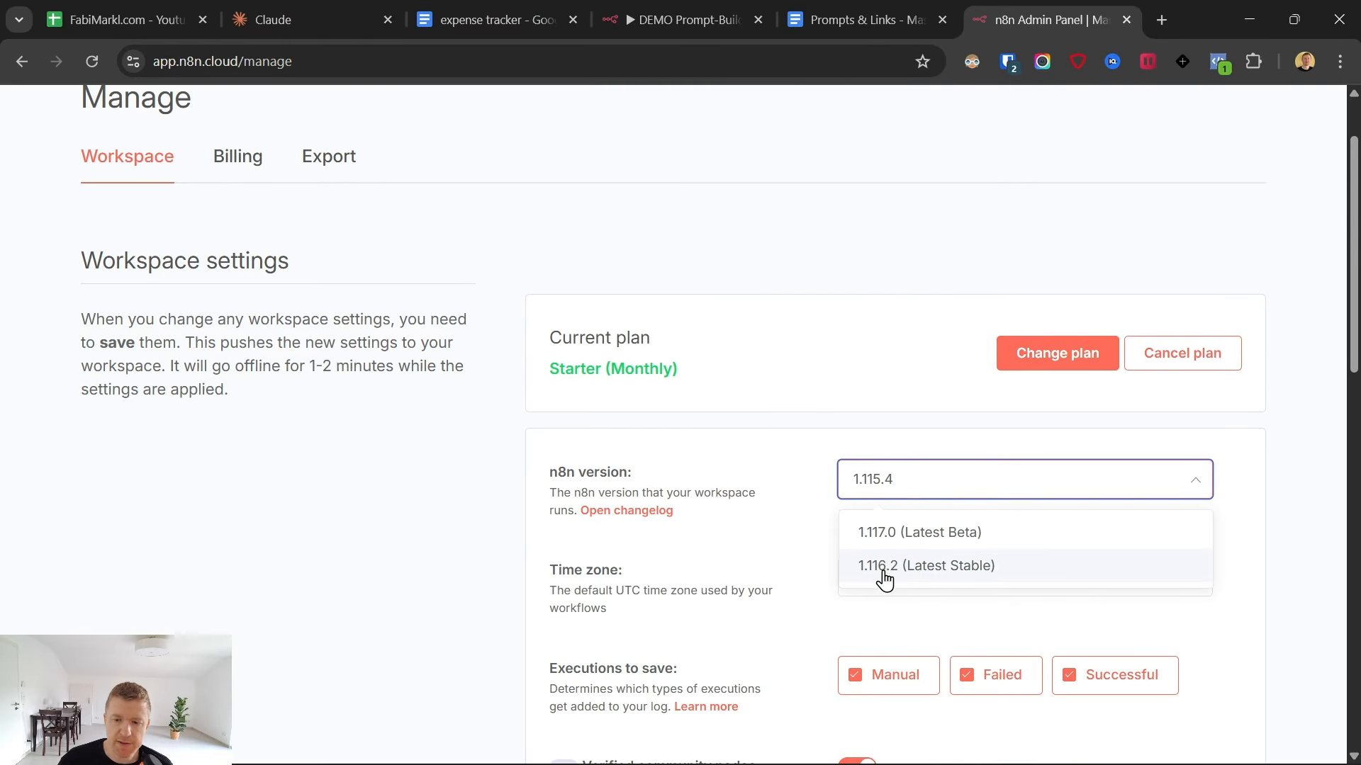
click(1010, 567)
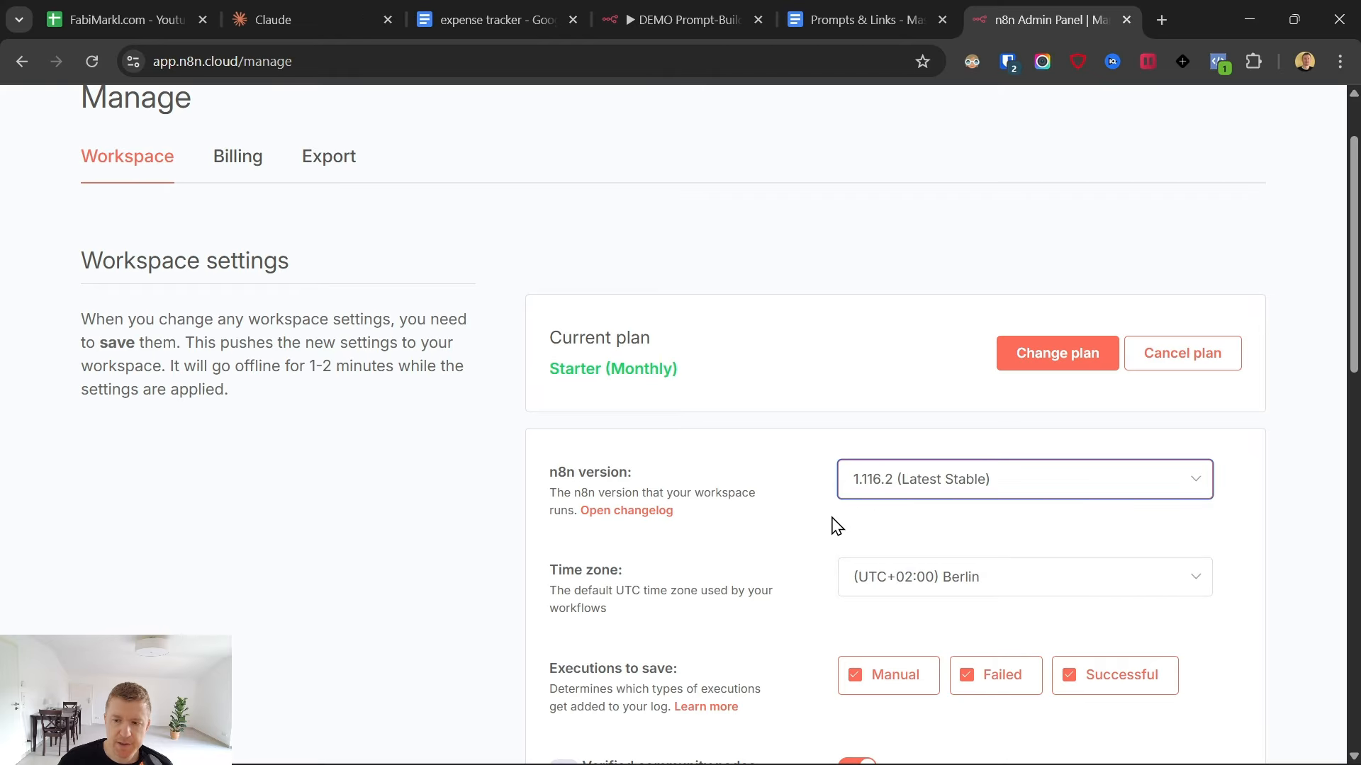
- Save the changed workspace settings and confirm the required restart
scroll(833, 525, down, 10)
click(1158, 309)
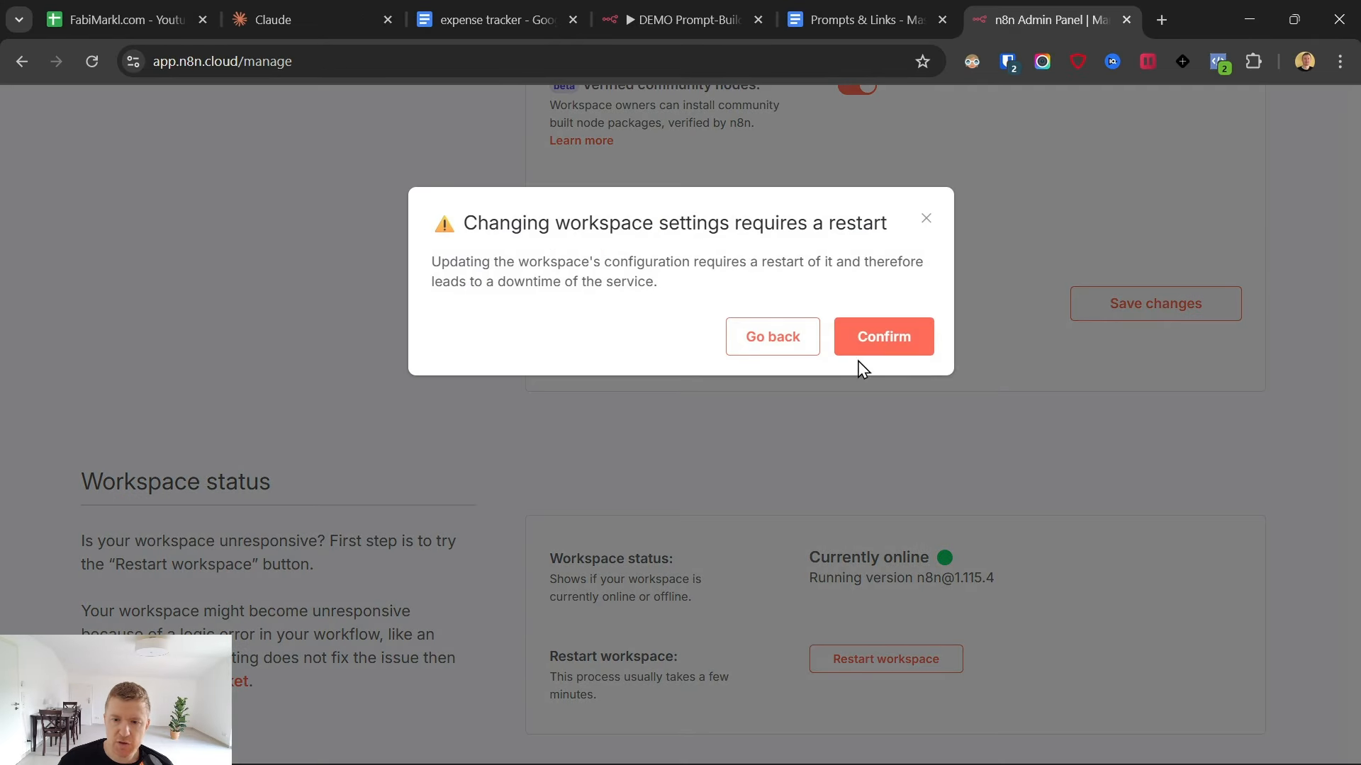
click(880, 347)
drag(808, 654, 1005, 683)
click(932, 540)
scroll(914, 556, up, 1)
scroll(914, 556, up, 7)
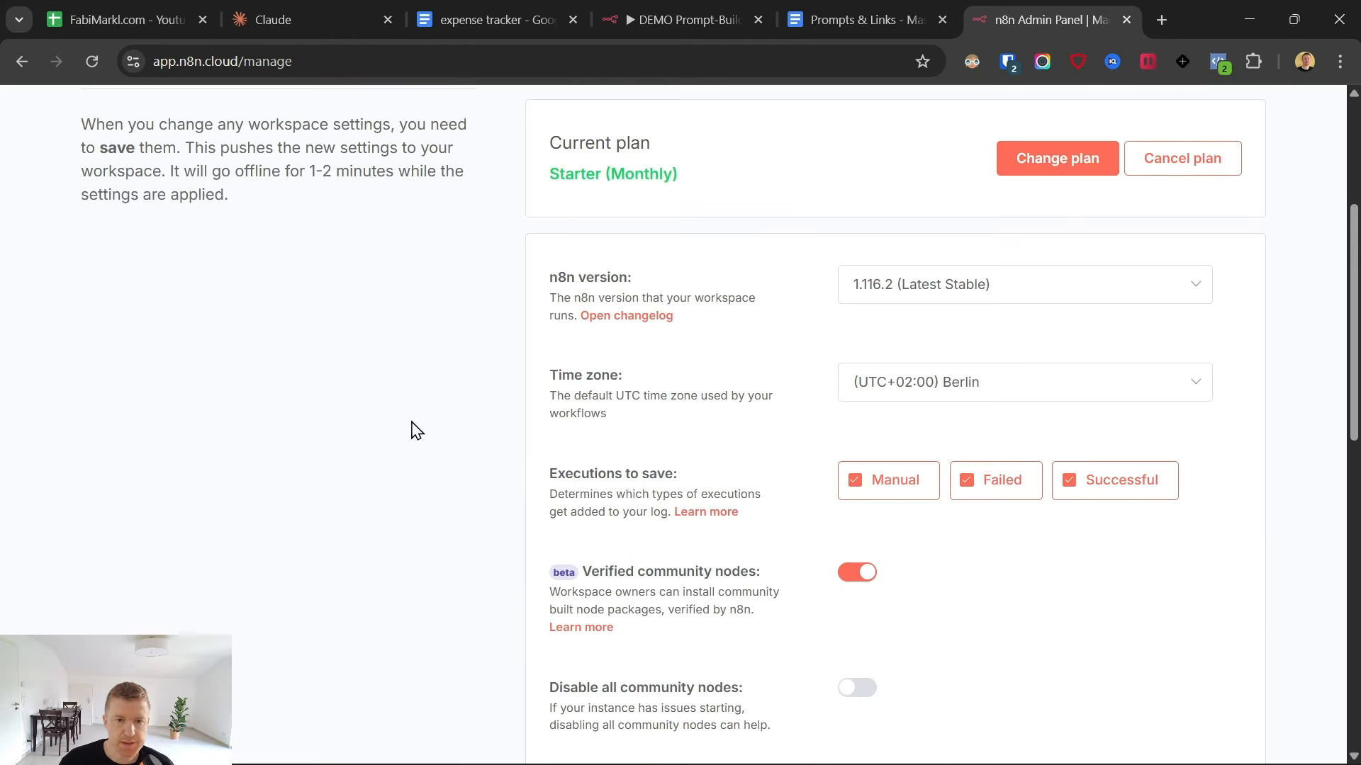
- Open the n8n instance from the dashboard and create a new workflow with the Build with AI option
click(285, 120)
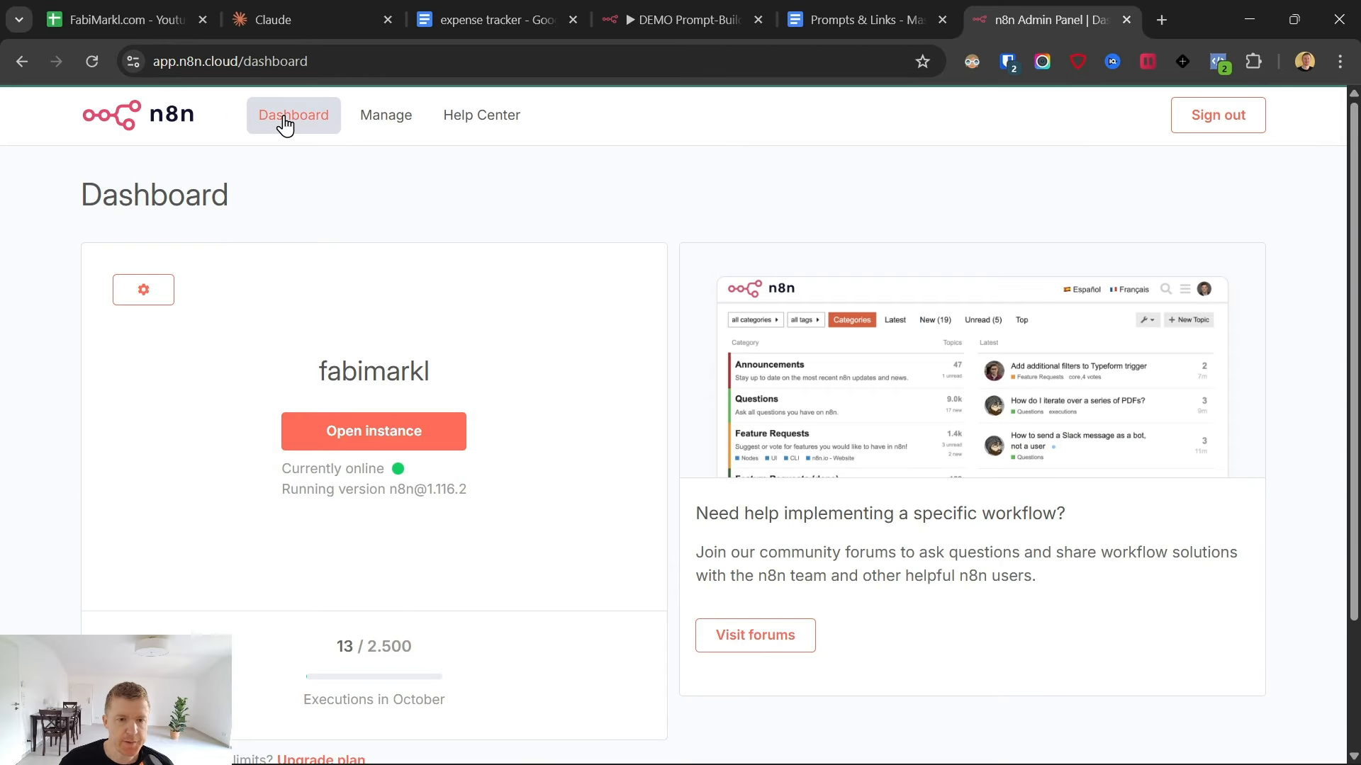
click(322, 432)
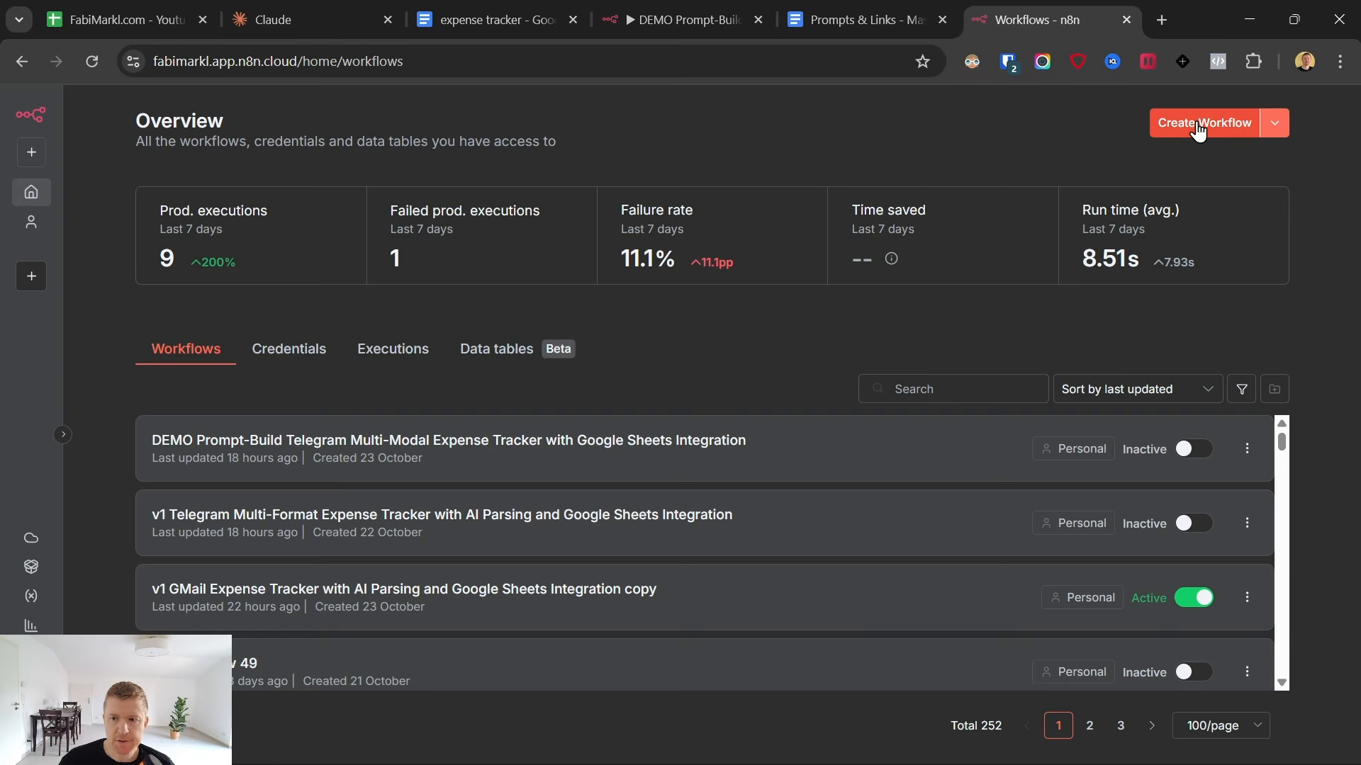
click(1198, 127)
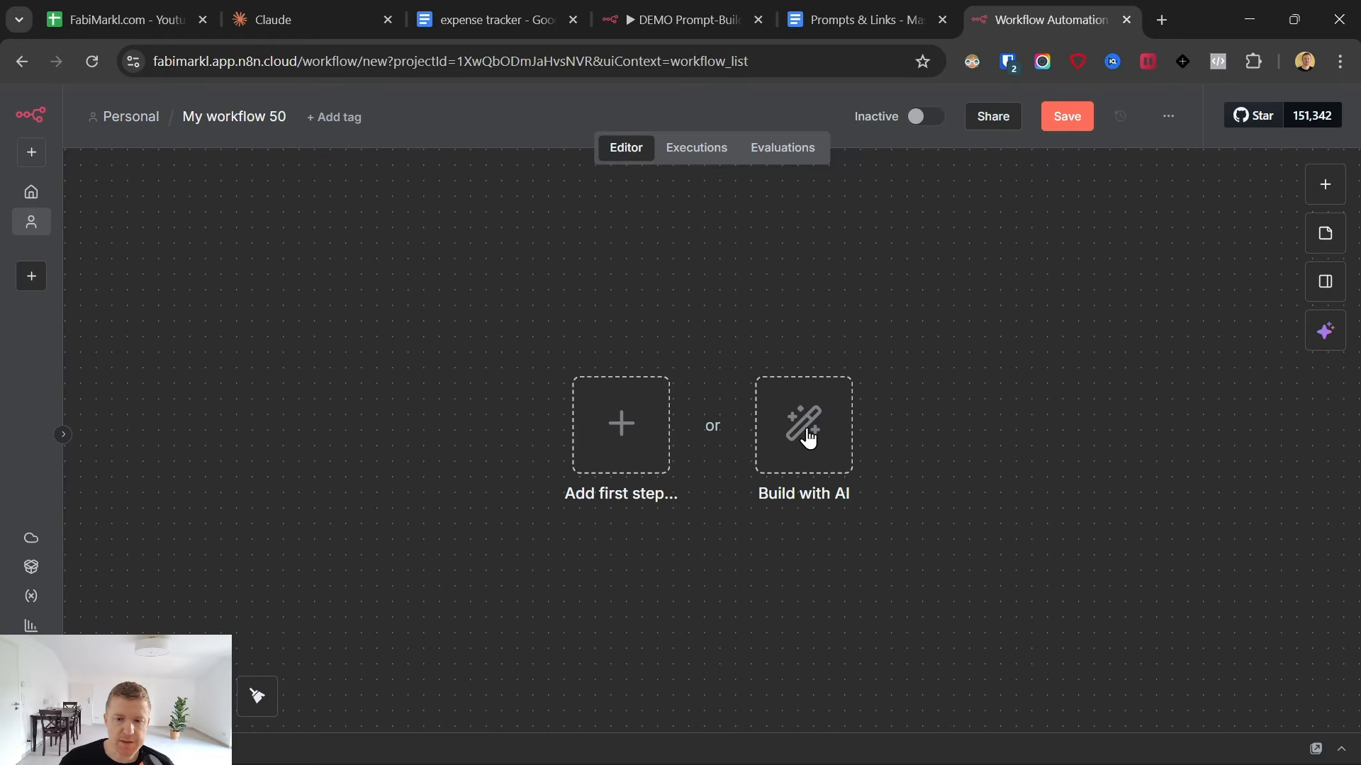
click(808, 437)
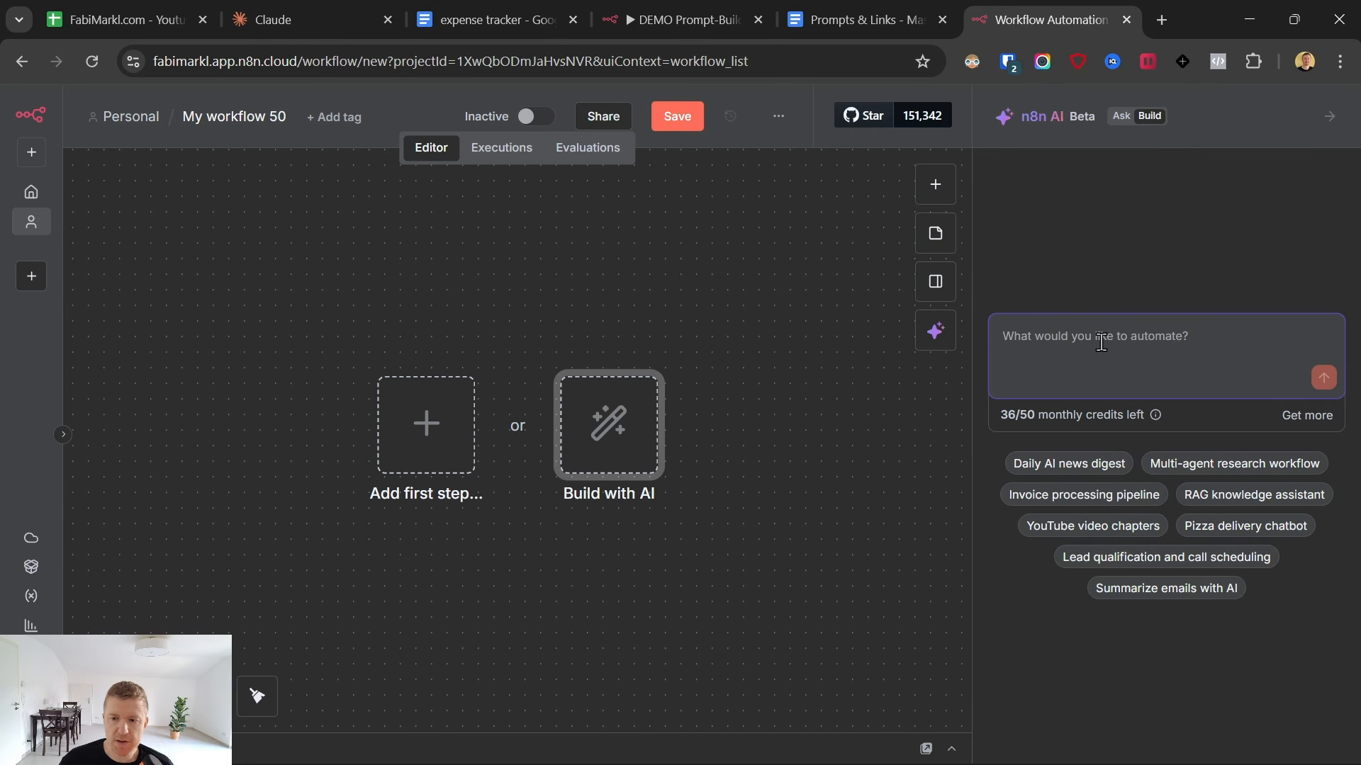
- Switch to the Prompts & Links document and read the five-part prompt template for generating workflows
click(853, 6)
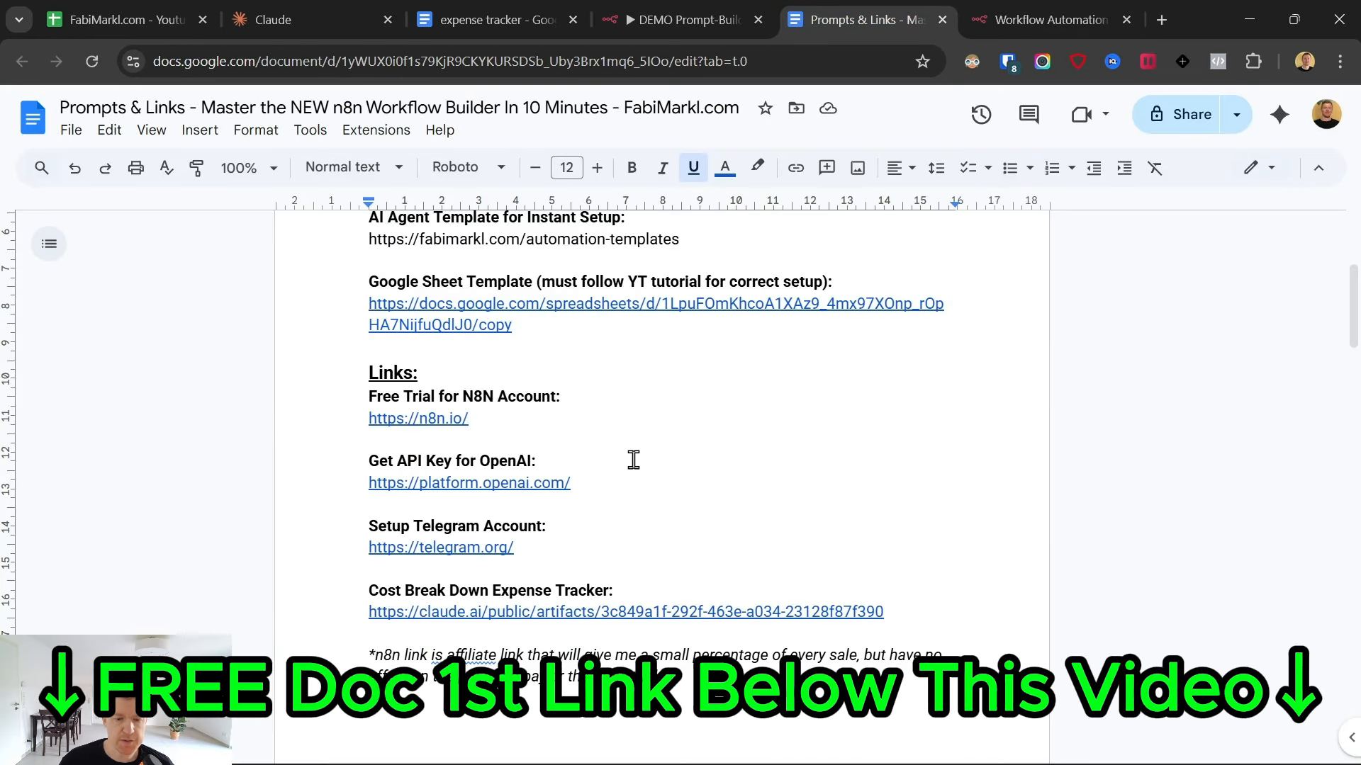
scroll(633, 460, down, 10)
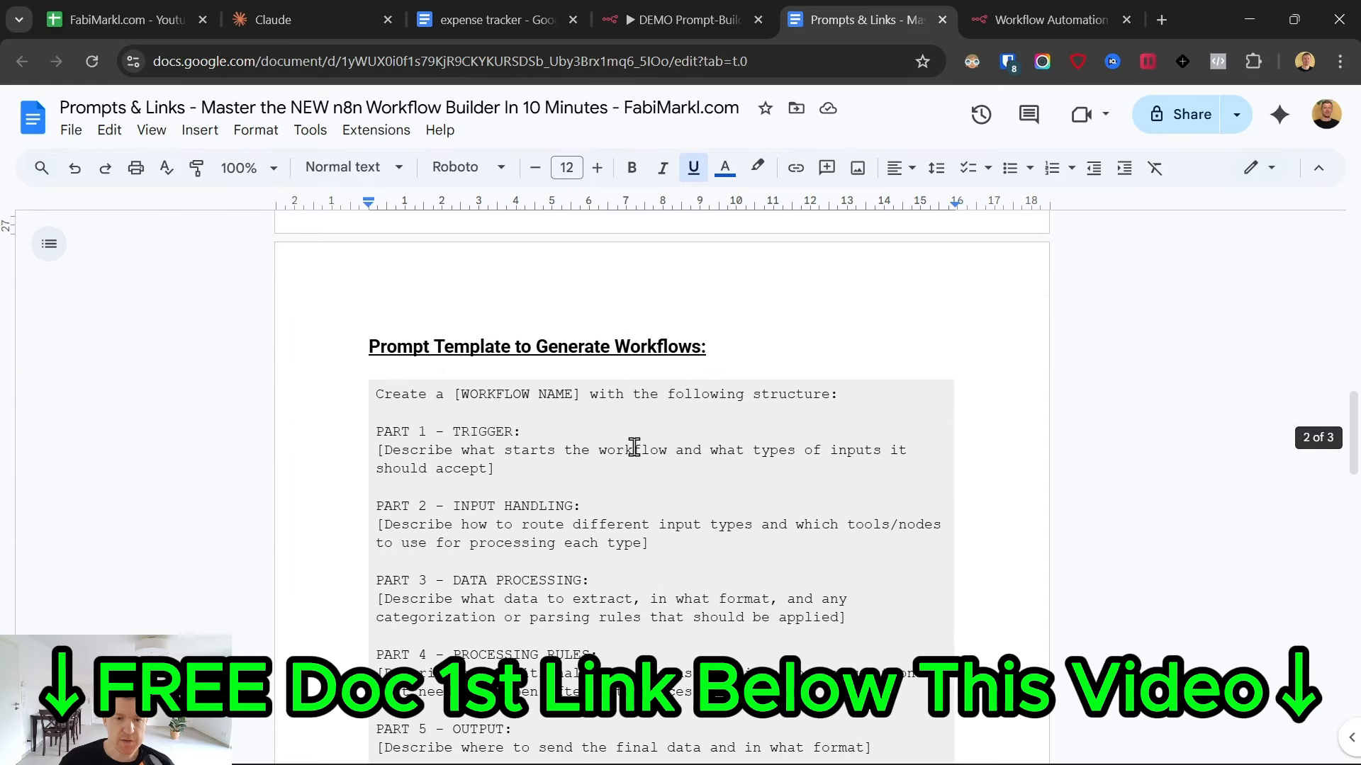
scroll(634, 448, down, 1)
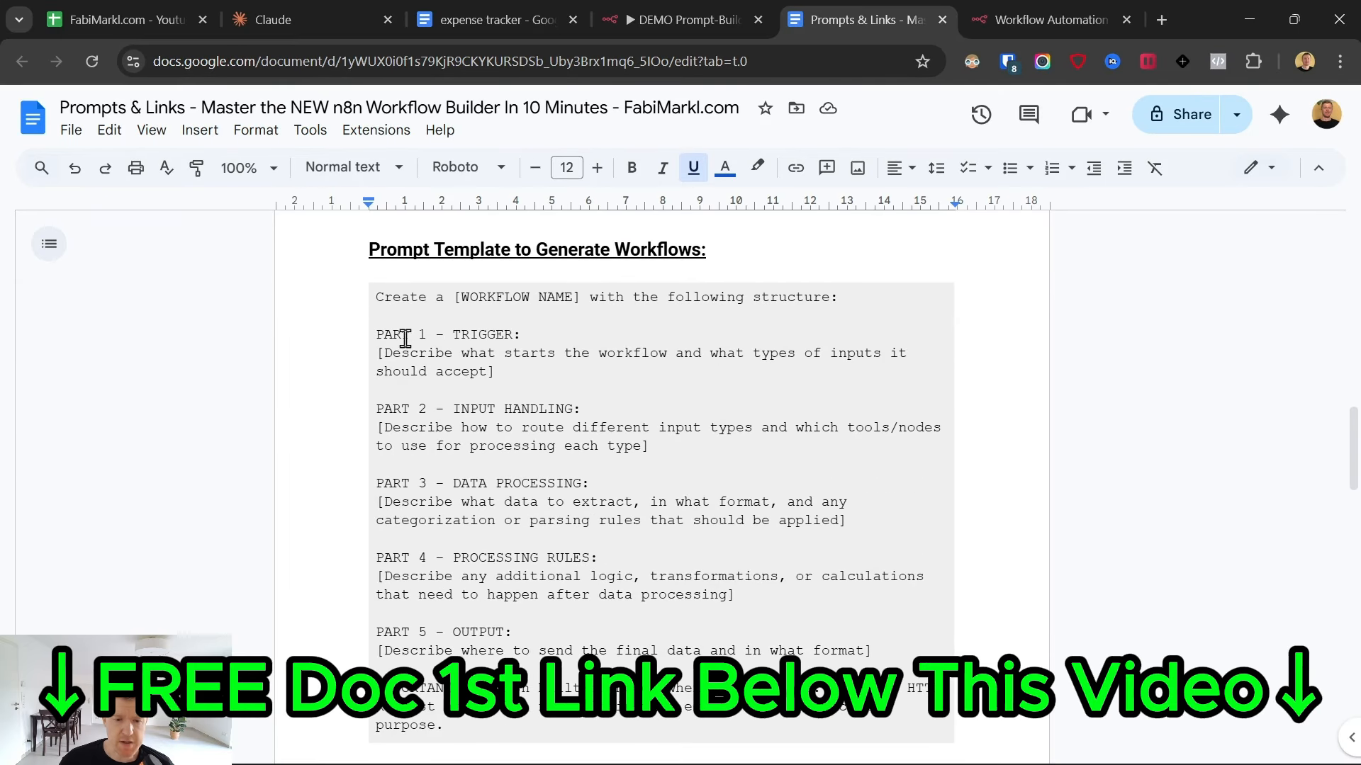
drag(376, 328, 531, 703)
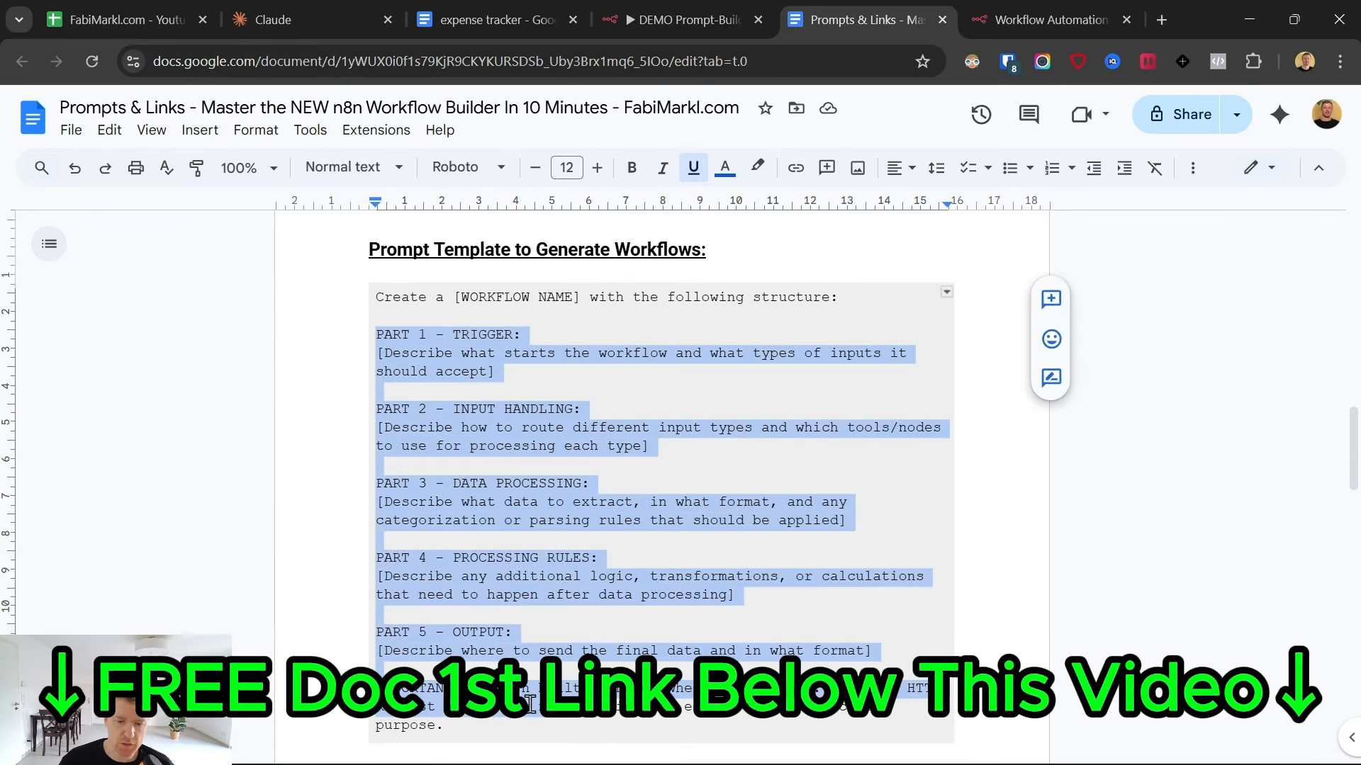
scroll(601, 558, down, 5)
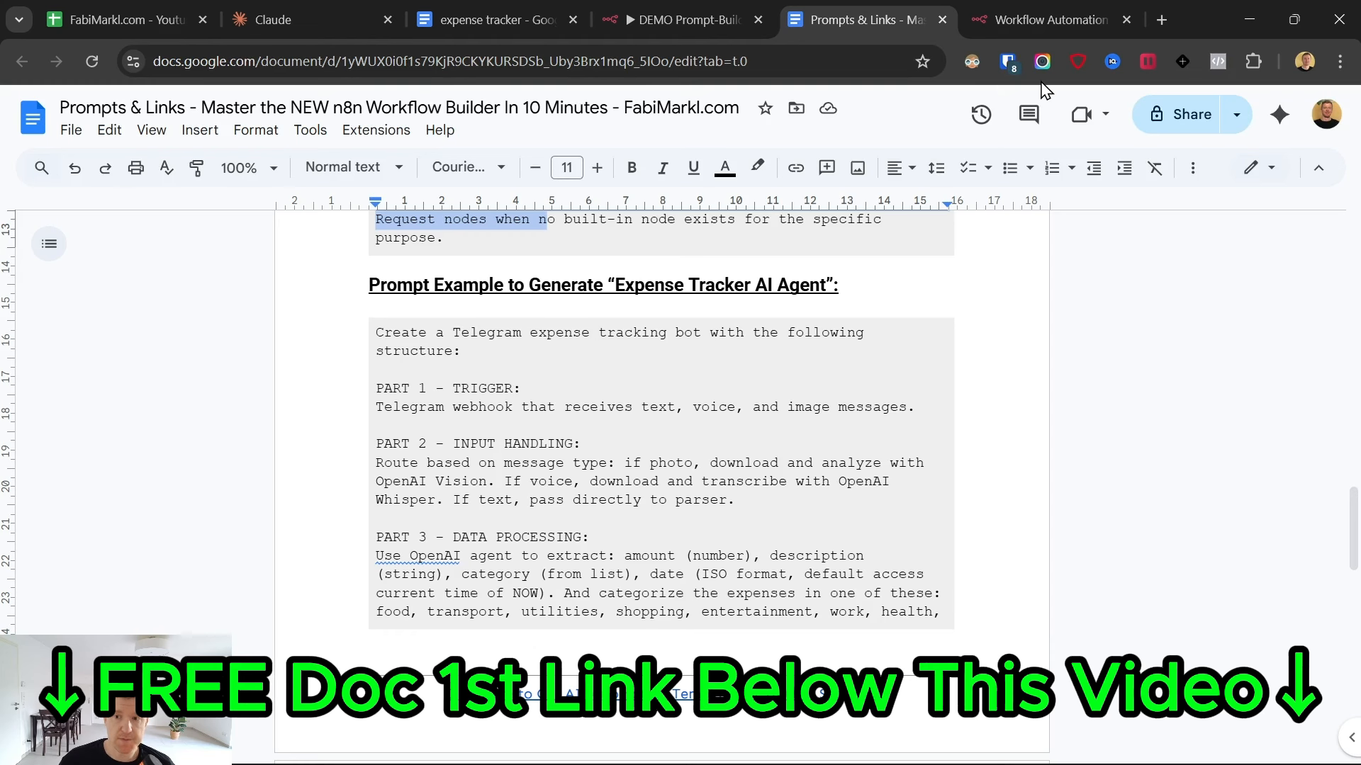
scroll(571, 413, up, 2)
- Examine the opening line and the PART 1 - TRIGGER section of the "Expense Tracker AI Agent" prompt example
scroll(588, 389, down, 2)
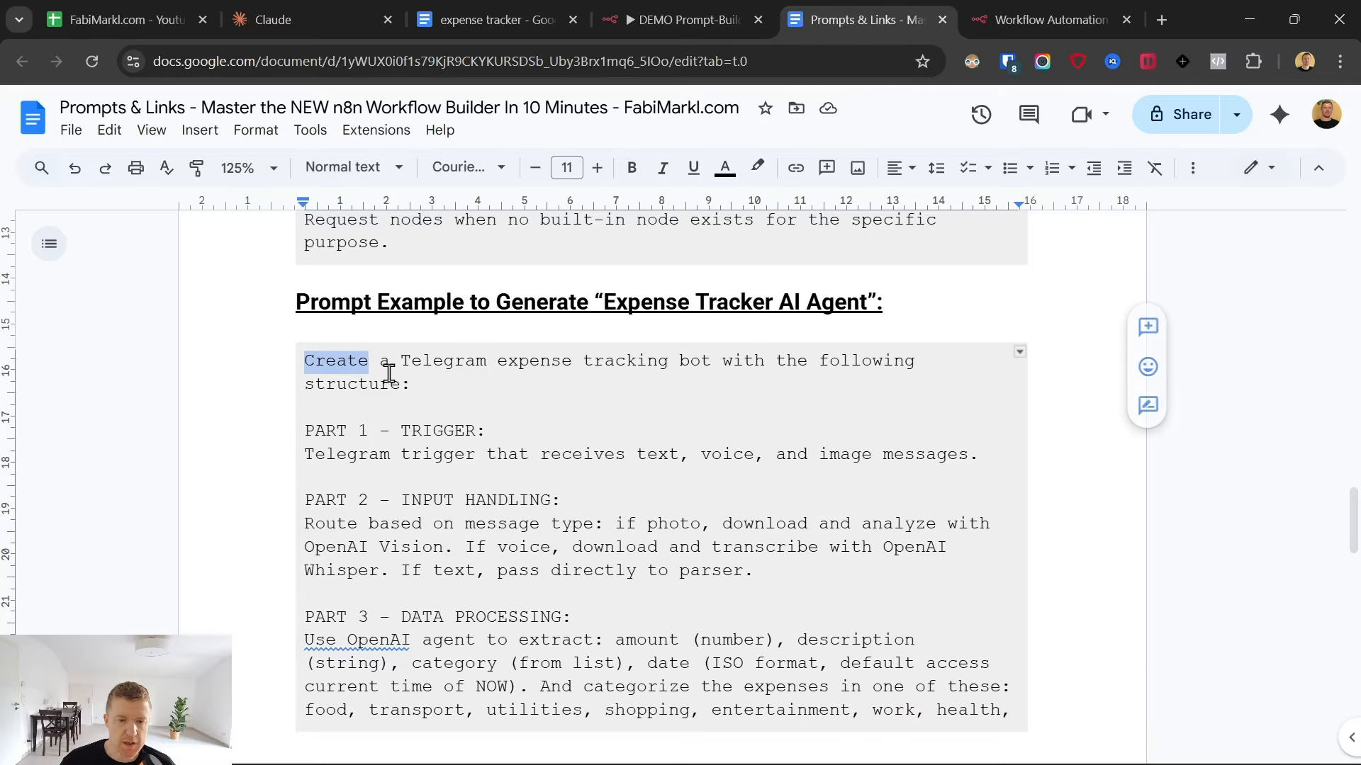
triple_click(375, 361)
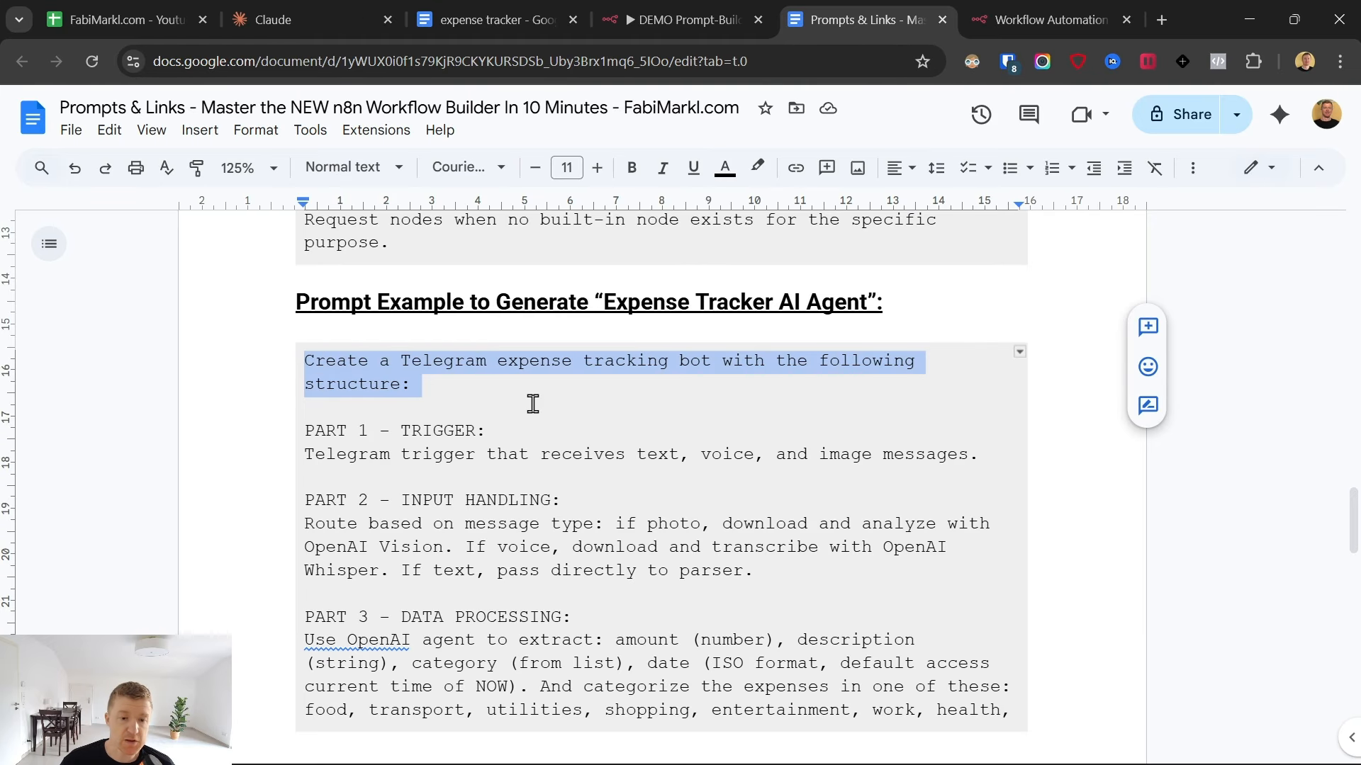
click(336, 430)
scroll(334, 376, down, 1)
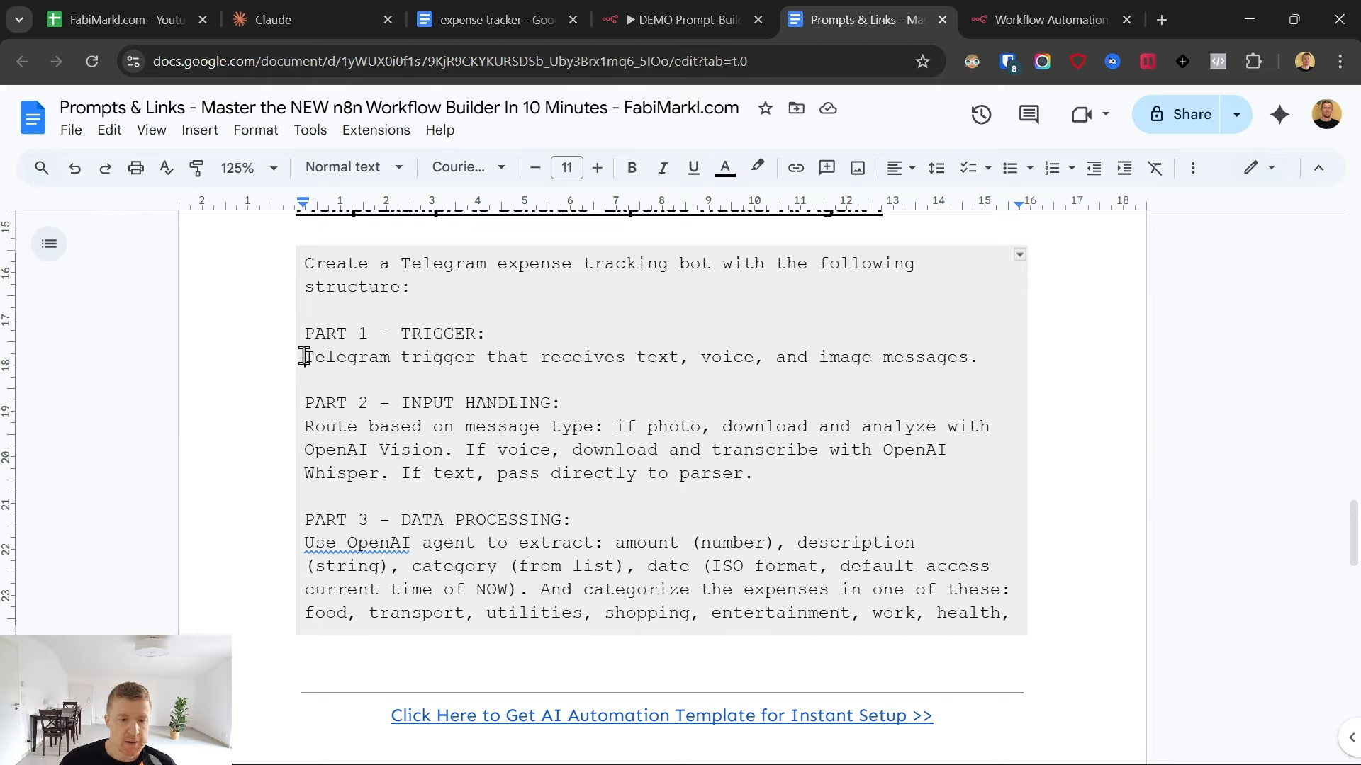
drag(309, 354, 472, 353)
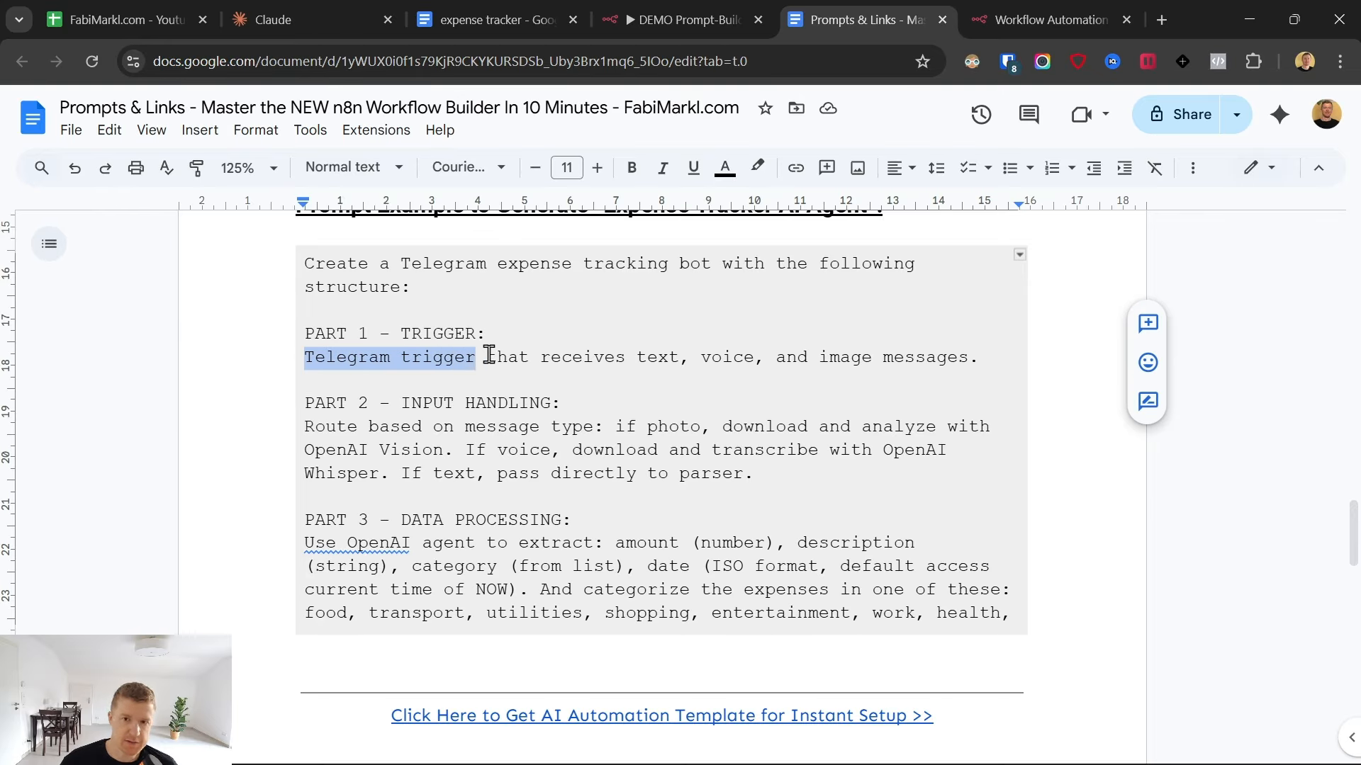
click(543, 360)
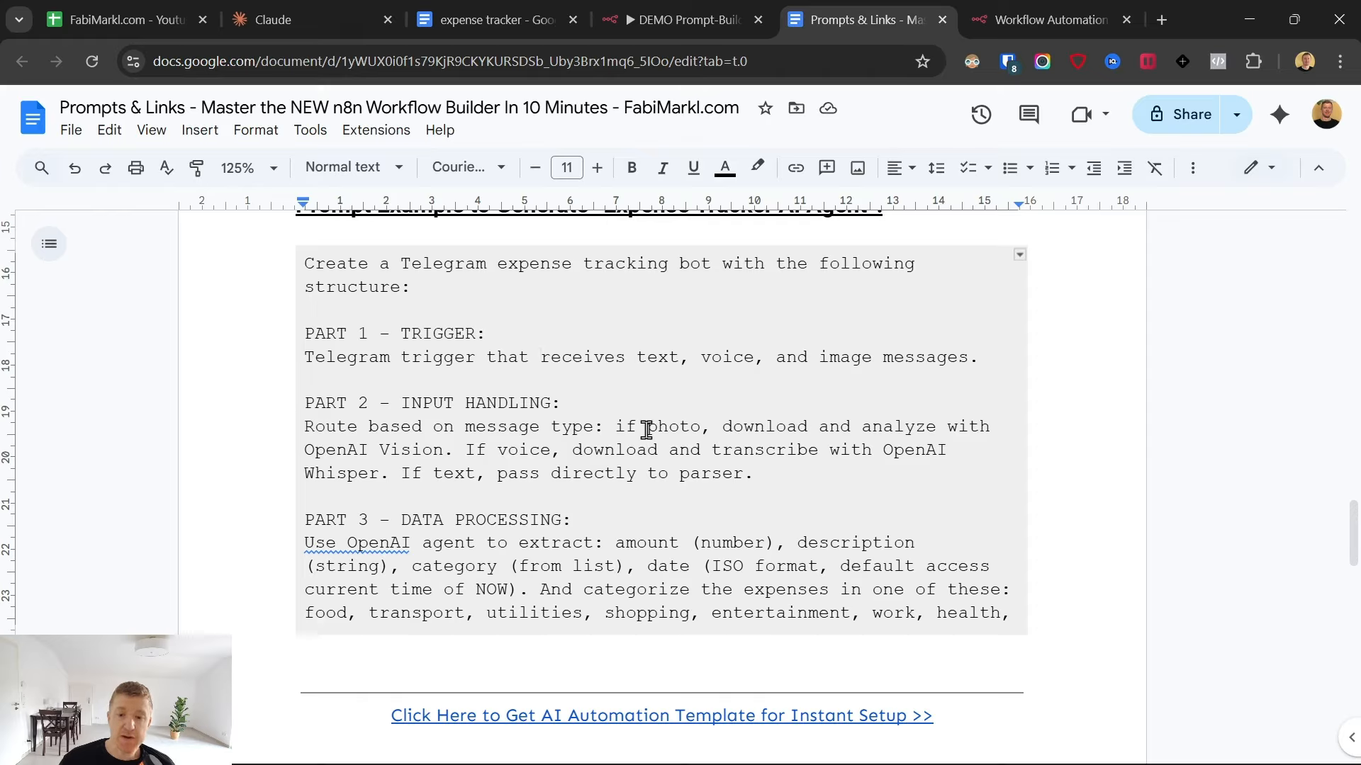
drag(659, 357, 833, 356)
click(608, 399)
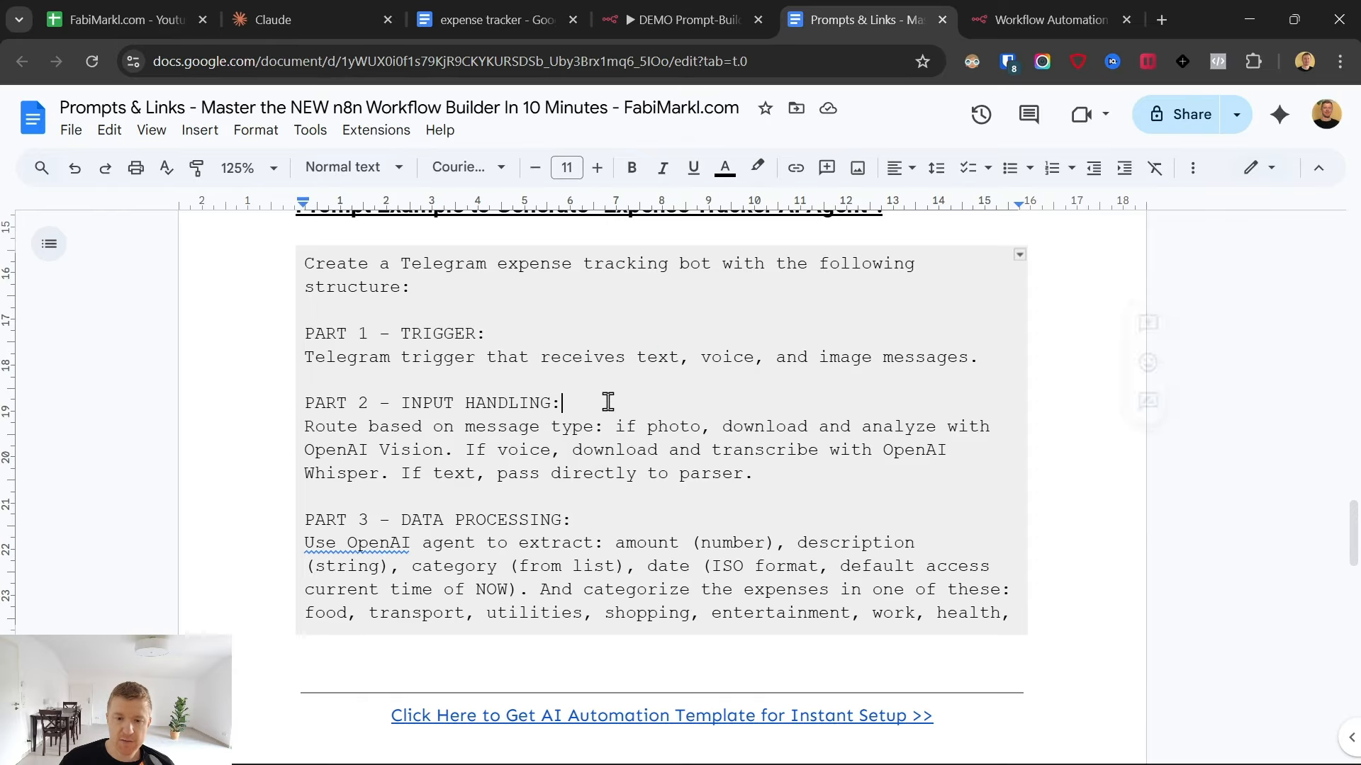
- Examine the PART 2 - INPUT HANDLING section of the prompt example, covering the photo, voice and text routing
drag(607, 427, 637, 439)
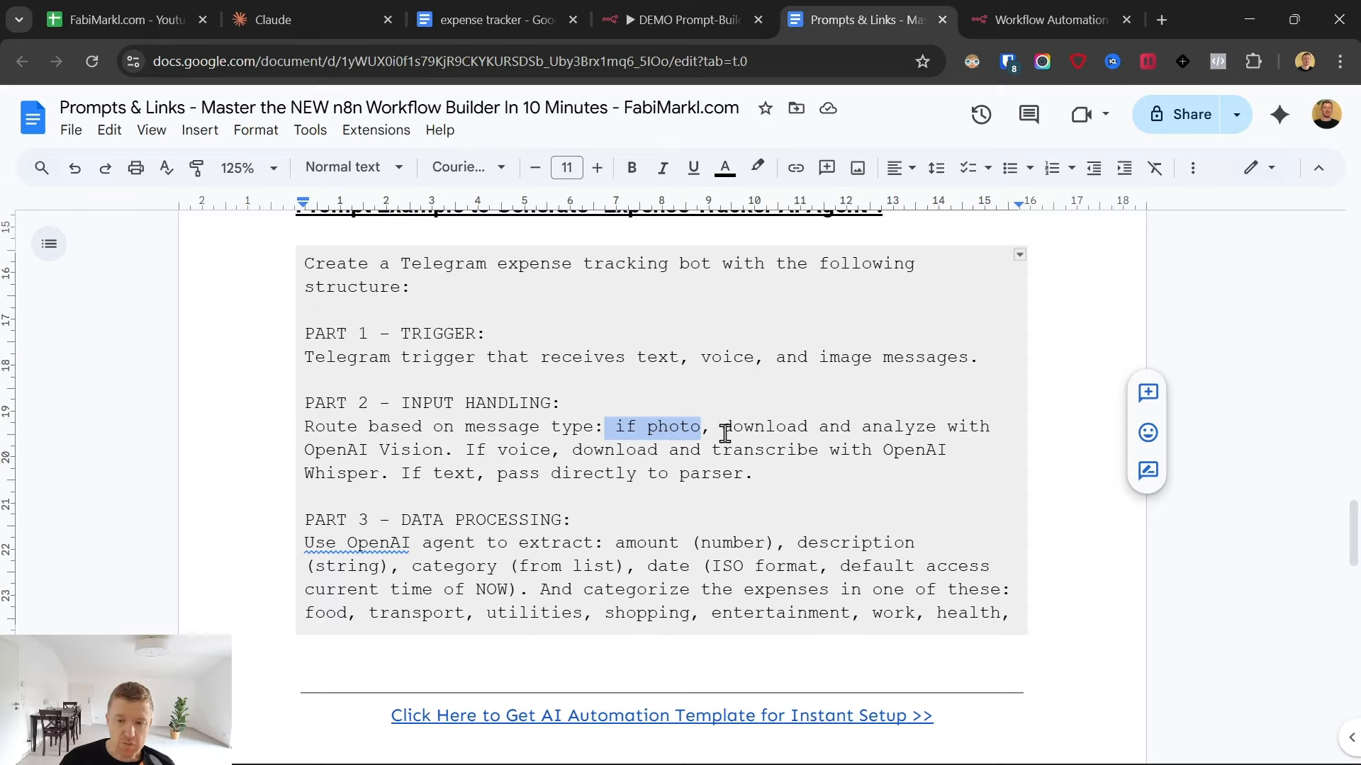
drag(725, 431, 992, 427)
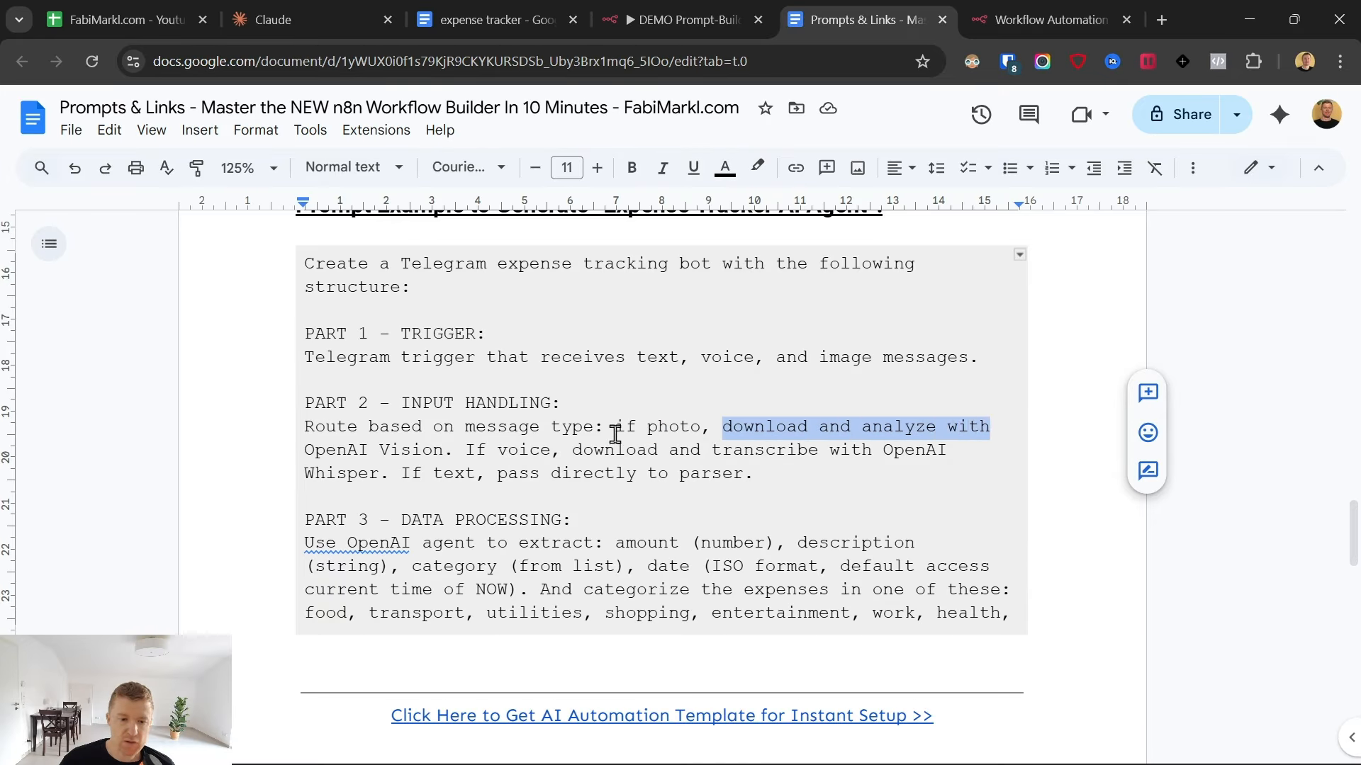
drag(445, 450, 311, 450)
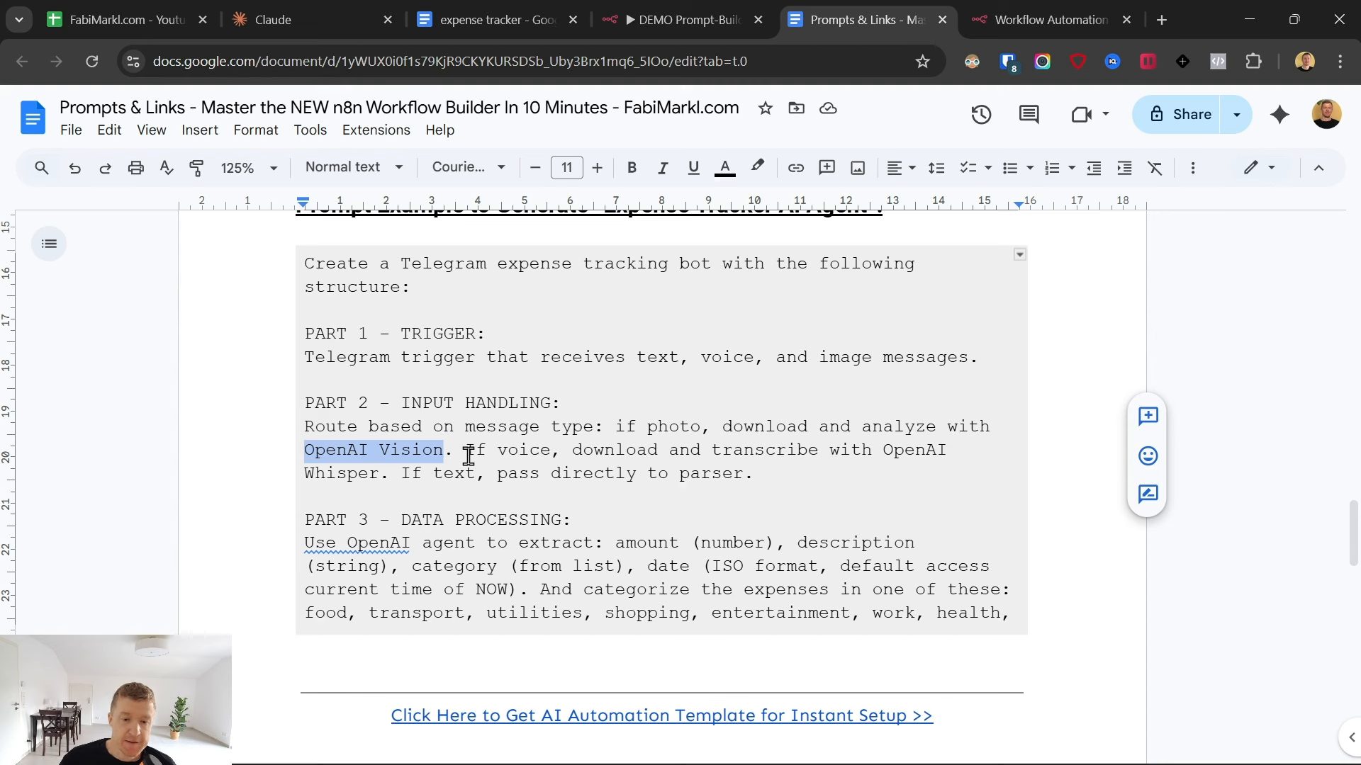
drag(560, 454, 383, 476)
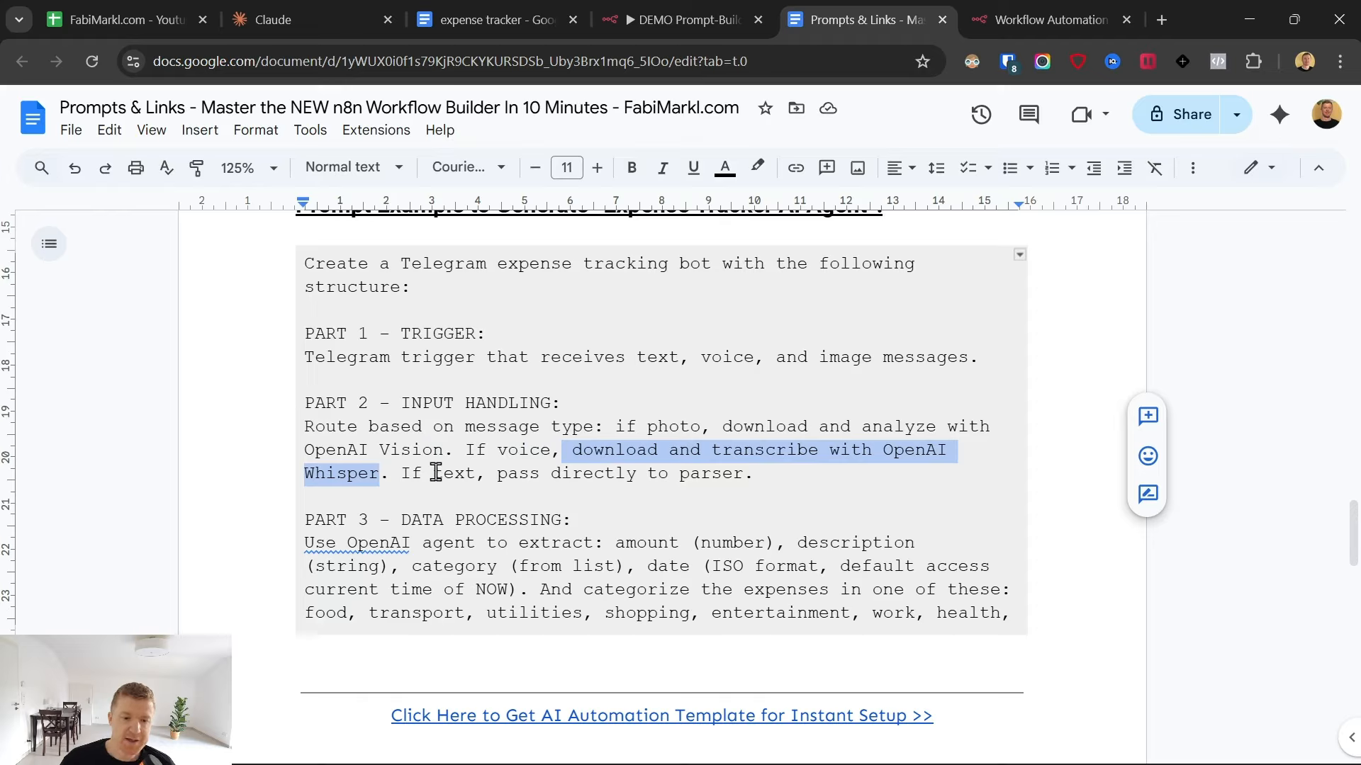
drag(465, 475, 780, 468)
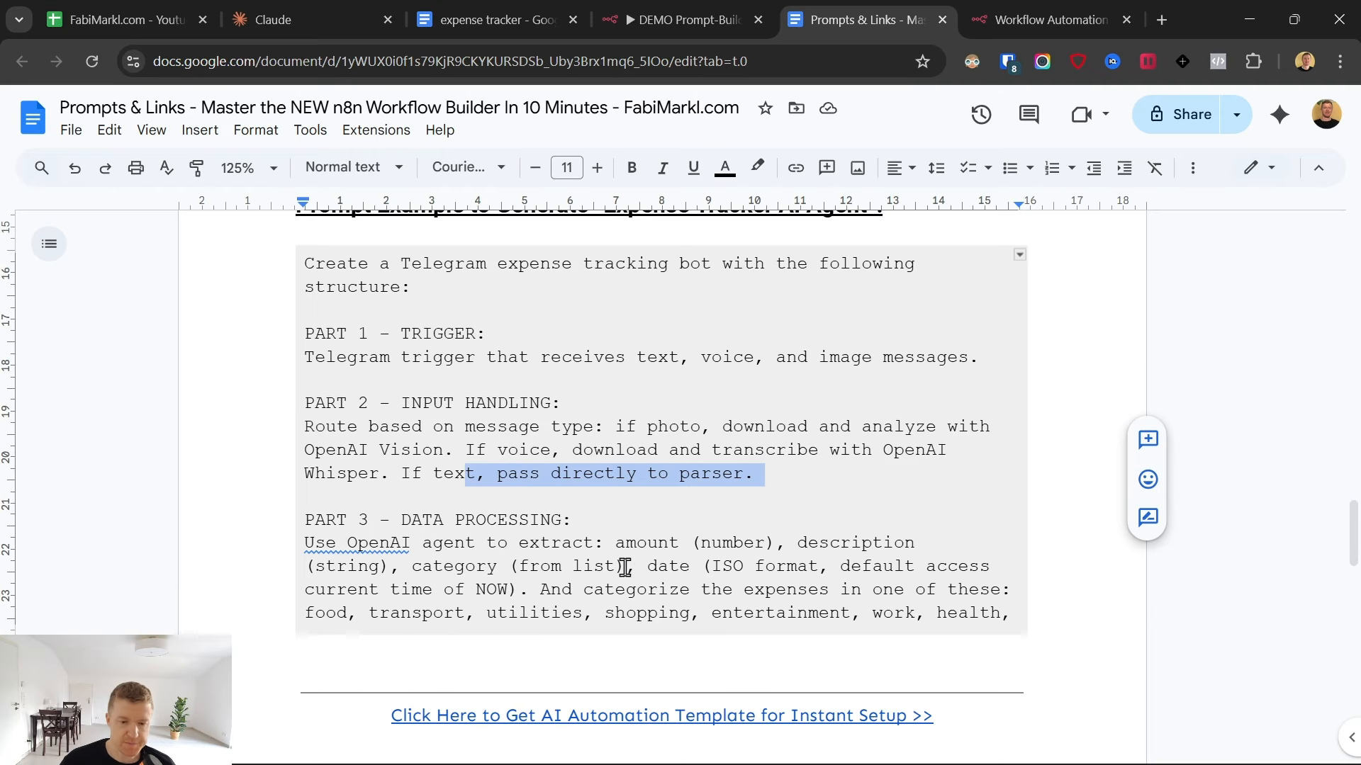
scroll(610, 467, down, 1)
scroll(612, 479, down, 1)
scroll(309, 486, up, 1)
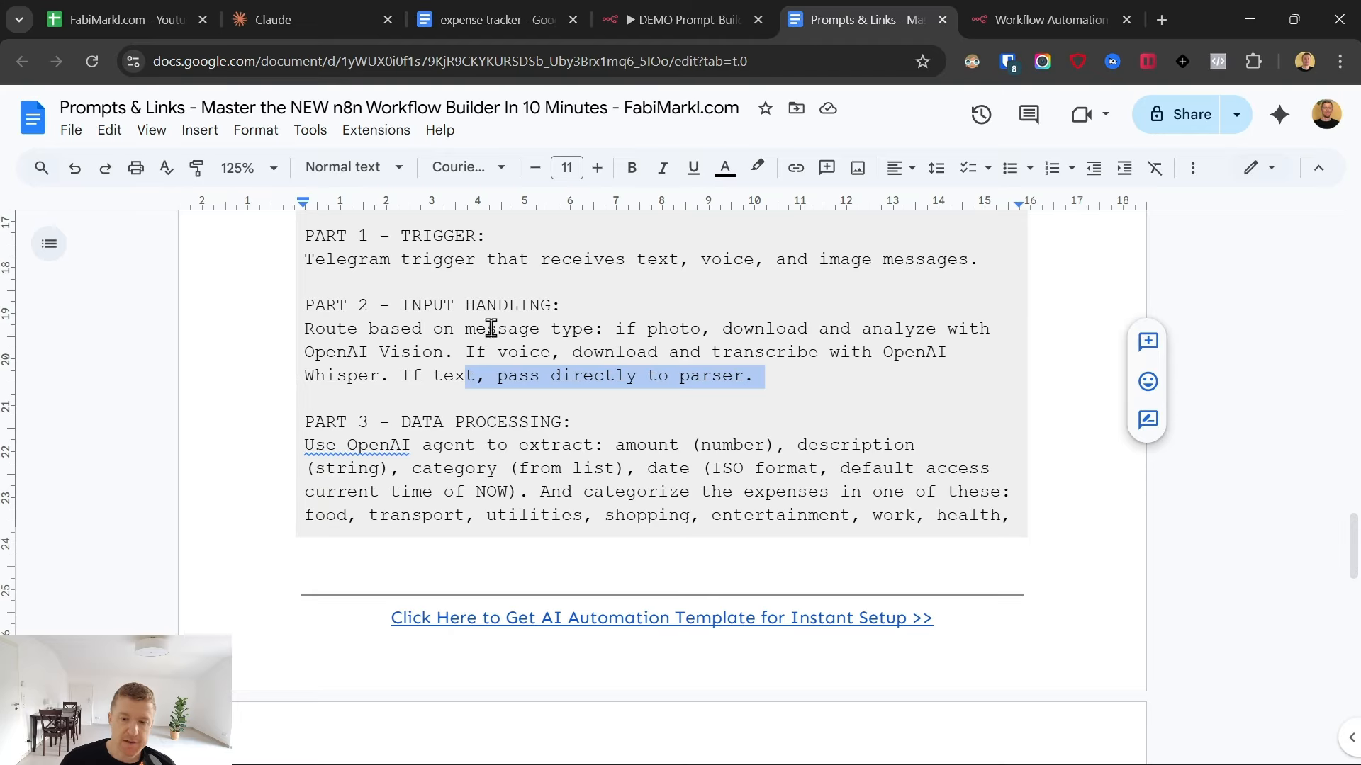
drag(490, 328, 838, 385)
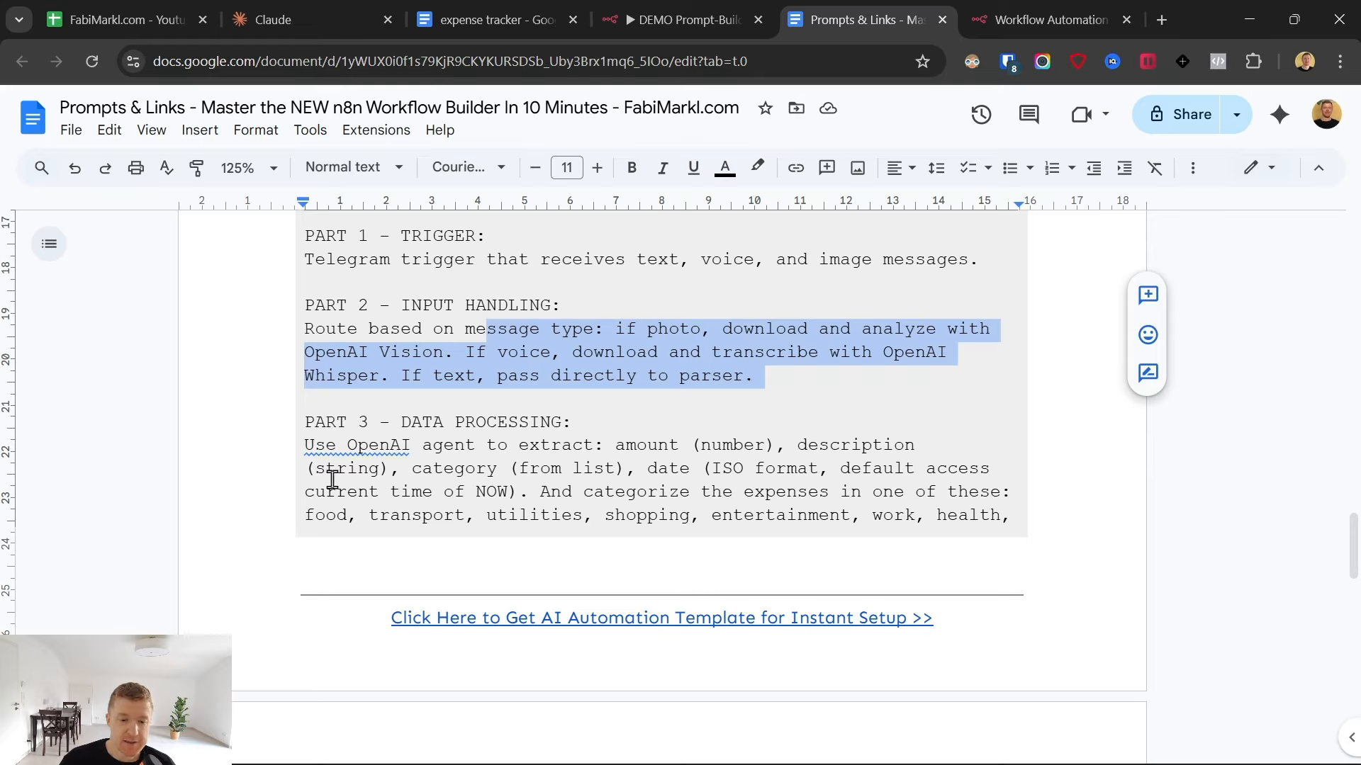
- Examine the PART 3 - DATA PROCESSING section, covering the fields to extract, the expense categories and the natural language rule
click(415, 467)
drag(415, 470, 622, 460)
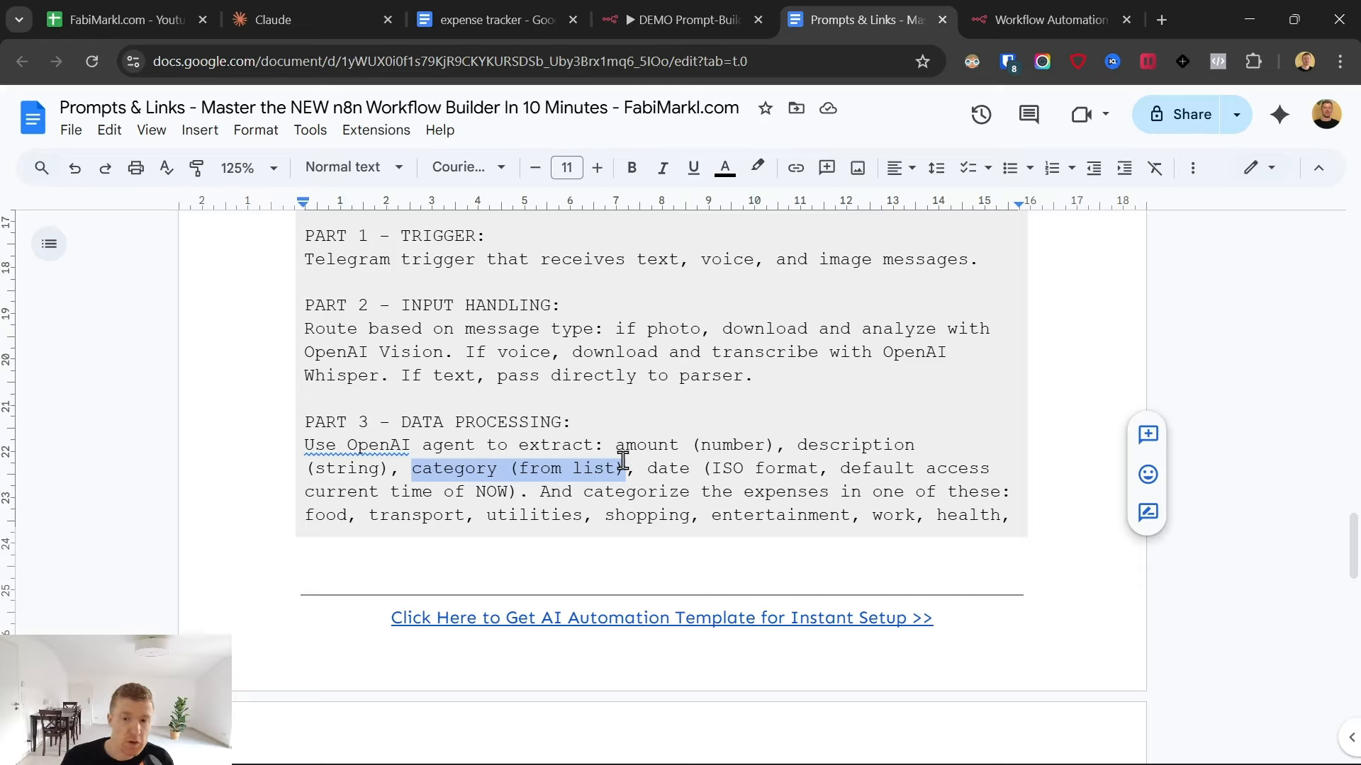
drag(644, 465, 724, 472)
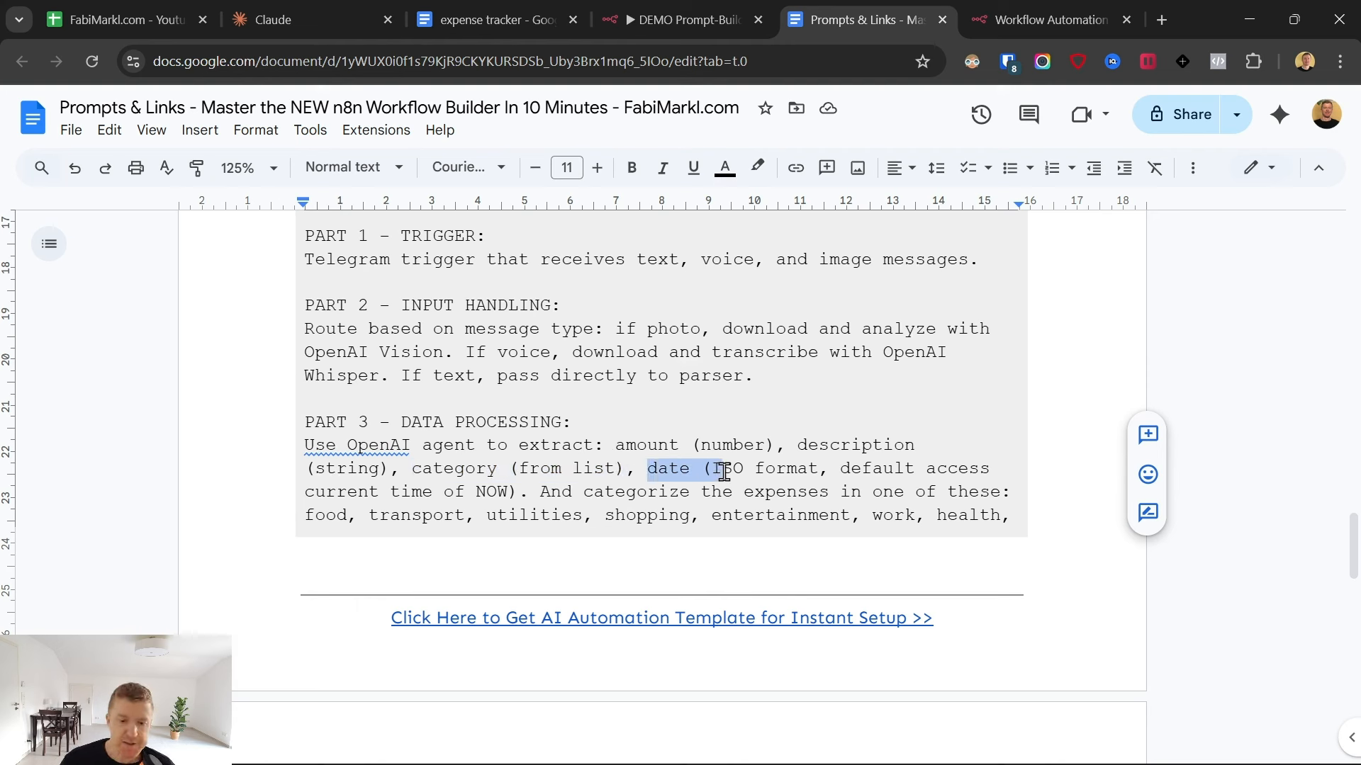
click(538, 492)
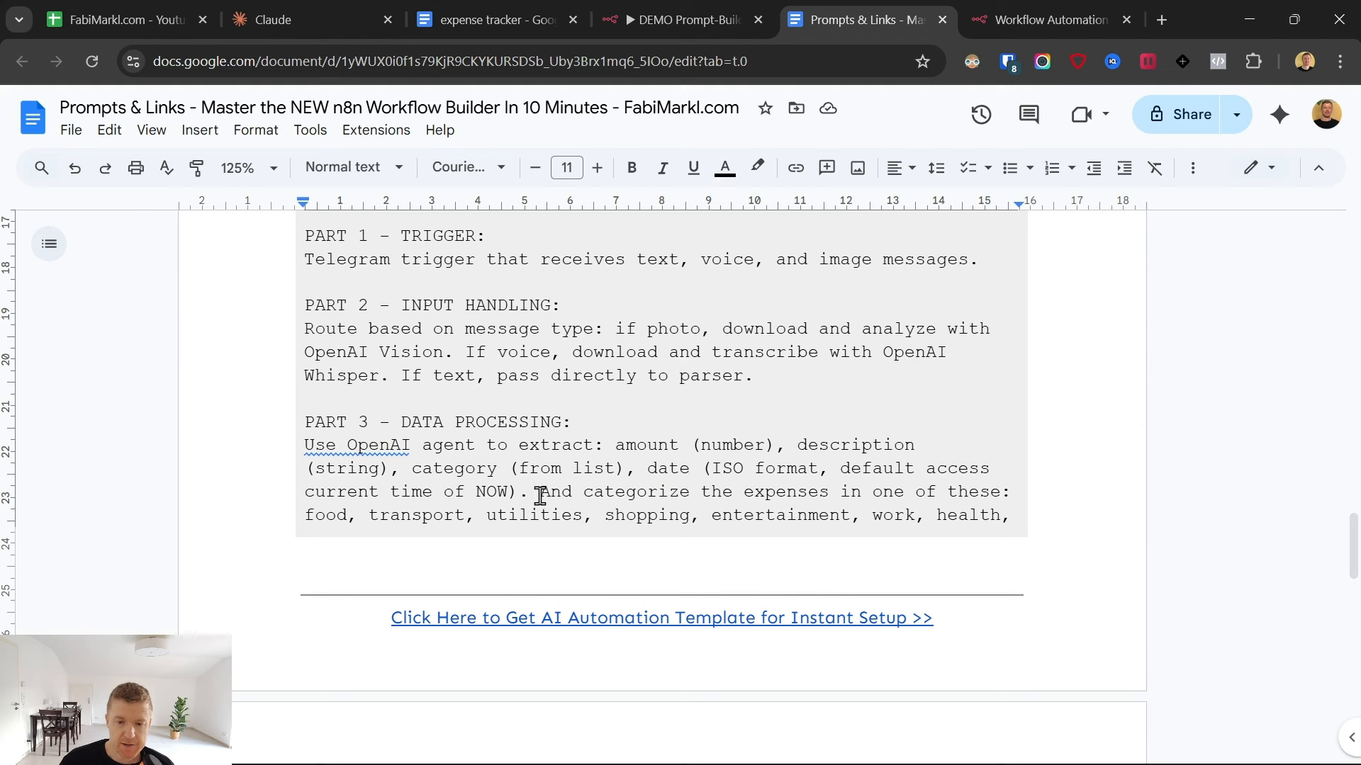
mouse_move(543, 492)
mouse_down()
mouse_move(836, 496)
mouse_move(992, 516)
mouse_up()
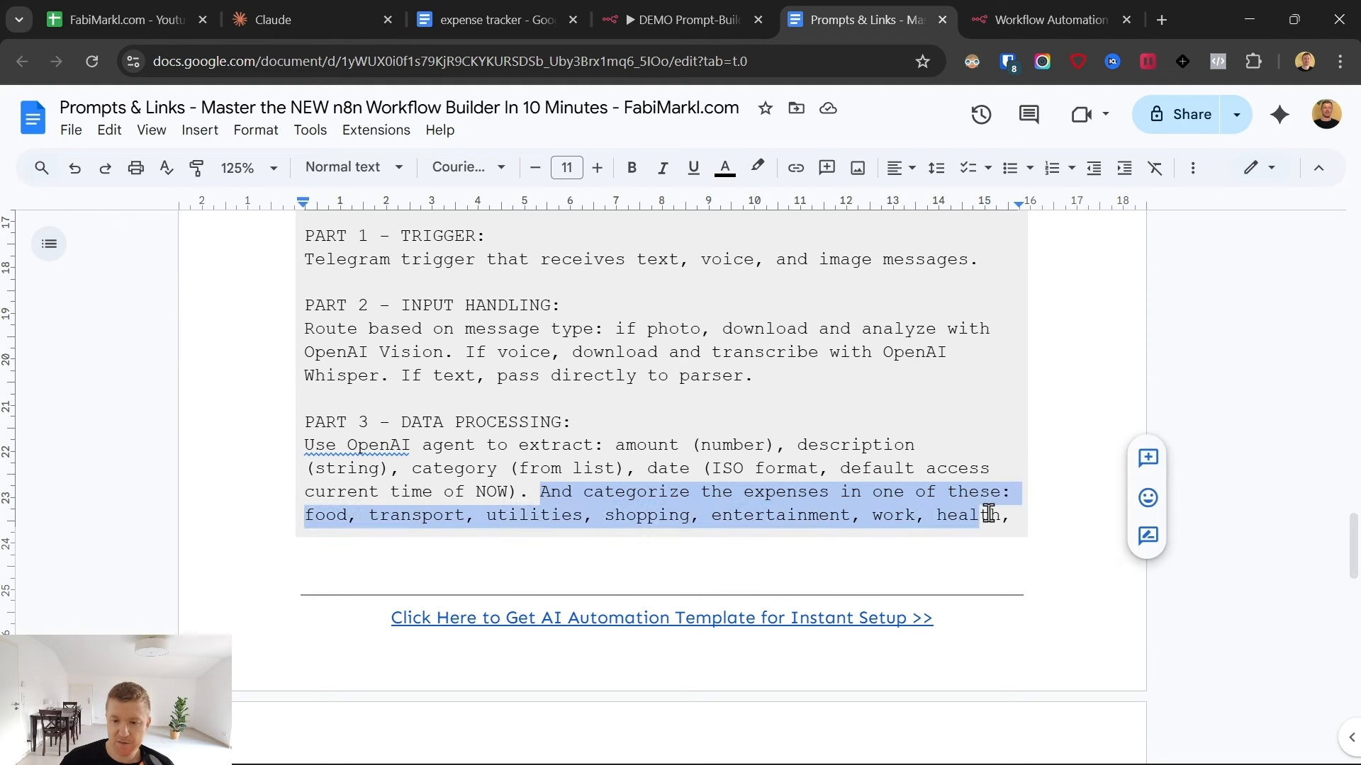
scroll(901, 510, down, 4)
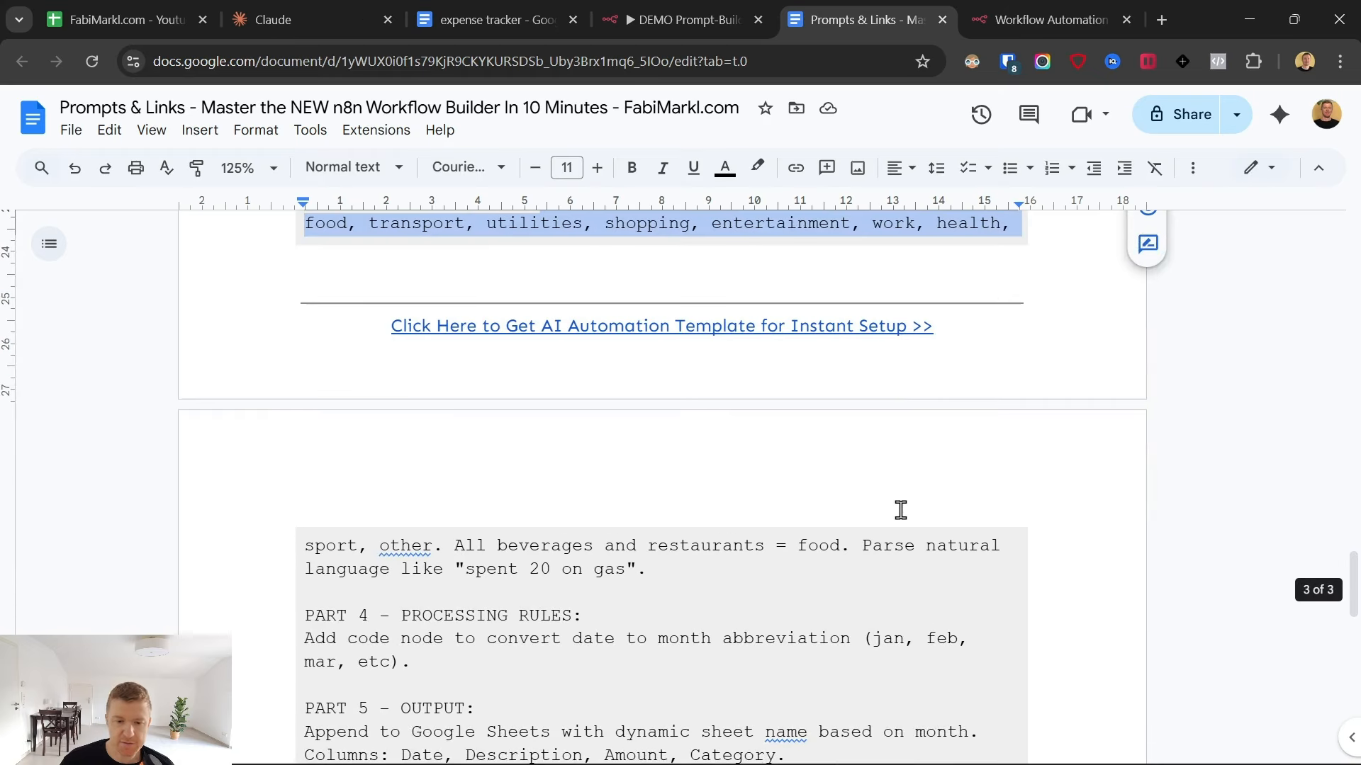
shift+click(692, 565)
click(577, 588)
- Examine the PART 4 - PROCESSING RULES section about converting the date to a month abbreviation
scroll(435, 550, down, 1)
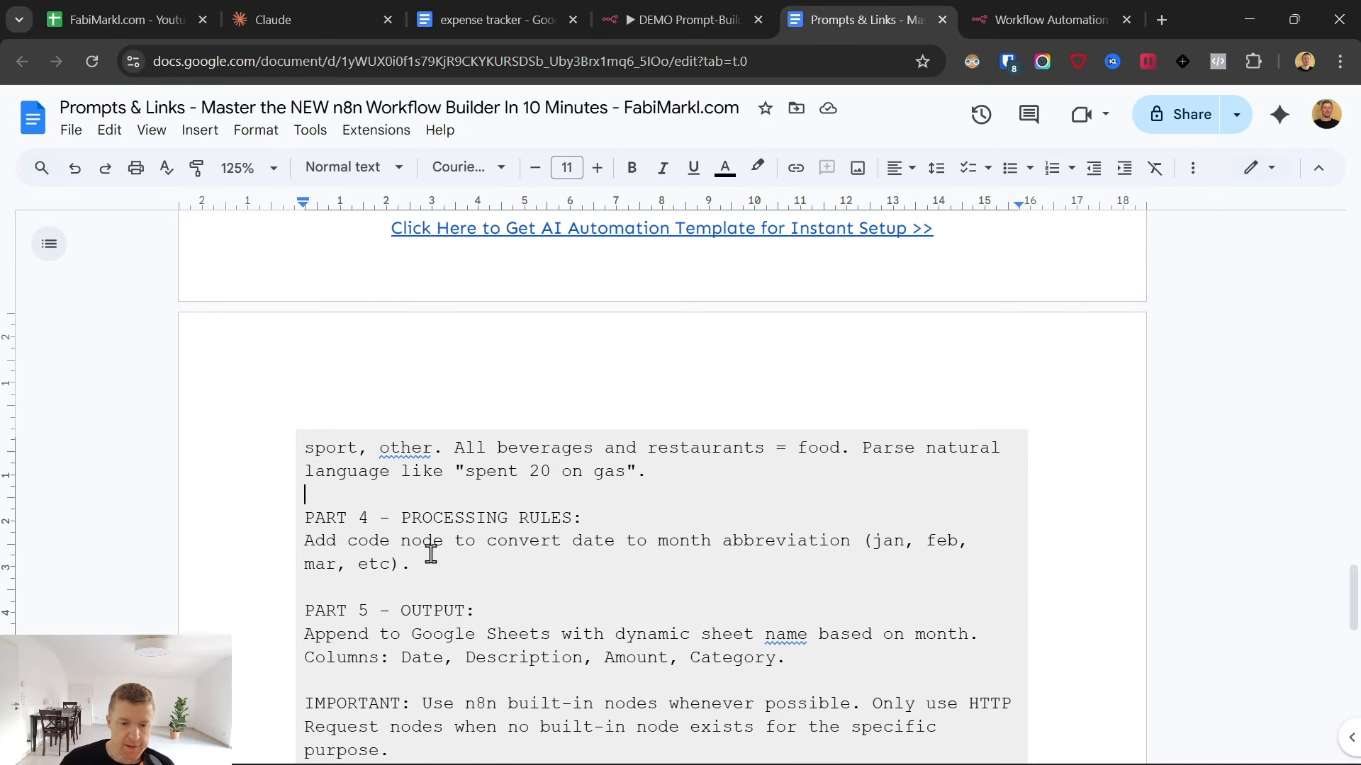
scroll(410, 549, down, 1)
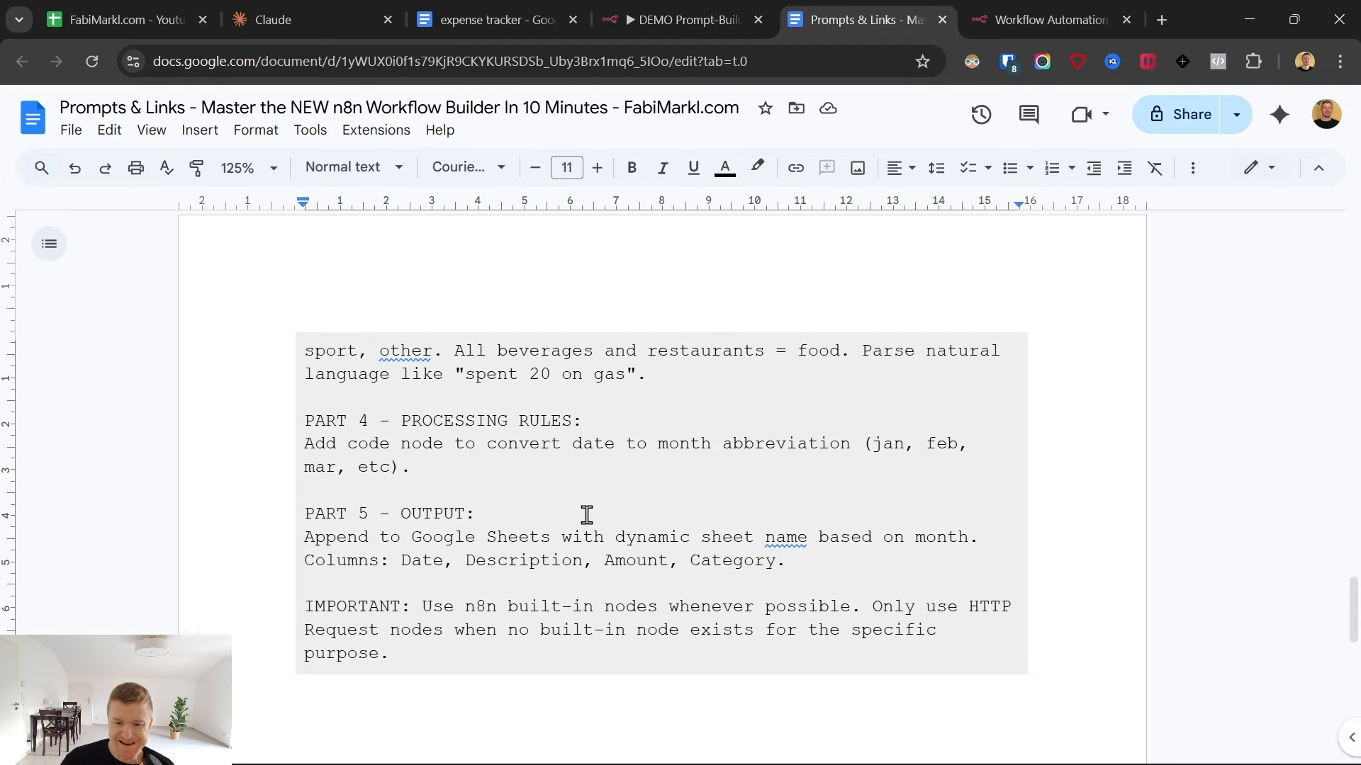
scroll(588, 514, up, 1)
scroll(586, 521, up, 2)
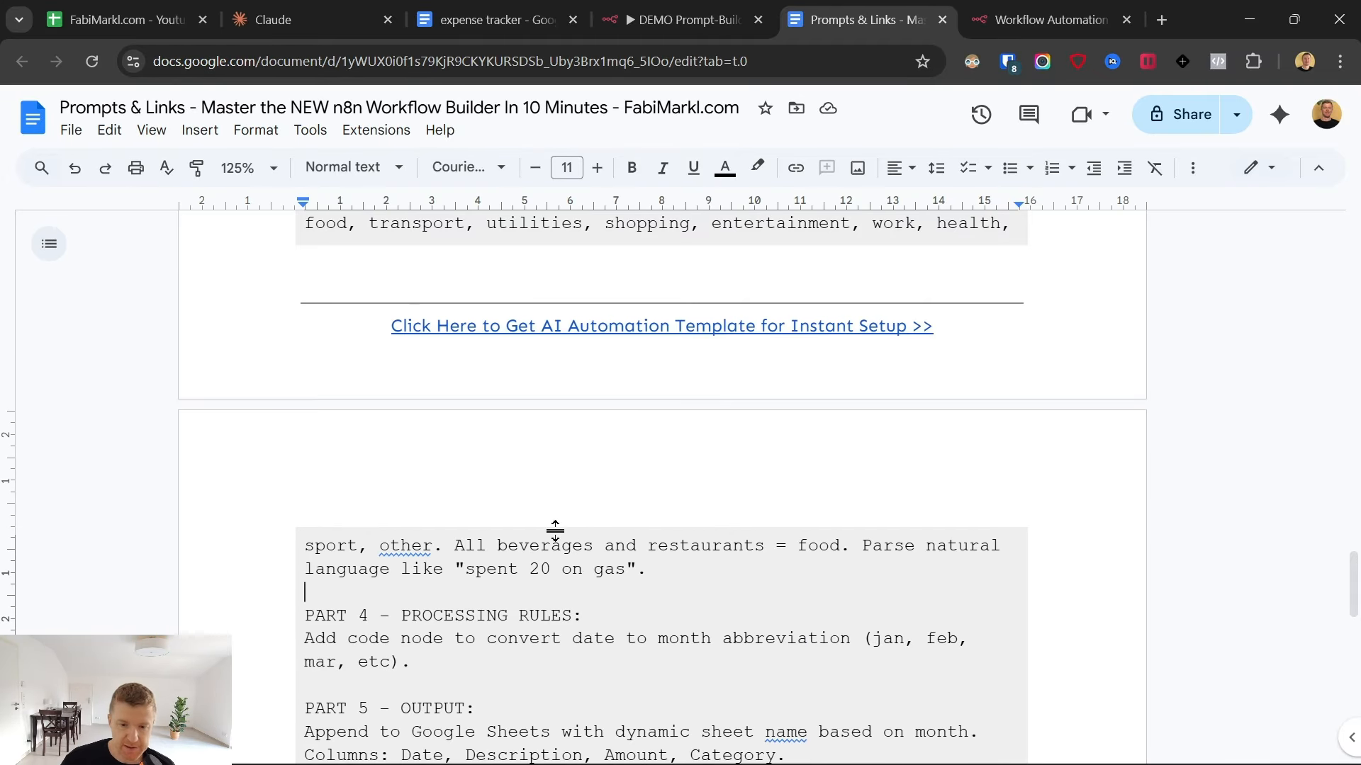
scroll(681, 540, down, 2)
drag(657, 545, 905, 540)
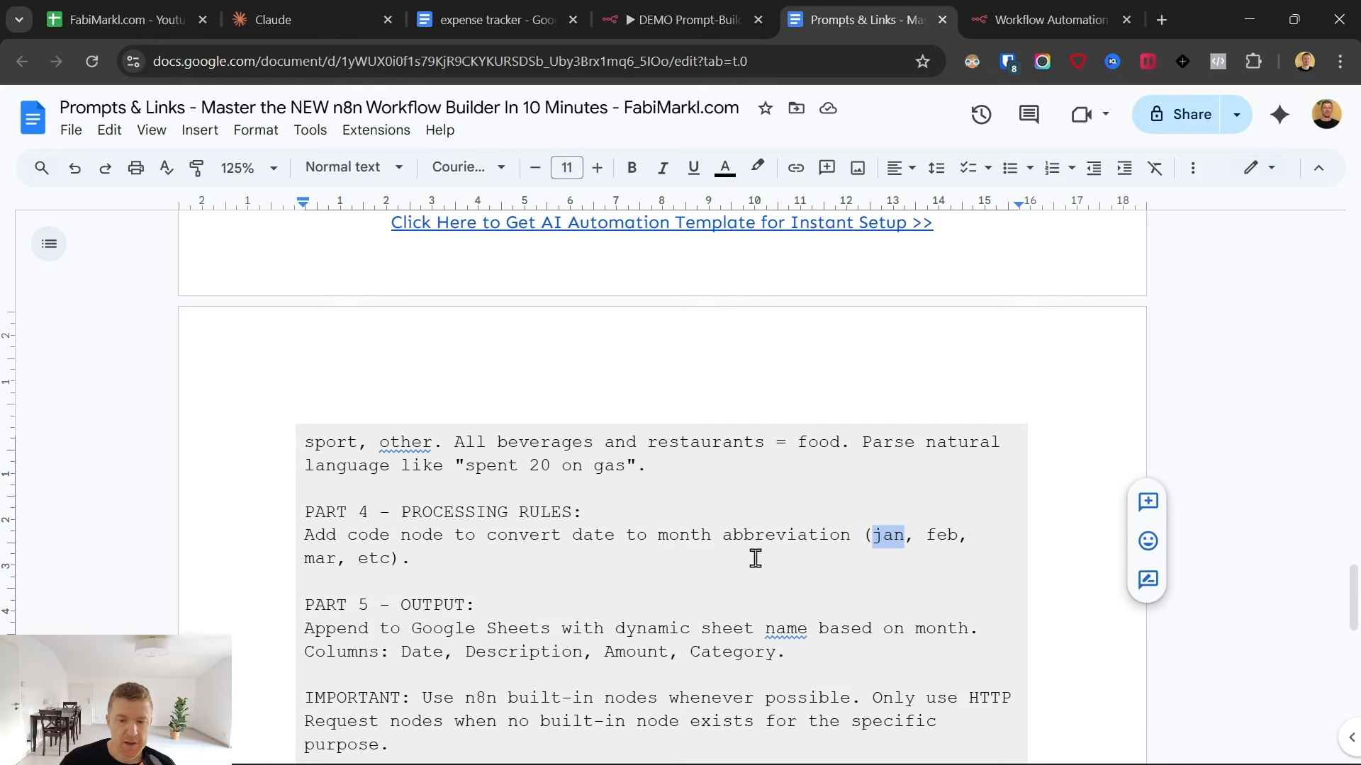
scroll(753, 557, down, 3)
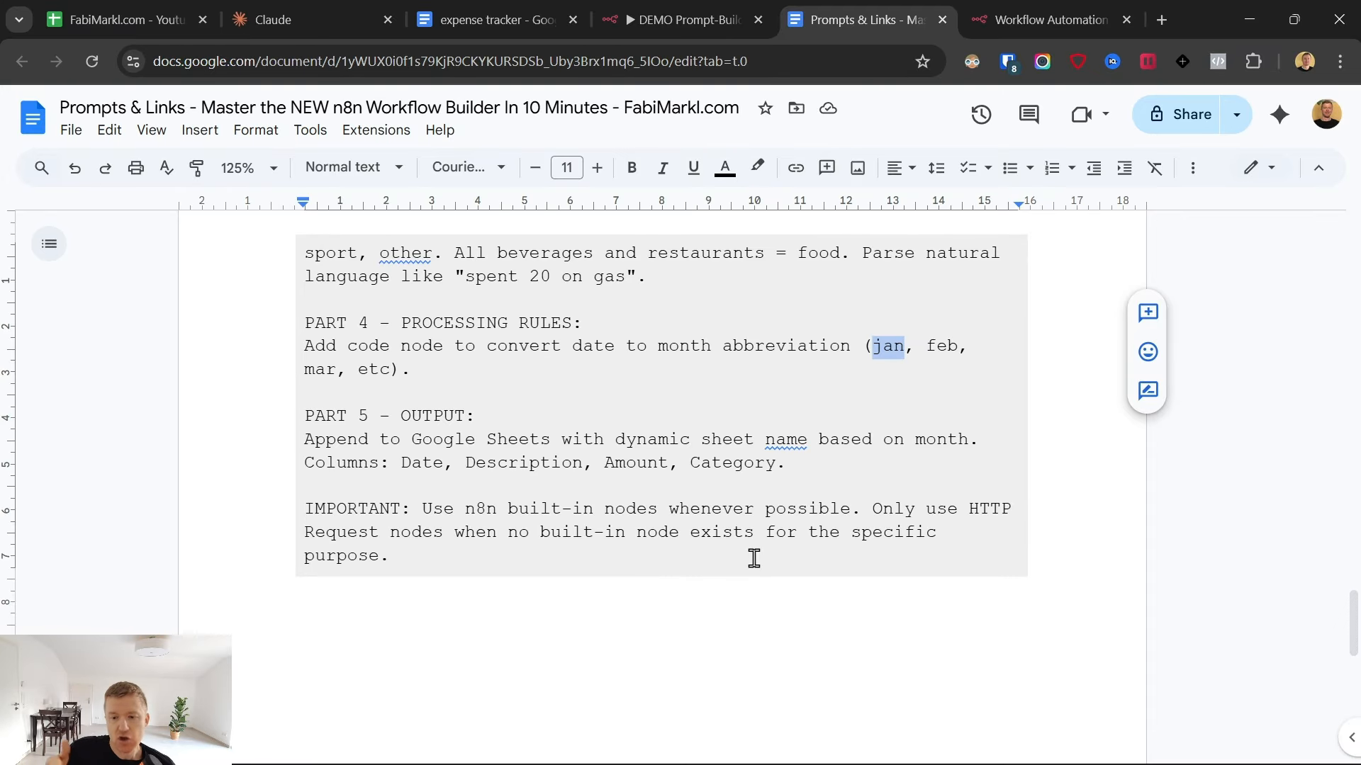
click(876, 347)
scroll(879, 393, up, 2)
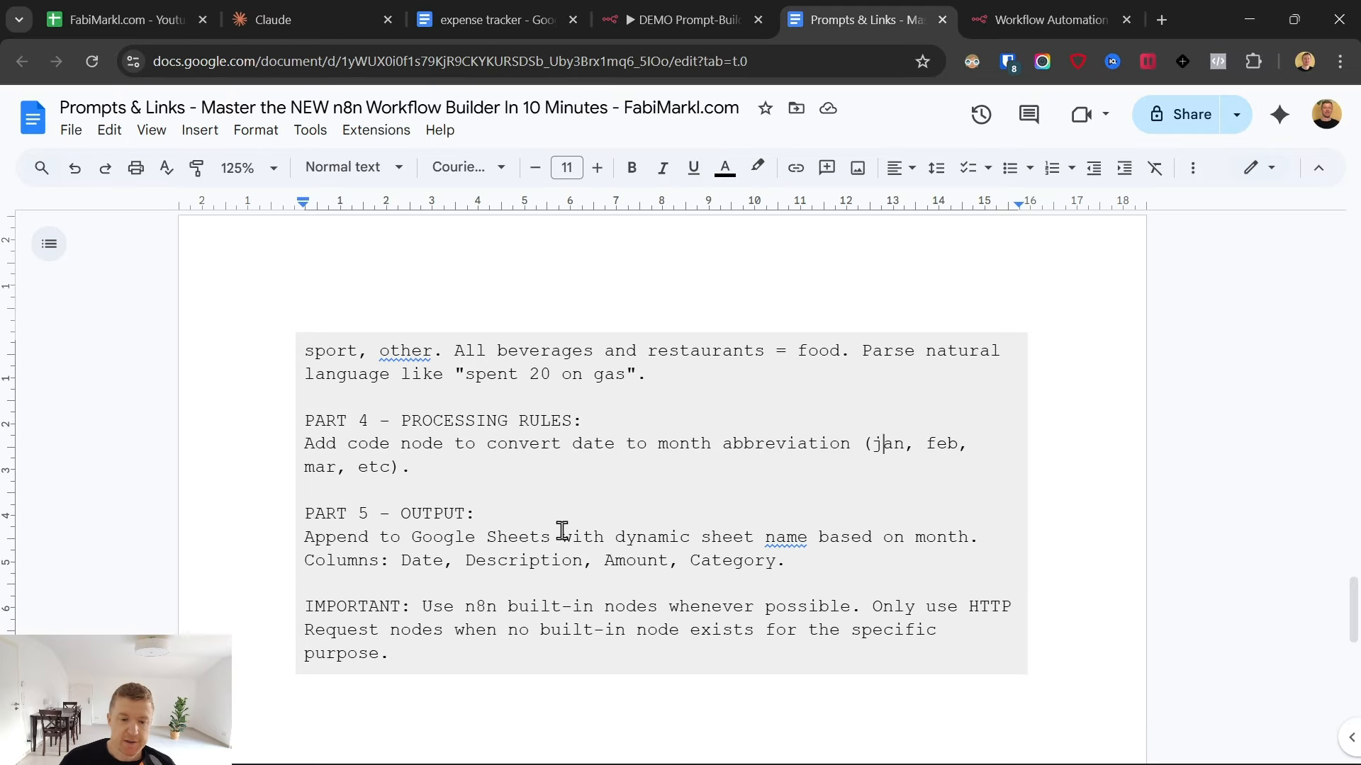
scroll(424, 567, down, 2)
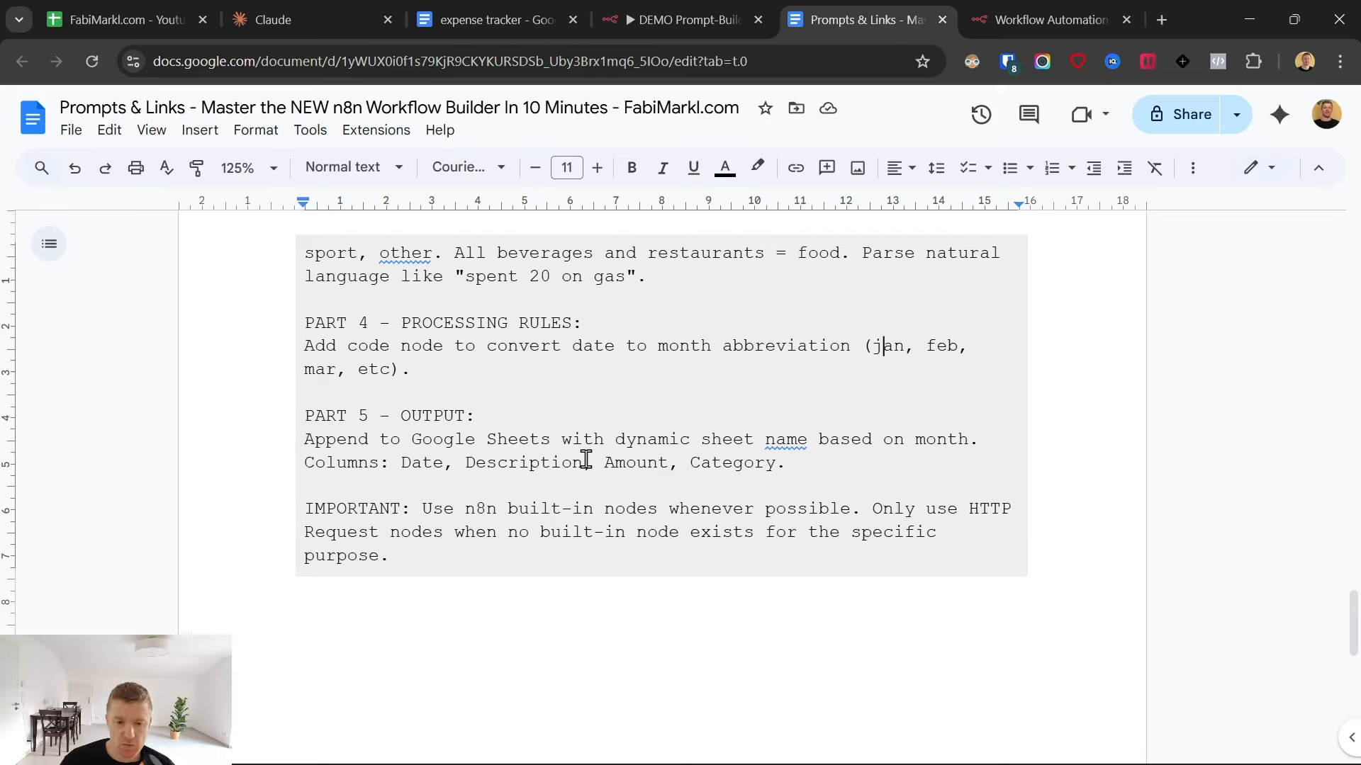
- Examine the PART 5 - OUTPUT section, relating the dynamic Google Sheets name to the month rule and reviewing the columns
drag(775, 440, 929, 444)
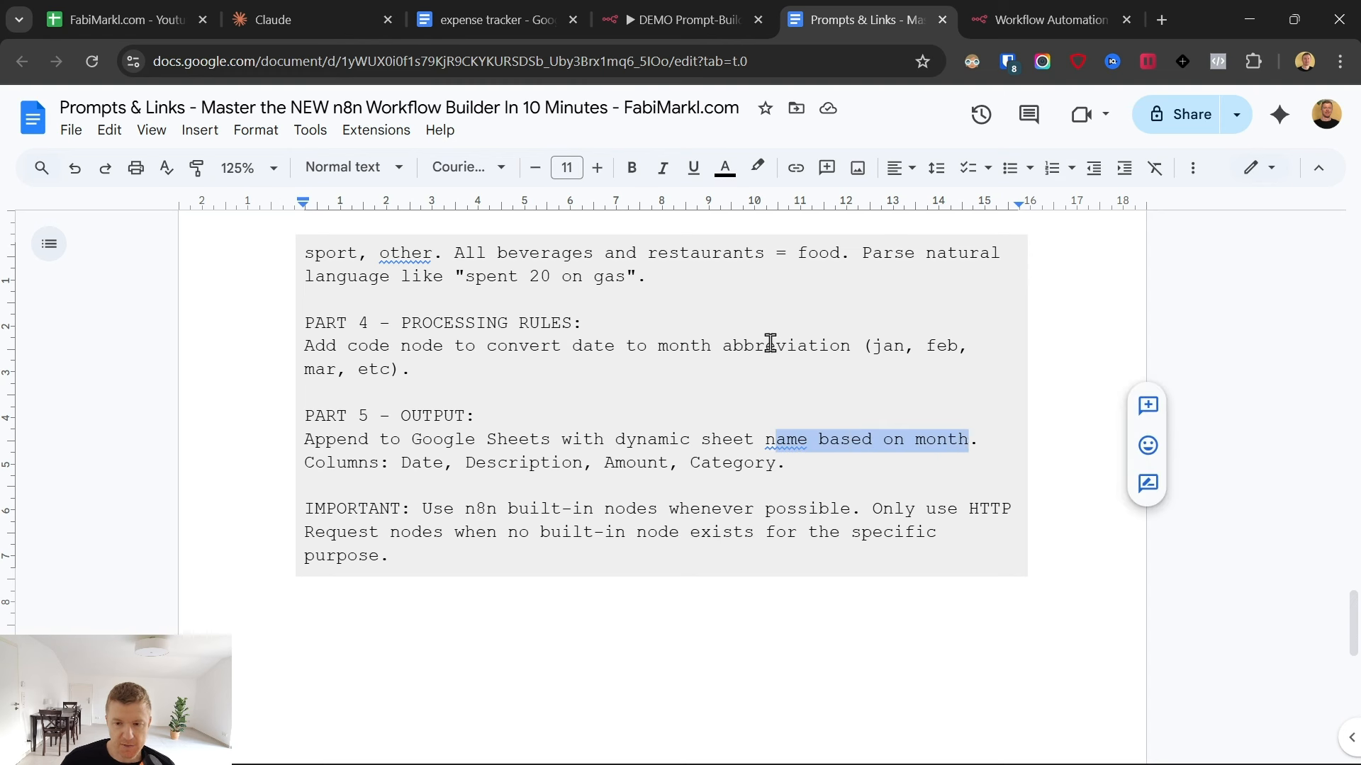
drag(315, 346, 455, 371)
click(511, 441)
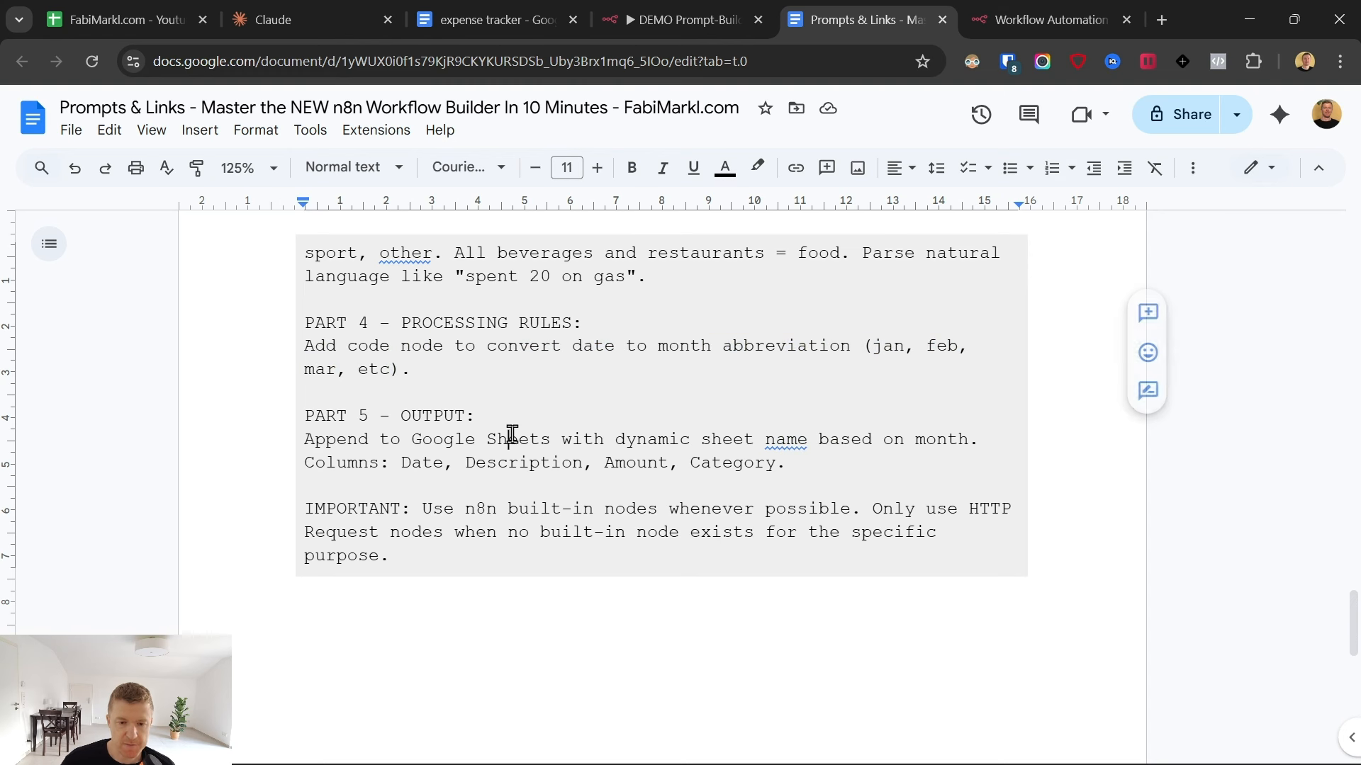
drag(401, 464, 776, 462)
- Examine the IMPORTANT note on using n8n built-in nodes and limiting HTTP Request nodes
click(448, 520)
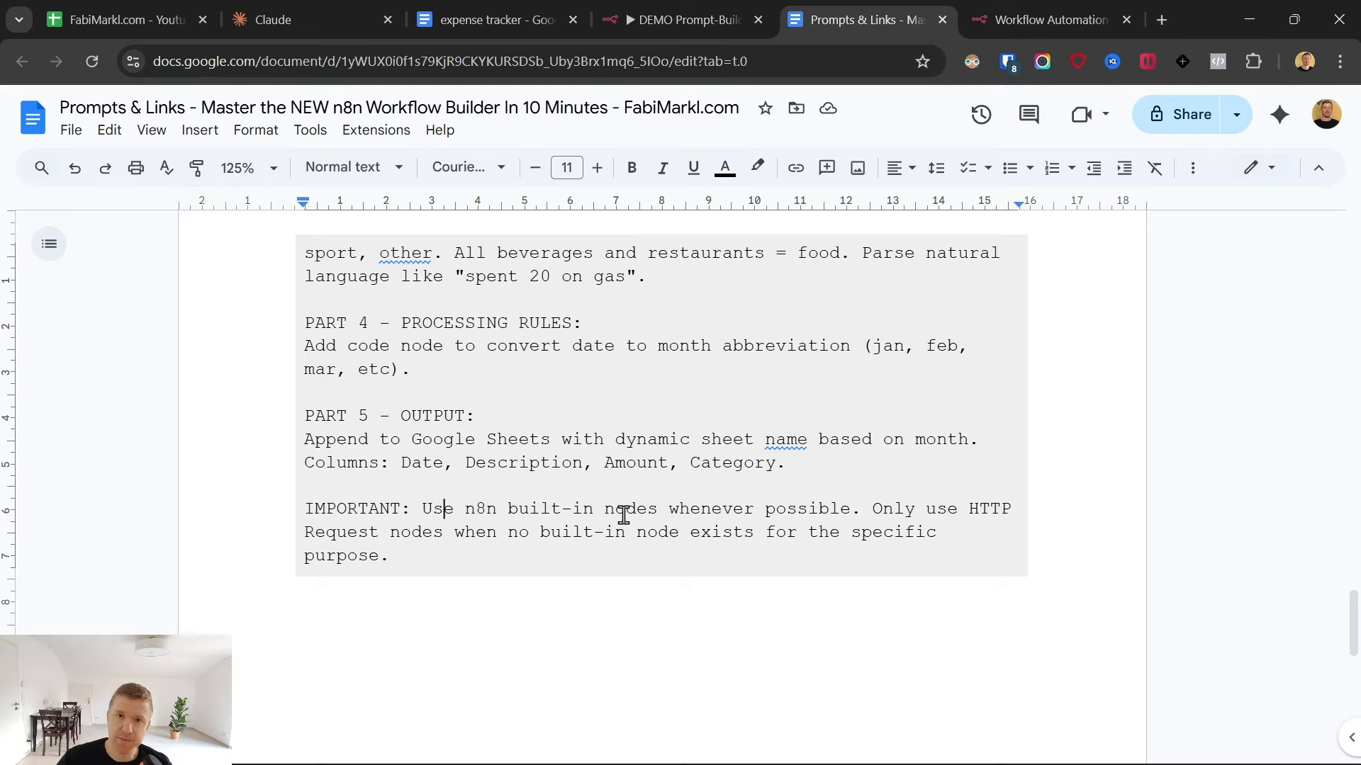
drag(876, 508, 971, 528)
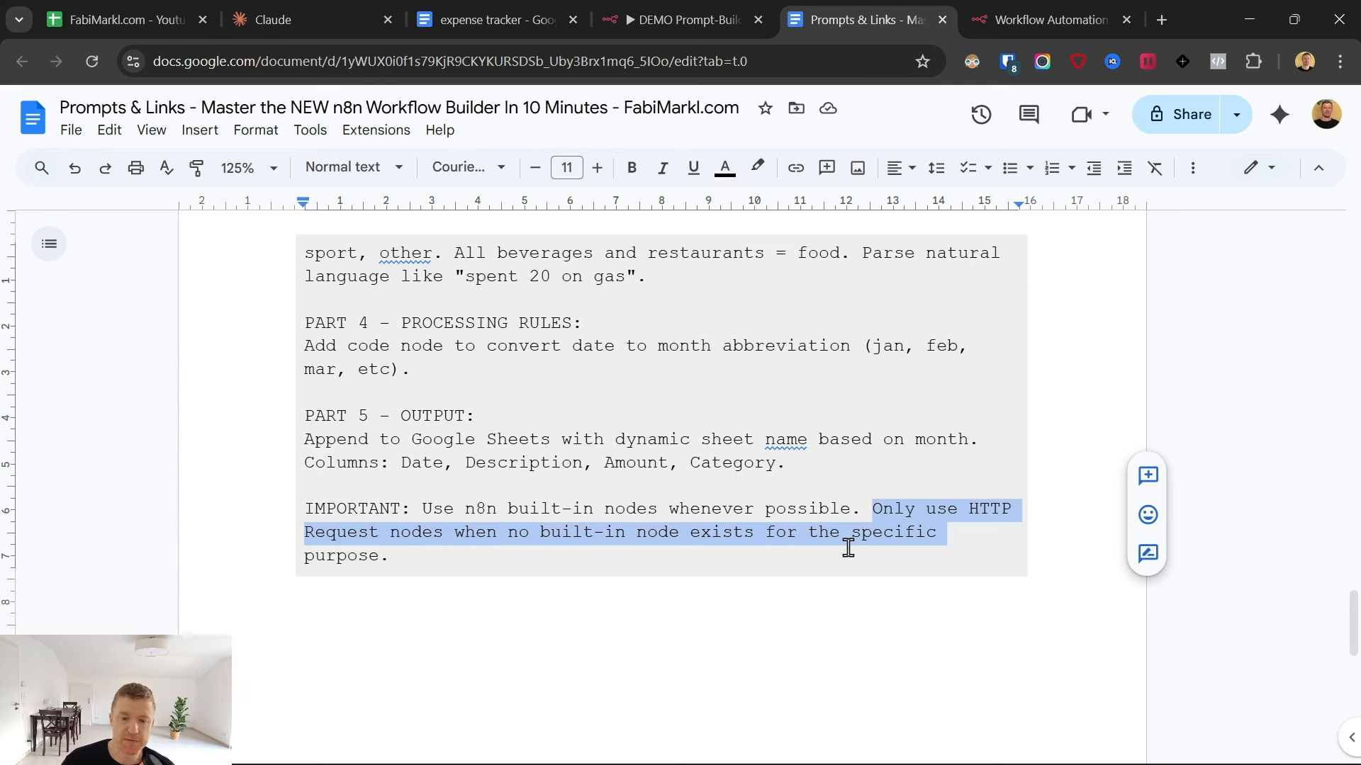
click(728, 508)
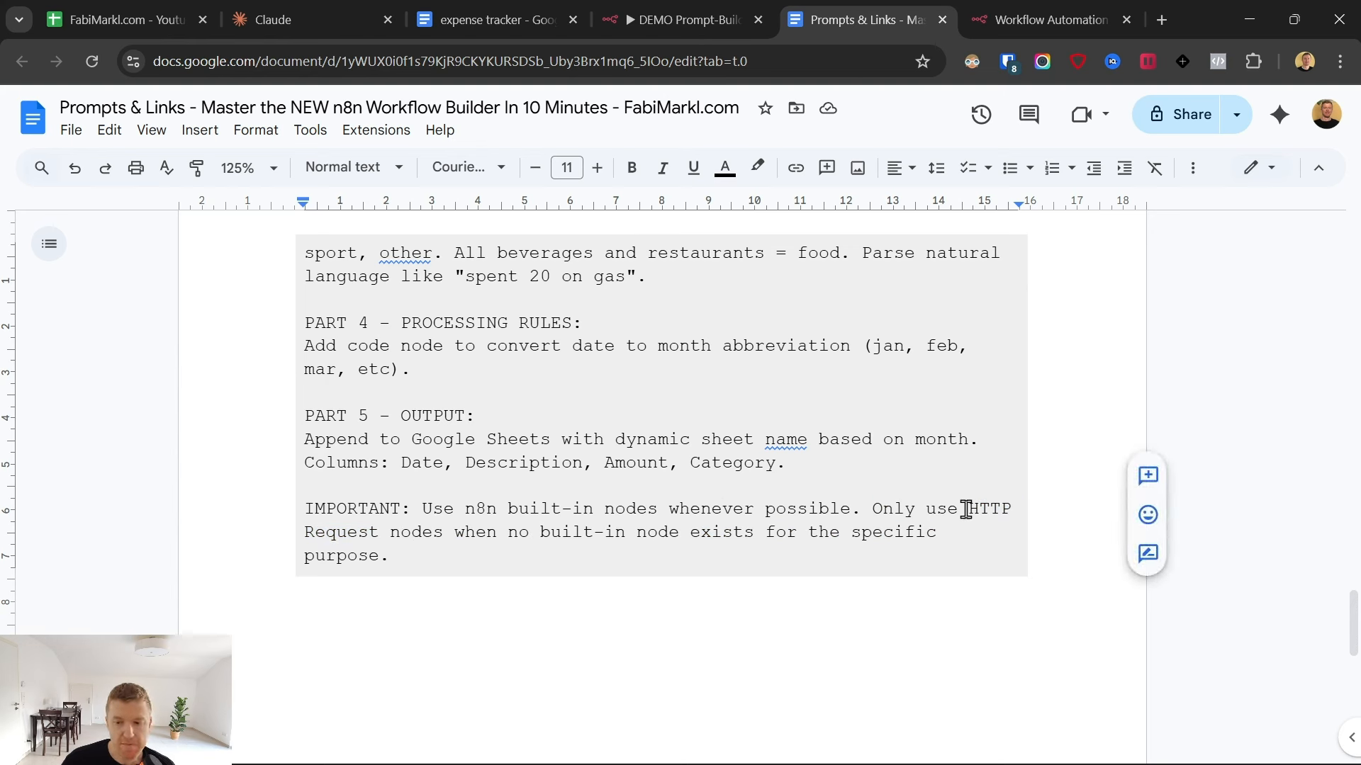
drag(966, 509, 370, 528)
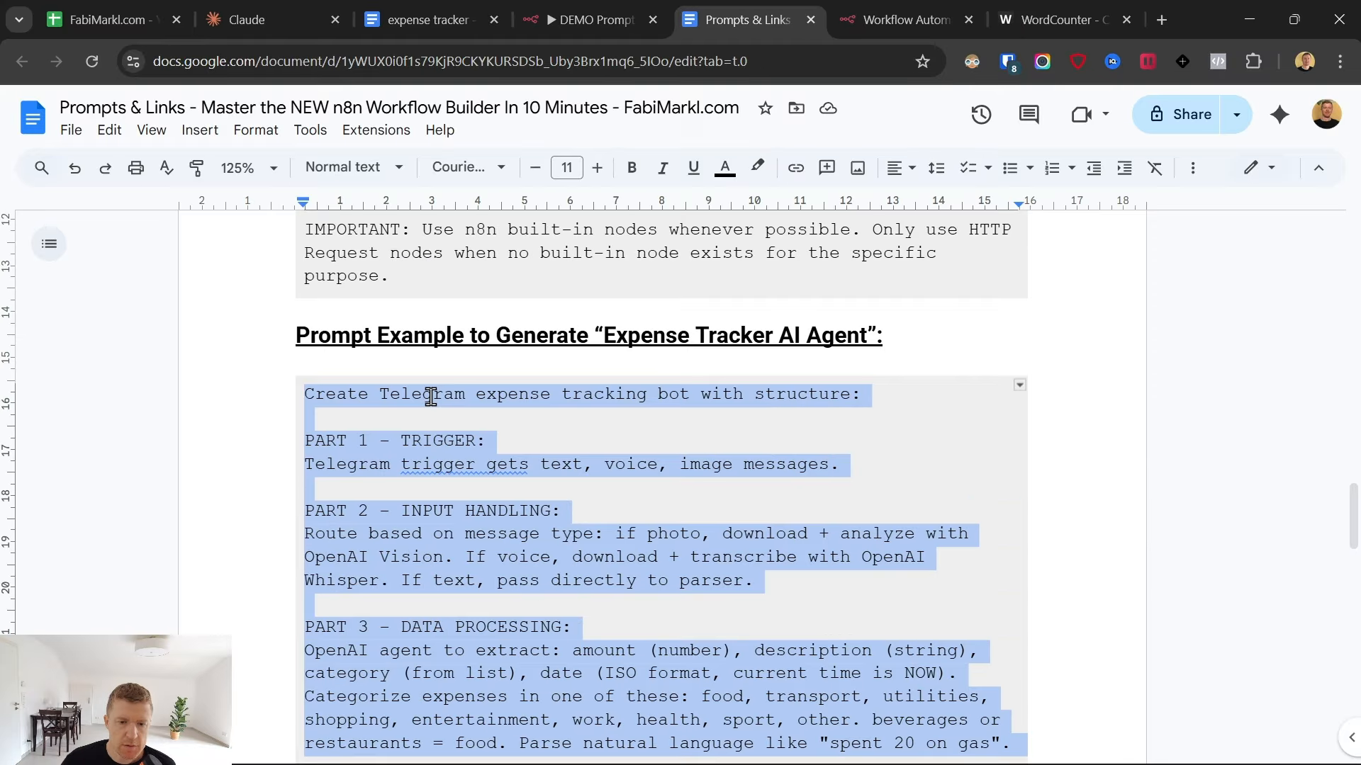
- Copy the shortened expense tracker prompt, switch to the n8n workflow and paste it into the Build with AI prompt
right_click(429, 403)
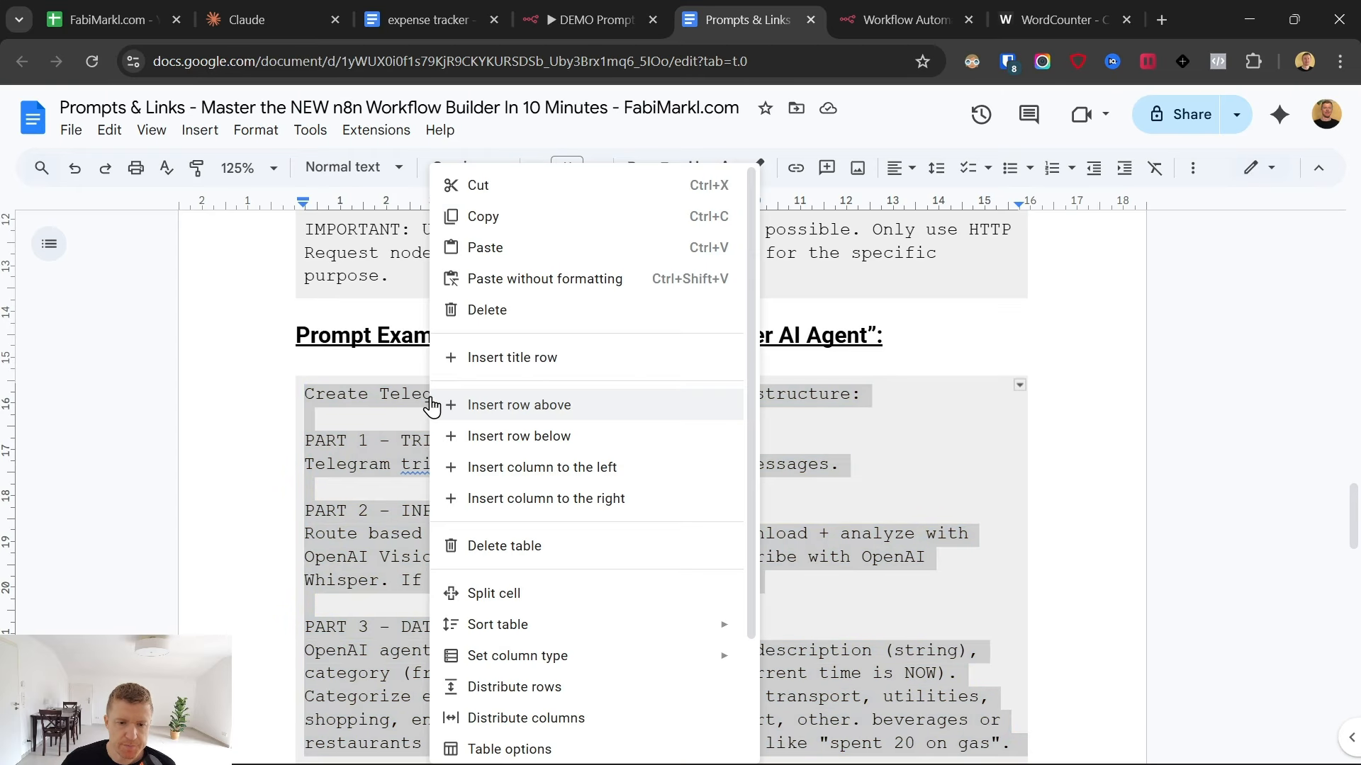
click(507, 218)
click(932, 4)
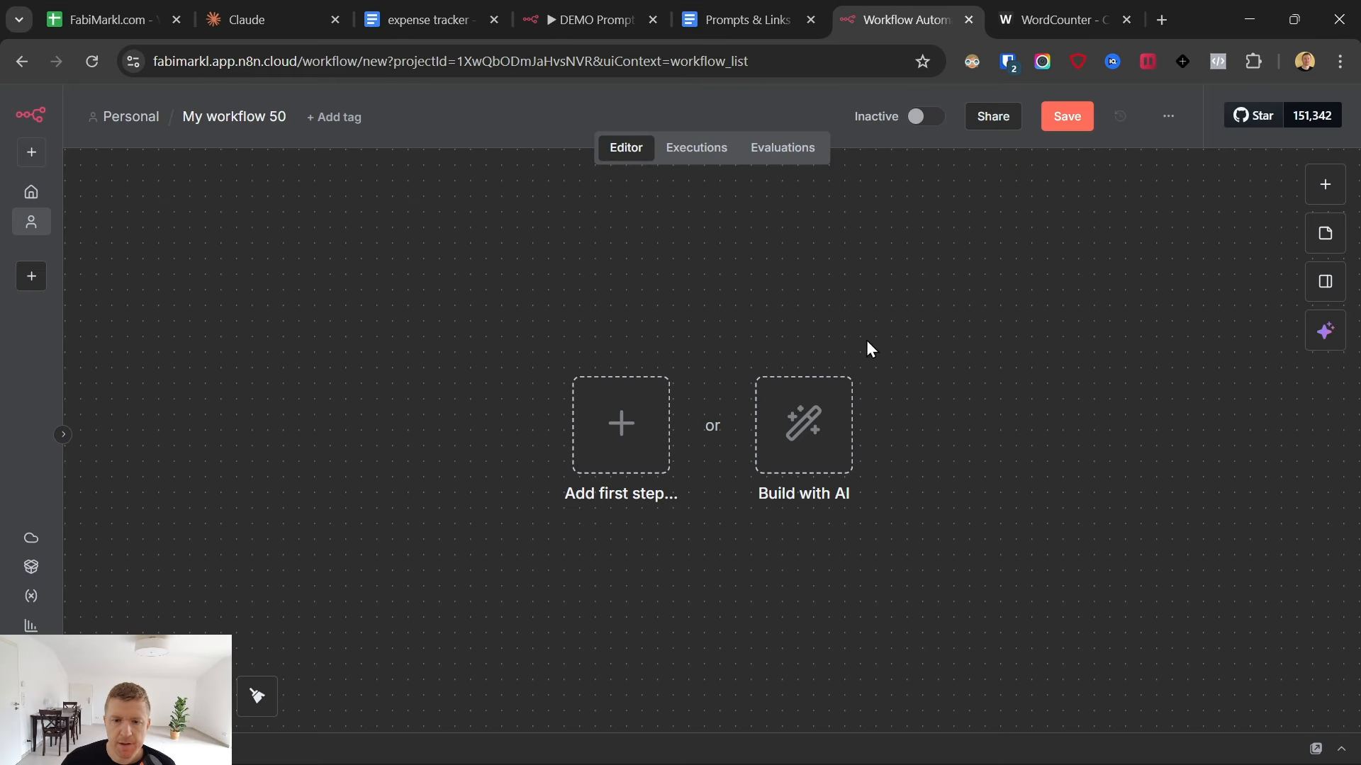
click(817, 449)
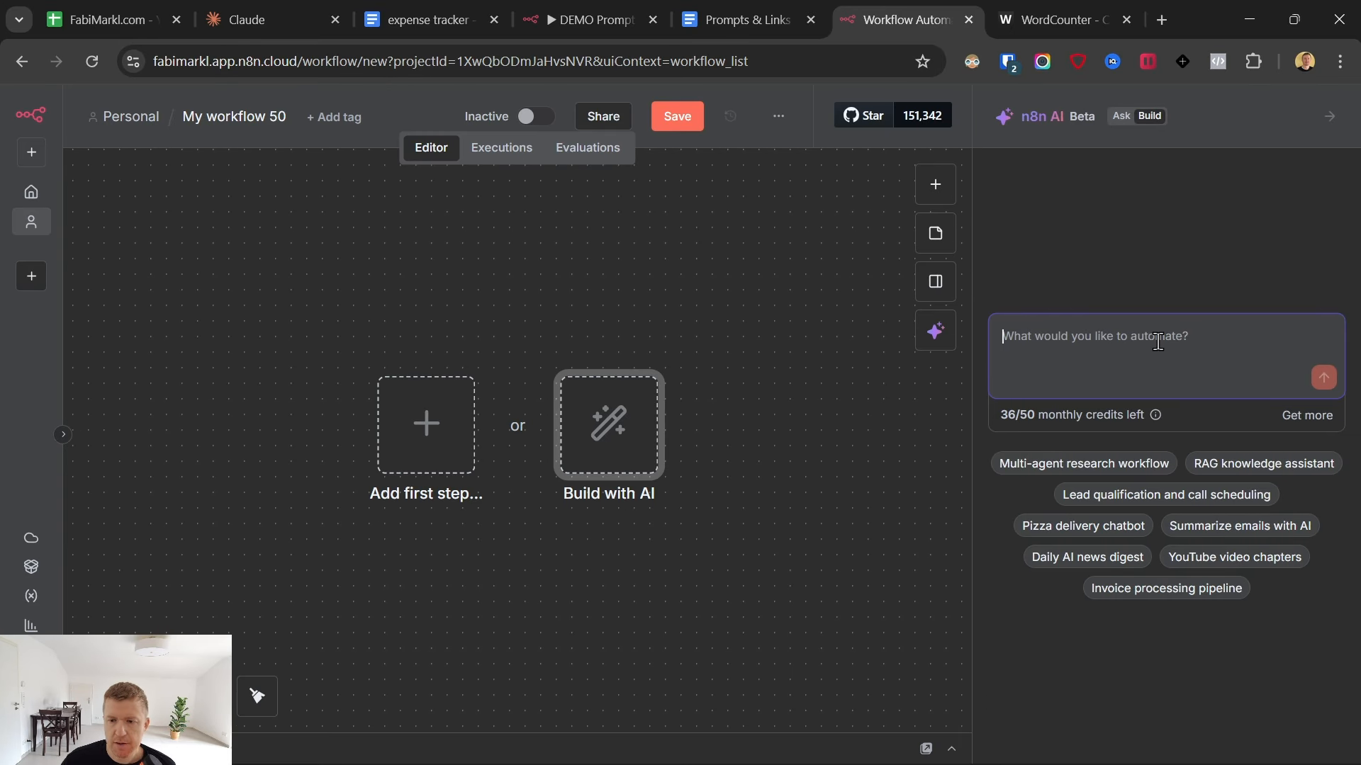
key(ctrl+v)
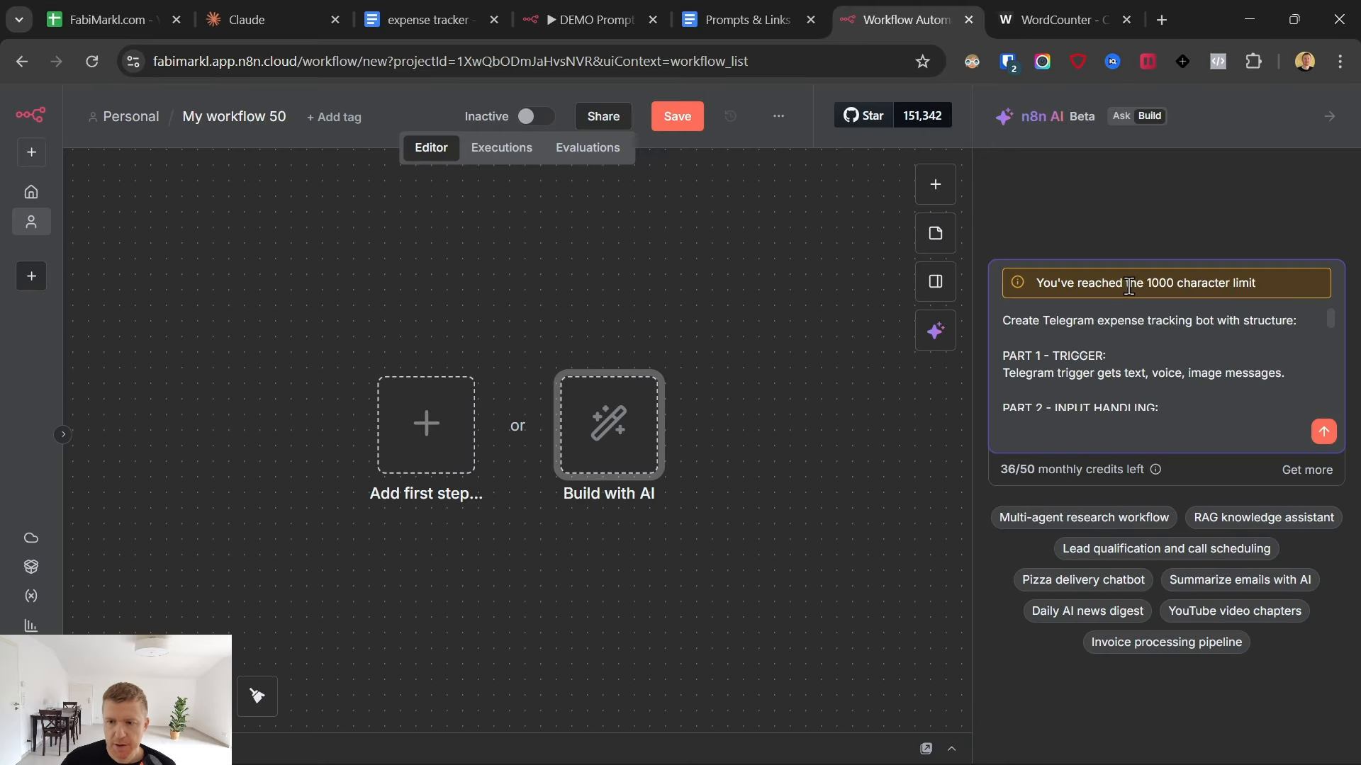
drag(1037, 282, 1293, 285)
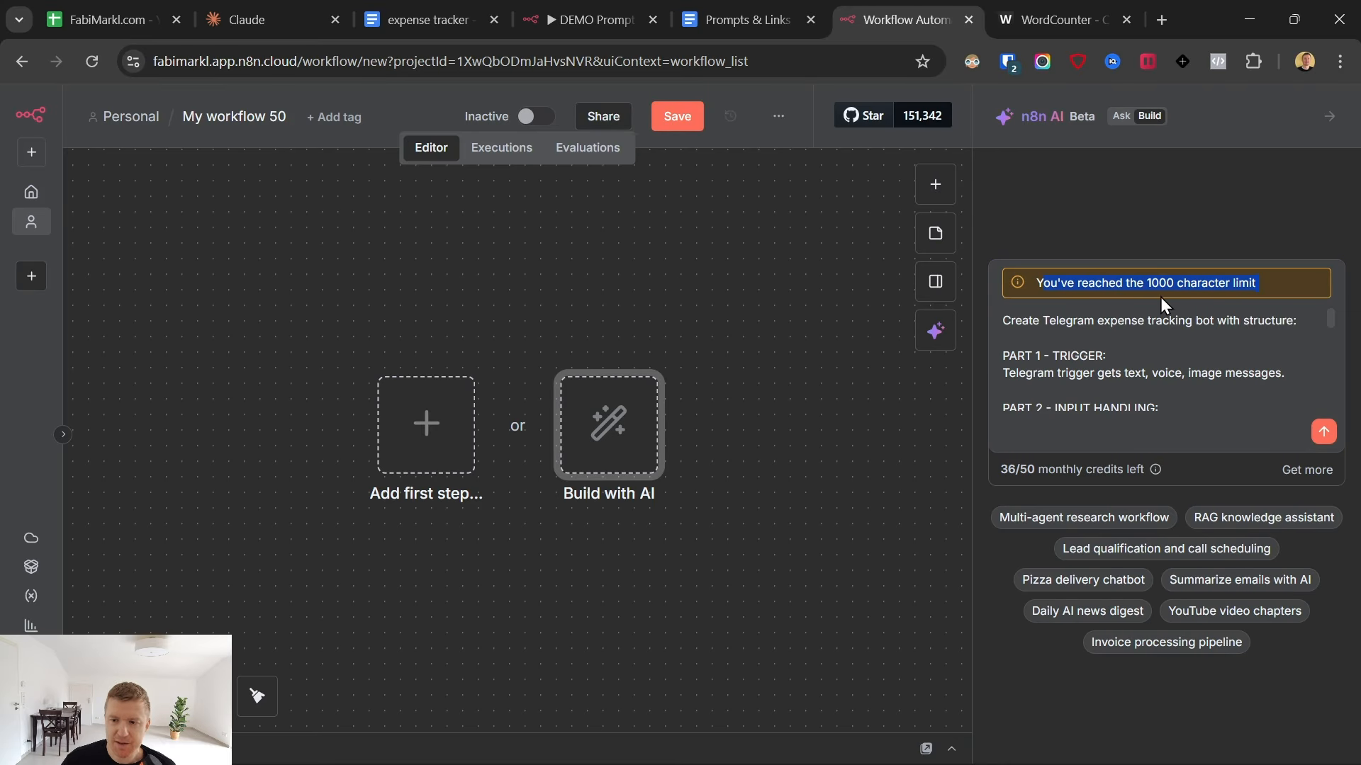
- Switch to WordCounter, replace its text with the copied prompt and check the prompt's length against the 1000 character limit
click(1059, 19)
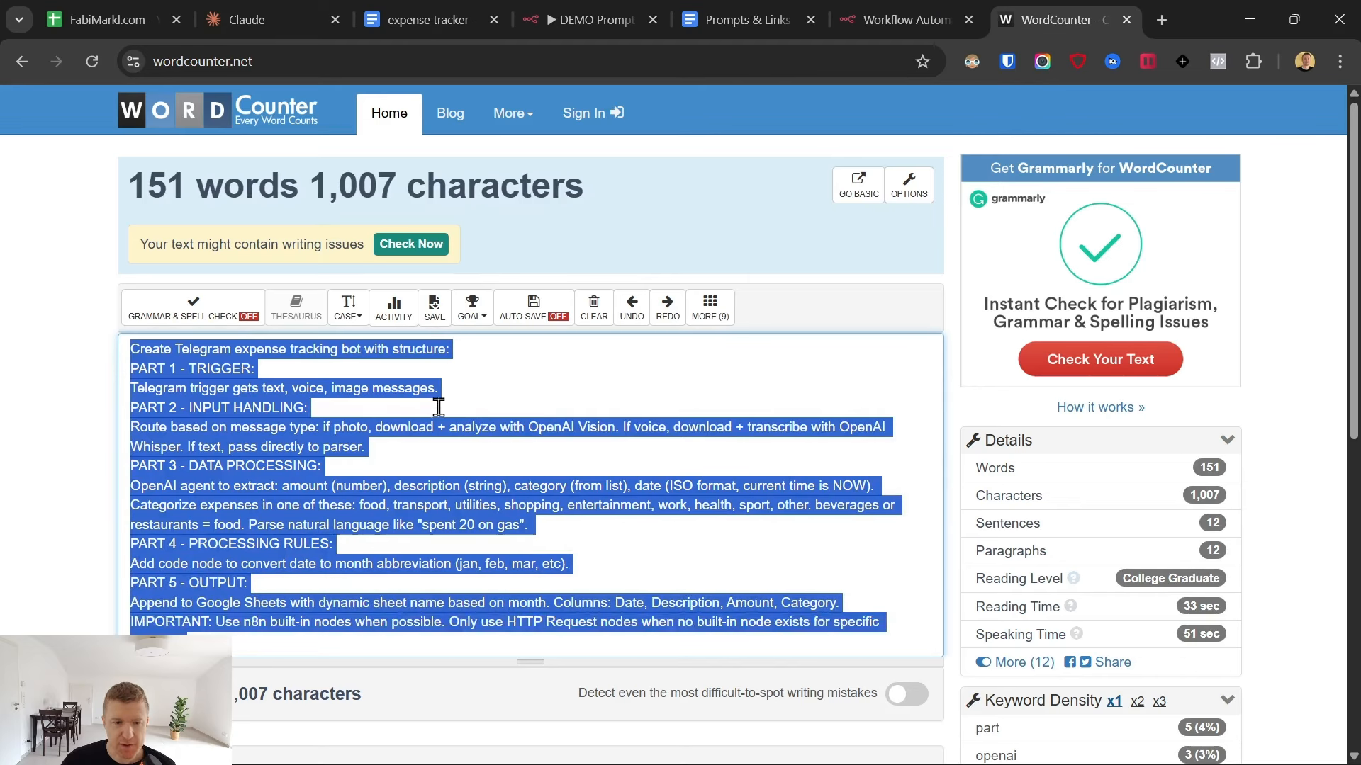
key(ctrl+v)
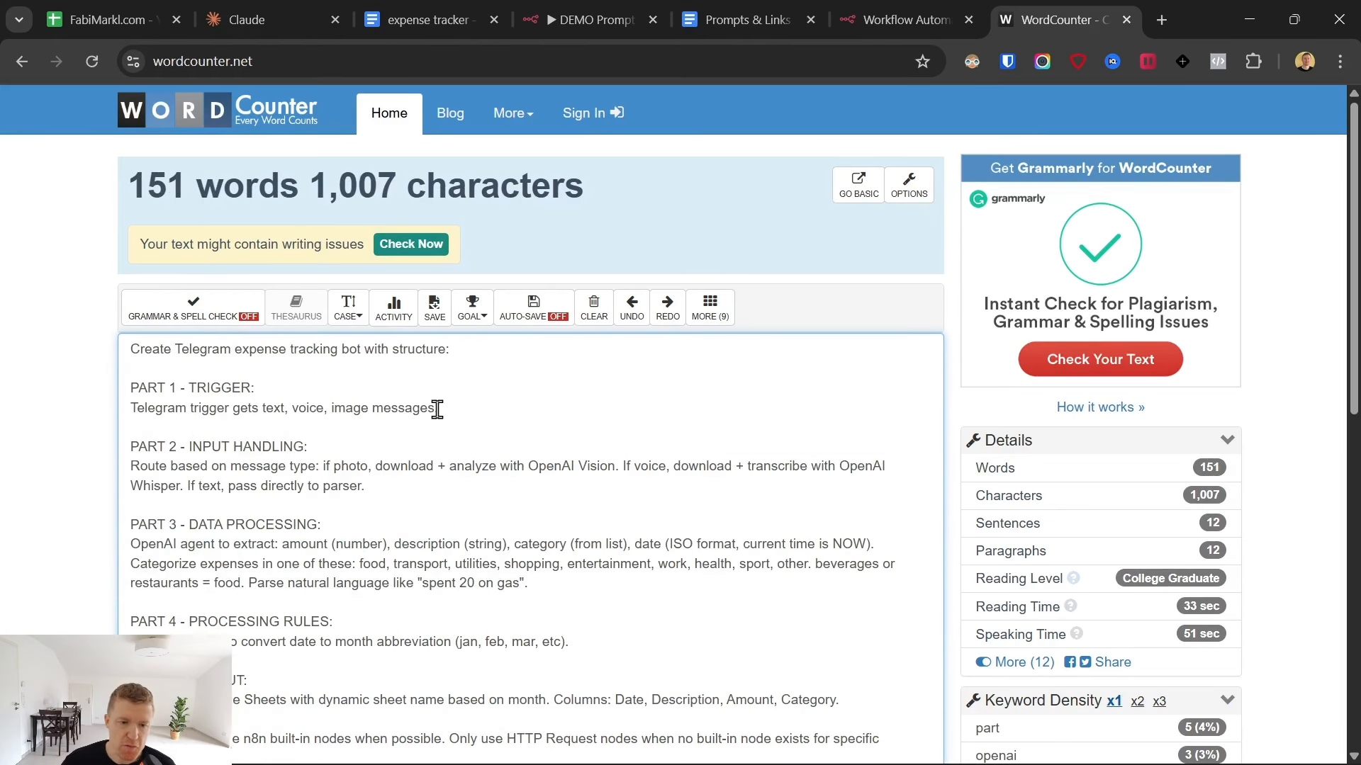
key(ctrl+shift+Tab)
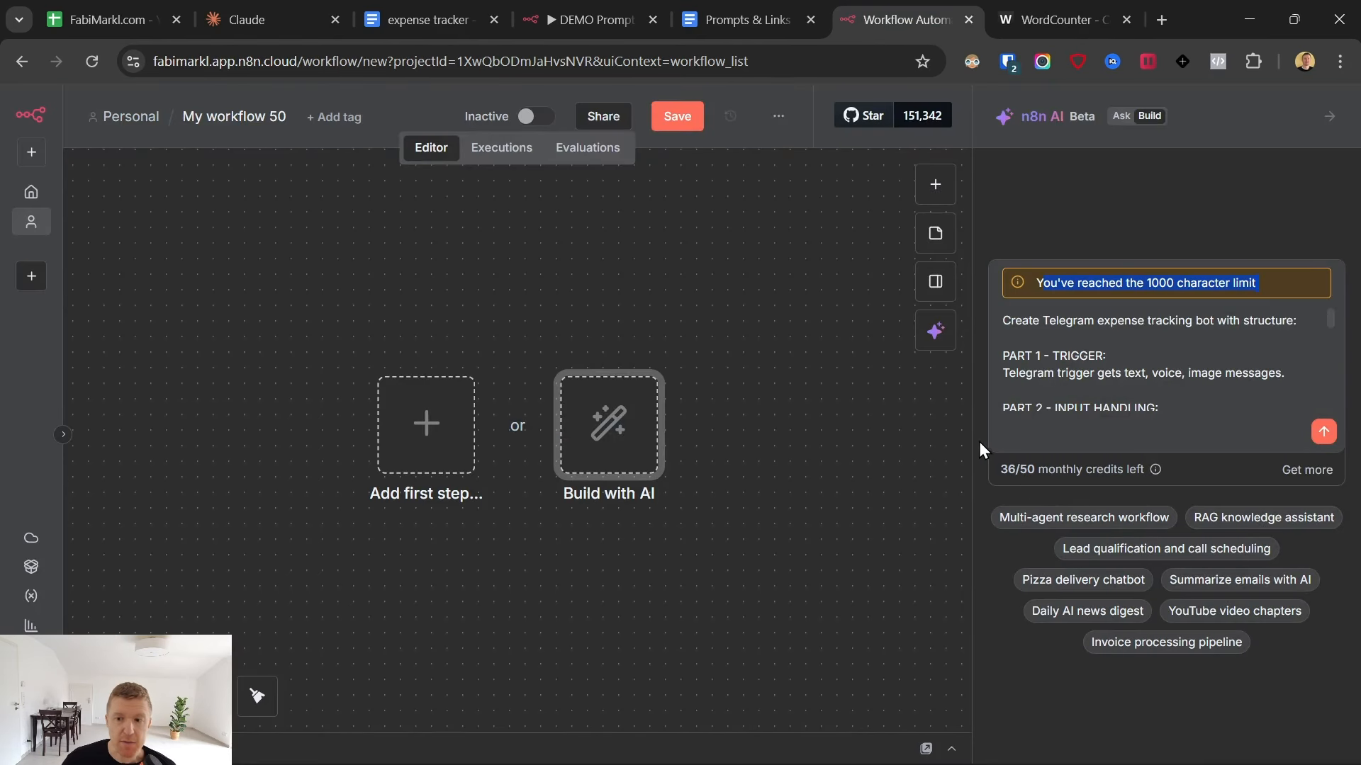
click(1029, 3)
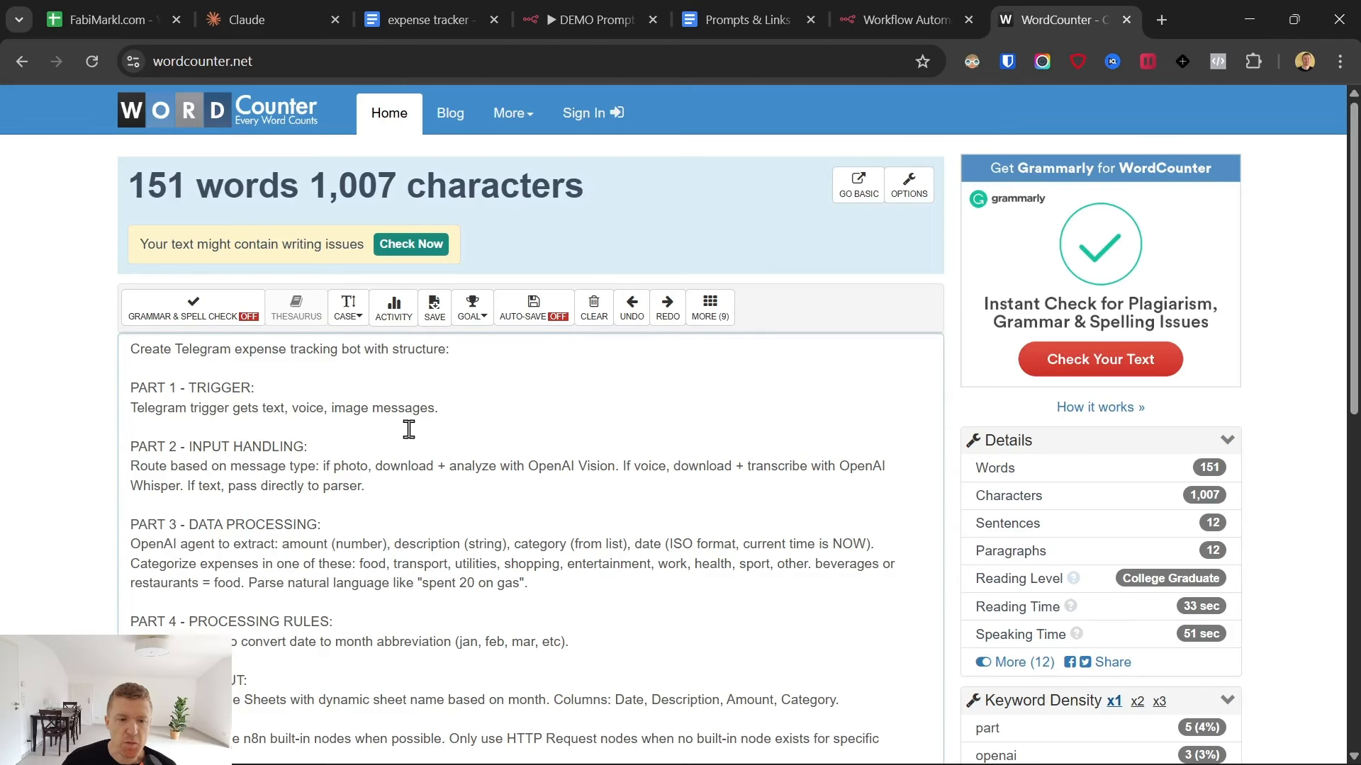
scroll(395, 423, down, 1)
scroll(395, 423, down, 1)
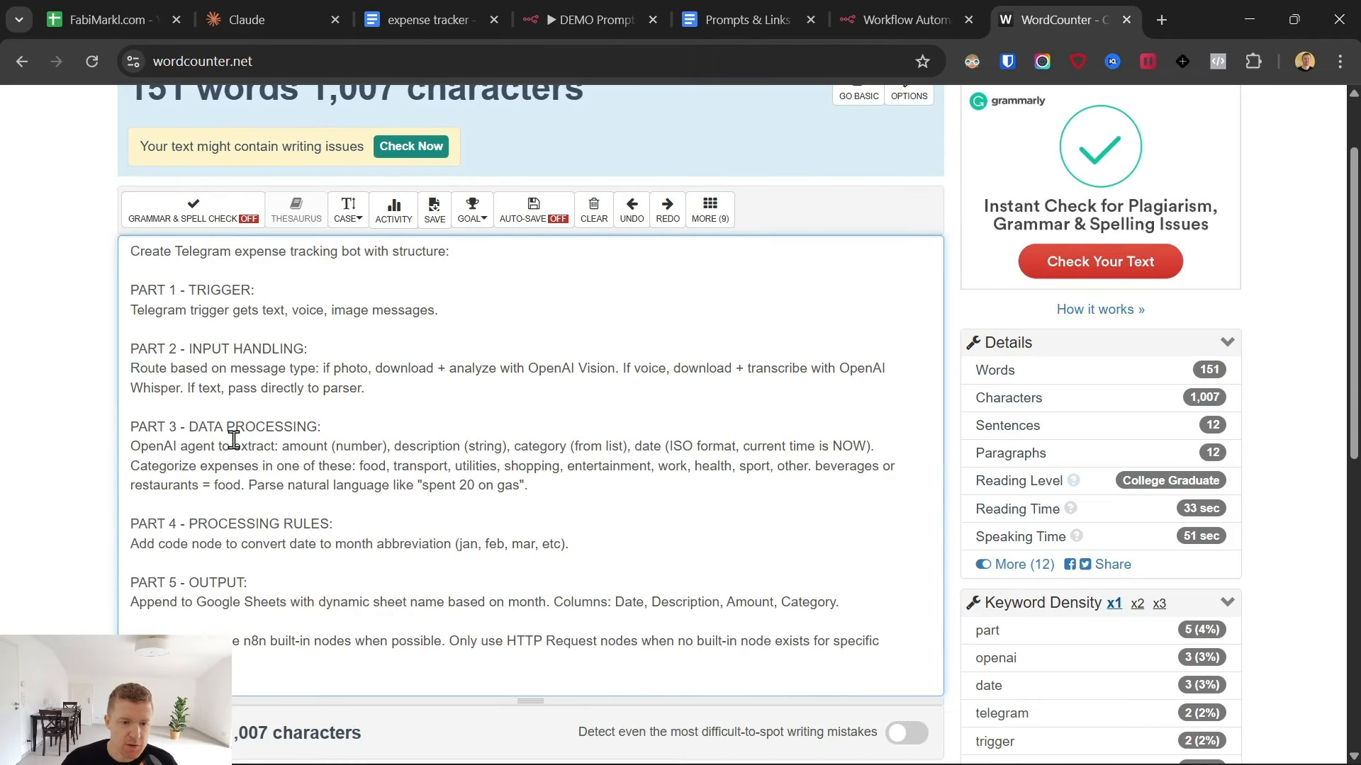
- Shorten the PART 4 heading in the prompt from "PROCESSING RULES" to "RULES"
scroll(266, 476, down, 1)
scroll(267, 489, down, 1)
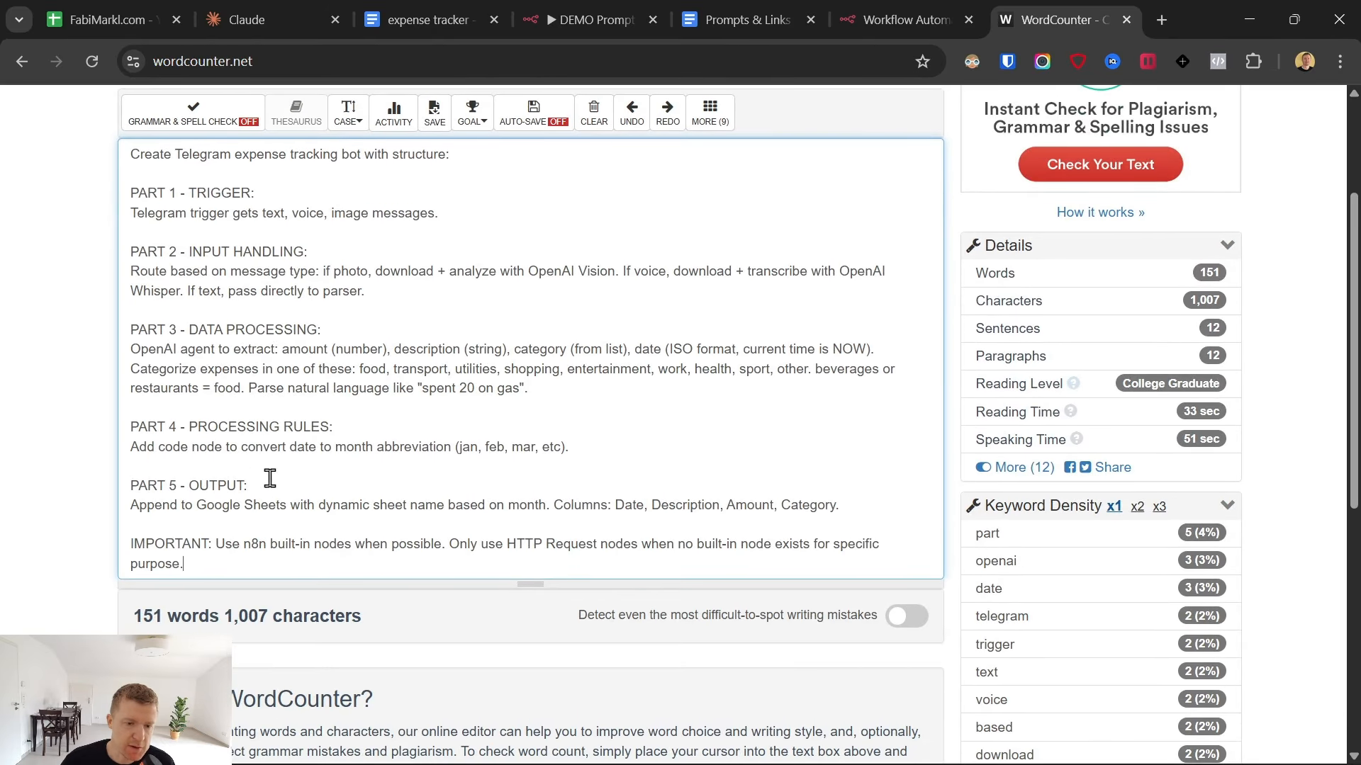
scroll(278, 487, up, 1)
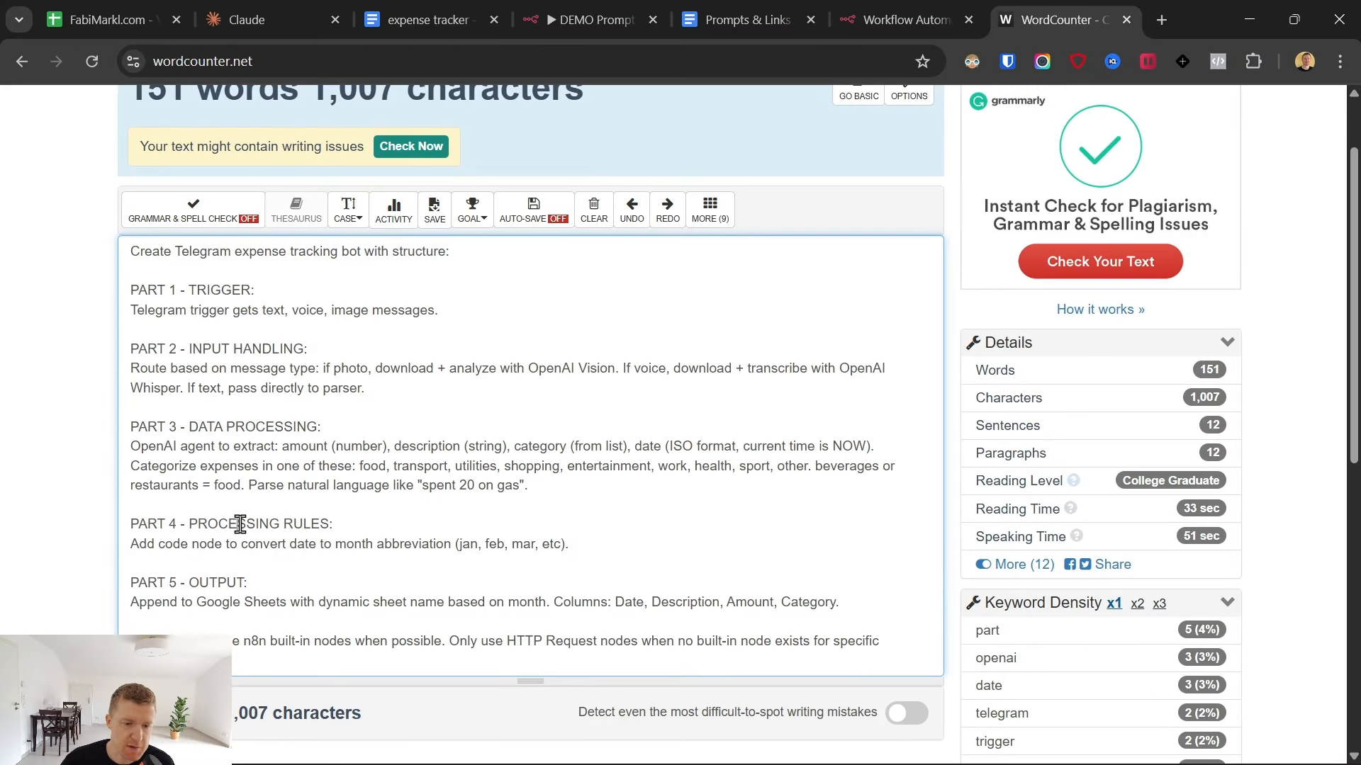
double_click(240, 524)
key(BackSpace)
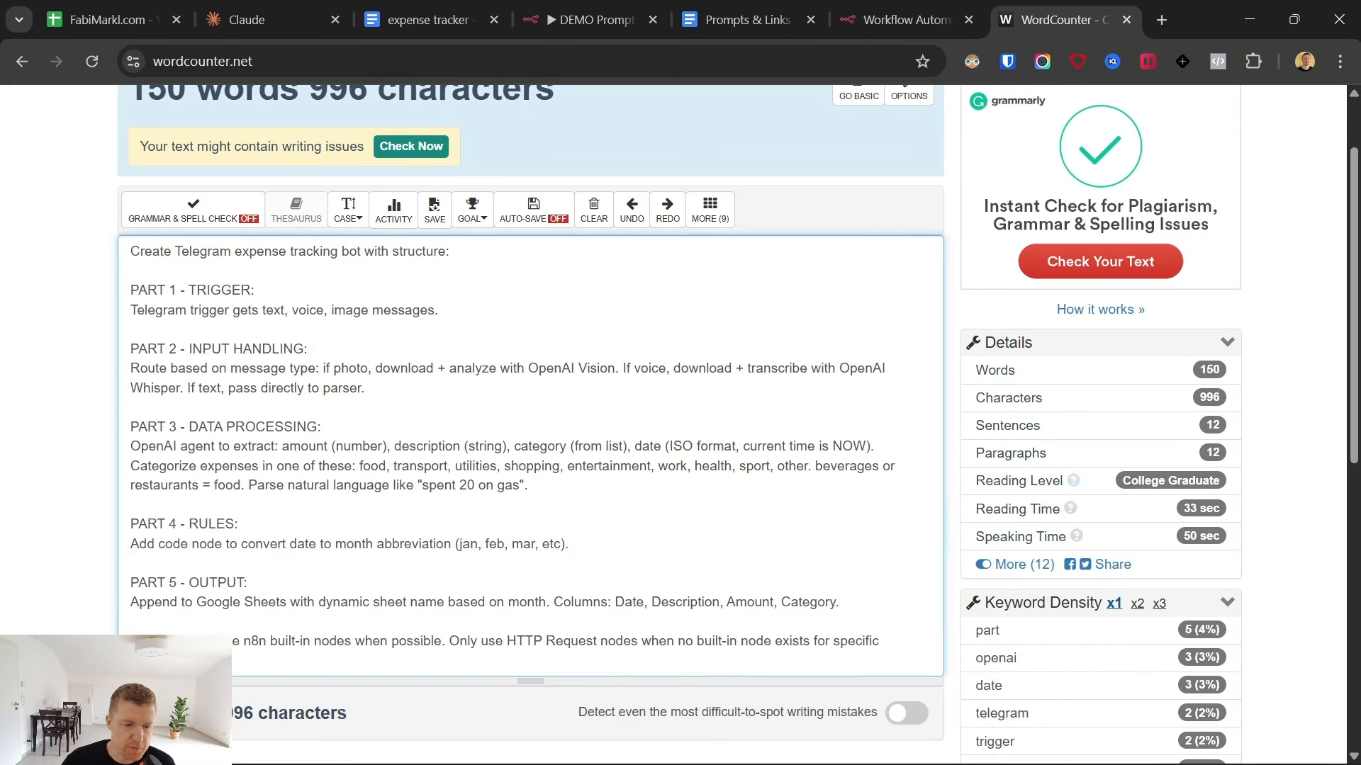
- Copy the prompt with the shortened PART 4 heading, switch to the n8n workflow and replace the Build with AI prompt with it
drag(205, 661, 151, 425)
scroll(166, 297, up, 2)
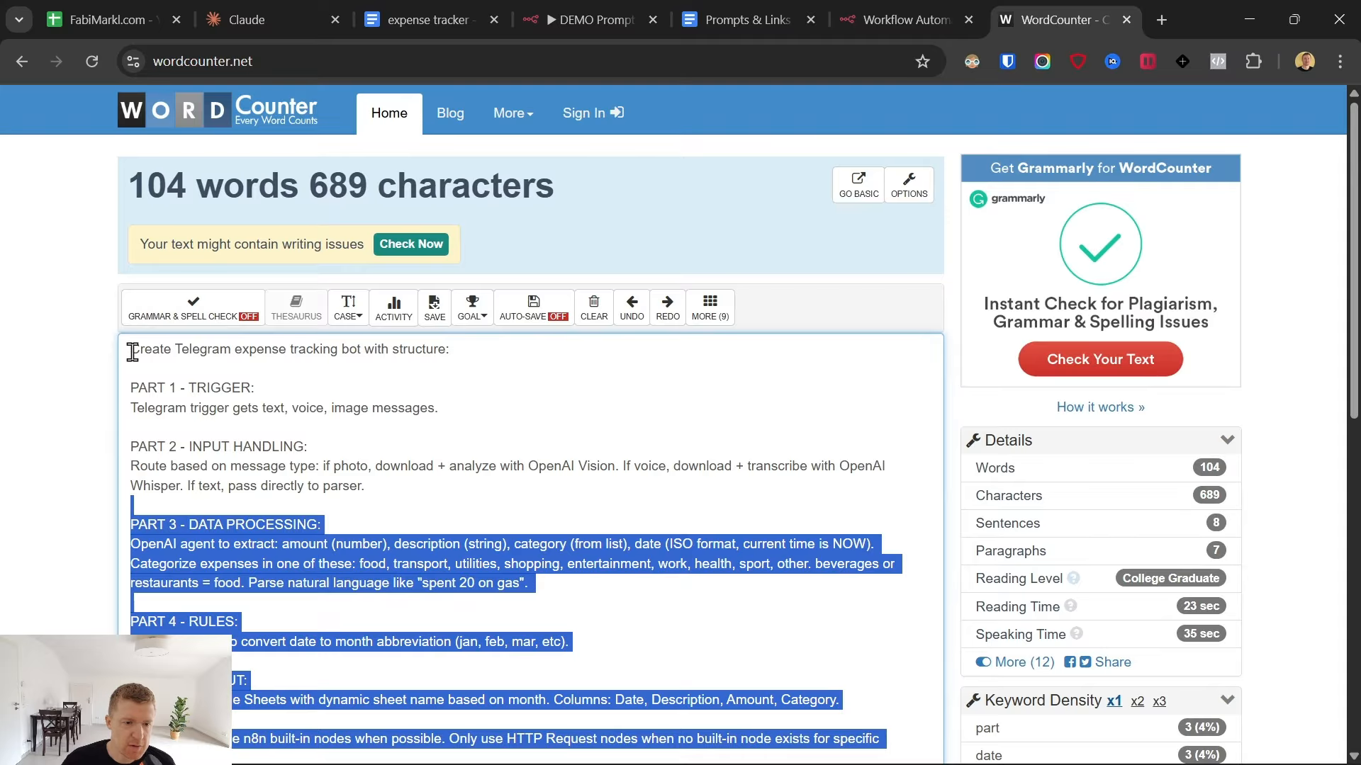
key(ctrl+a)
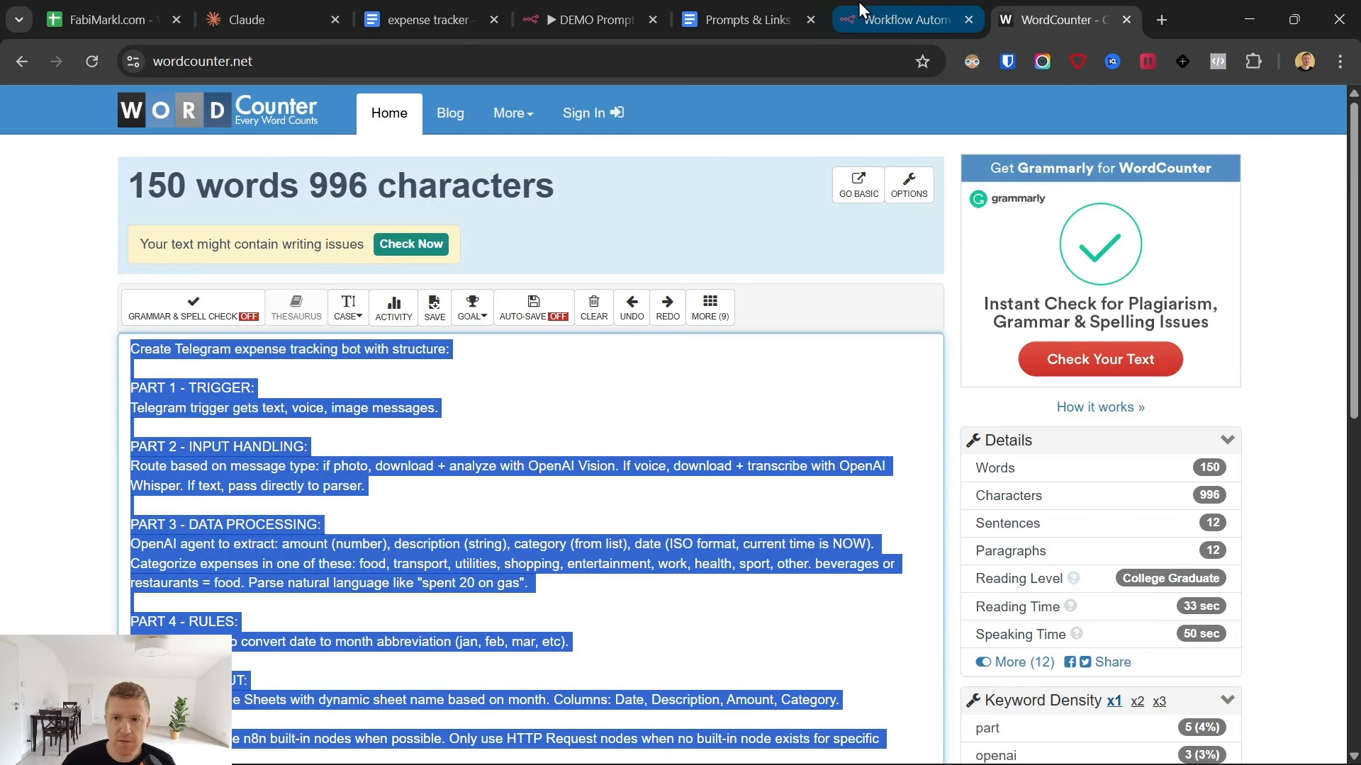
click(900, 19)
key(ctrl+a)
key(BackSpace)
key(ctrl+v)
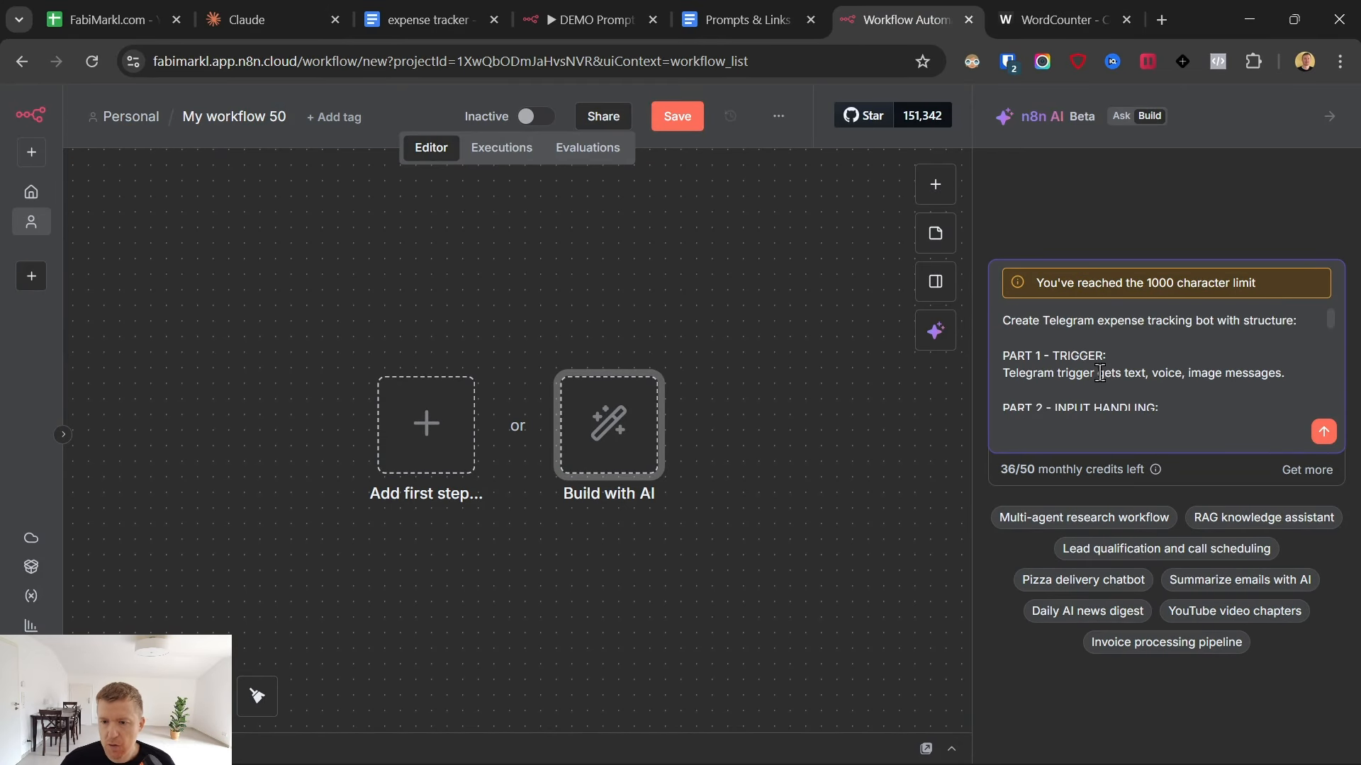
- Switch back to WordCounter and shorten the prompt's PART 2 heading to "INPUT"
click(1049, 19)
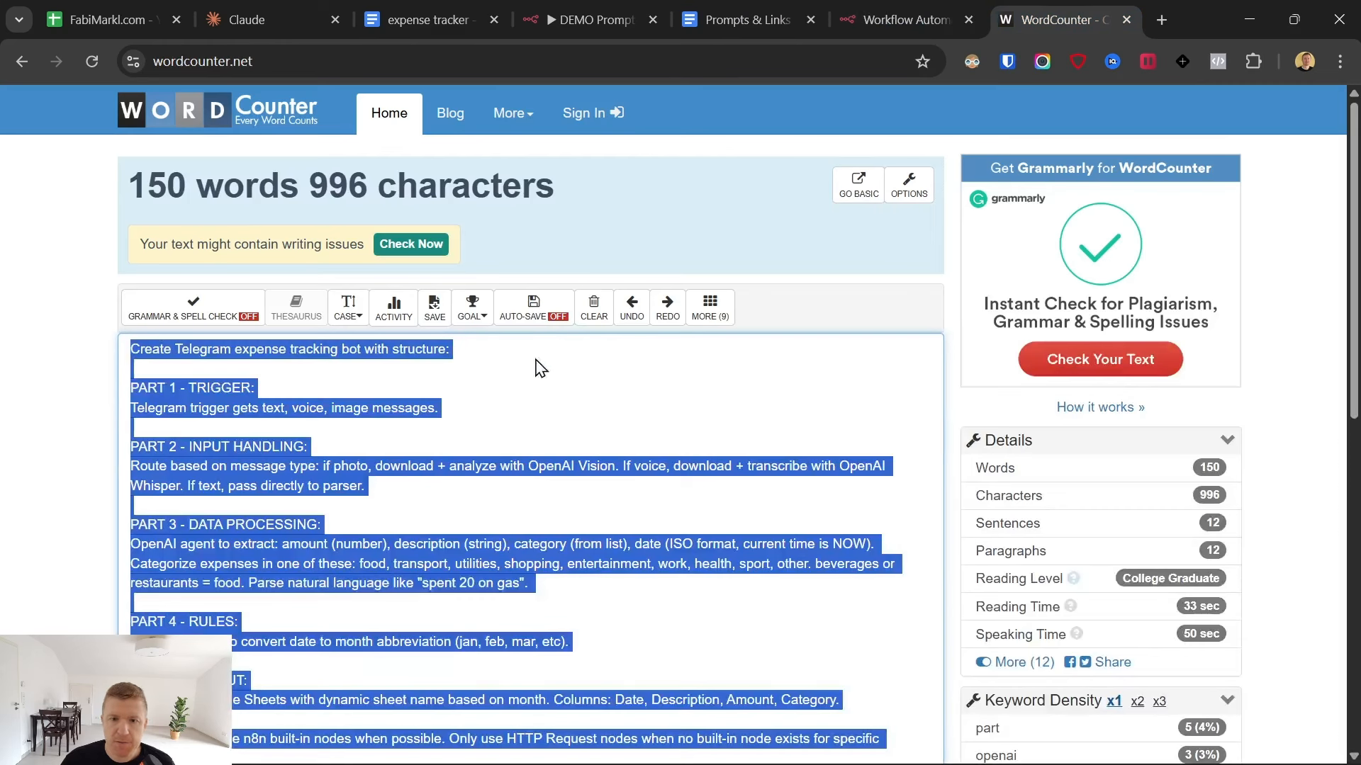
click(183, 388)
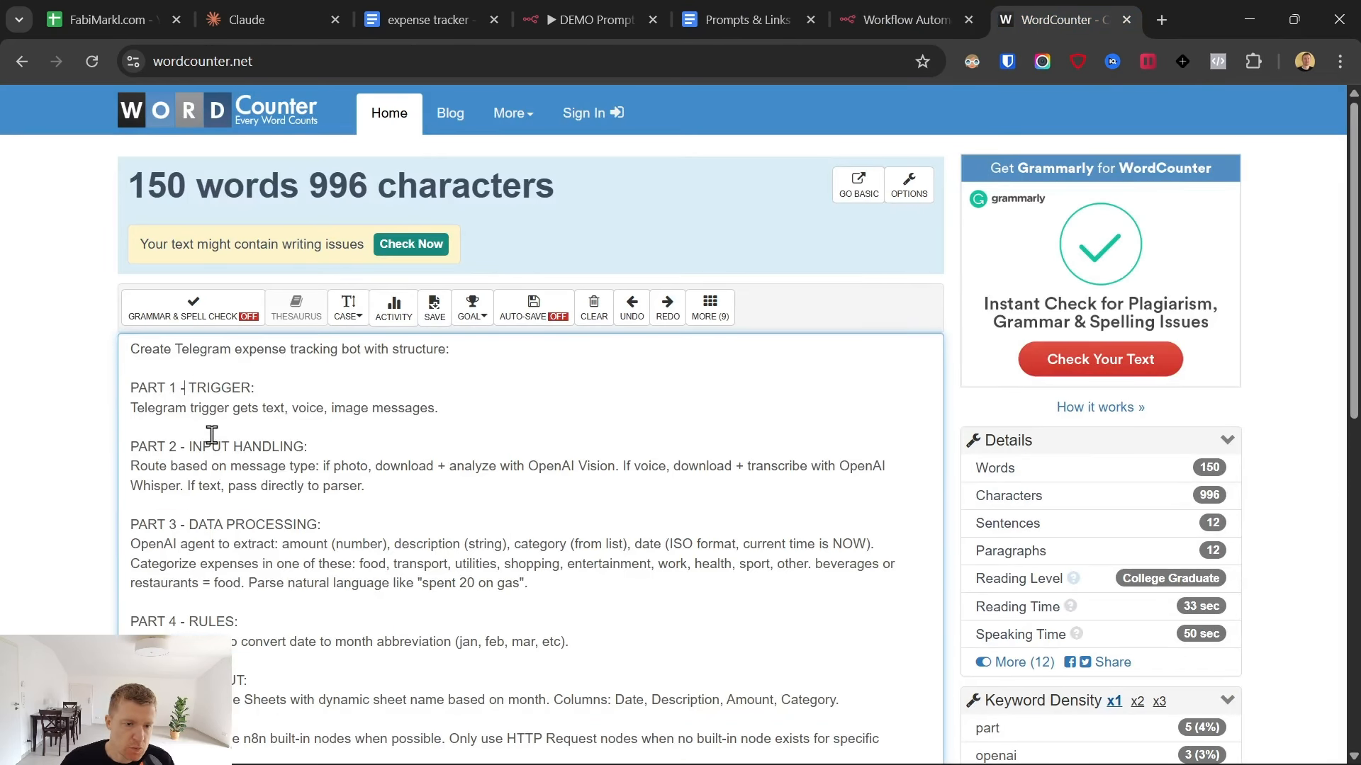
key(BackSpace)
key(BackSpace)
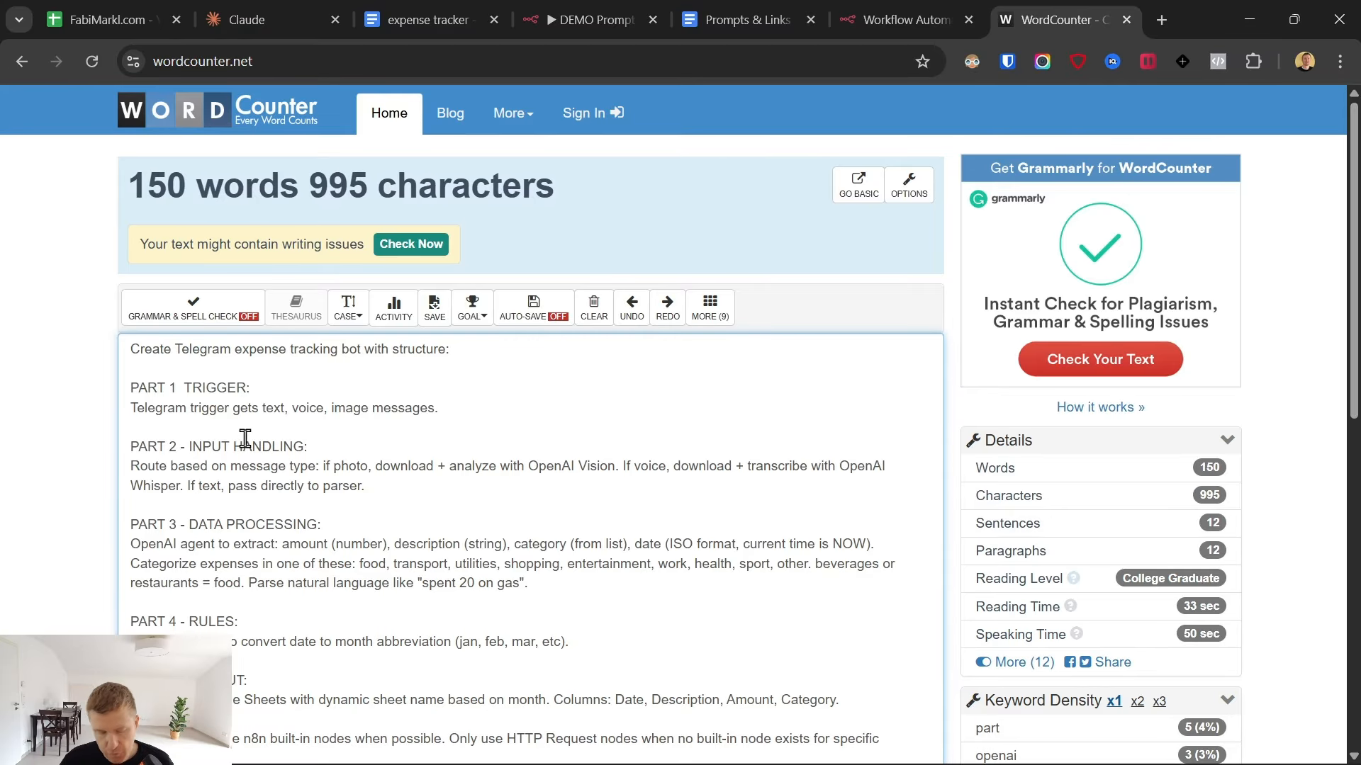
text(-)
double_click(245, 446)
key(BackSpace)
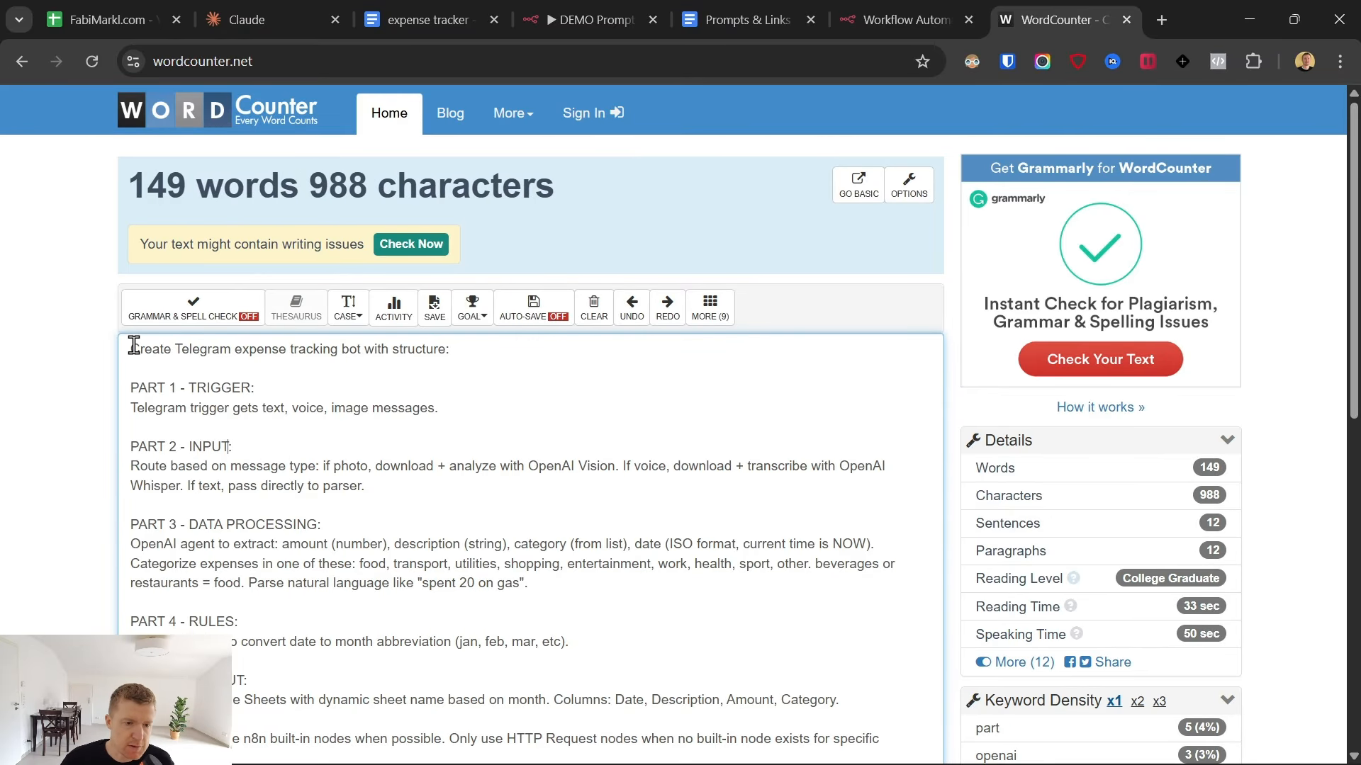
- Copy the whole prompt with the shortened PART 2 heading and paste it over the Build with AI prompt in n8n
drag(129, 345, 457, 621)
scroll(437, 556, down, 5)
shift+click(291, 372)
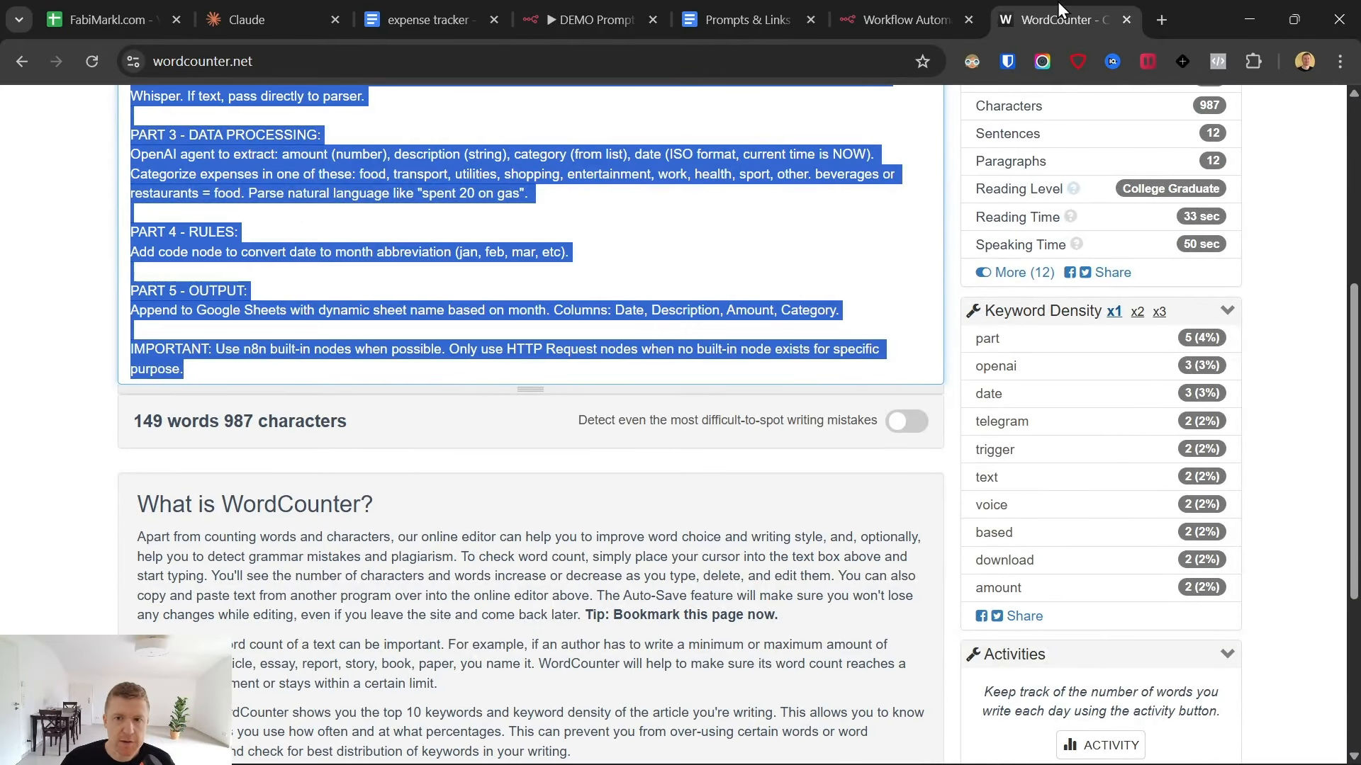
click(922, 3)
key(BackSpace)
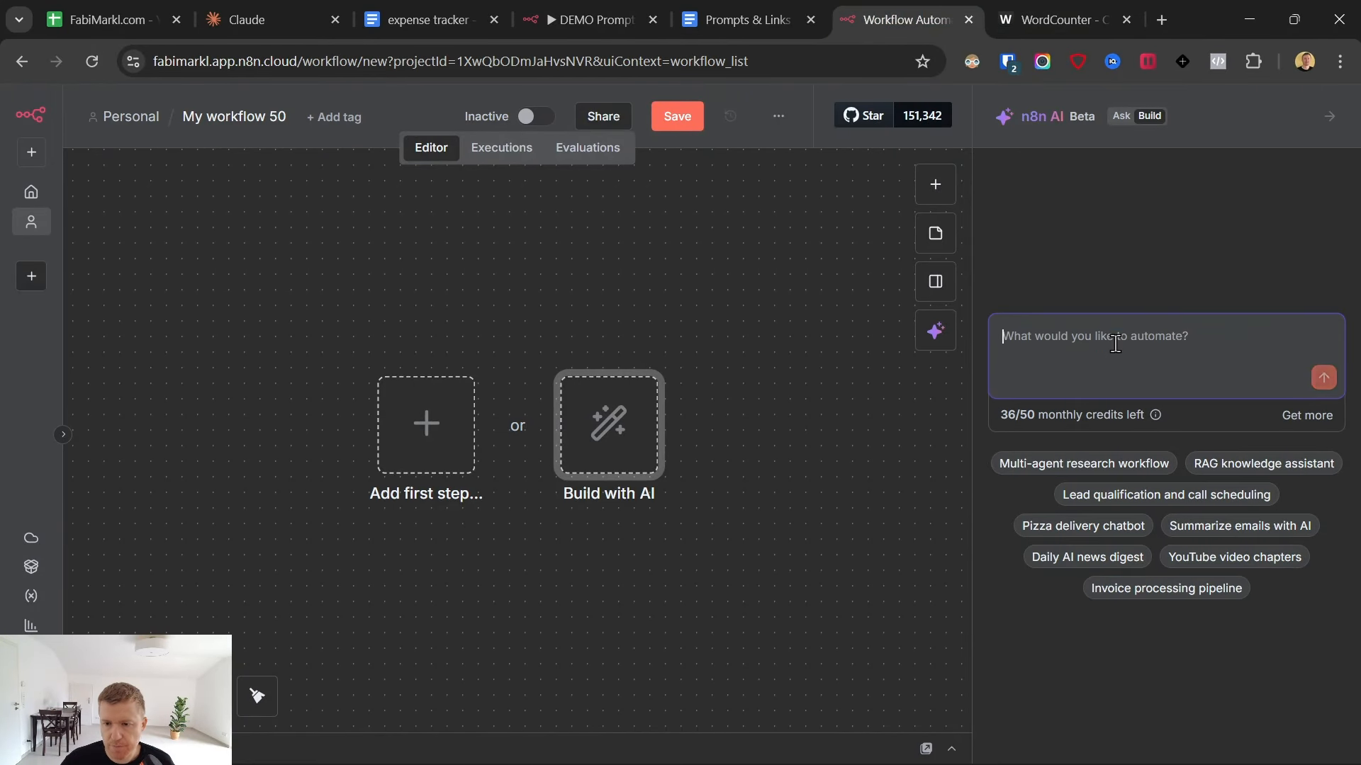
key(ctrl+v)
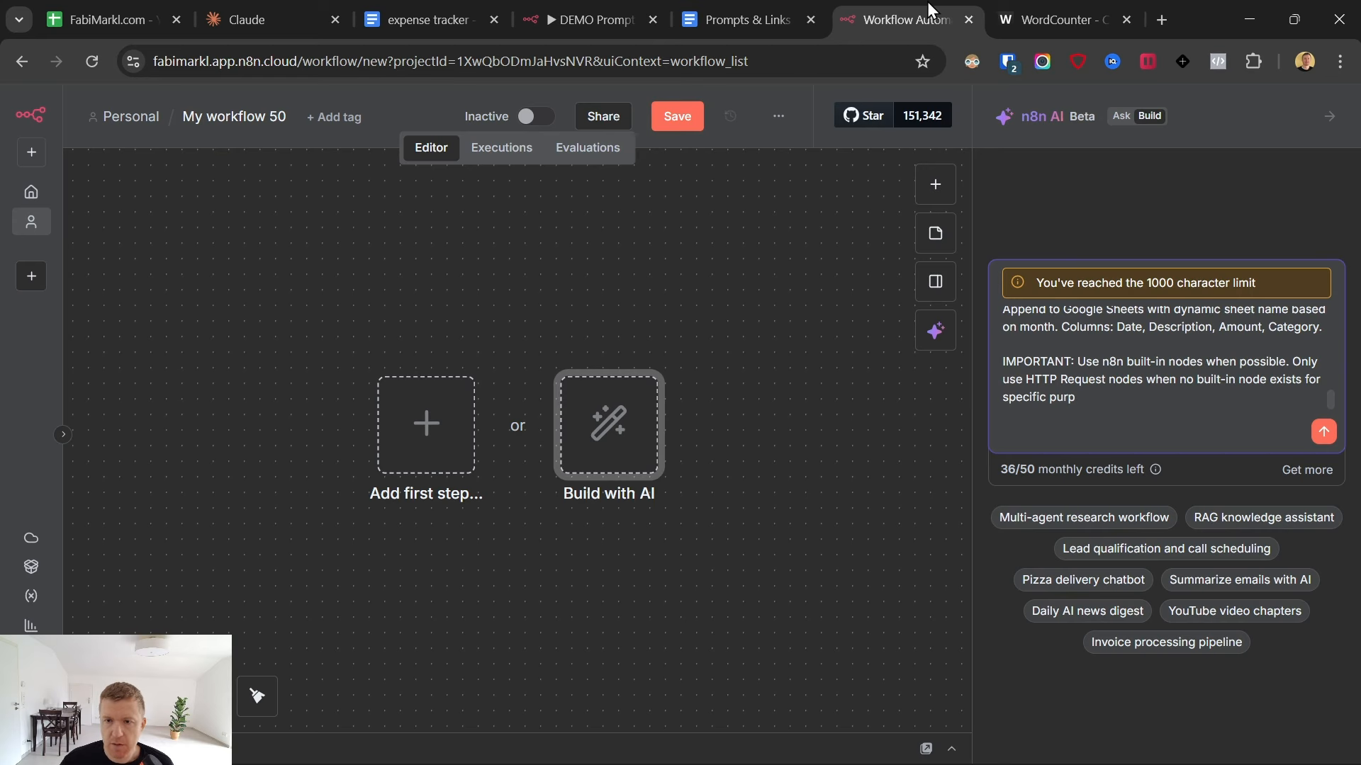
- Return to WordCounter and remove the colons after the PART 1, PART 2 and PART 3 headings
click(1056, 19)
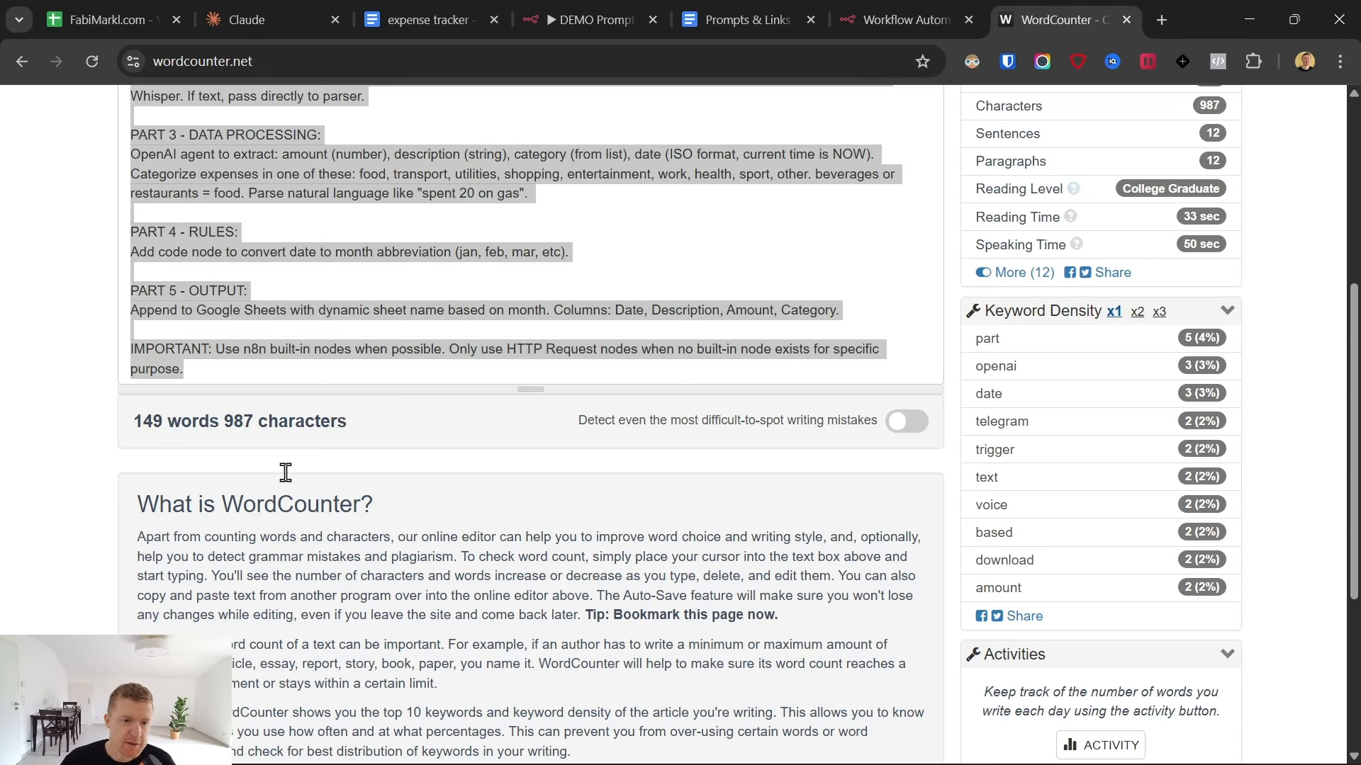
scroll(295, 378, up, 5)
click(295, 378)
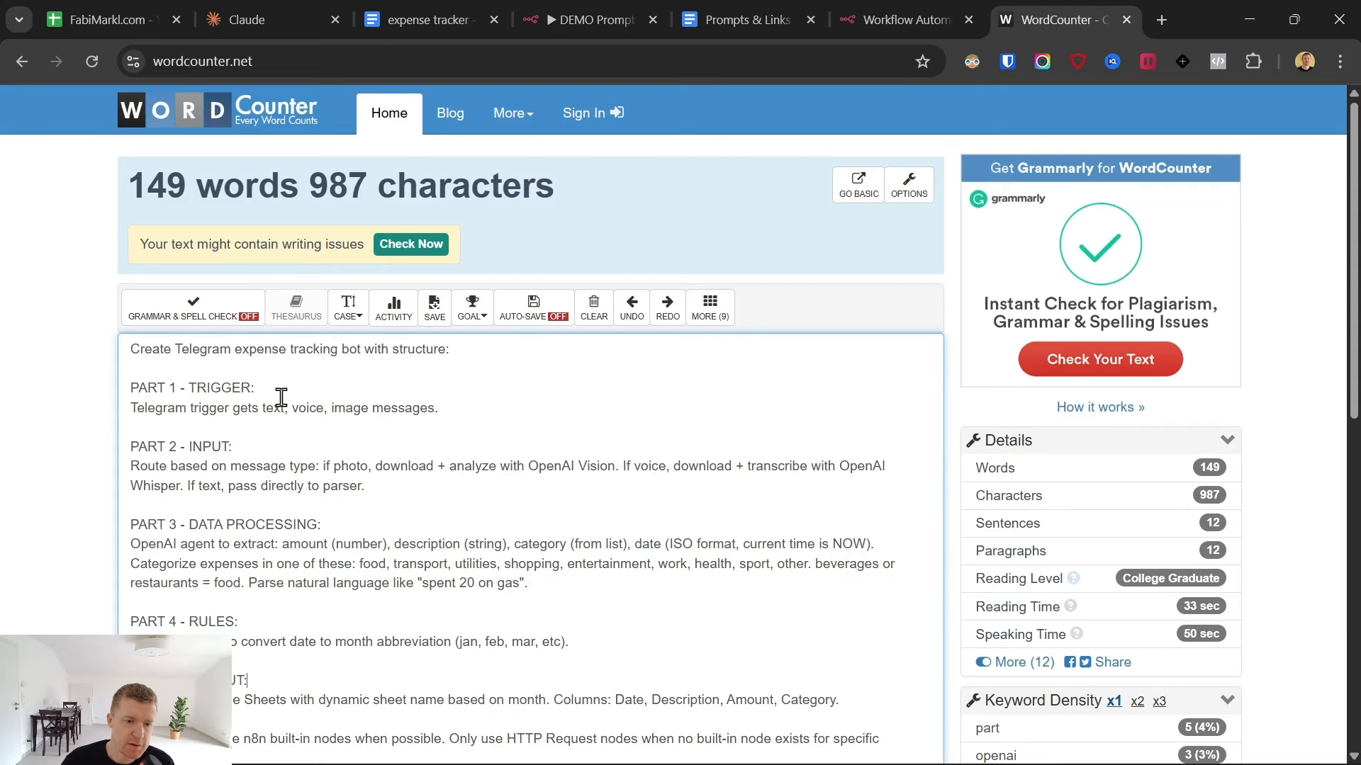
key(BackSpace)
click(256, 452)
key(BackSpace)
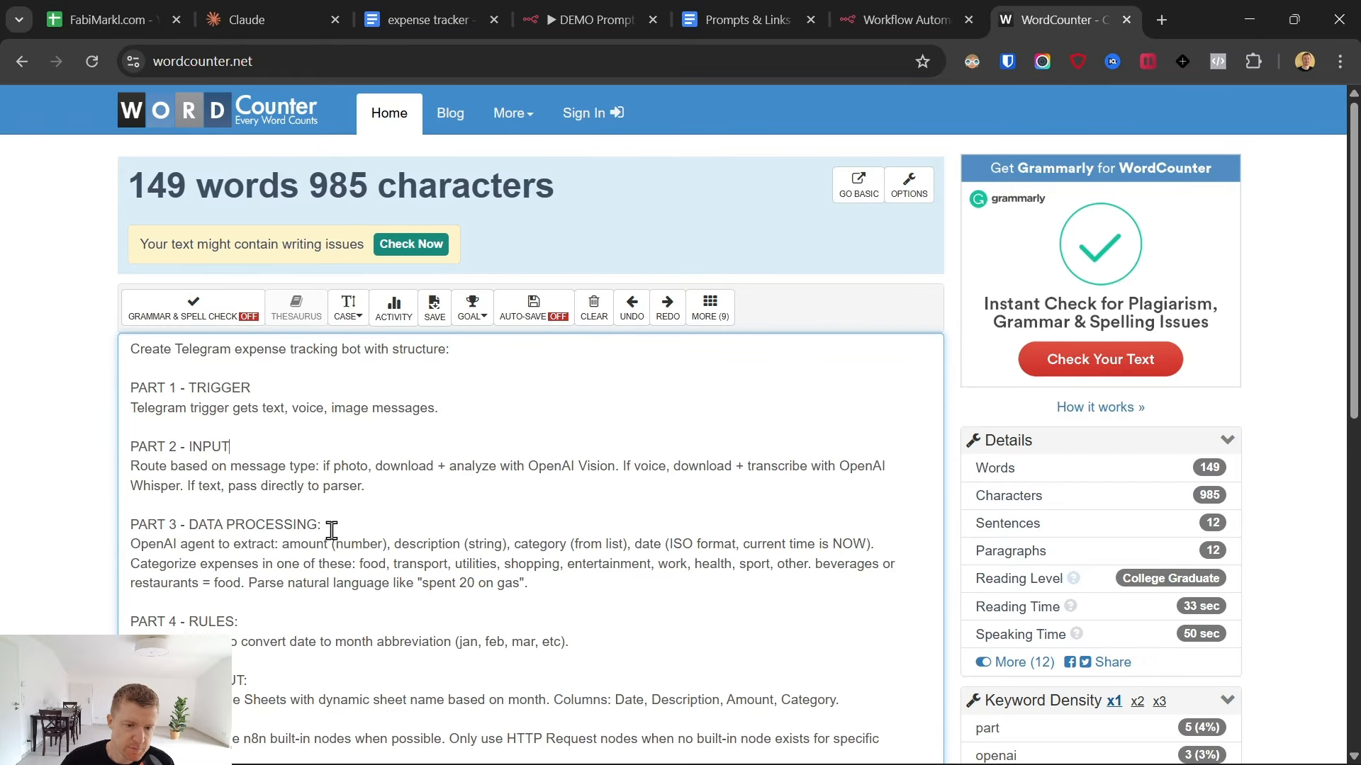
click(335, 525)
key(BackSpace)
- Remove the colons after the PART 4 - RULES and PART 5 - OUTPUT headings
scroll(347, 505, down, 3)
click(242, 429)
key(BackSpace)
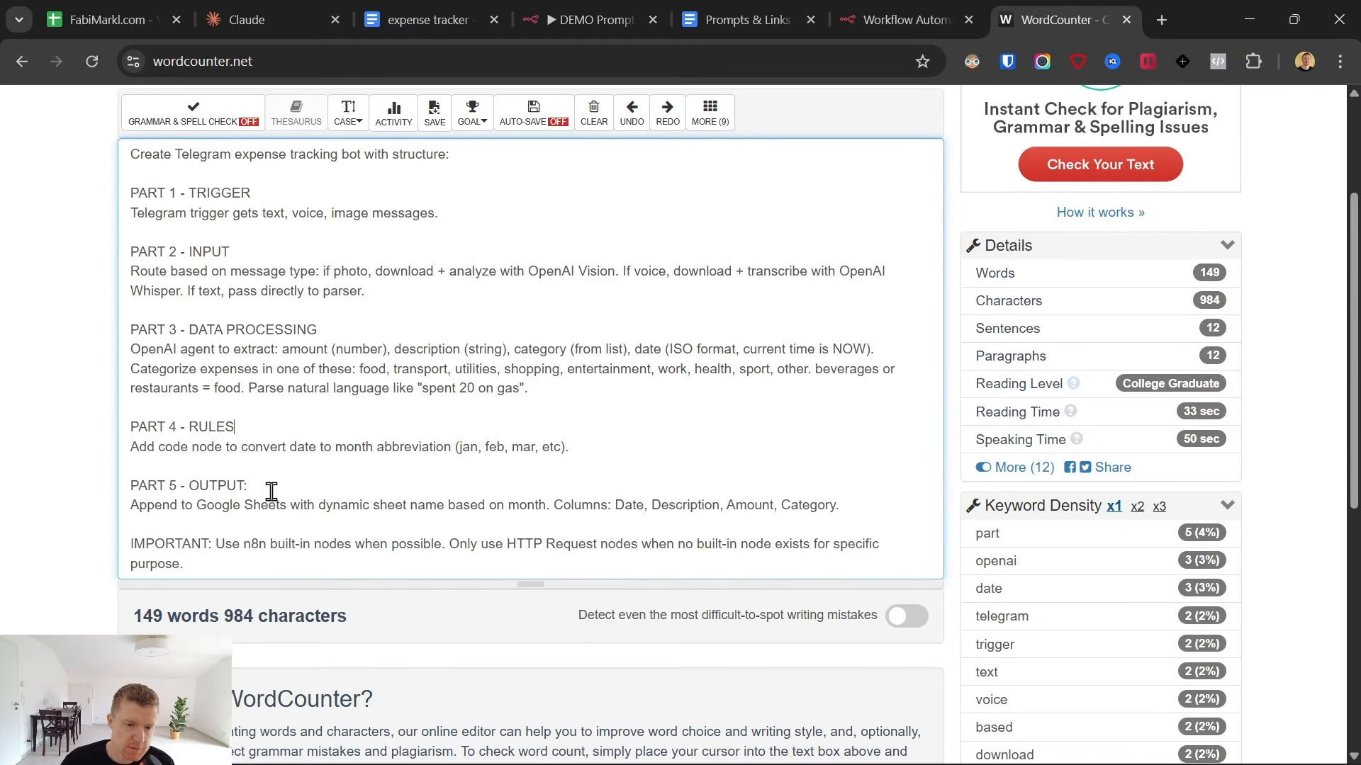
click(271, 490)
key(BackSpace)
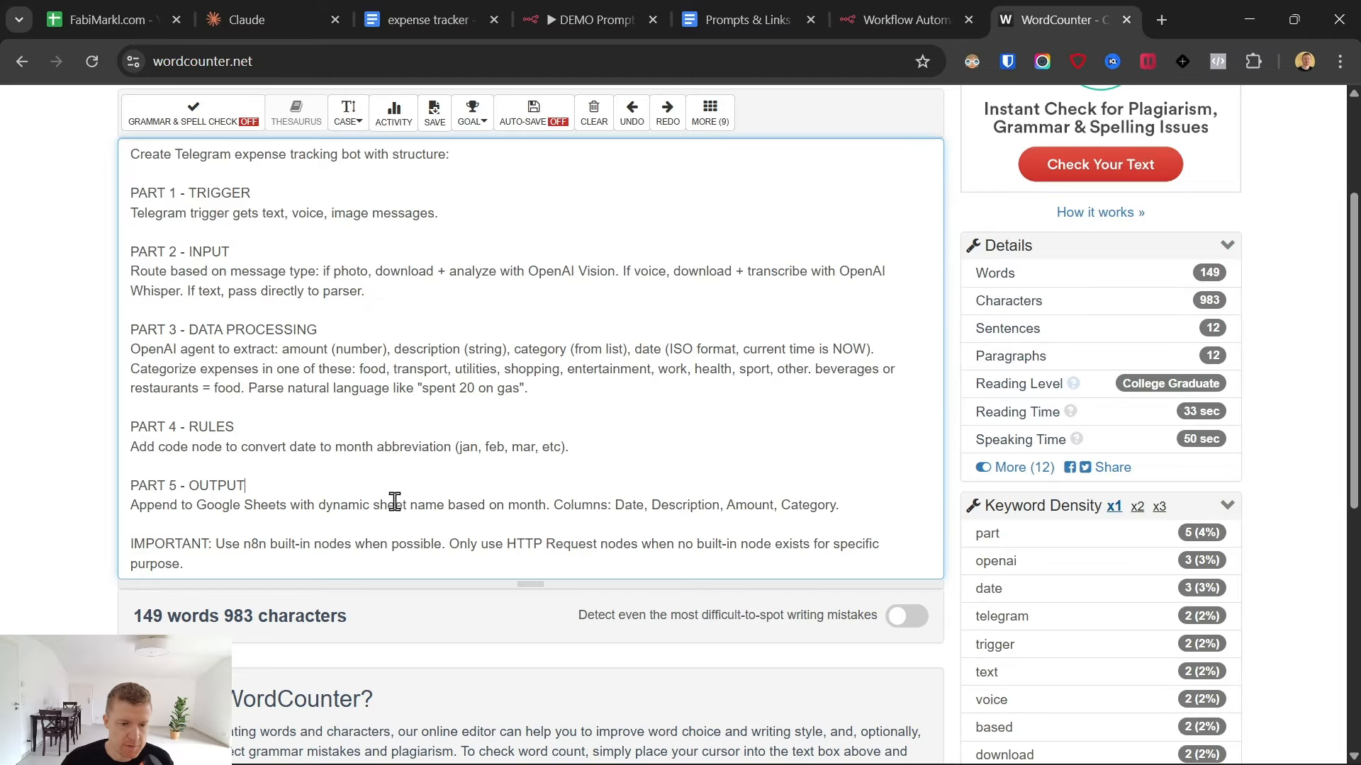
- Copy the prompt without heading colons, replace the Build with AI prompt in n8n with it and submit it to generate the workflow
key(ctrl+a)
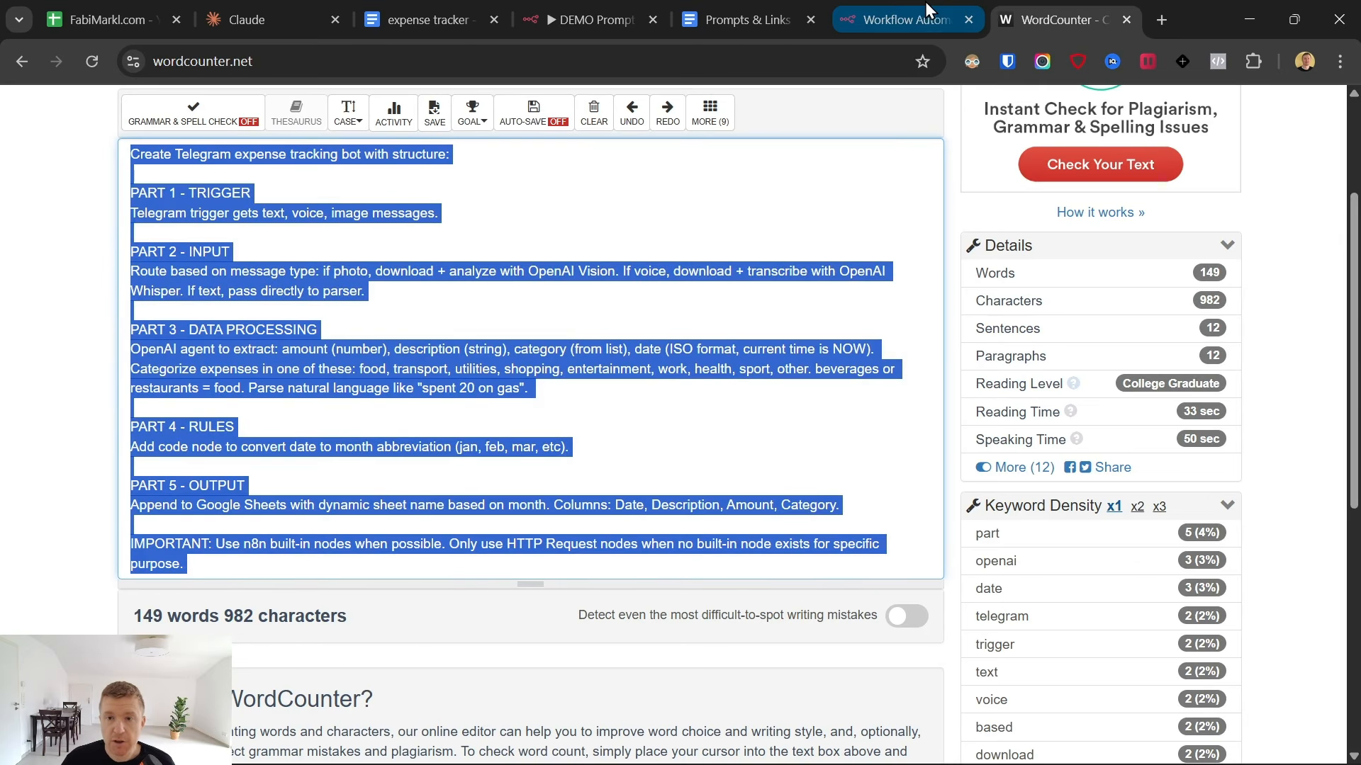
click(907, 19)
click(1145, 385)
key(ctrl+a)
key(BackSpace)
key(ctrl+v)
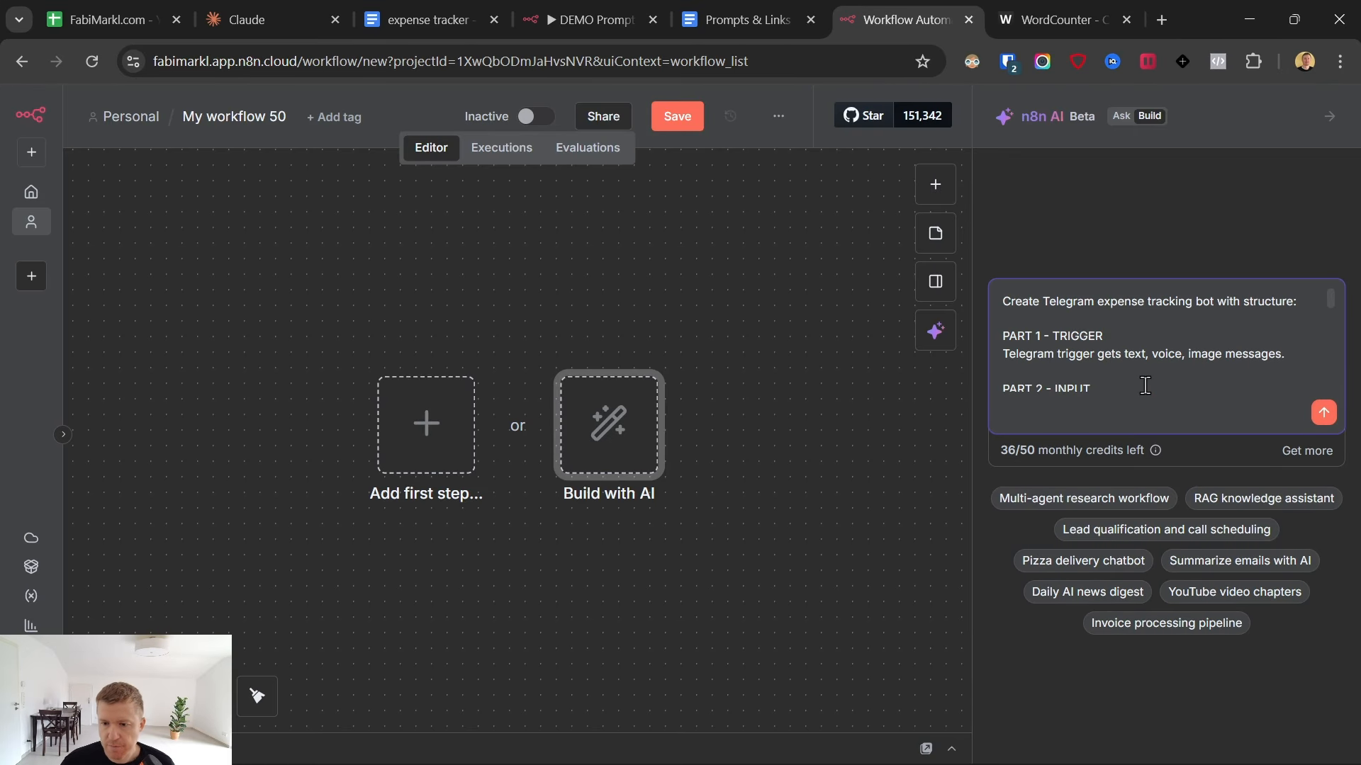
click(1323, 412)
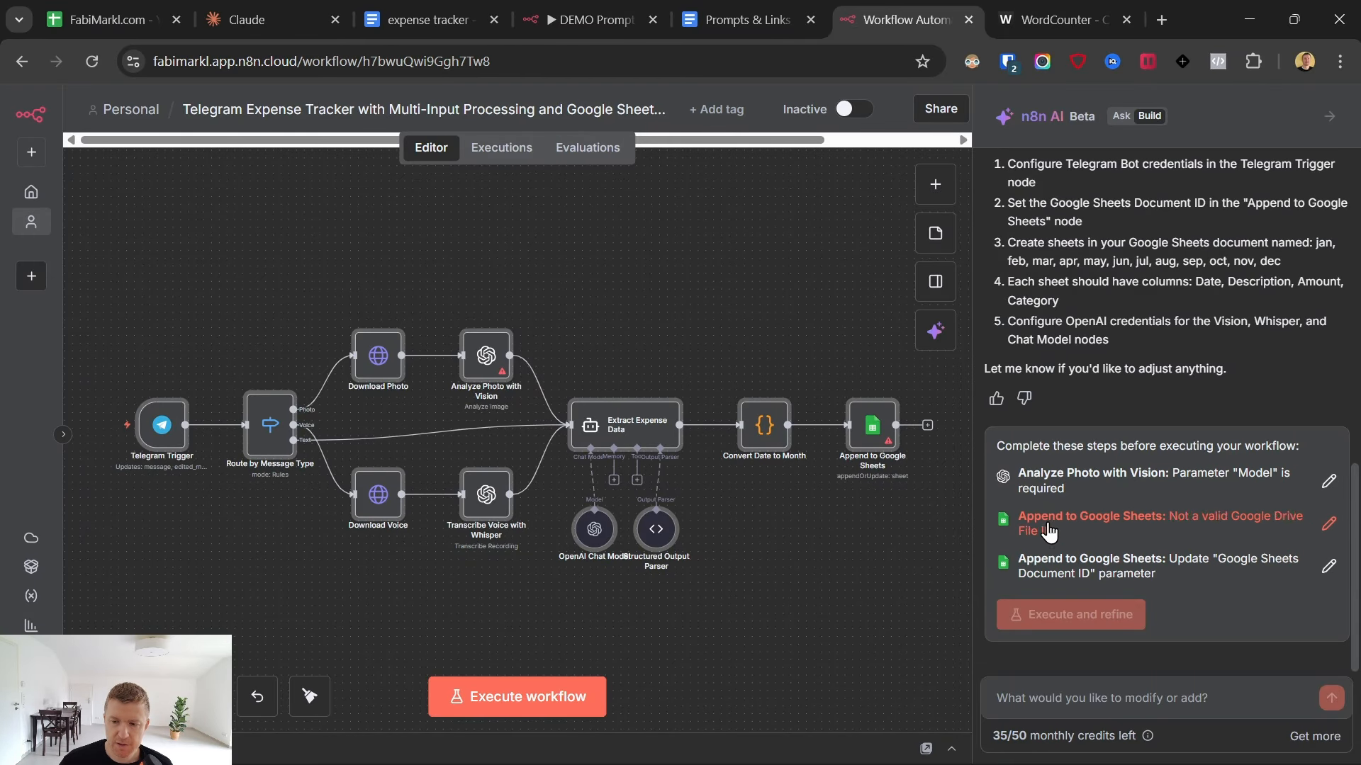
- Open the Analyze Photo with Vision node and start a new OpenAI credential for it
click(1056, 487)
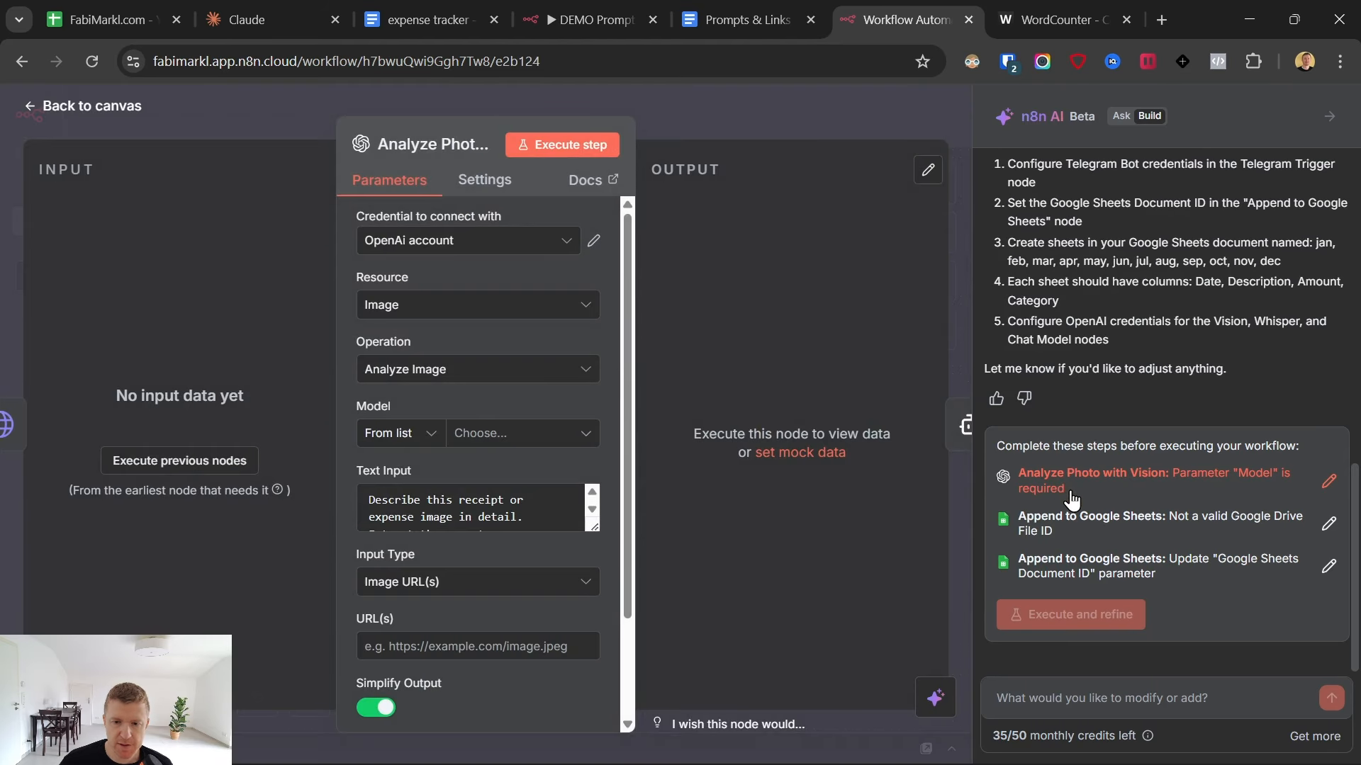
click(491, 434)
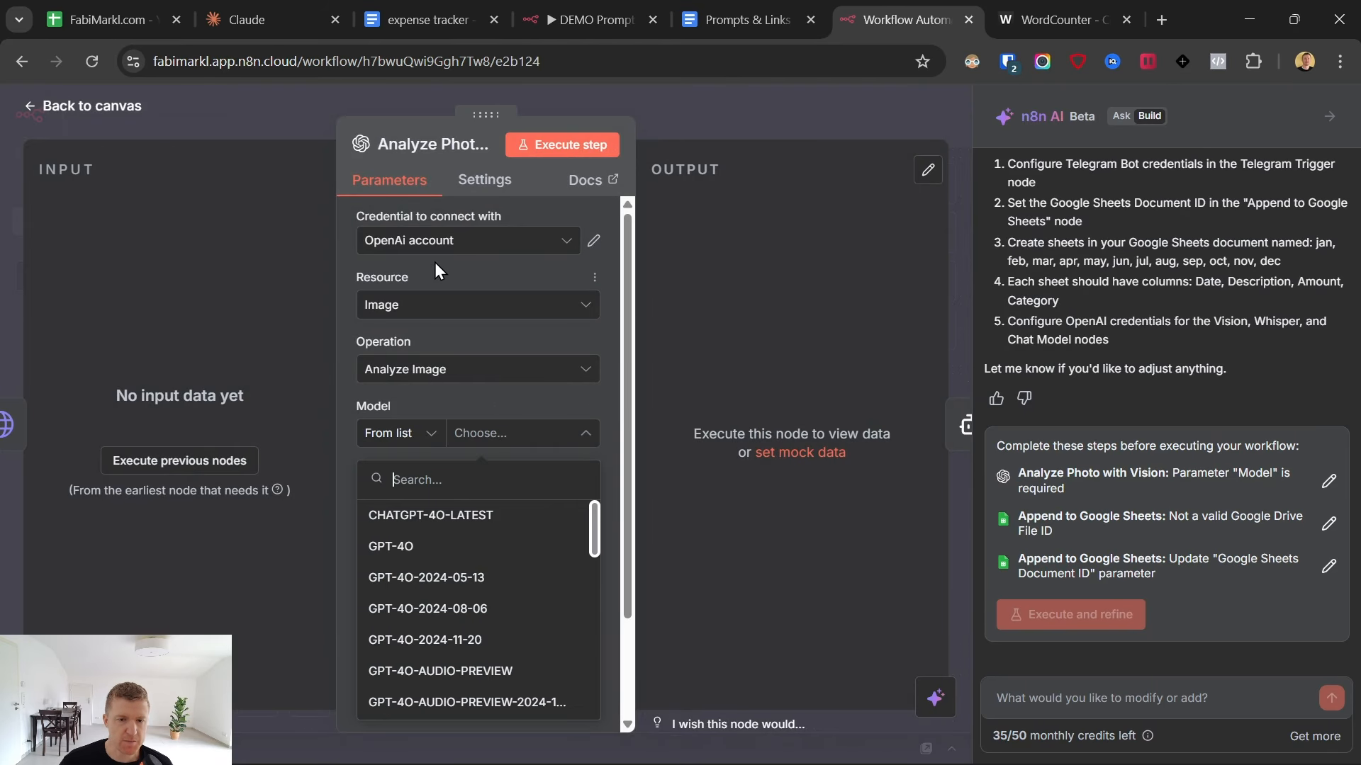
click(434, 242)
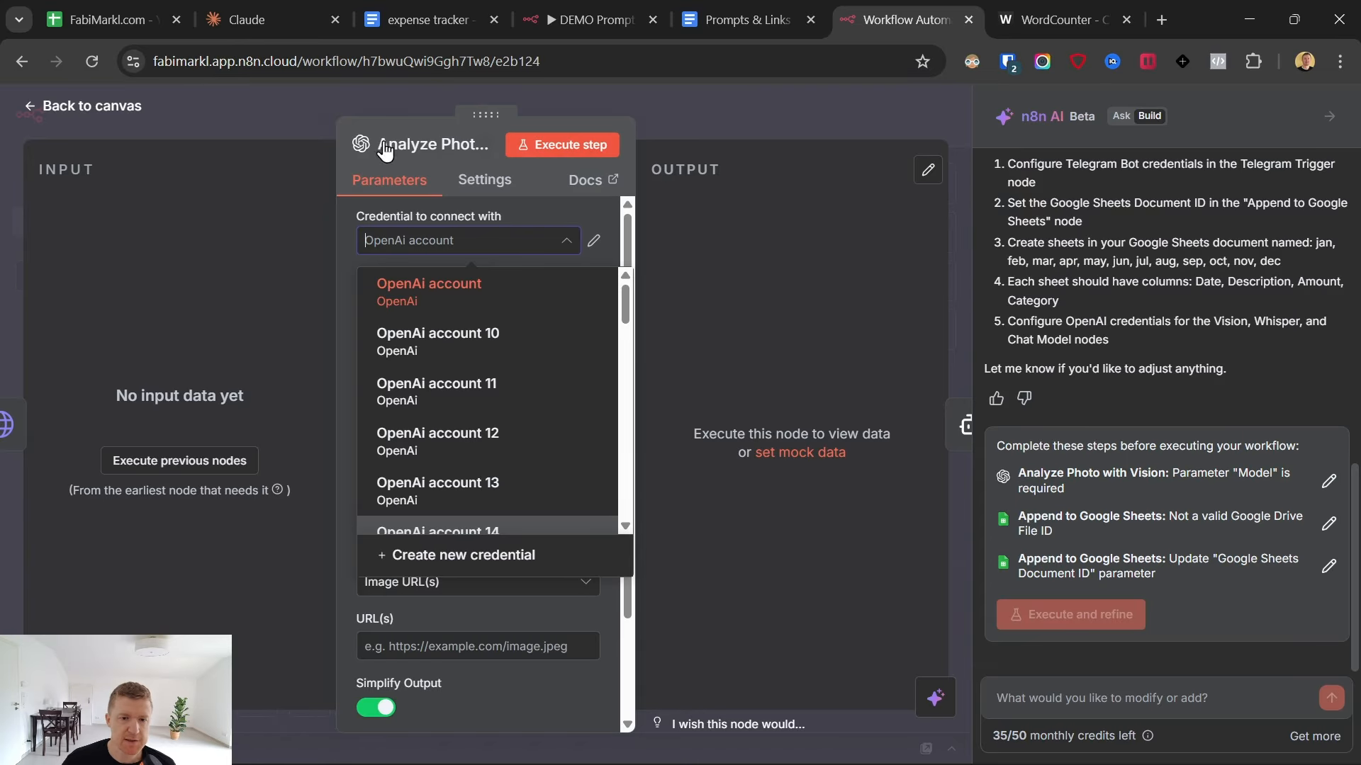
click(480, 559)
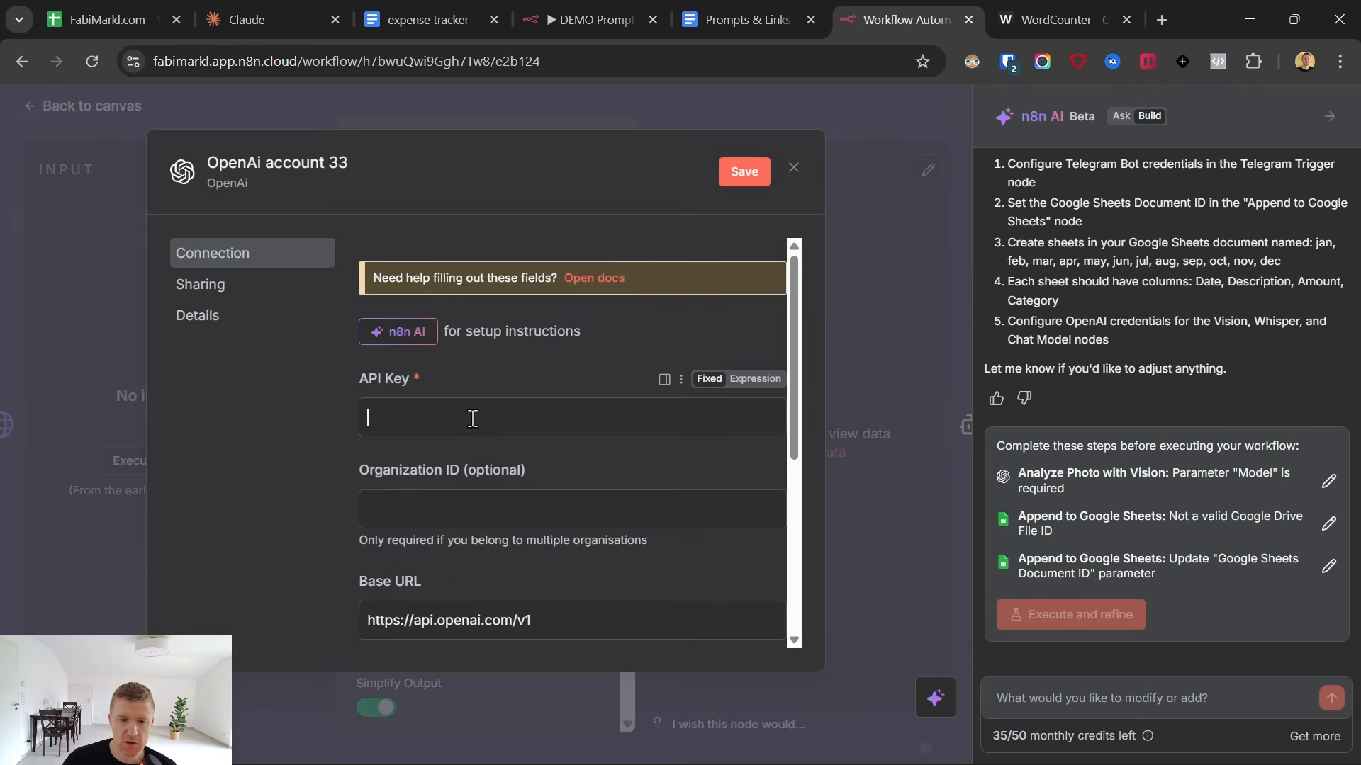
- Switch to the Prompts & Links document, open its OpenAI API key link and log in to the OpenAI Platform
mouse_move(746, 8)
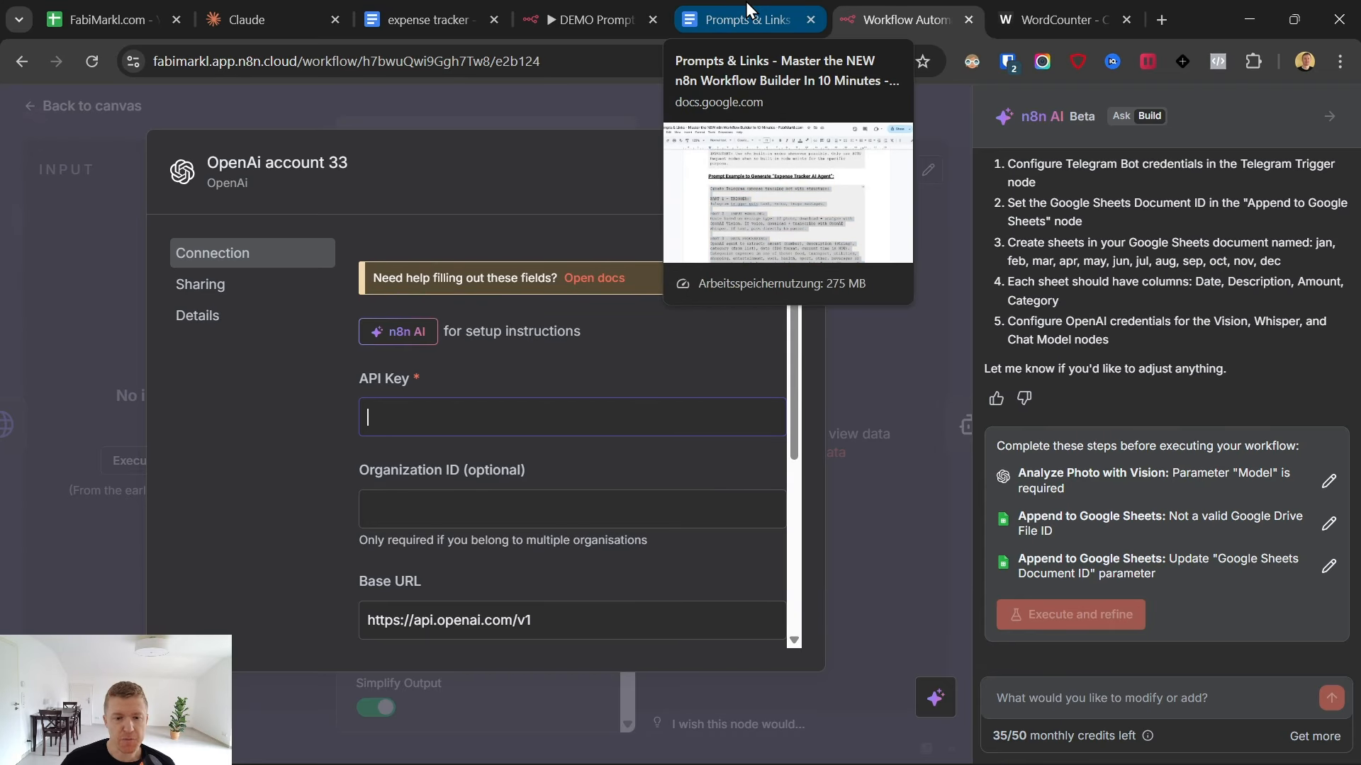
click(746, 9)
scroll(496, 440, up, 15)
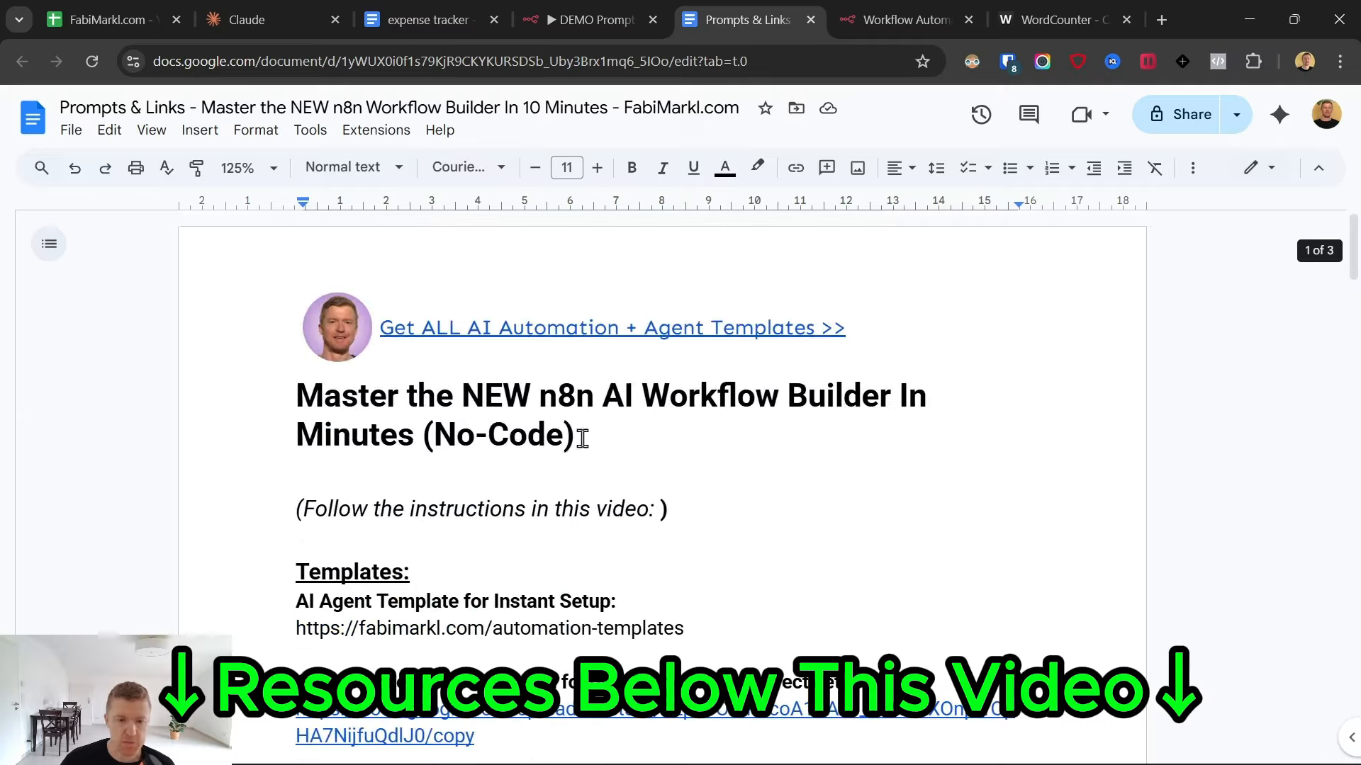
scroll(578, 446, down, 7)
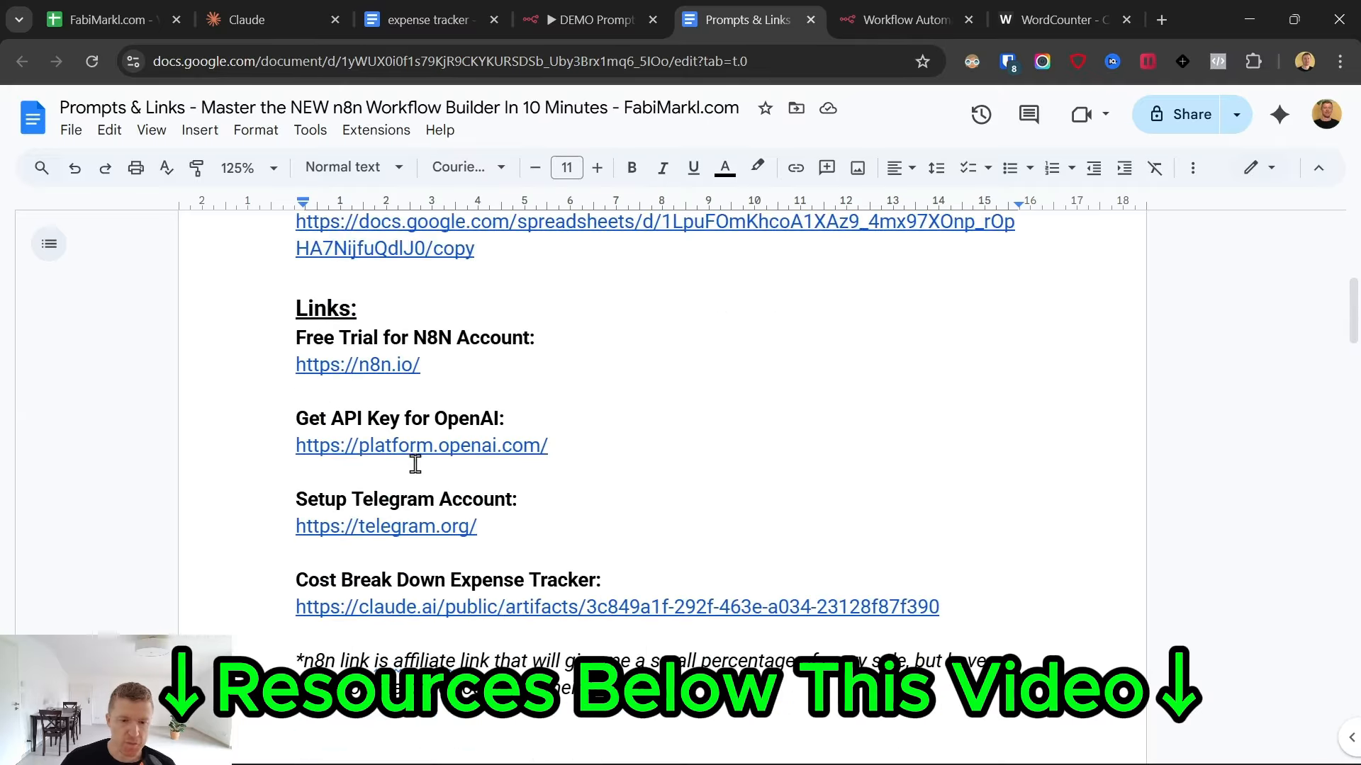
click(415, 454)
click(410, 483)
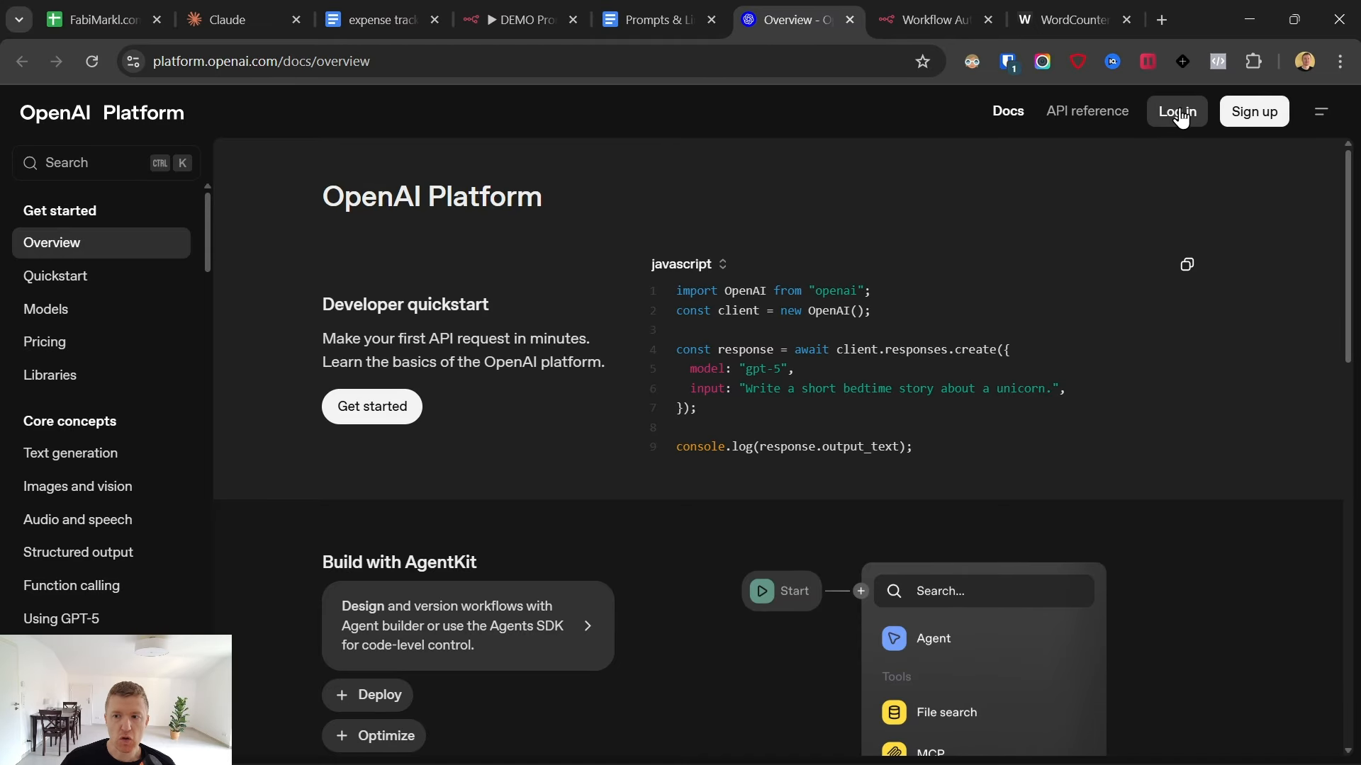
click(1180, 117)
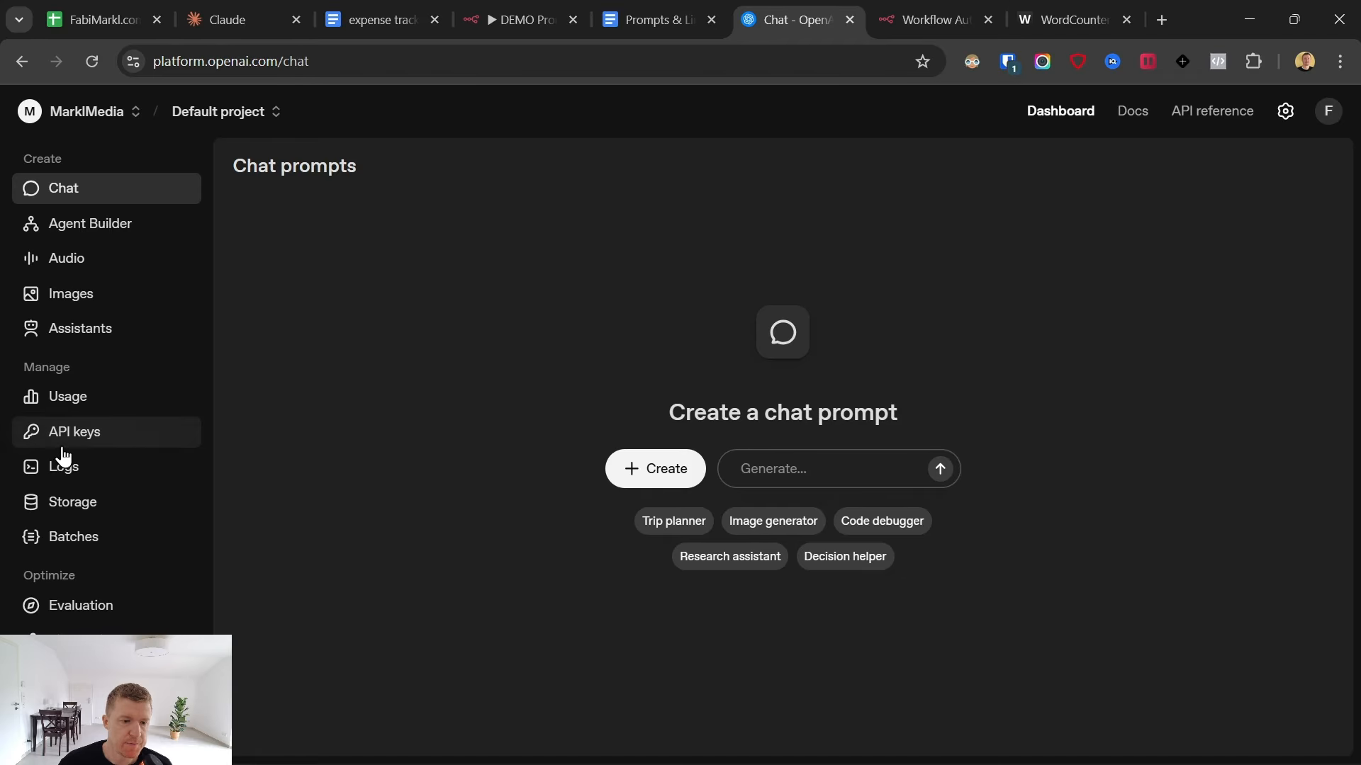
- Create a secret API key named "demo 24.10" in the Default project with All permissions and copy it
click(67, 448)
click(1214, 177)
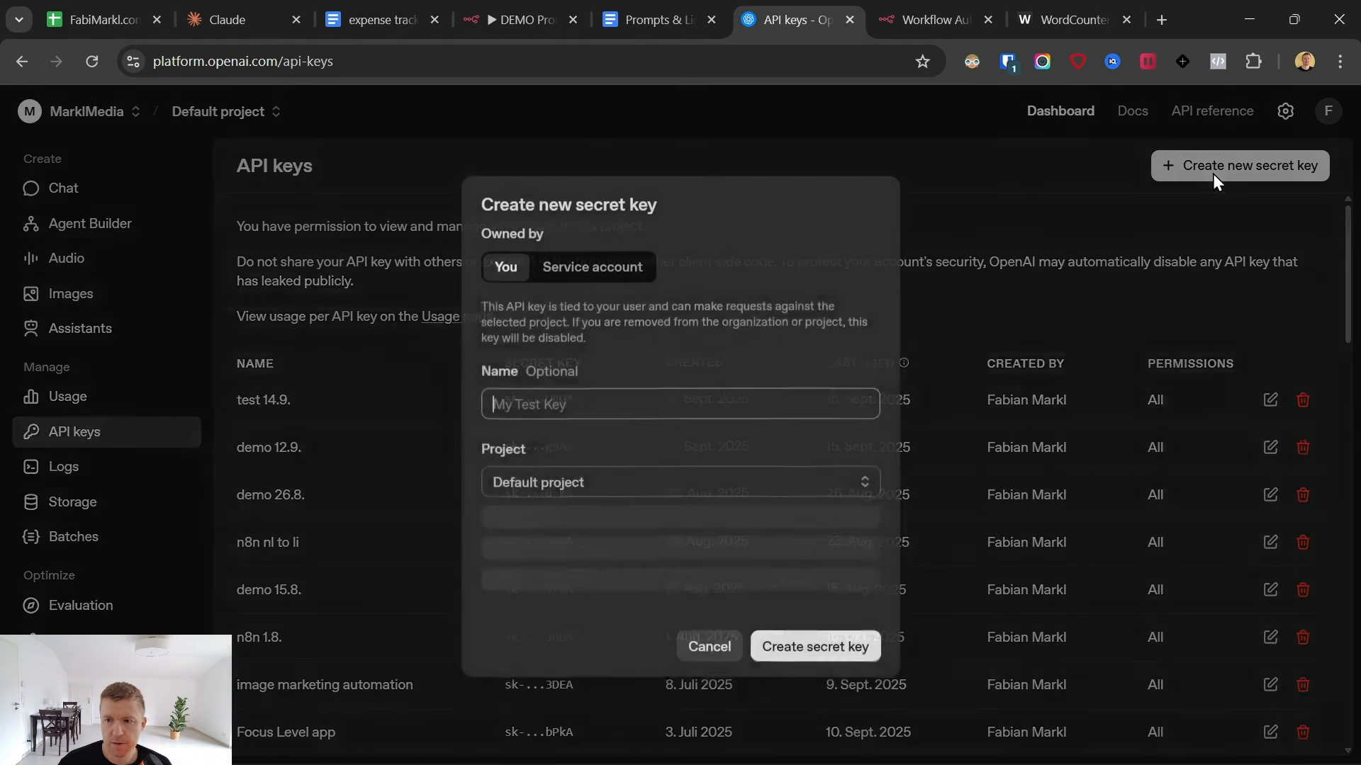
text(demo 24.10)
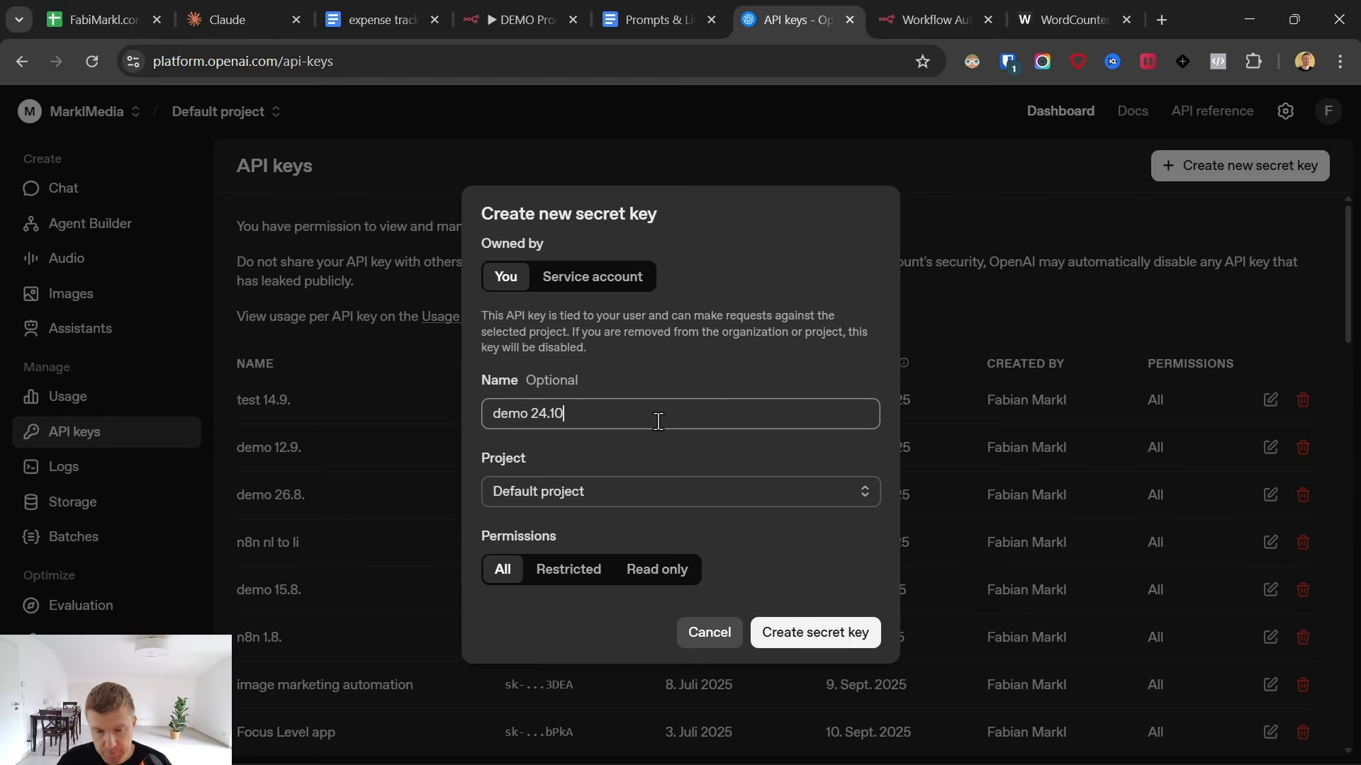
click(677, 504)
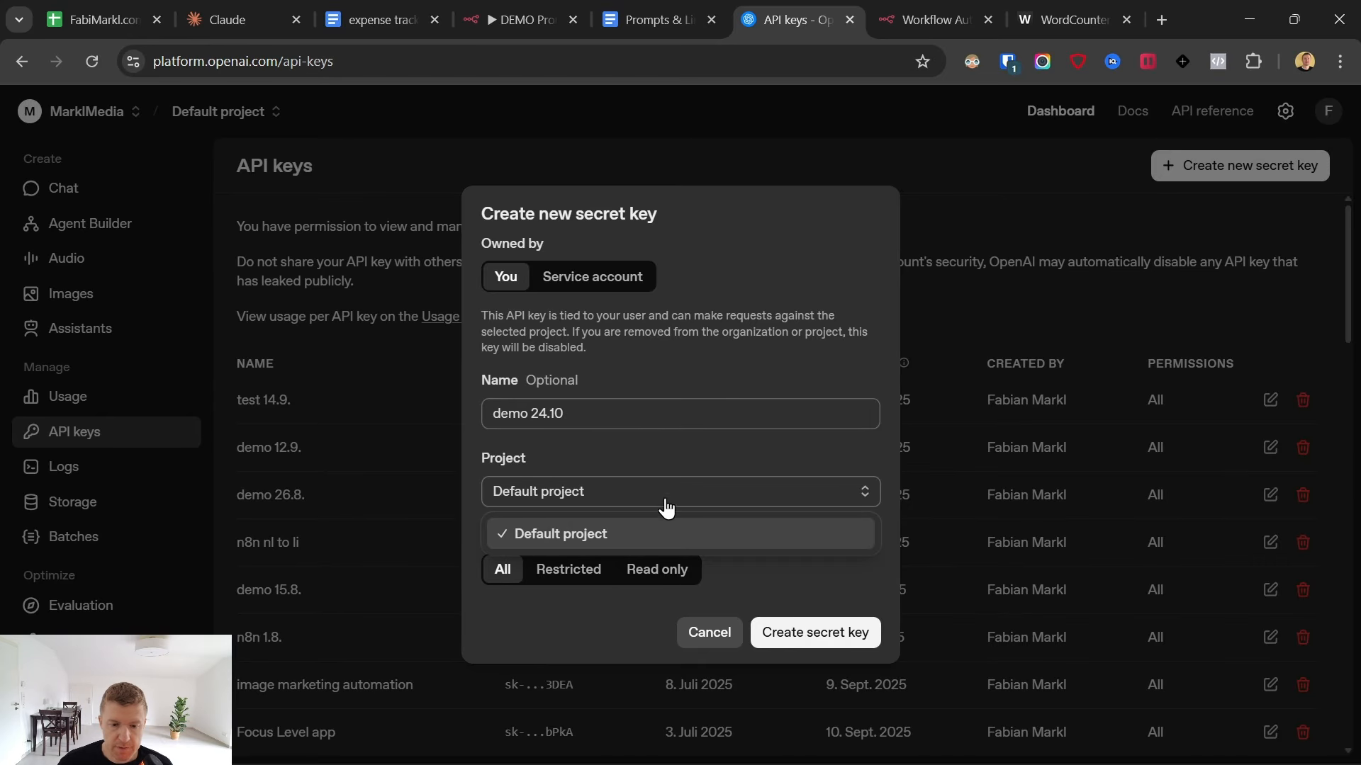
click(716, 533)
click(814, 632)
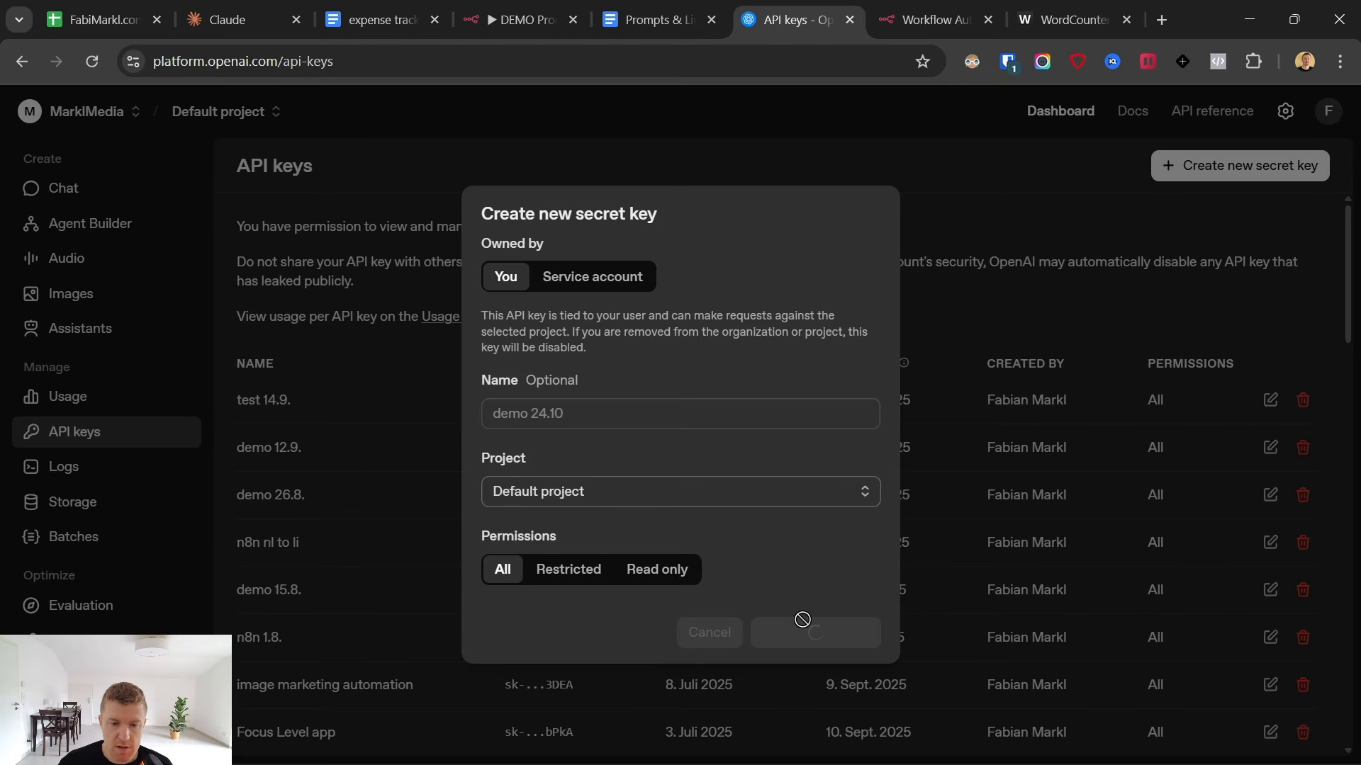
click(822, 443)
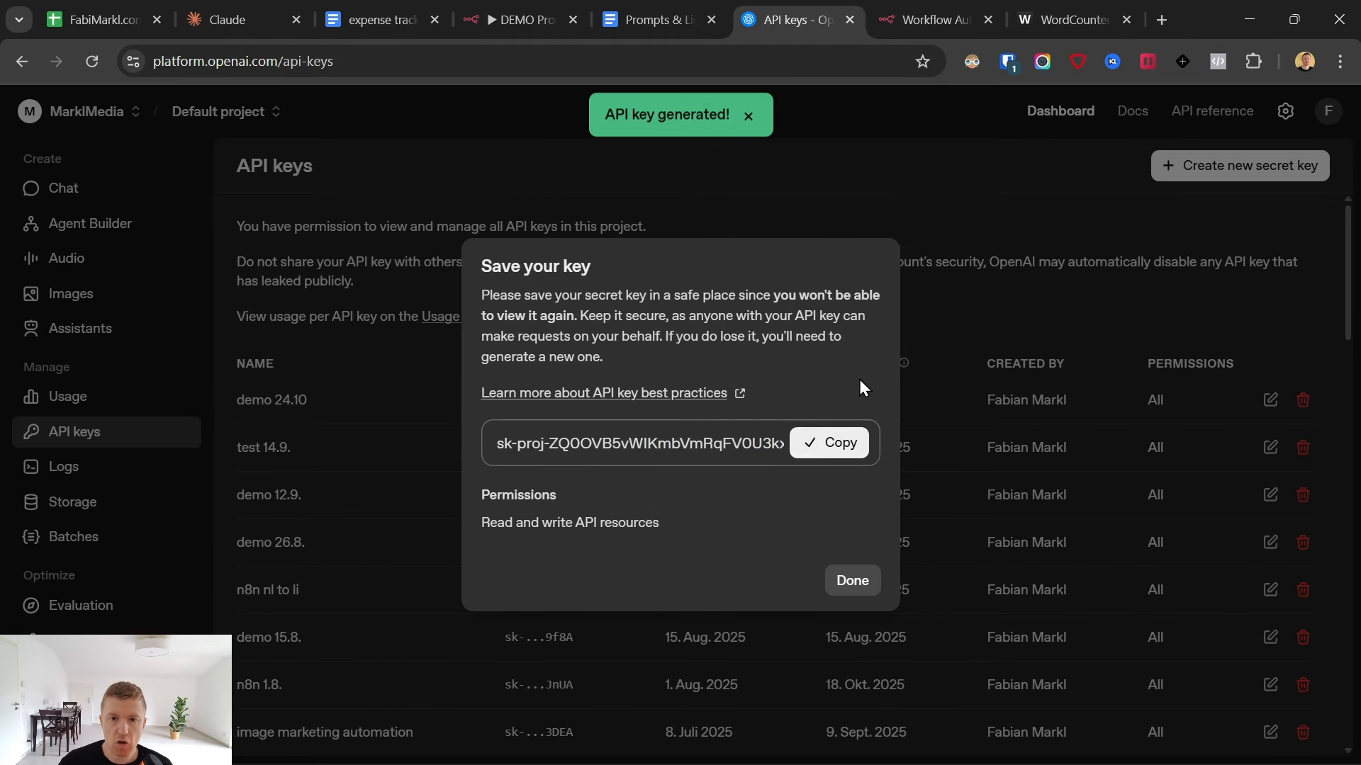
- Switch back to n8n, paste the copied API key into the new OpenAI credential, save it and close the credential dialog
click(945, 16)
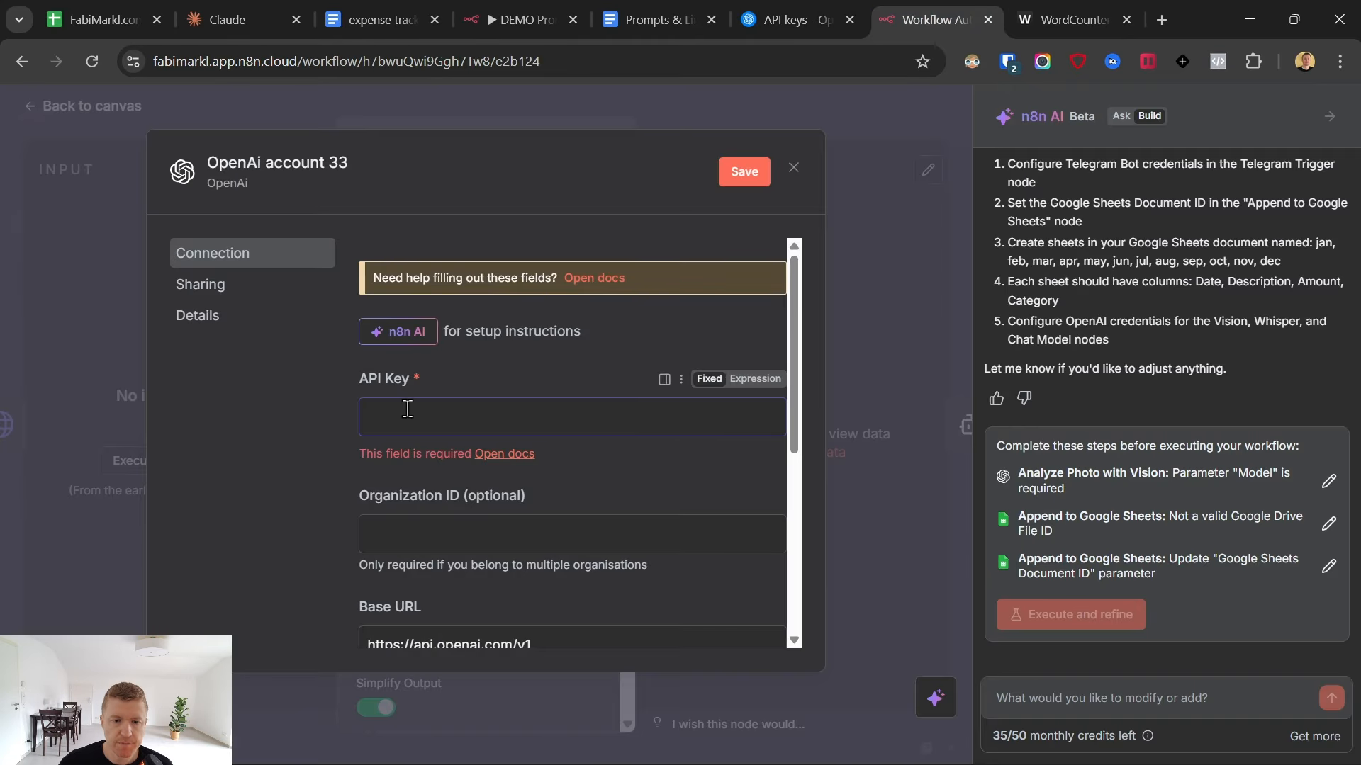
click(513, 414)
key(ctrl+v)
click(742, 172)
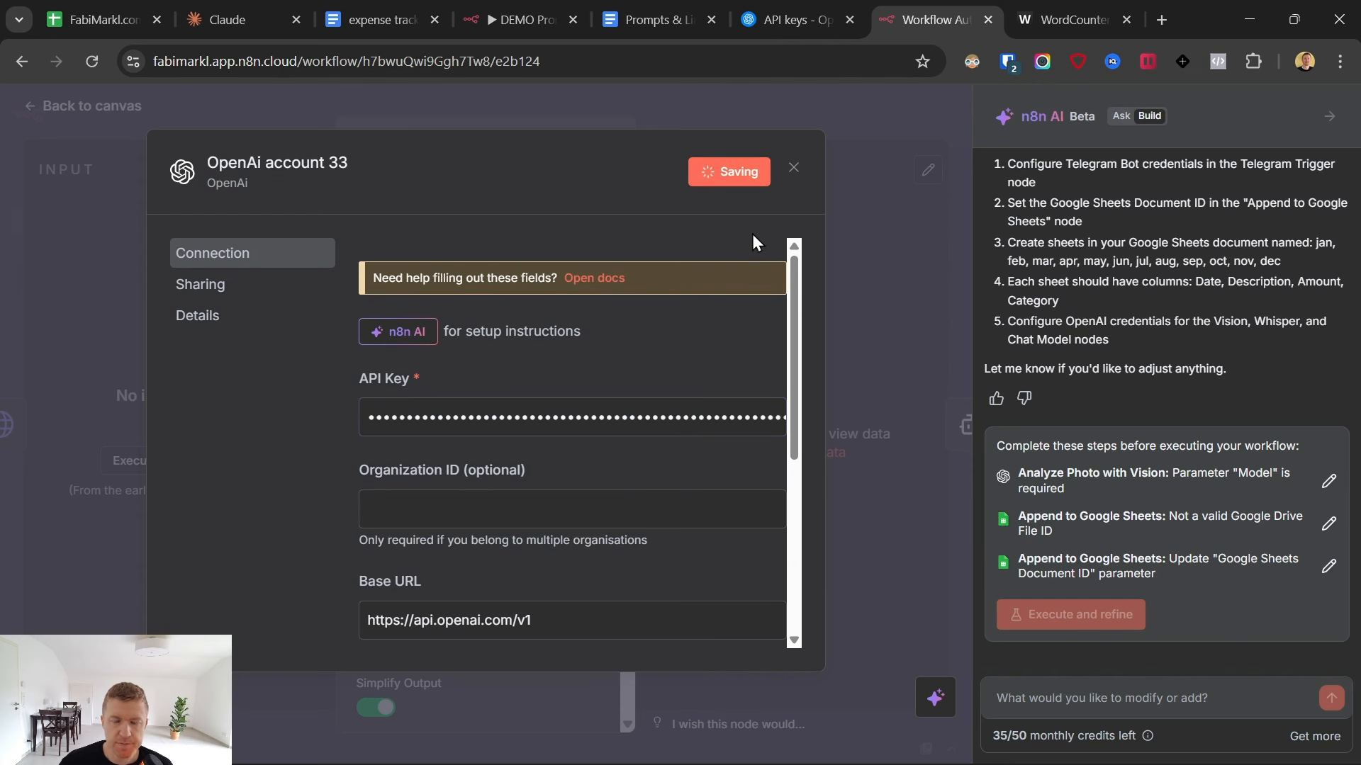
click(794, 168)
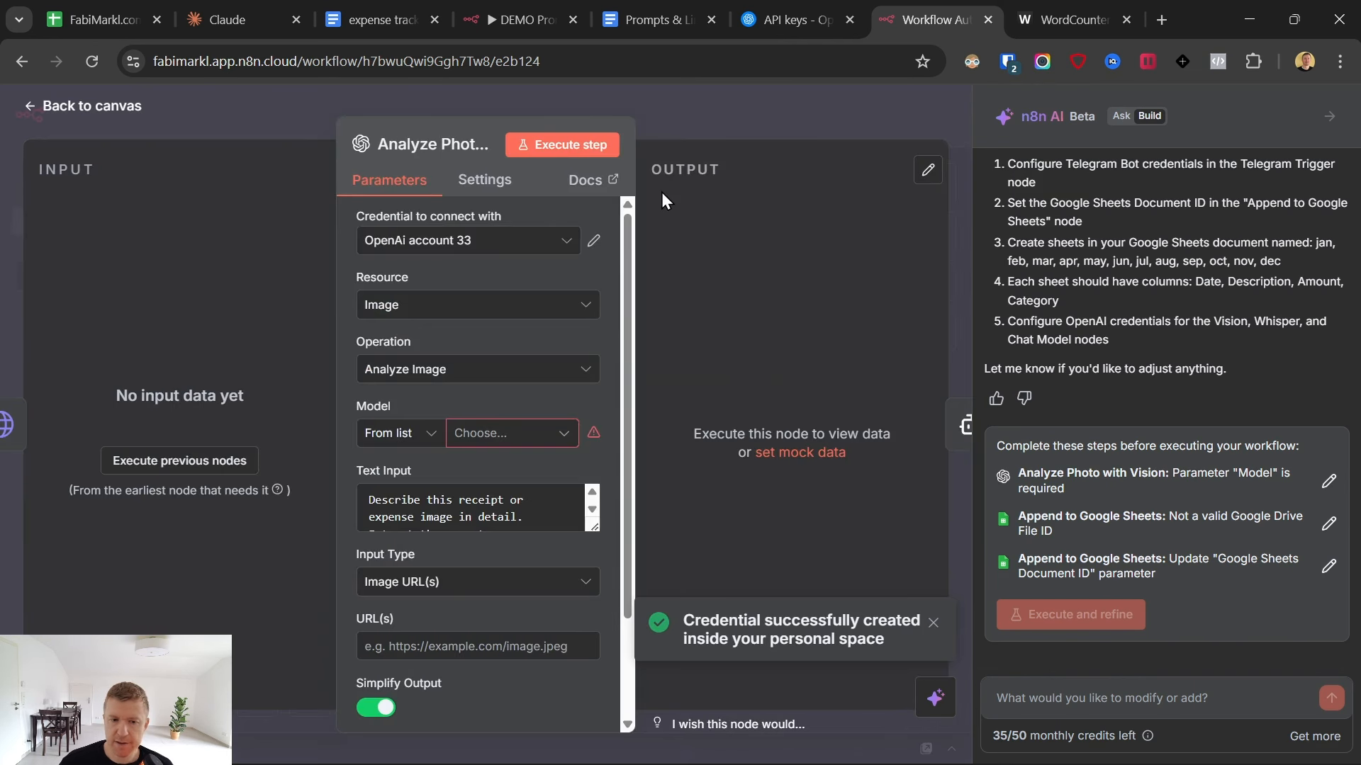
- Set the Analyze Photo with Vision model to CHATGPT-4O-LATEST, review its text input and remaining parameters, and return to the canvas
click(474, 433)
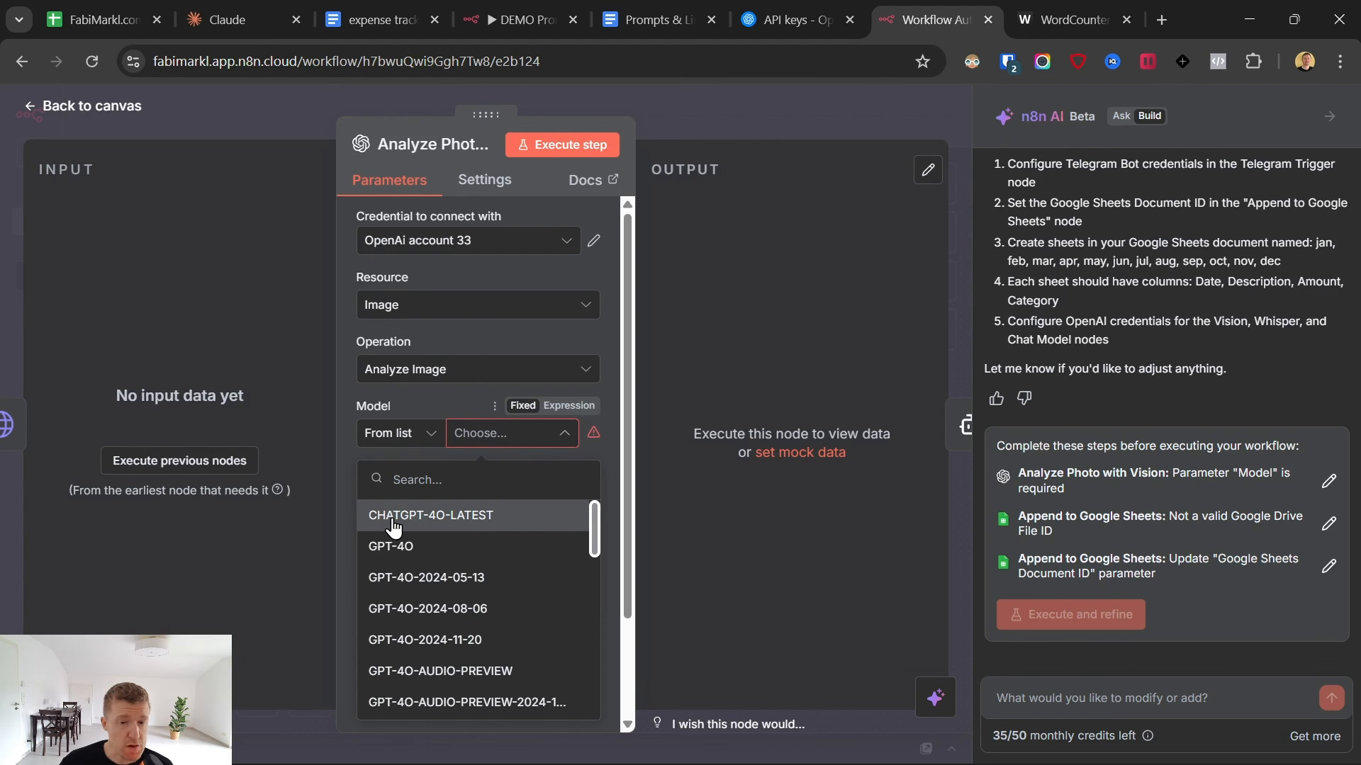
click(393, 518)
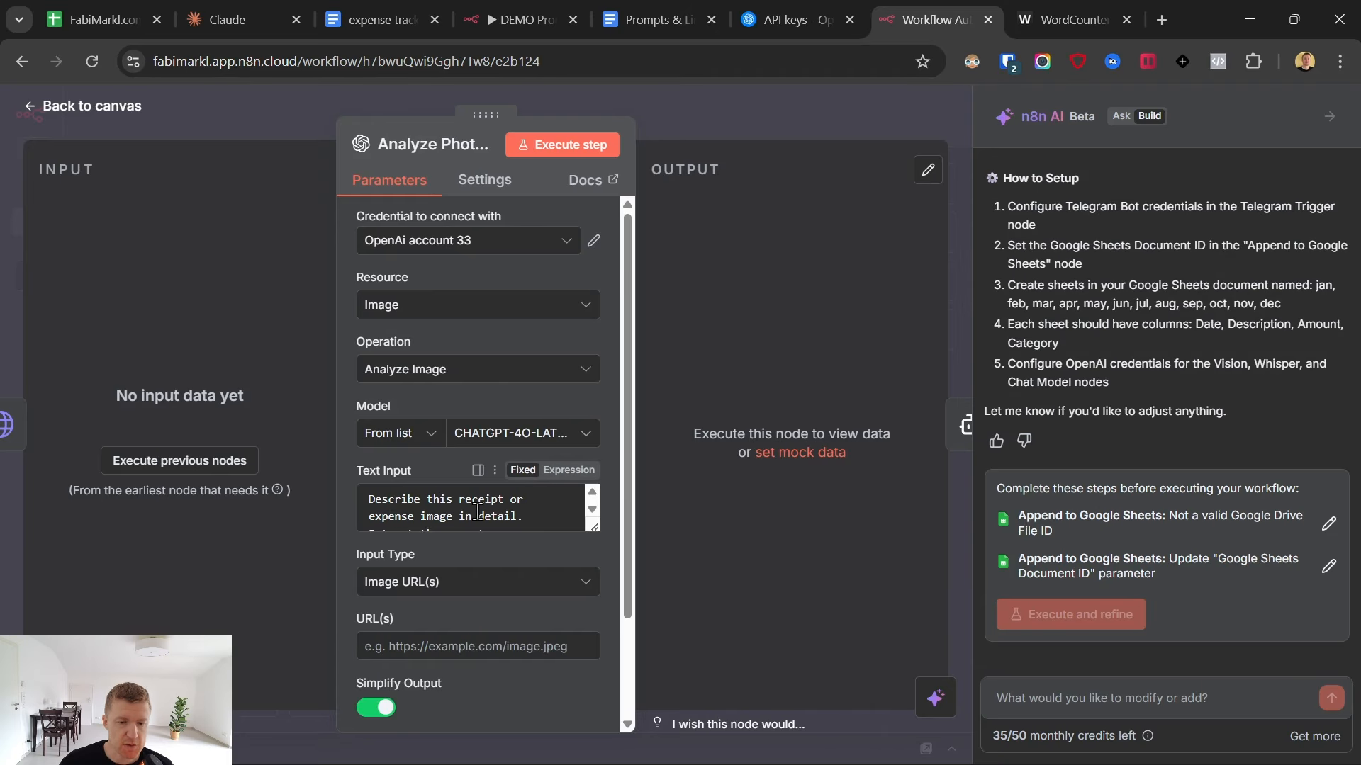
scroll(482, 517, down, 3)
scroll(474, 512, up, 3)
drag(597, 527, 598, 604)
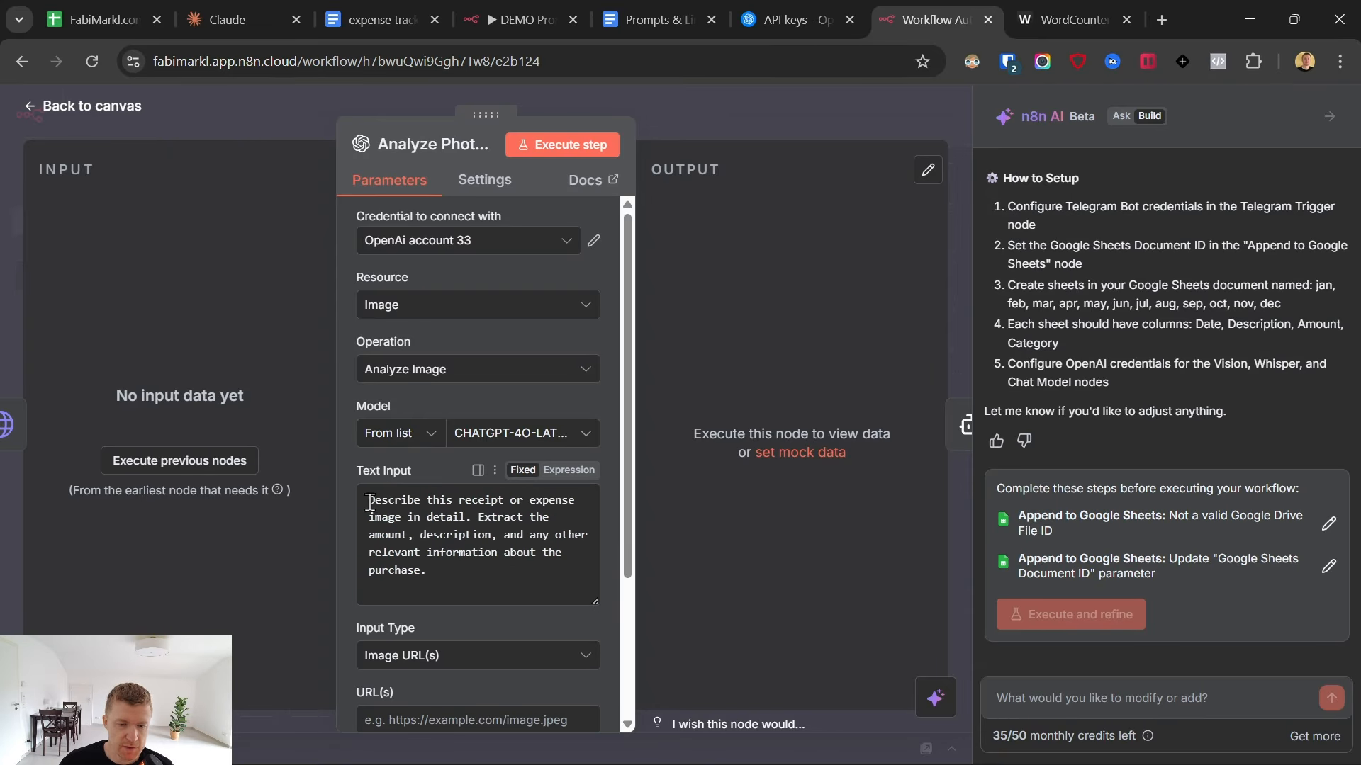
drag(369, 503, 484, 591)
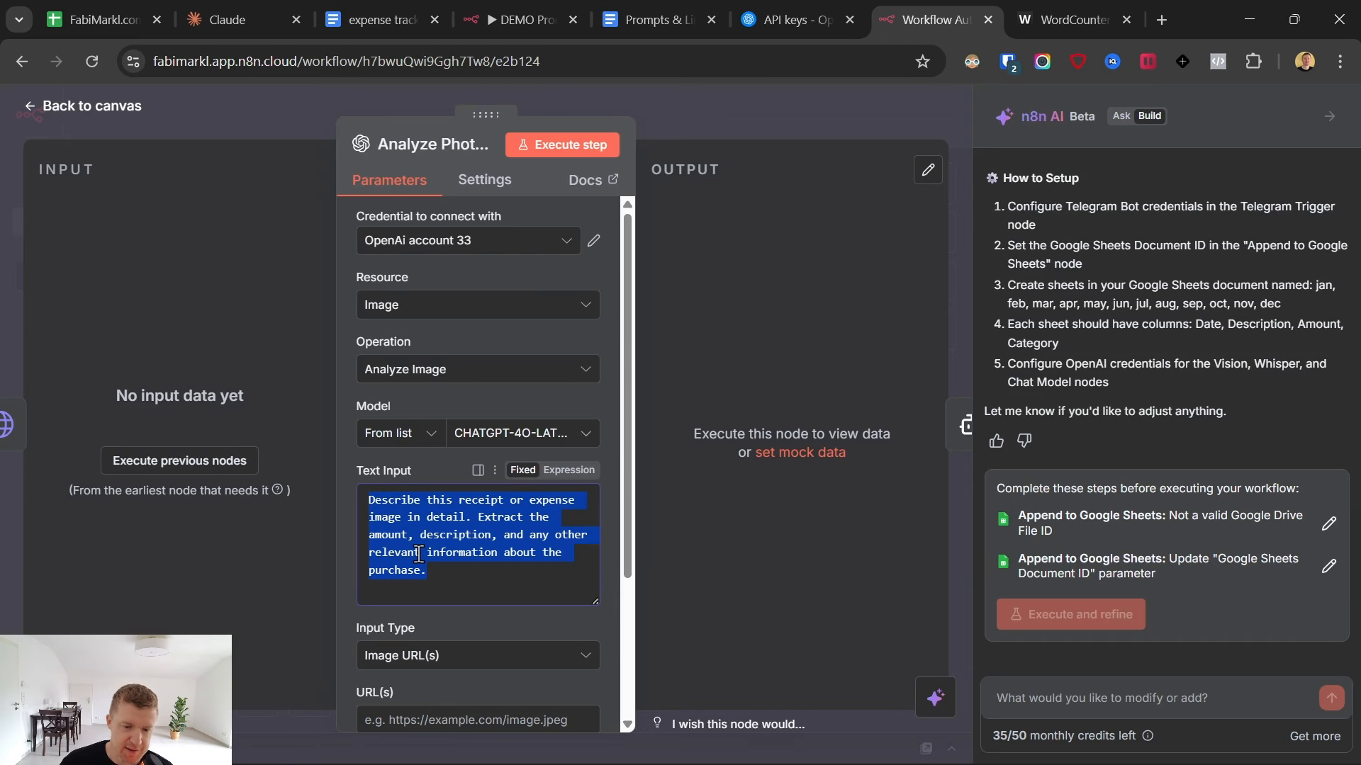
scroll(429, 537, down, 2)
scroll(440, 533, down, 2)
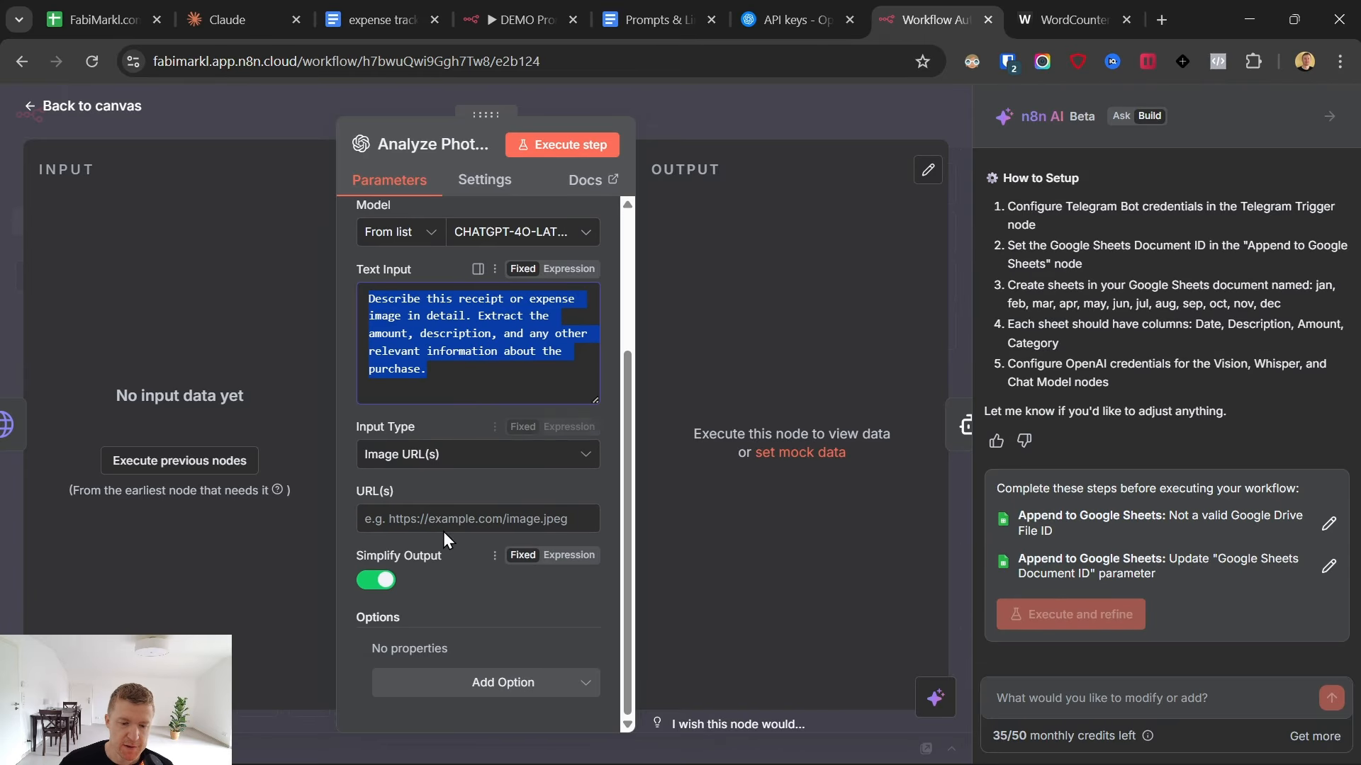
click(31, 111)
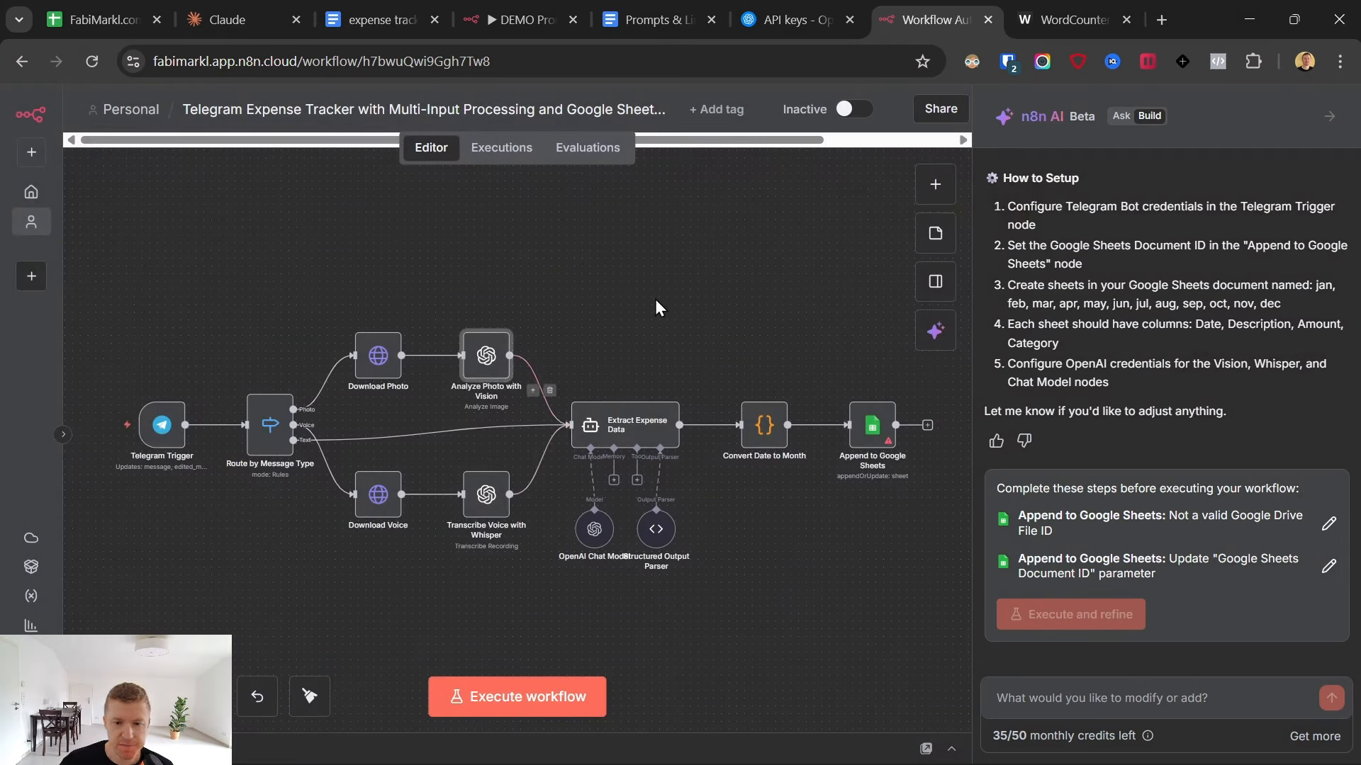
- Open the Telegram Trigger node and start creating a new Telegram API credential for it
double_click(158, 427)
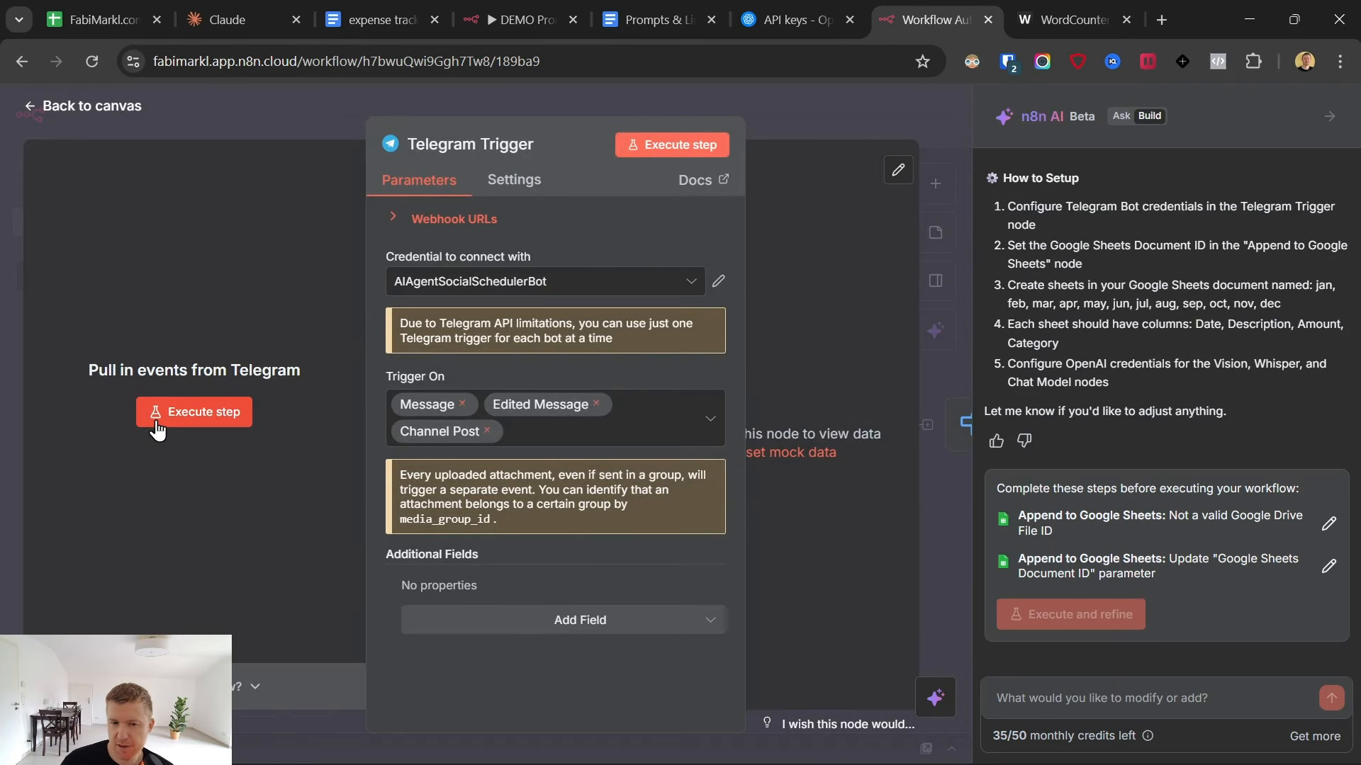
click(528, 284)
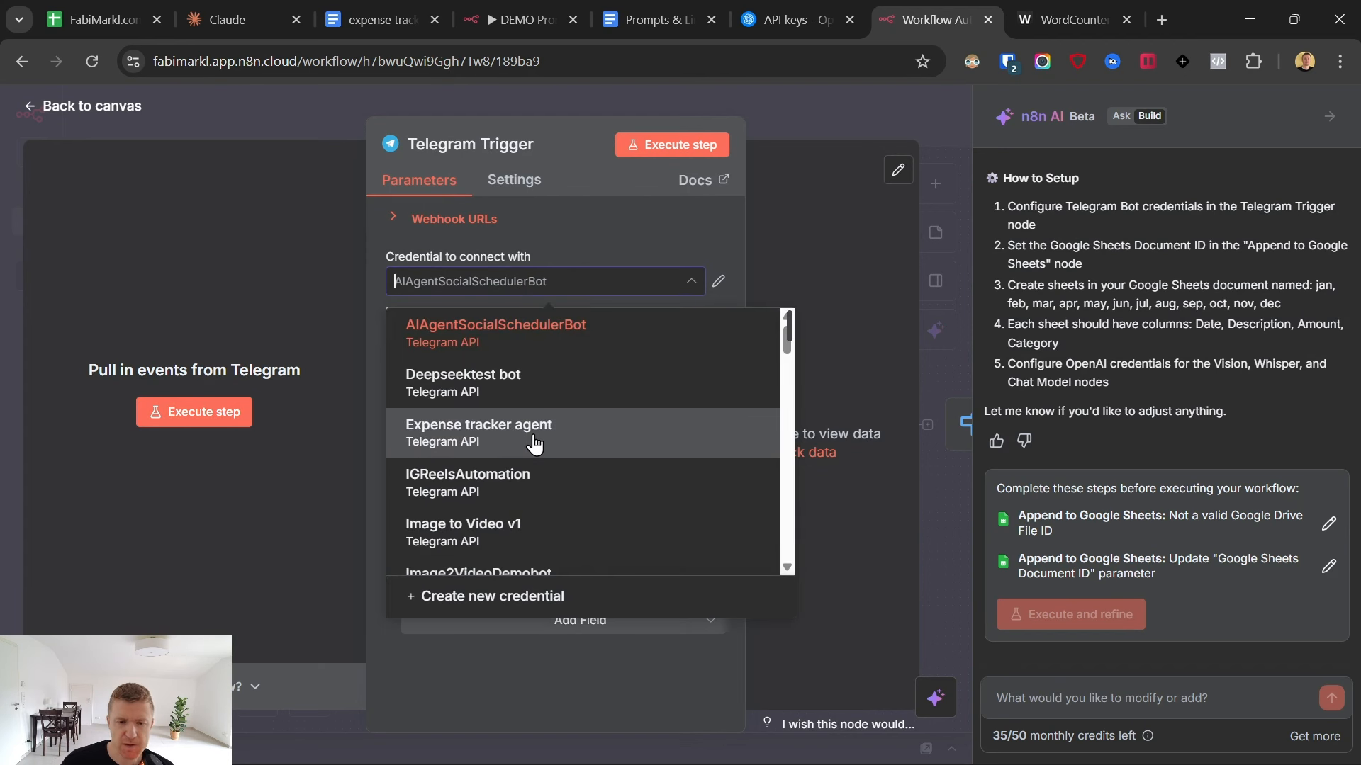
scroll(537, 440, down, 5)
scroll(537, 439, up, 6)
click(601, 222)
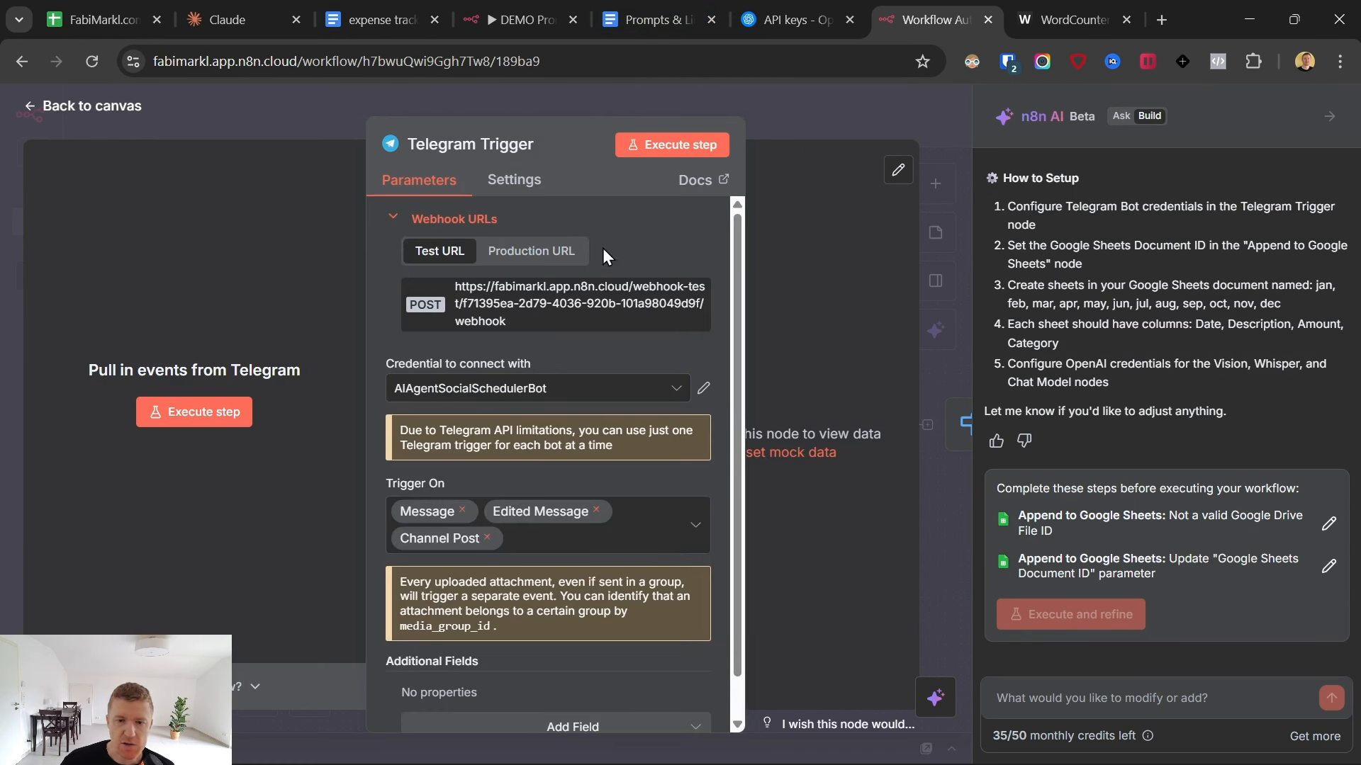
click(524, 390)
scroll(532, 510, down, 6)
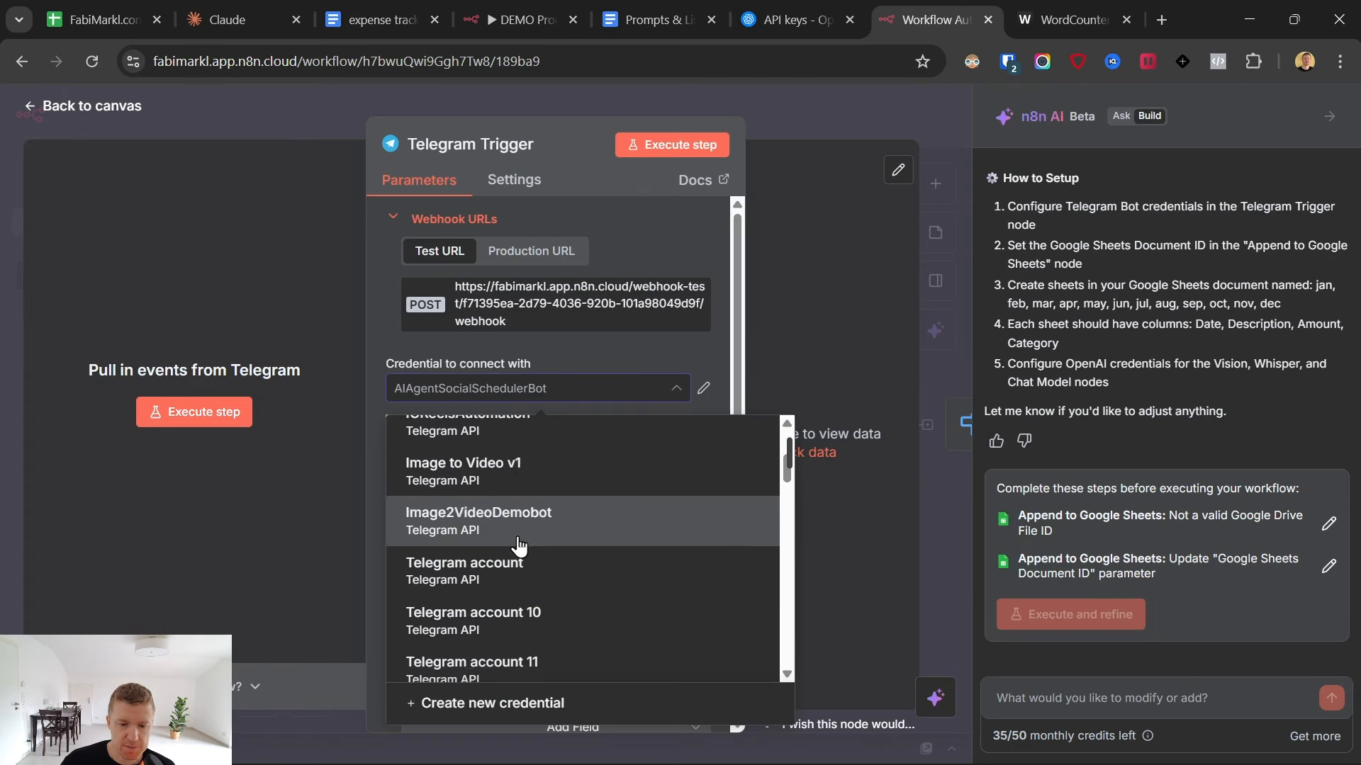
click(543, 705)
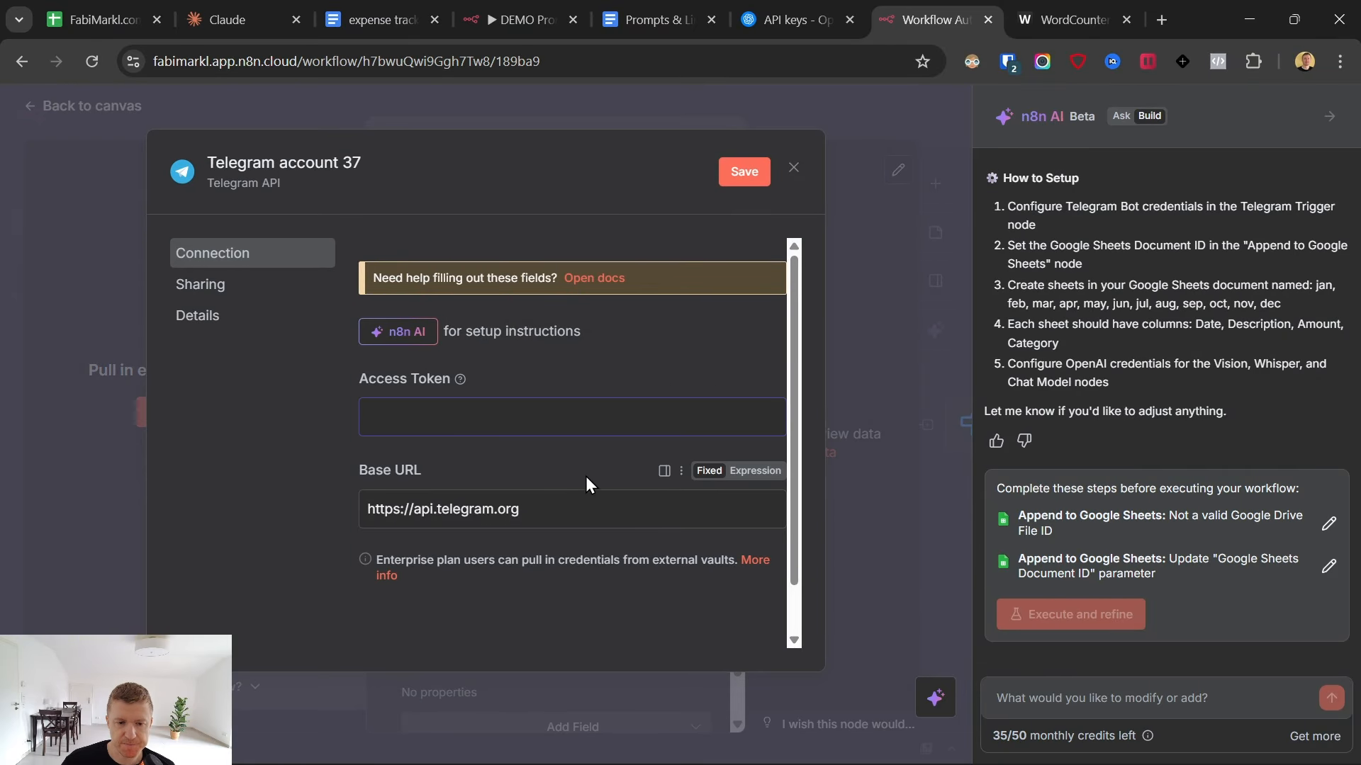
- Open the Setup Telegram Account link from the Prompts & Links document and look through the Telegram versions offered for each platform
click(655, 19)
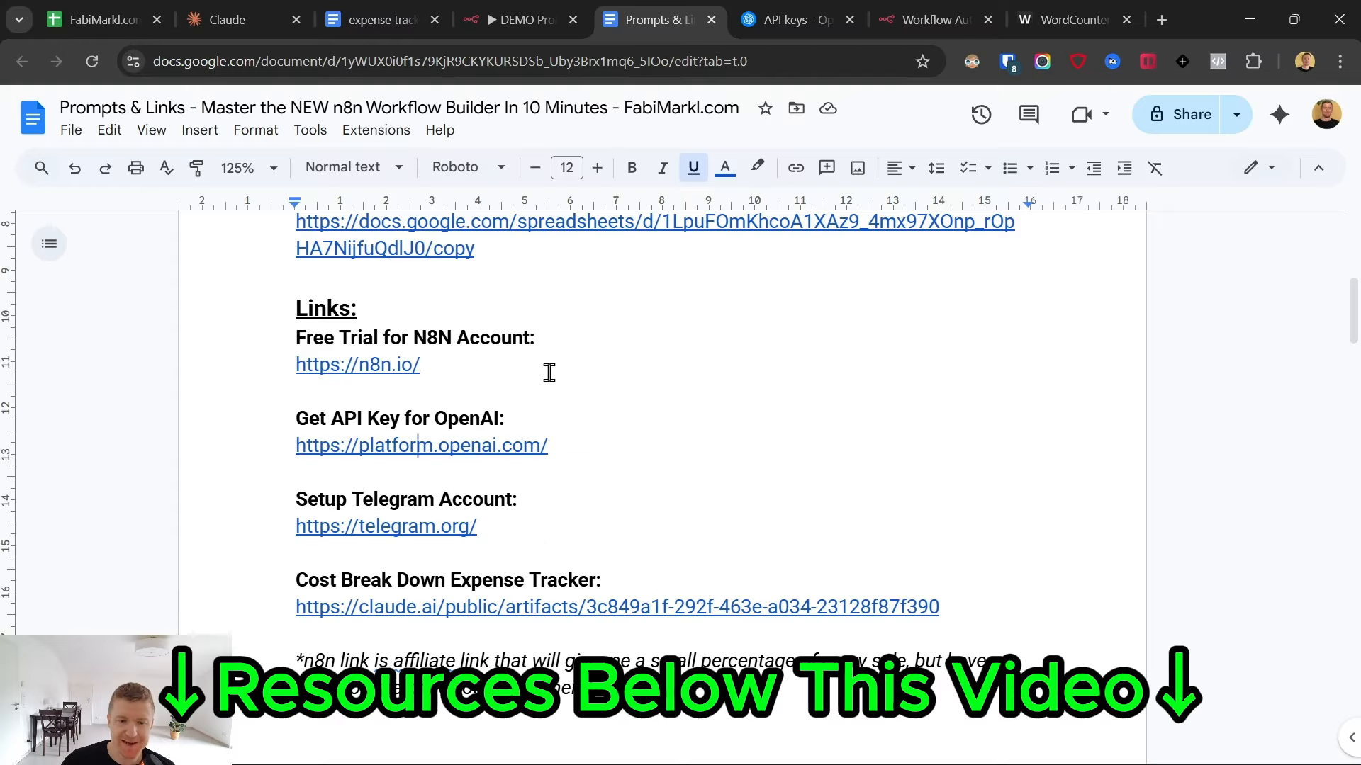
click(424, 524)
click(422, 567)
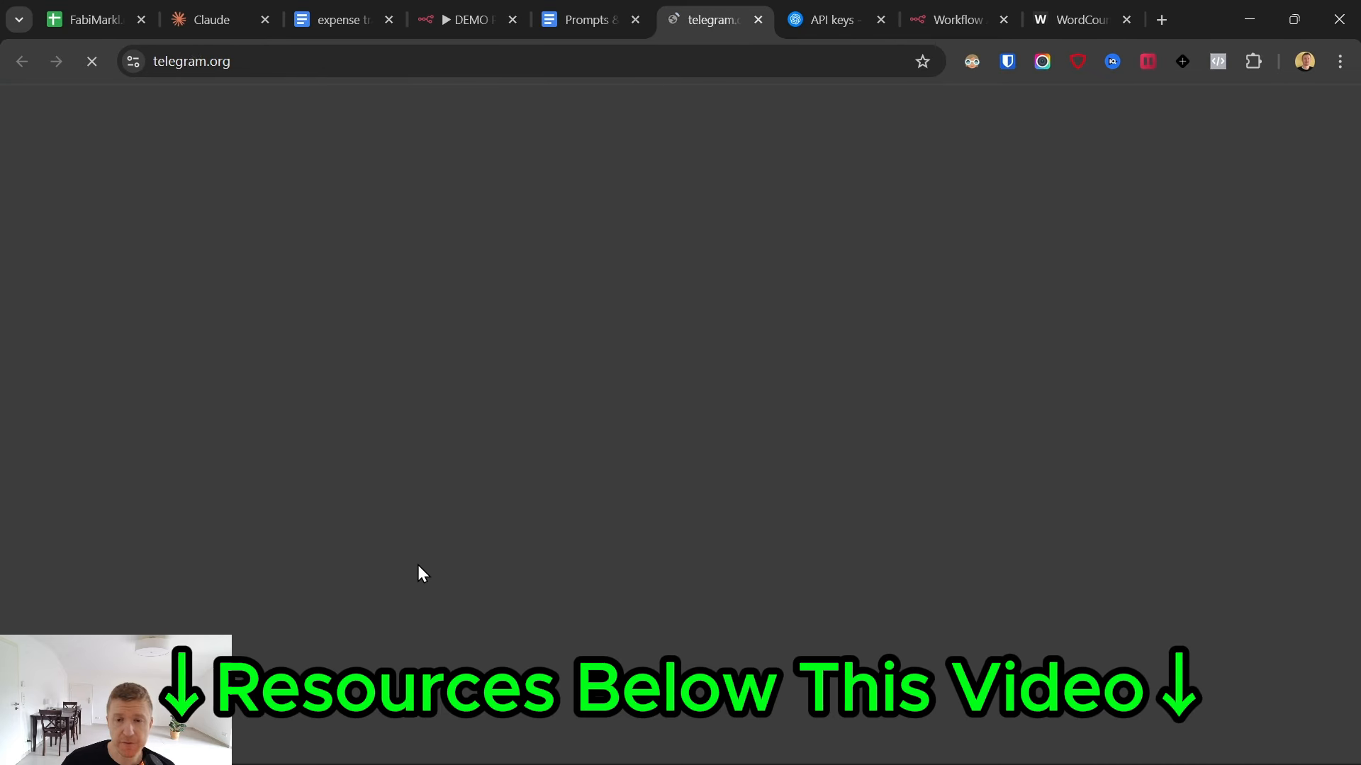
scroll(549, 366, down, 1)
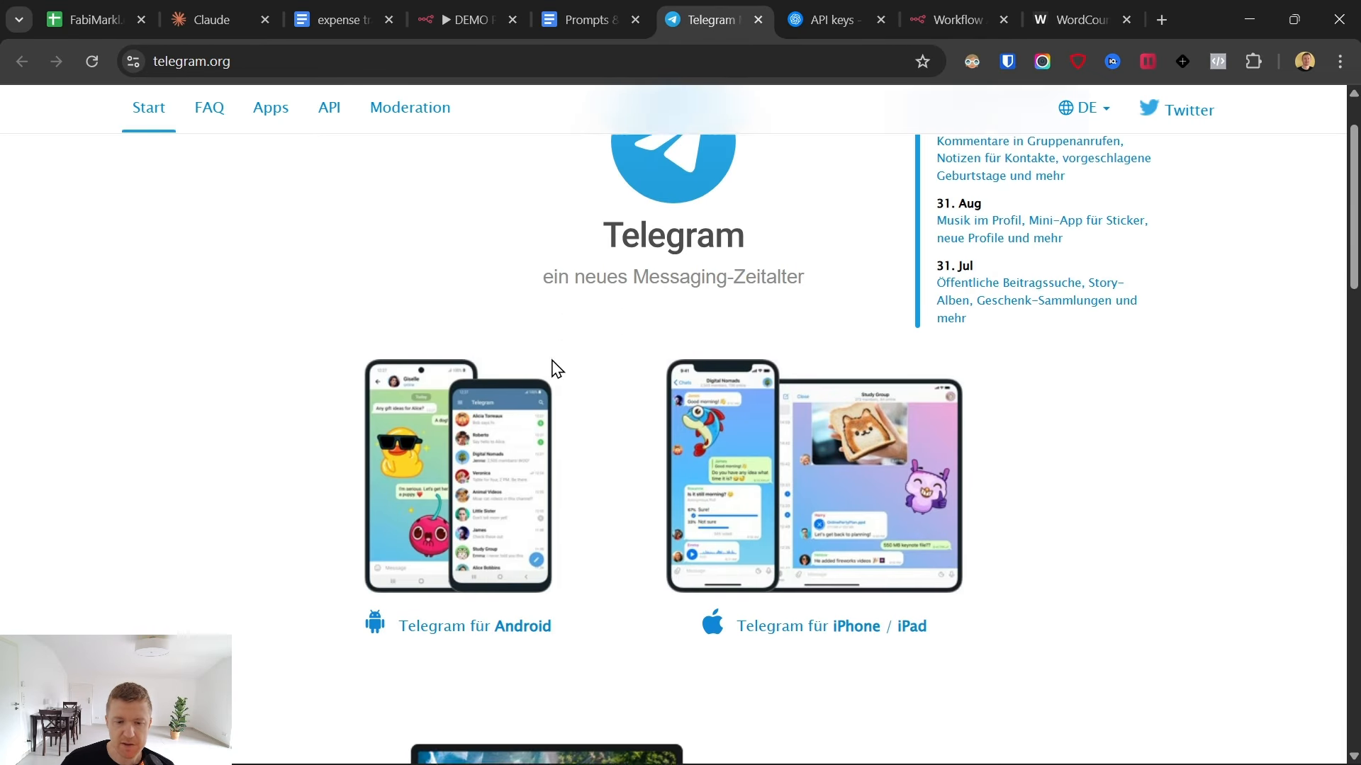
scroll(504, 522, down, 1)
scroll(607, 553, down, 4)
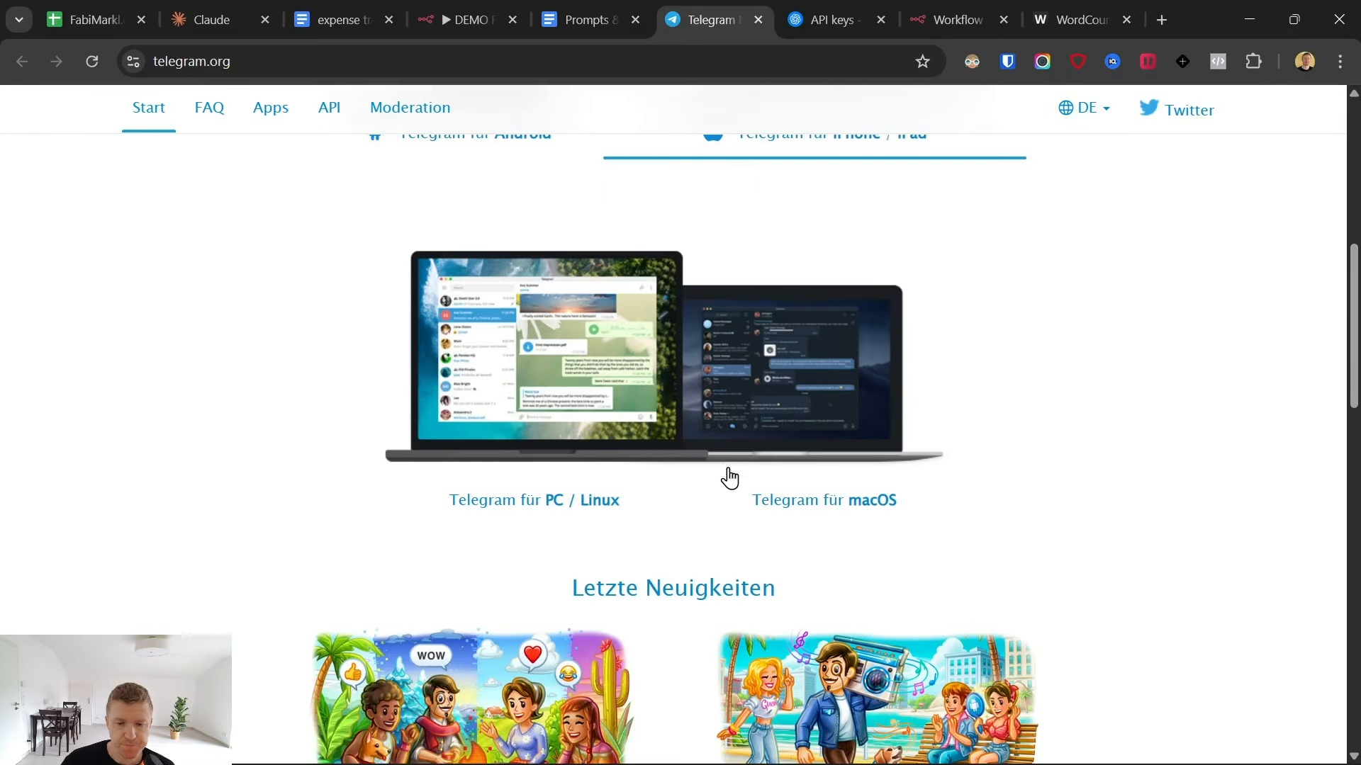
- Launch the Telegram desktop app, close the telegram.org page, and search for BotFather to open its chat
mouse_move(510, 762)
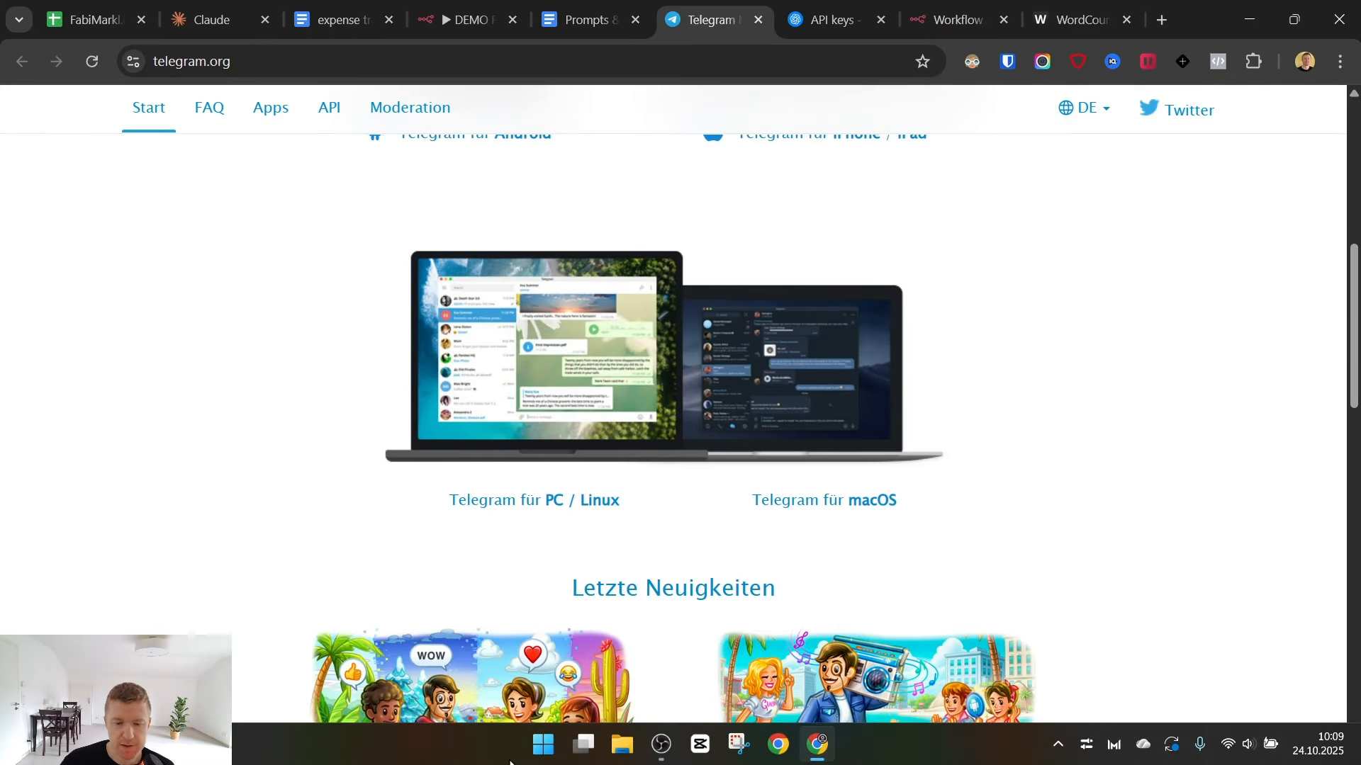
click(543, 744)
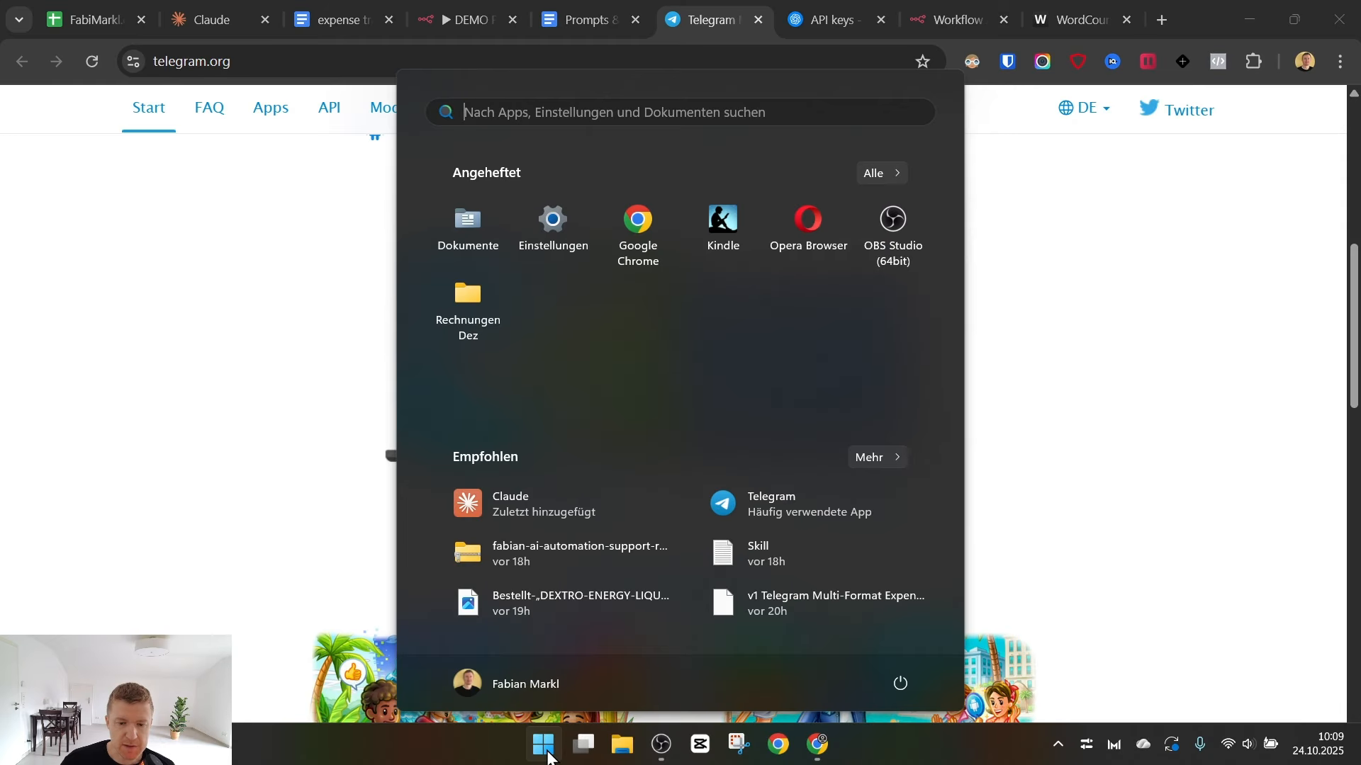
click(781, 499)
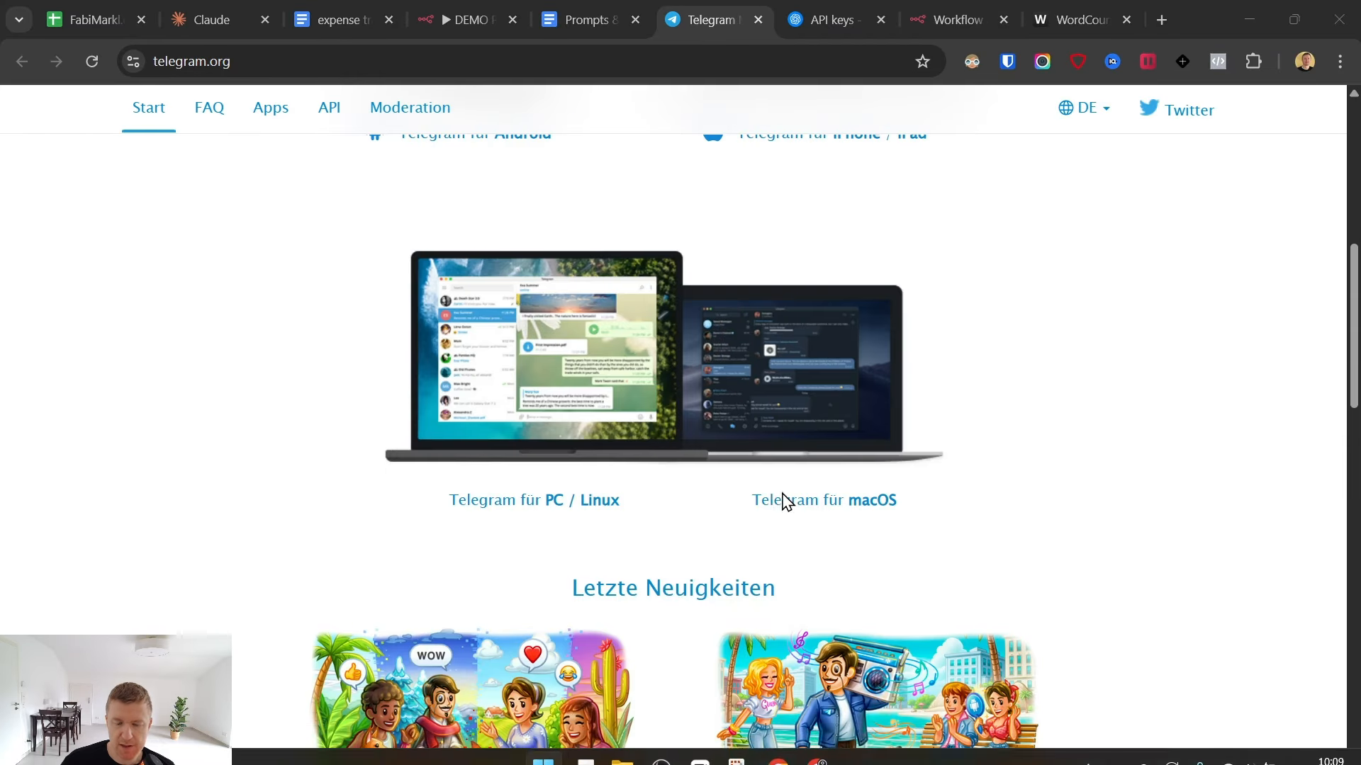
click(759, 20)
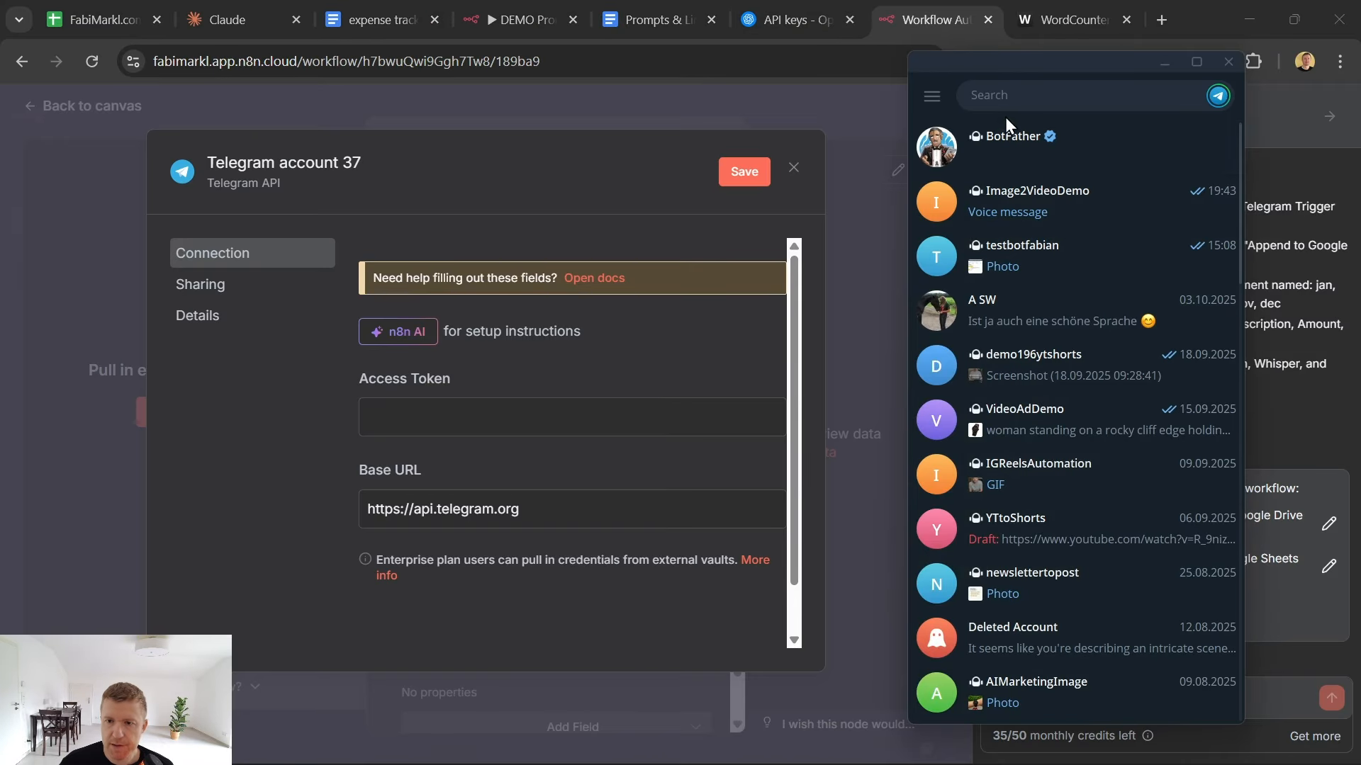
click(1012, 98)
text(botfather)
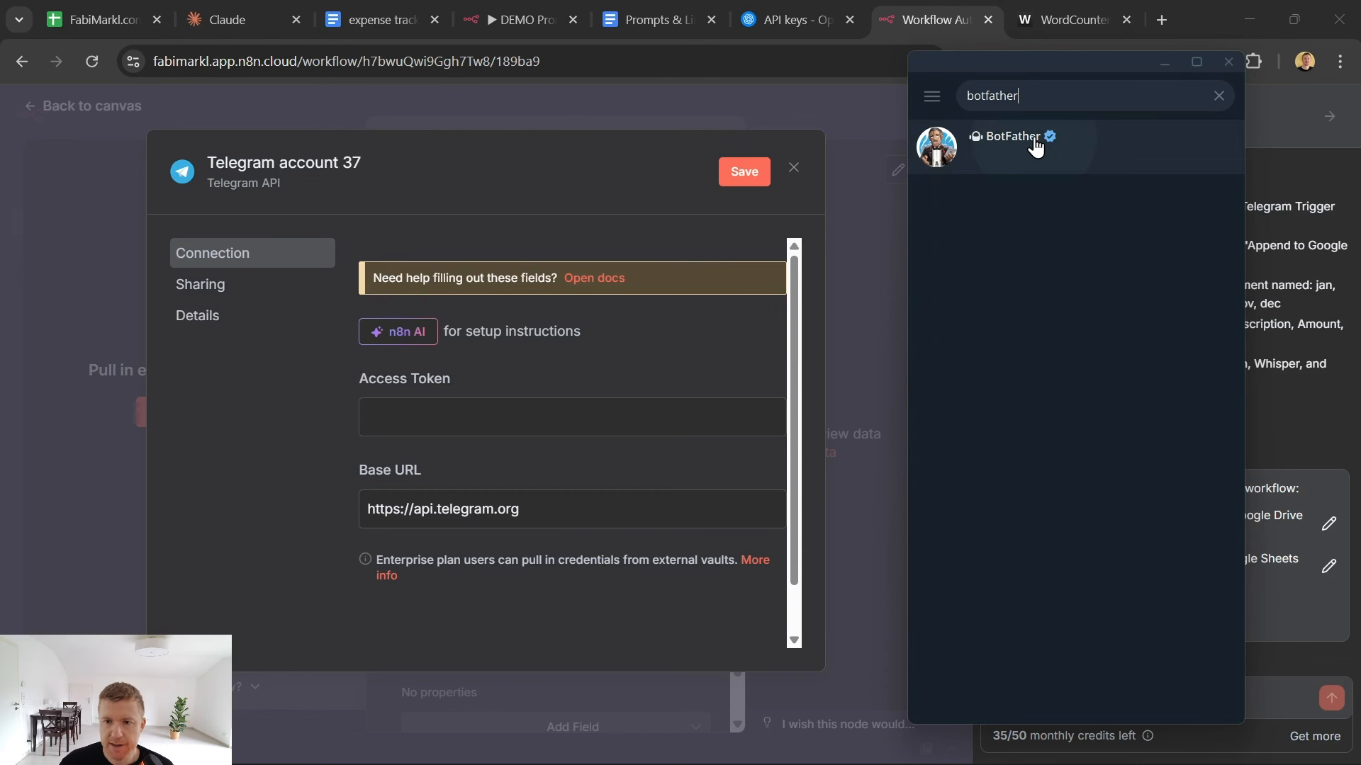
click(1035, 144)
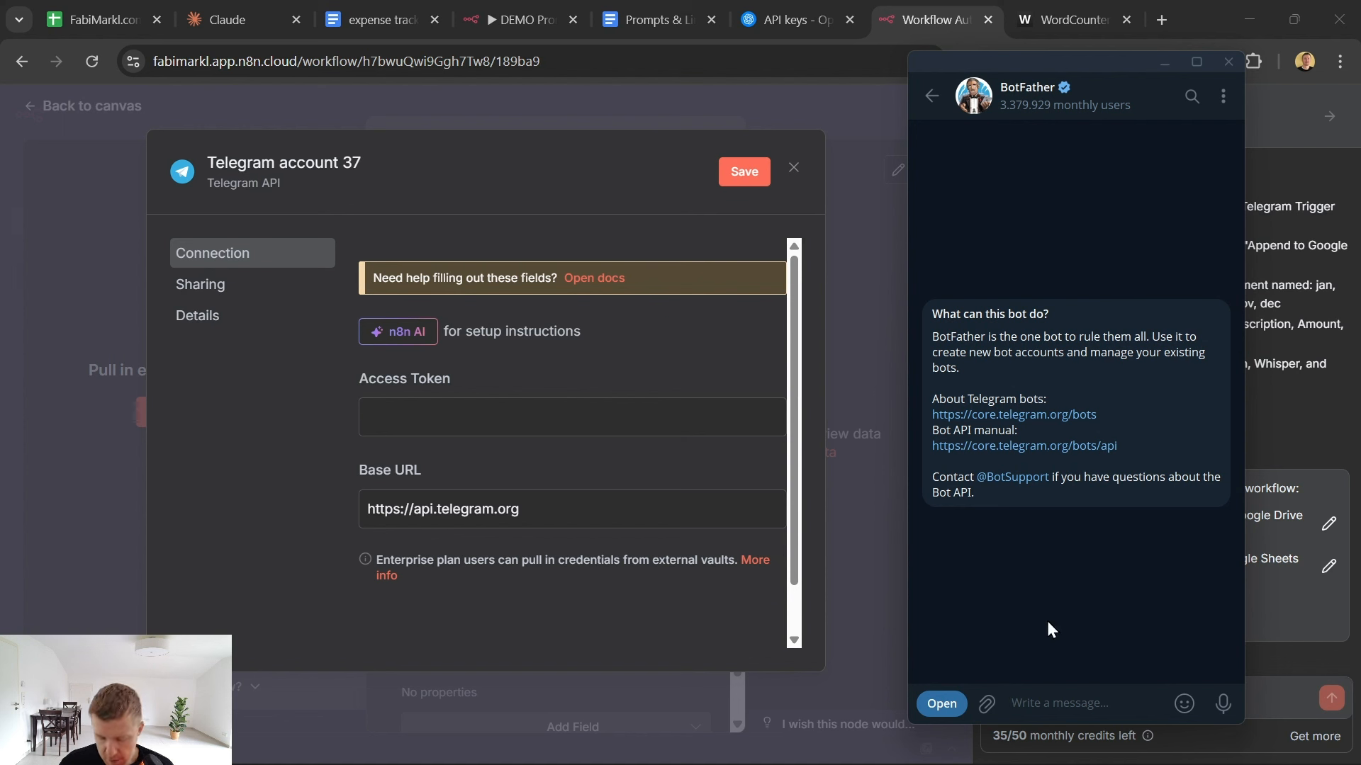
- Send BotFather the /newbot command and name the new bot DemoAIExpenseTracker
text(/)
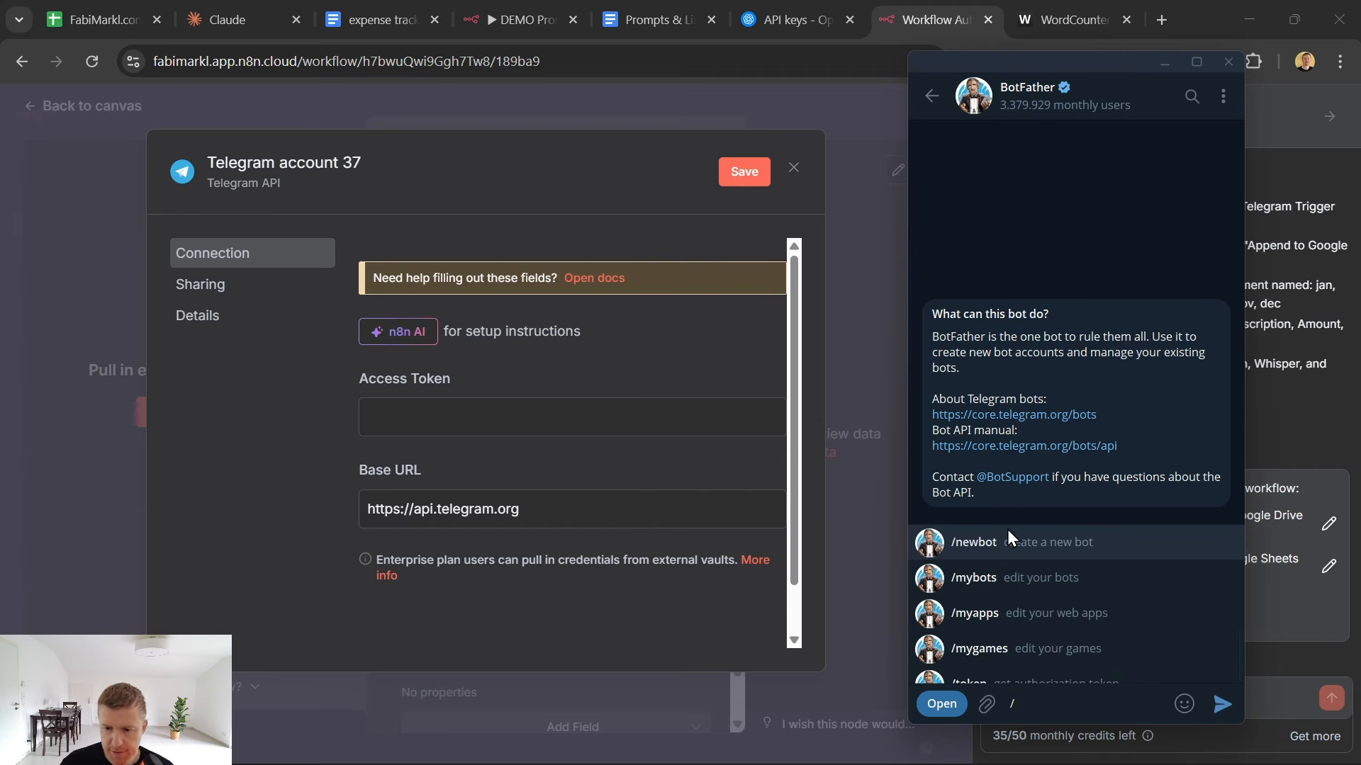
click(967, 546)
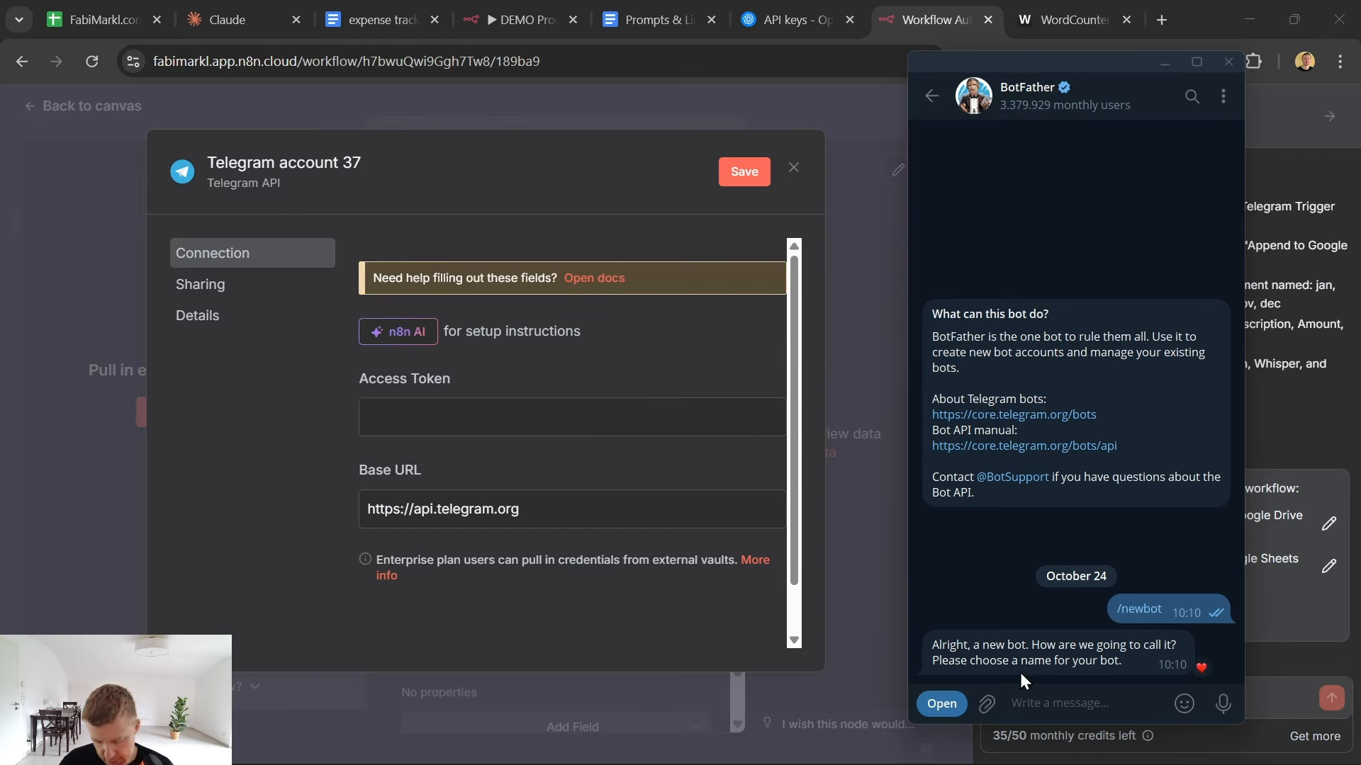
text(Demo)
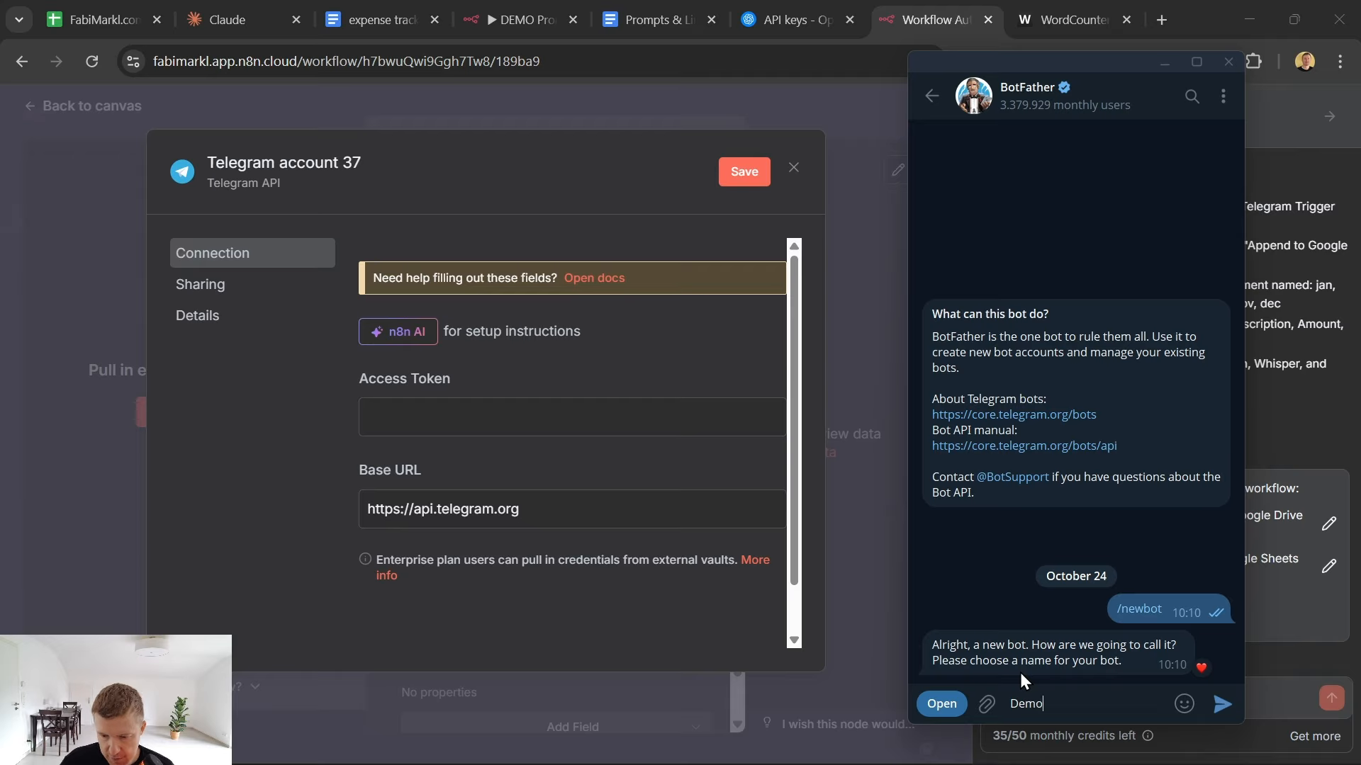
text(AIExpneseTr)
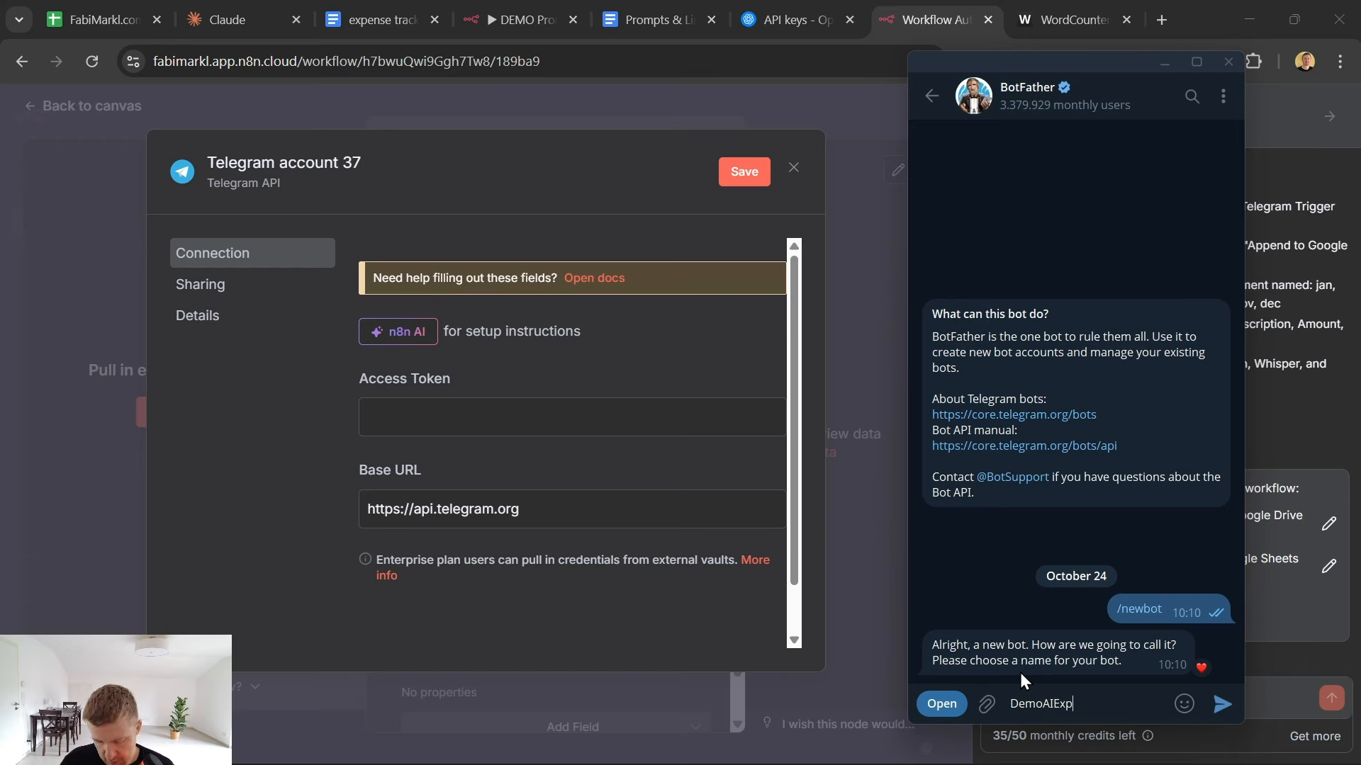
key(BackSpace)
key(BackSpace)
key(BackSpace)
key(BackSpace)
key(BackSpace)
key(BackSpace)
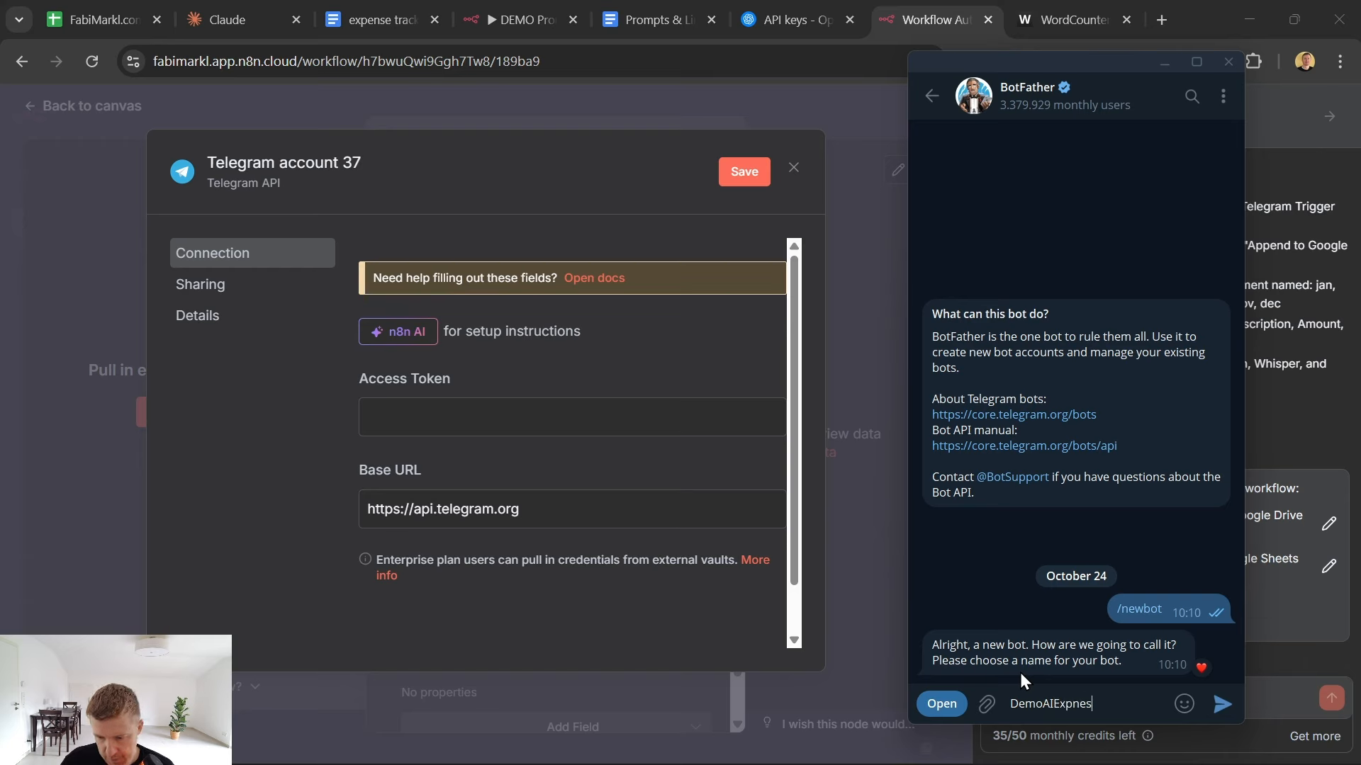
text(enseTracker)
key(ctrl+a)
key(ctrl+c)
key(Return)
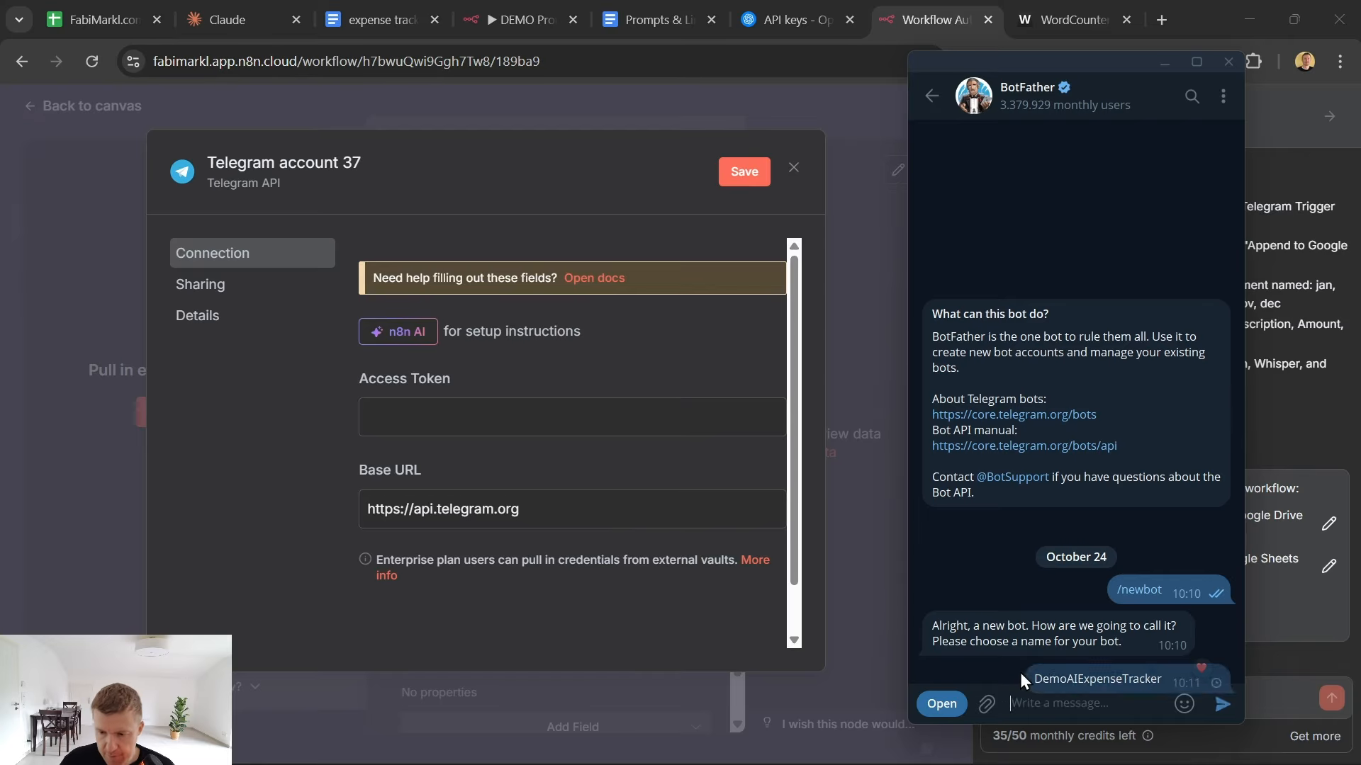
- Give the new bot the username DemoAIExpenseTrackerbot
key(ctrl+v)
text(bot)
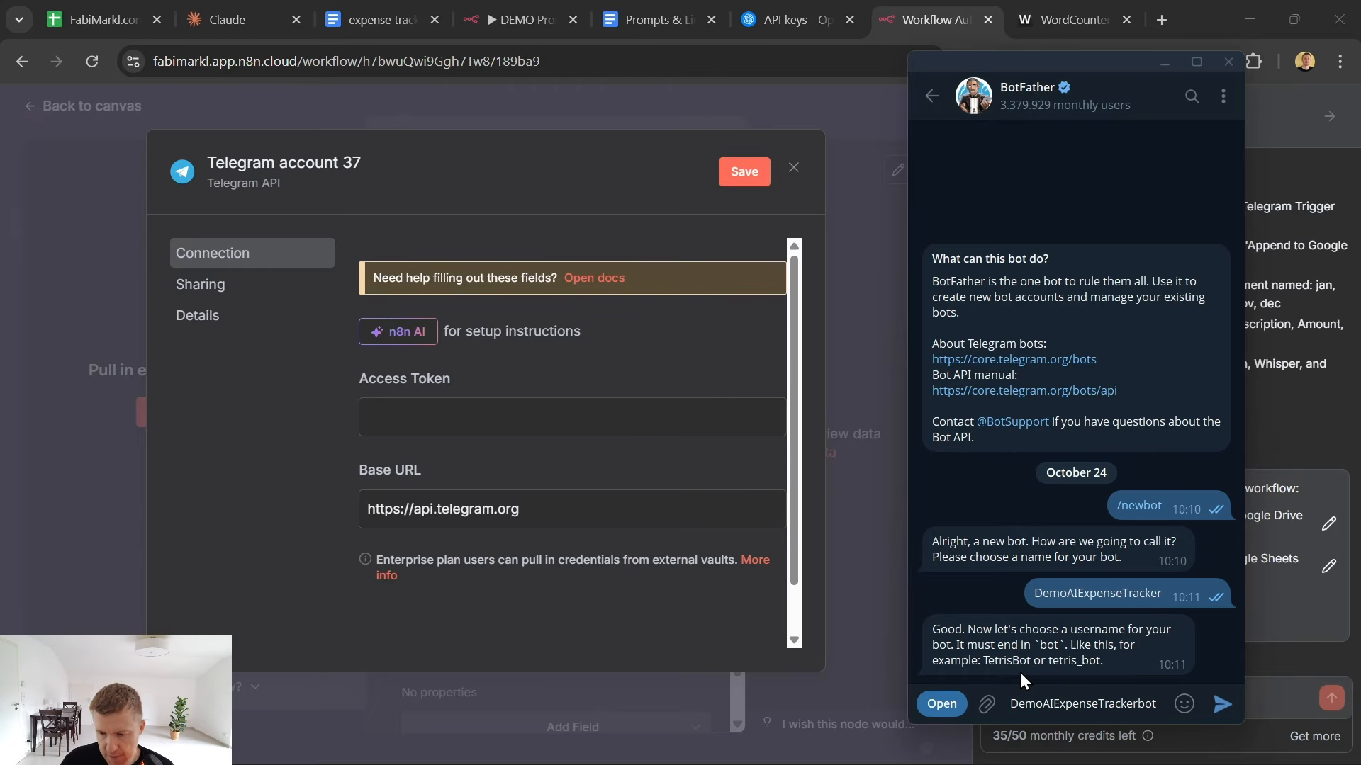
key(Return)
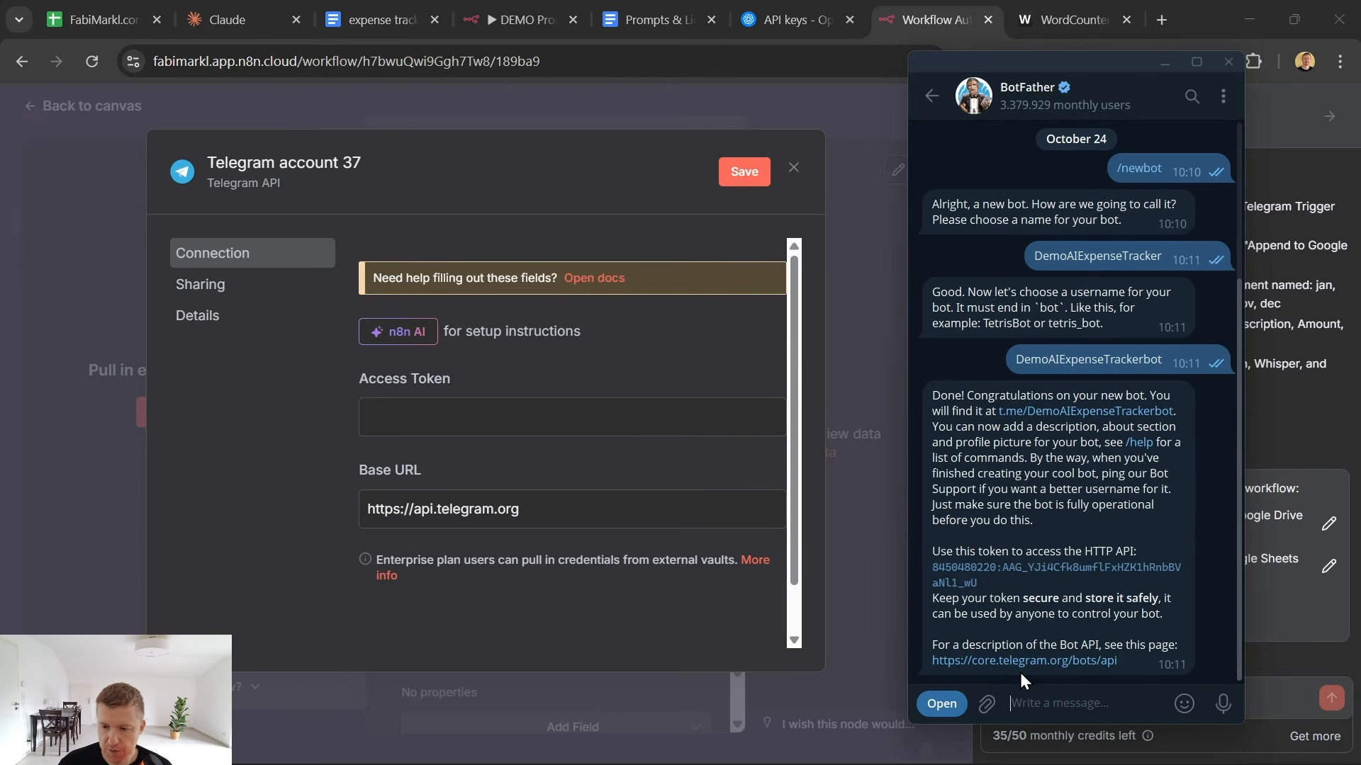
- Copy the bot's HTTP API token from BotFather and paste it into the Access Token field of the n8n Telegram credential
click(1003, 572)
click(488, 405)
key(ctrl+v)
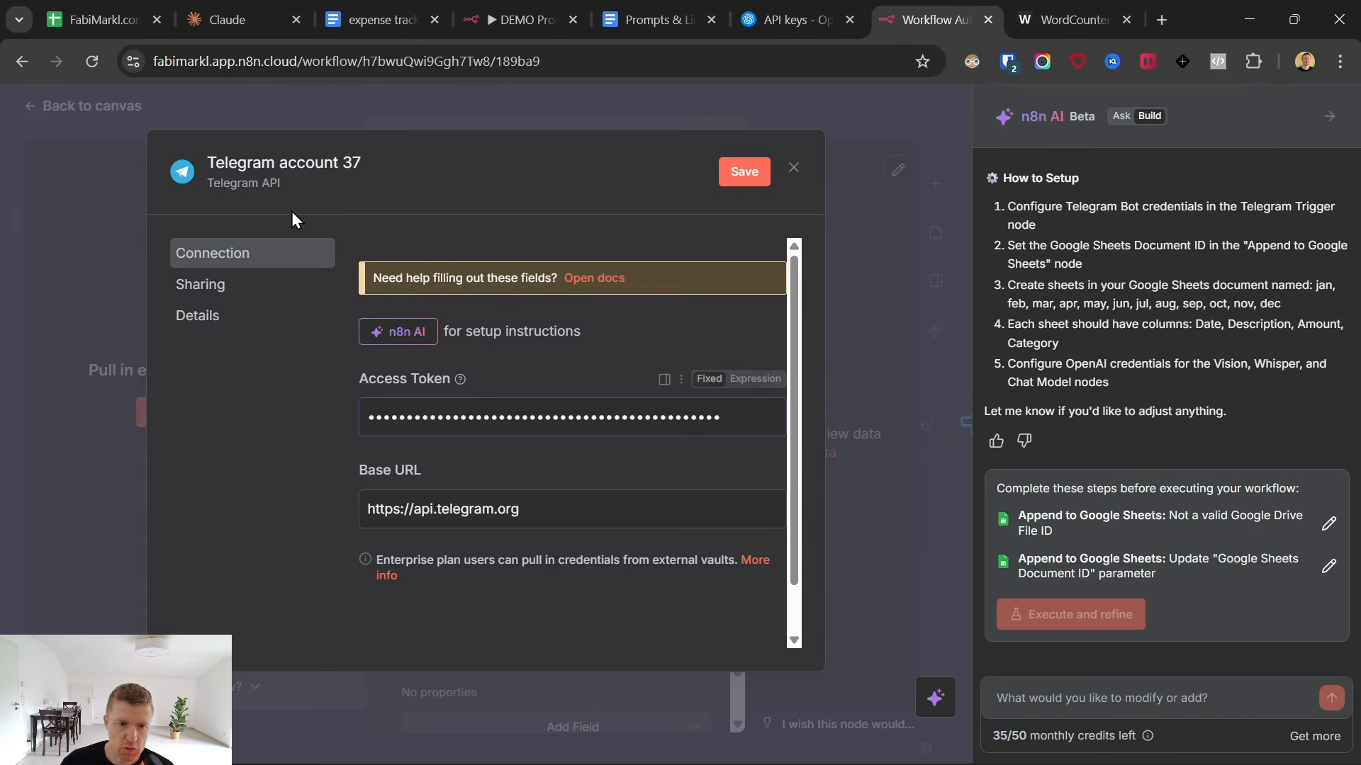
- Name the Telegram credential "demo expense tracker", save it and close the credential dialog
click(290, 161)
text(d)
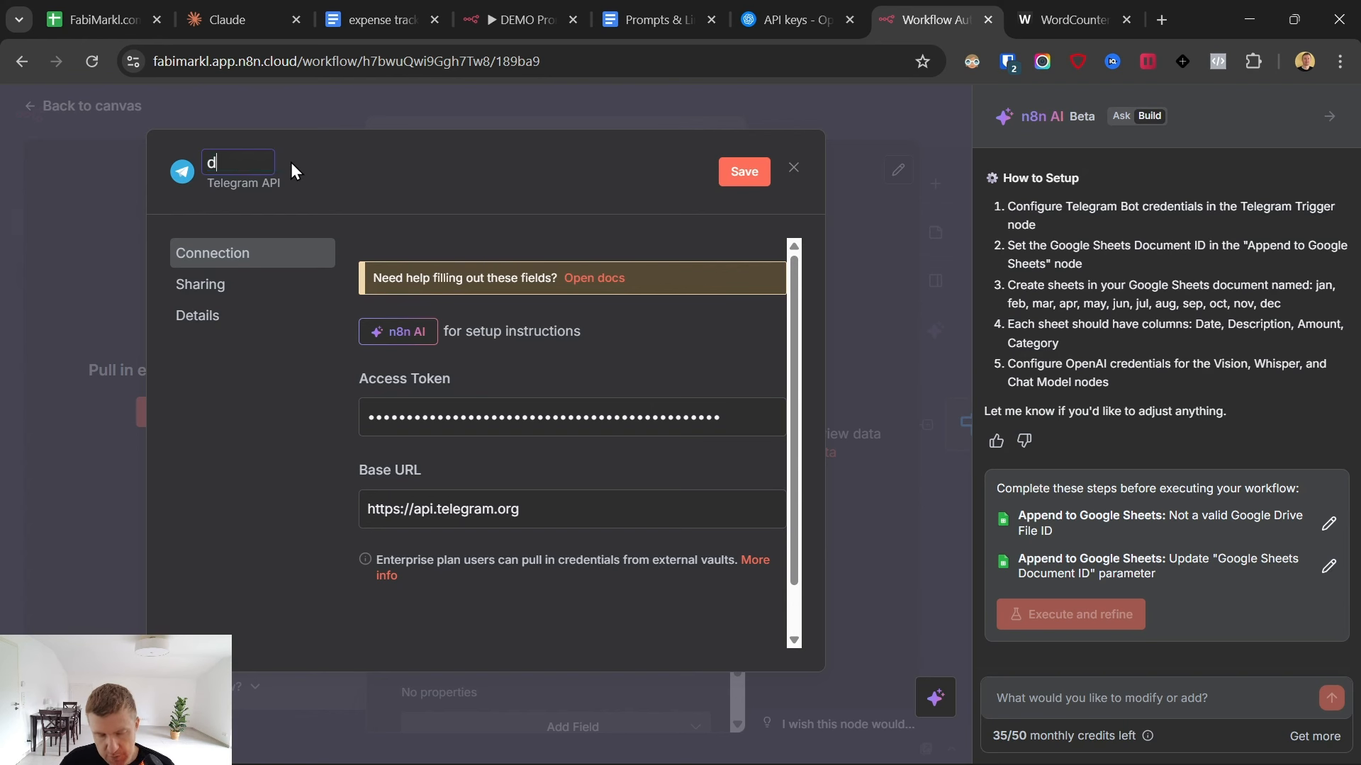
text(emo expense tr)
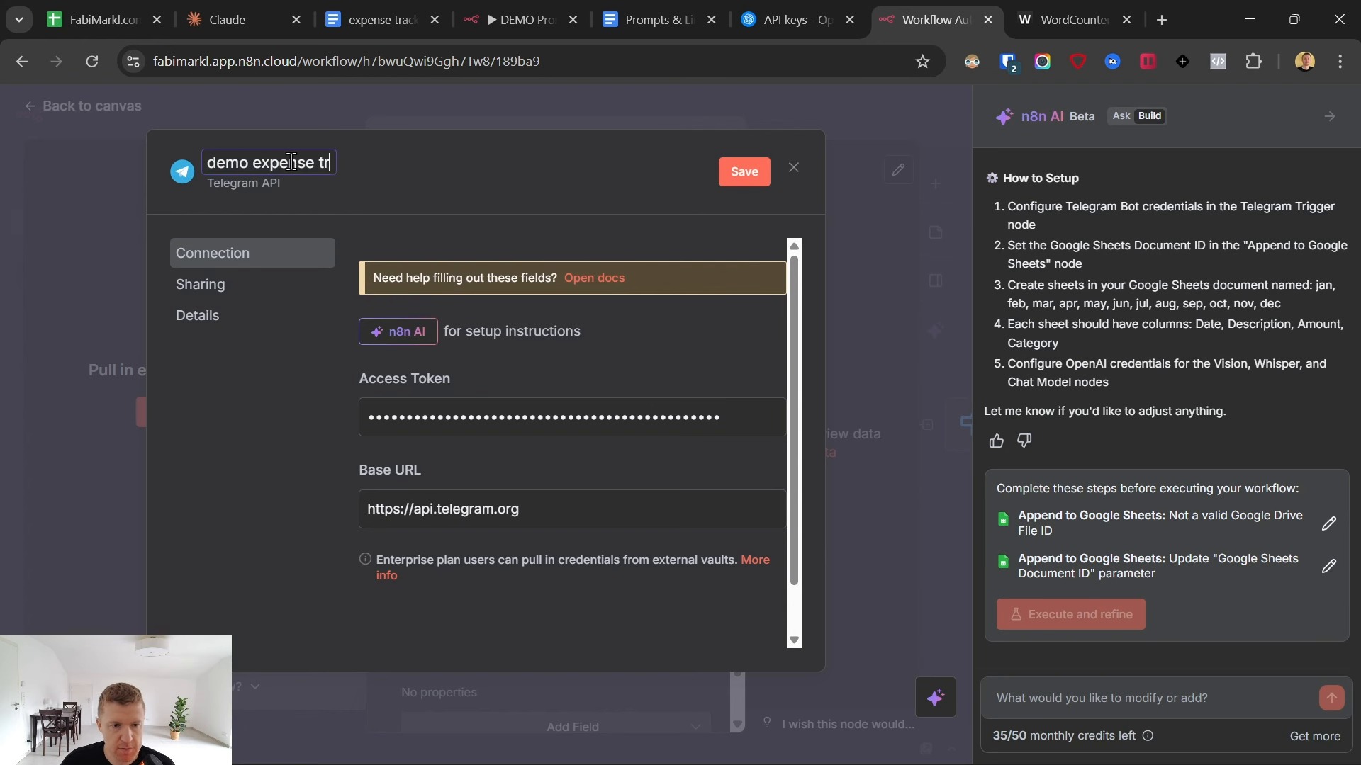
text(acker)
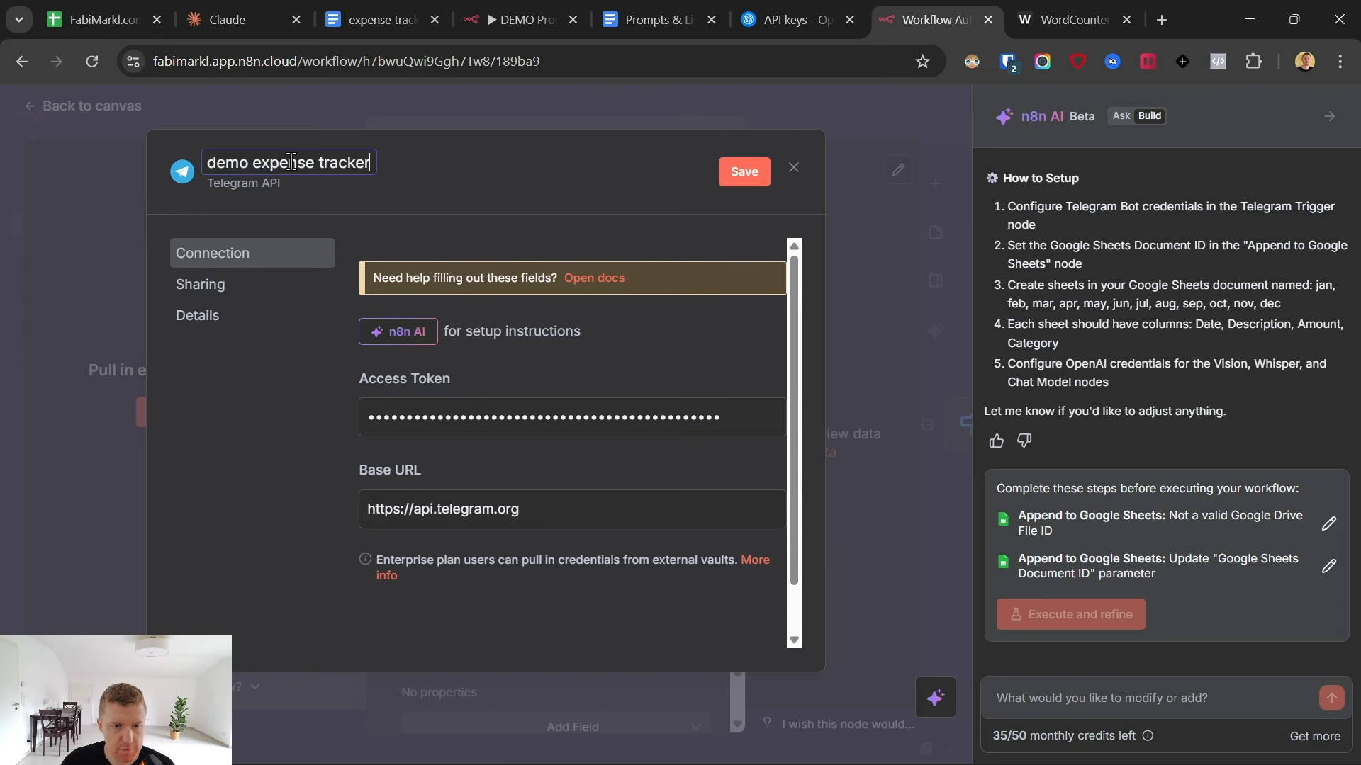
click(735, 170)
click(793, 171)
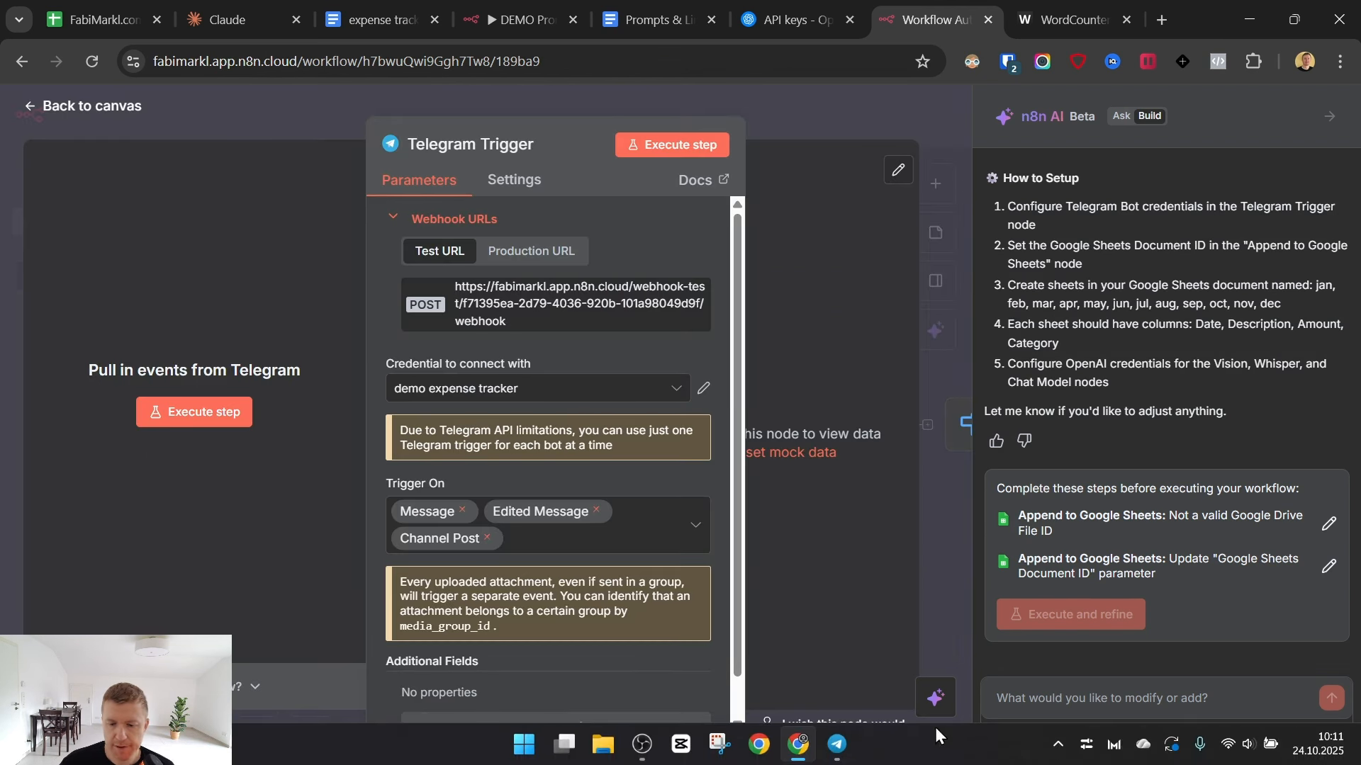
- Open the new DemoAIExpenseTracker bot's chat in Telegram, start the bot, and return to the n8n workflow canvas
click(837, 762)
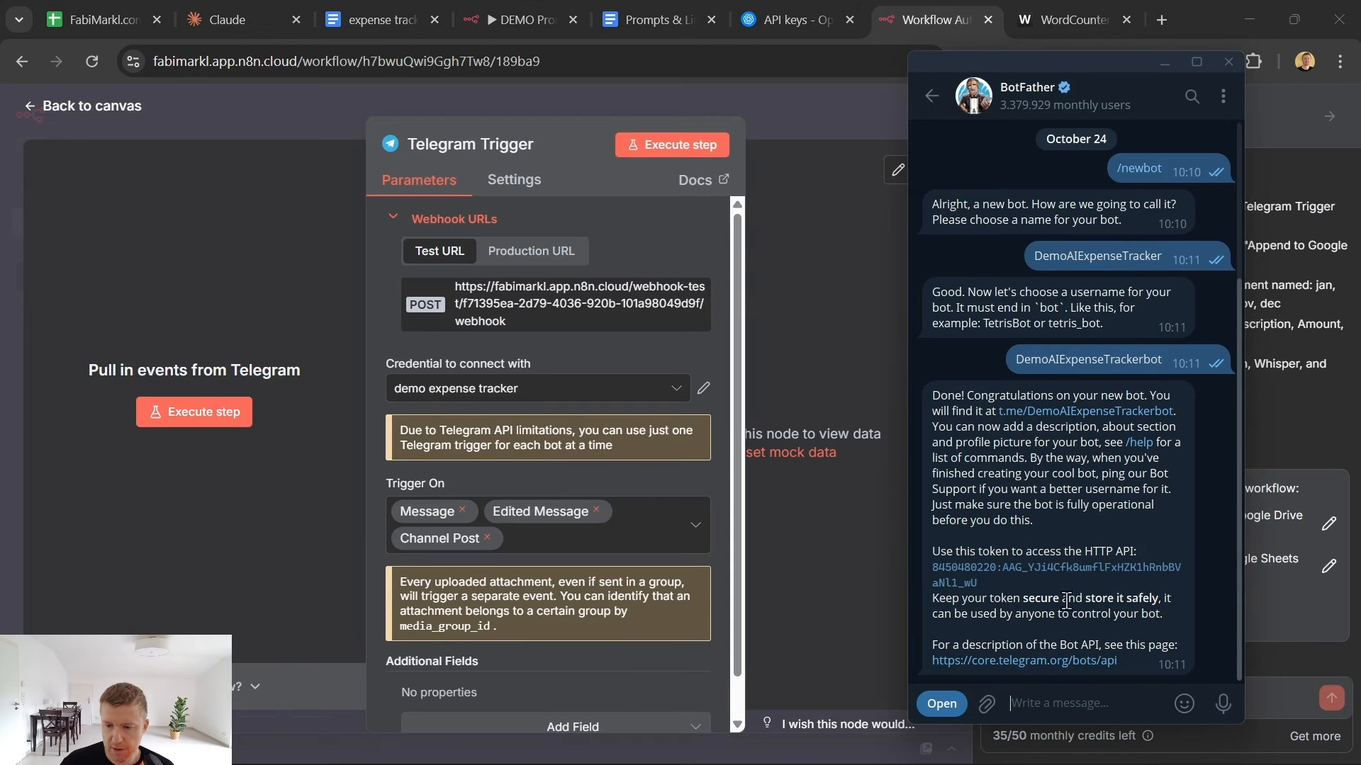
click(1083, 412)
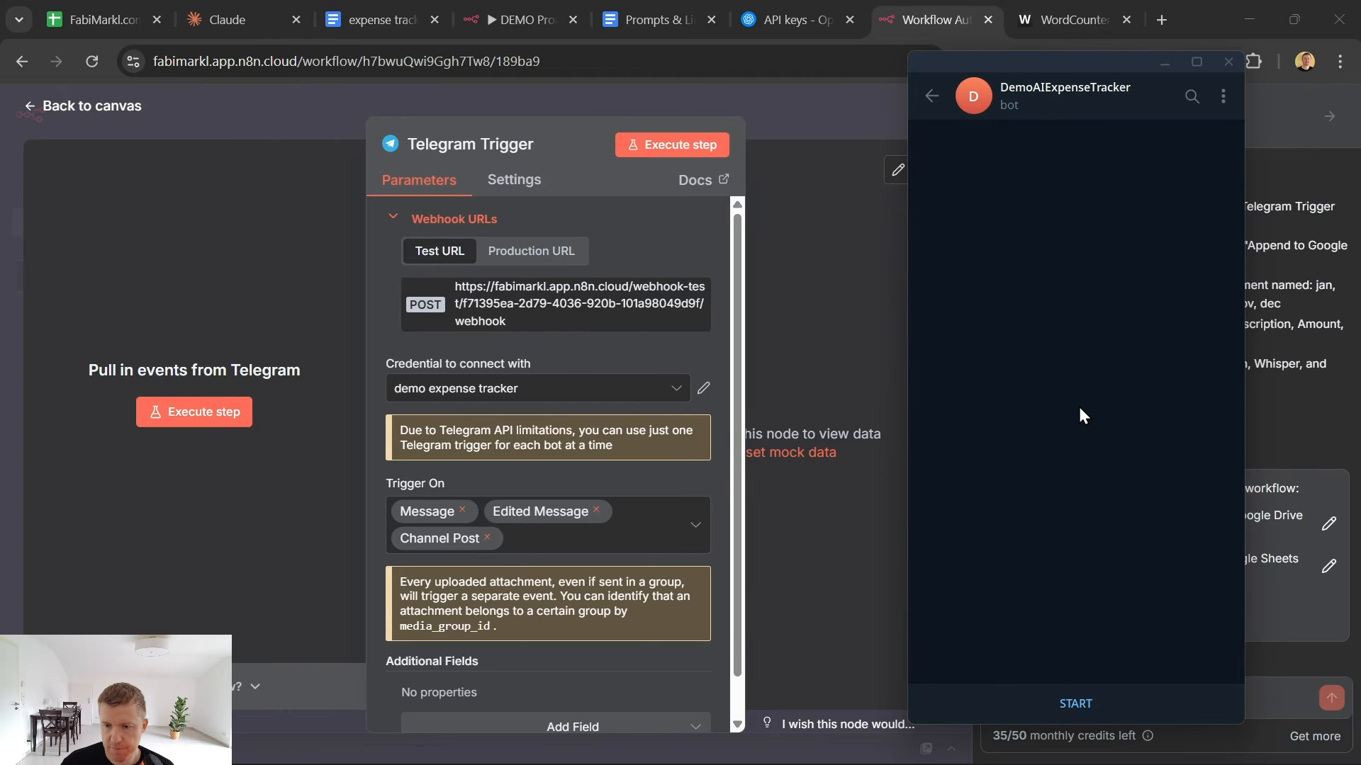
click(1072, 704)
click(643, 183)
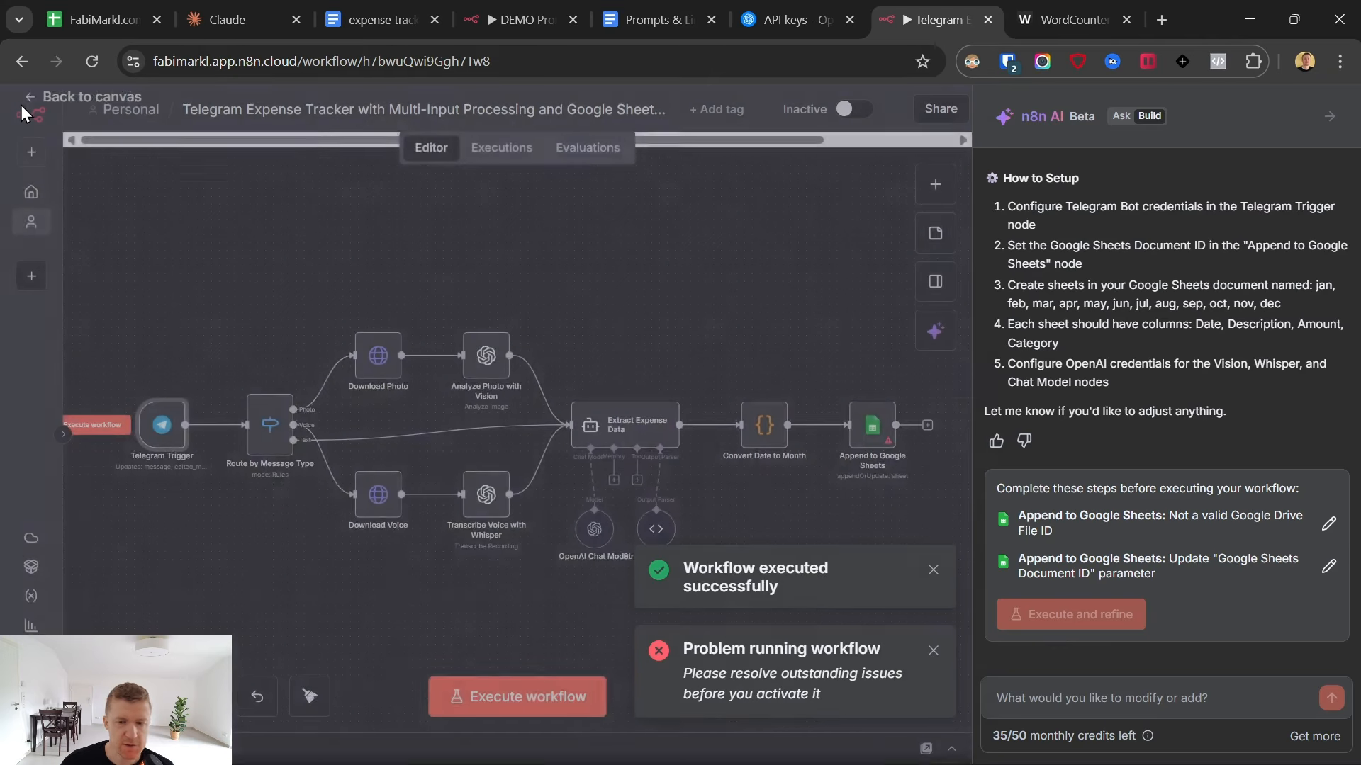
click(28, 106)
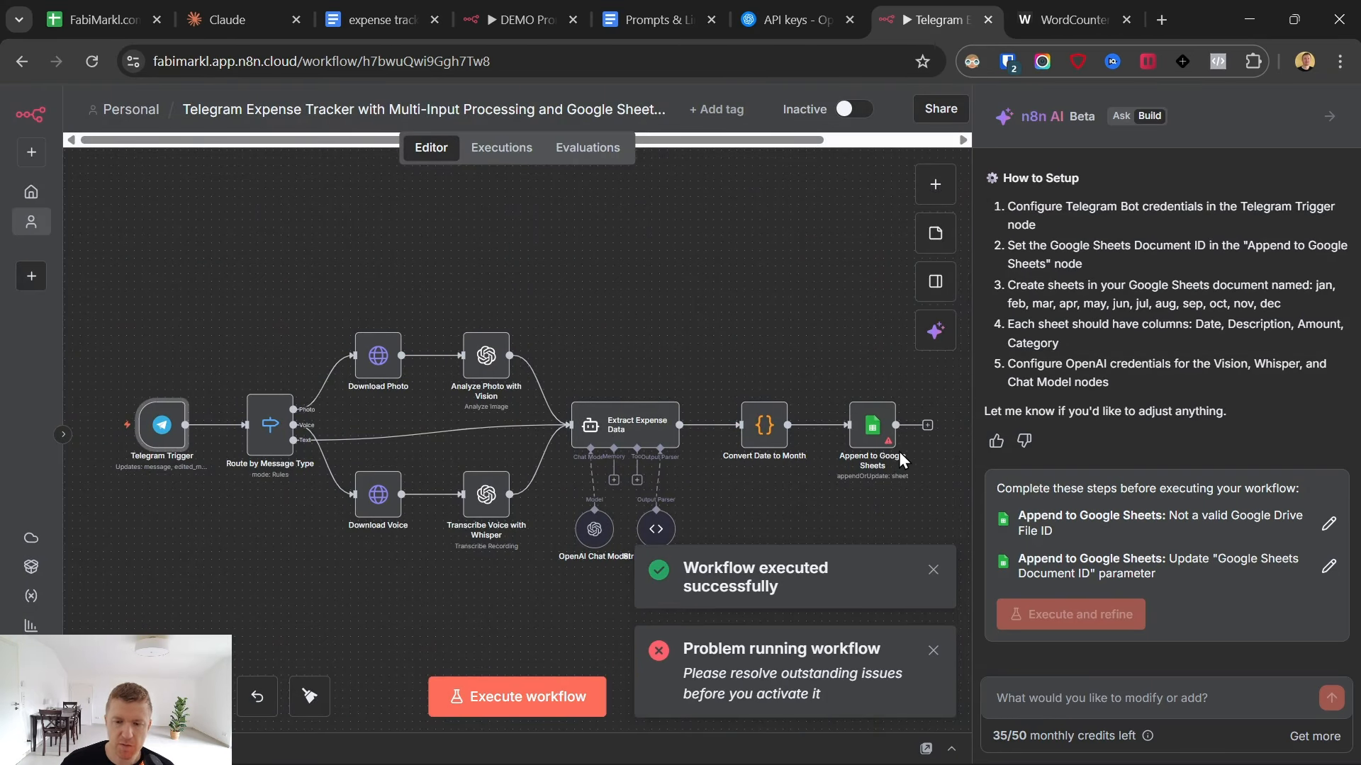
- Open the Append to Google Sheets node and check the available selection modes for its Document parameter
click(878, 434)
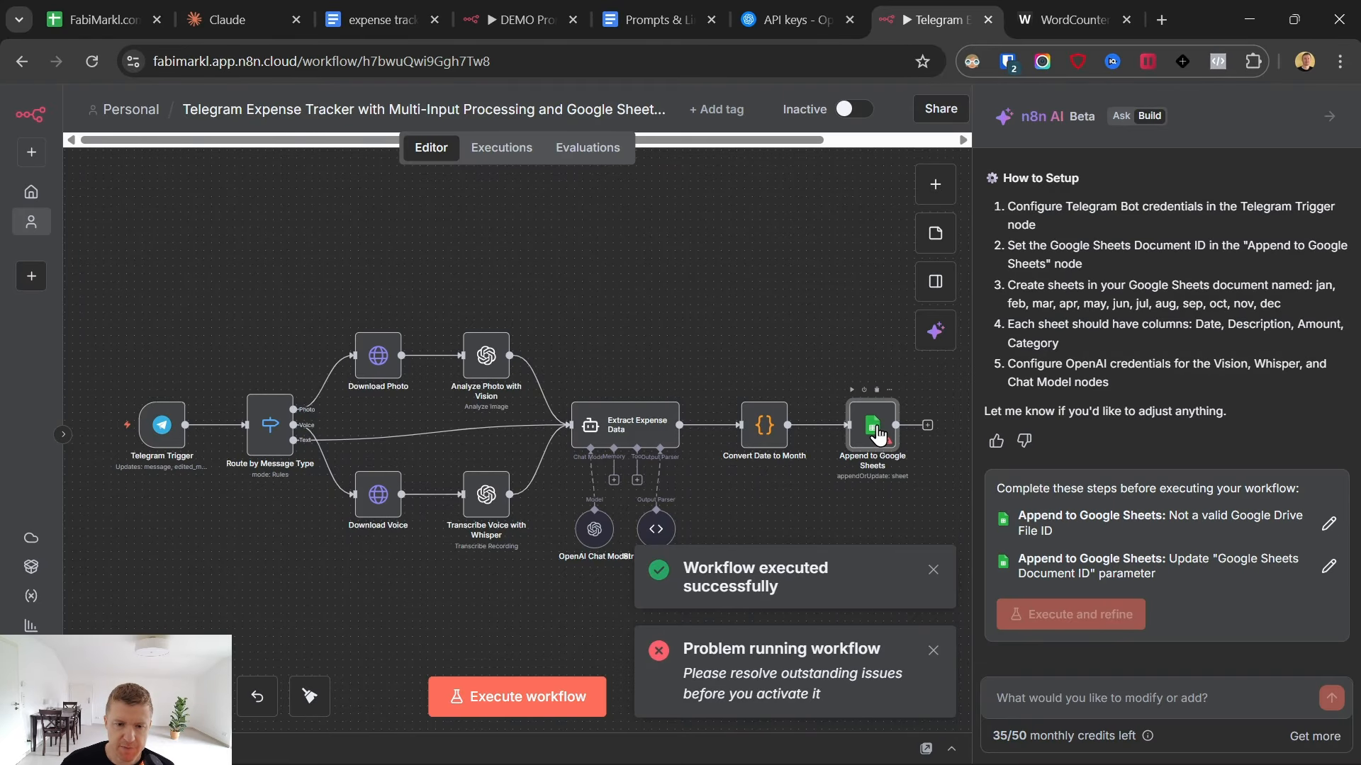
double_click(878, 432)
triple_click(480, 436)
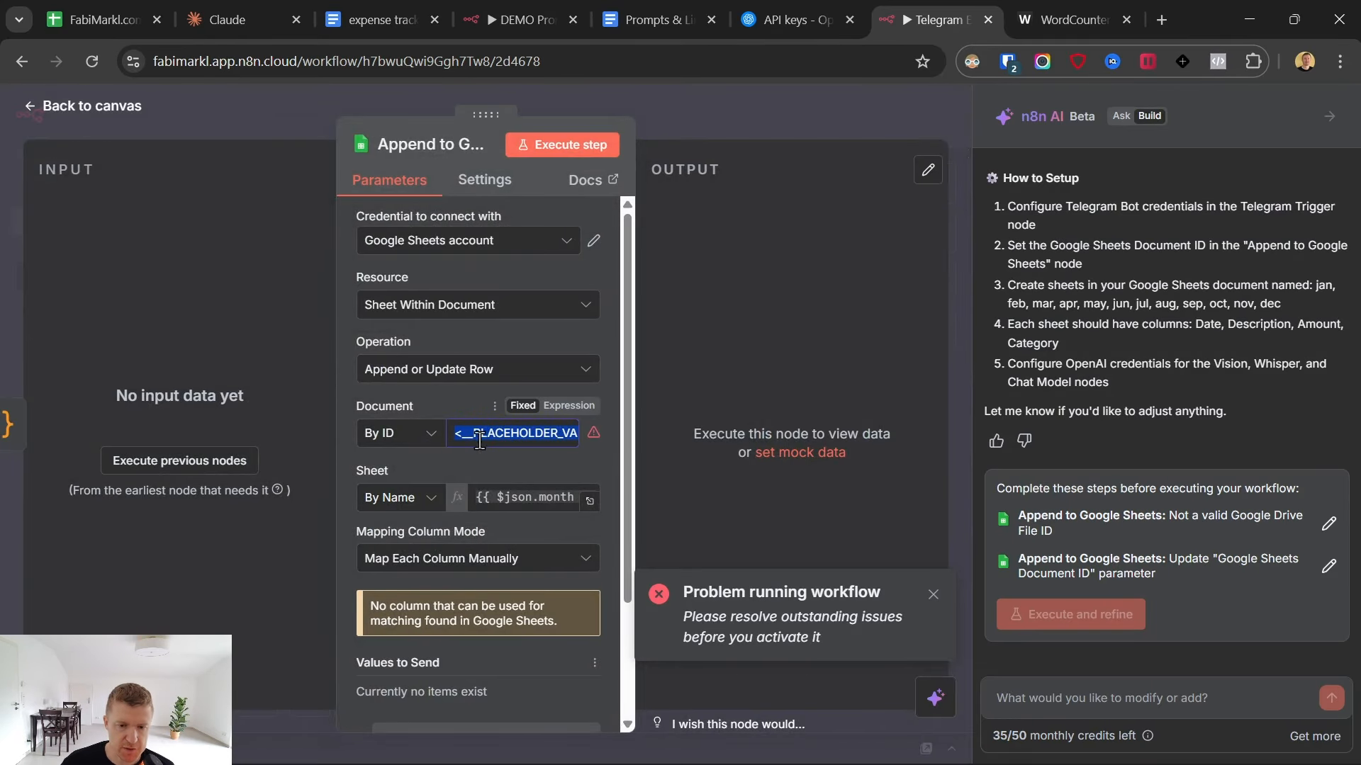
click(422, 439)
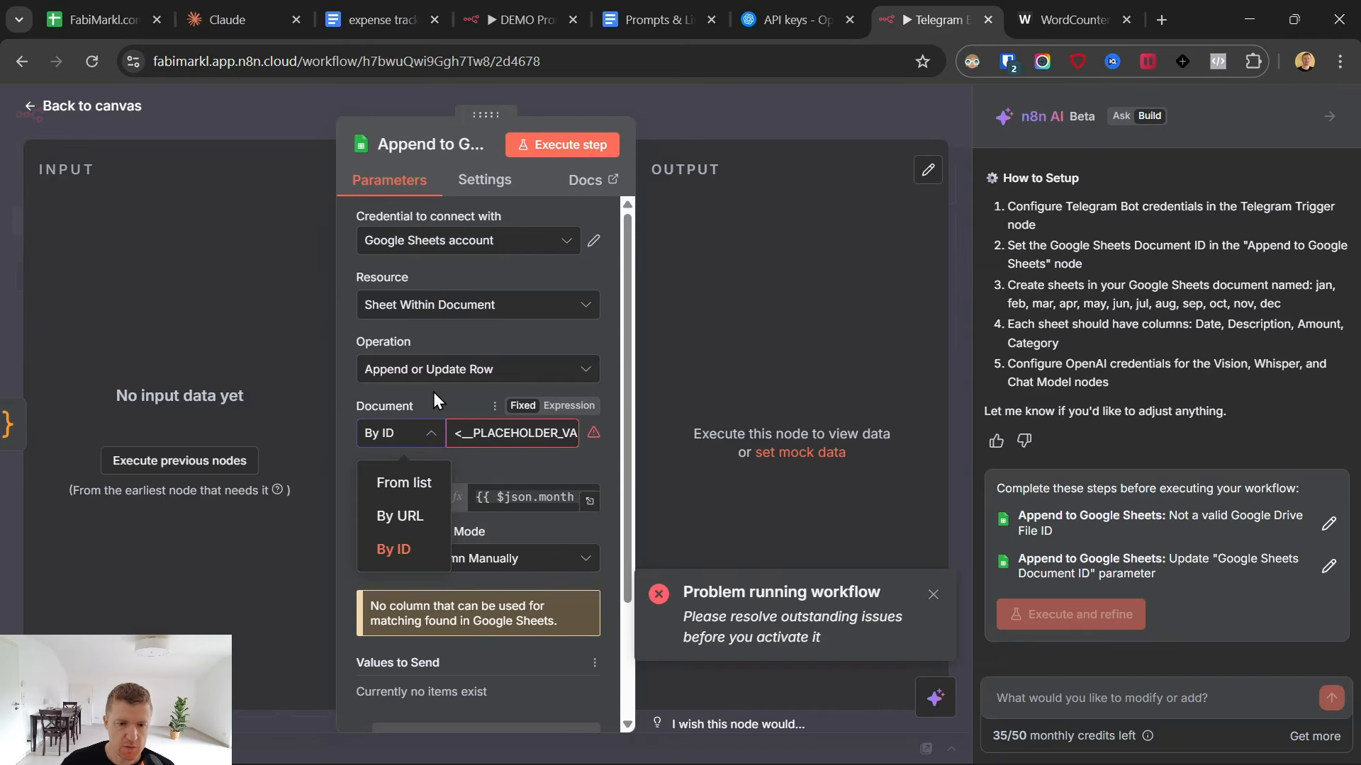
click(433, 396)
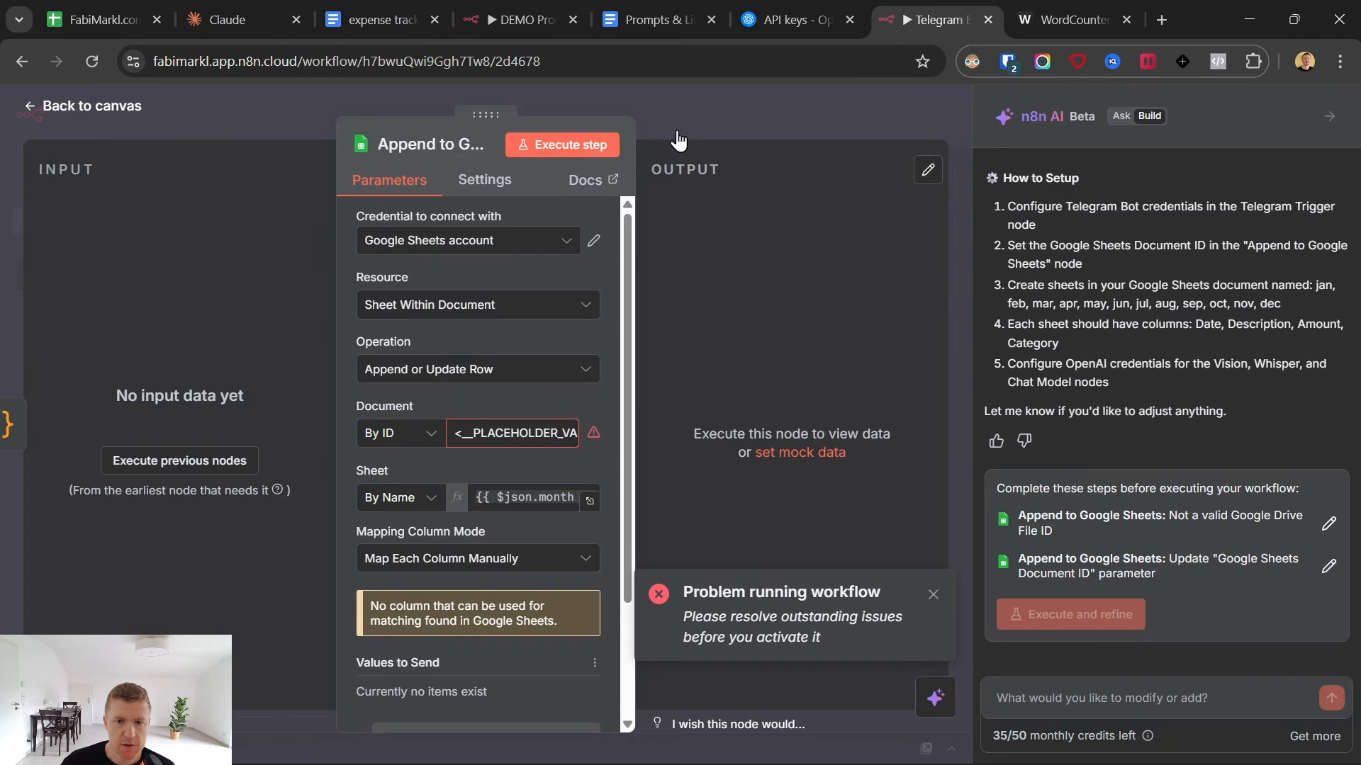
- Follow the Google Sheet template link in the Prompts & Links document and make a copy of the expense tracker spreadsheet
click(361, 3)
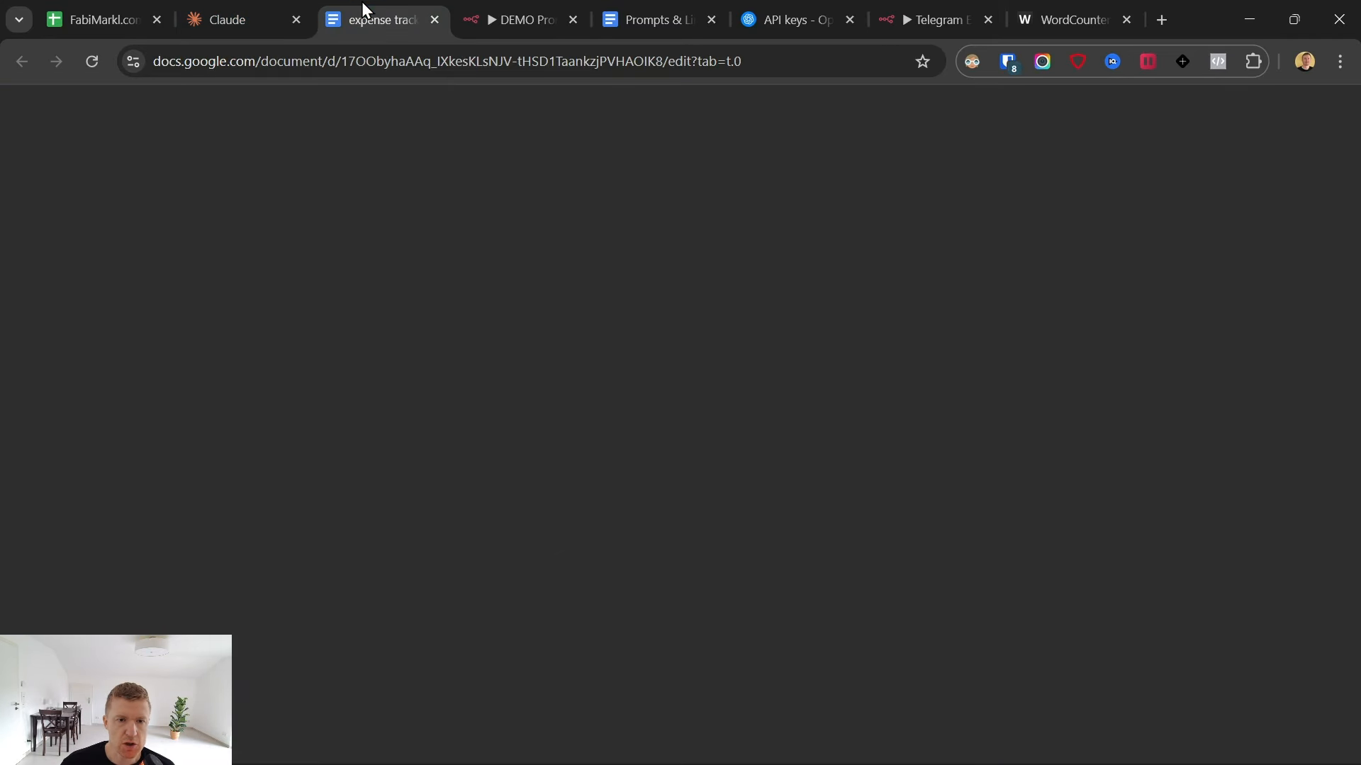
click(669, 4)
scroll(649, 400, up, 5)
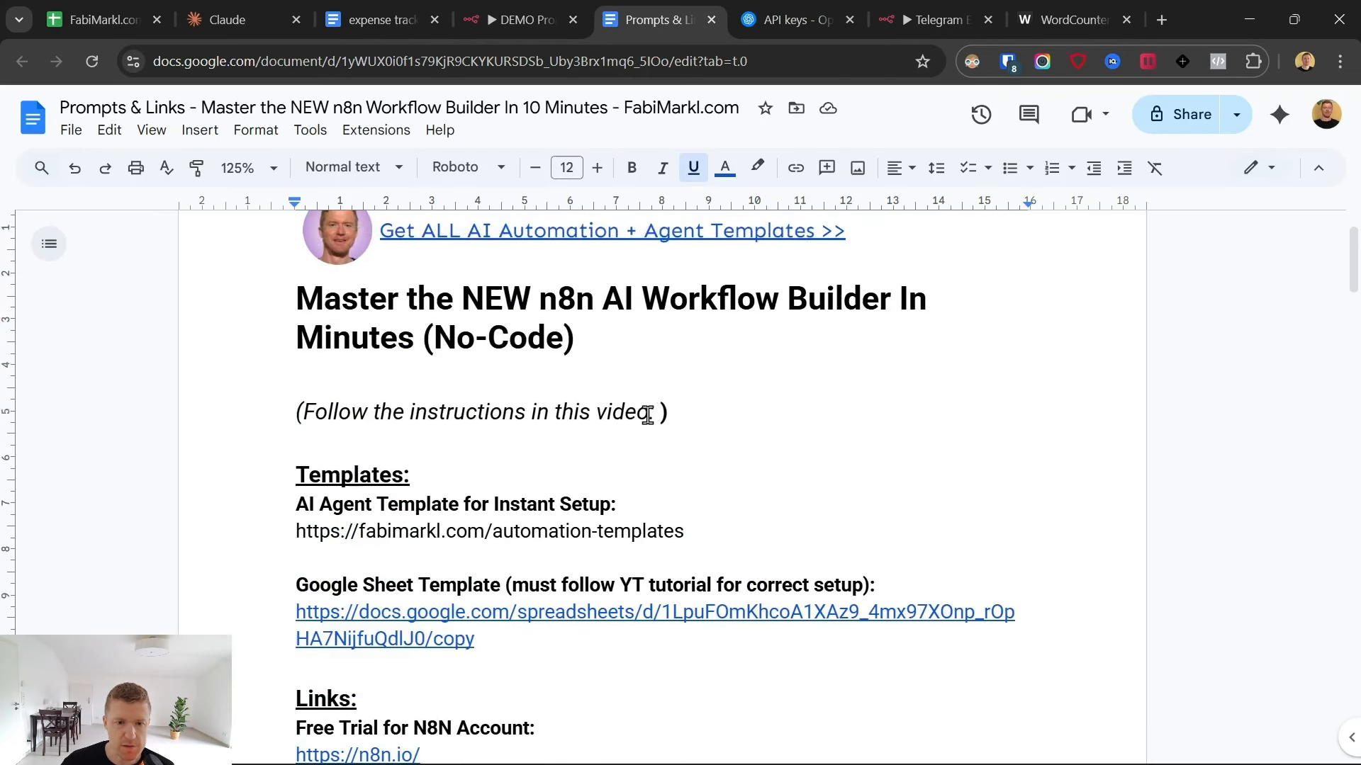
click(512, 613)
click(453, 672)
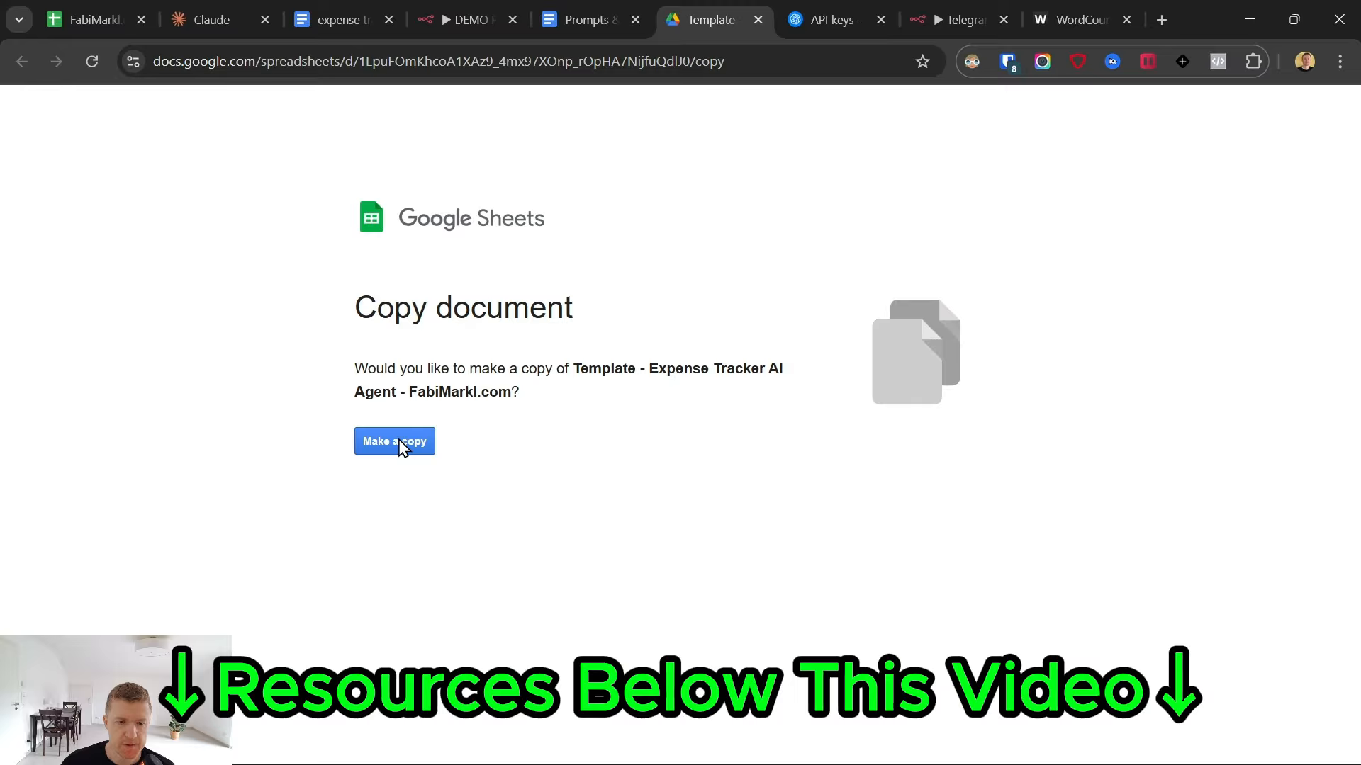
click(401, 447)
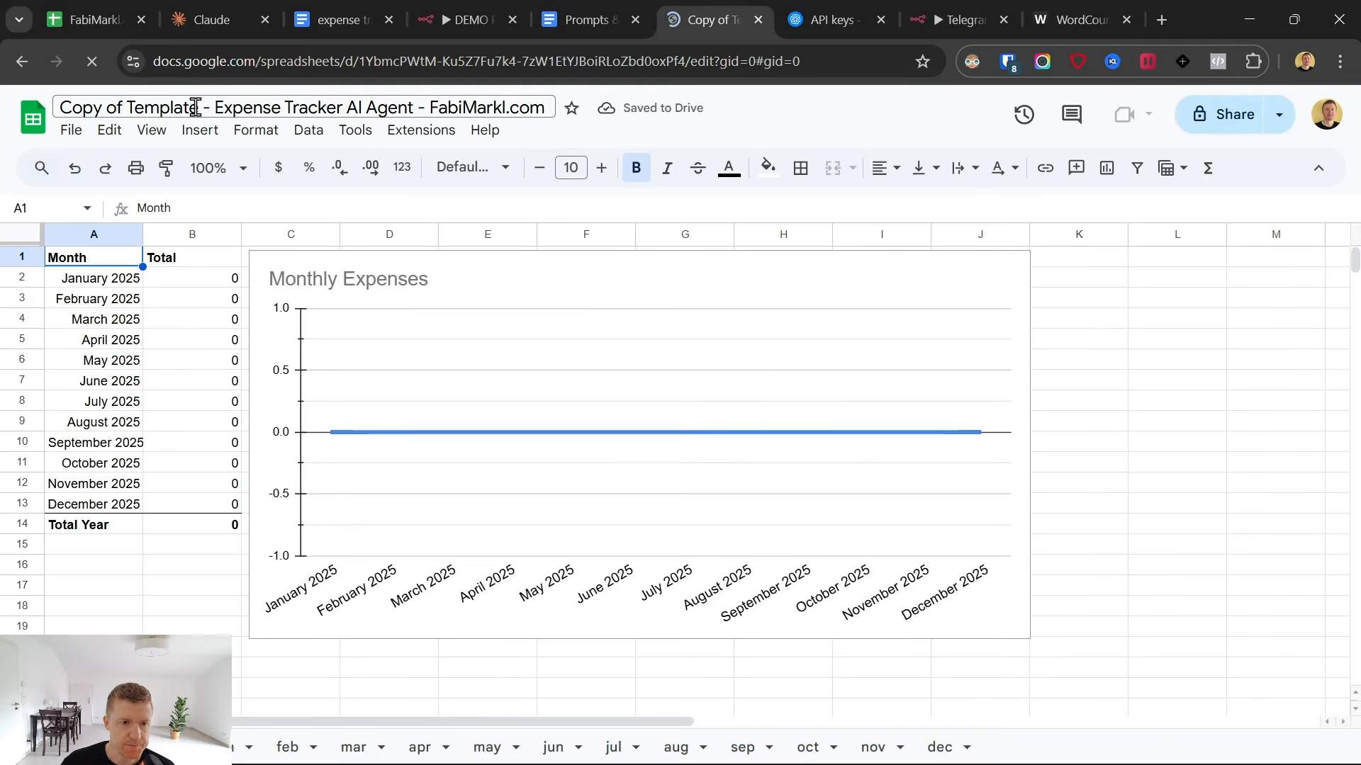
- Replace "Copy of Template" with "demo 24.10." in the copied spreadsheet's title, and close the API keys page
drag(199, 106, 58, 106)
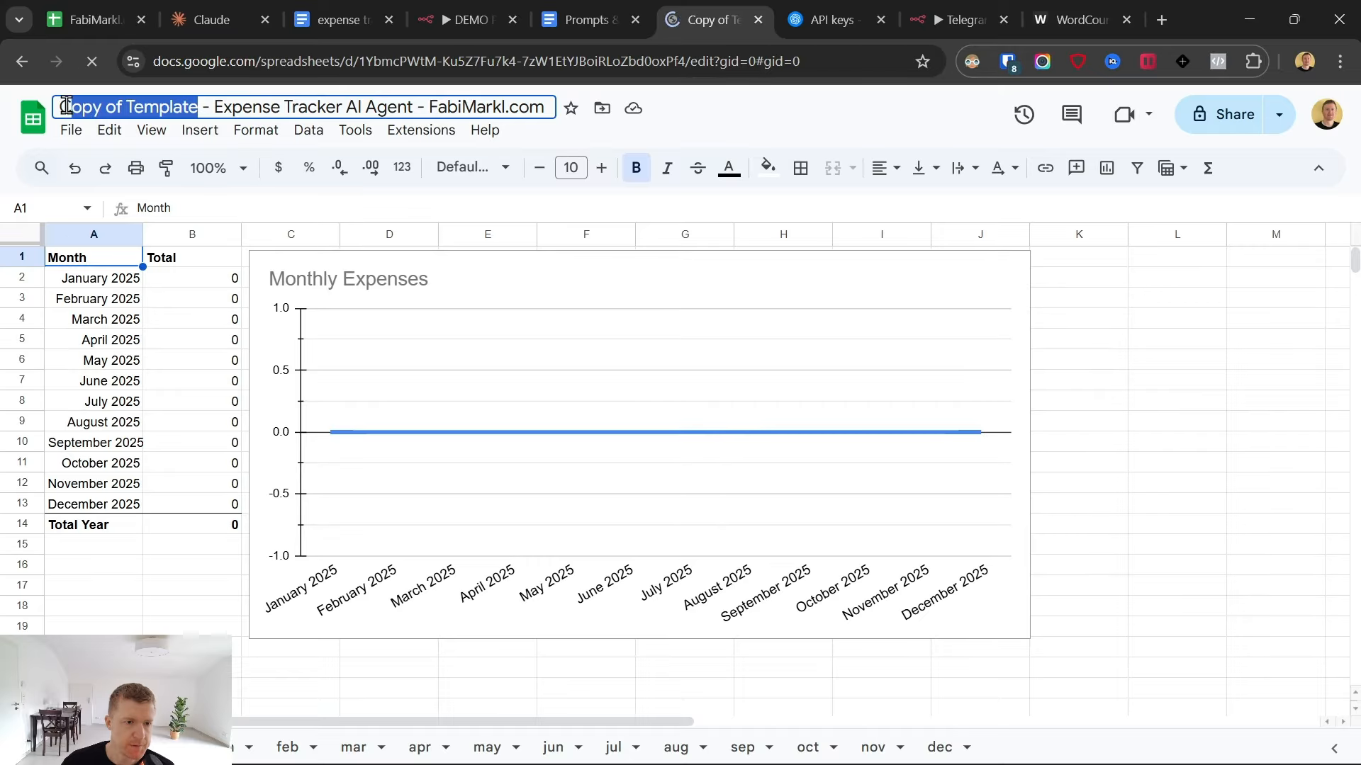
text(demo 24)
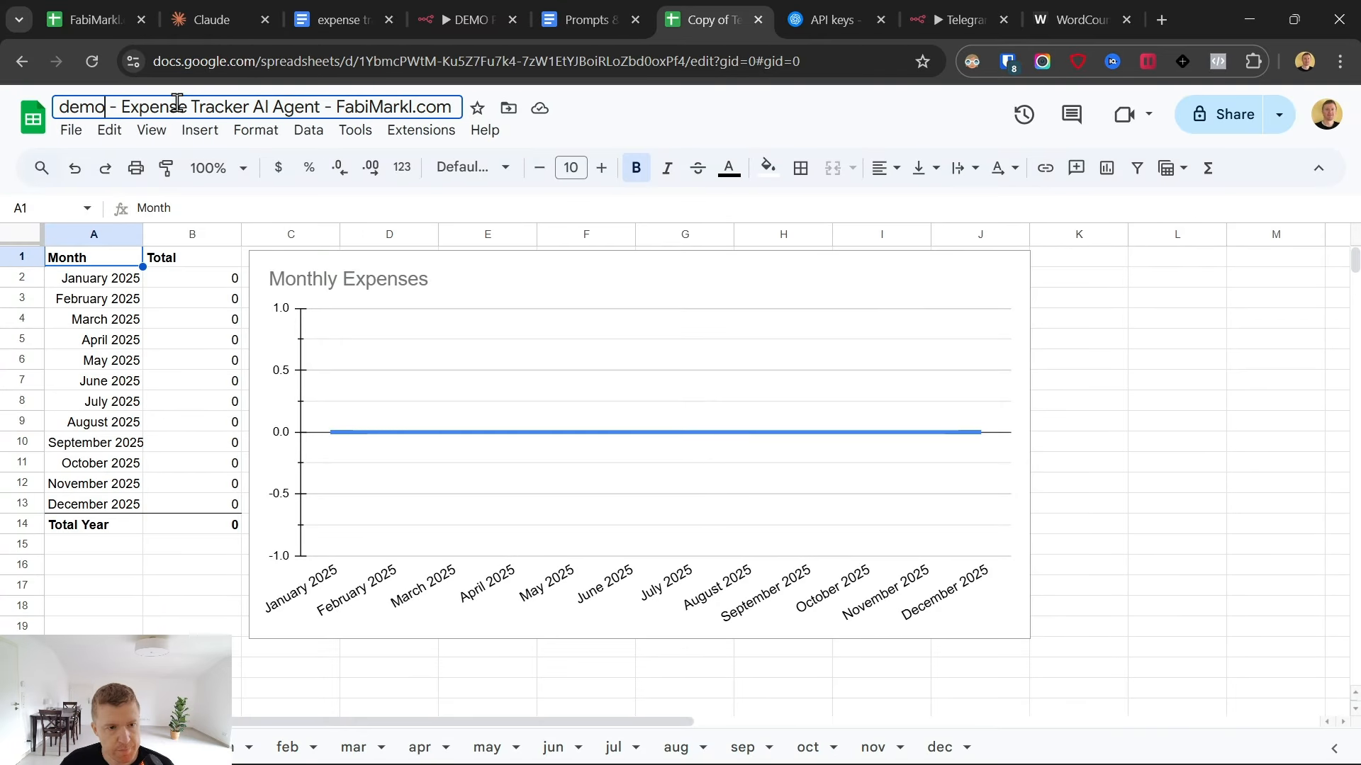
text(.10.)
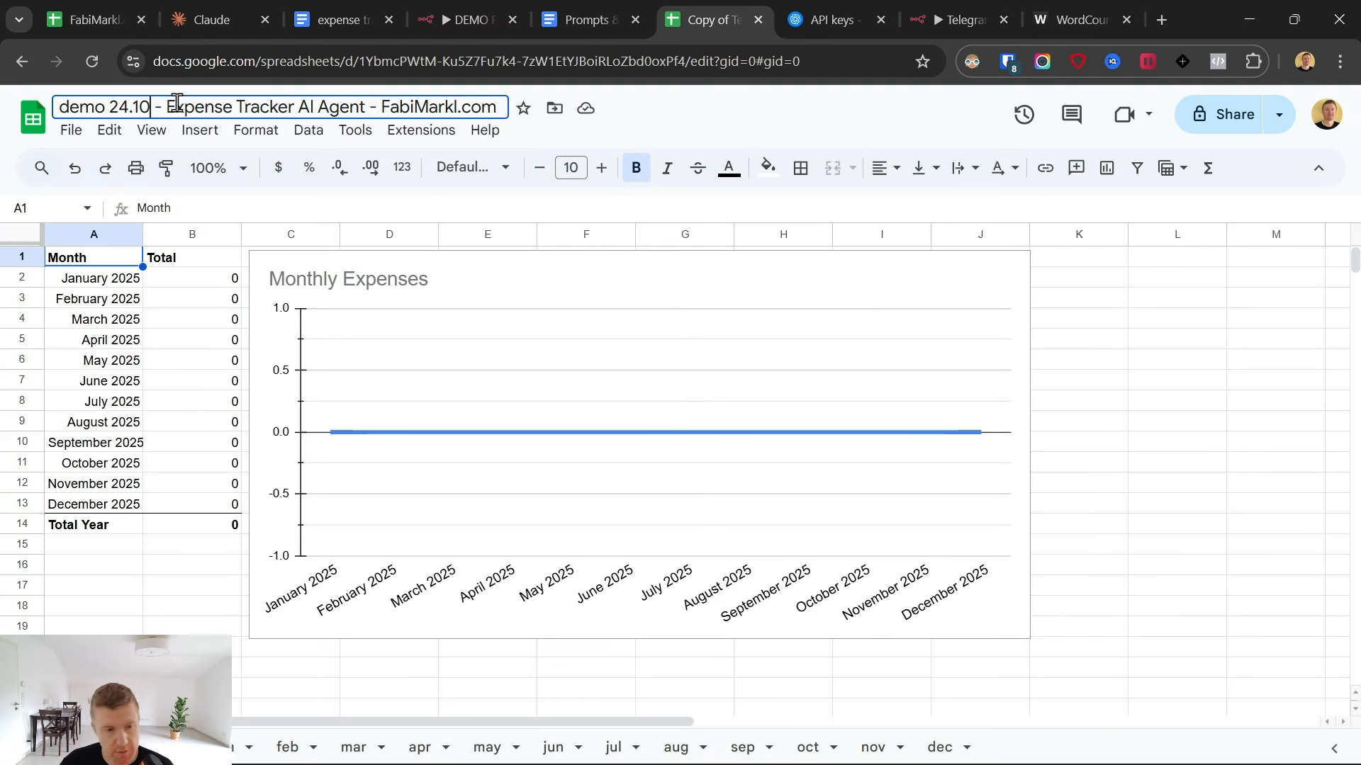
click(1176, 339)
click(882, 19)
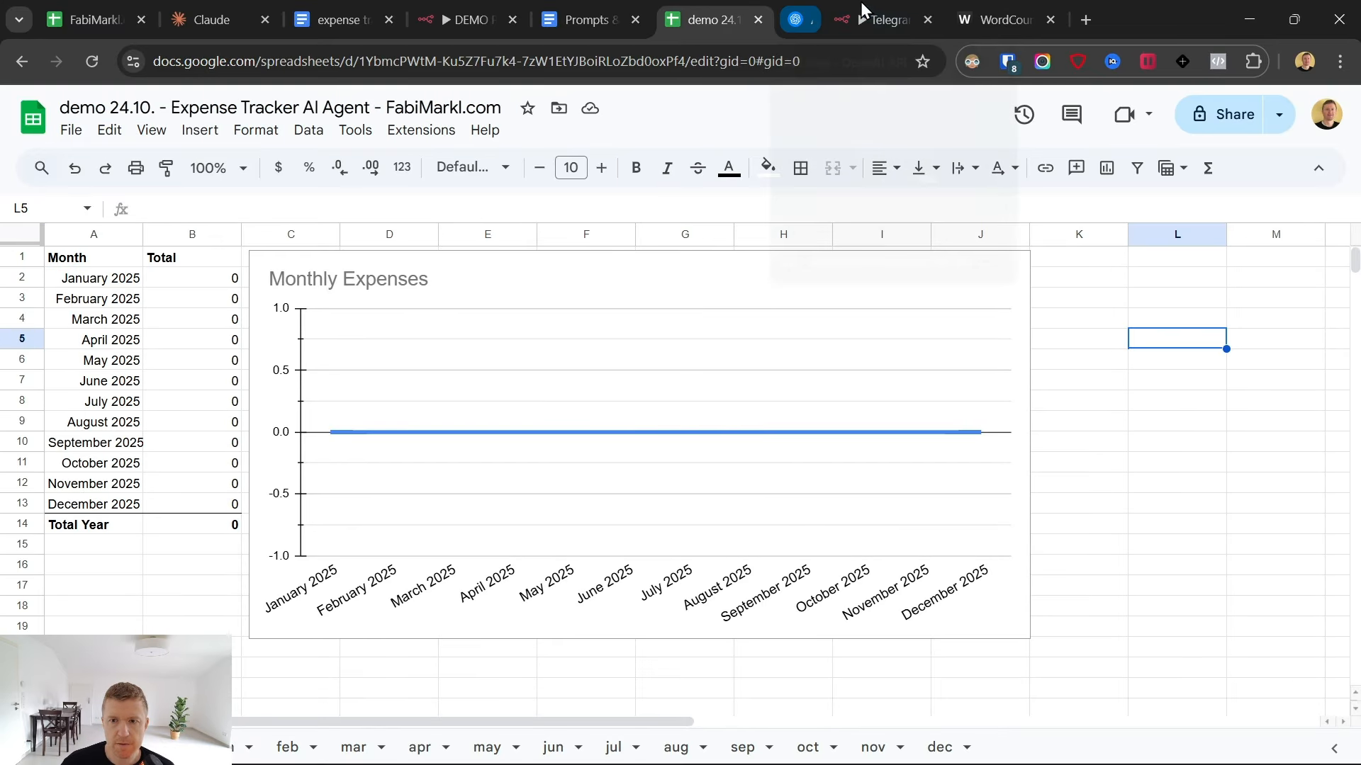
- Back in n8n, create a new Google Sheets credential for the Append to Google Sheets node by signing in with a Google account
click(860, 3)
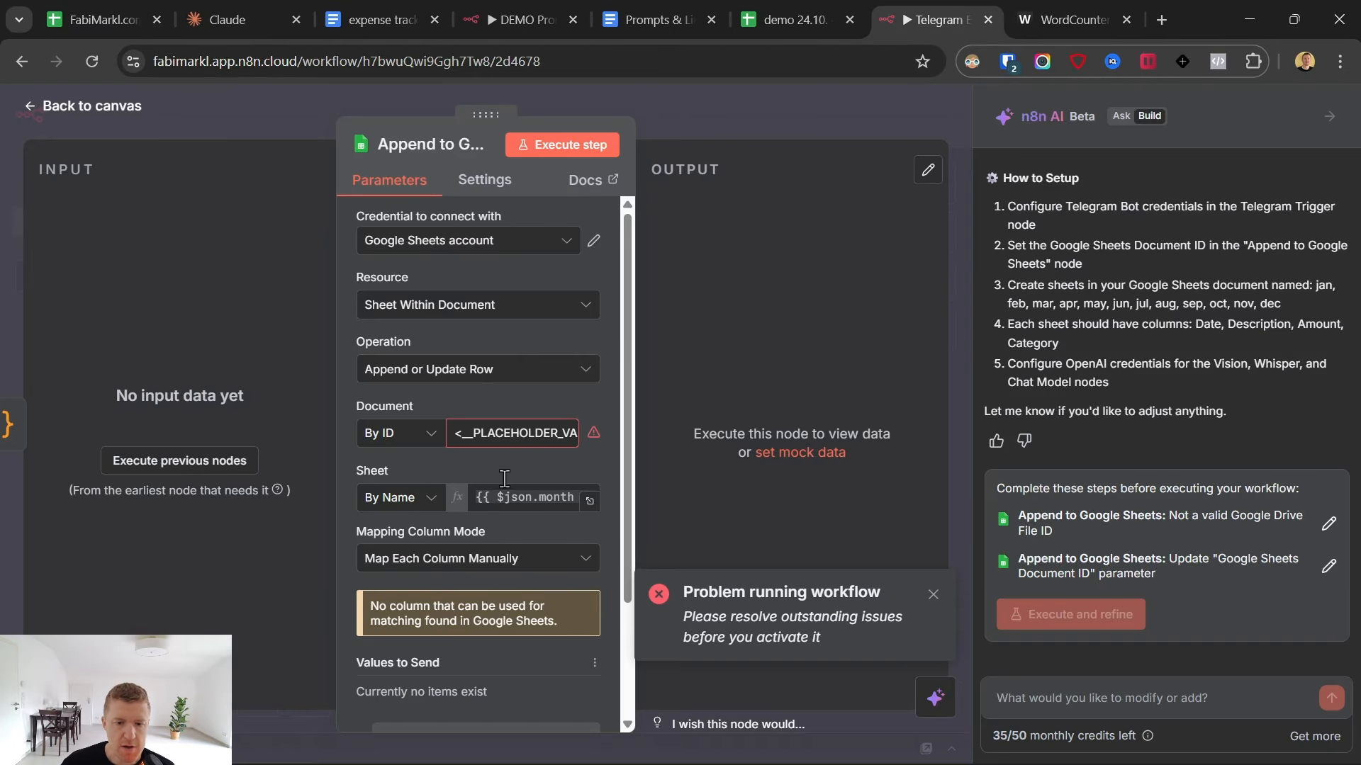
click(460, 240)
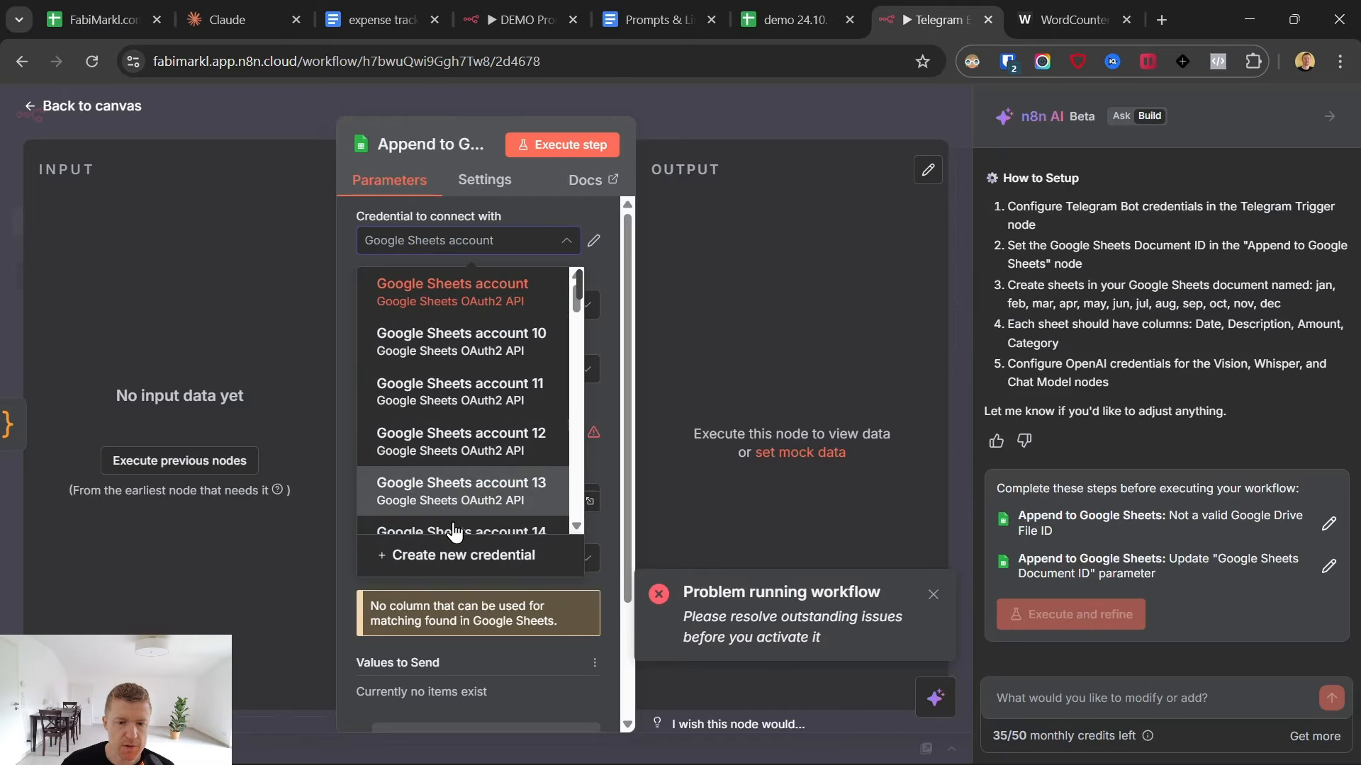
click(445, 567)
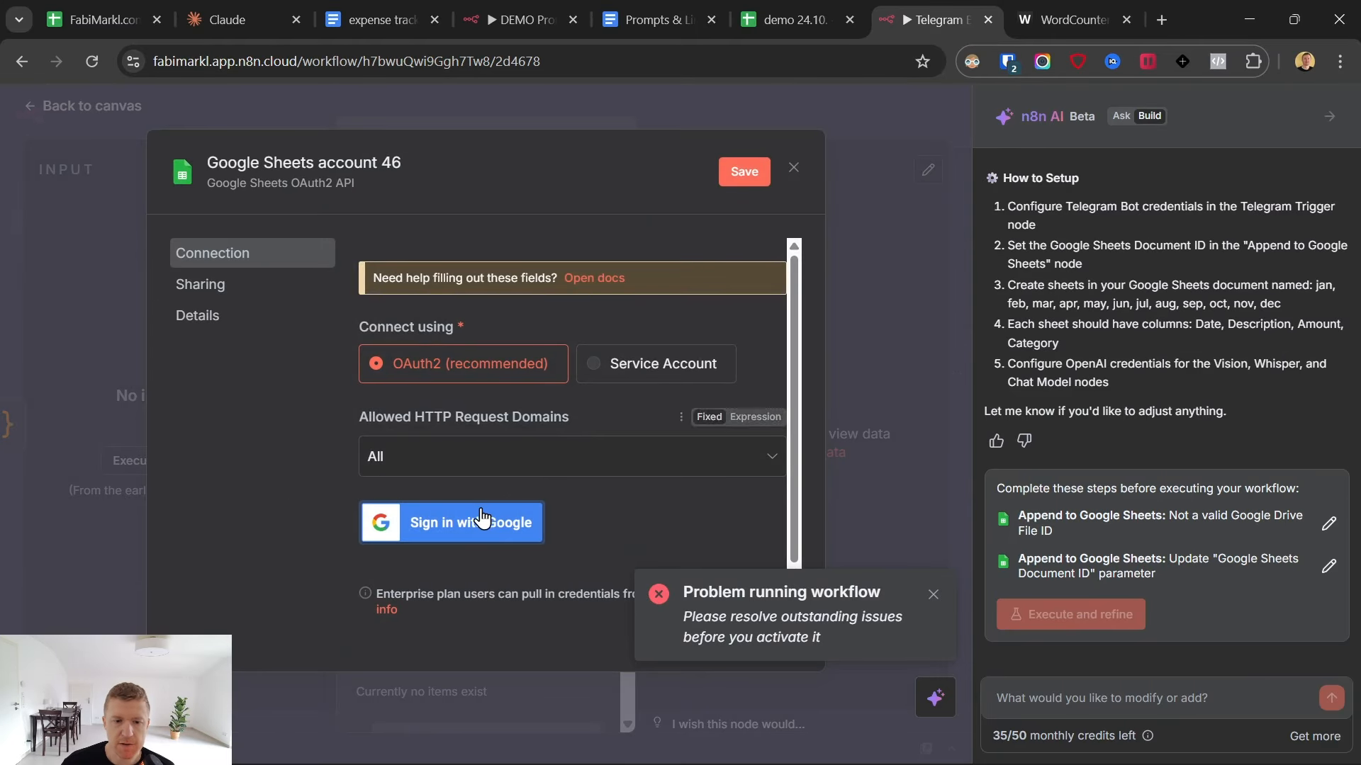
click(475, 533)
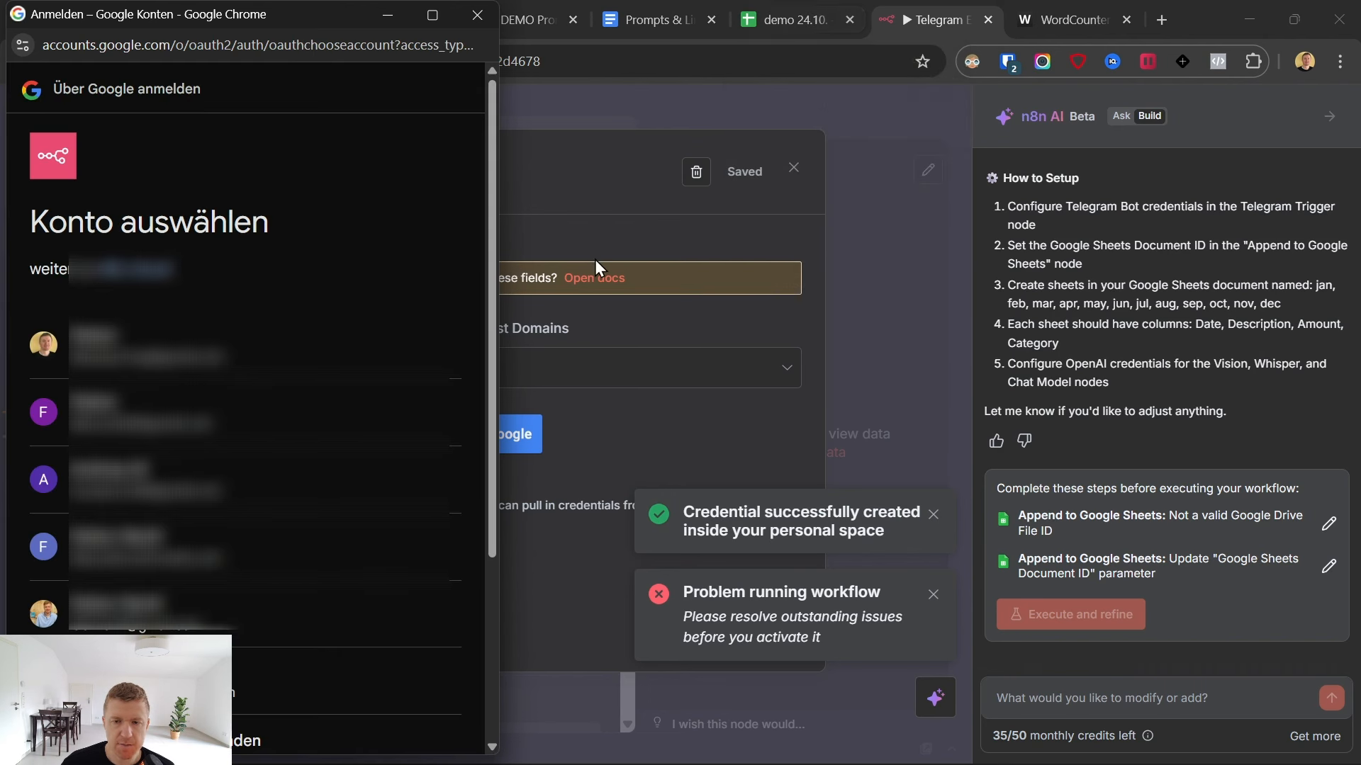
click(282, 371)
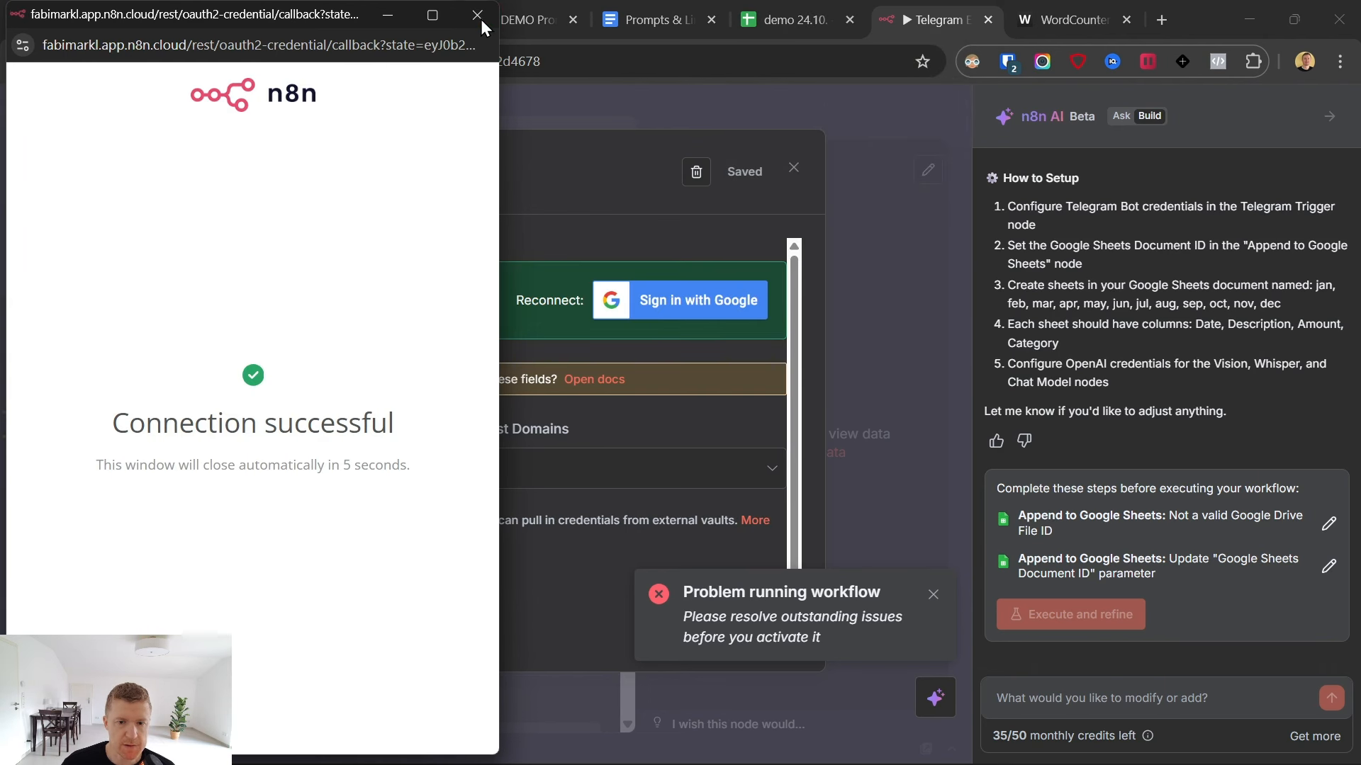
click(479, 17)
click(793, 167)
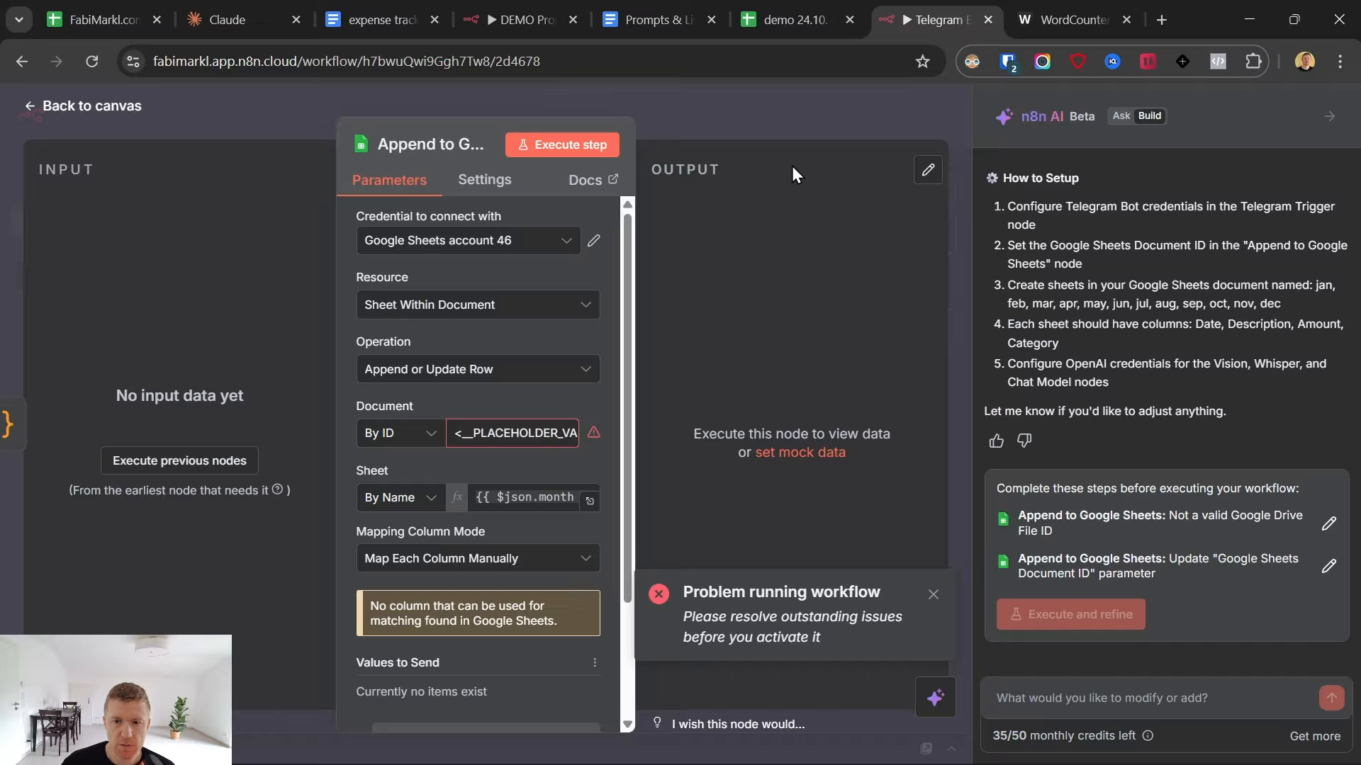
- Set the node's Document to the "demo 24.10." expense tracker spreadsheet using From list, and close the node
double_click(512, 434)
click(403, 443)
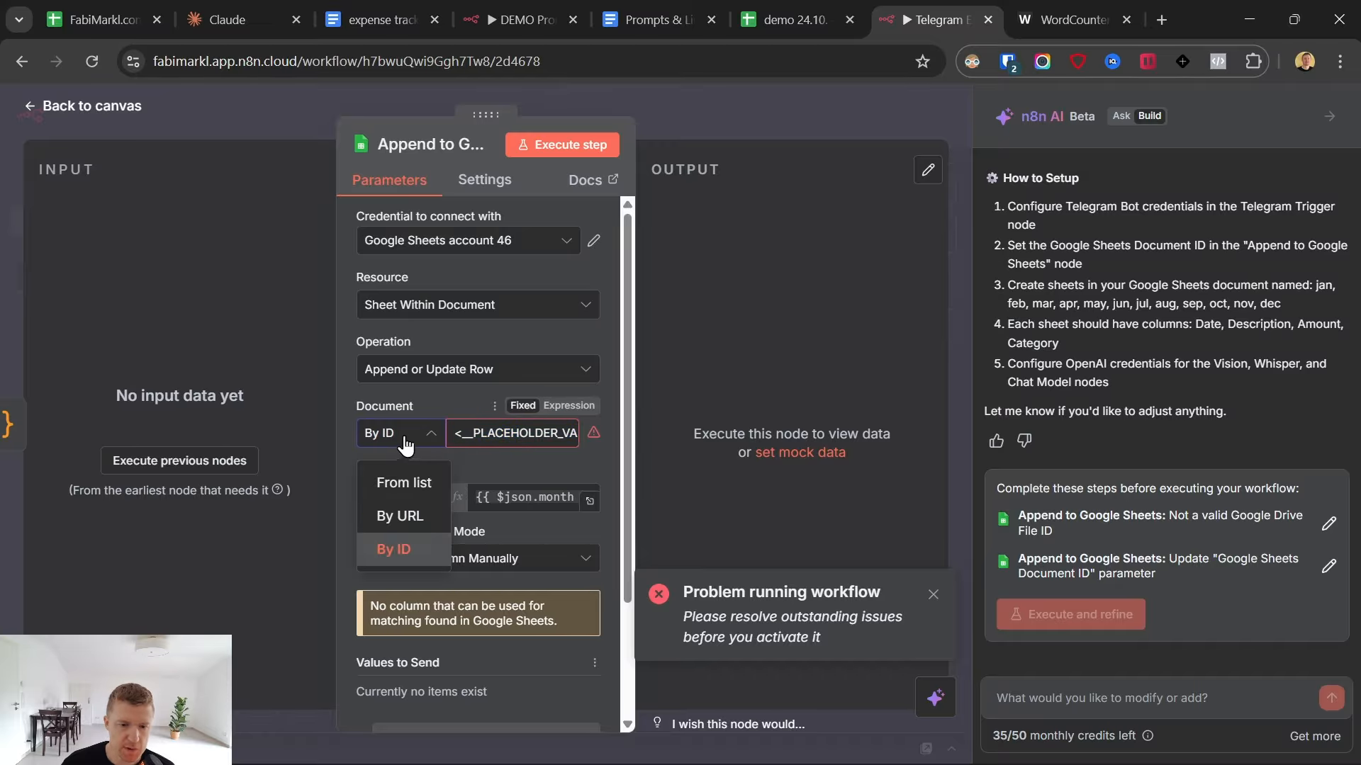
click(398, 488)
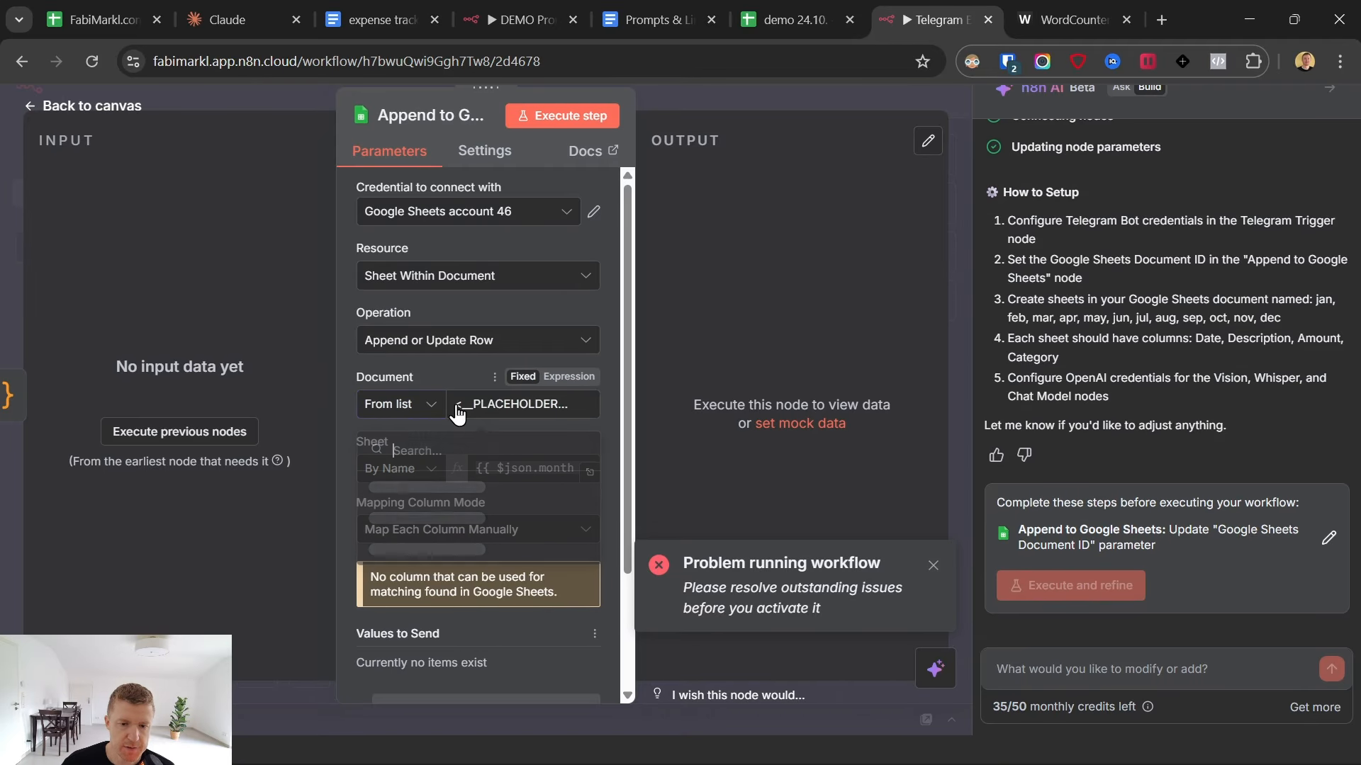
click(378, 494)
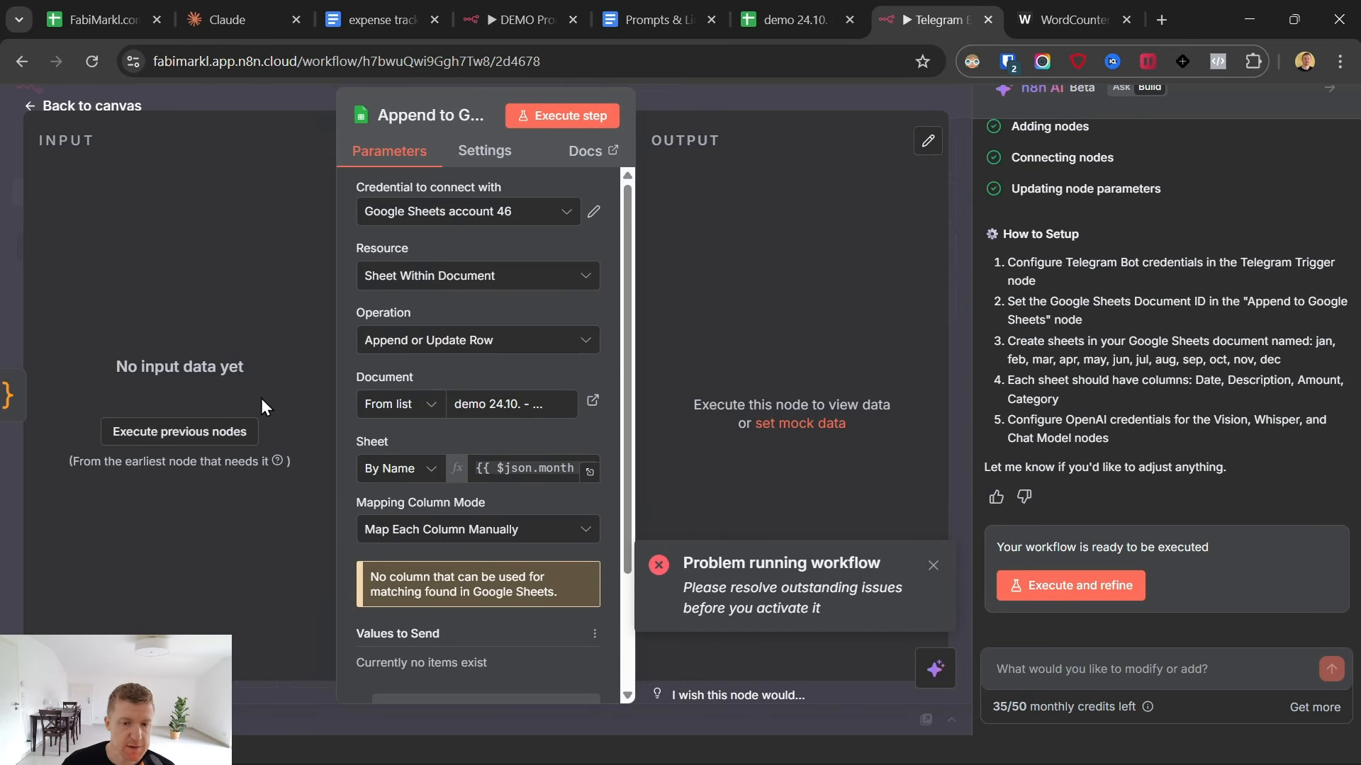
key(Escape)
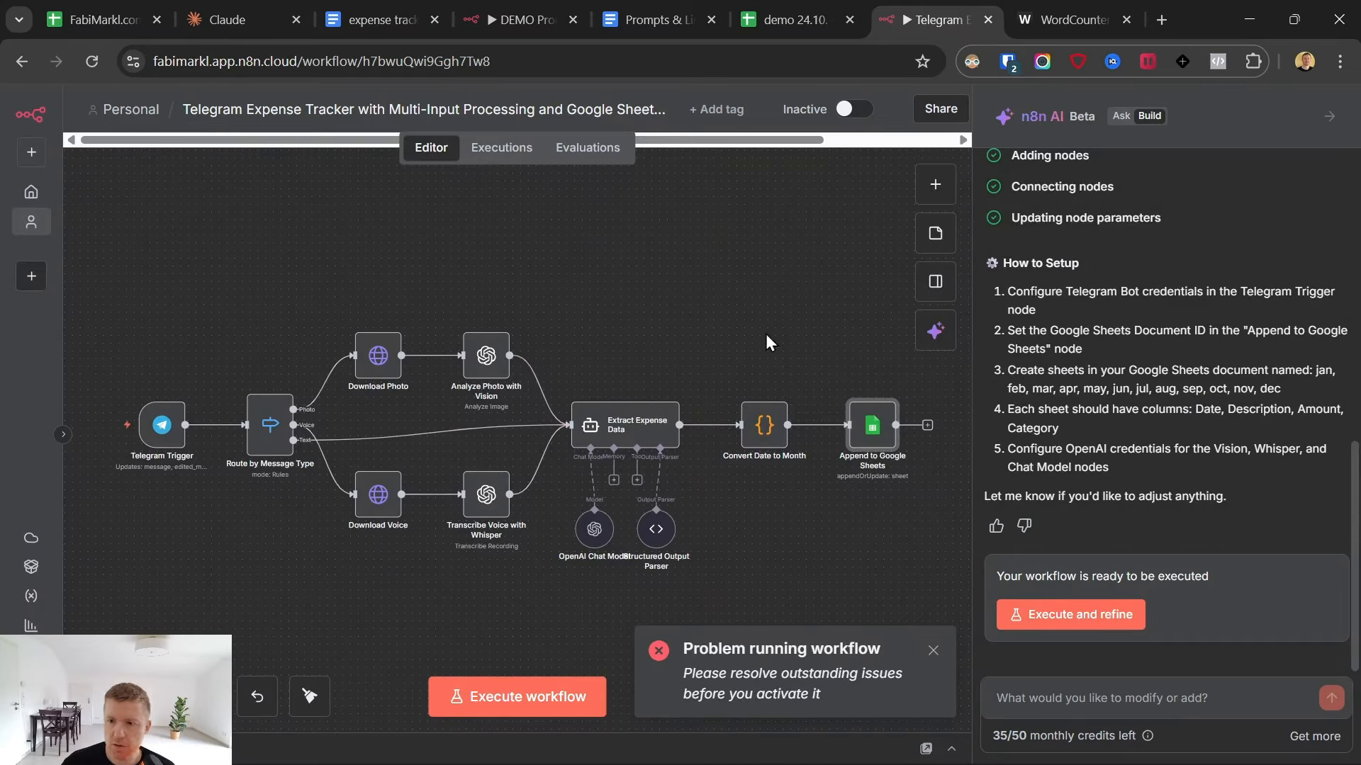
- Execute the Telegram Trigger and send the bot the test message "haircut $24" in Telegram
click(154, 421)
click(142, 393)
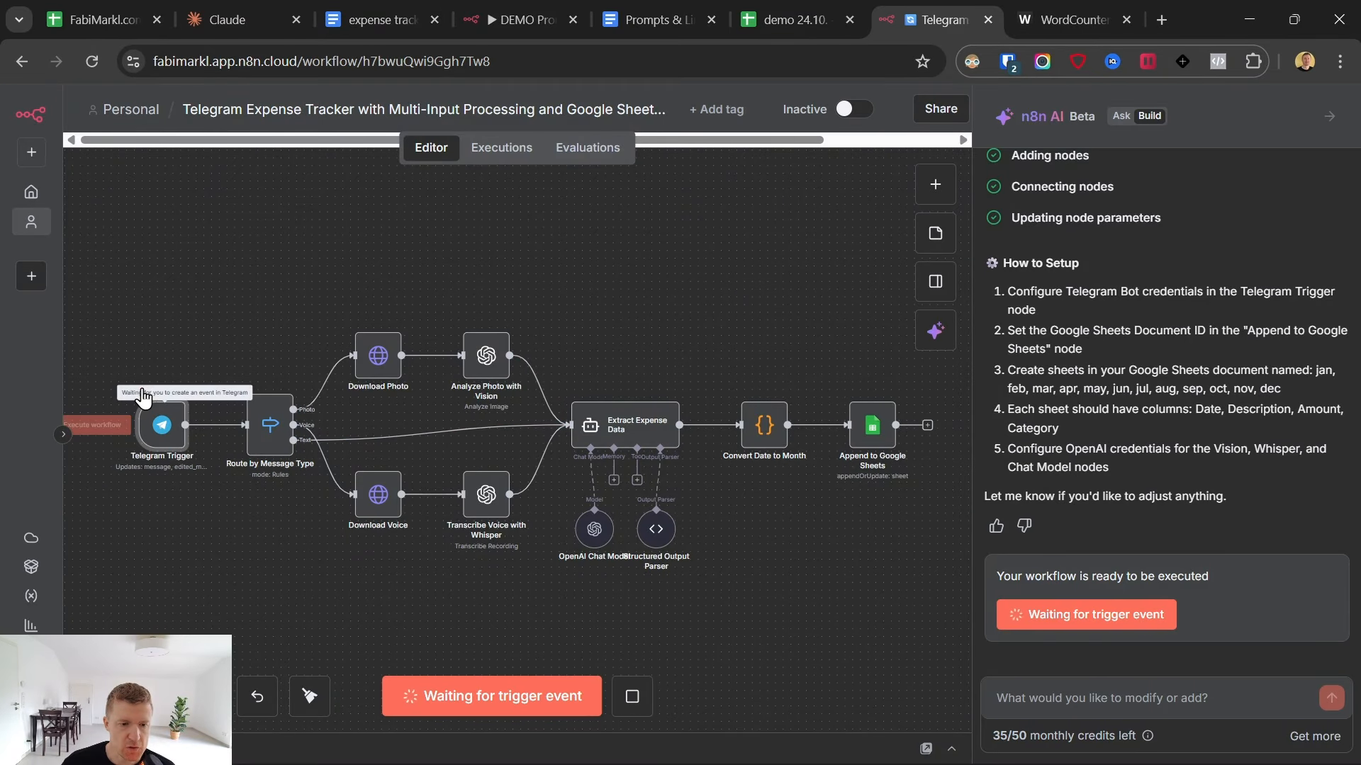
click(837, 748)
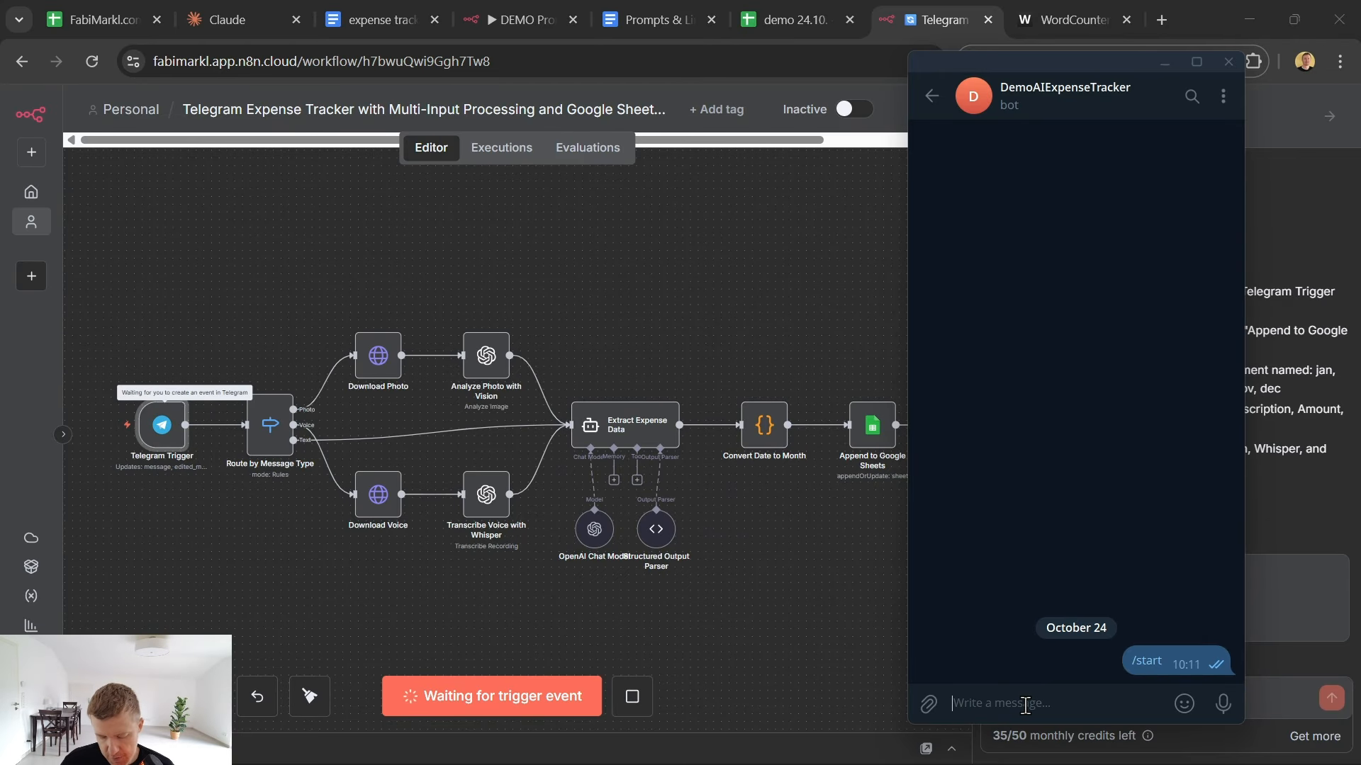
text(haircut)
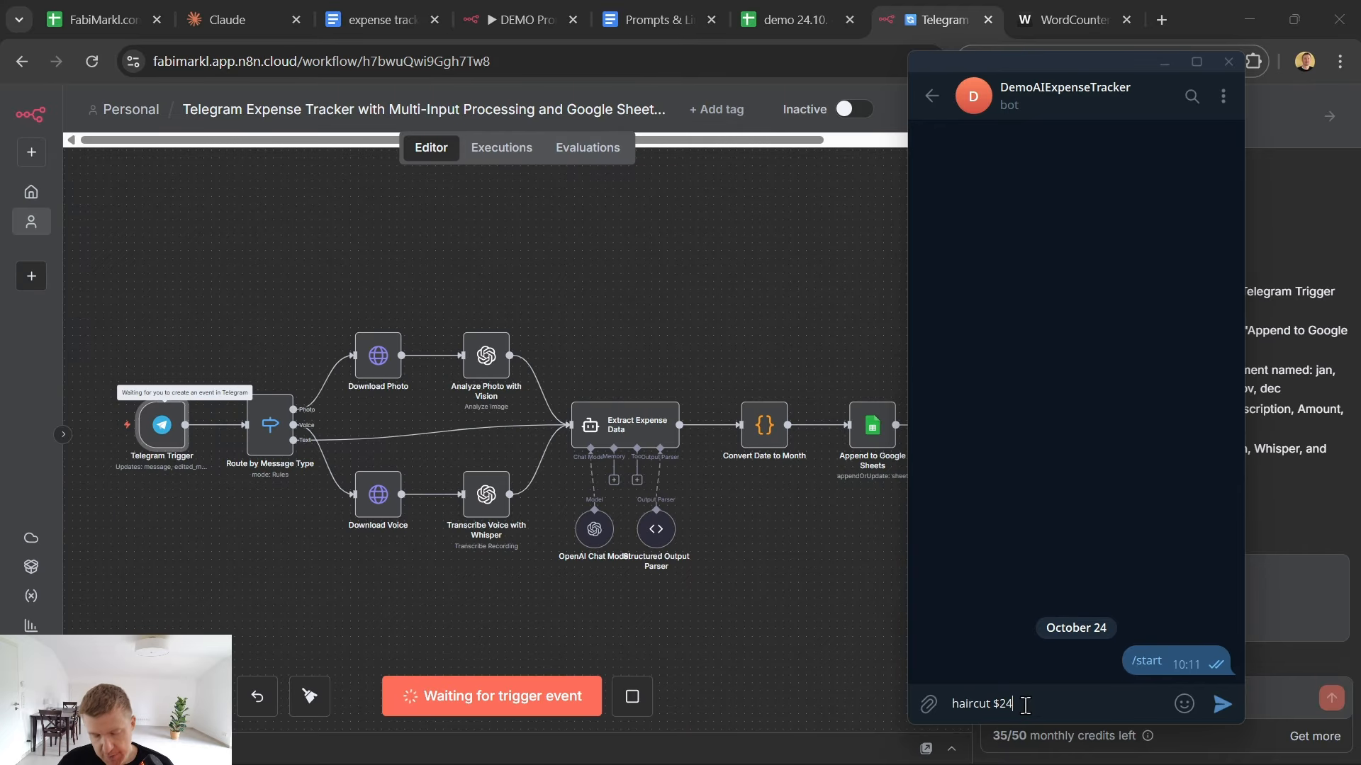
text( $24)
key(Return)
- Open the Telegram Trigger node and examine the output data of the received test message
click(168, 448)
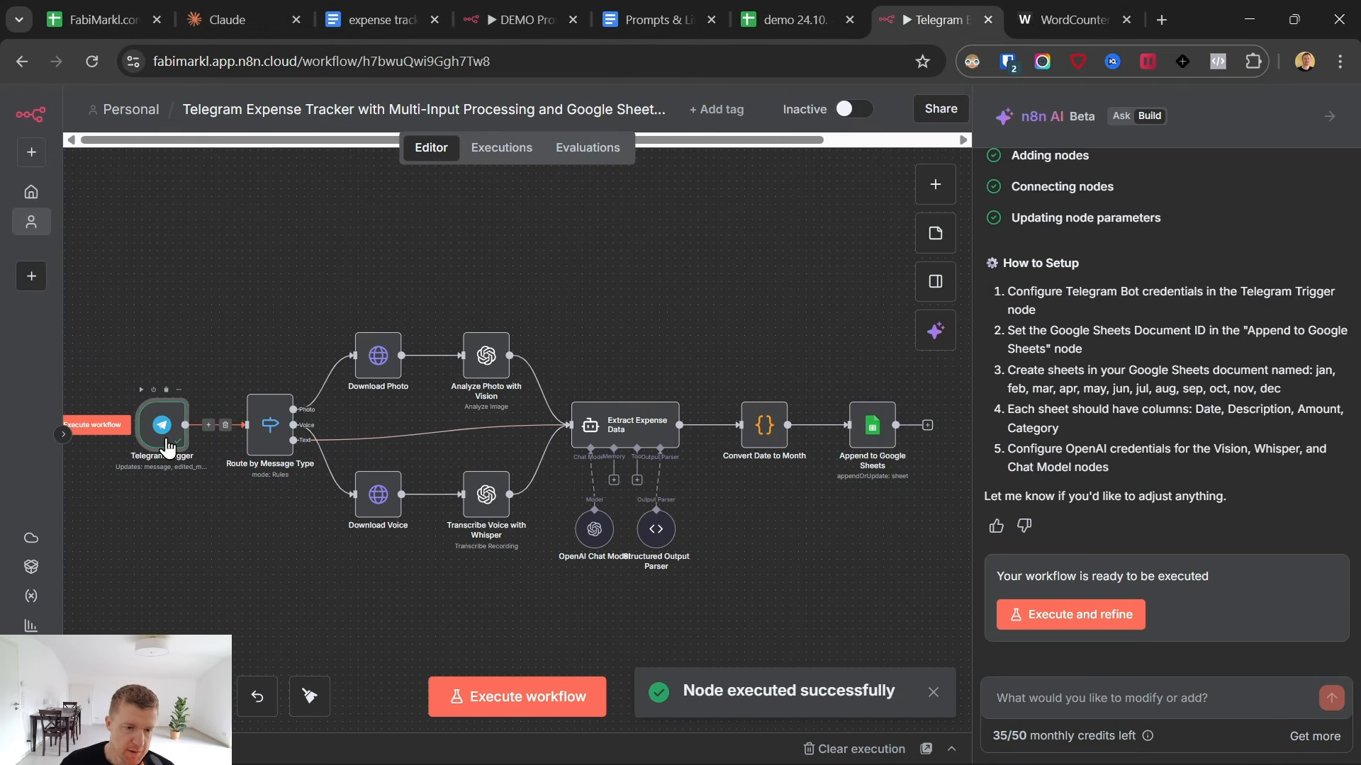
double_click(165, 442)
scroll(852, 419, down, 1)
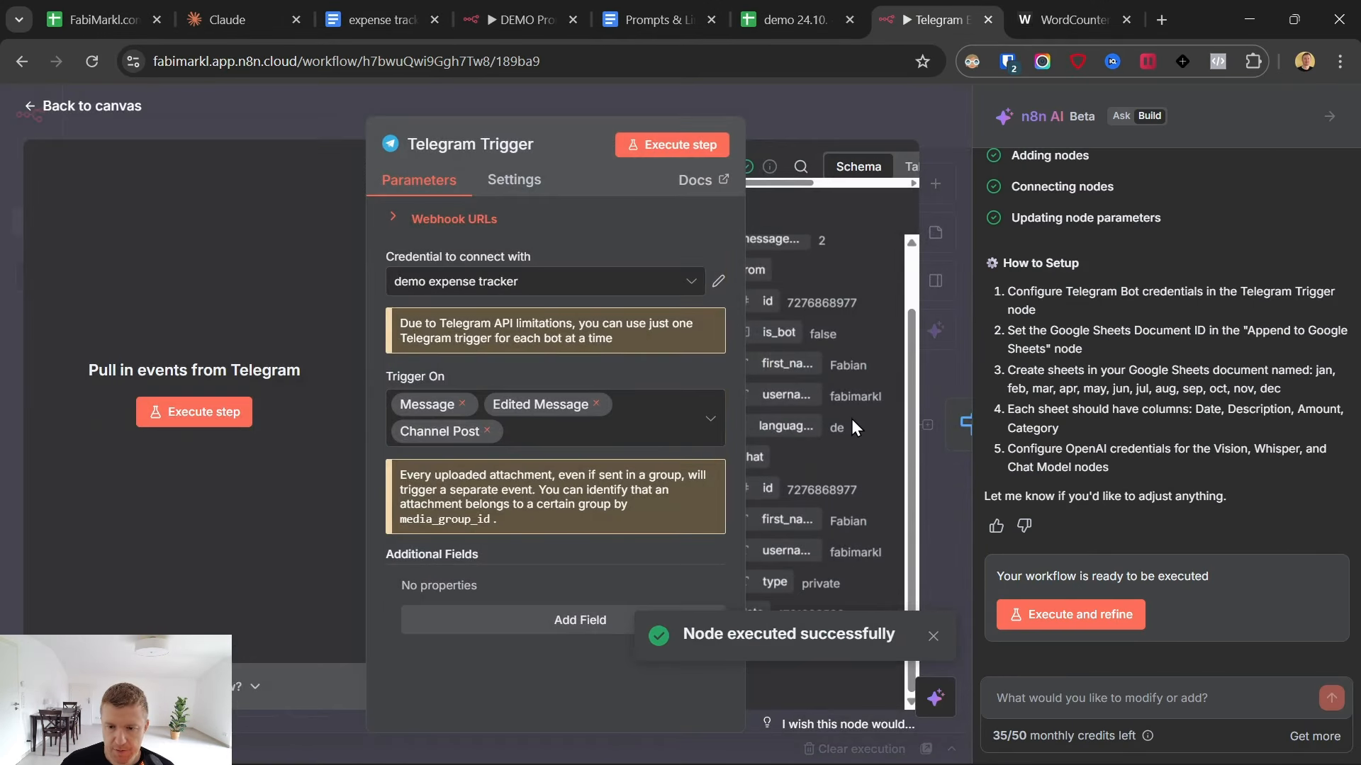
- Return to the workflow canvas and execute the Route by Message Type node
click(931, 637)
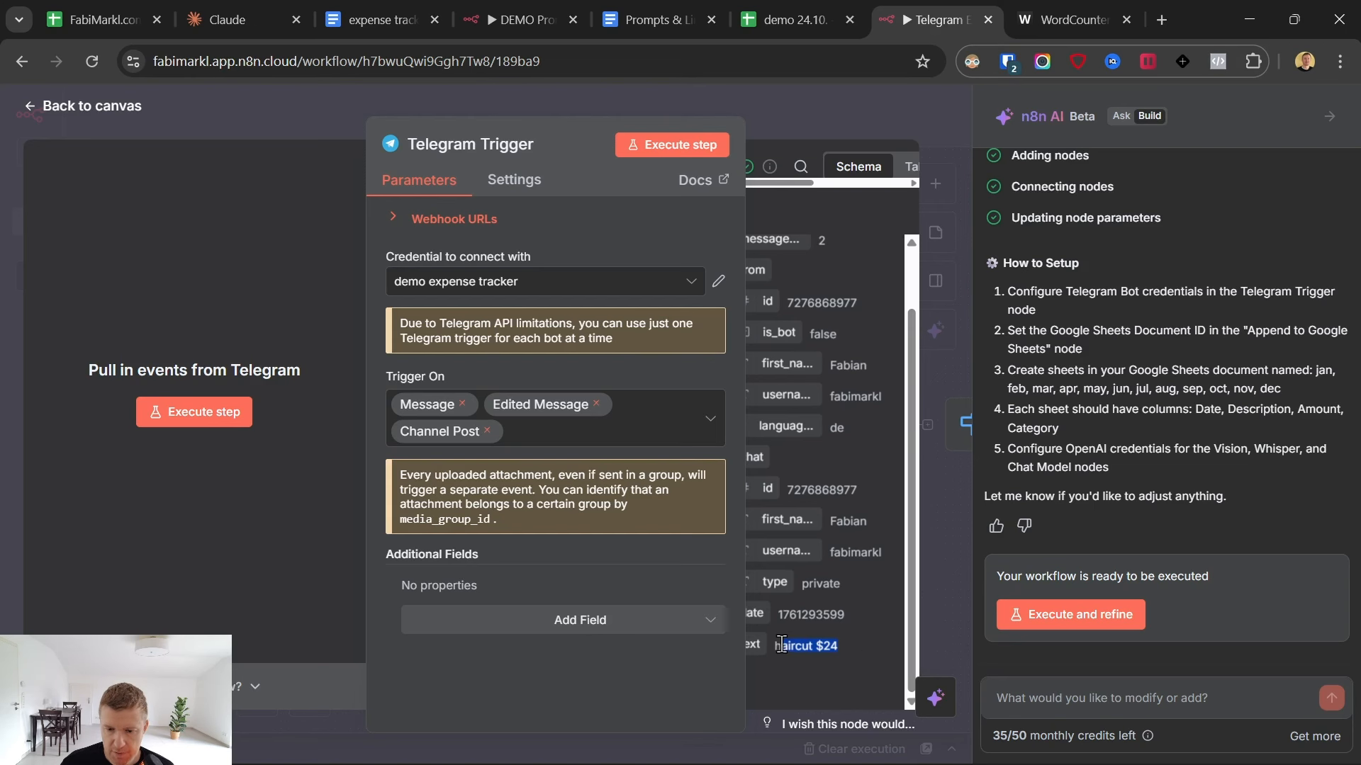
click(29, 108)
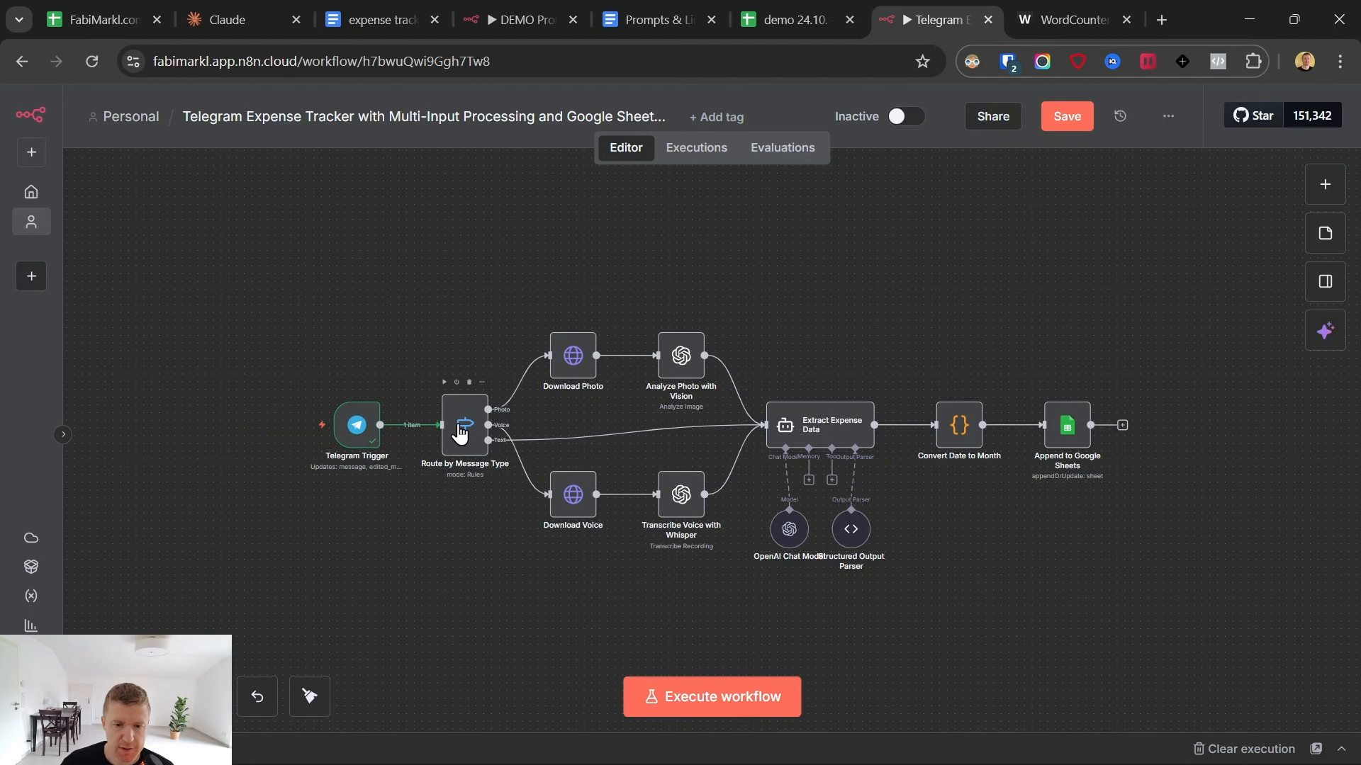
click(443, 384)
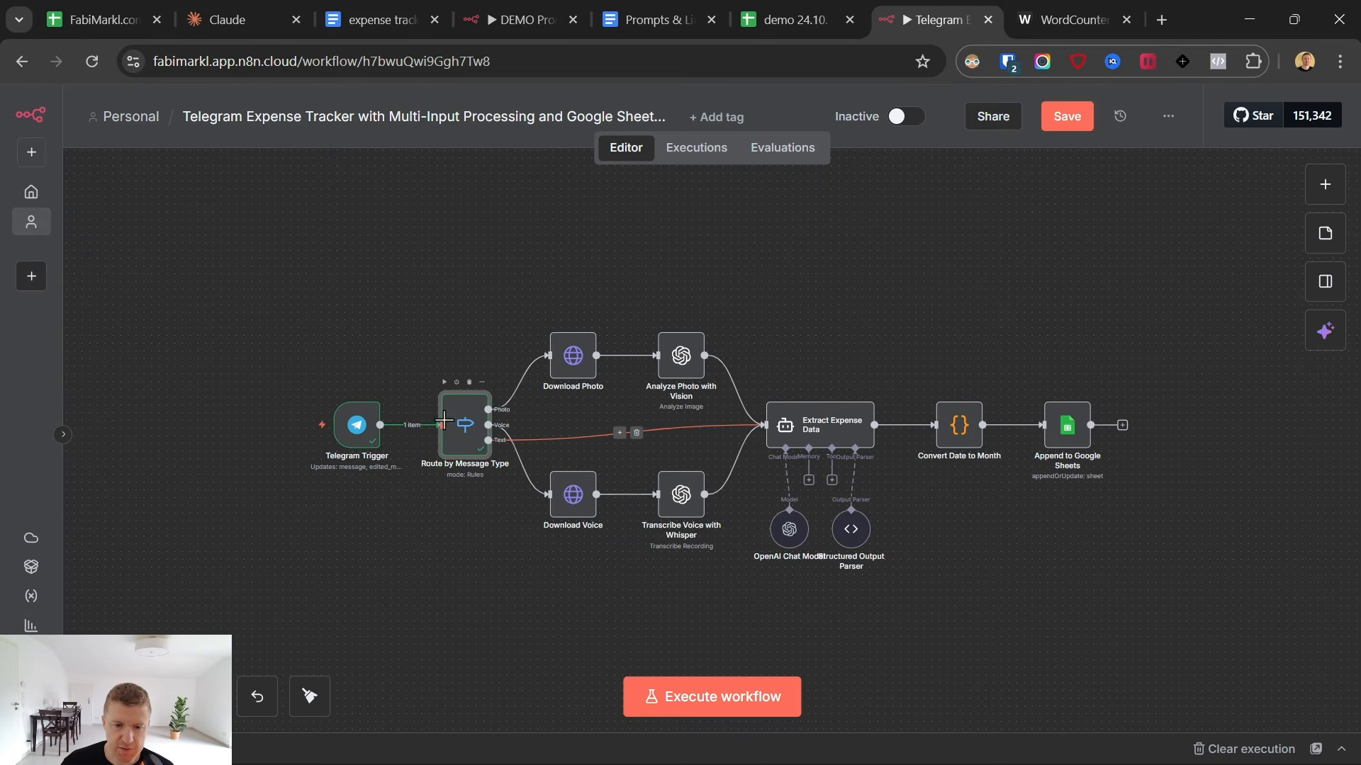
- Open the Extract Expense Data node and review its full user message prompt in the expression editor
click(810, 434)
double_click(810, 423)
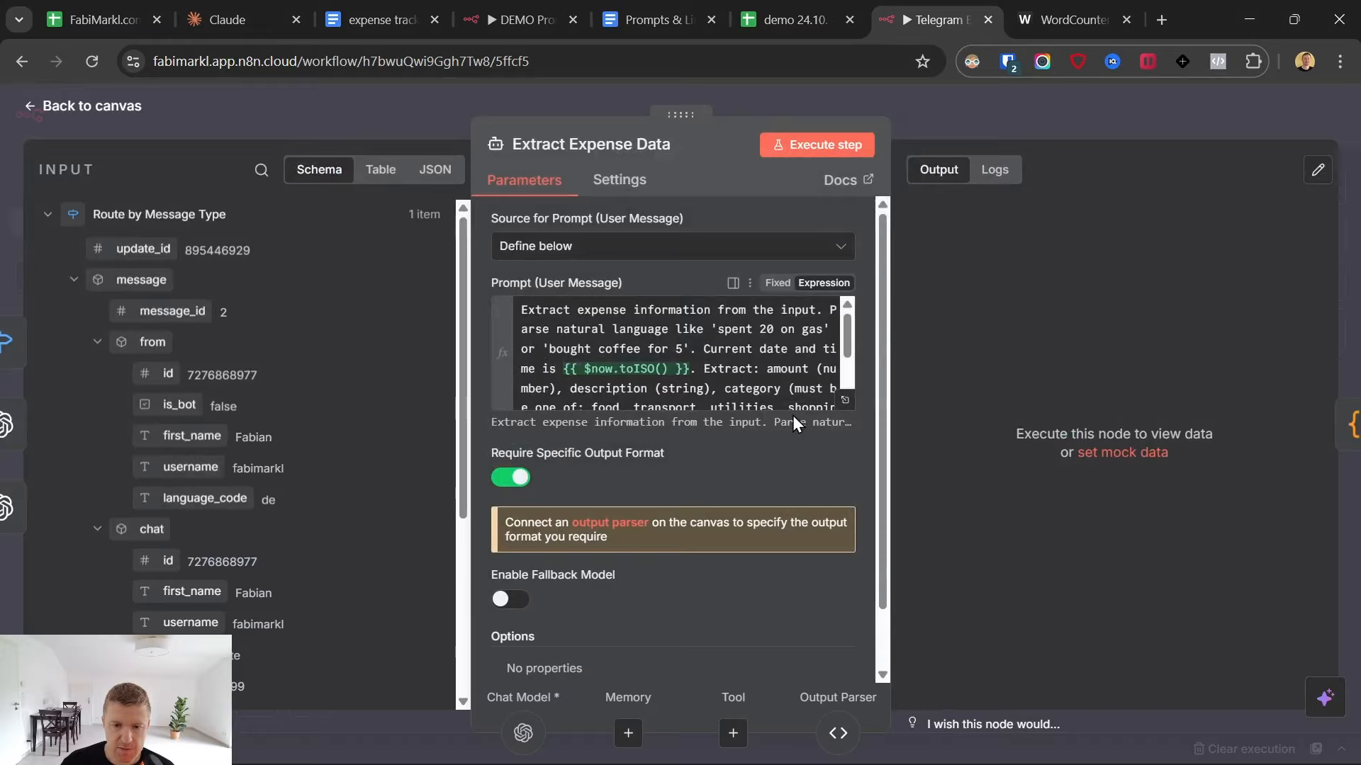
click(847, 409)
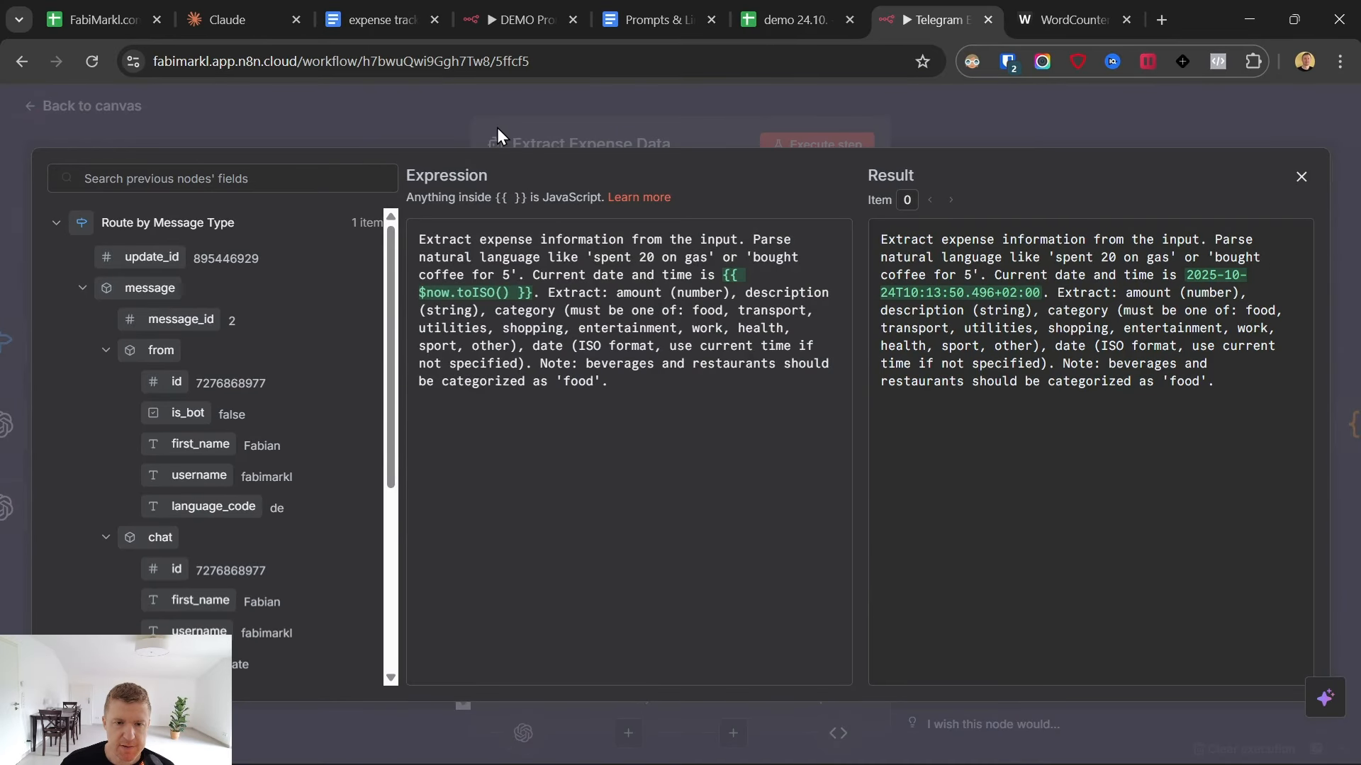
click(478, 96)
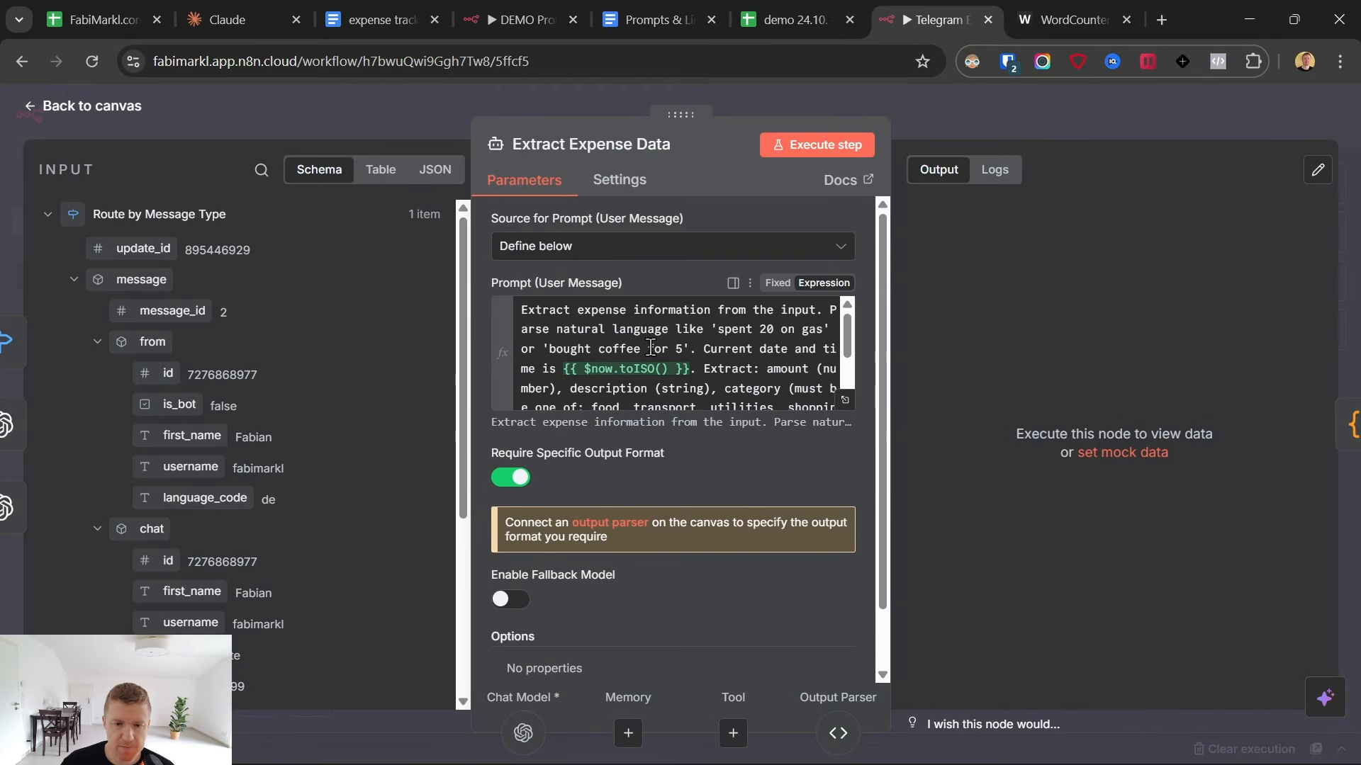
click(845, 400)
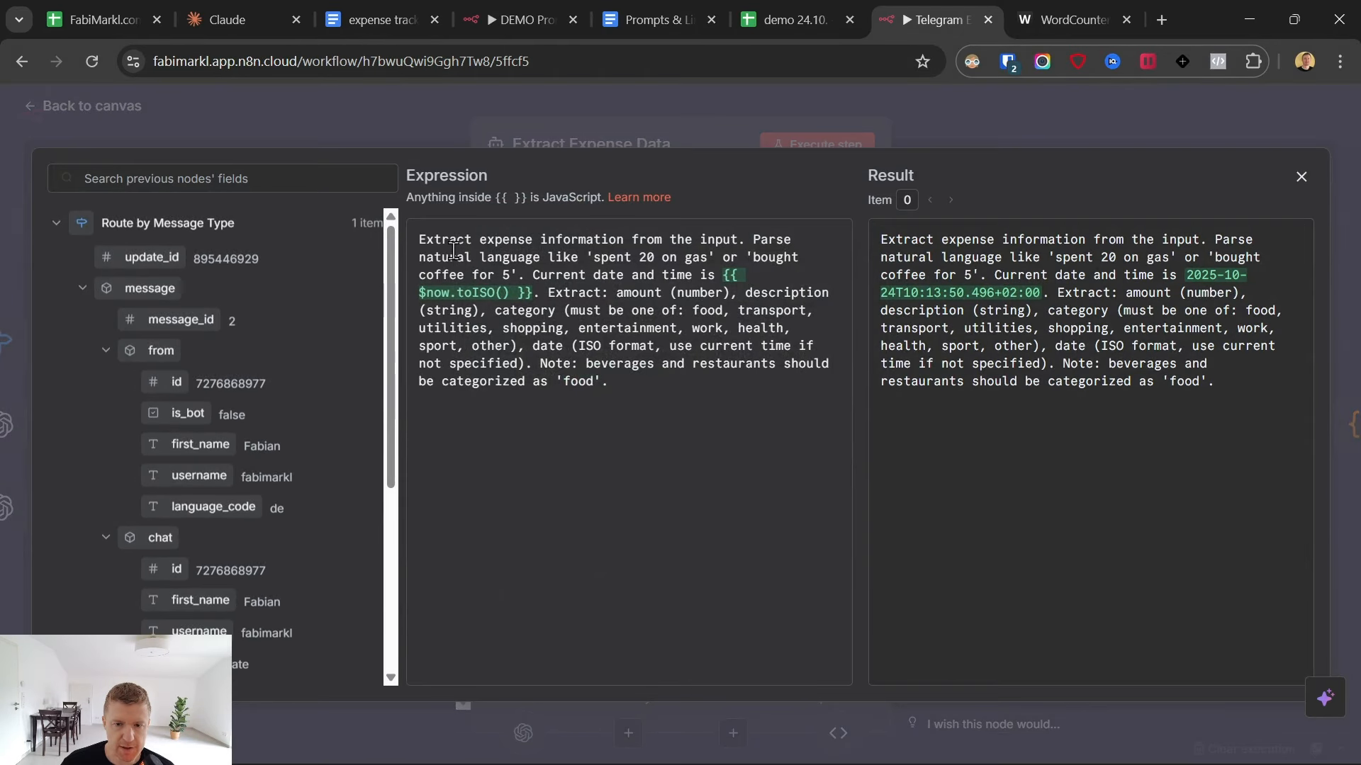
drag(418, 239, 586, 333)
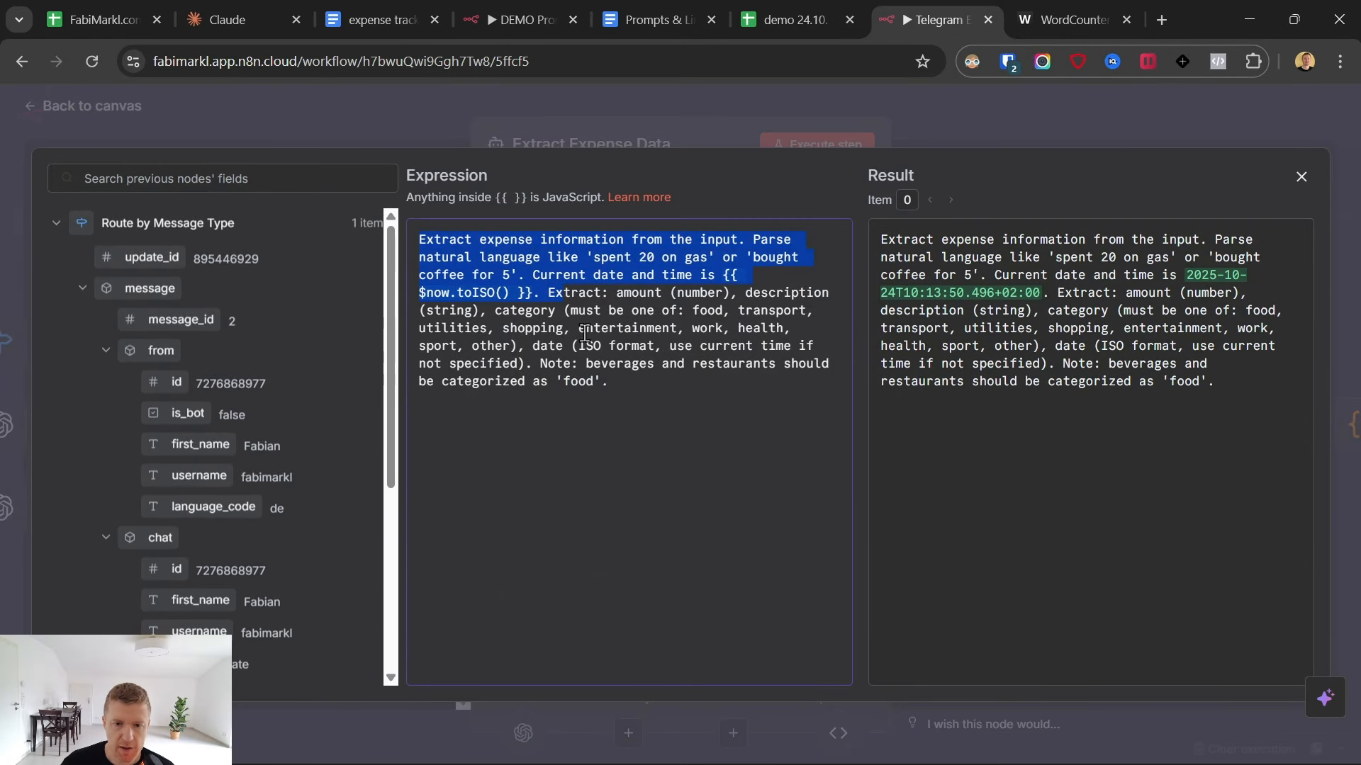
click(666, 393)
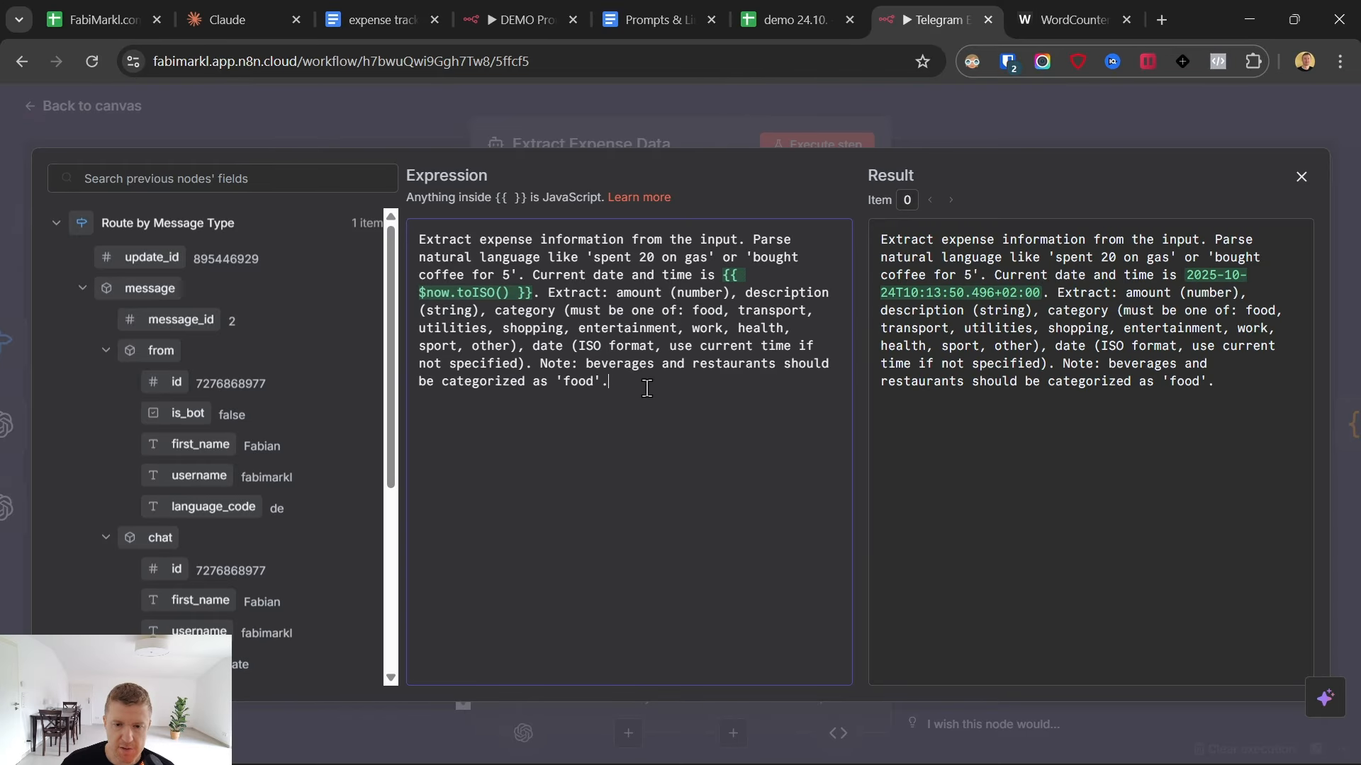
click(486, 109)
click(616, 368)
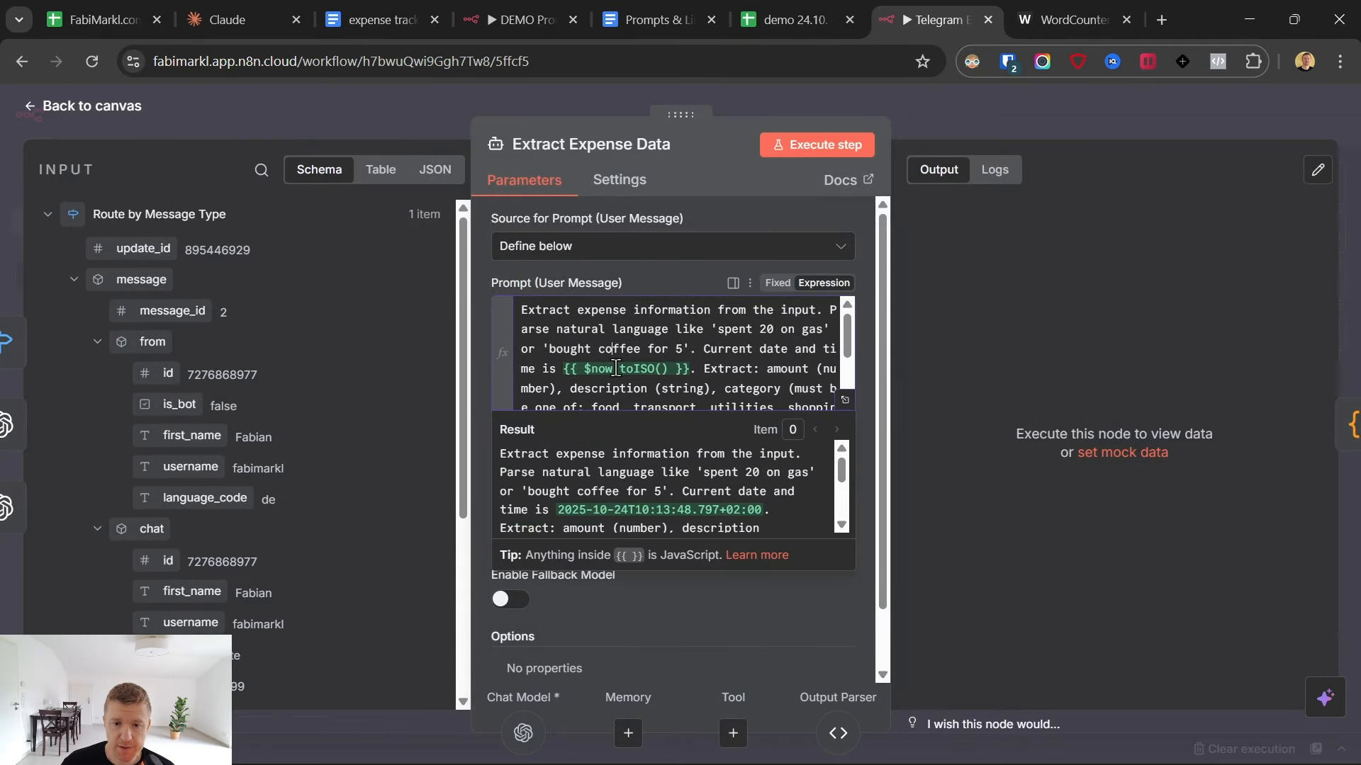
- Execute the Extract Expense Data node and compare its output fields with the prompt text
click(801, 149)
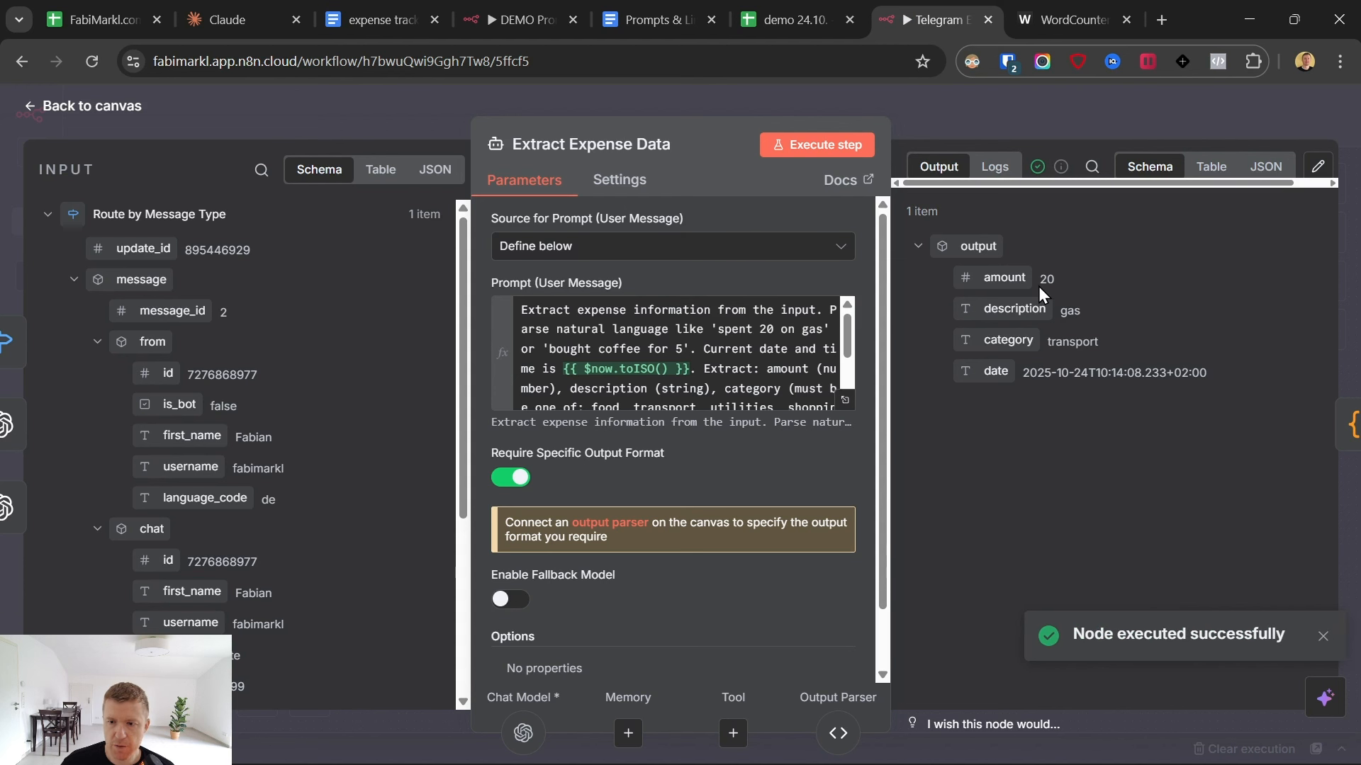
double_click(1042, 279)
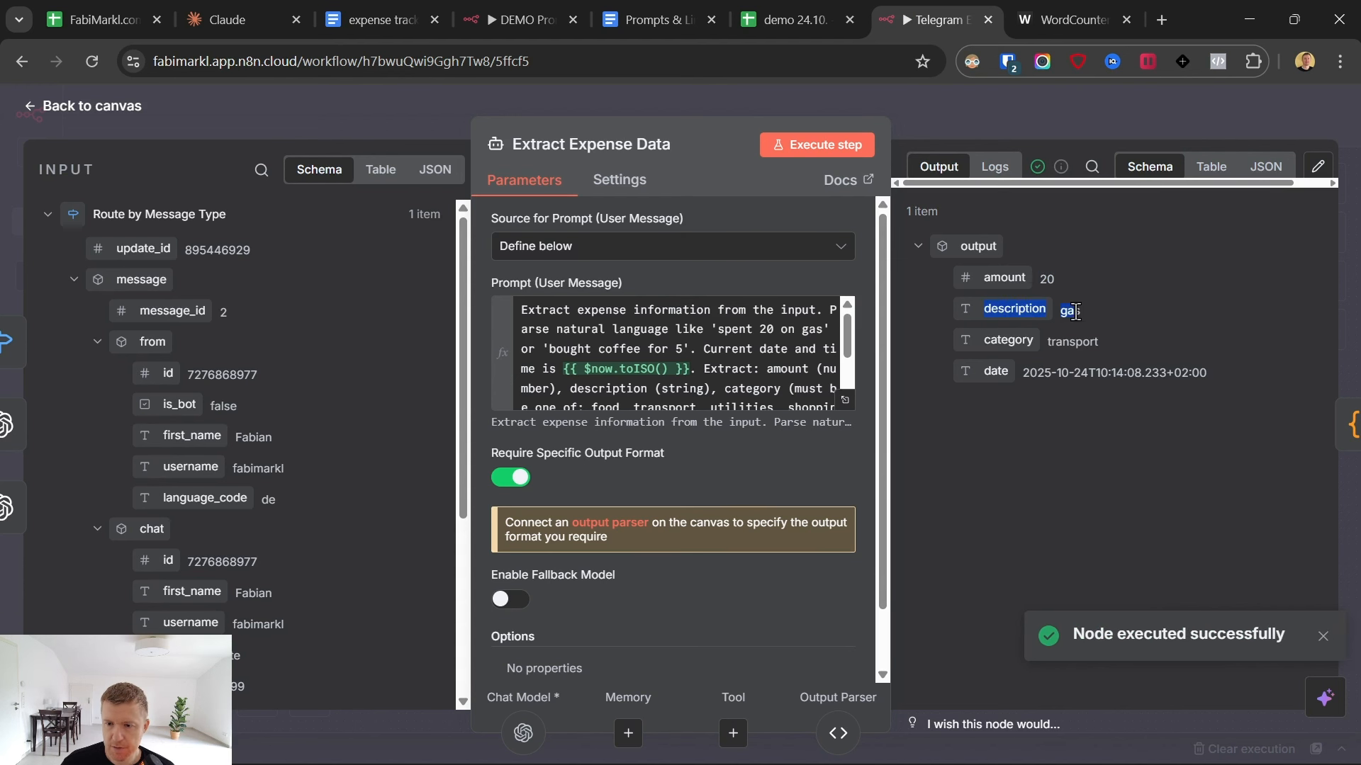
drag(1048, 344, 1174, 376)
scroll(716, 369, down, 5)
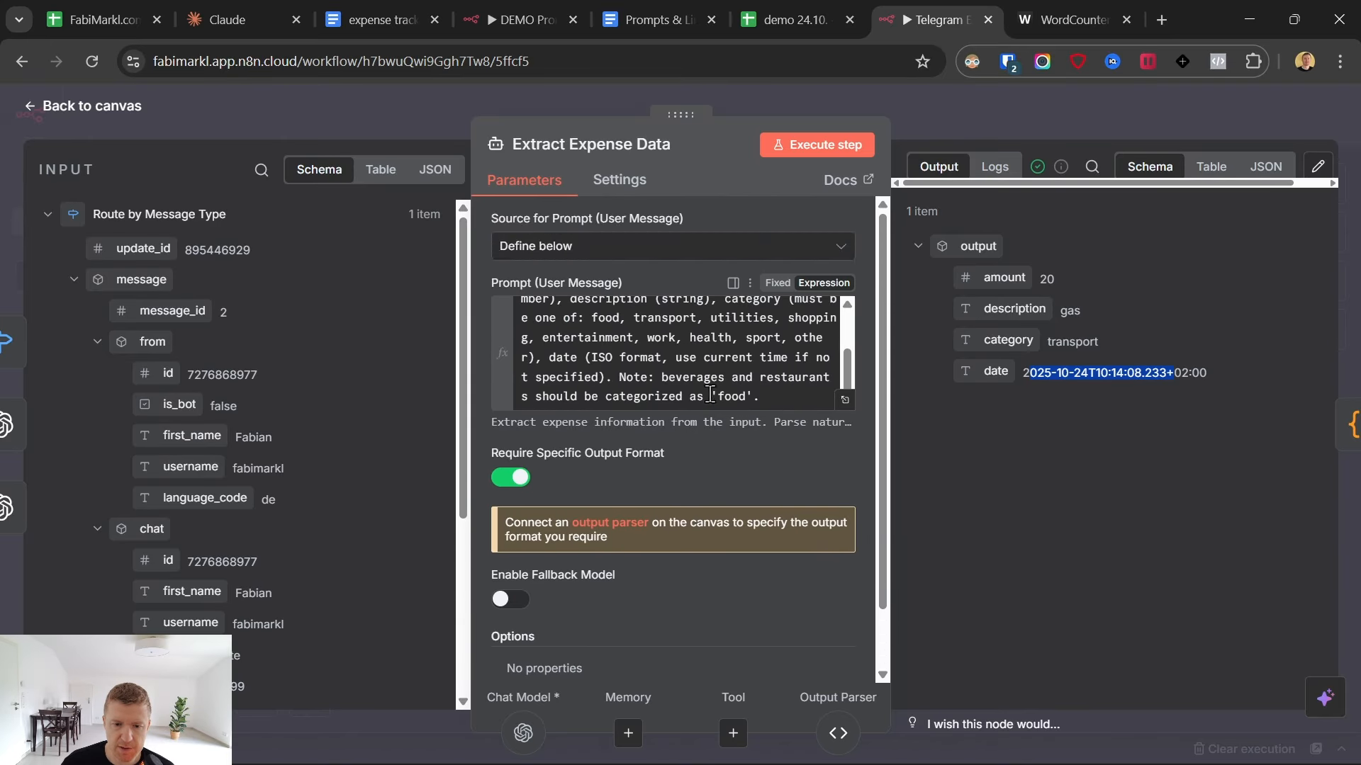
scroll(708, 414, up, 2)
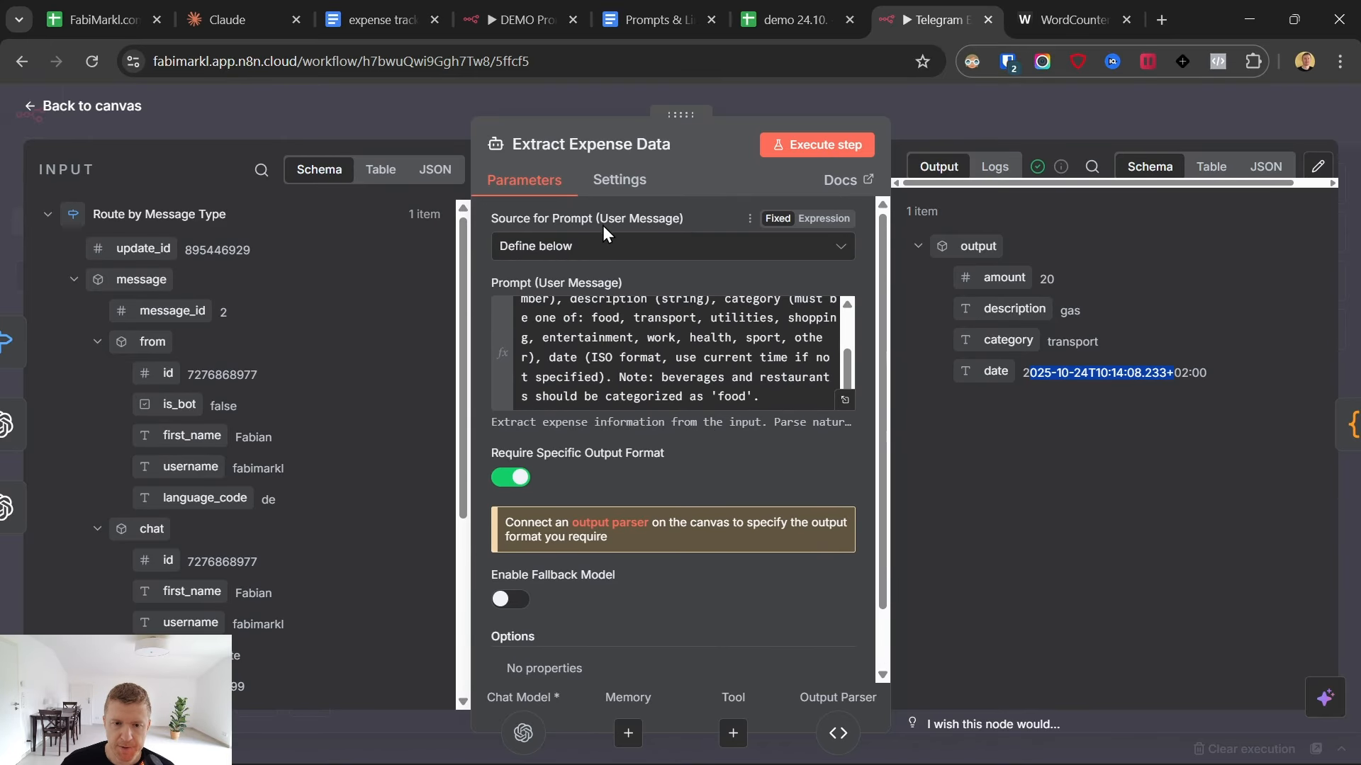
scroll(624, 354, down, 2)
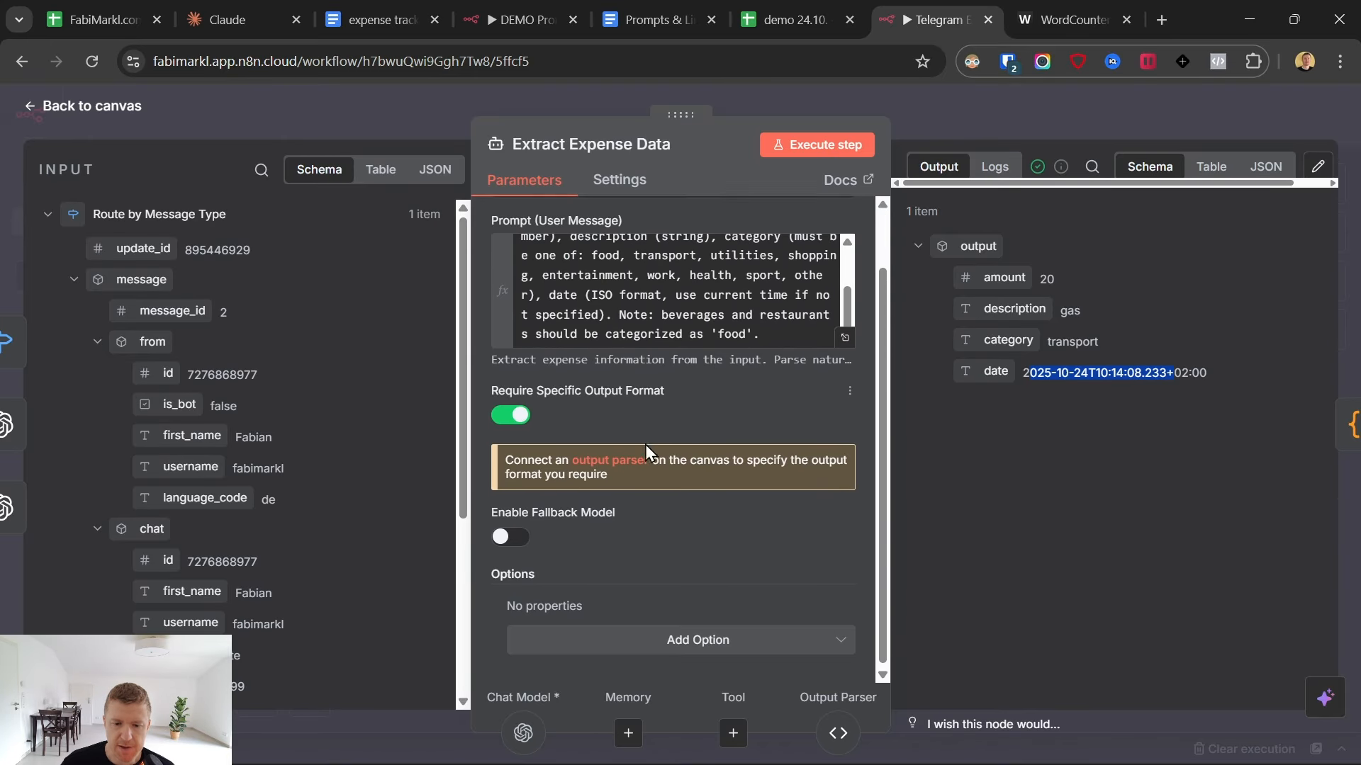
- Add "Input: {{ $('Telegram Trigger').item.json.message.text }}" above the extraction prompt, followed by a blank line, and re-execute the node
click(844, 324)
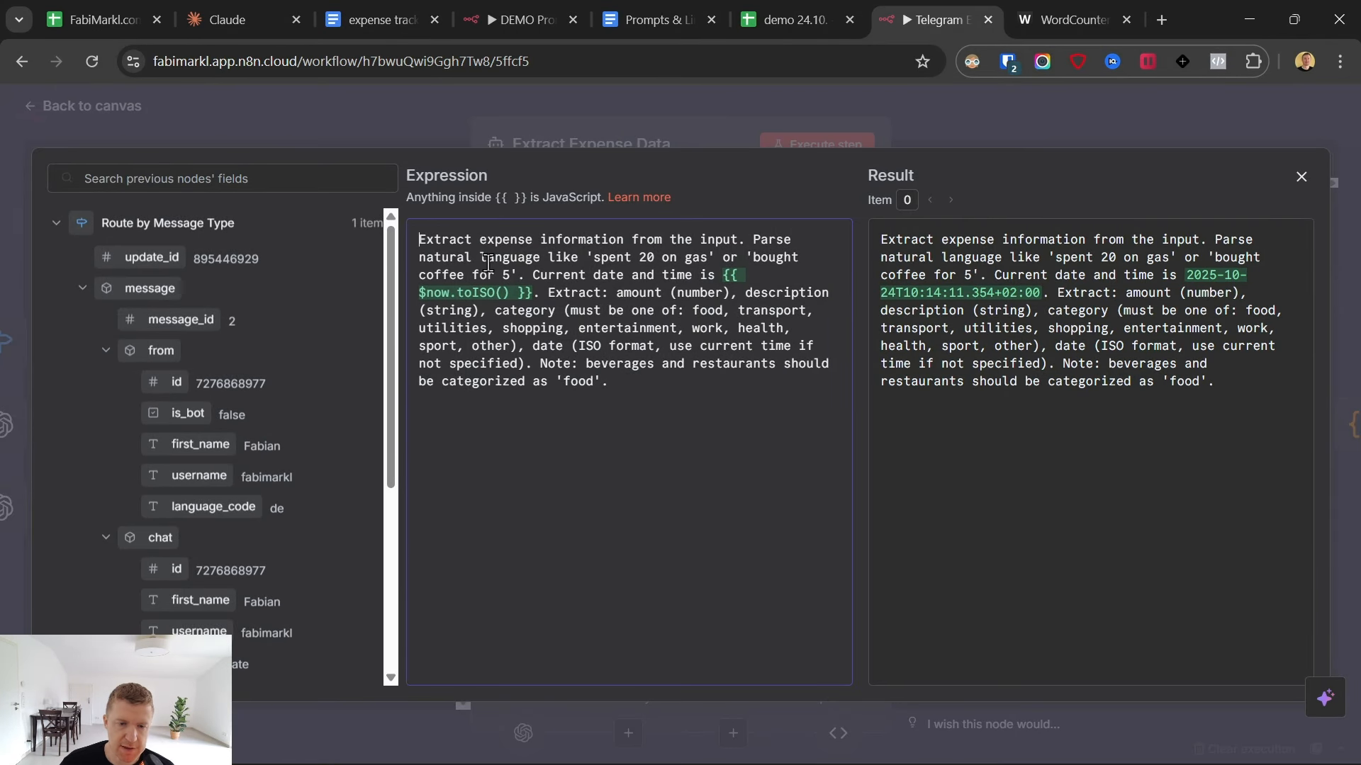
key(Return)
key(Return)
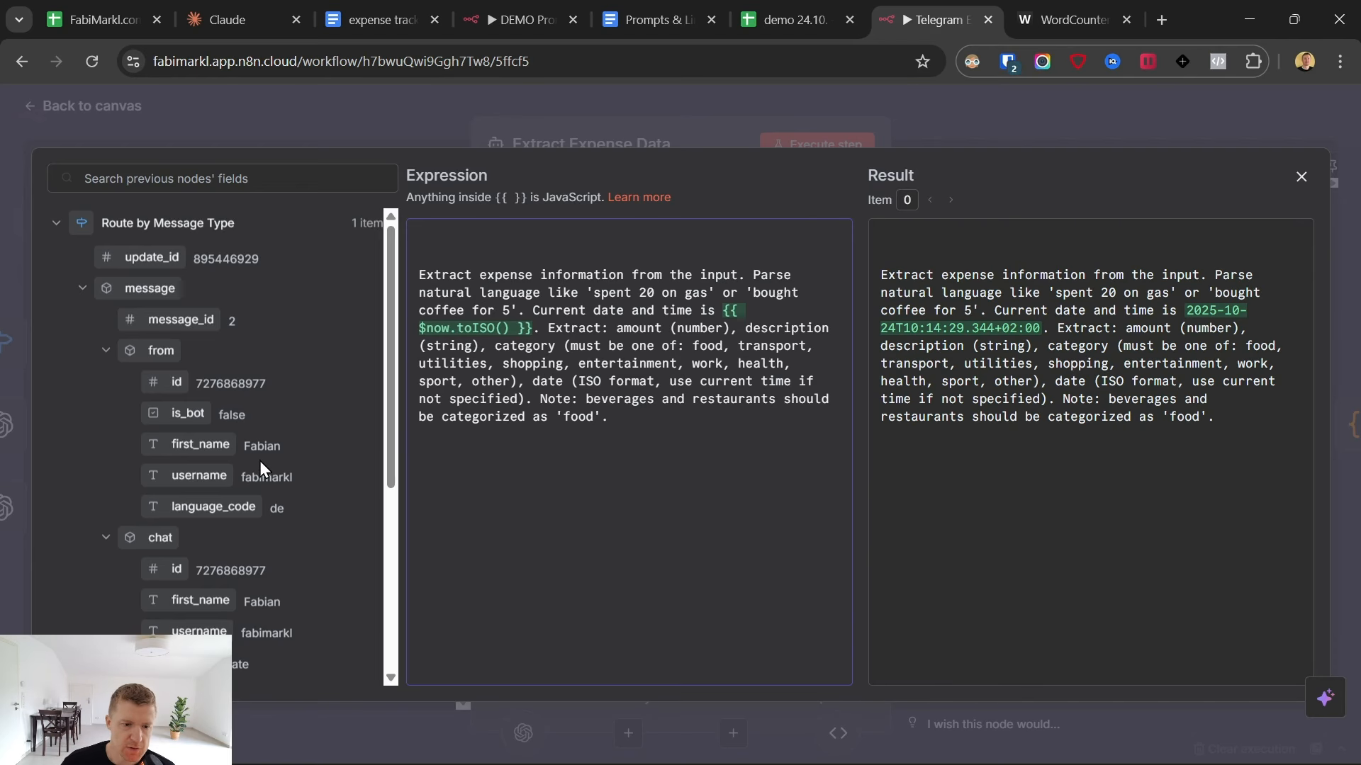
scroll(259, 468, down, 5)
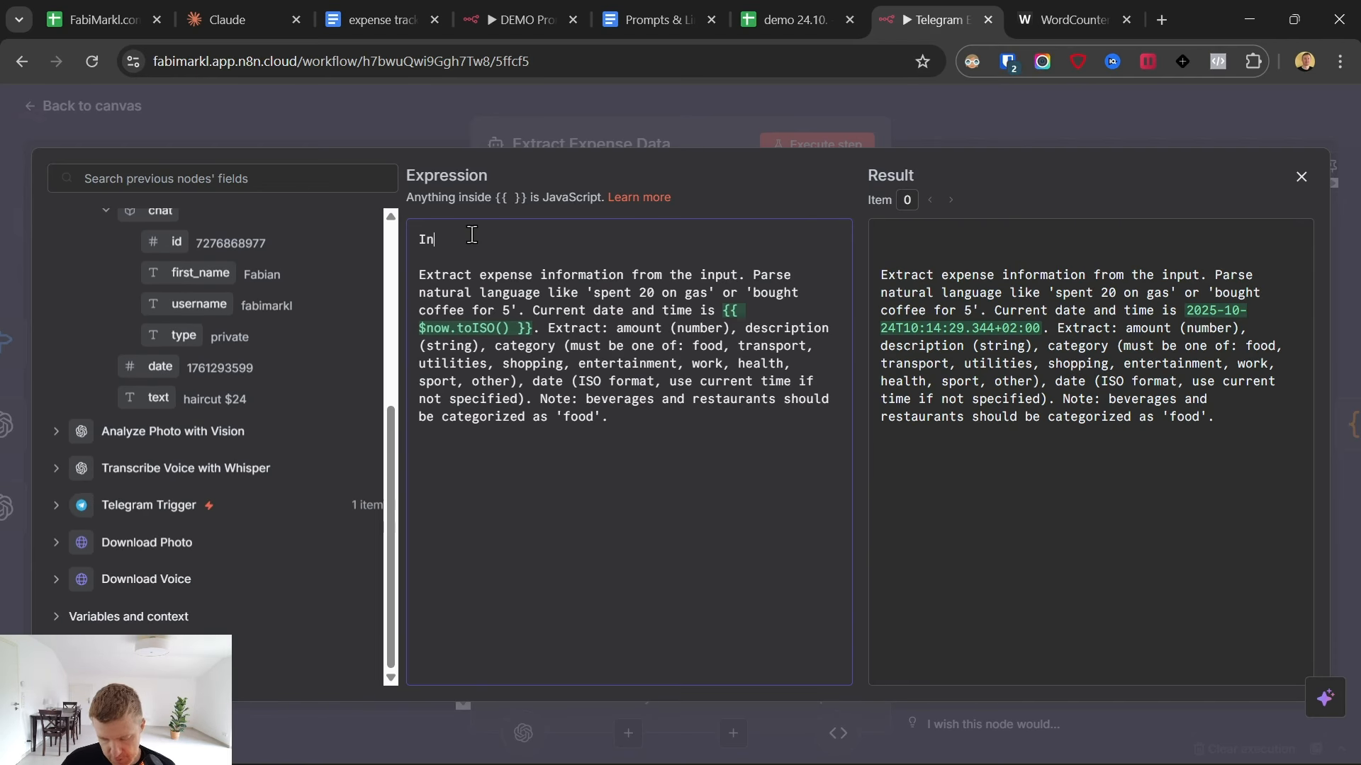
text(Input:)
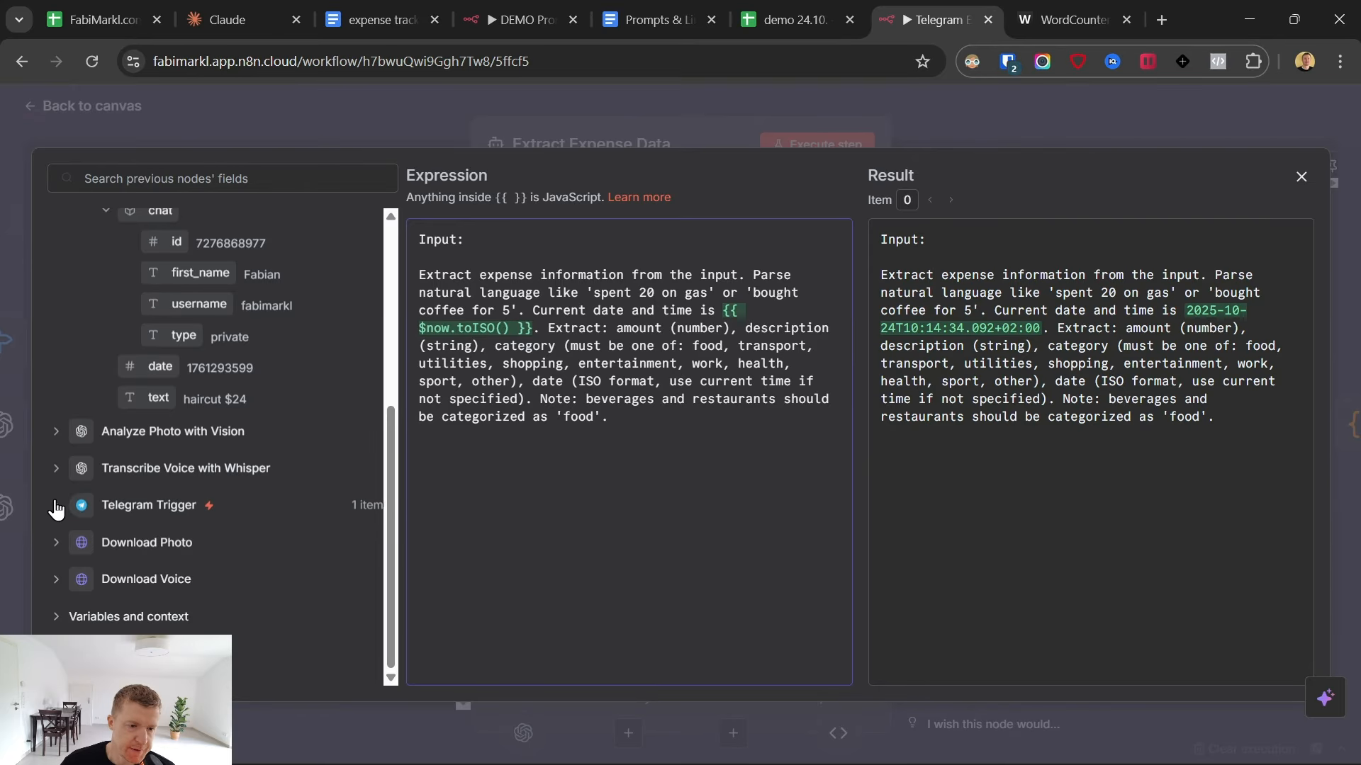
click(56, 505)
scroll(177, 525, down, 5)
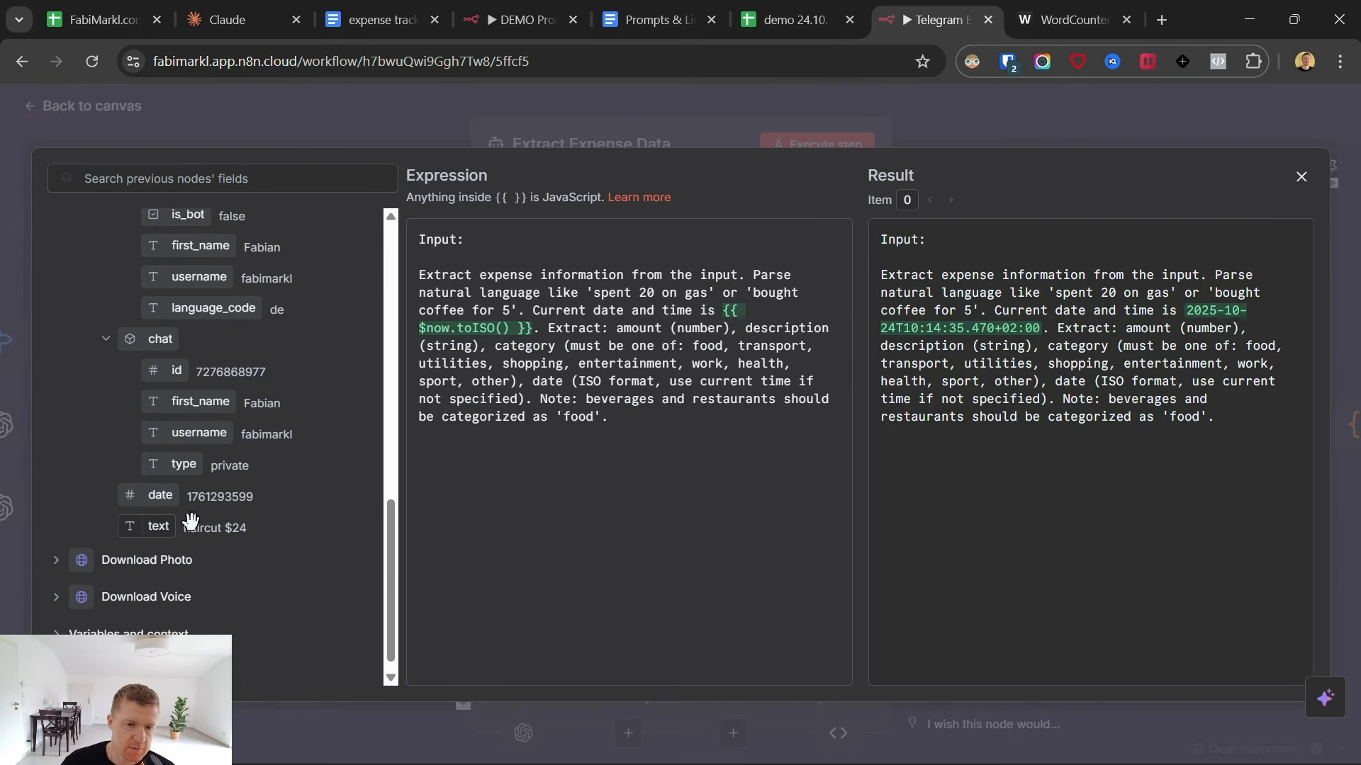
drag(191, 522, 598, 243)
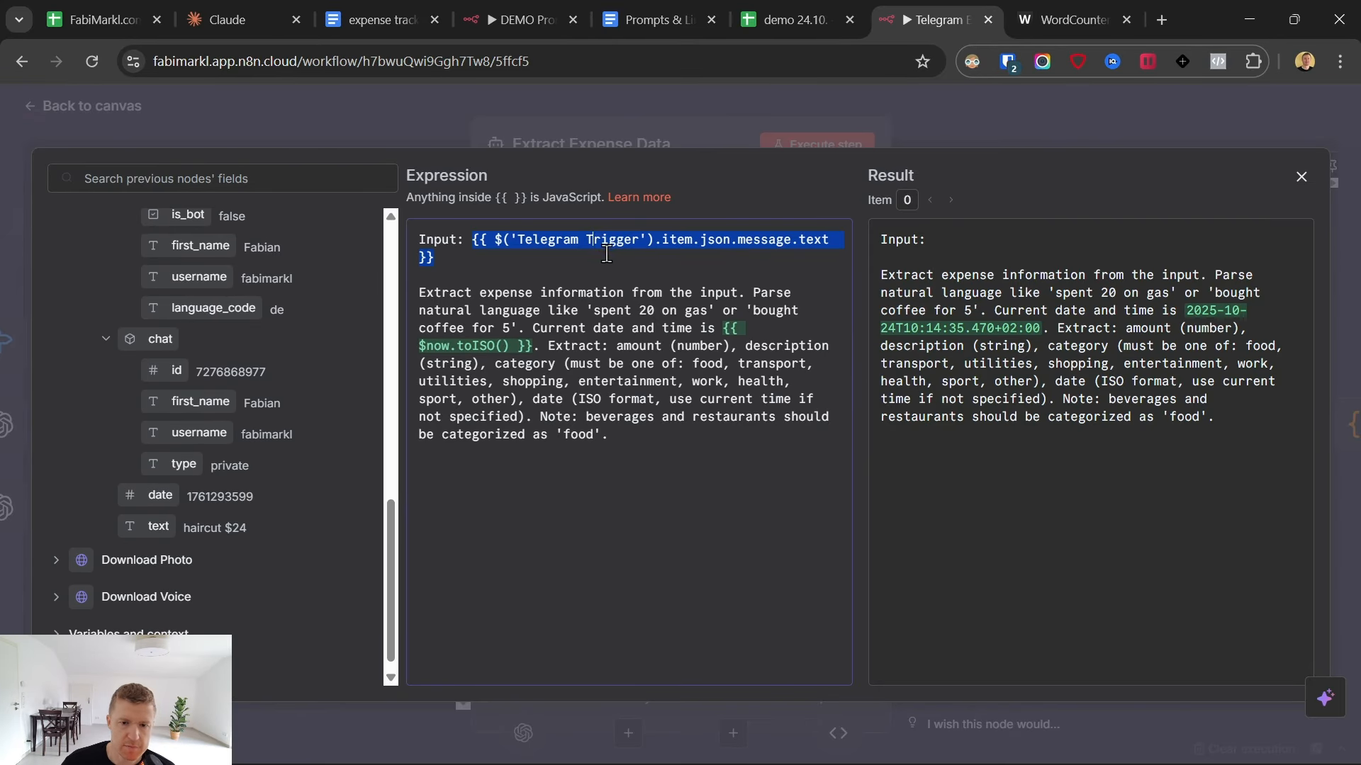
click(581, 100)
click(817, 145)
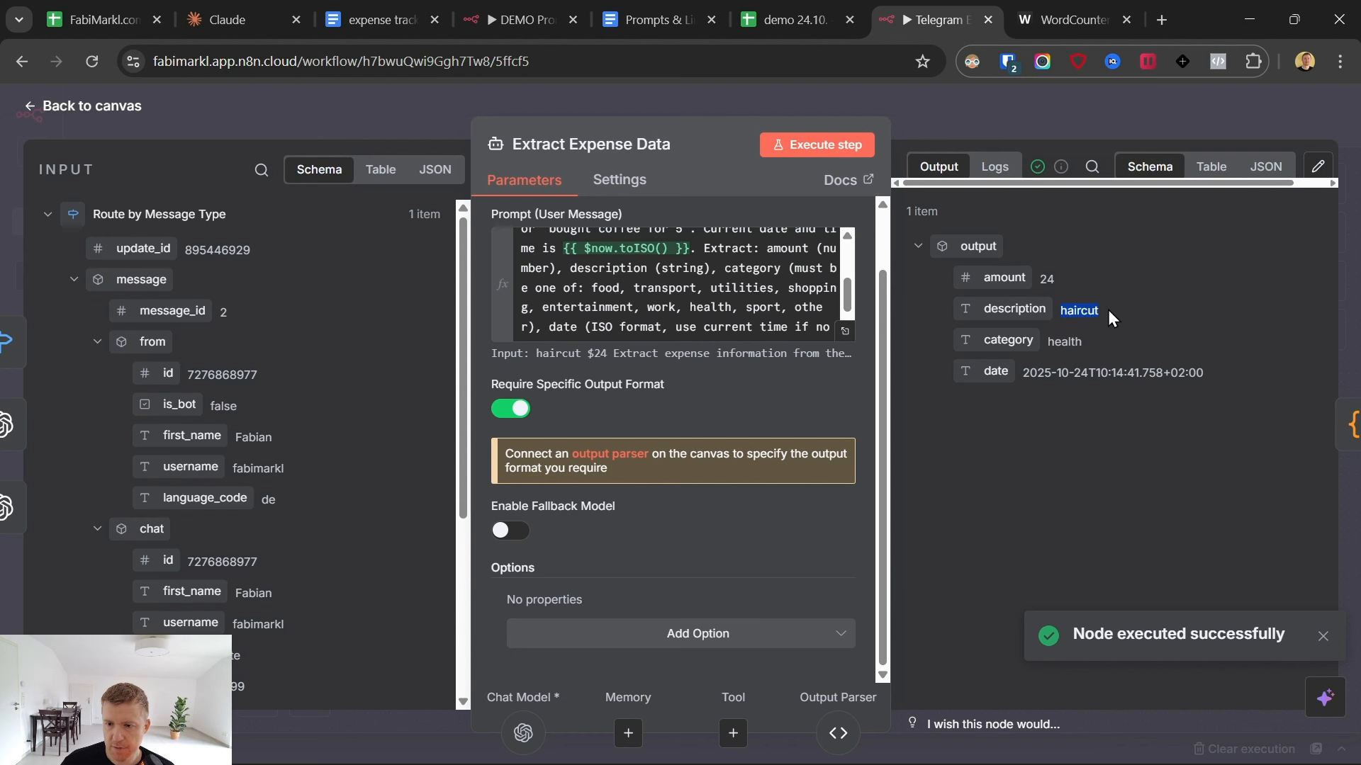
click(1010, 341)
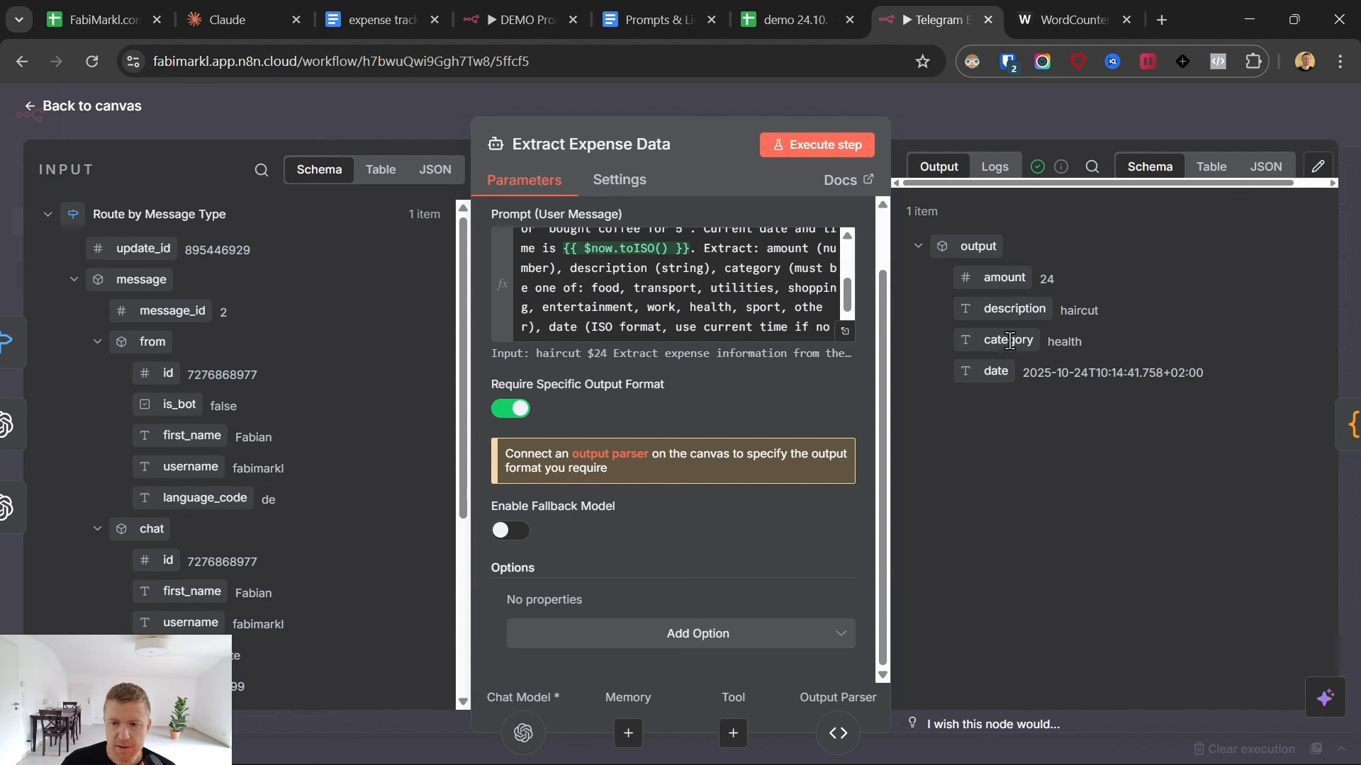
- Add "personal" before "other" in the prompt's list of allowed categories and re-execute the node
click(845, 331)
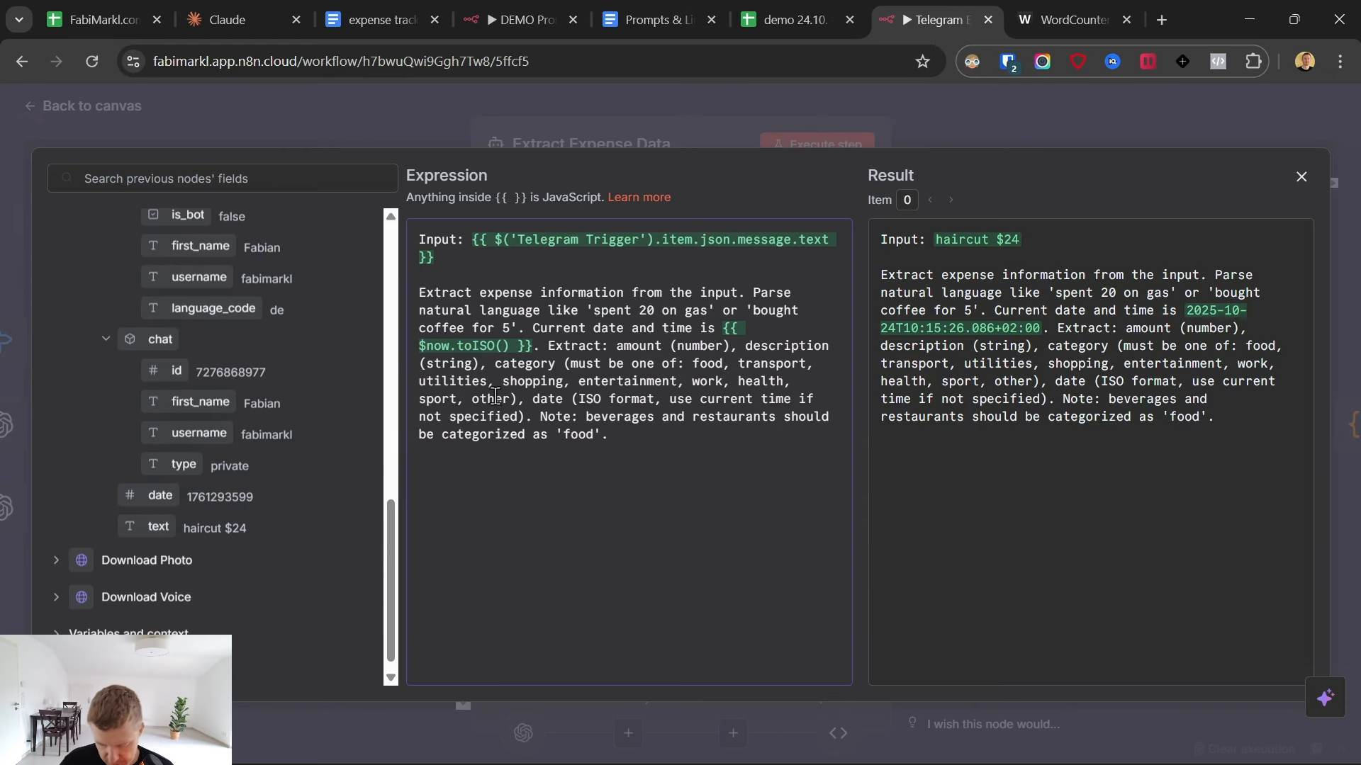
text(persona)
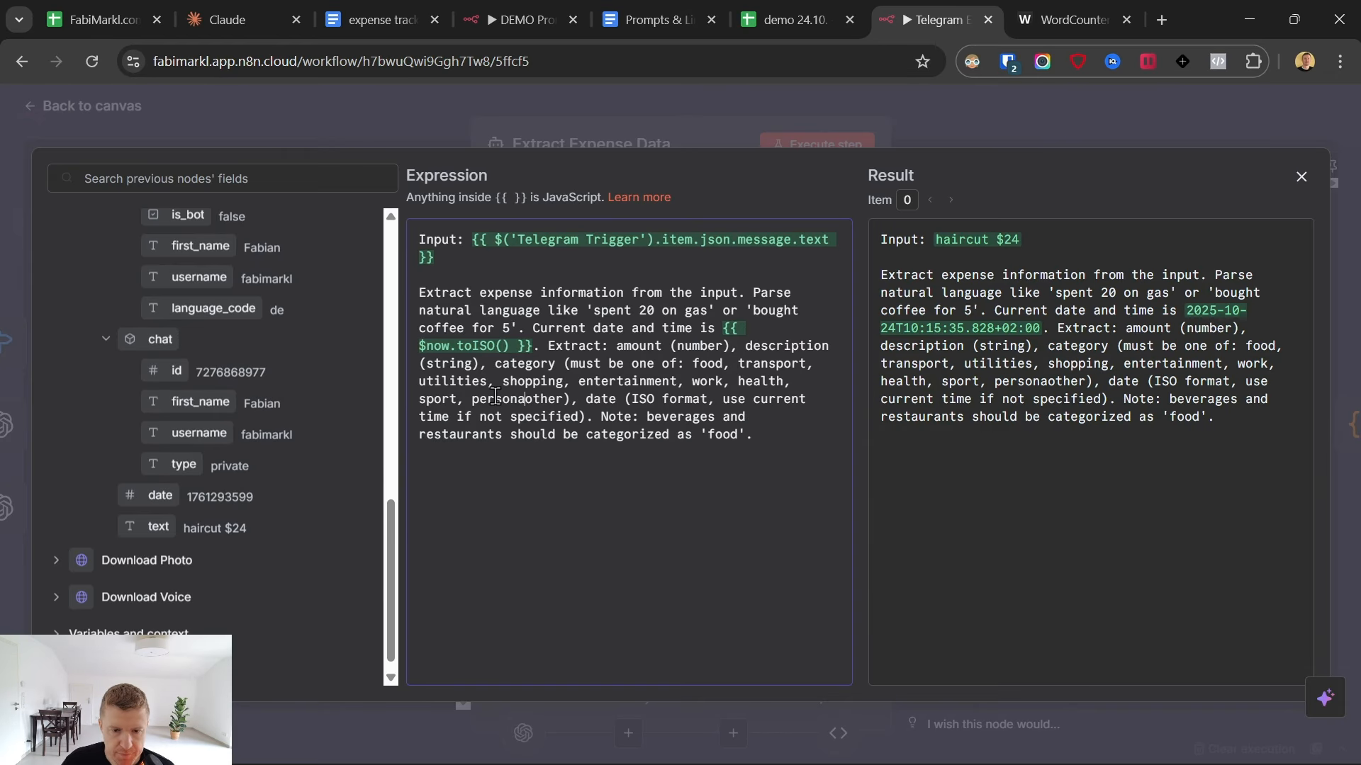
text(l,)
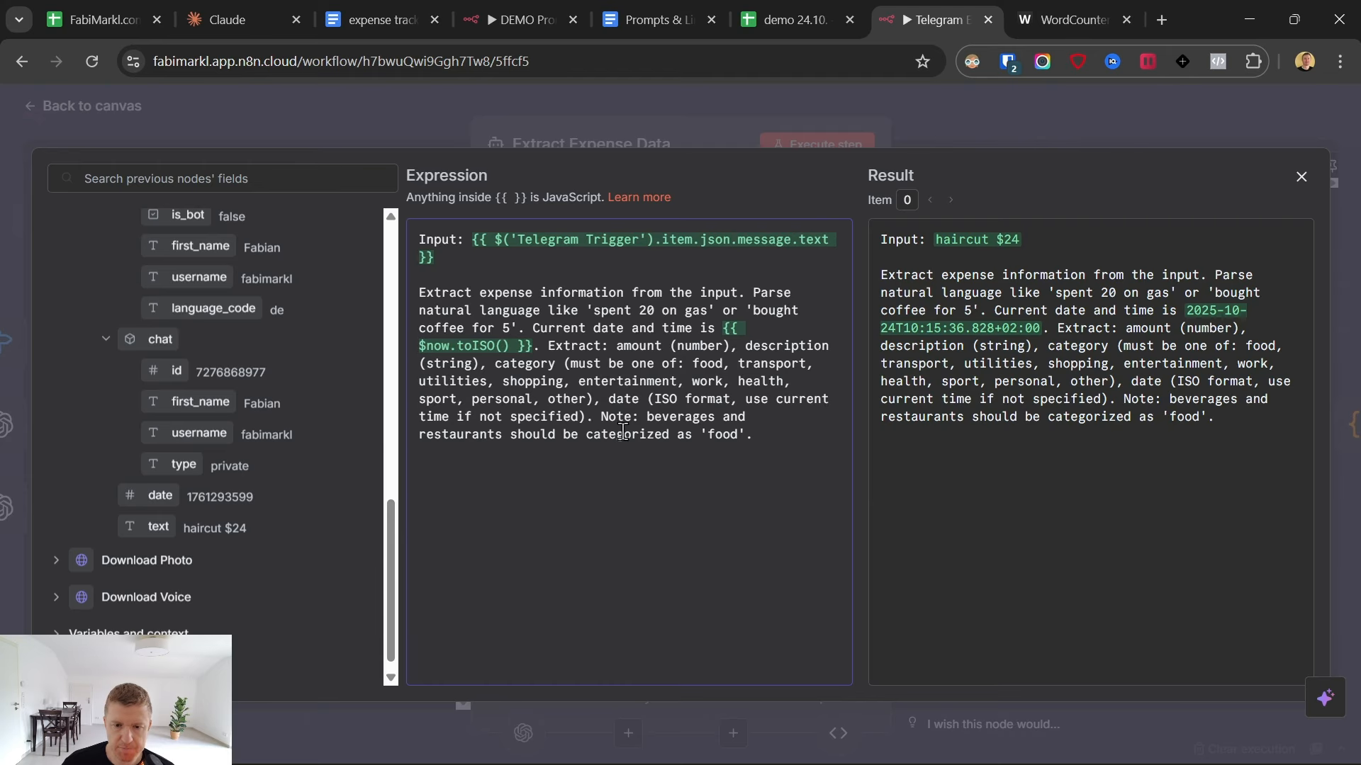
click(695, 88)
click(828, 146)
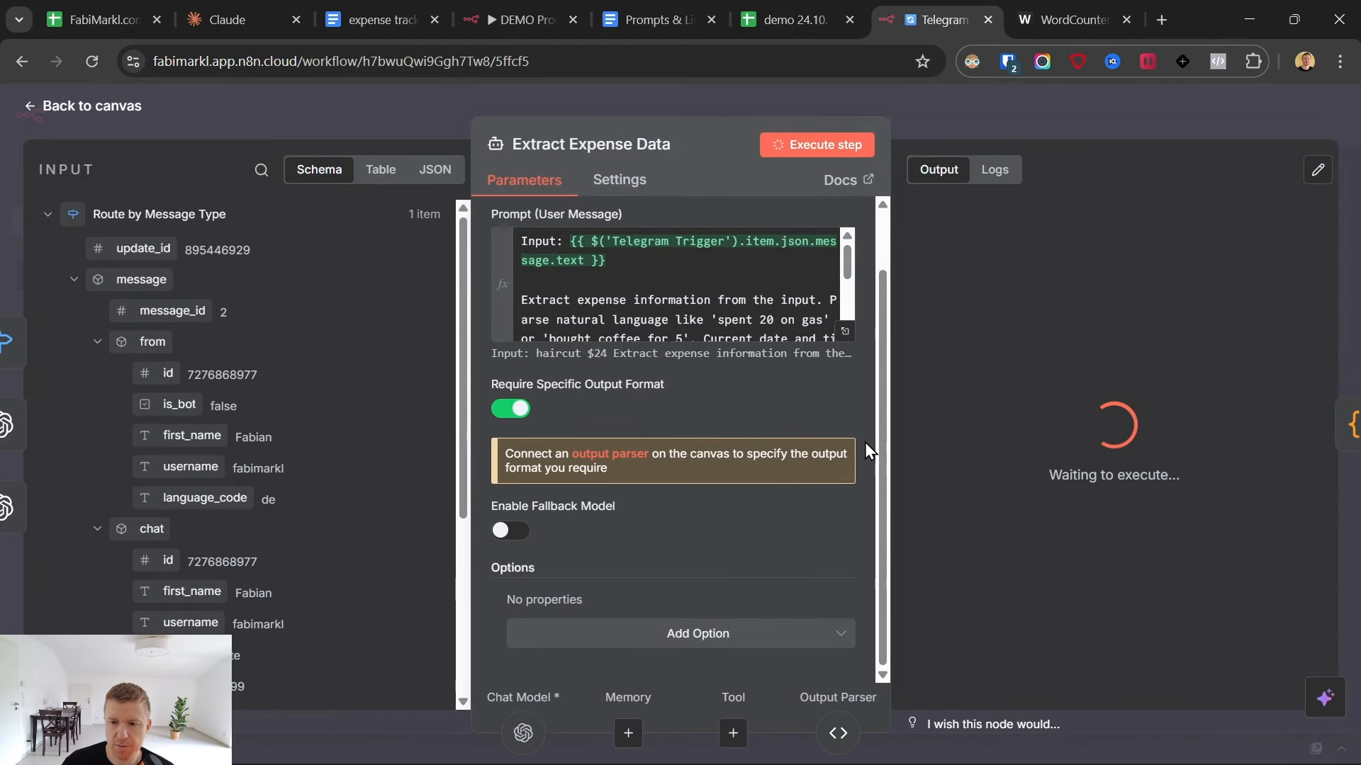
drag(1120, 341, 1199, 373)
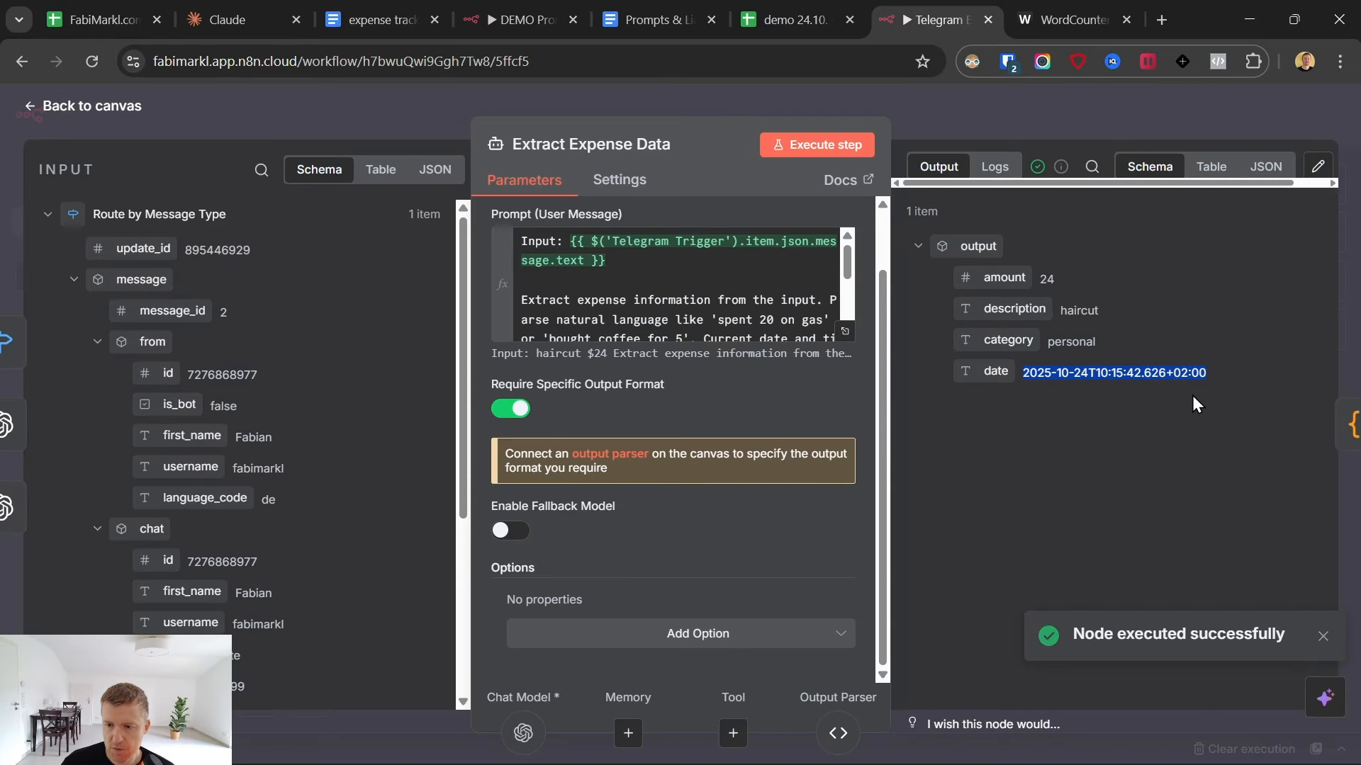
- Extend the prompt's date instruction to read "ISO format without time" and close the expression editor
click(845, 330)
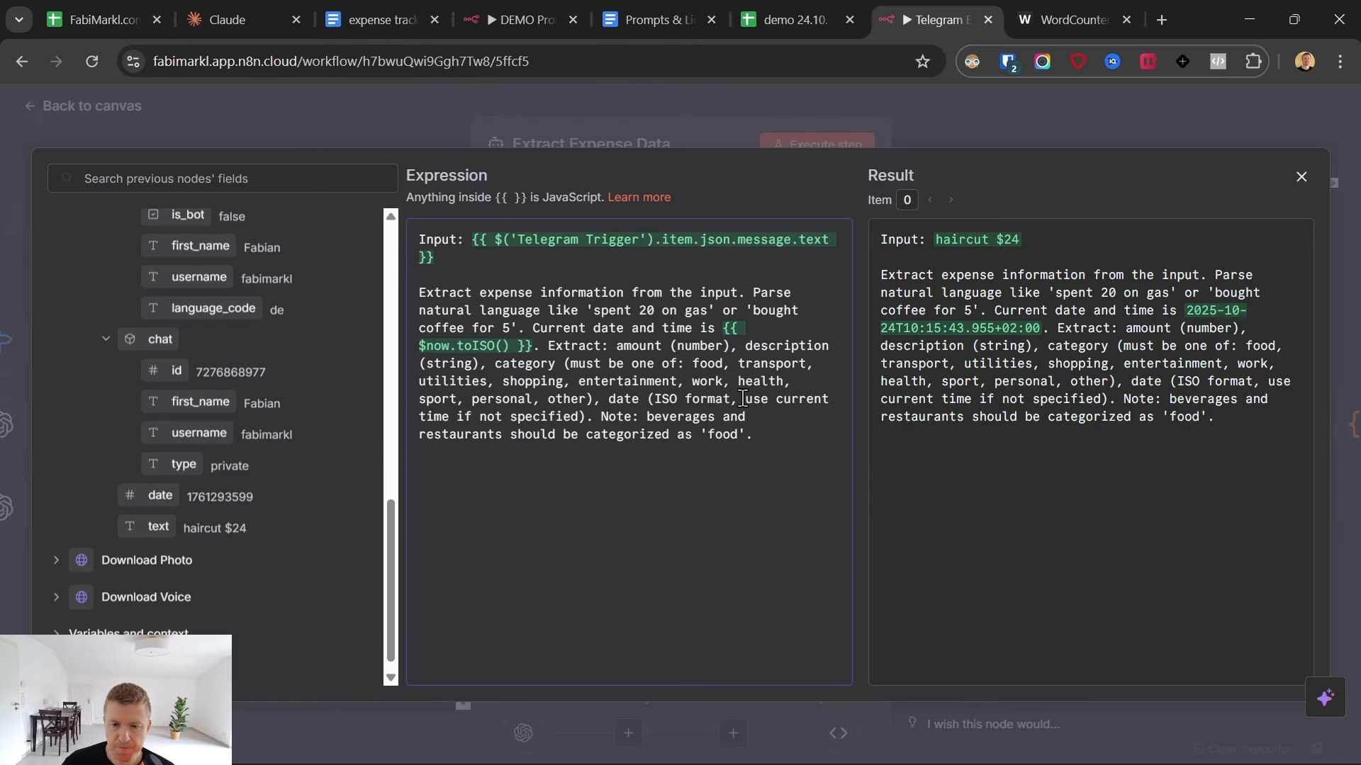
text(wi)
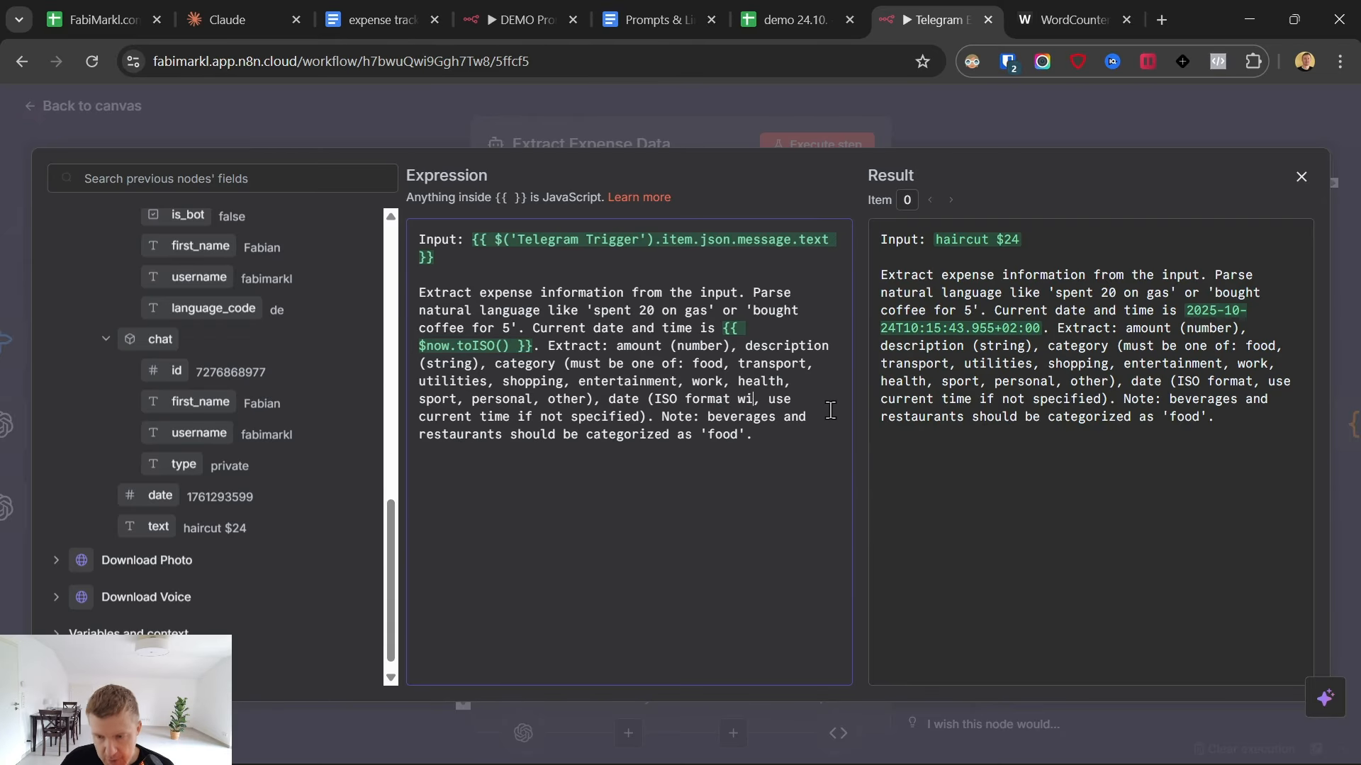
key(BackSpace)
key(BackSpace)
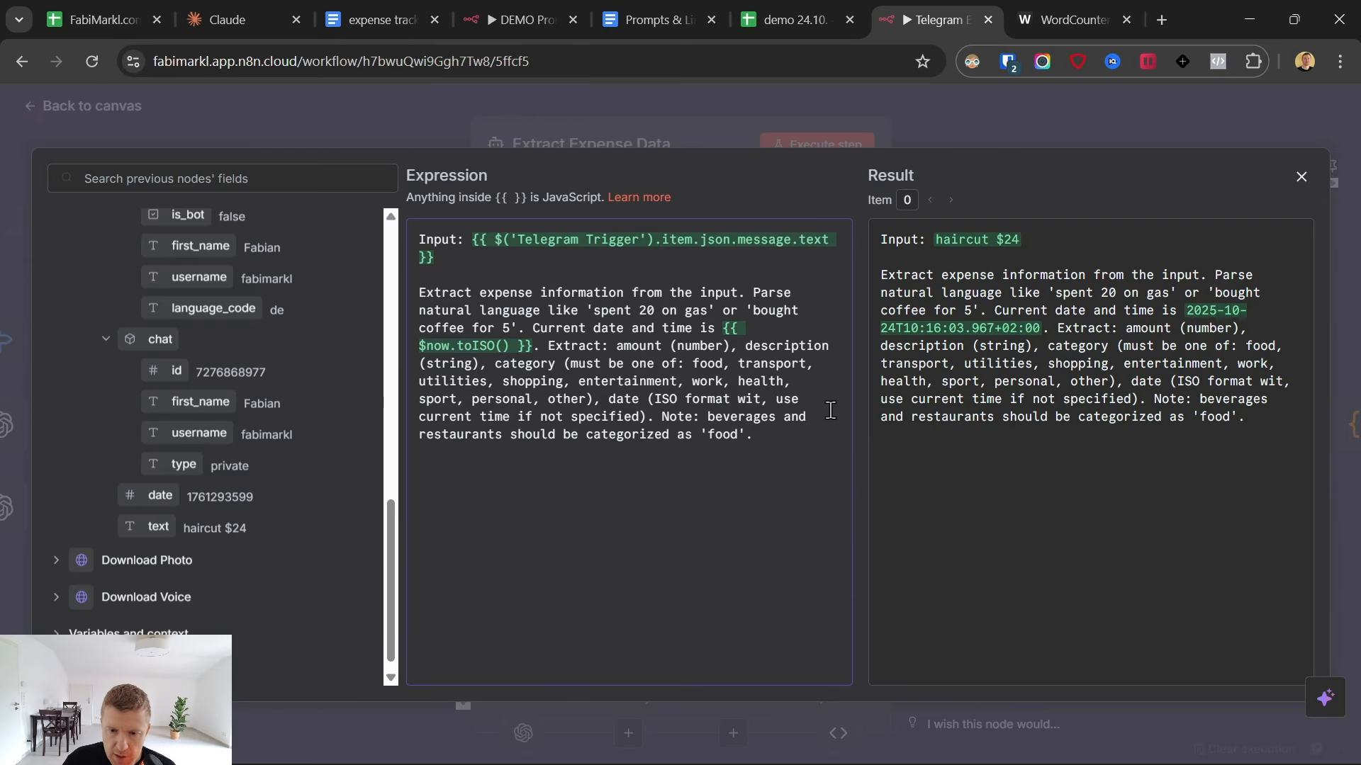
text(htozt)
key(BackSpace)
key(BackSpace)
key(BackSpace)
key(BackSpace)
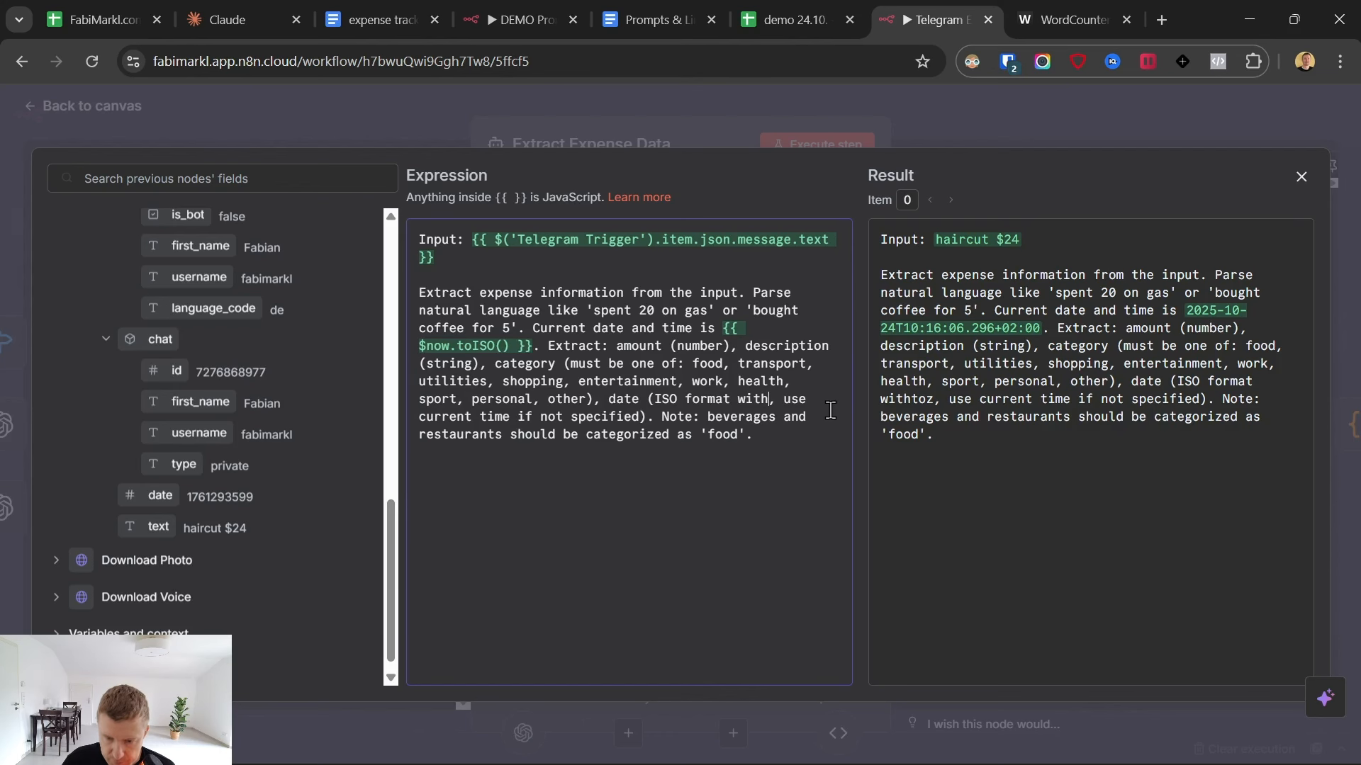
text(out time)
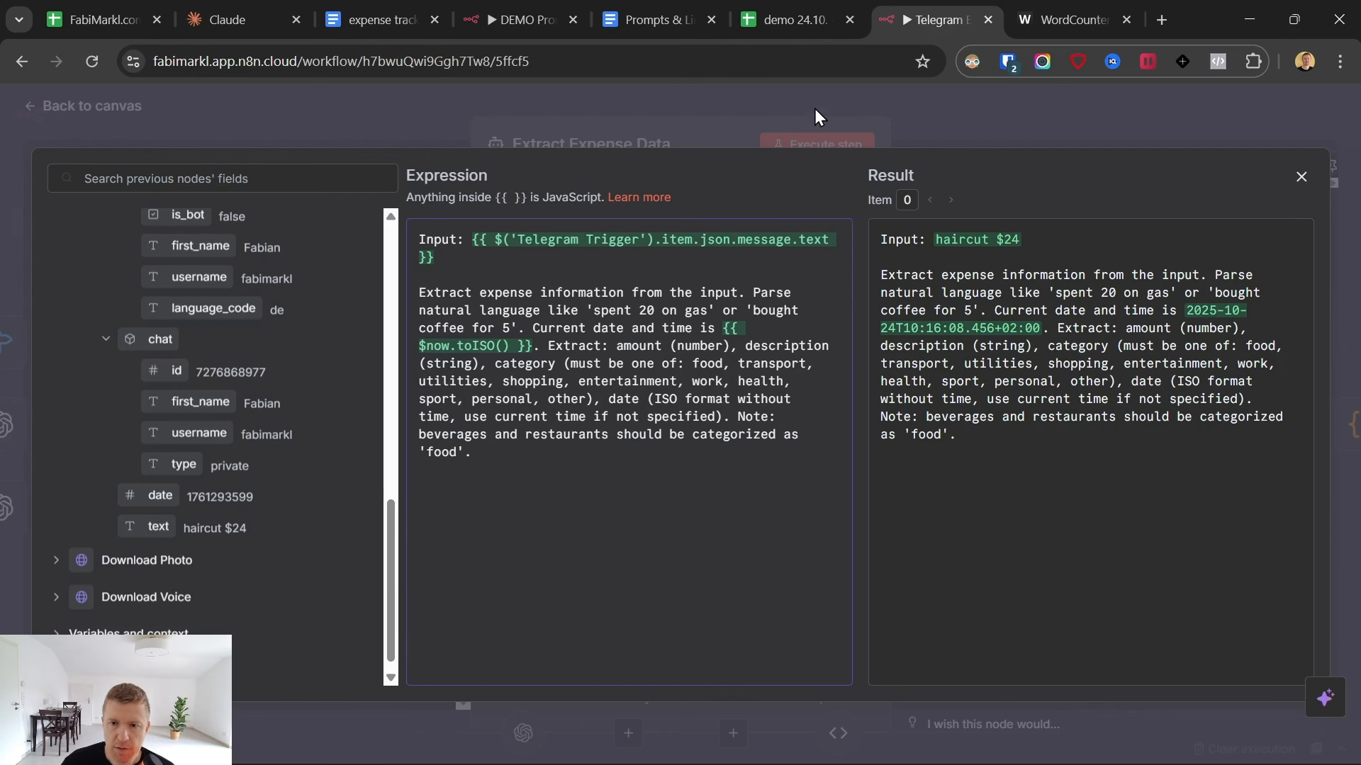
click(815, 111)
- Execute the Extract Expense Data node again and check the date format in its output
drag(1098, 372, 1215, 376)
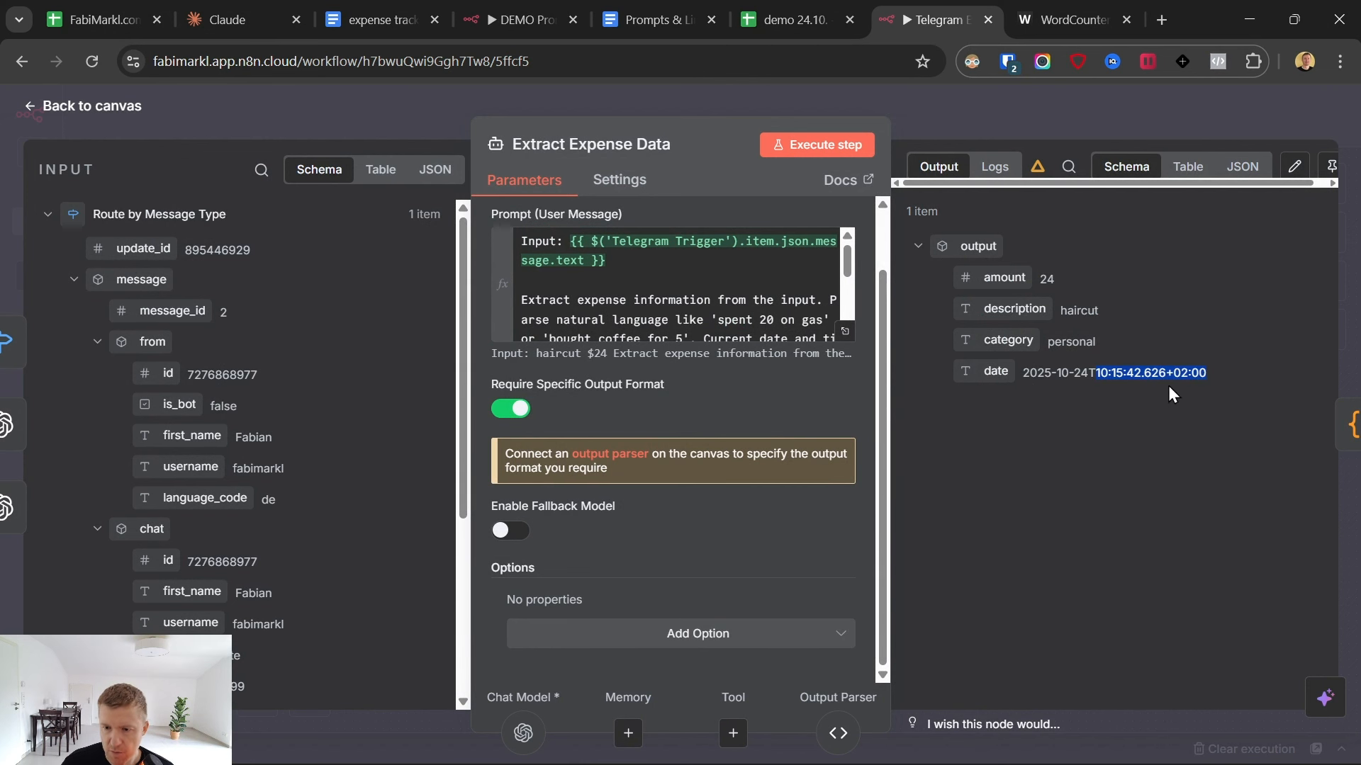
click(1191, 332)
click(808, 148)
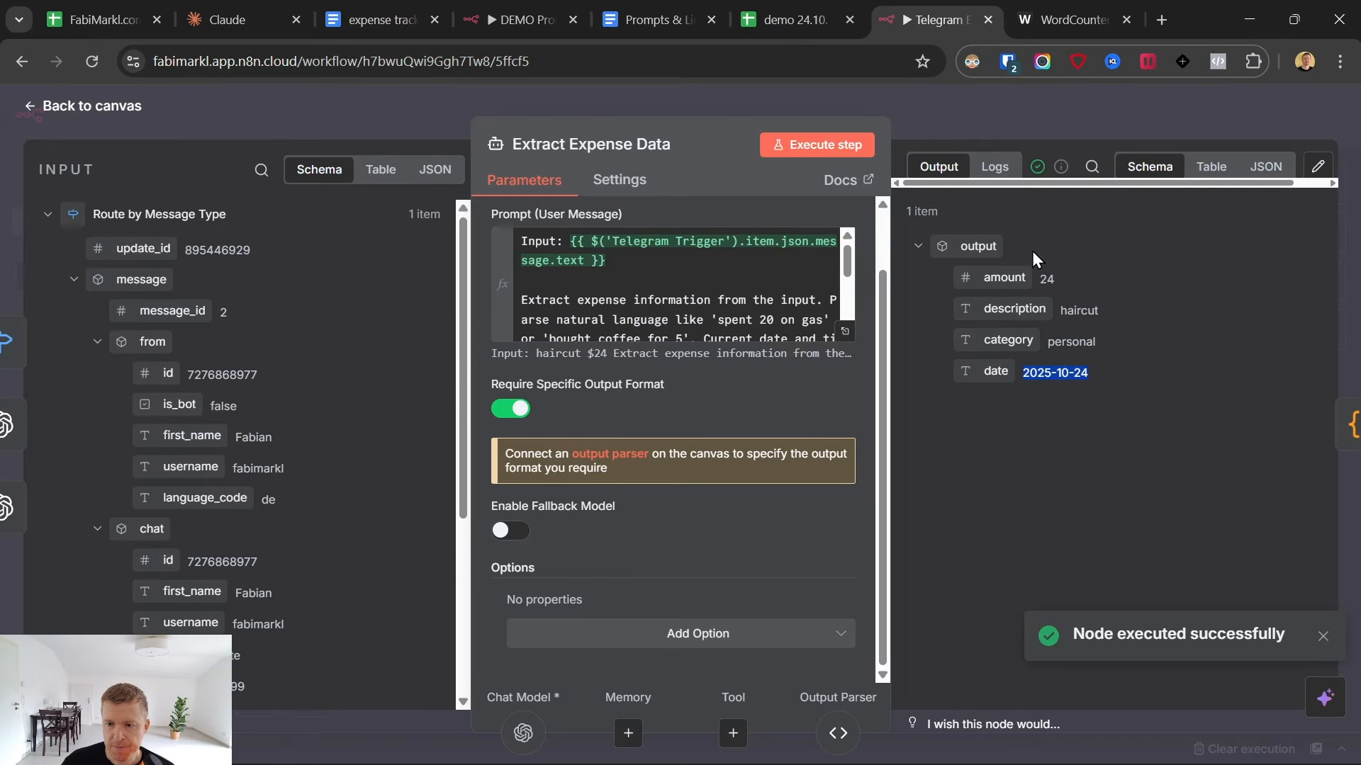
- Open the OpenAI Chat Model node, check its credential and model settings, and return to the canvas
click(43, 107)
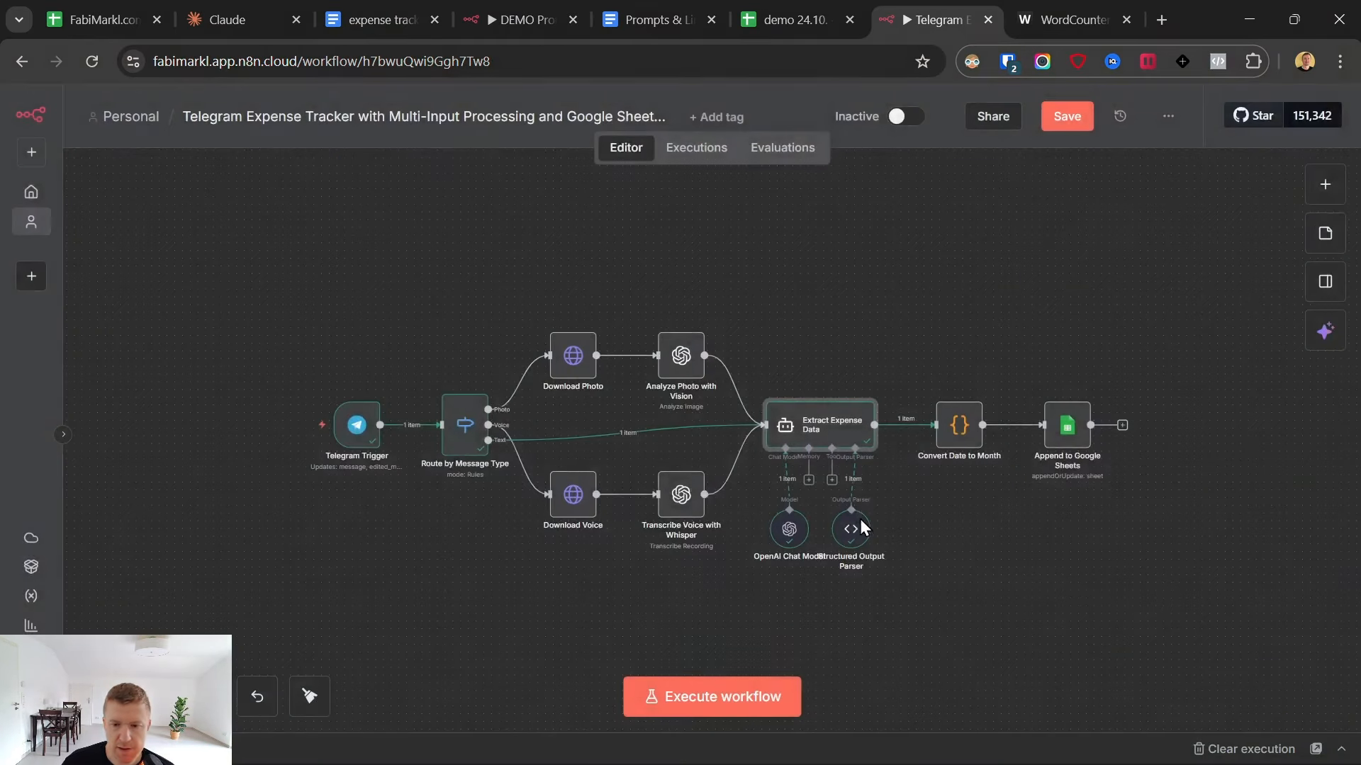
click(790, 533)
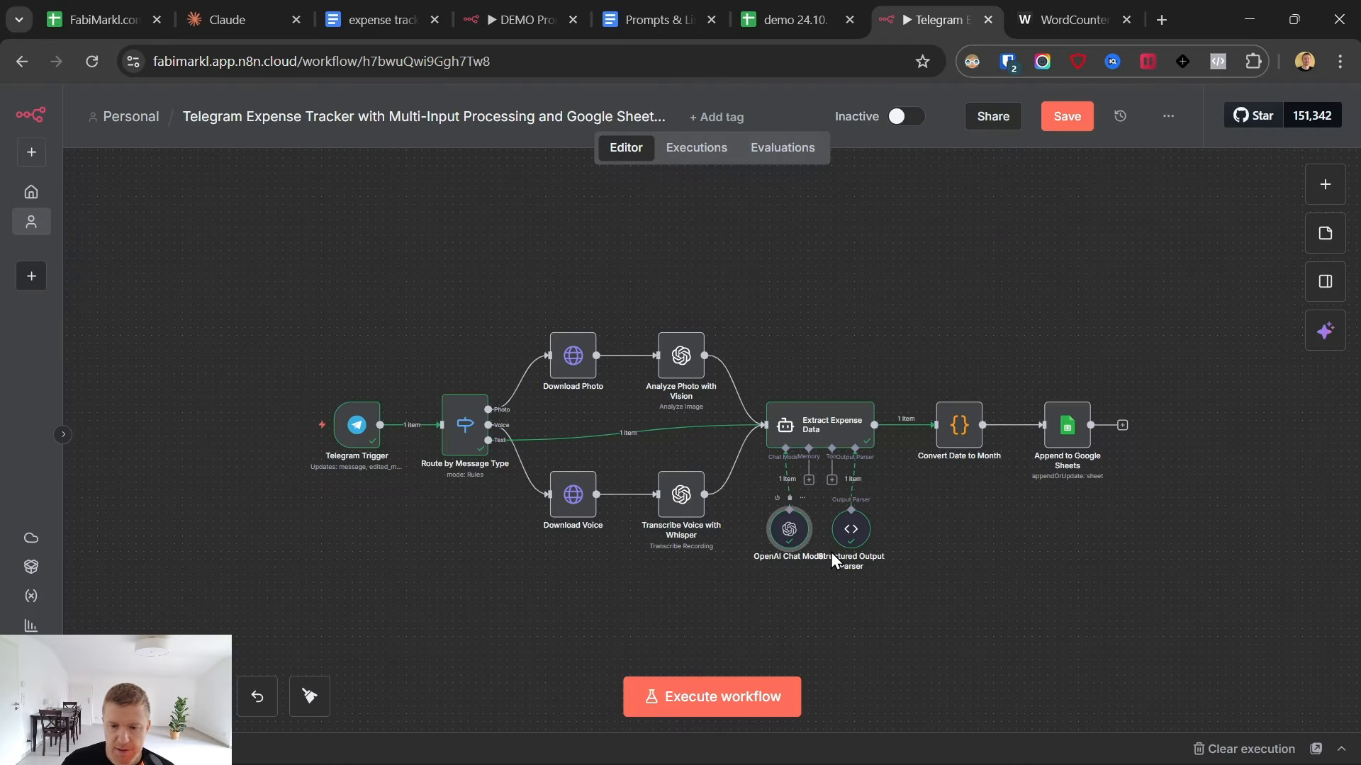
key(Return)
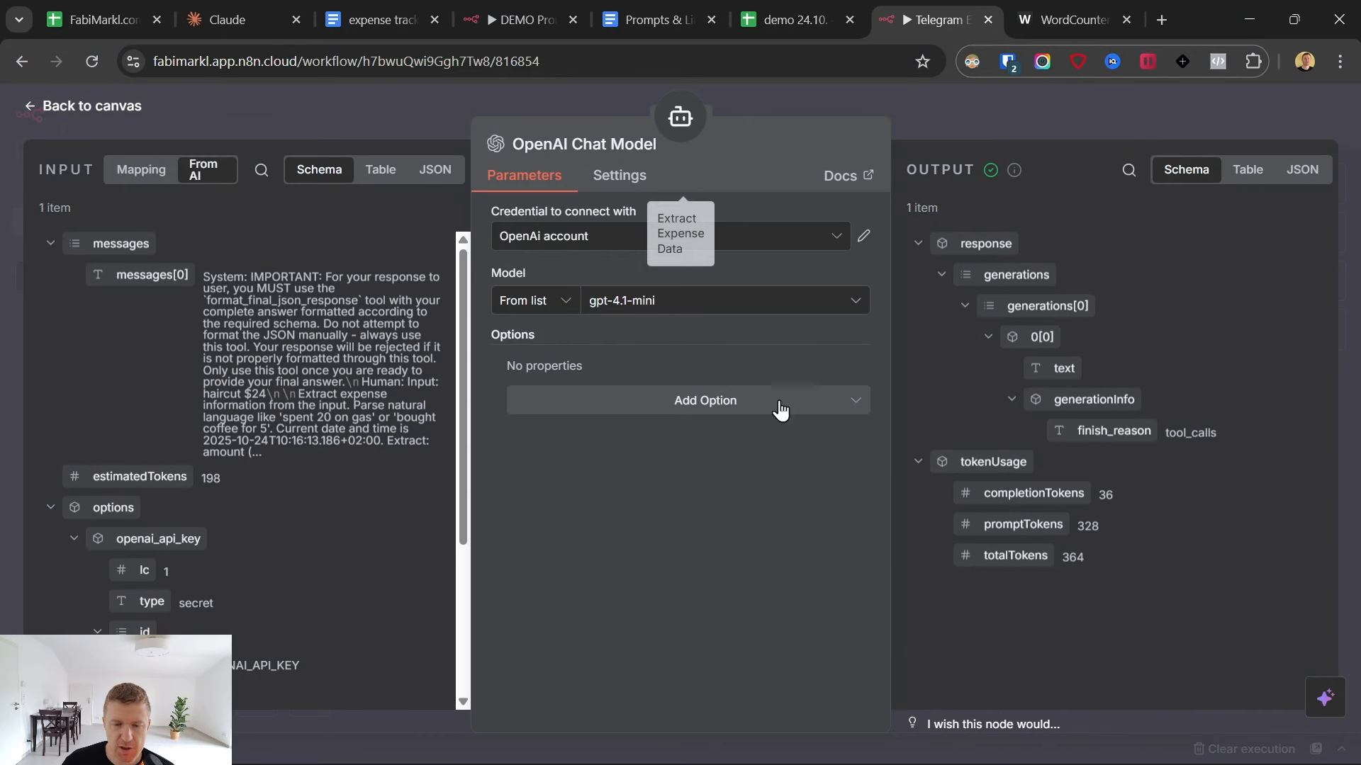
click(592, 238)
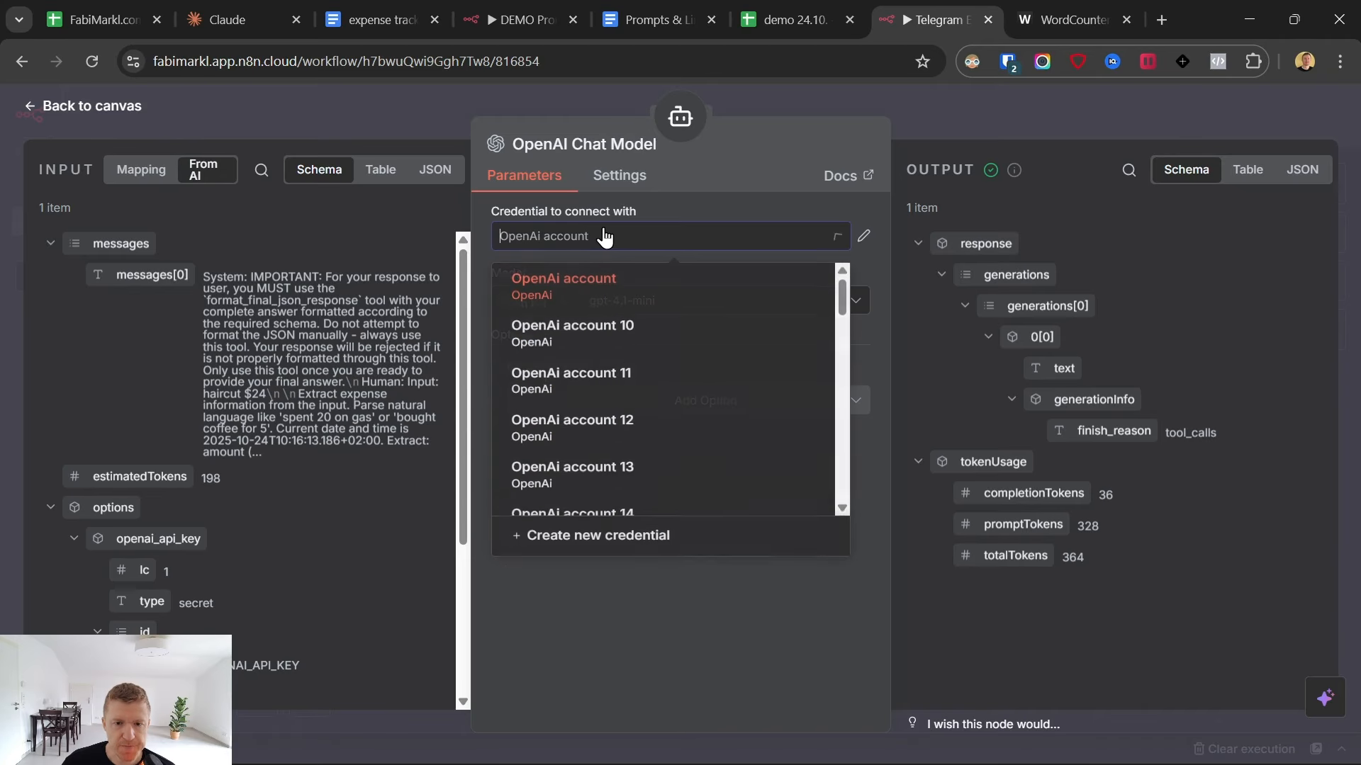
click(730, 159)
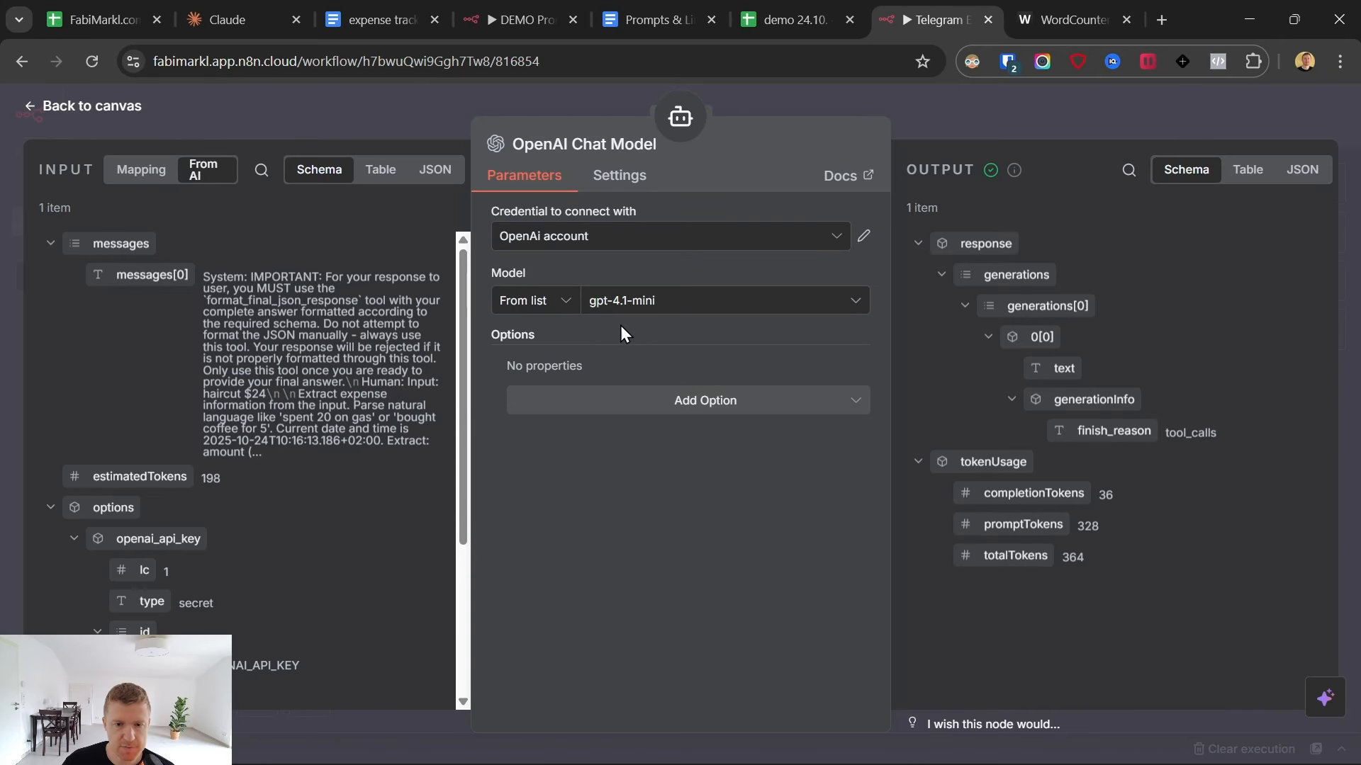
click(145, 118)
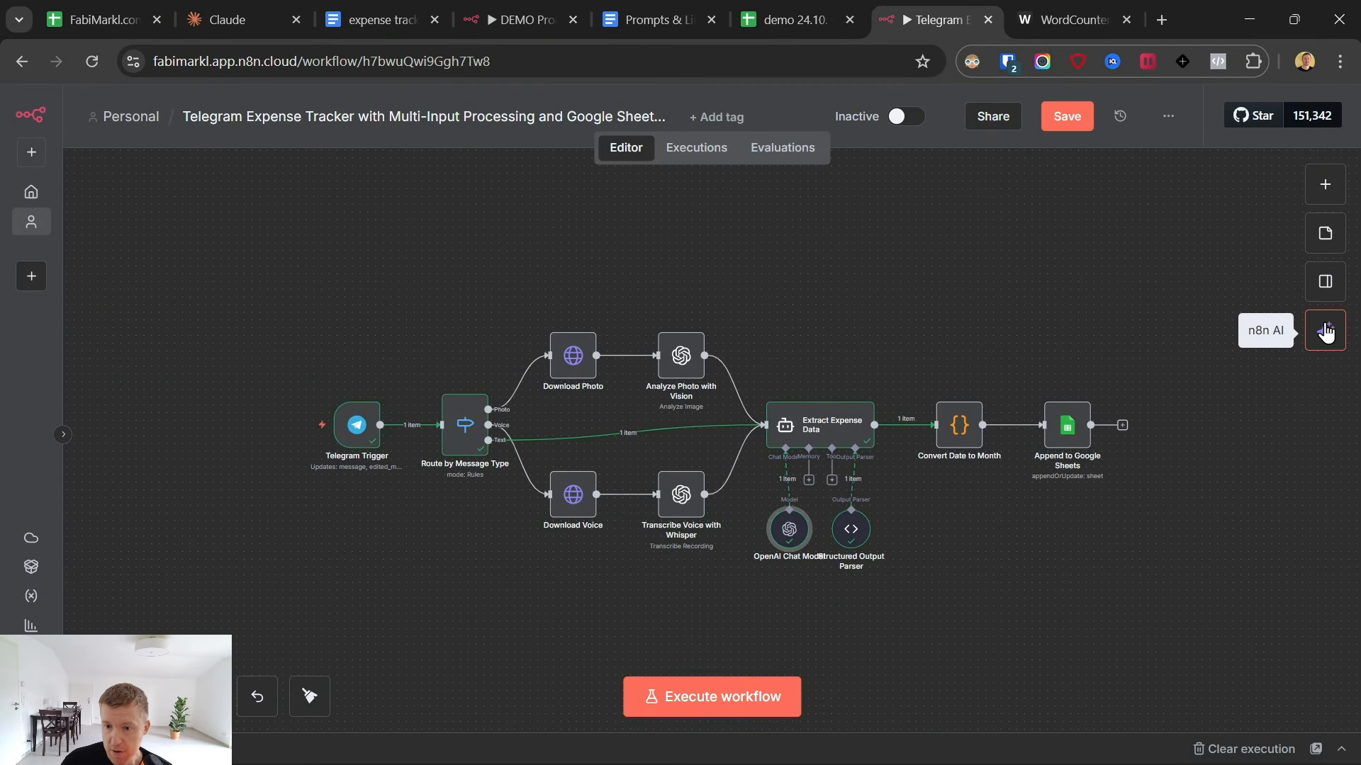
- Open the Convert Date to Month node and execute it on the extracted expense data
click(951, 426)
double_click(951, 425)
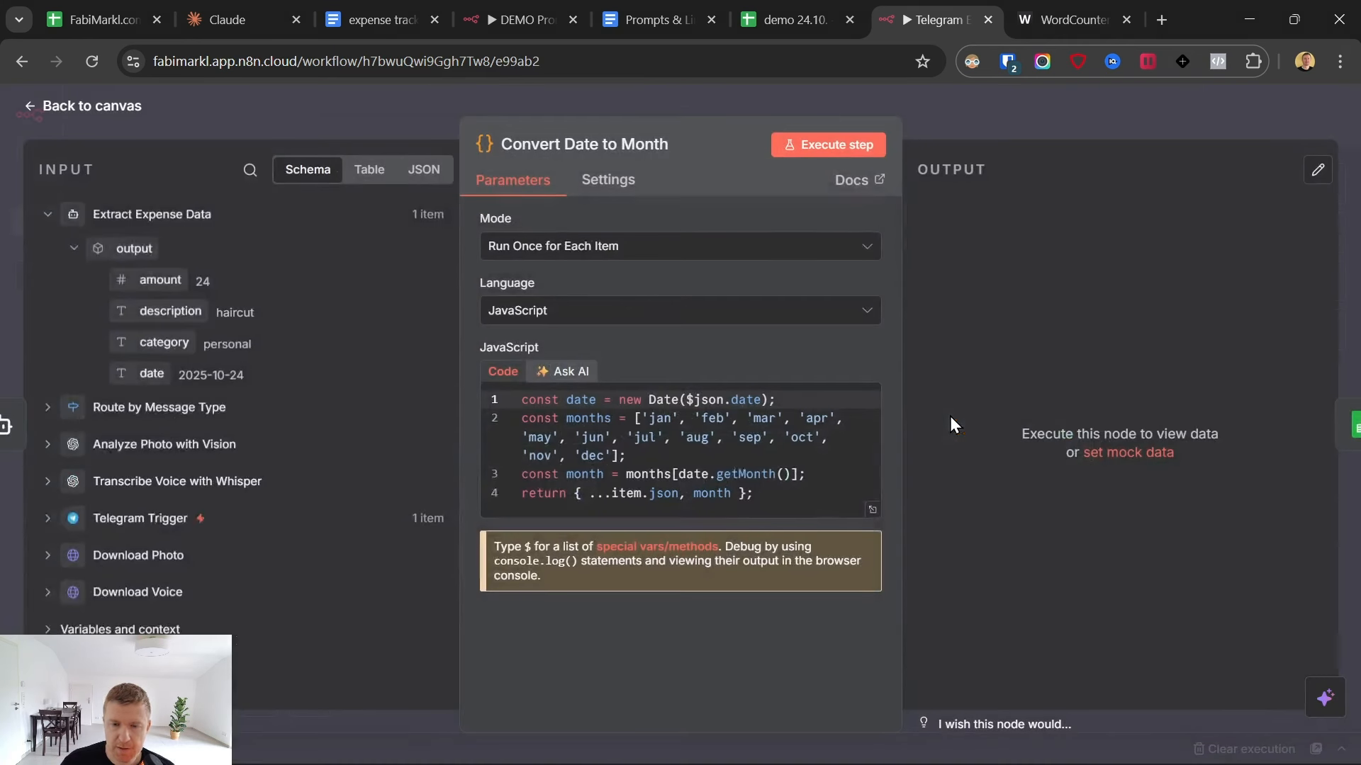
click(822, 145)
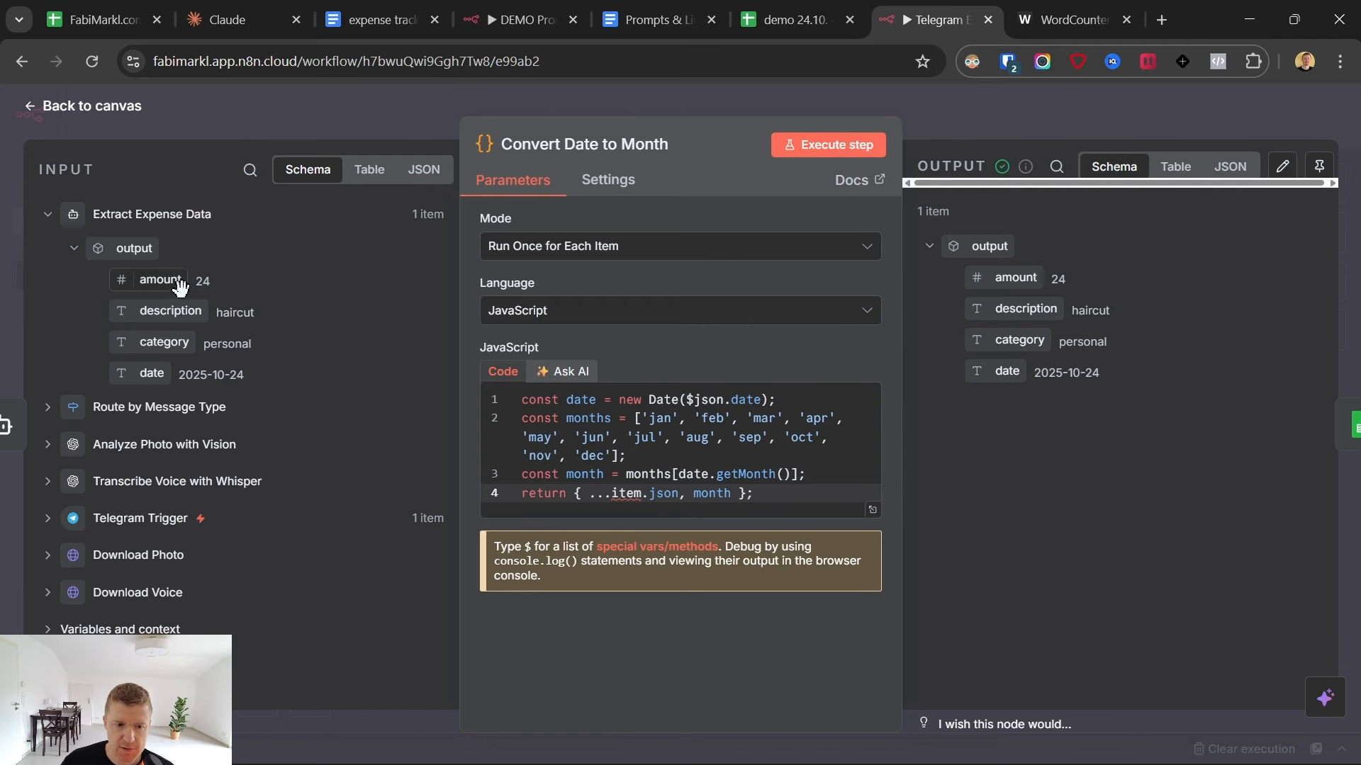
- Compare the month abbreviations in the node's JavaScript with the sheet names in the demo 24.10. spreadsheet and return to the workflow
drag(648, 419, 597, 460)
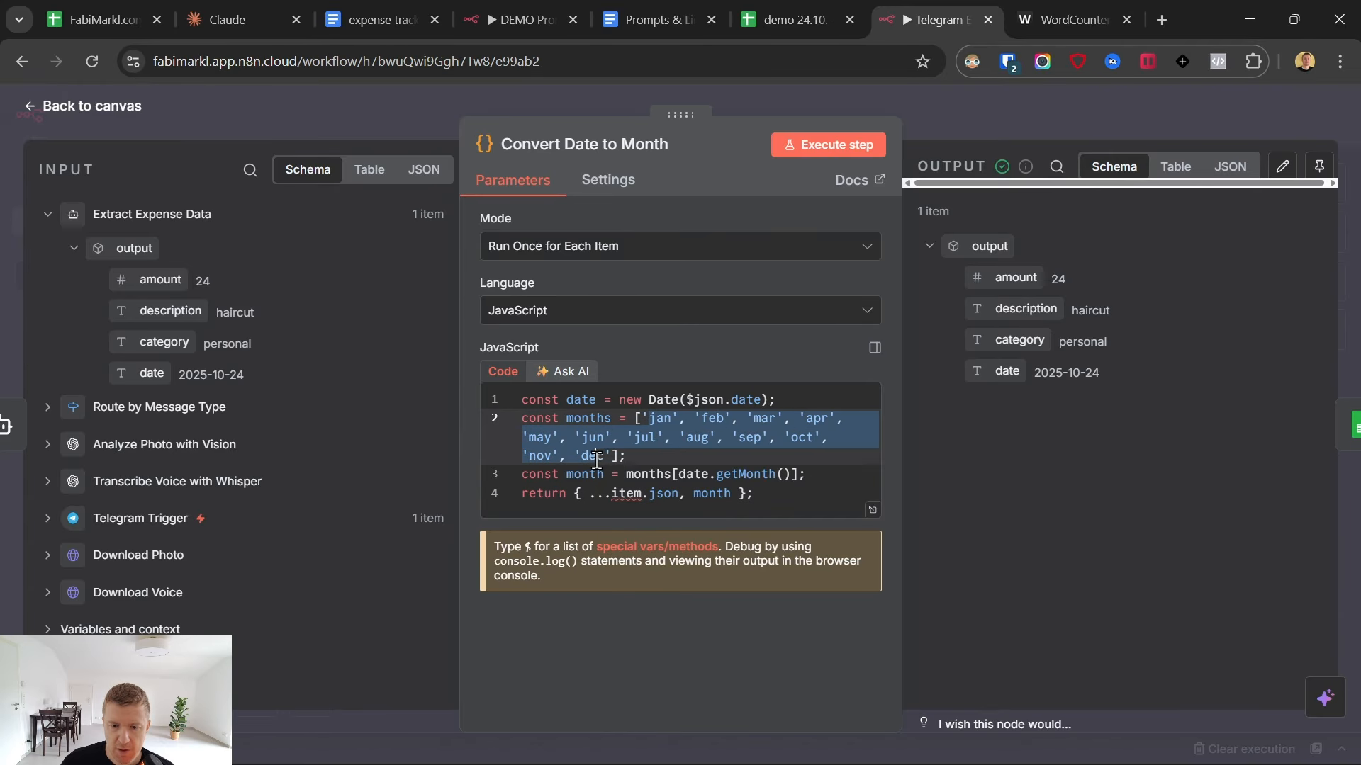
drag(659, 419, 808, 458)
click(783, 19)
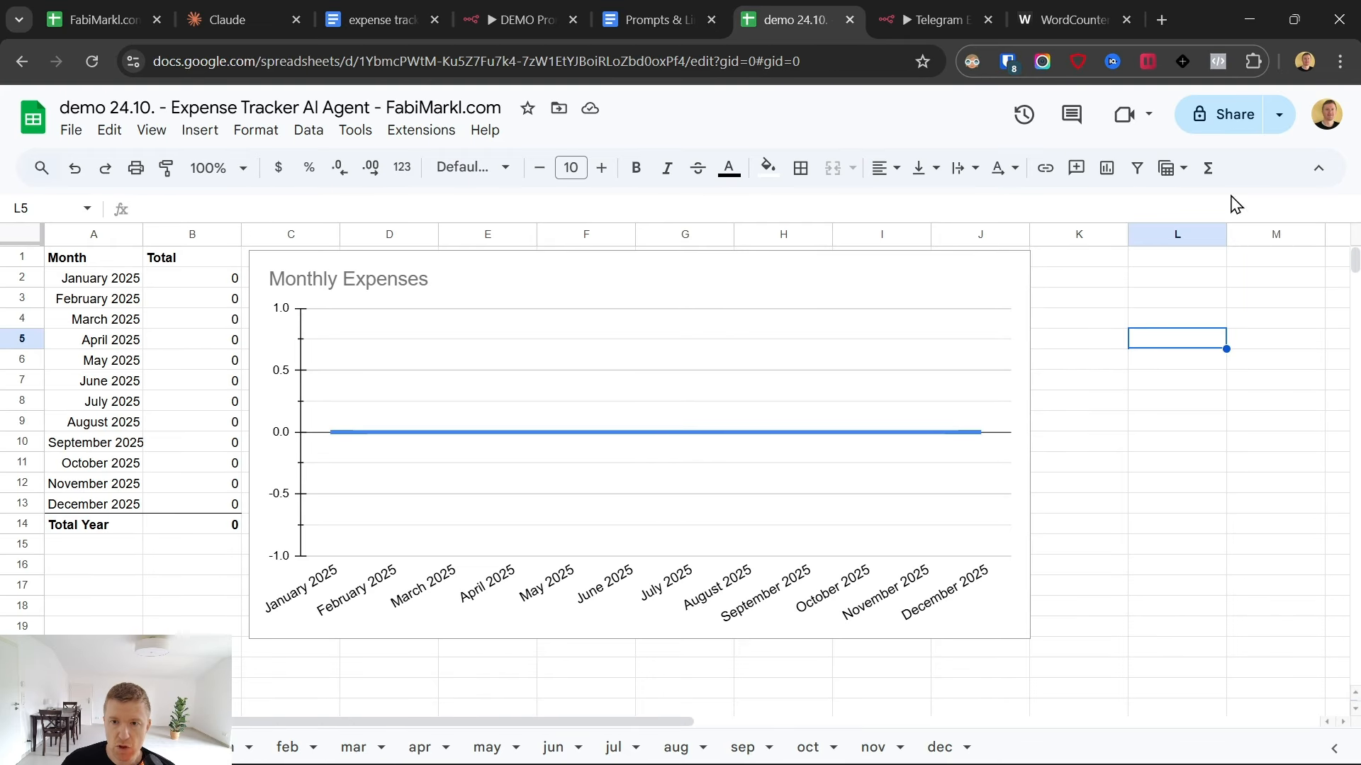
click(950, 8)
click(674, 412)
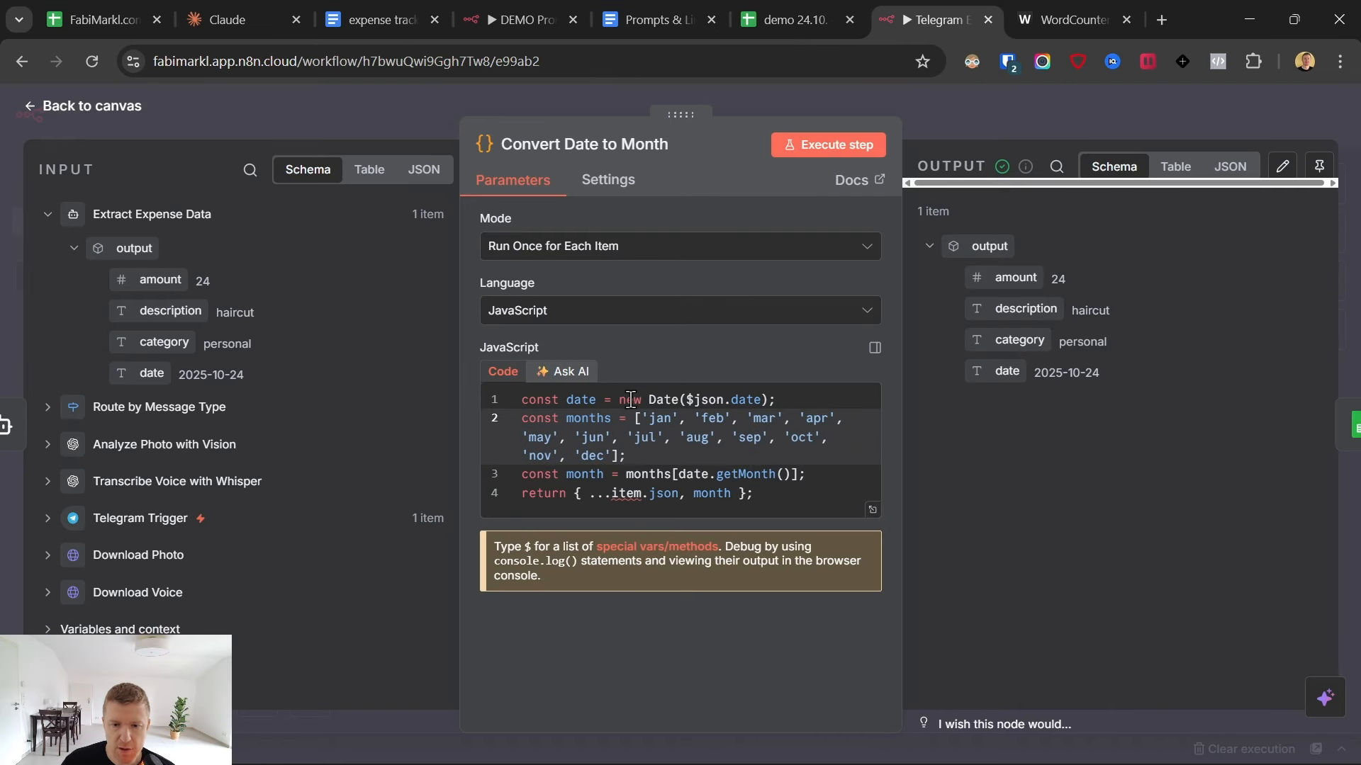
- Try replacing Date($json.date) in the first code line with the extracted date field $json.output.date and execute the node
drag(652, 398, 769, 401)
key(BackSpace)
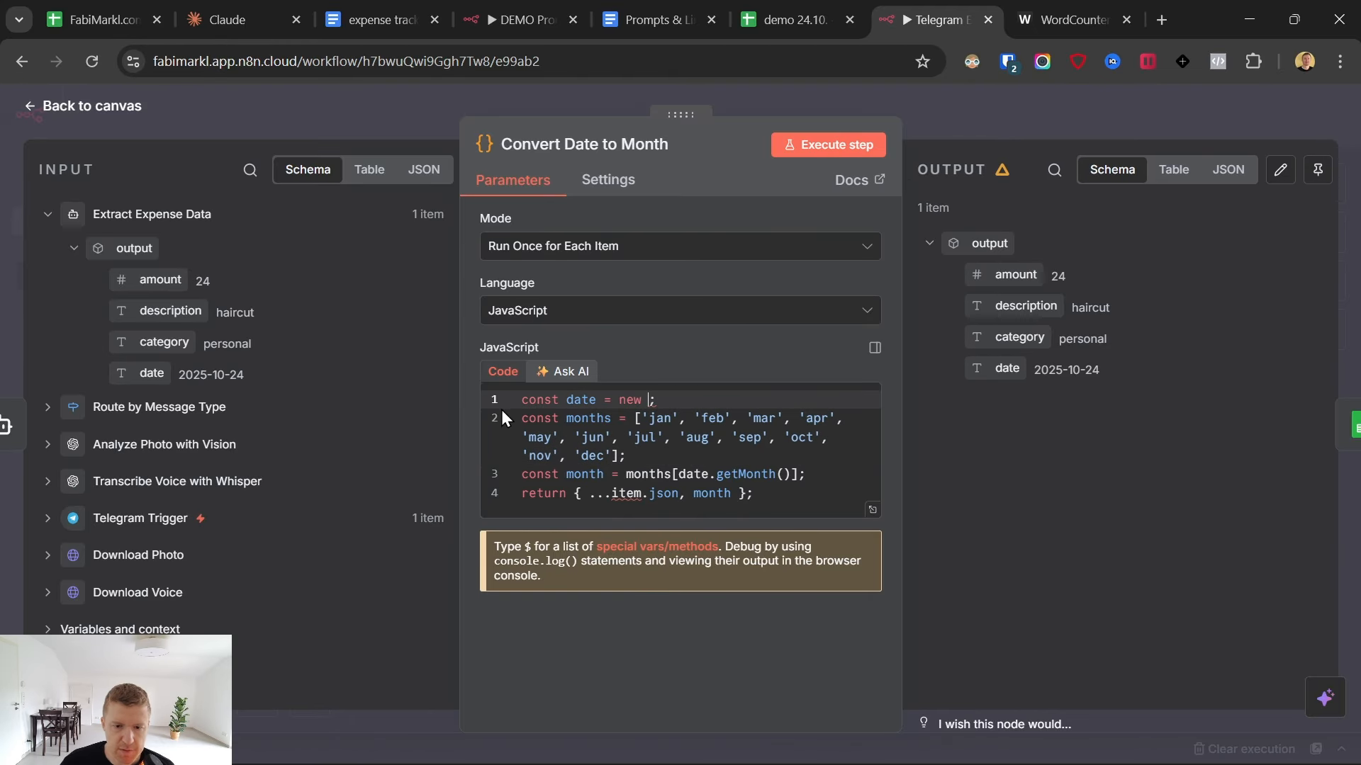
drag(149, 368, 656, 401)
click(828, 145)
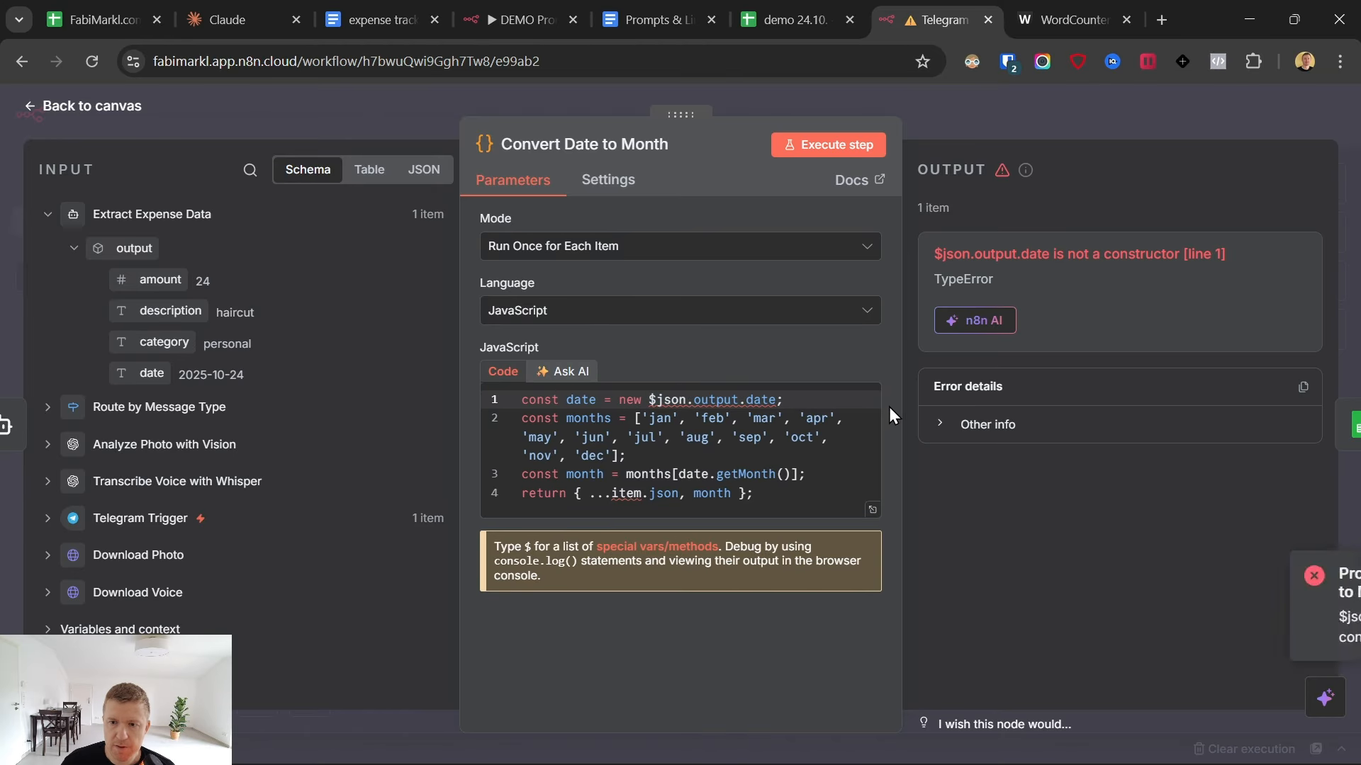
- Try deleting the "new" keyword before $json.output.date in the first code line, re-execute the node and dismiss the notification
click(605, 423)
double_click(631, 400)
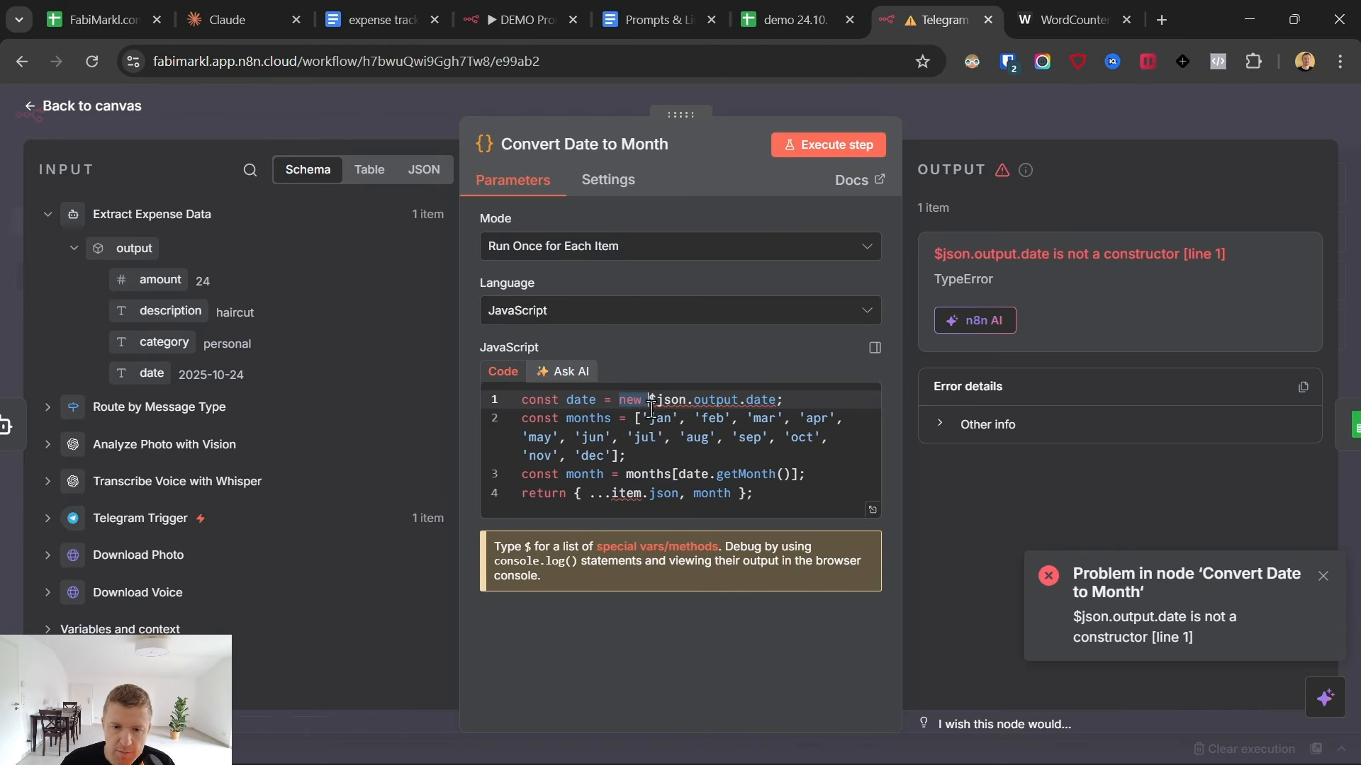
key(BackSpace)
key(BackSpace)
click(834, 149)
click(865, 472)
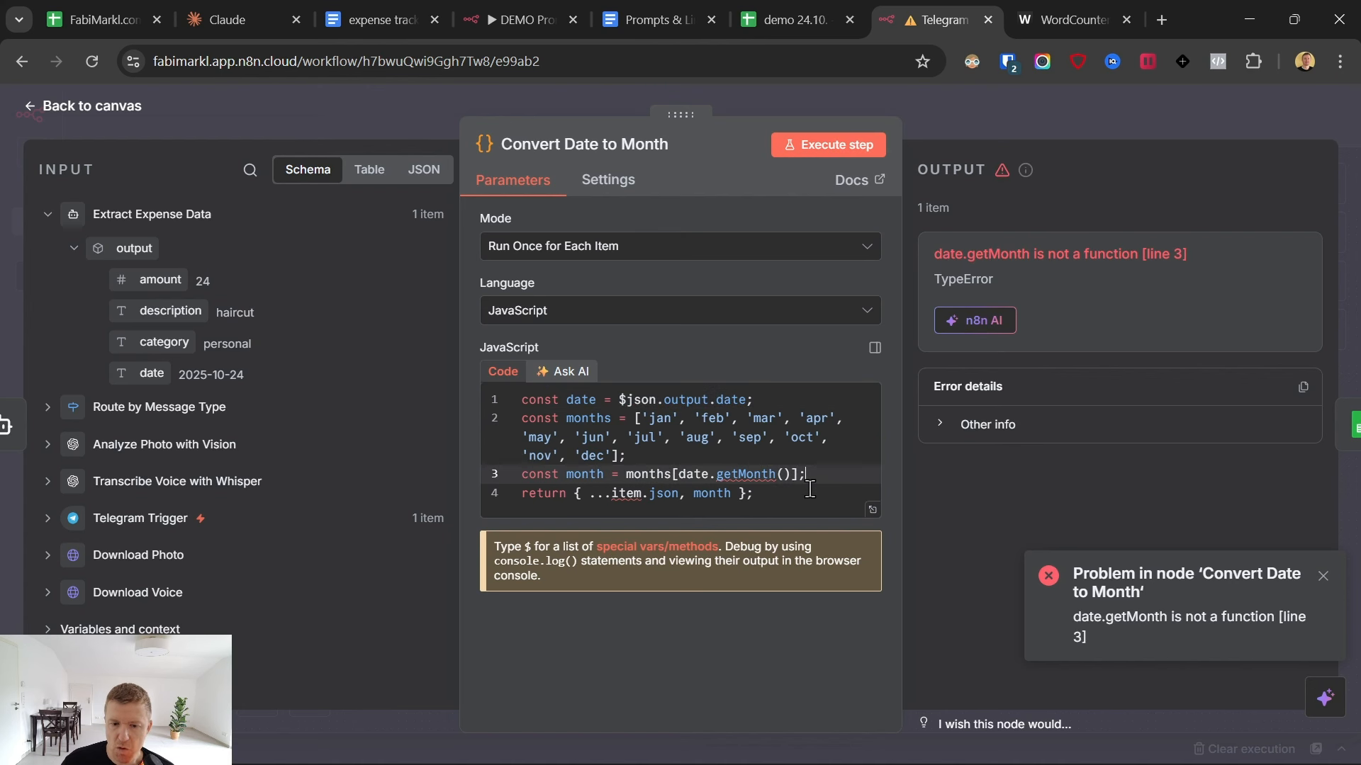
click(1323, 576)
- Send the AI builder the request "there is an error in the covert date to month node please fix it"
click(1324, 698)
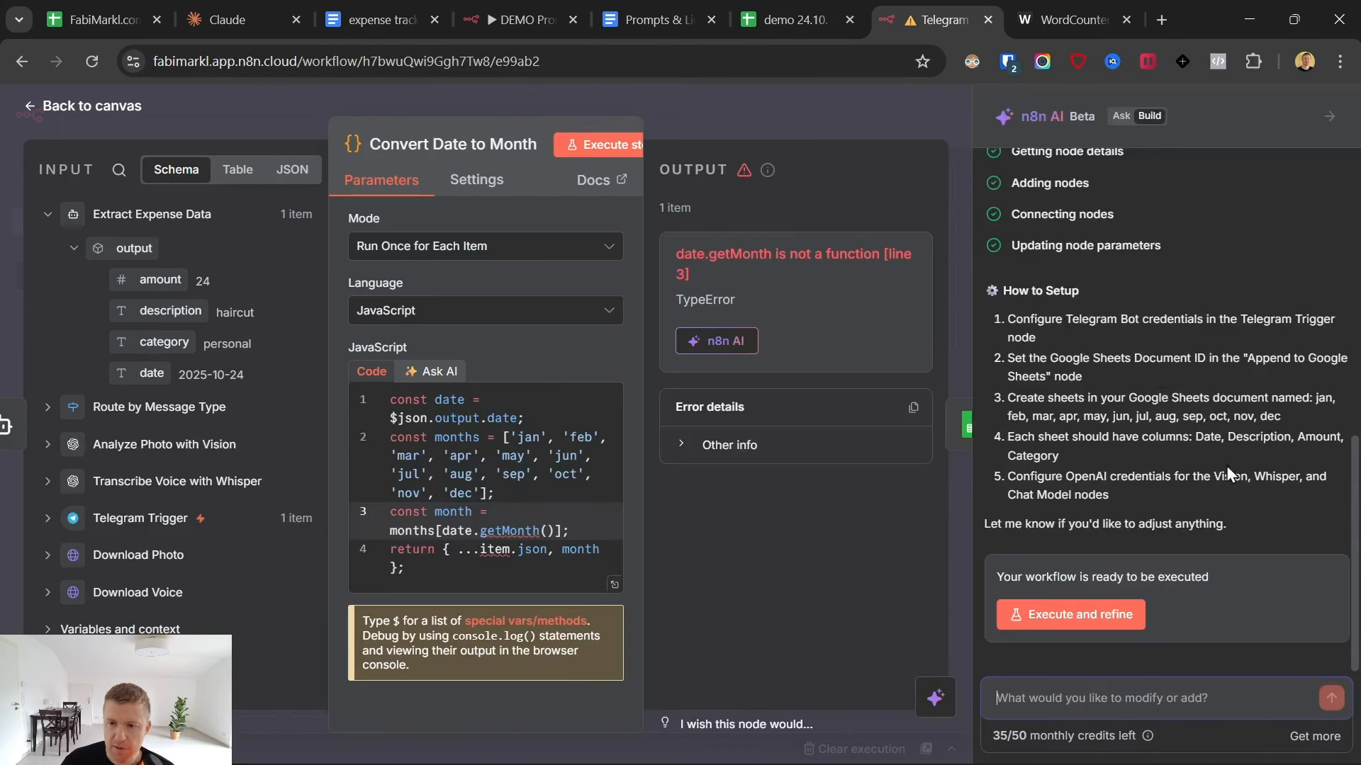
click(1097, 702)
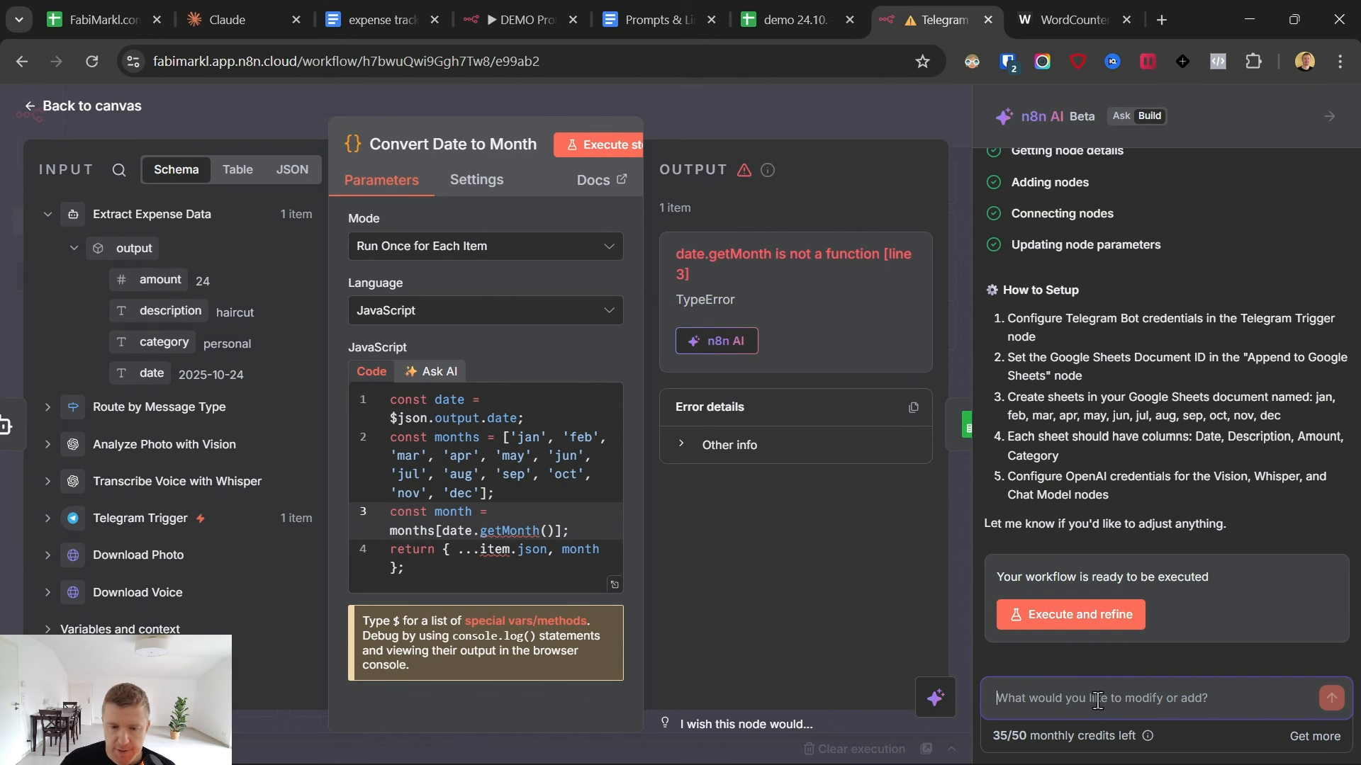
text(there is an error in the covert date to month)
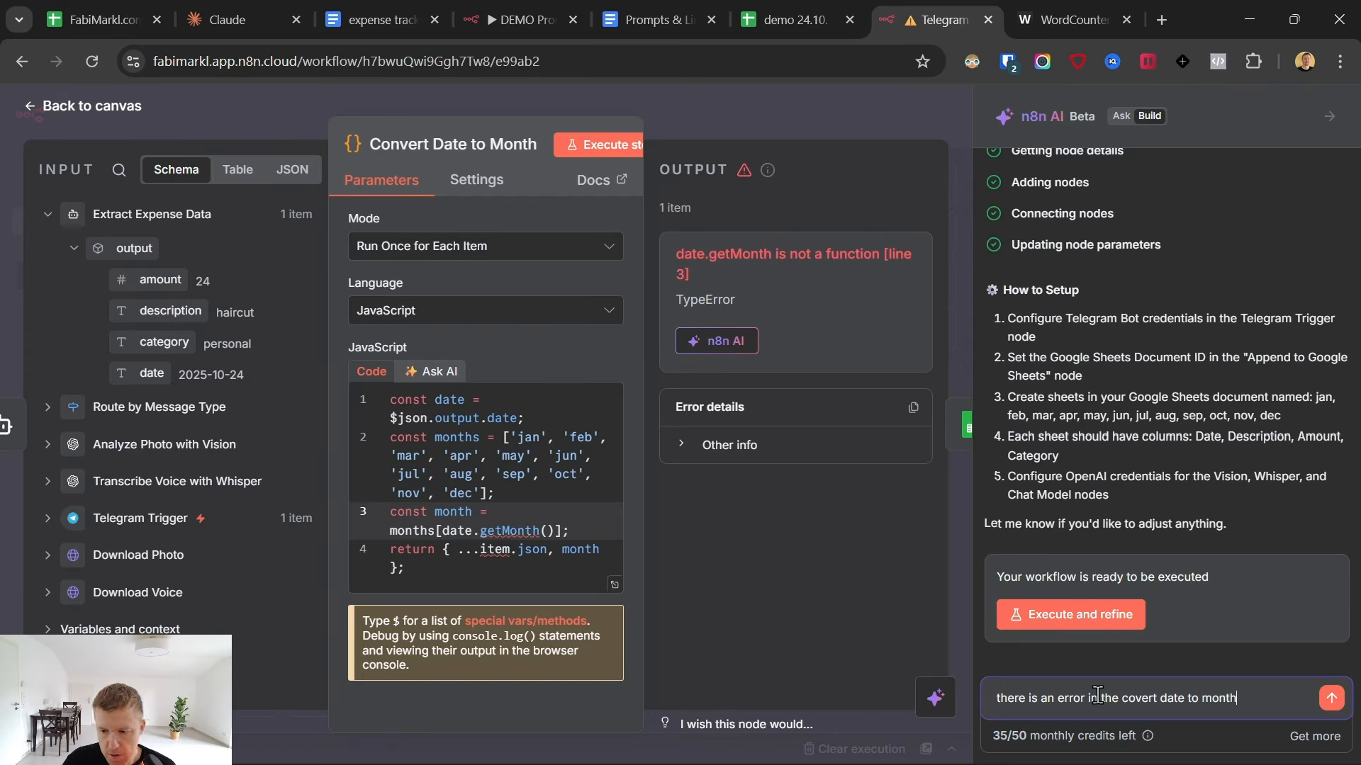
text(node p)
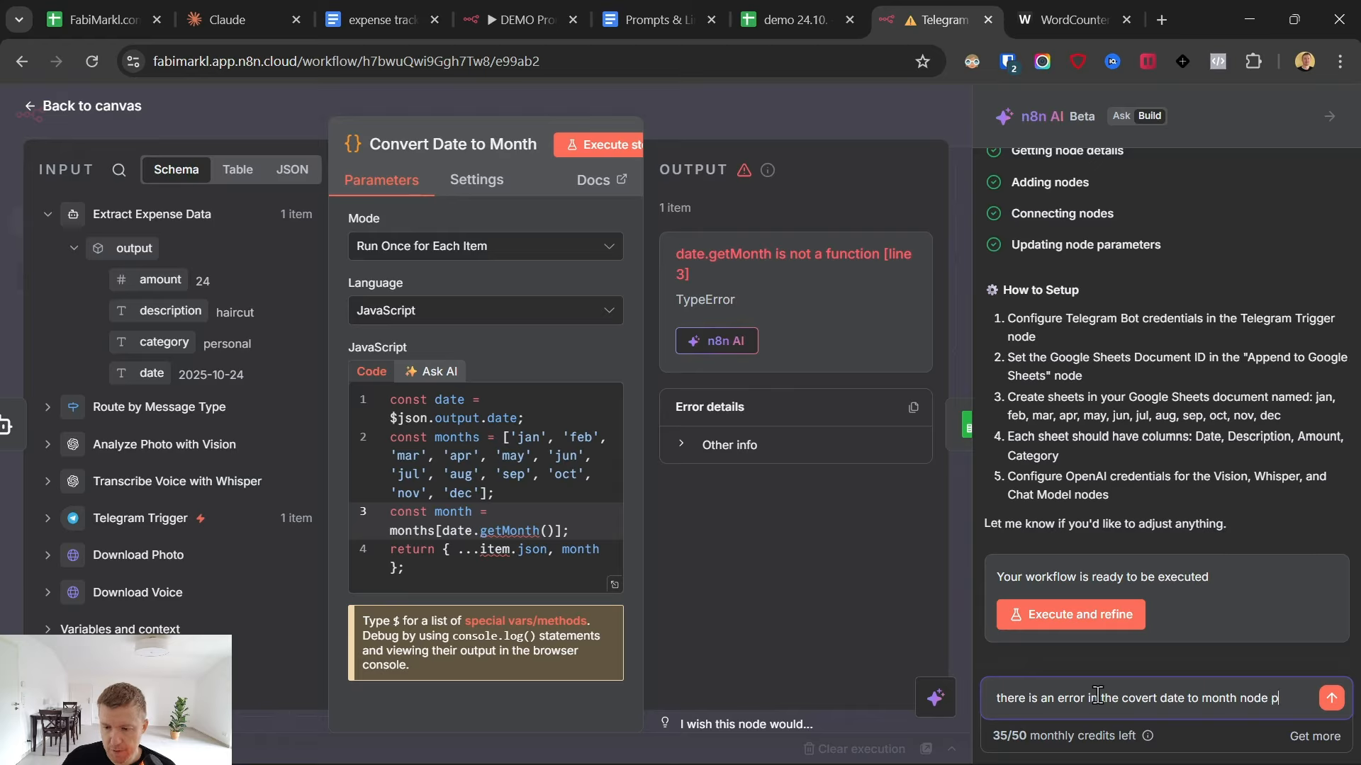
text(lease fix it)
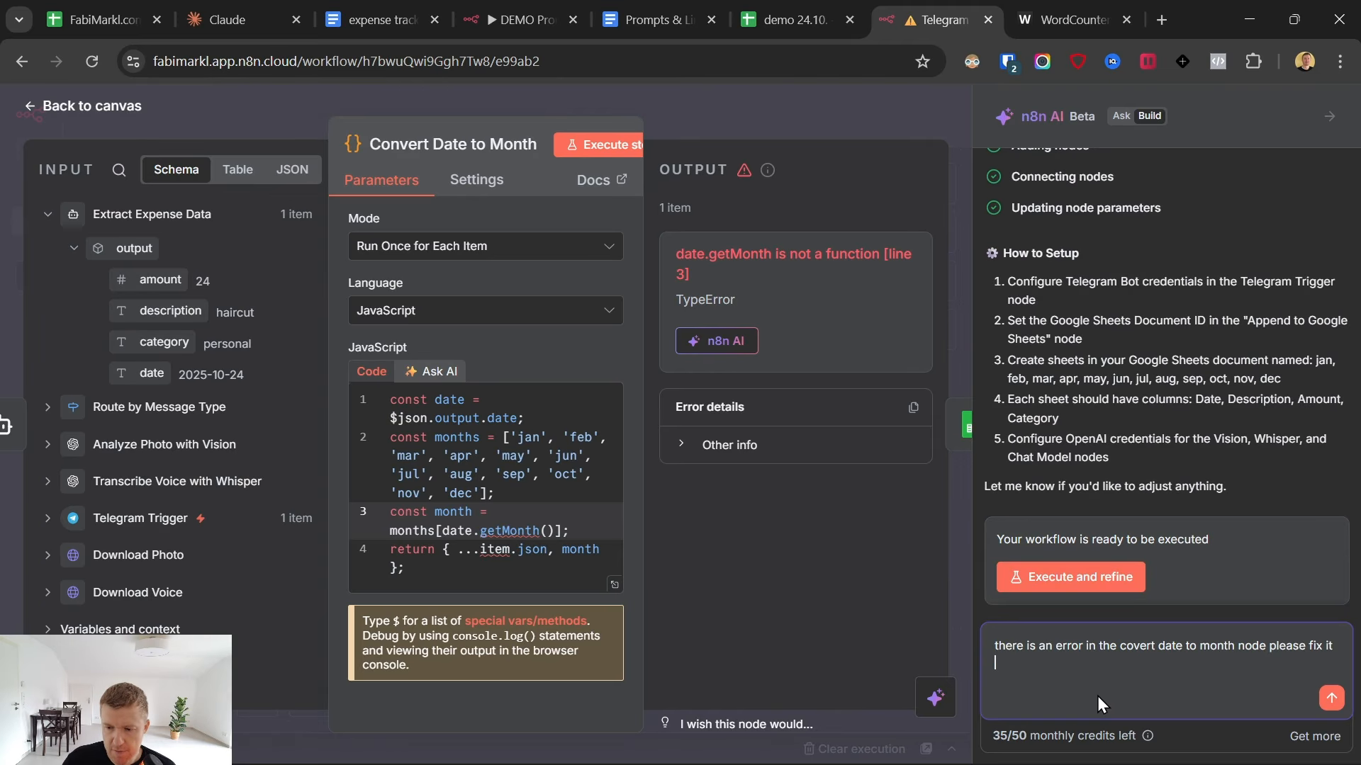
click(1333, 700)
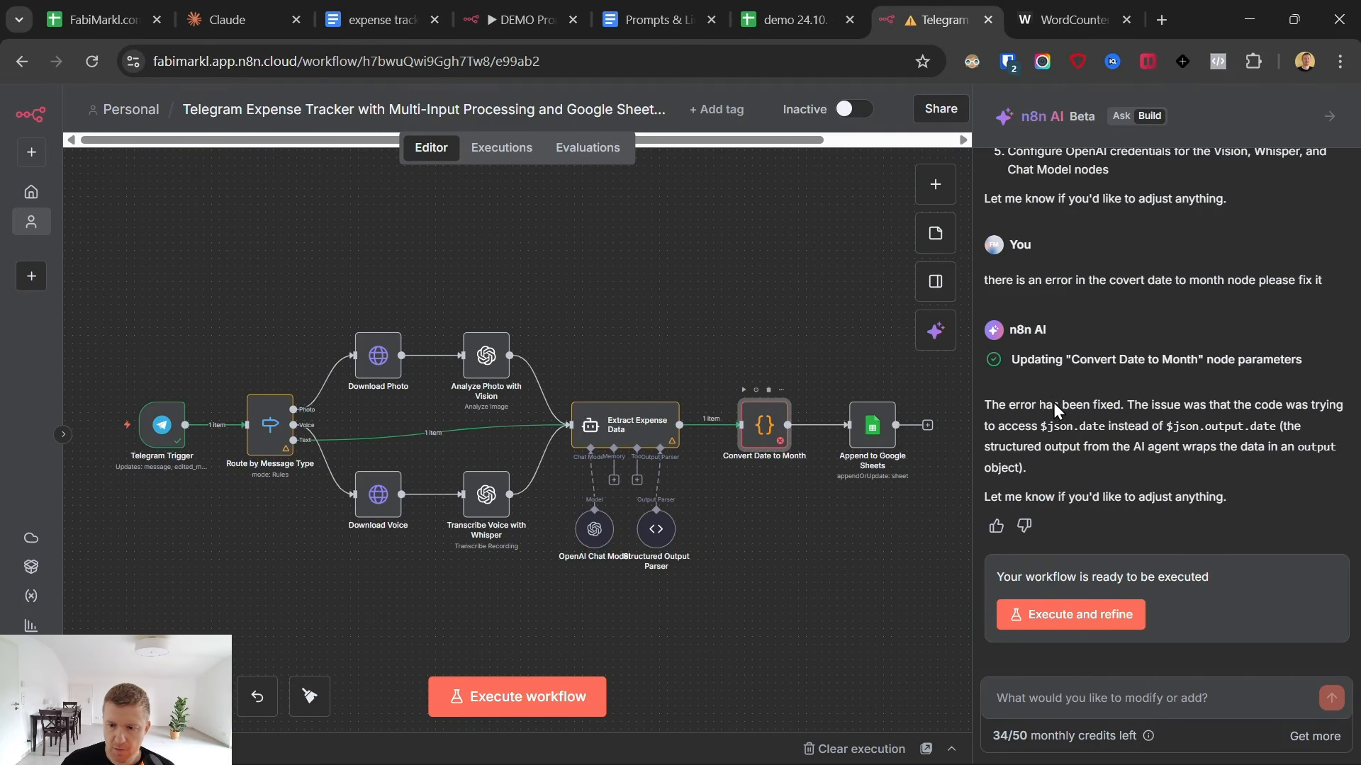
- Execute the corrected Convert Date to Month node, check its date and month output, and return to the canvas
double_click(782, 423)
click(569, 146)
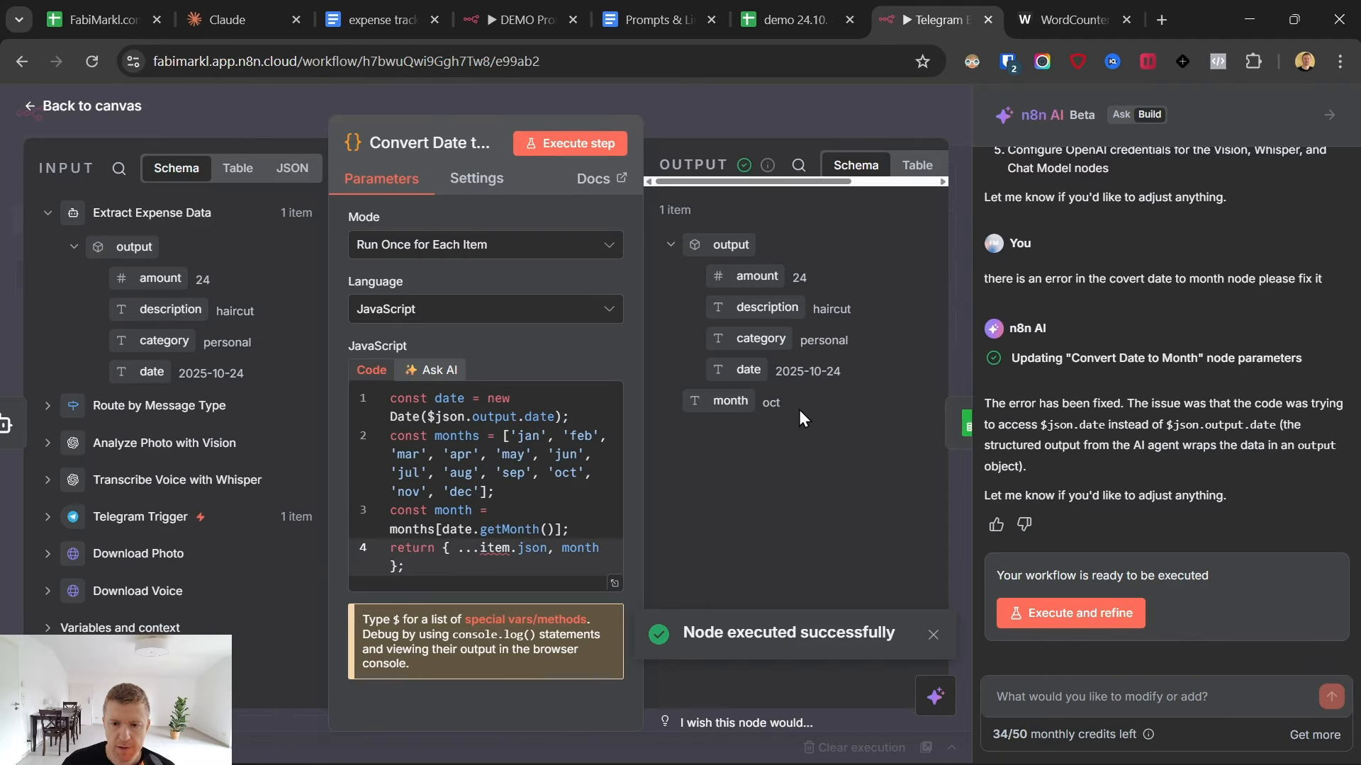
drag(767, 407, 853, 382)
click(788, 391)
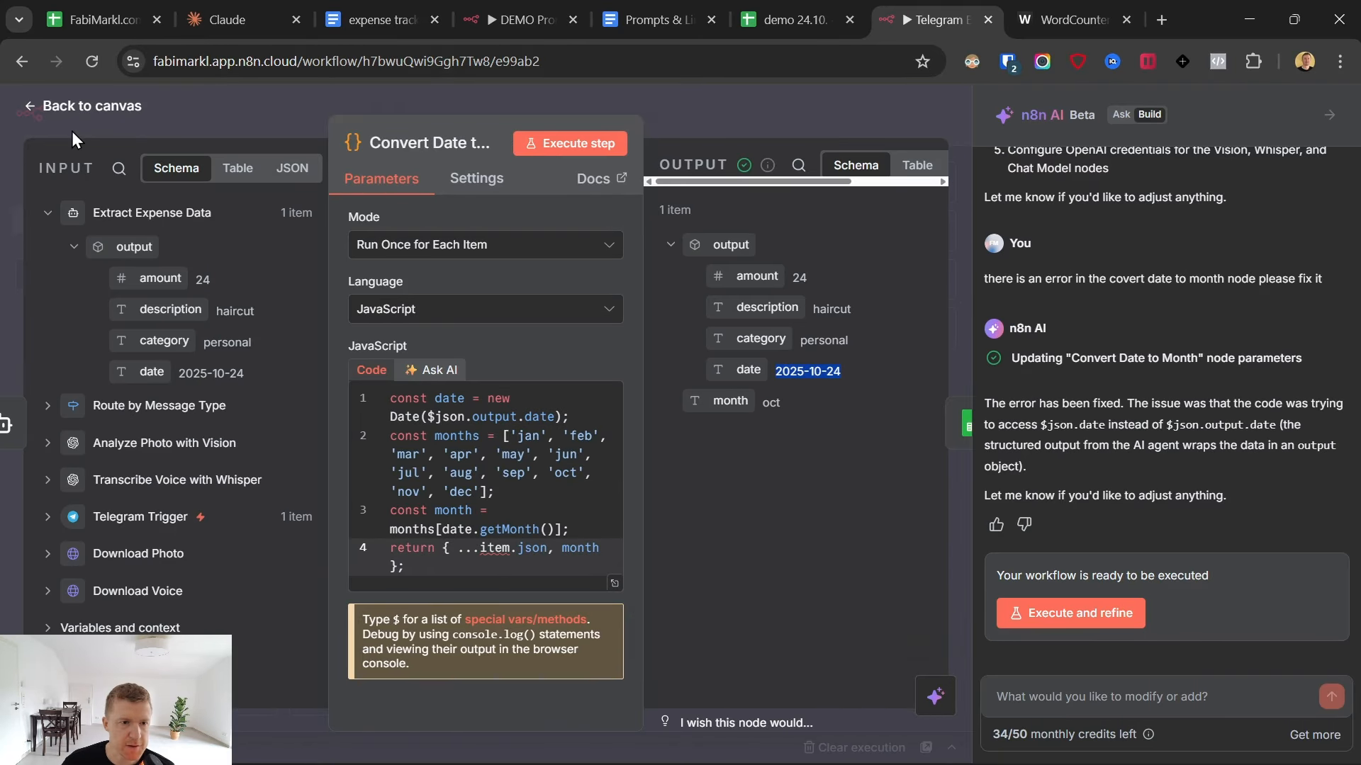
click(37, 119)
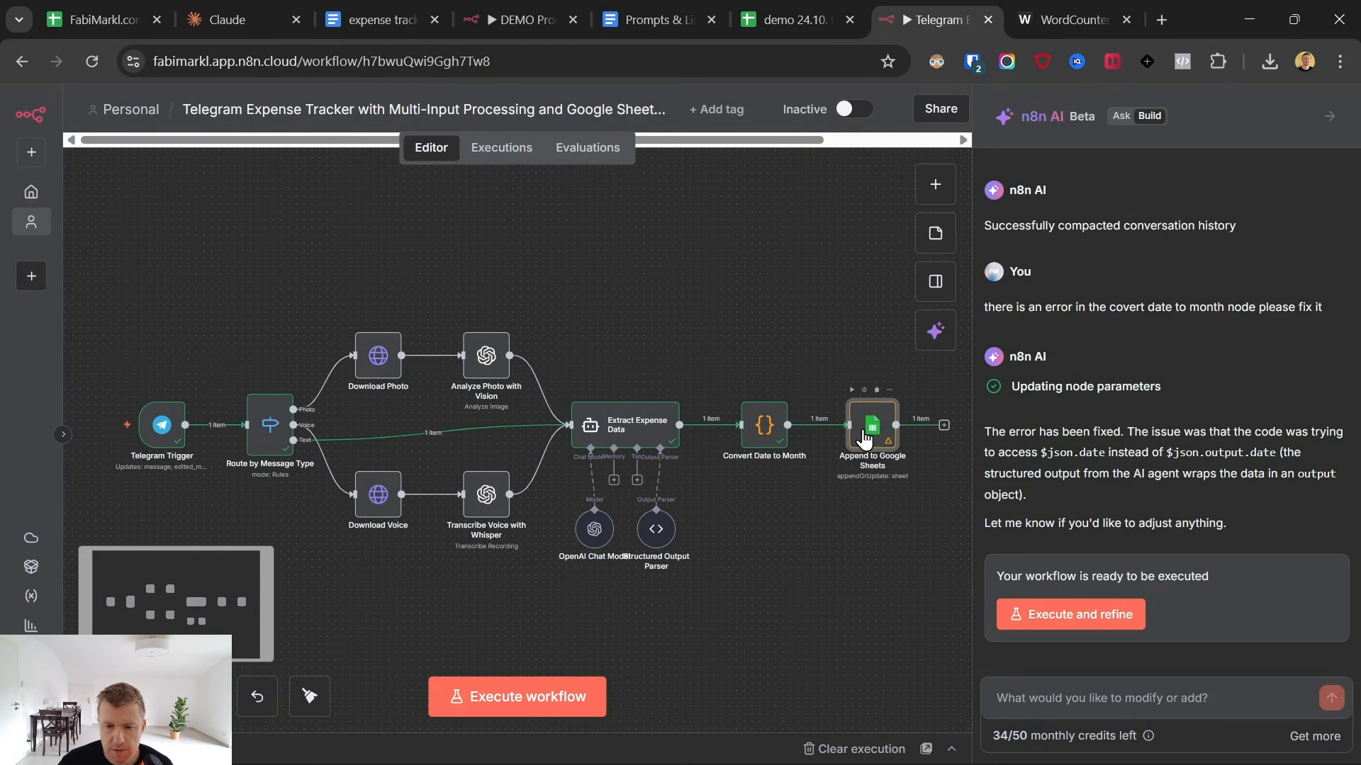
- Open the Append to Google Sheets node, hide the AI assistant, and set the operation to Append Row
double_click(863, 439)
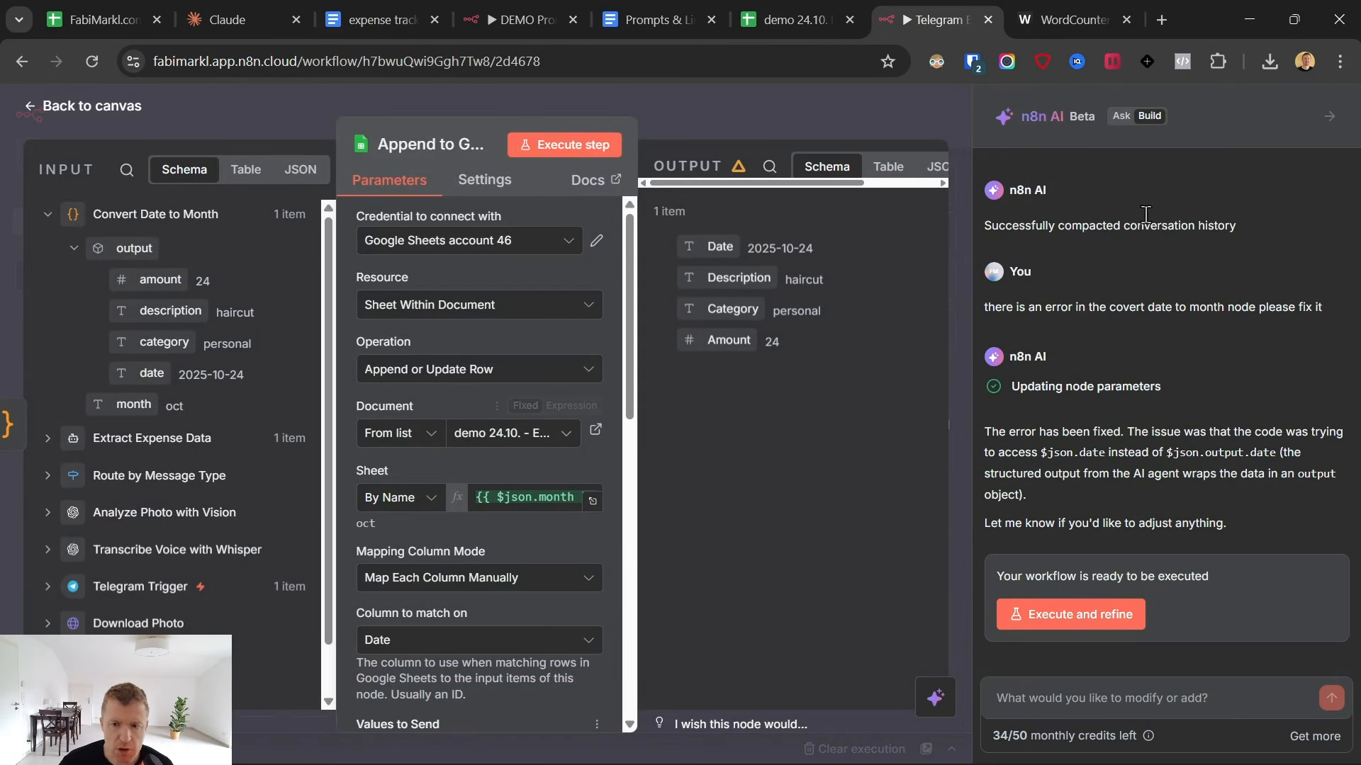
click(1329, 117)
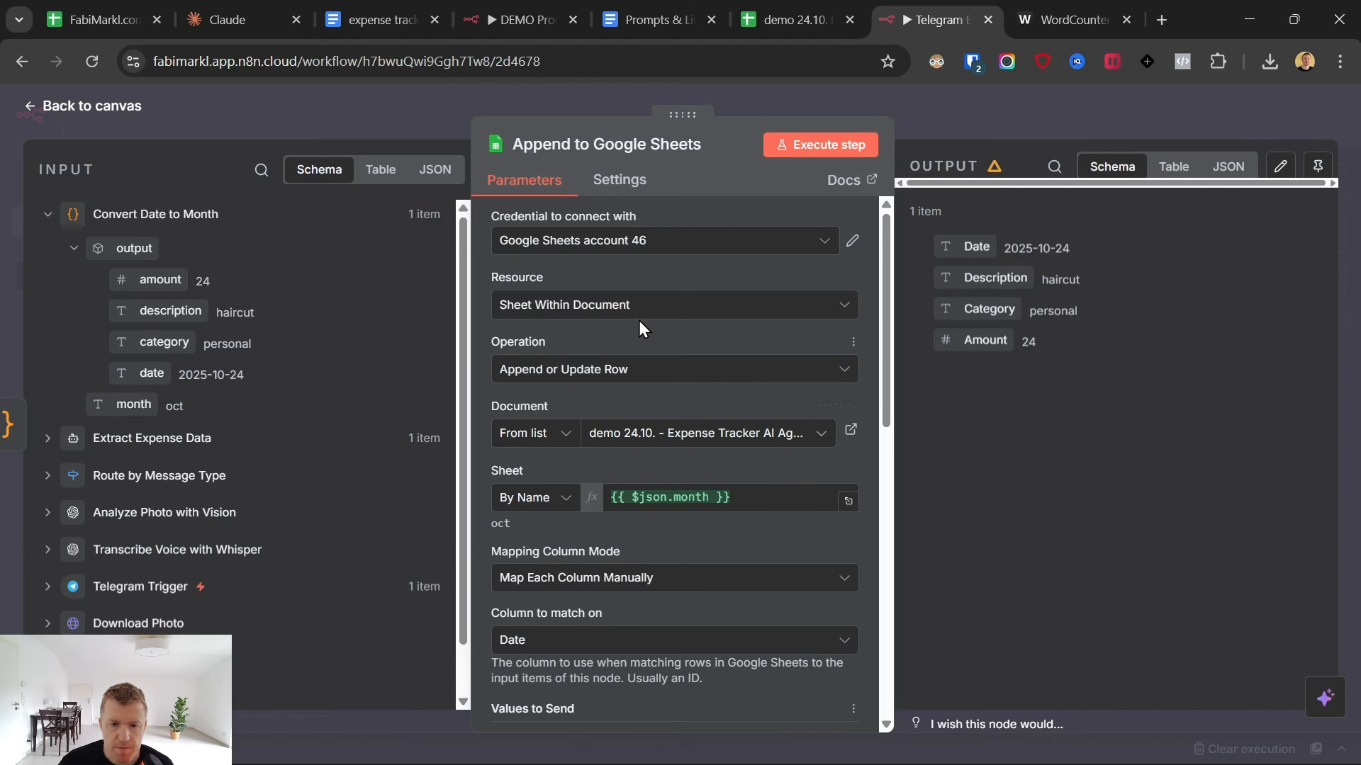
scroll(668, 416, down, 2)
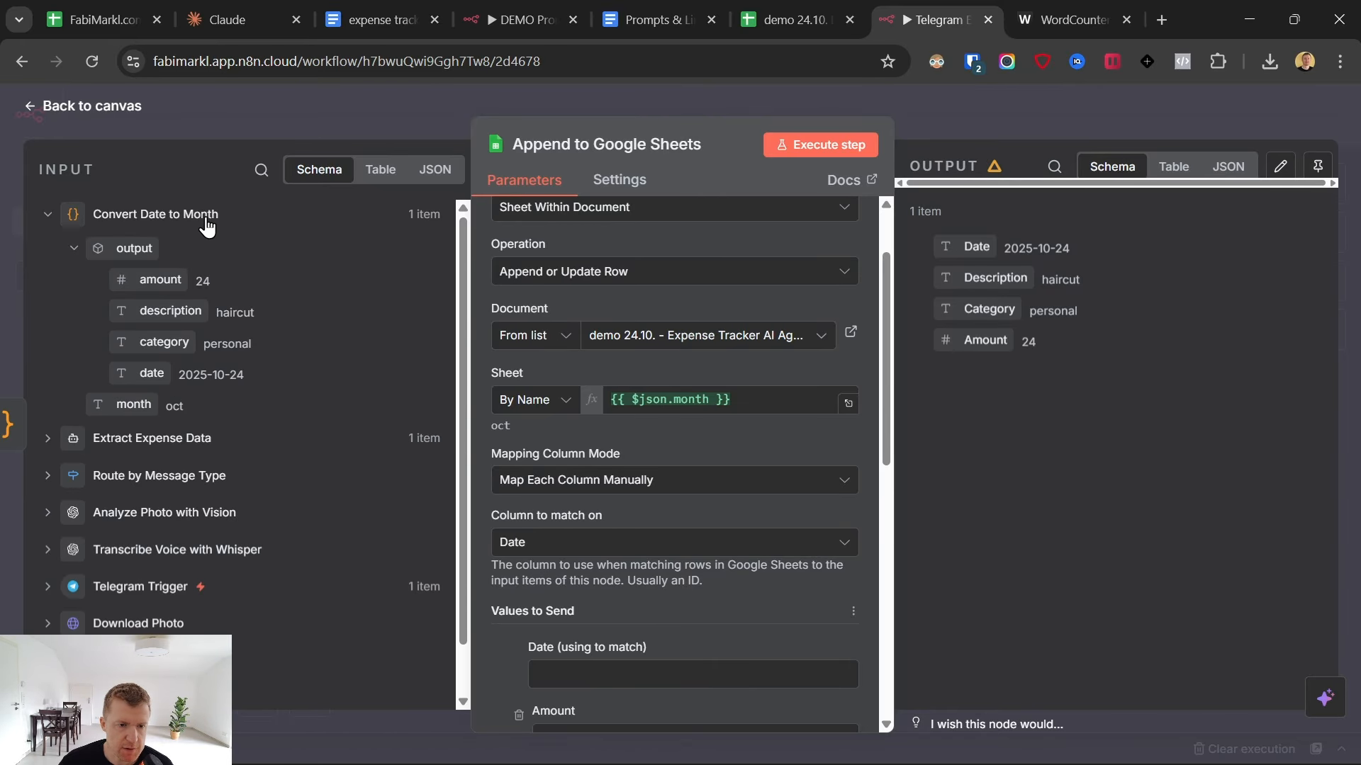
scroll(589, 475, up, 2)
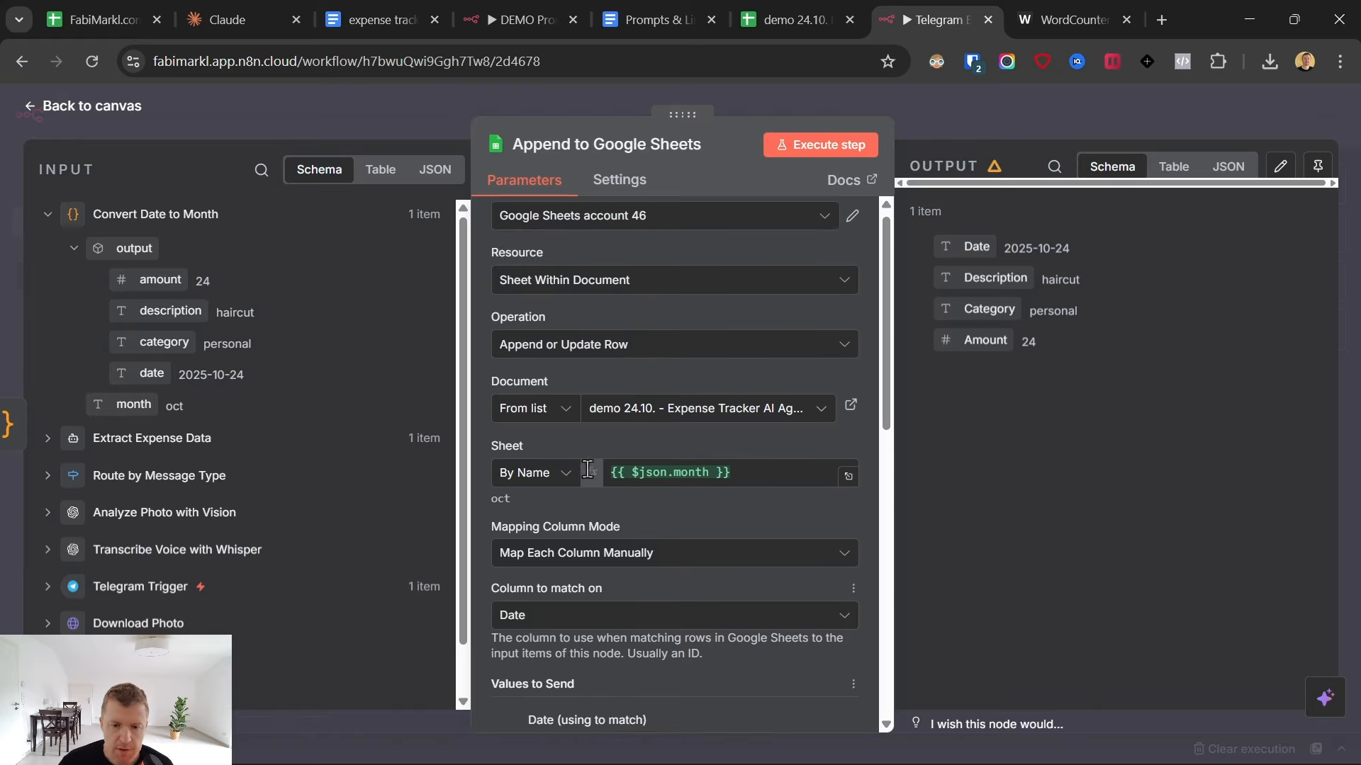
click(585, 369)
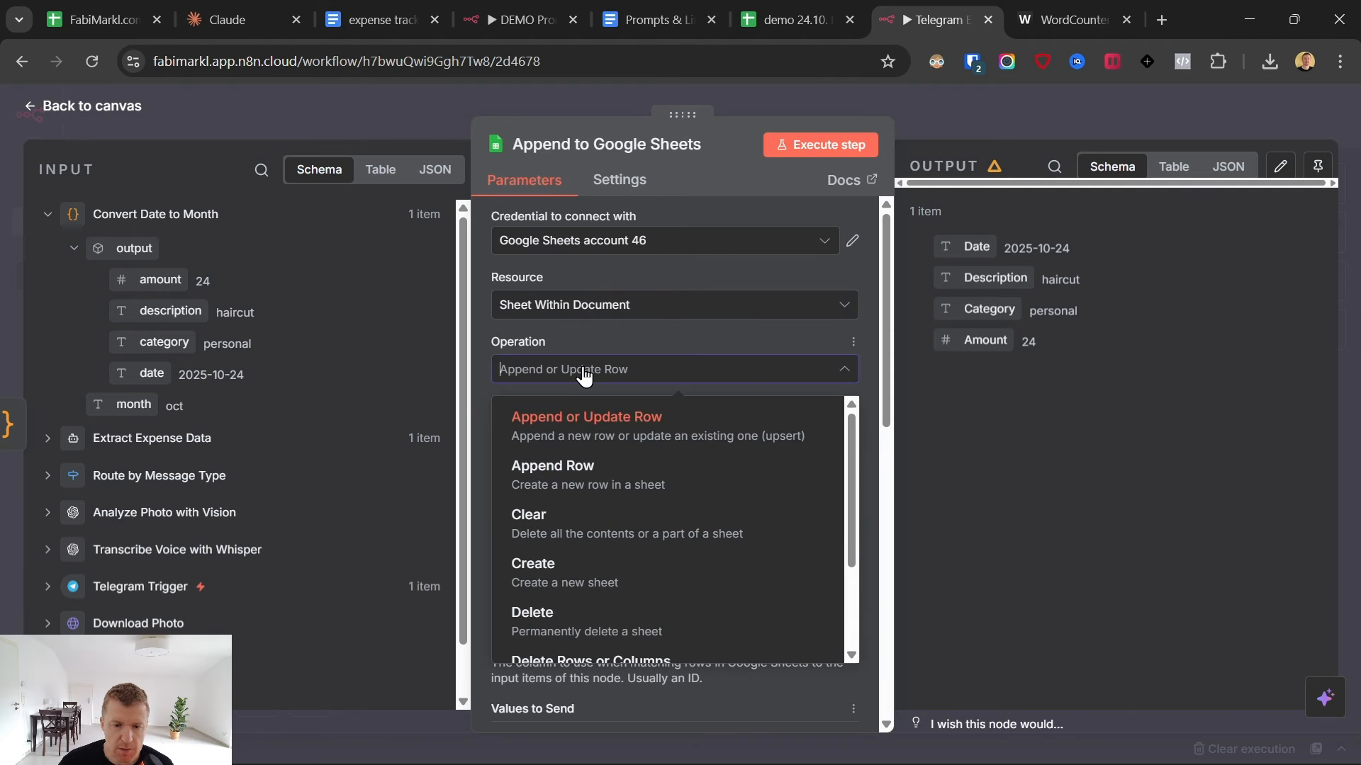
click(562, 480)
- Remove the Total Sum column from the values sent to the Google Sheet
scroll(588, 392, down, 3)
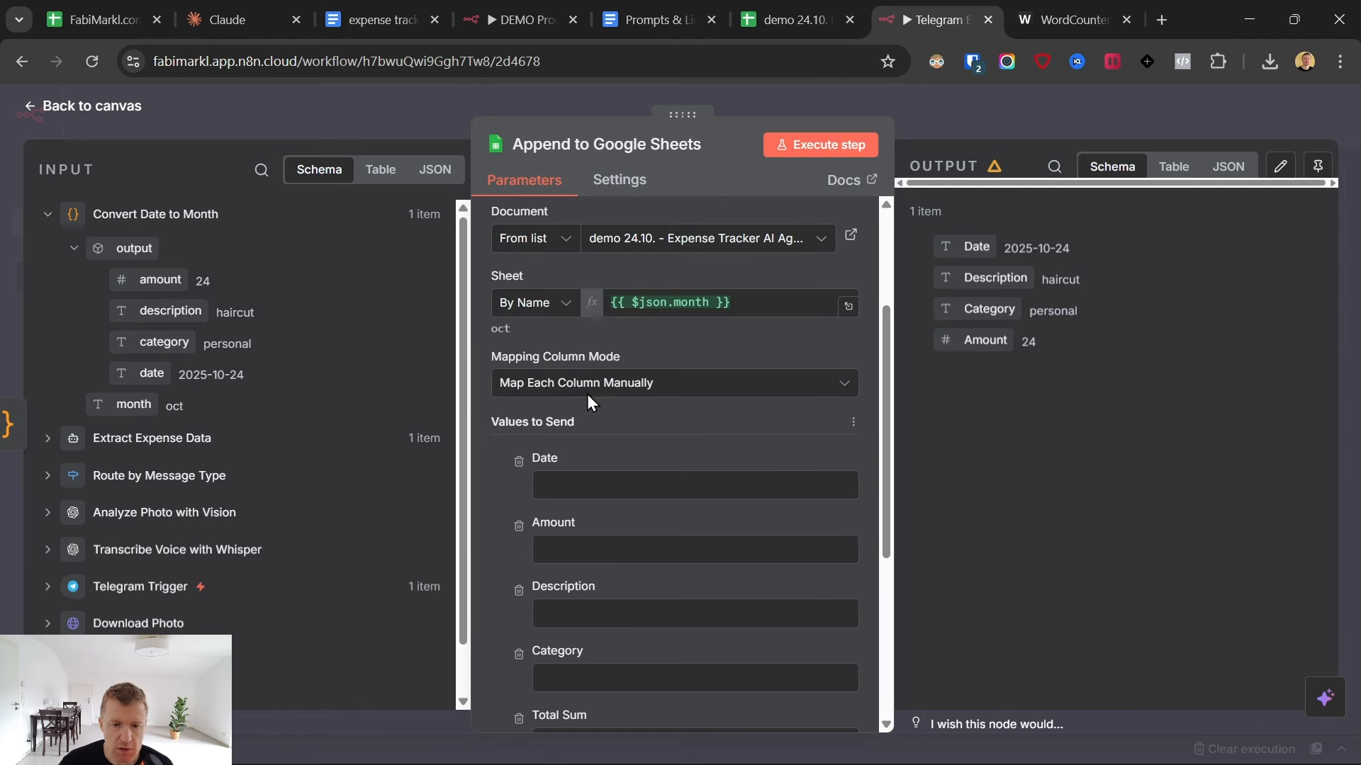
scroll(640, 454, down, 2)
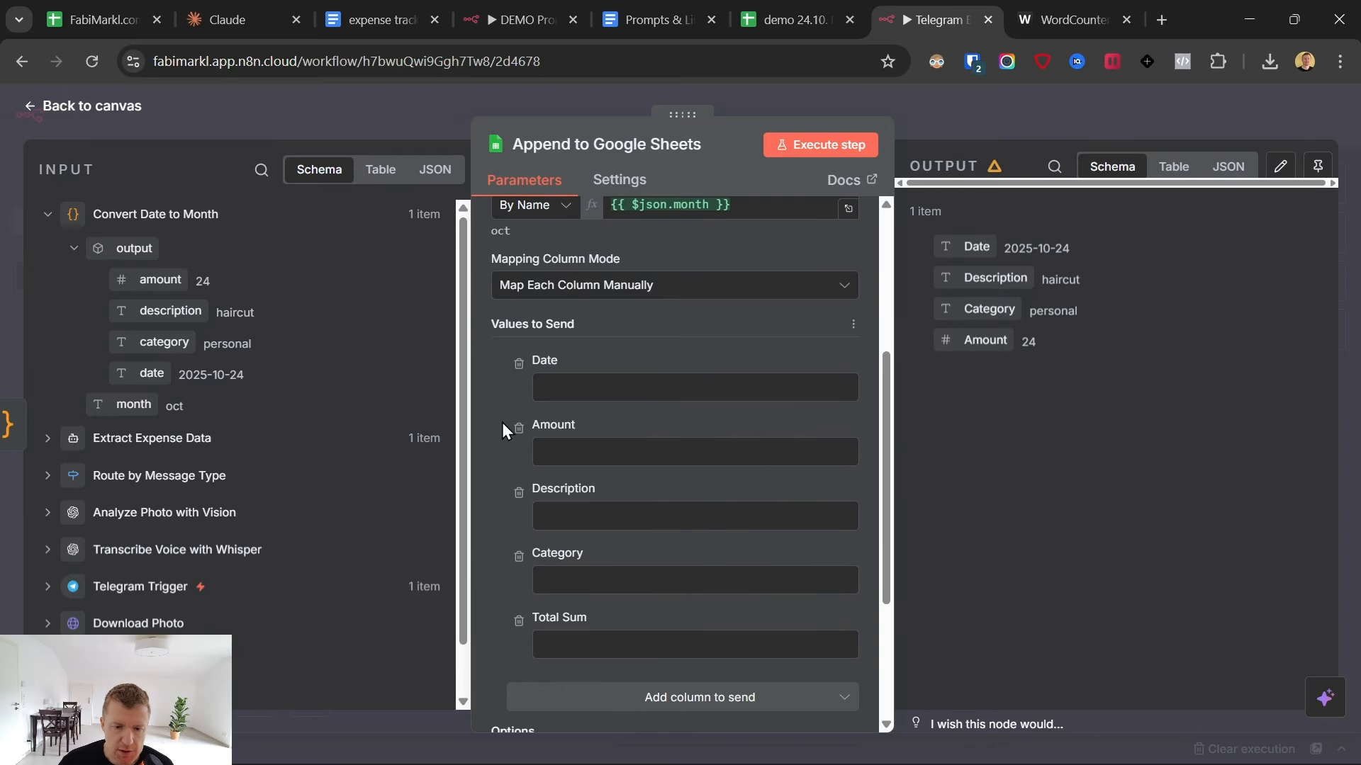
click(518, 621)
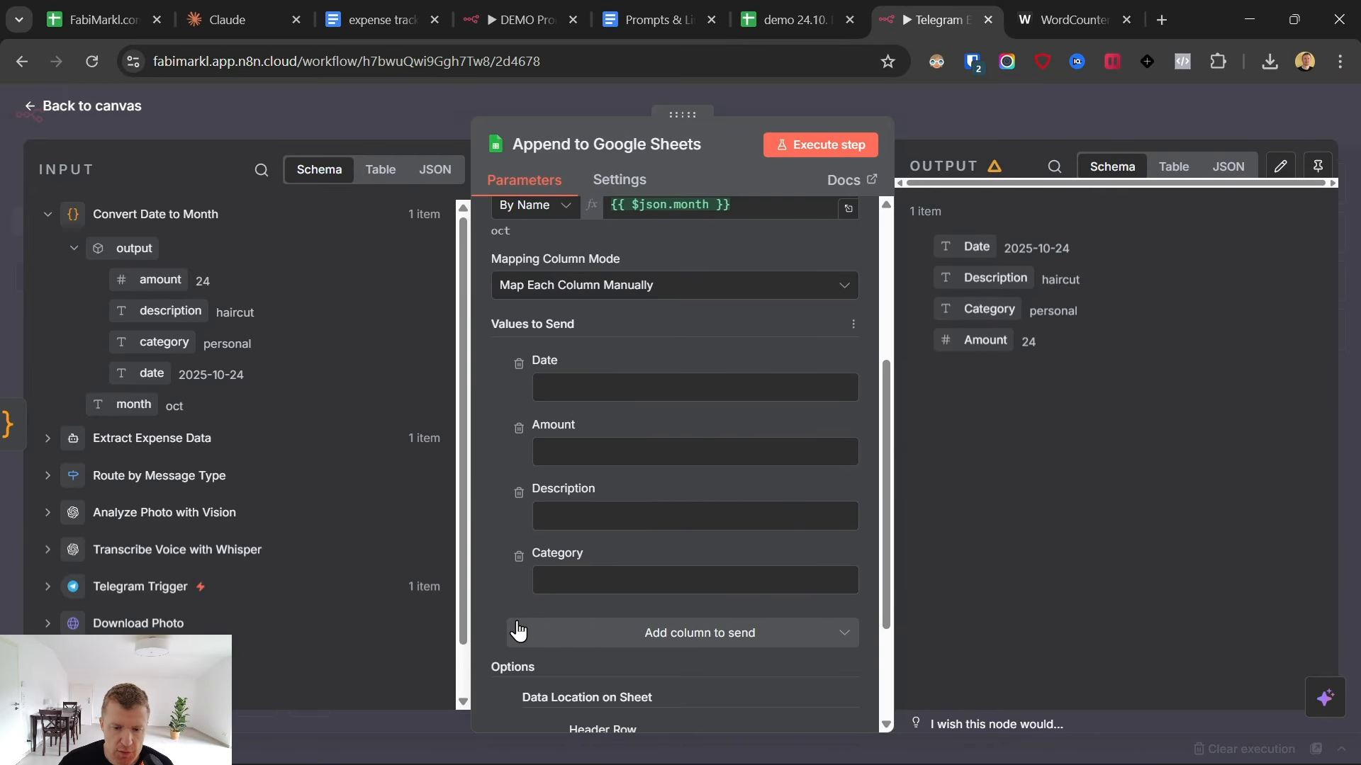
- Map the Date, Amount, Description and Category columns to the matching output fields of Convert Date to Month
click(578, 388)
drag(152, 373, 589, 387)
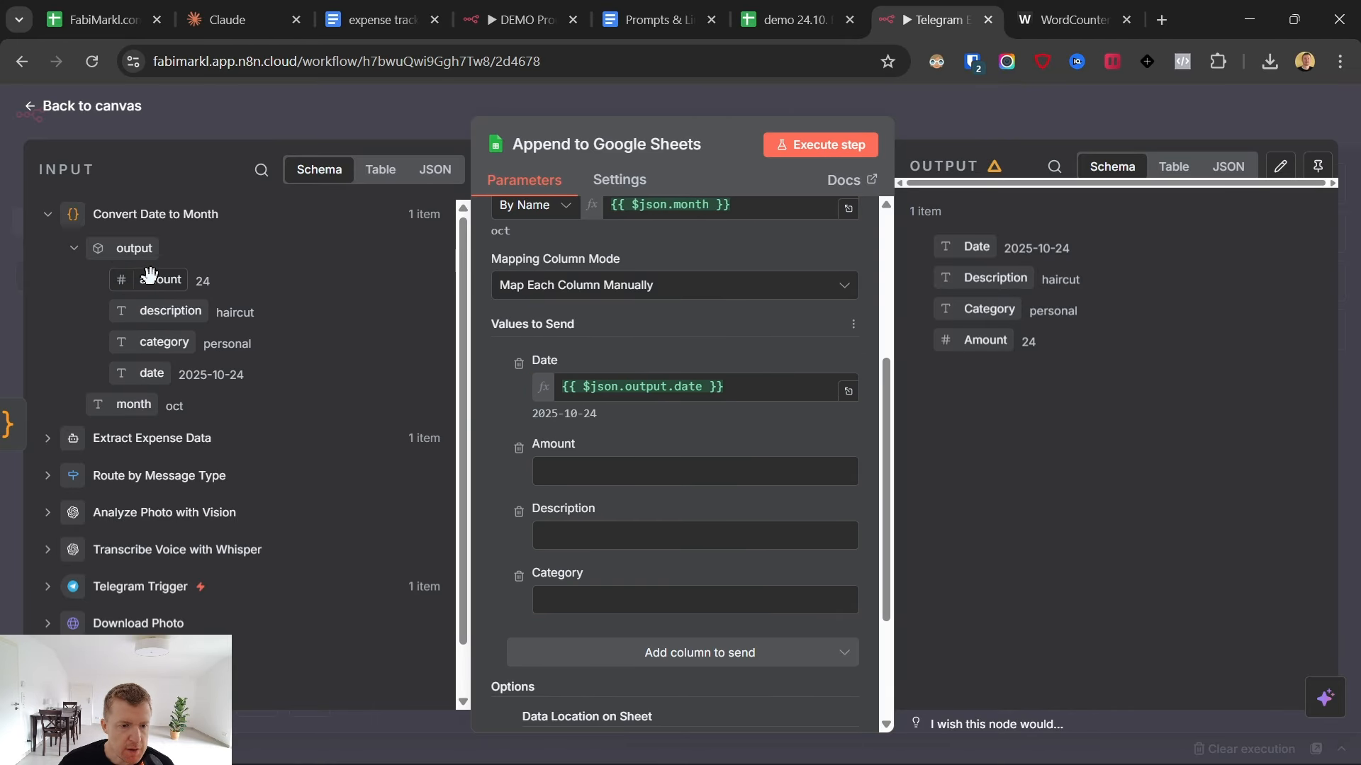
drag(149, 279, 583, 470)
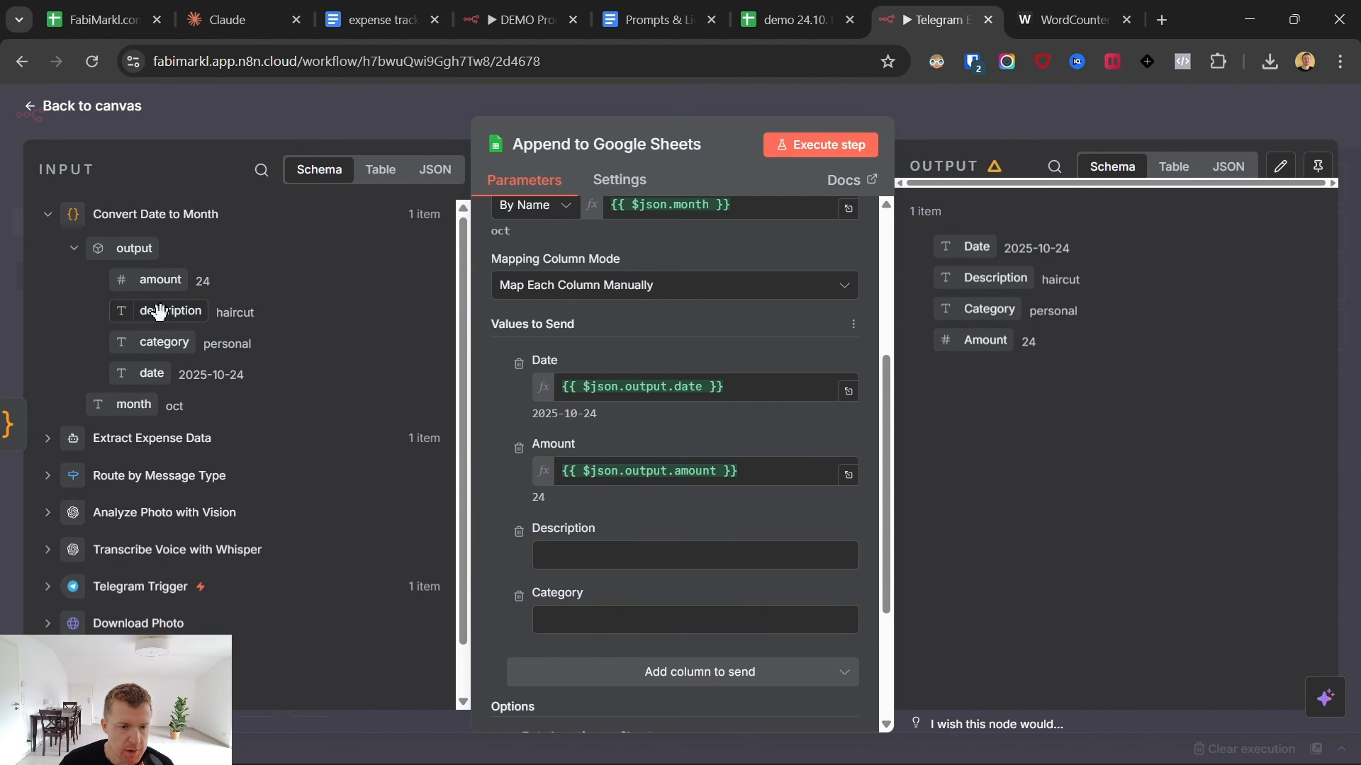
drag(152, 310, 602, 557)
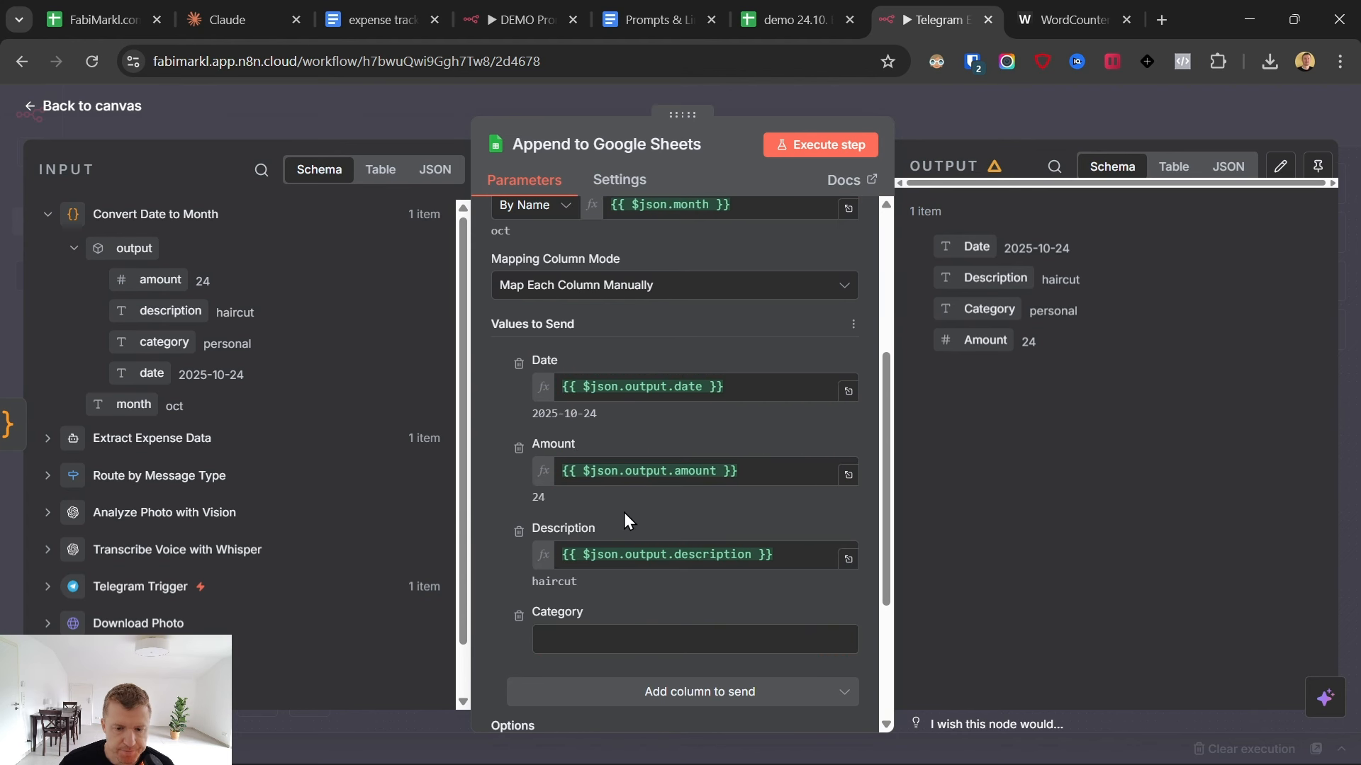
drag(152, 341, 567, 641)
- Remove the Data Location on Sheet option, add it again, and set its header row to 12
scroll(635, 593, down, 3)
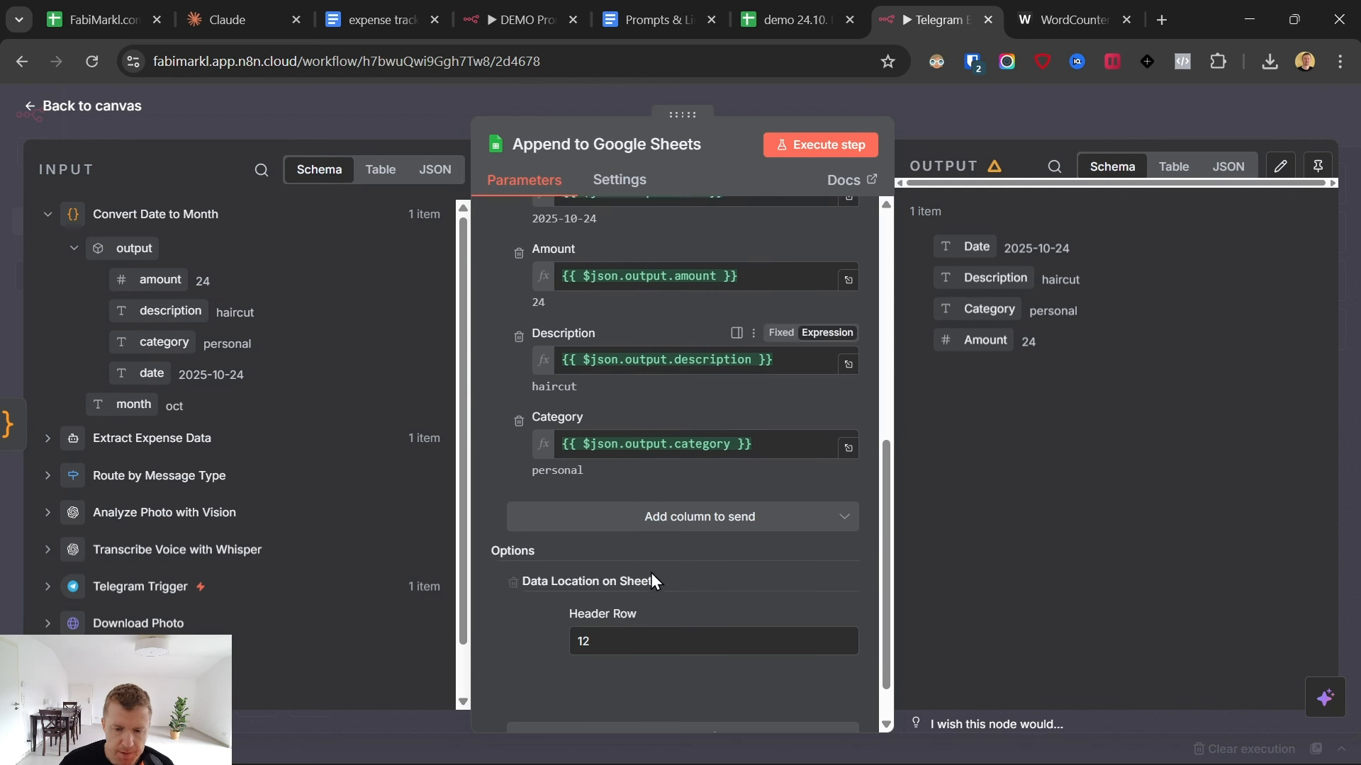
click(514, 580)
scroll(590, 499, up, 3)
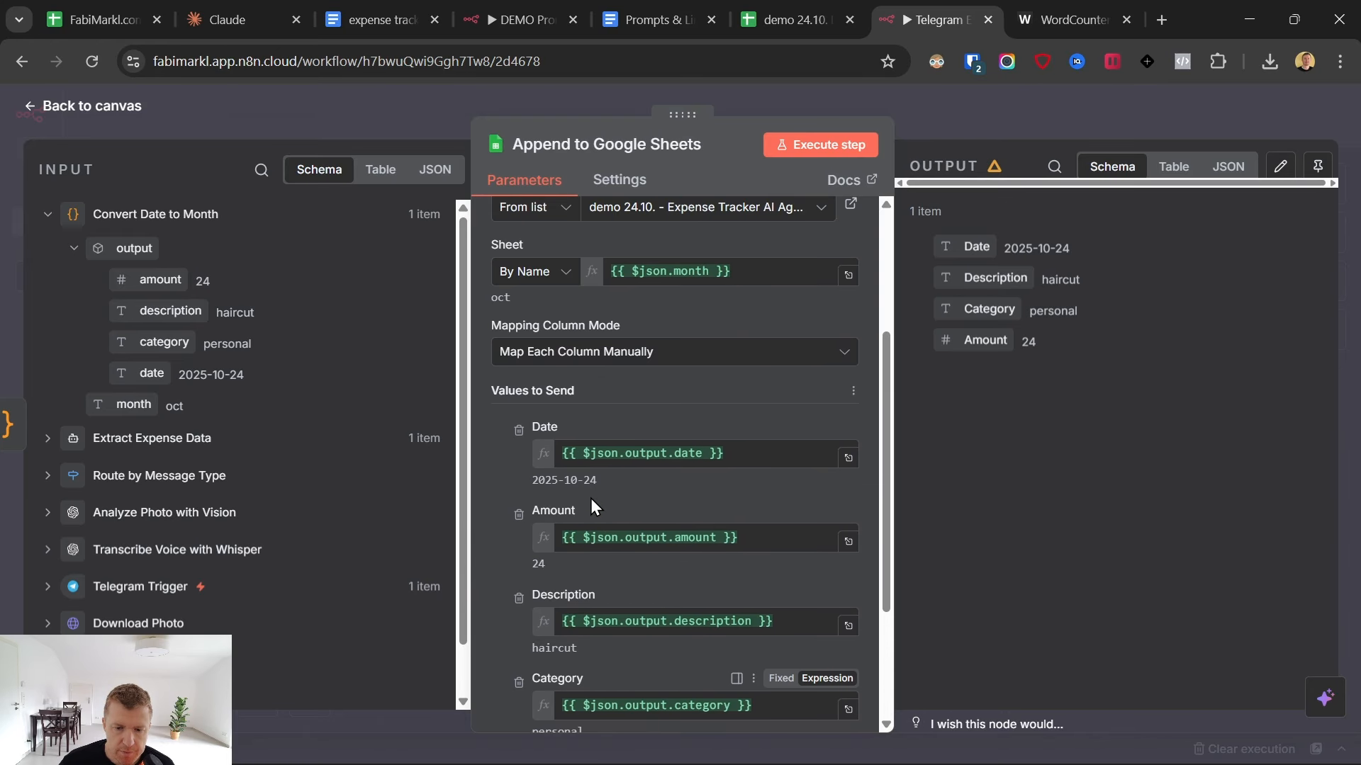
scroll(588, 512, down, 3)
click(618, 684)
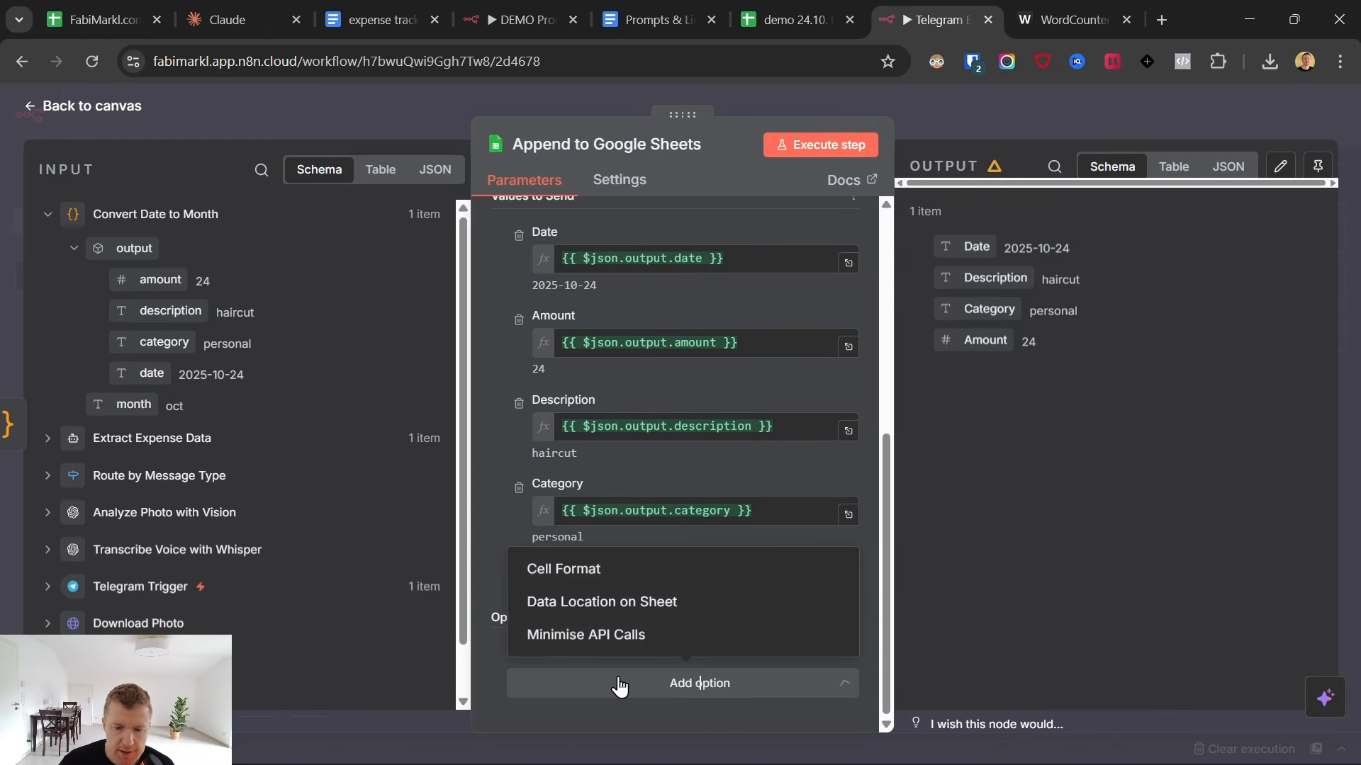
click(572, 611)
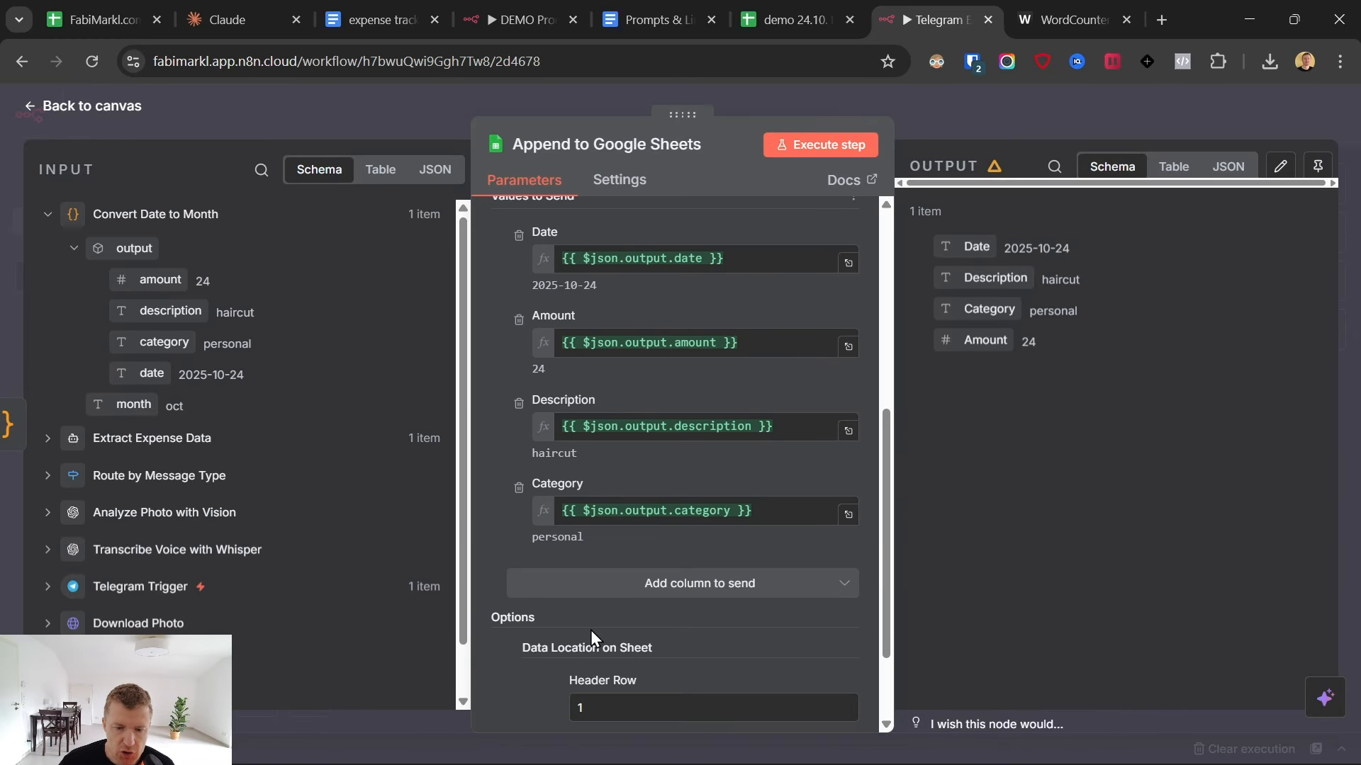
scroll(593, 604, down, 2)
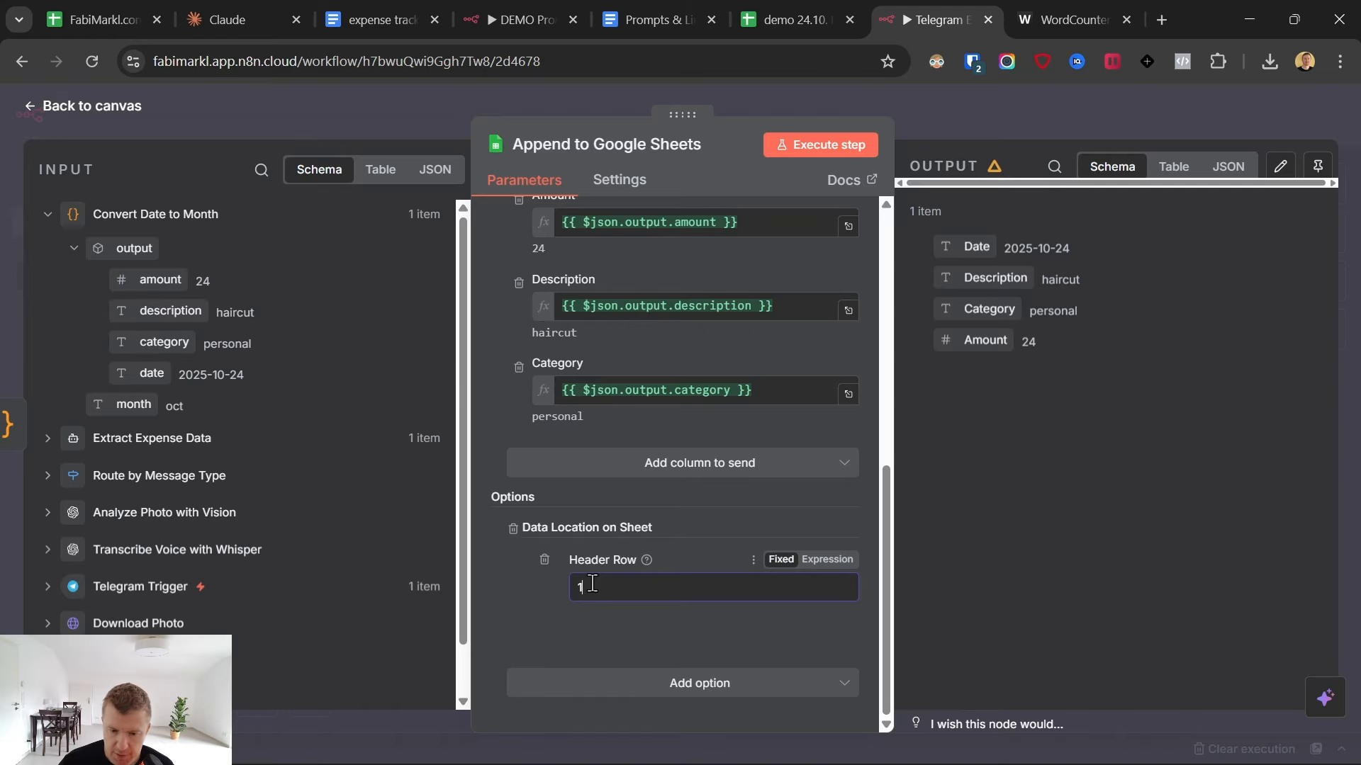
- Open the oct sheet in the Google Sheets expense tracker and check its heading row number against the node's header row setting
click(815, 11)
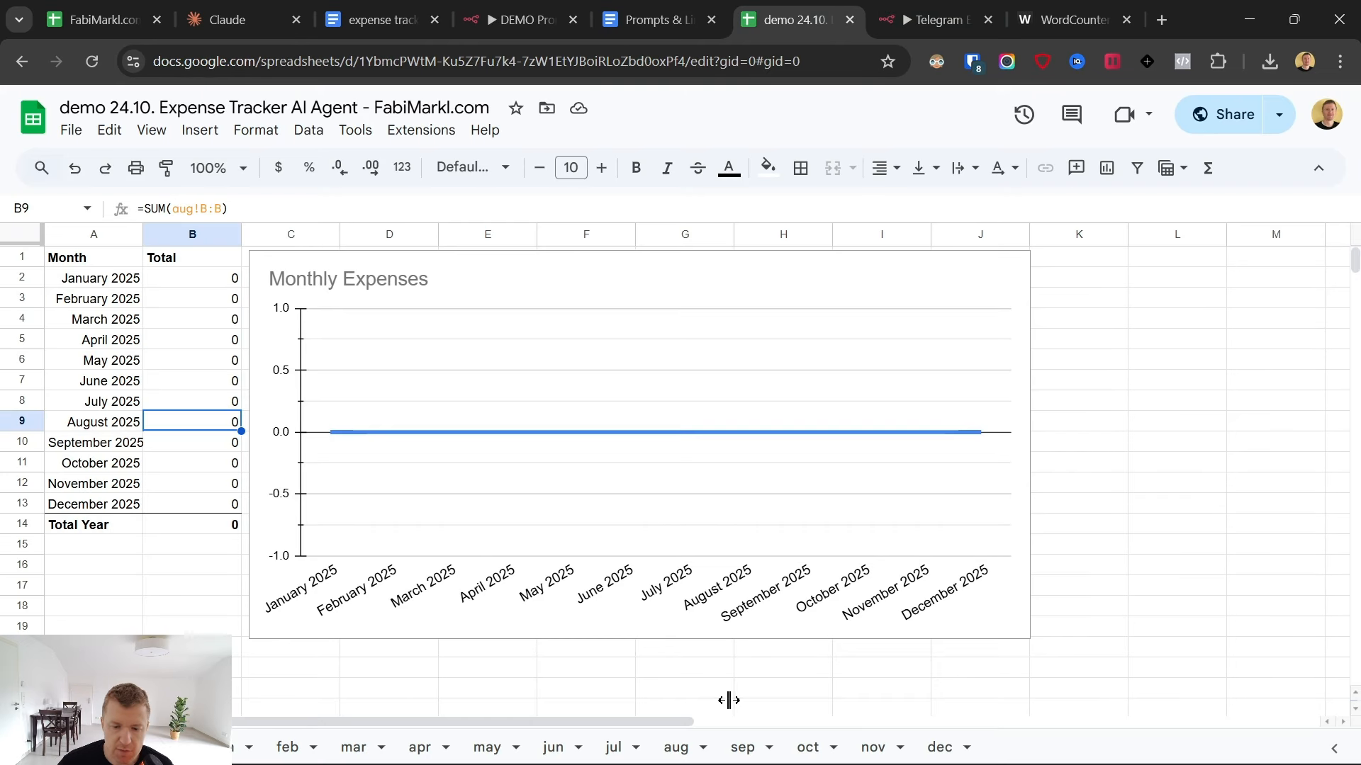
click(806, 748)
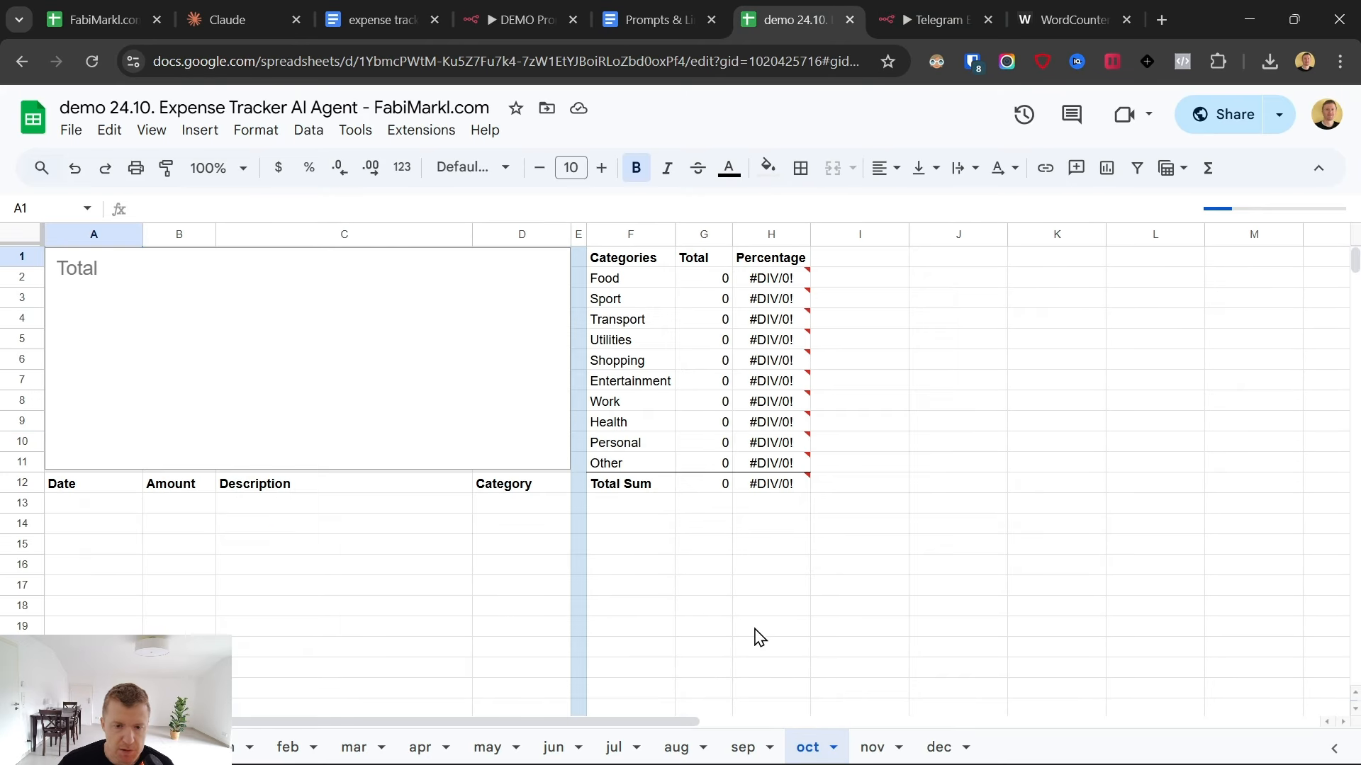
click(83, 486)
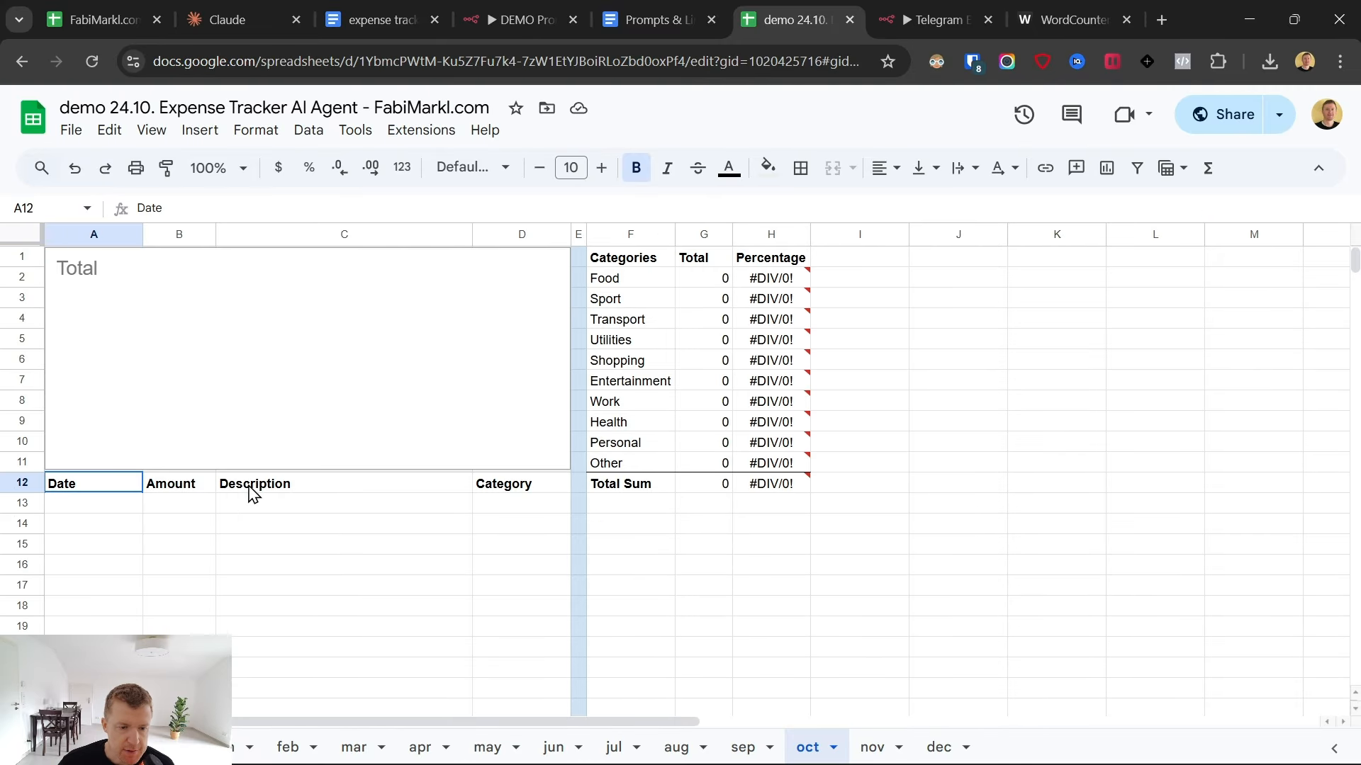
shift+click(514, 493)
drag(65, 505, 532, 686)
click(302, 360)
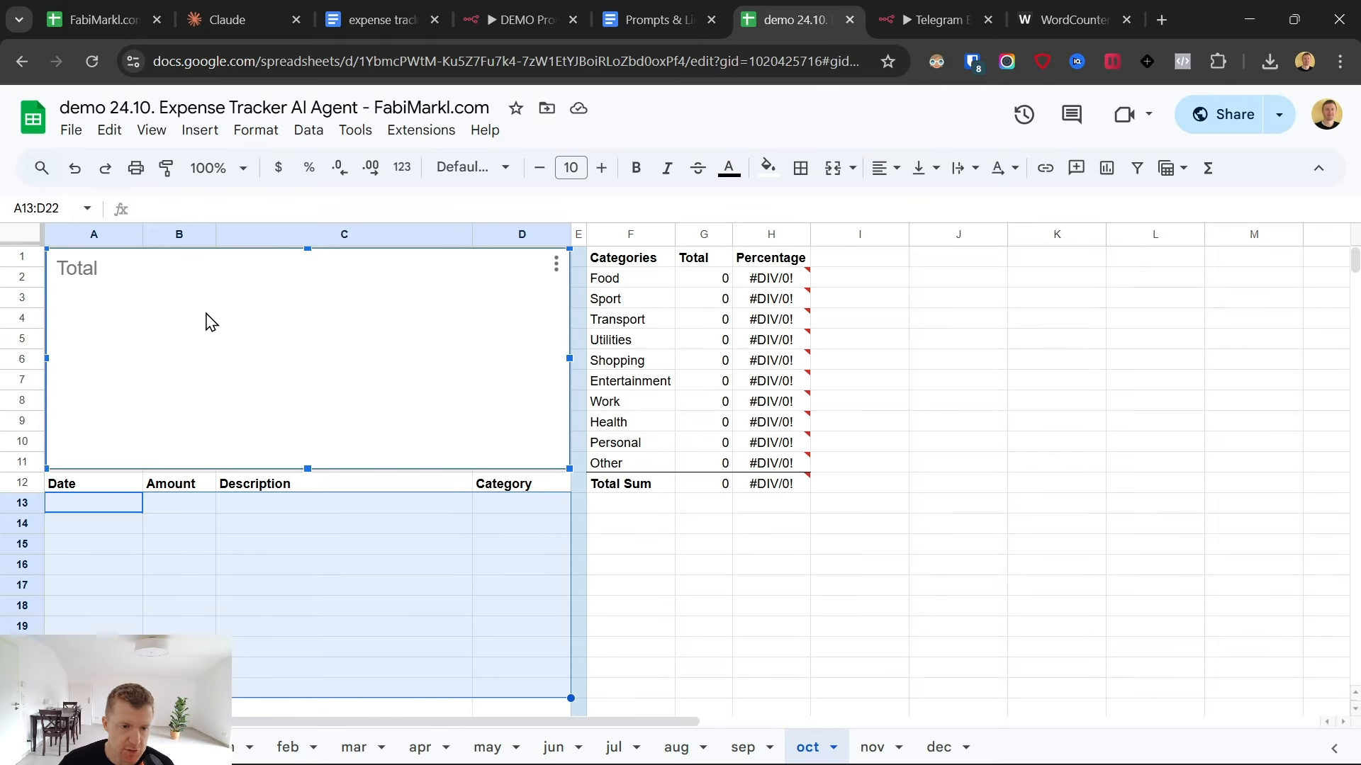
click(932, 3)
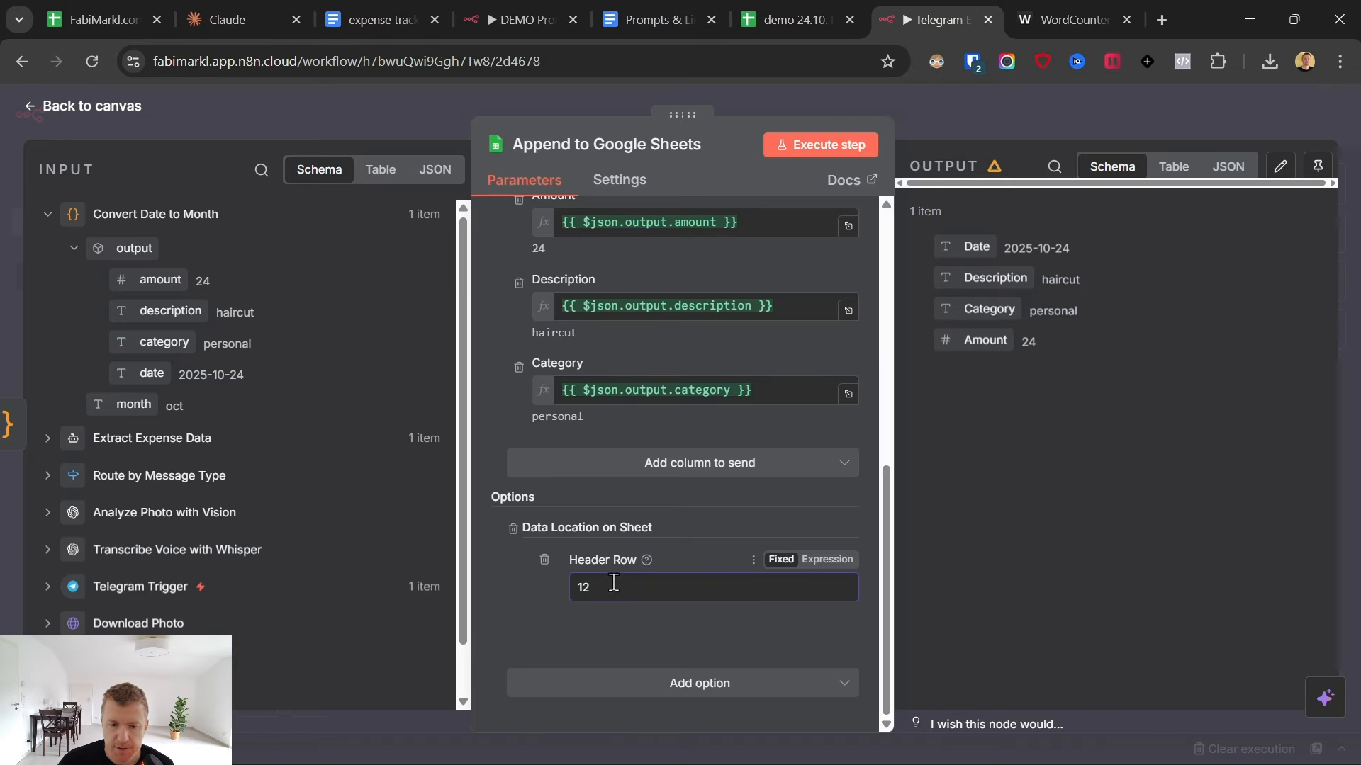
click(790, 19)
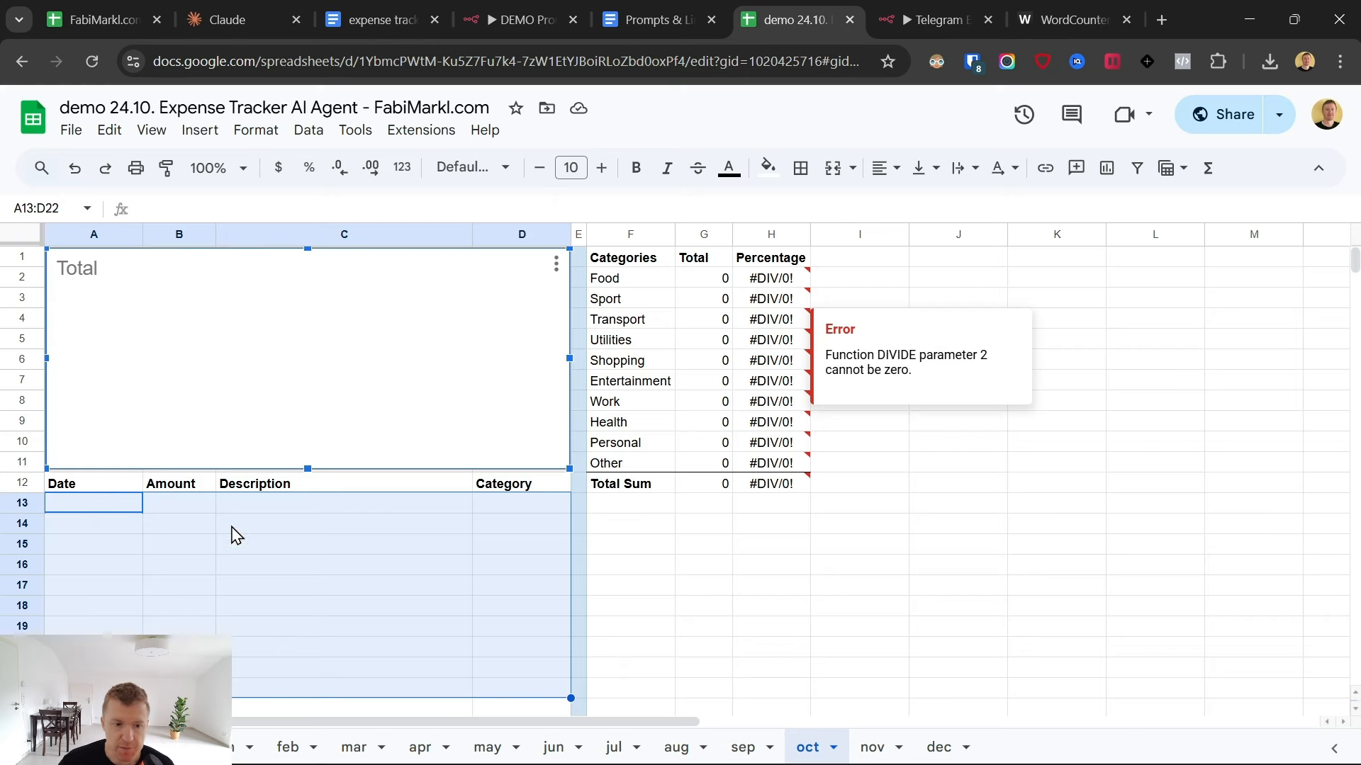
click(17, 480)
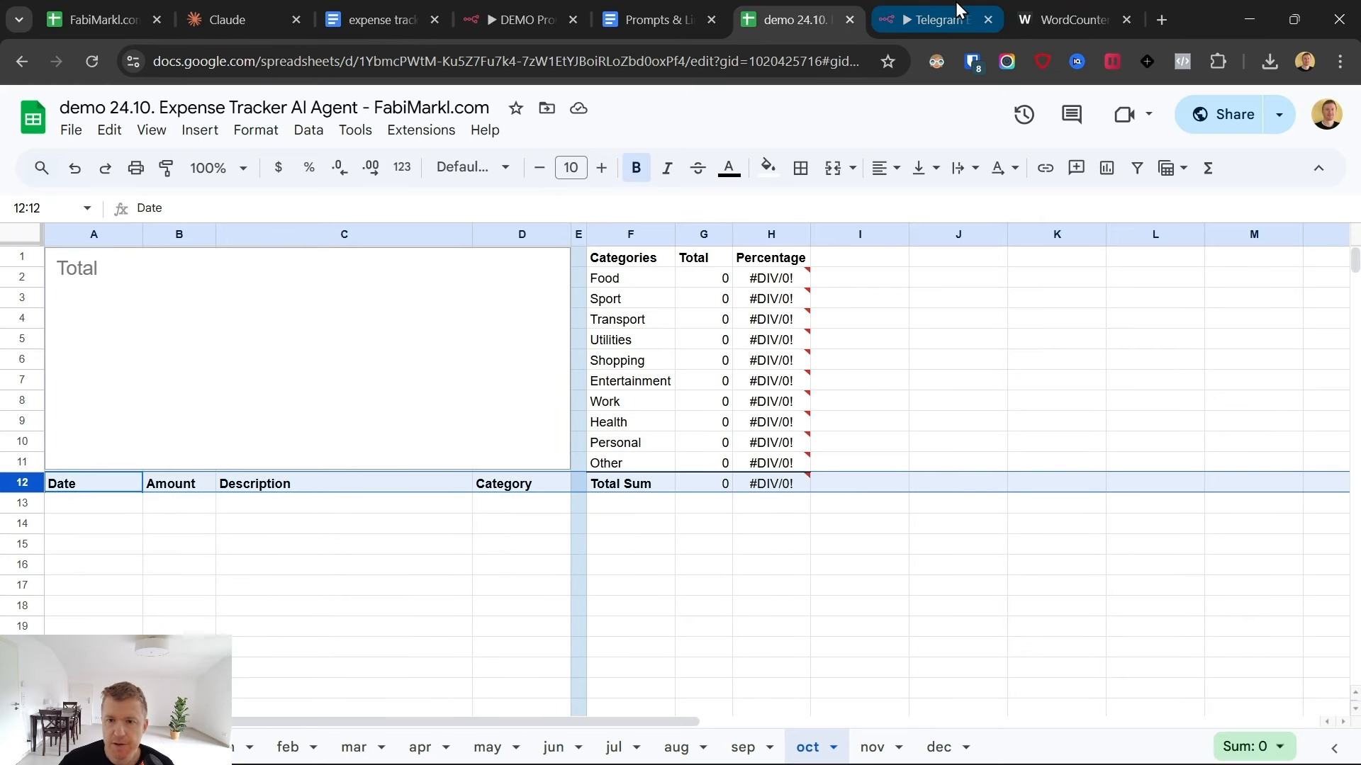
- Execute the Append to Google Sheets node in n8n, and check the new entry on the oct sheet and the Monthly Expenses overview
click(936, 19)
click(841, 144)
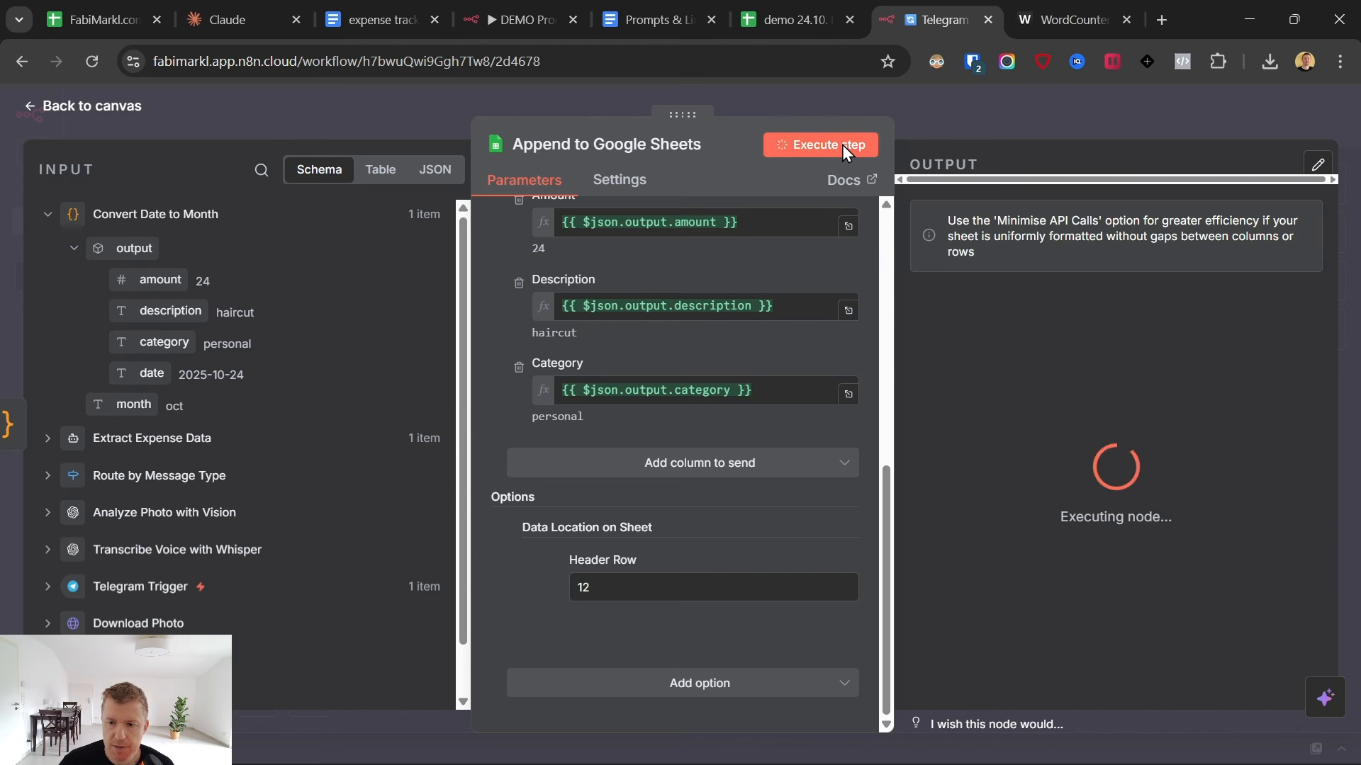
click(790, 19)
drag(93, 506, 516, 508)
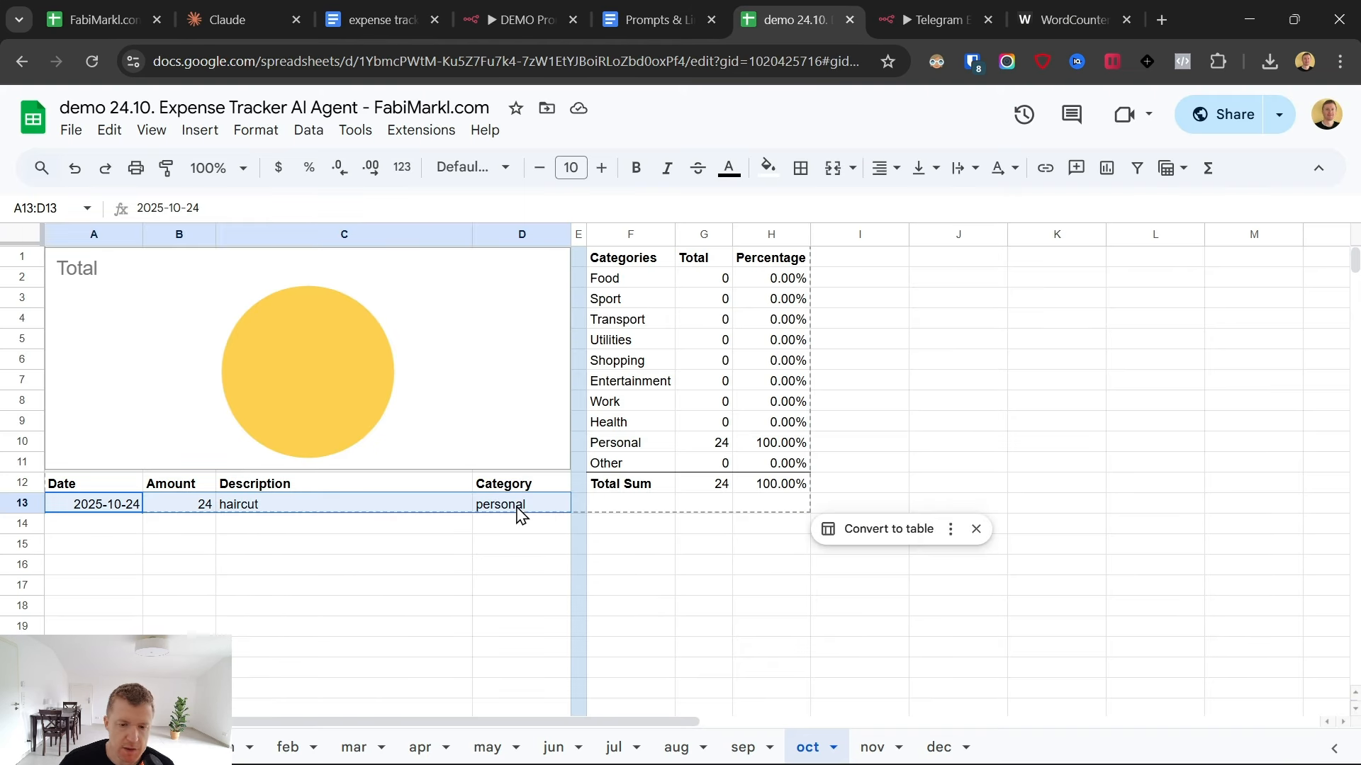
click(527, 579)
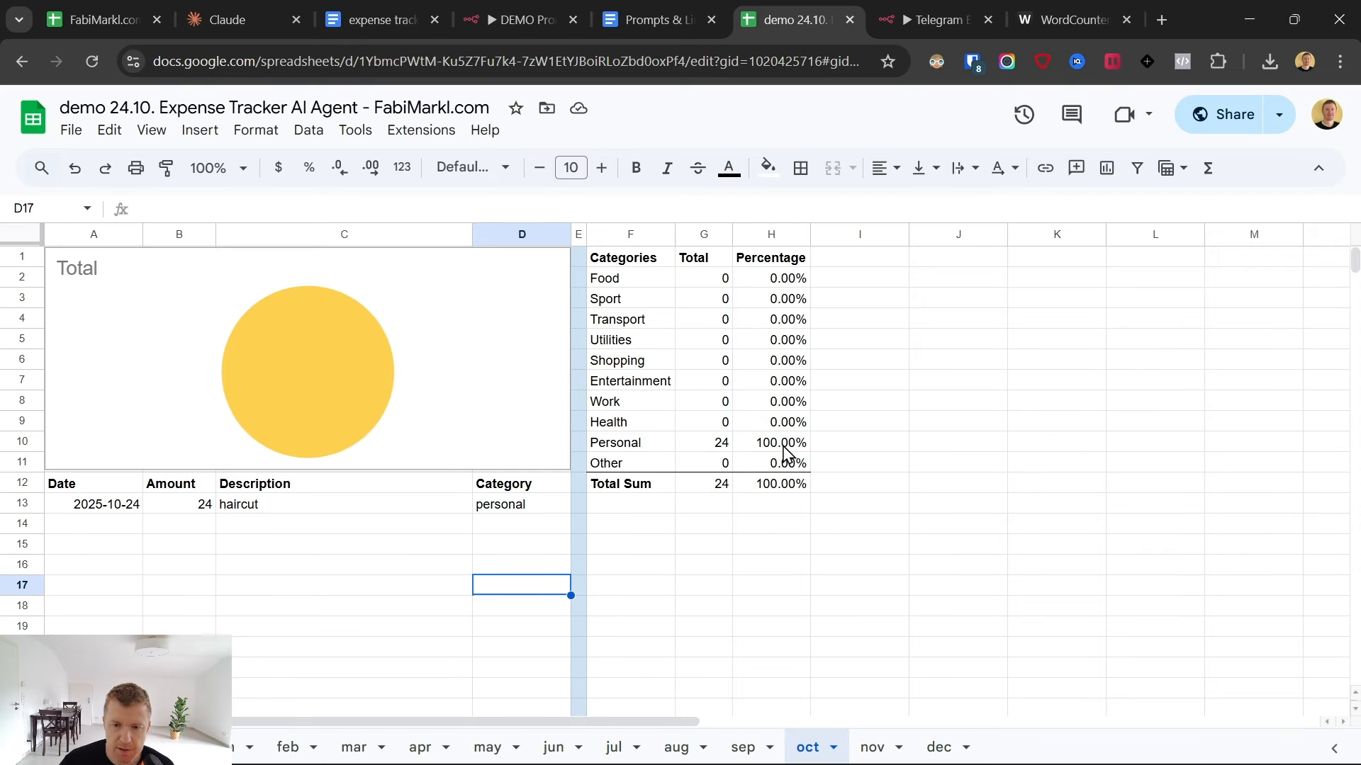
click(167, 748)
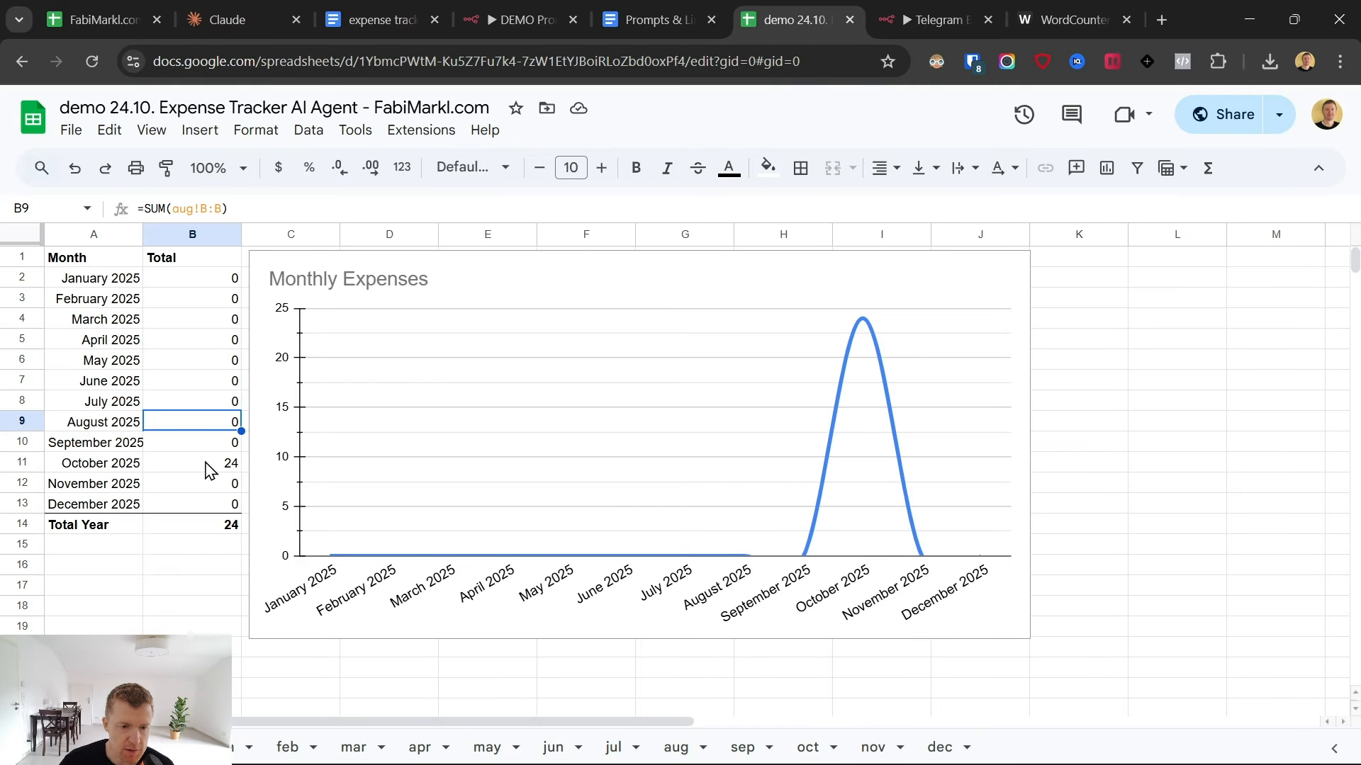
click(797, 749)
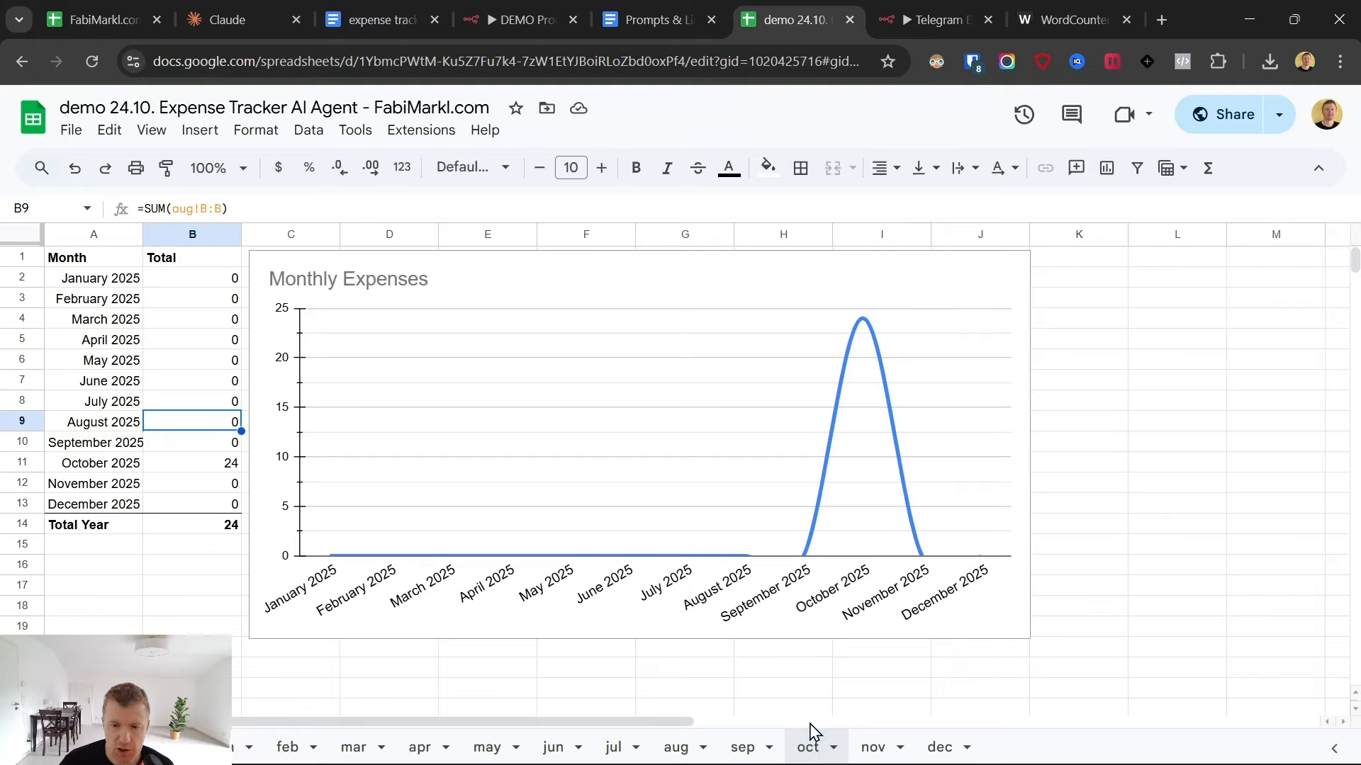
- Return to the n8n workflow canvas and review its branches, including the Download Photo and Download Voice nodes
click(969, 4)
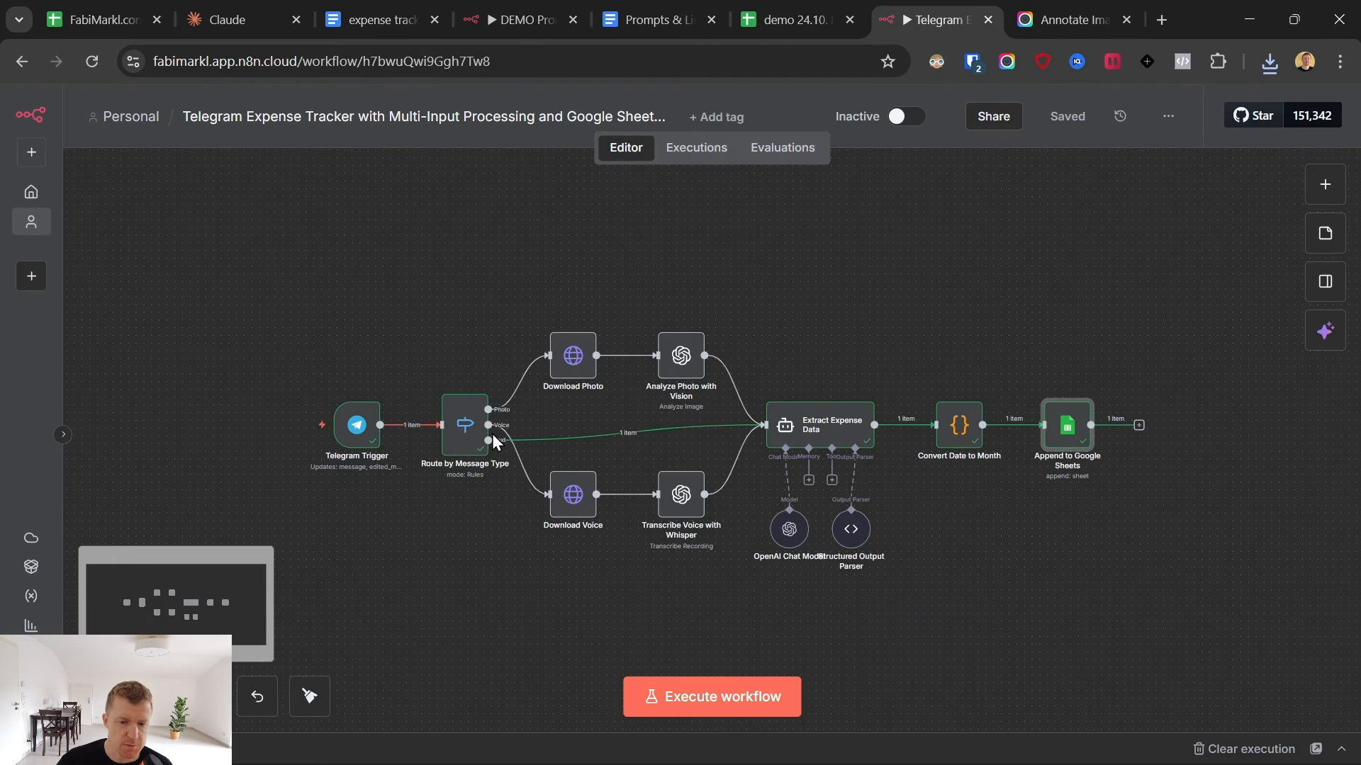
drag(759, 264, 1218, 636)
click(1174, 620)
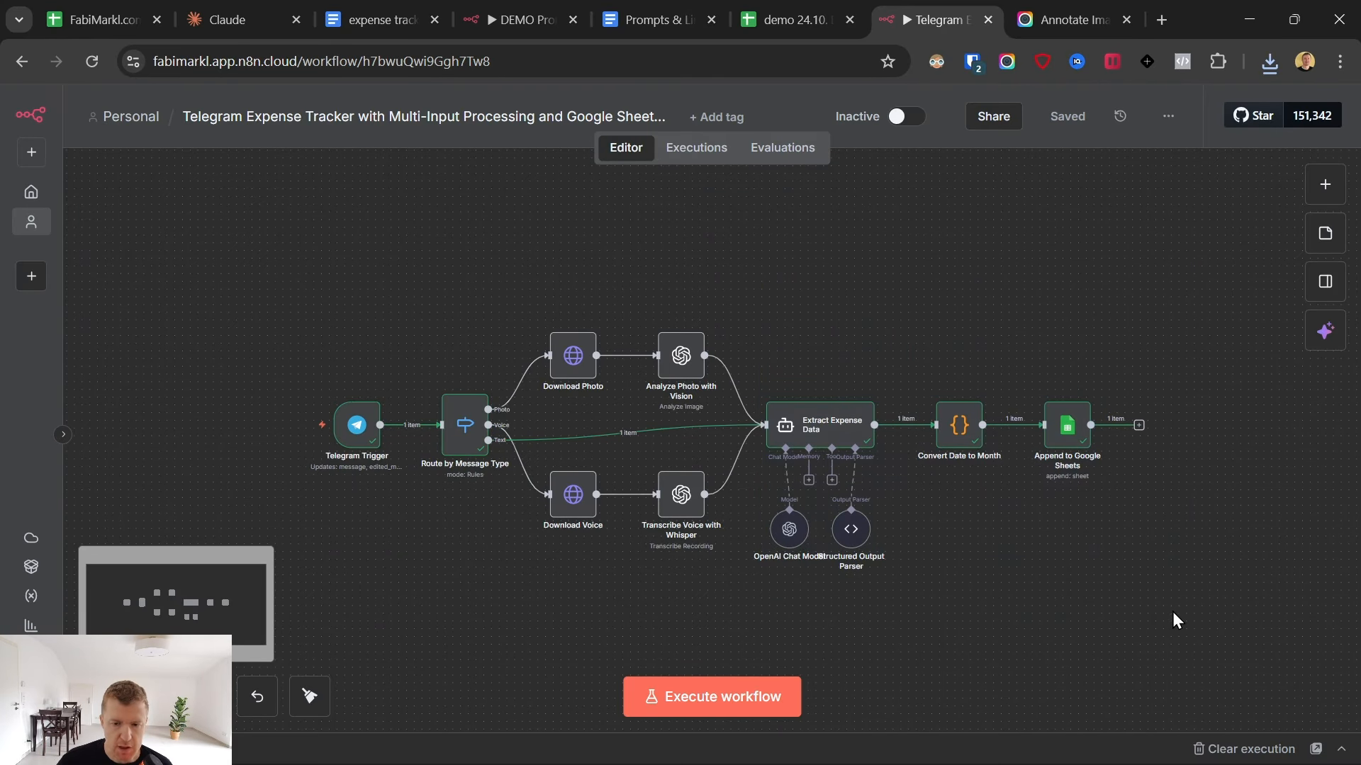
drag(576, 308, 576, 313)
click(569, 347)
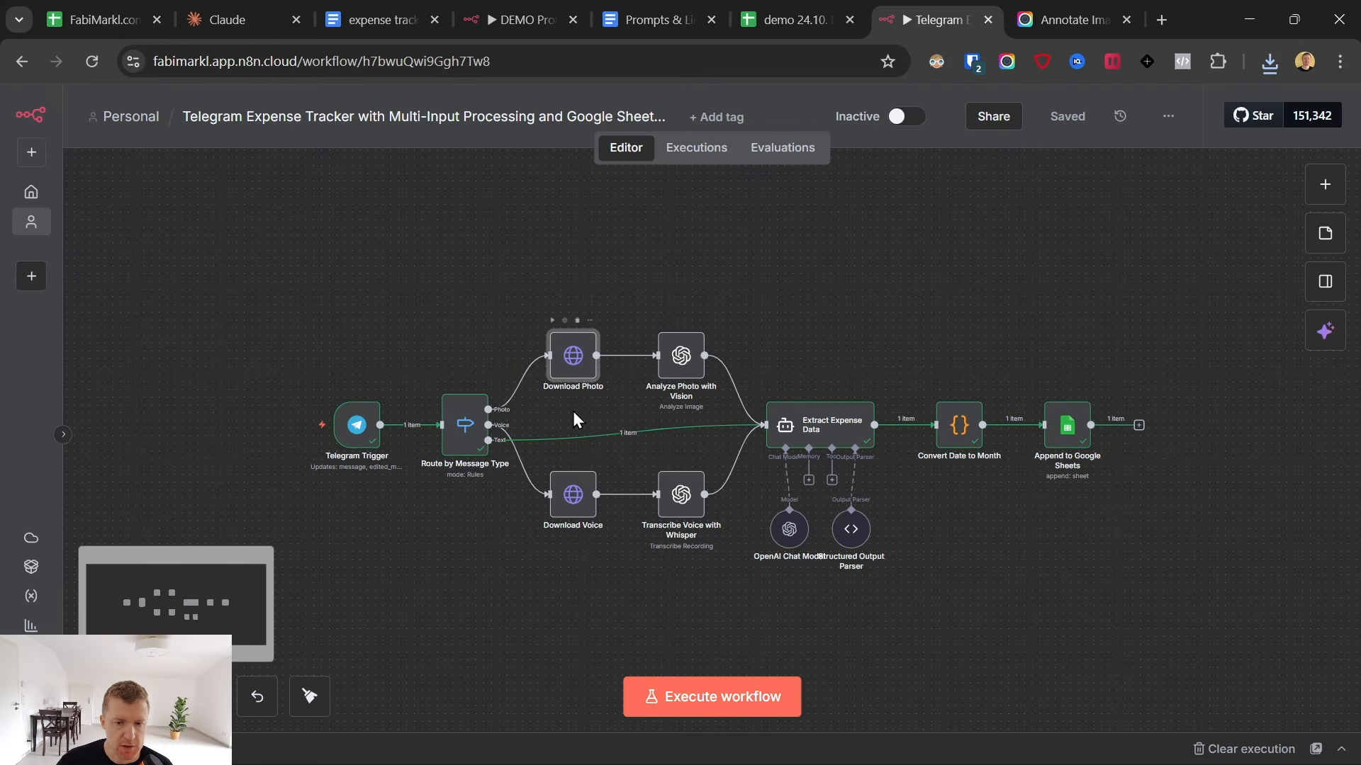
click(573, 496)
click(554, 594)
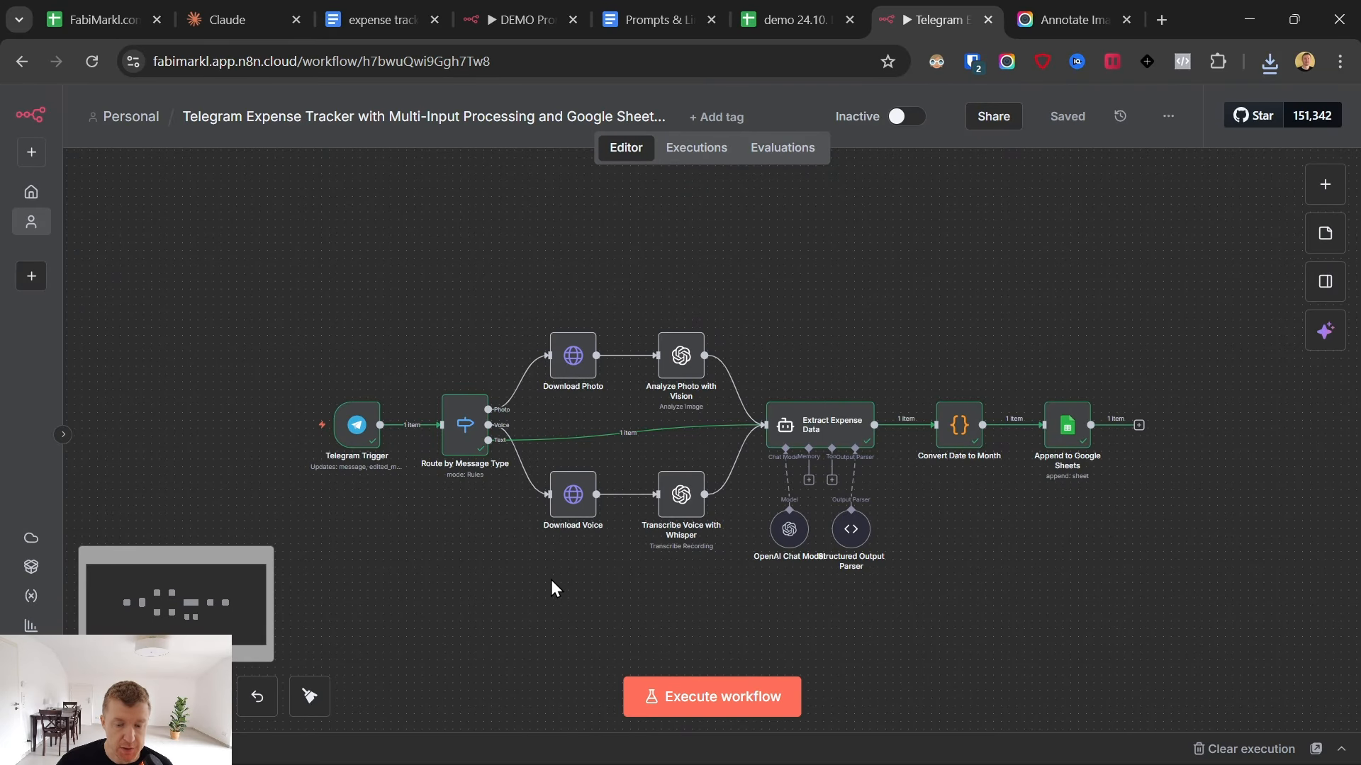
- Show the AI assistant and open the Download Photo node
click(1326, 330)
double_click(387, 360)
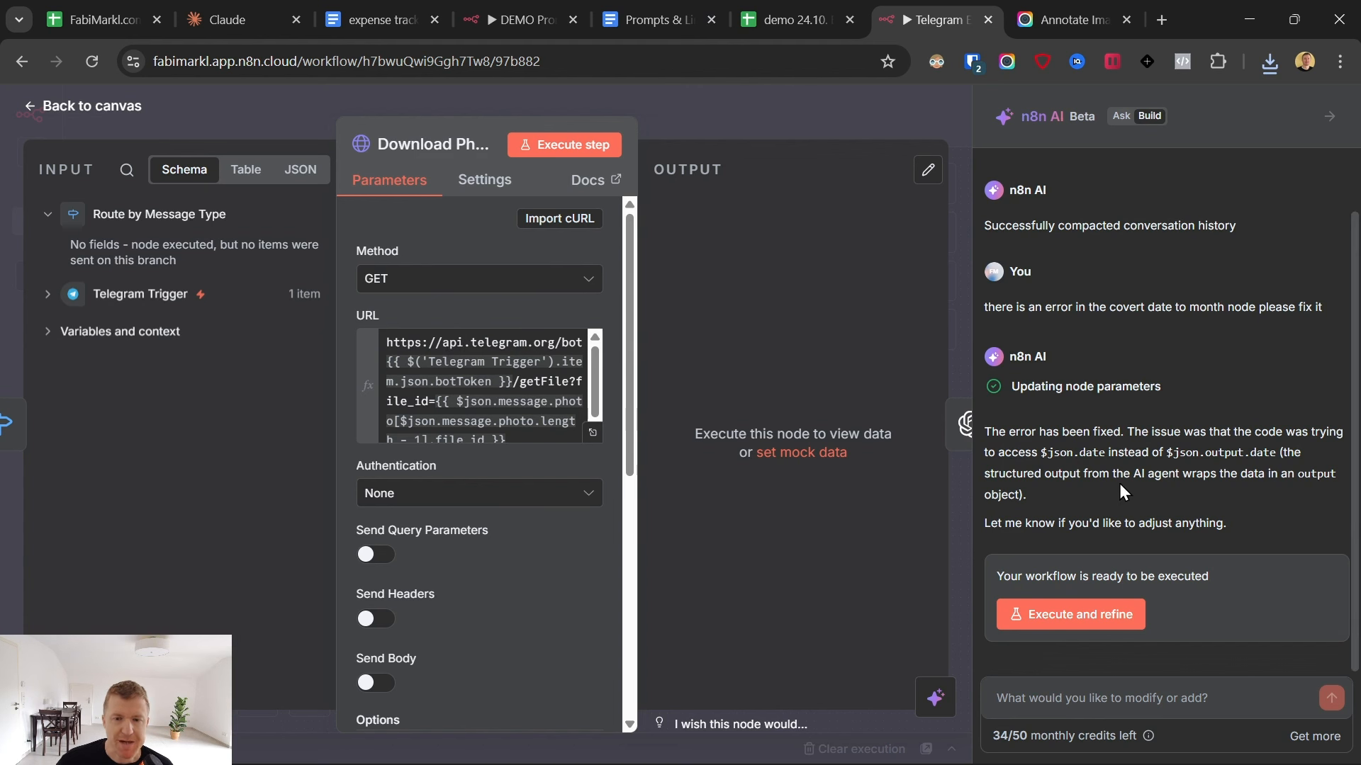
- Check the IMPORTANT rule about built-in nodes in the Prompts & Links Google Doc and return to the n8n workflow
click(645, 5)
scroll(603, 482, down, 15)
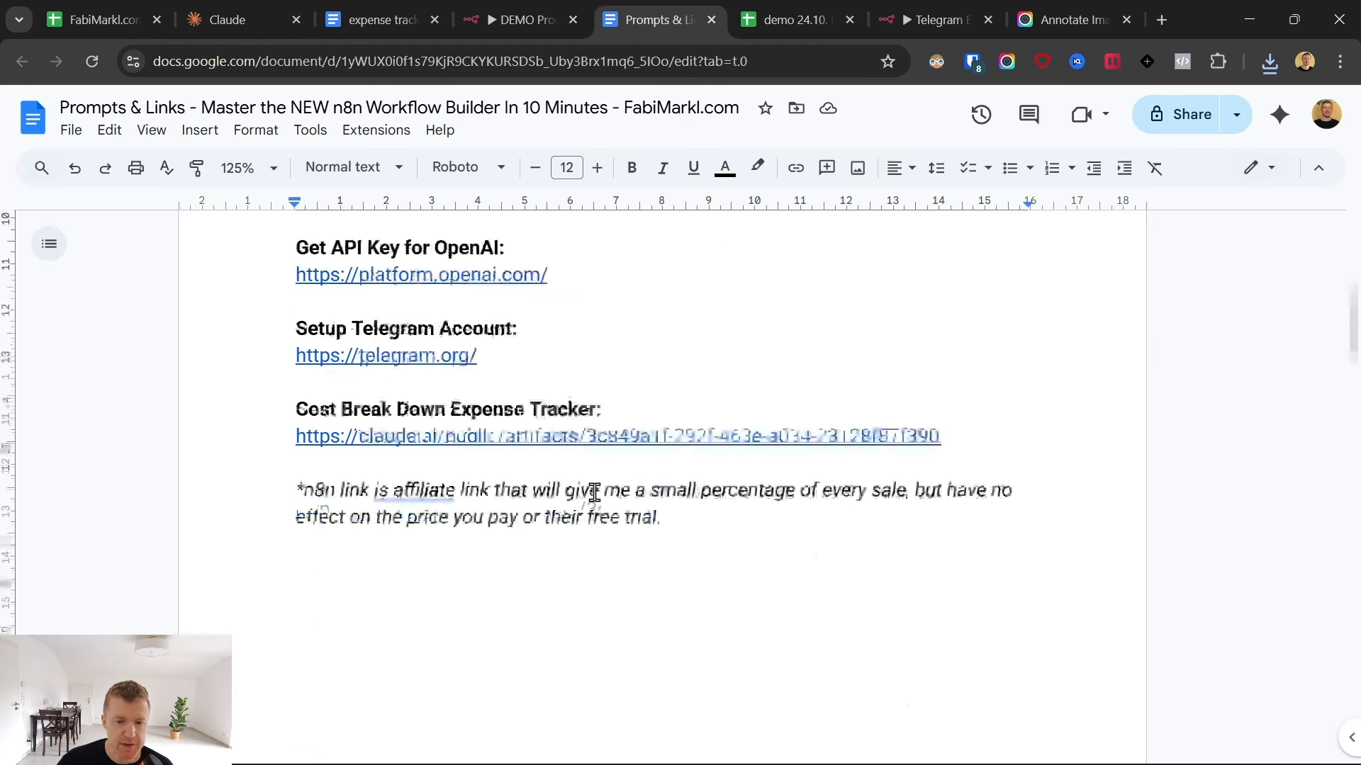
scroll(423, 521, down, 8)
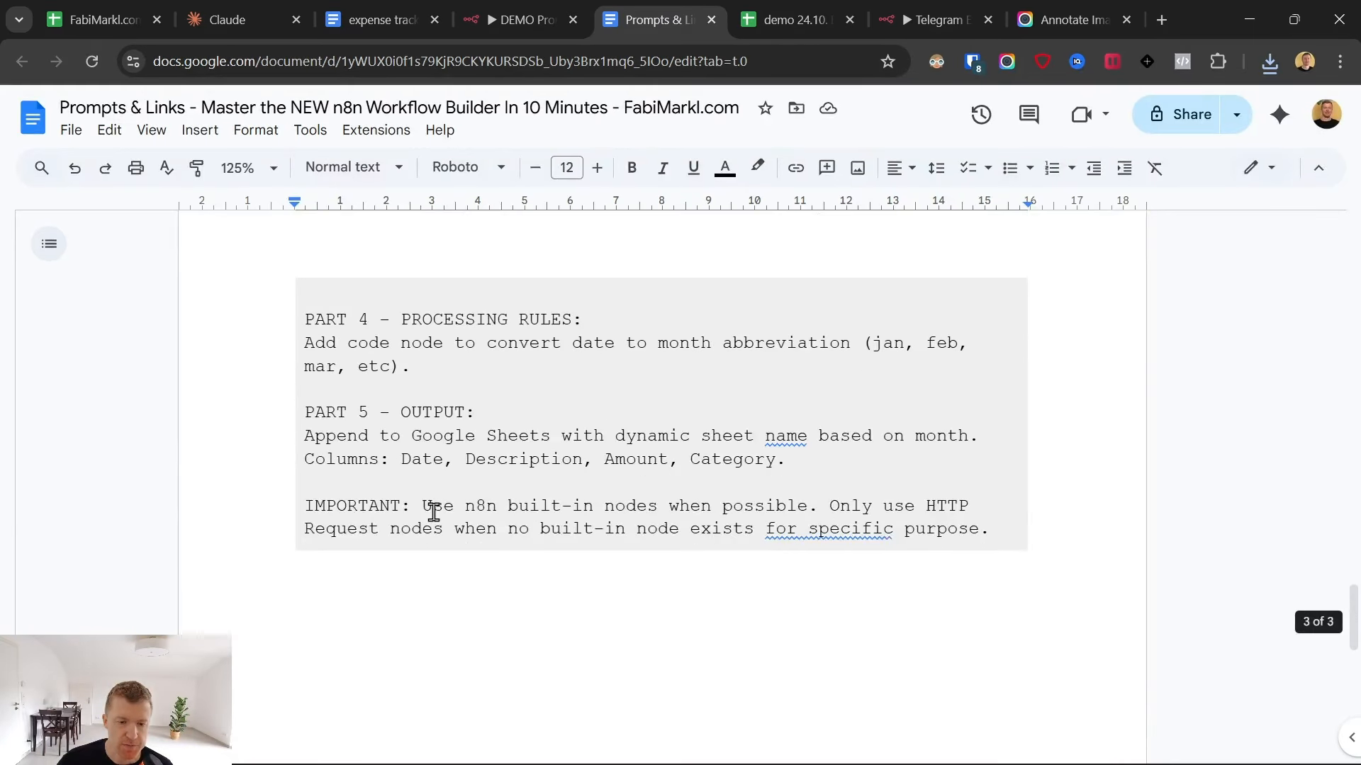
drag(413, 504, 822, 509)
click(932, 14)
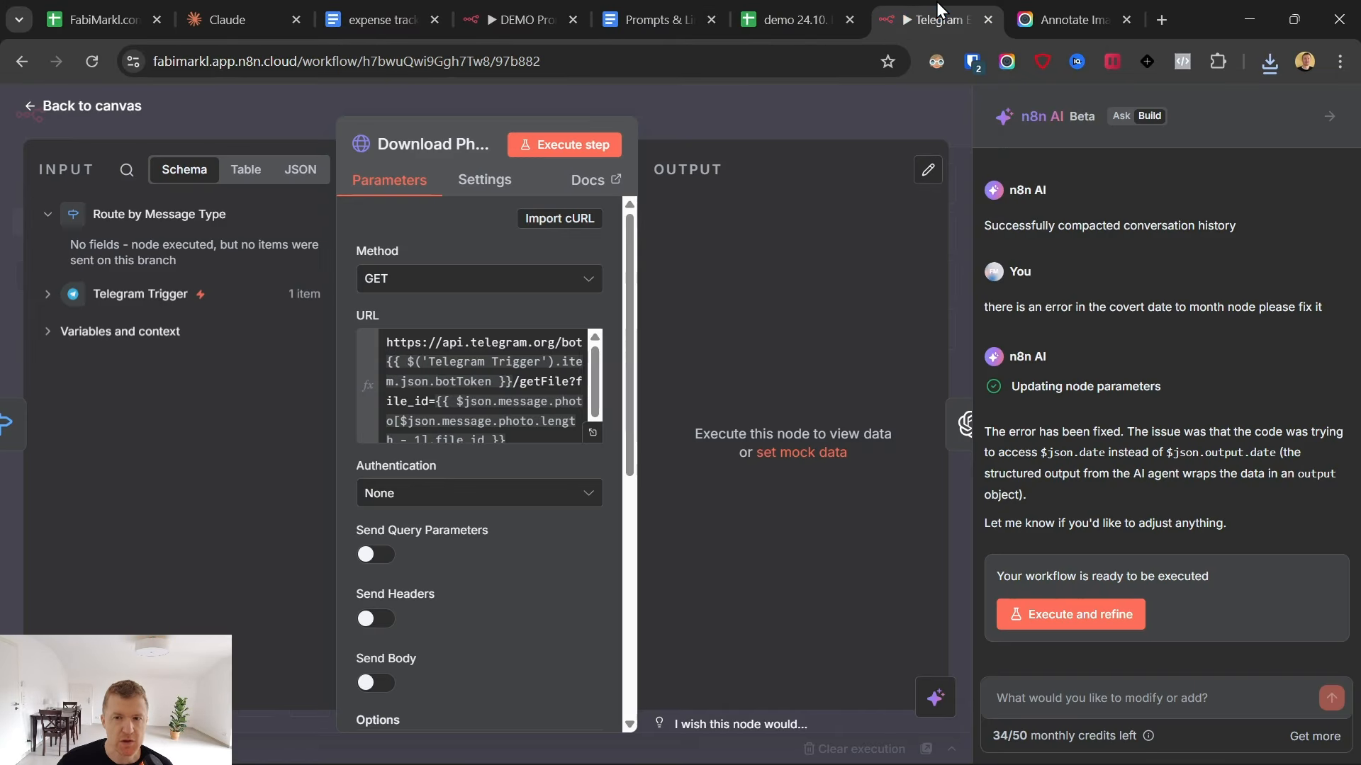
- Send the AI builder the request "check if you can find a built in node instead of the http request node for downloading the photo from telegram"
click(30, 106)
click(1128, 700)
text(check if you can find a built in node instead of the)
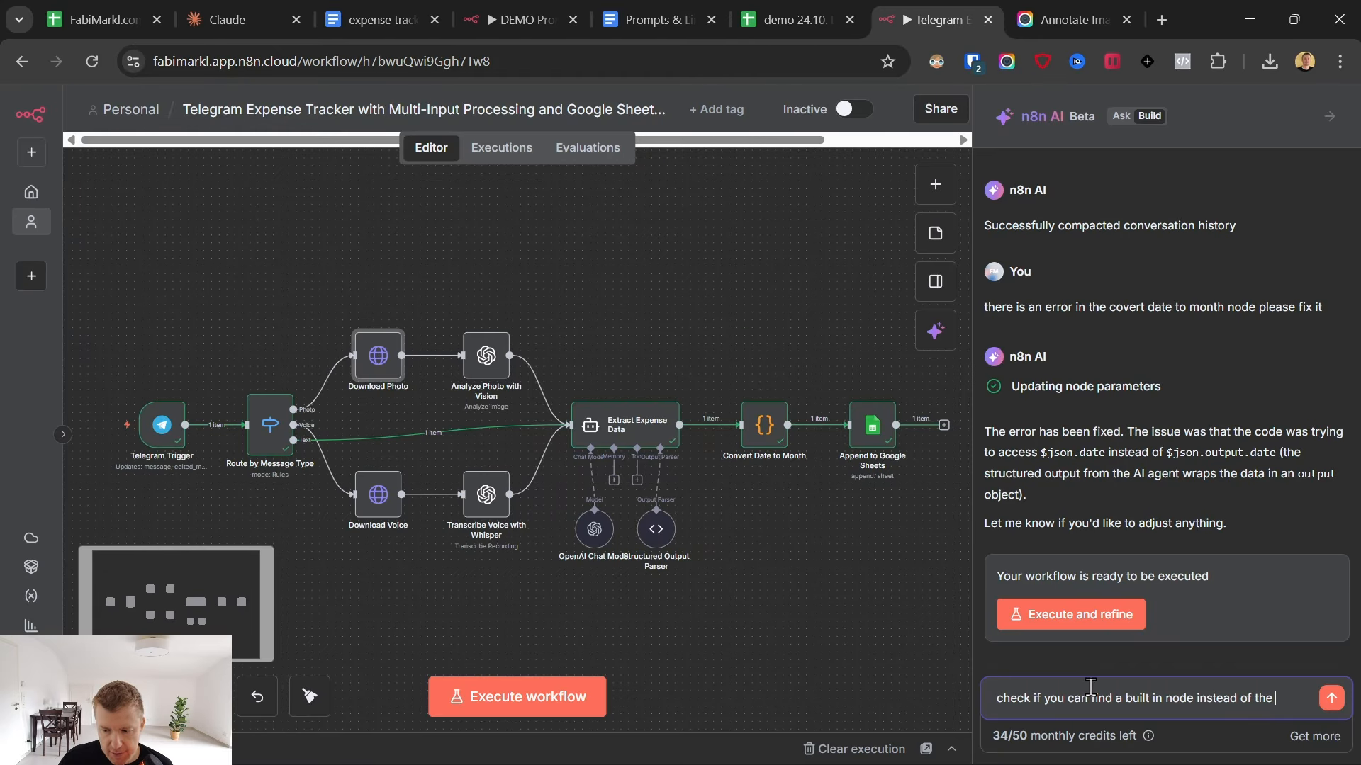
text(http request node)
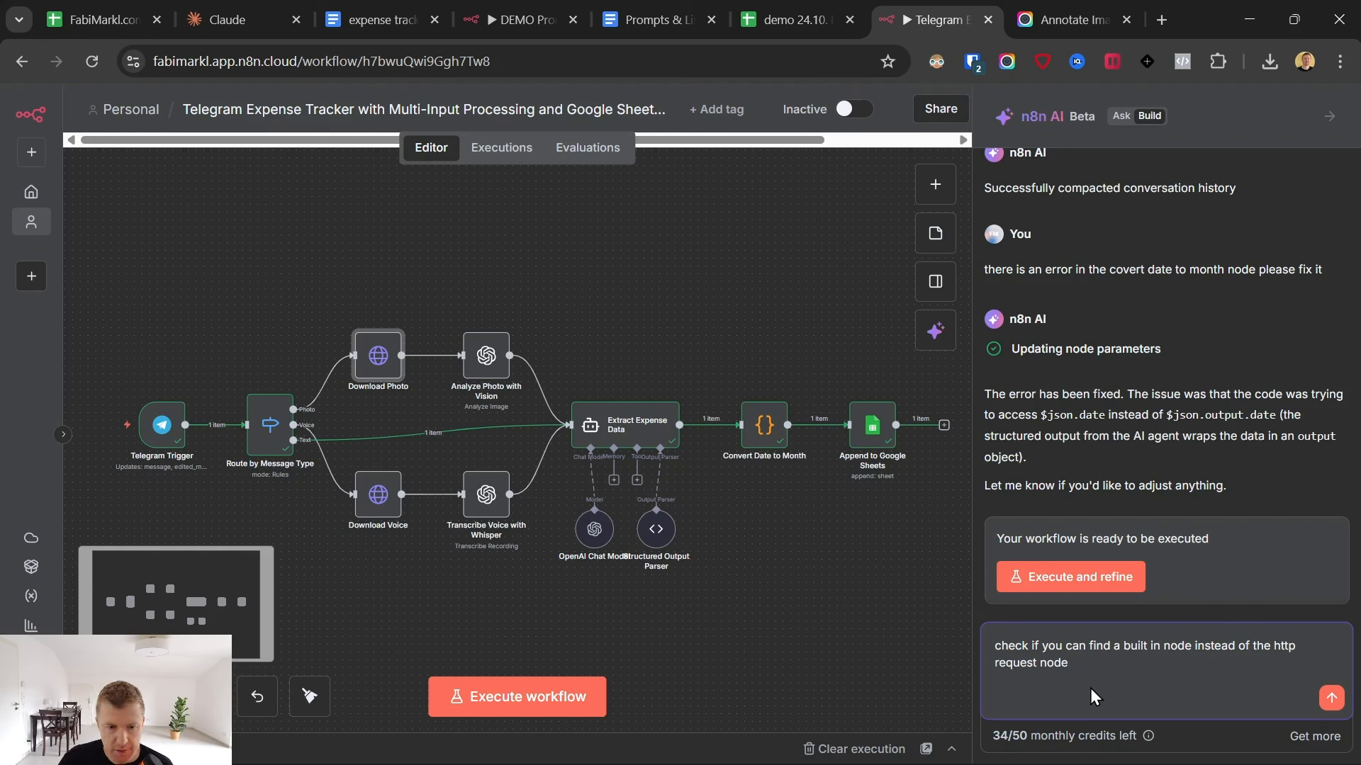
text( for down)
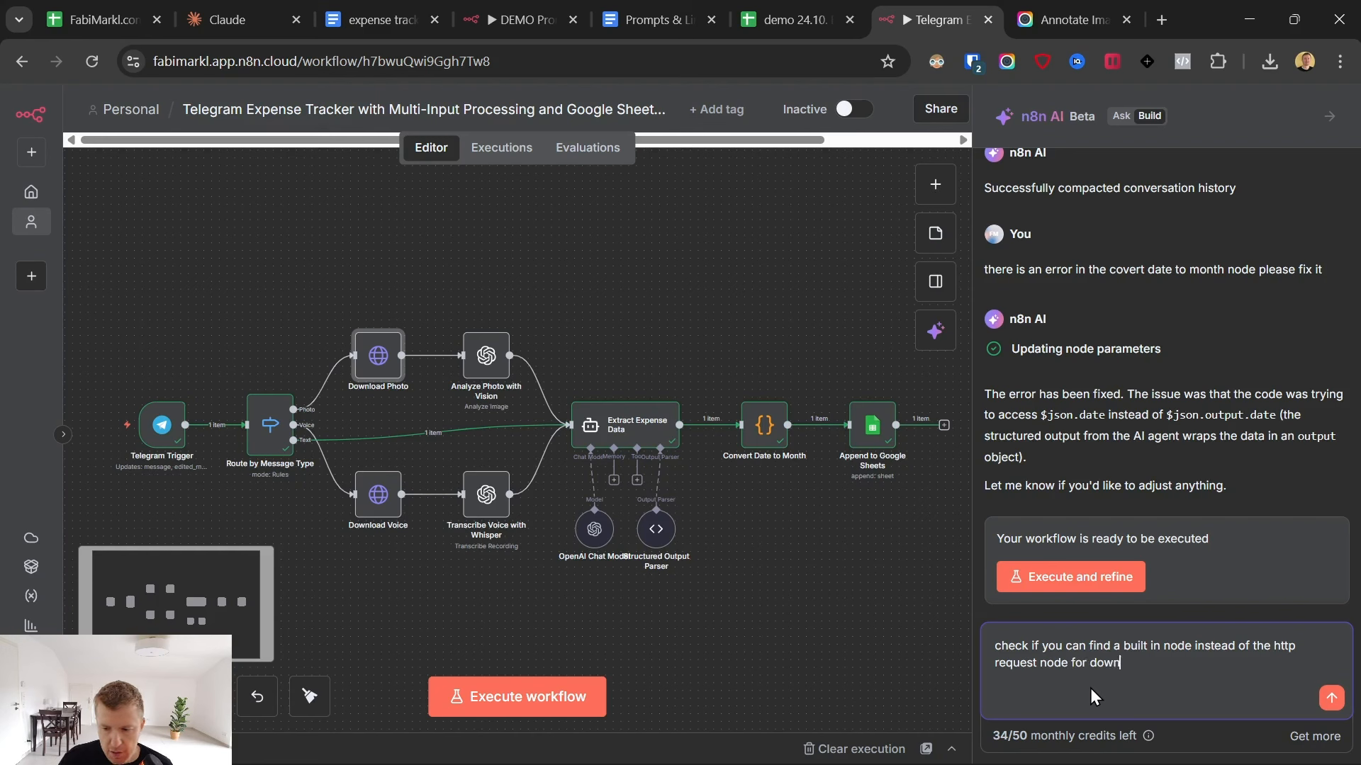
text(loading the photo)
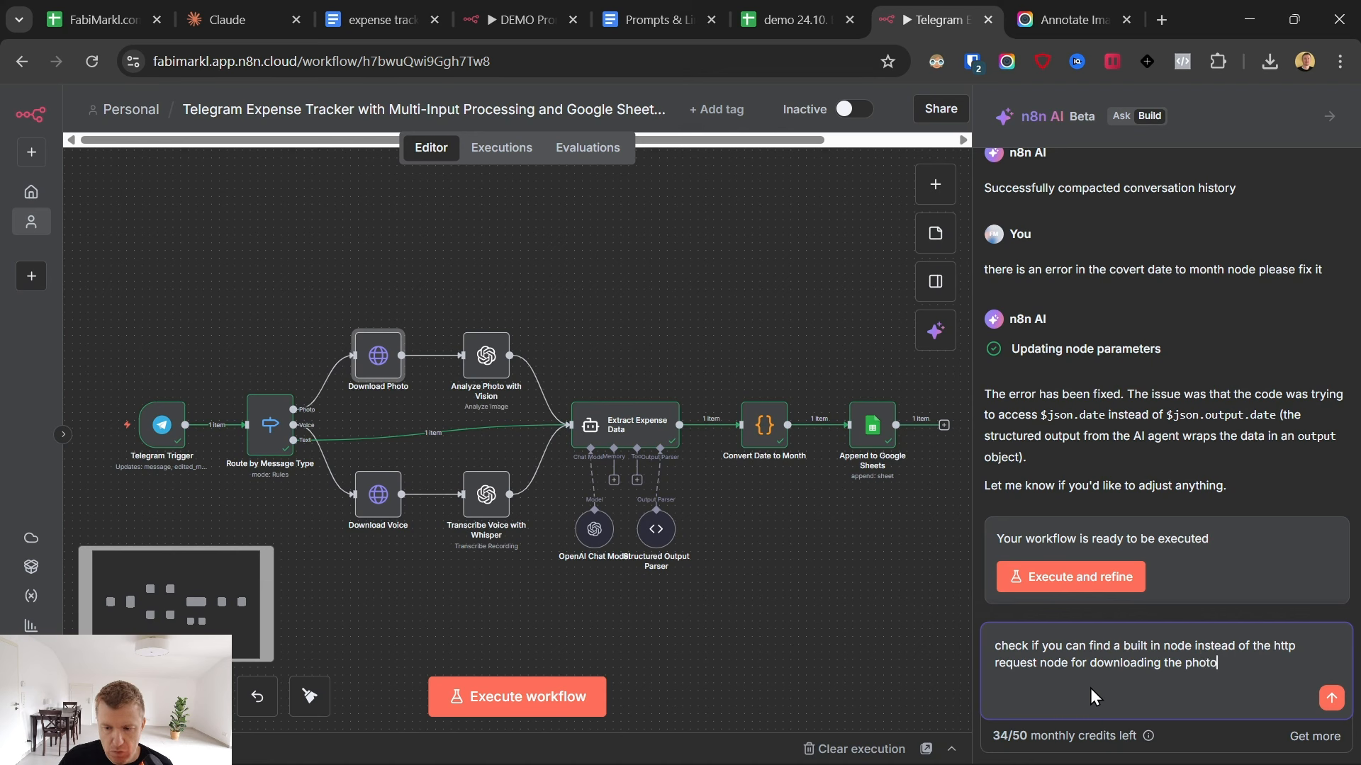
text( from teleg)
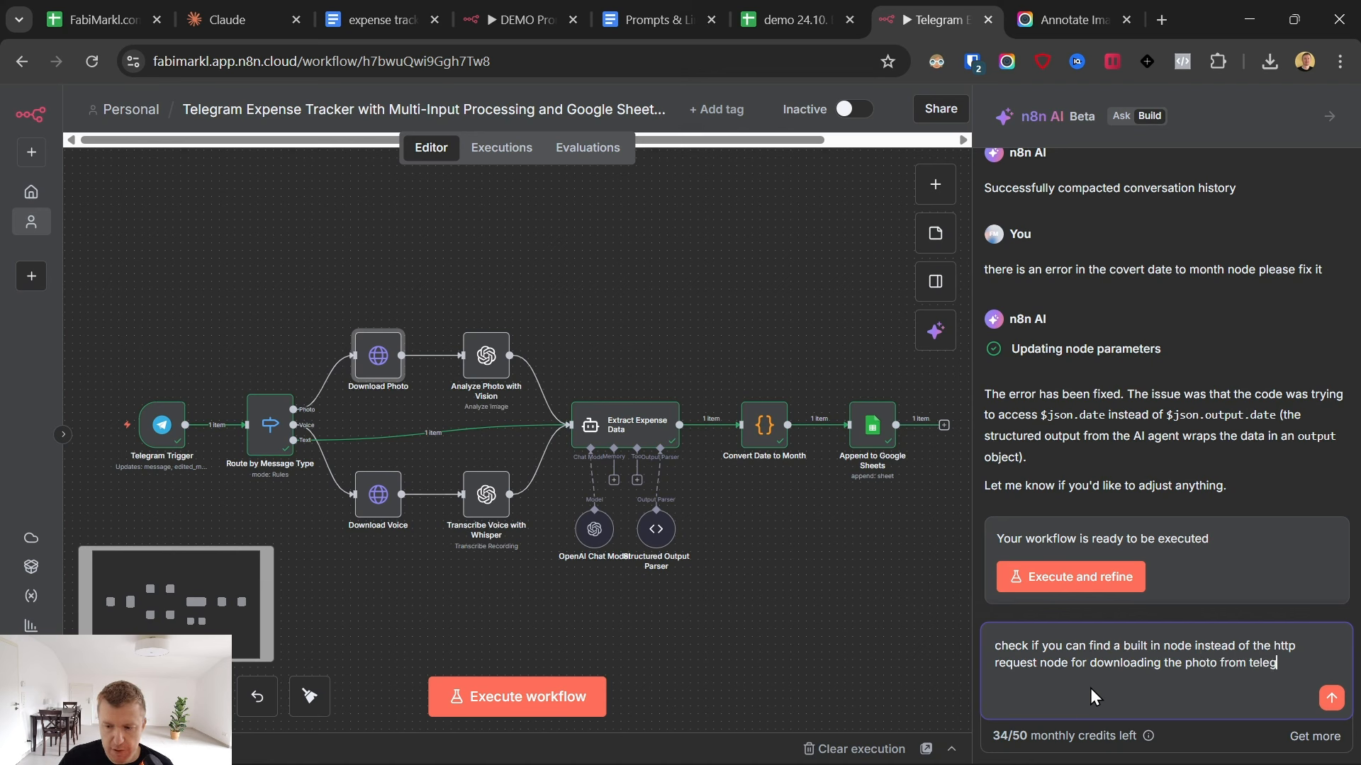
text(ram)
key(Return)
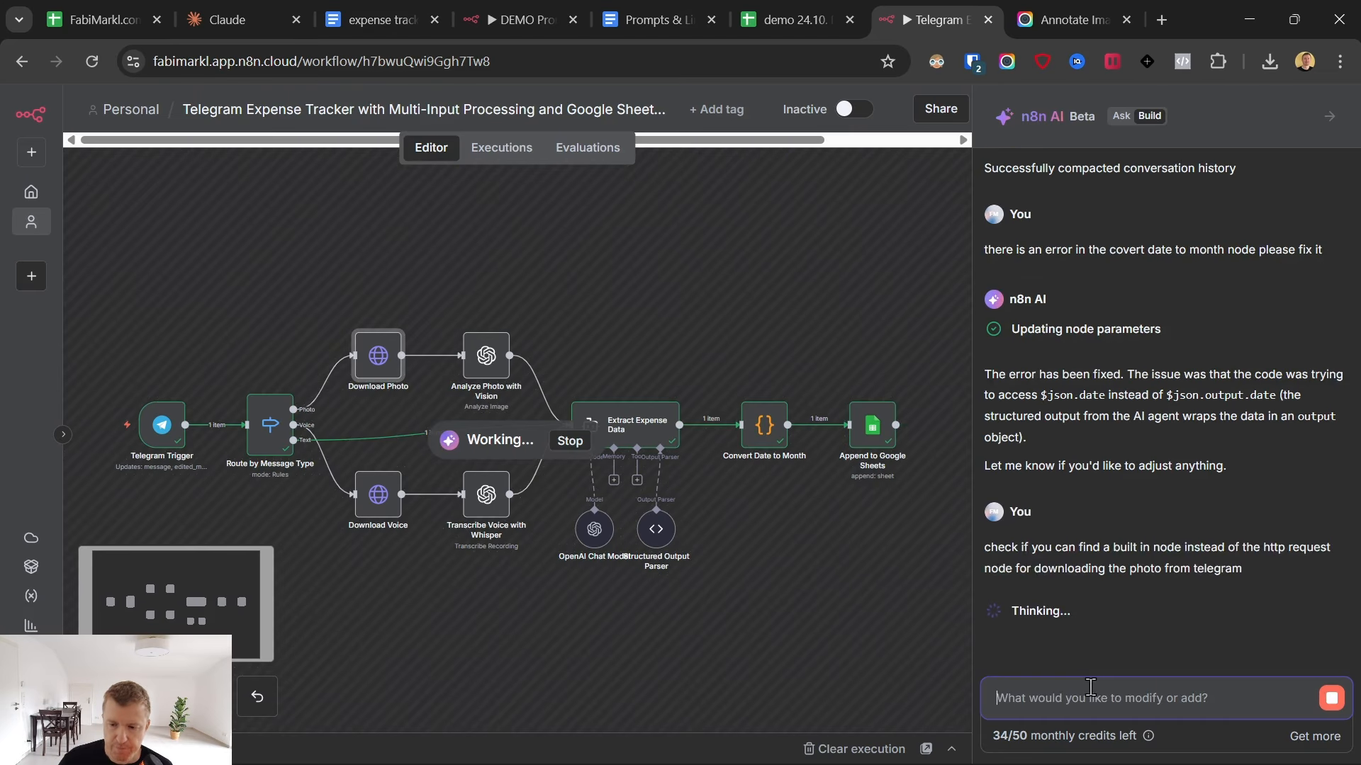
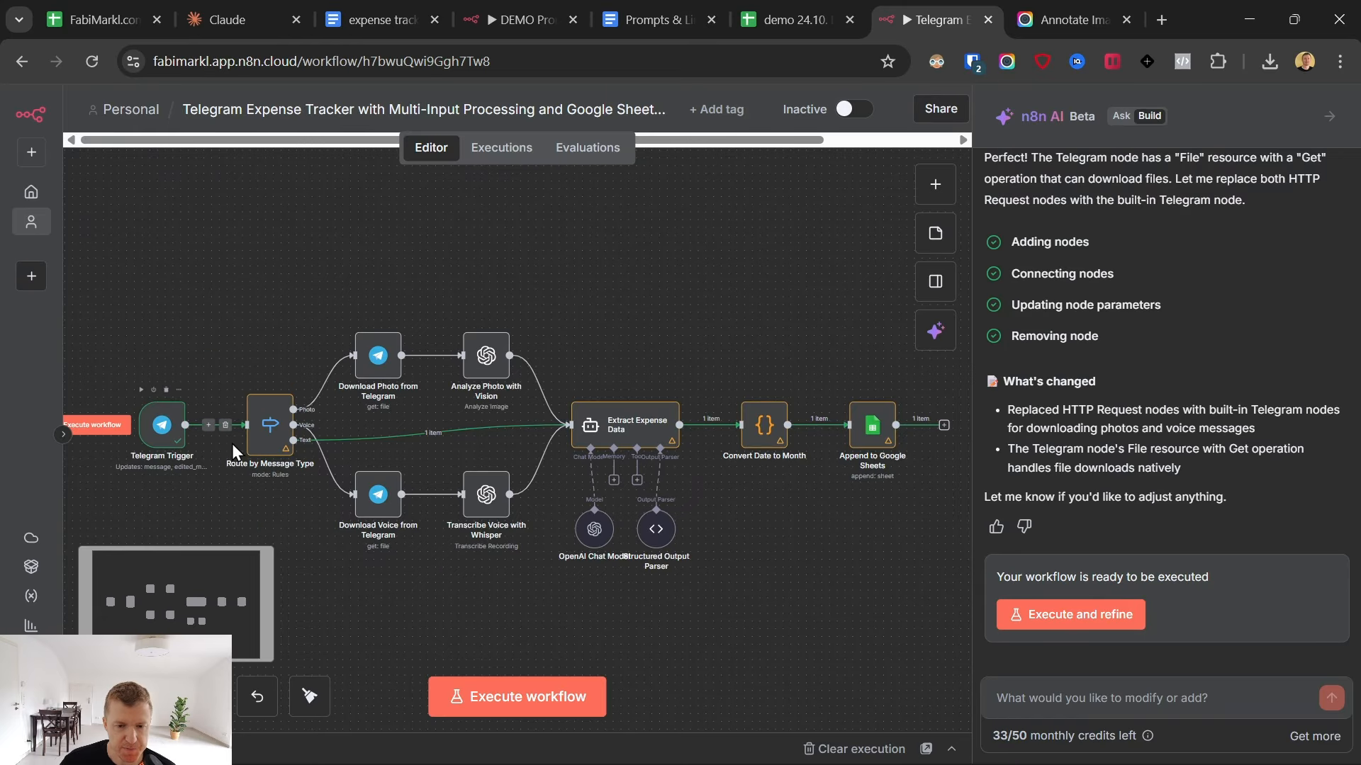
- Switch to Telegram and send the Dextro Energy order screenshot from Downloads as a photo to the DemoAIExpenseTracker bot
mouse_move(800, 753)
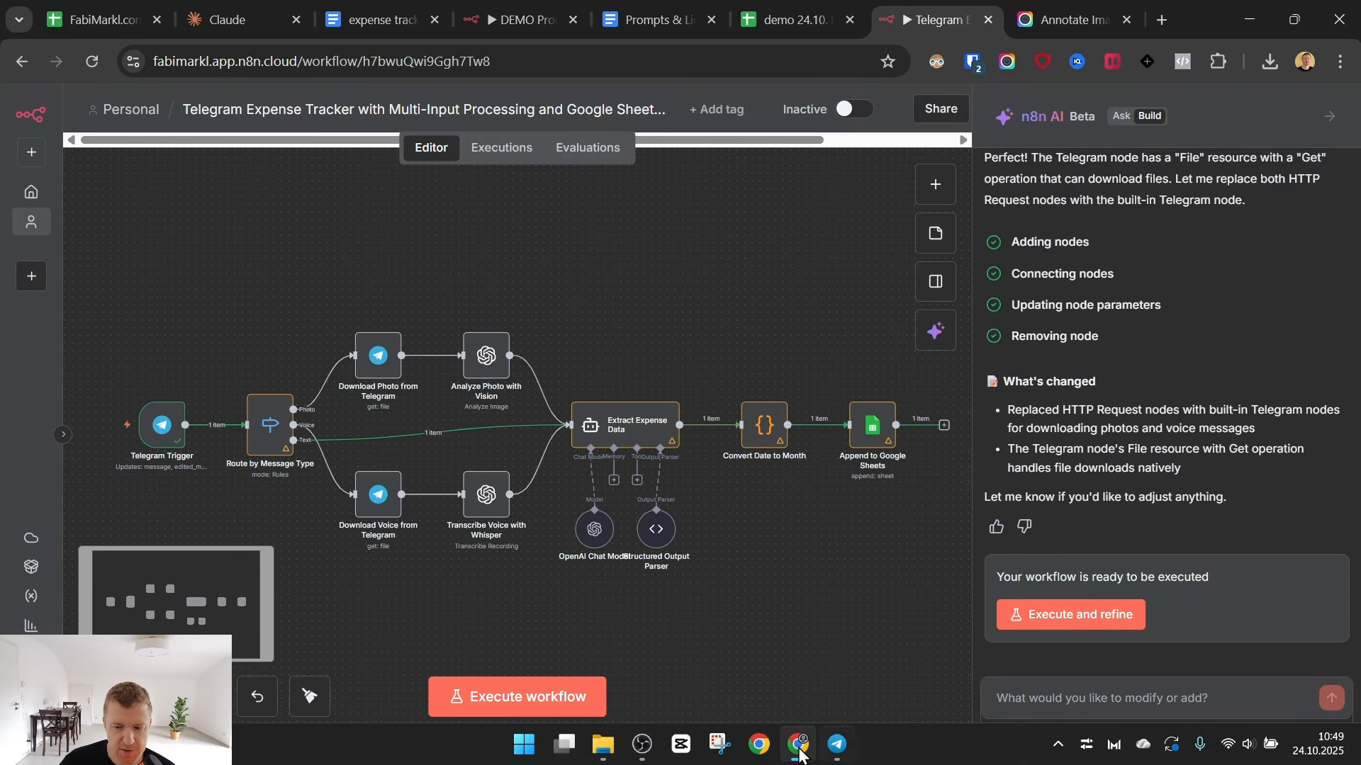
click(838, 746)
mouse_move(929, 705)
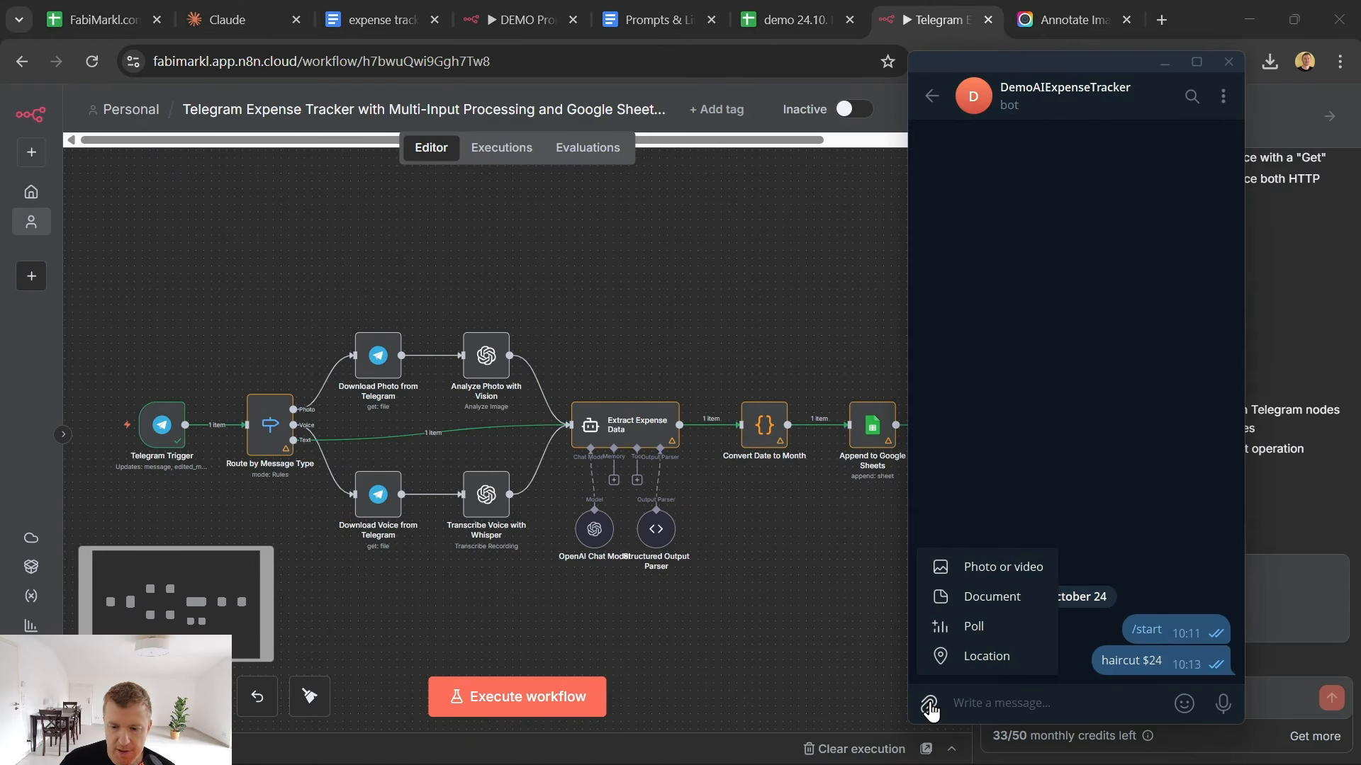
click(982, 569)
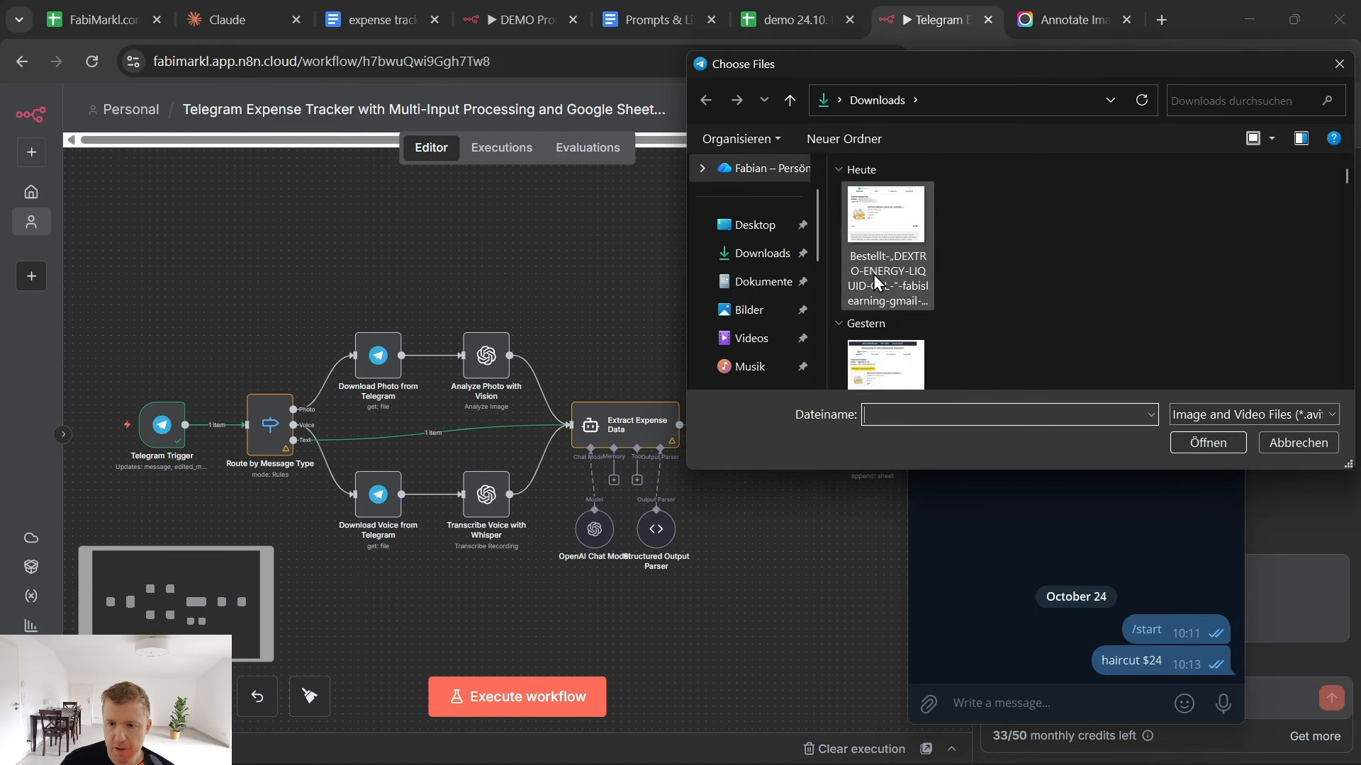
double_click(879, 245)
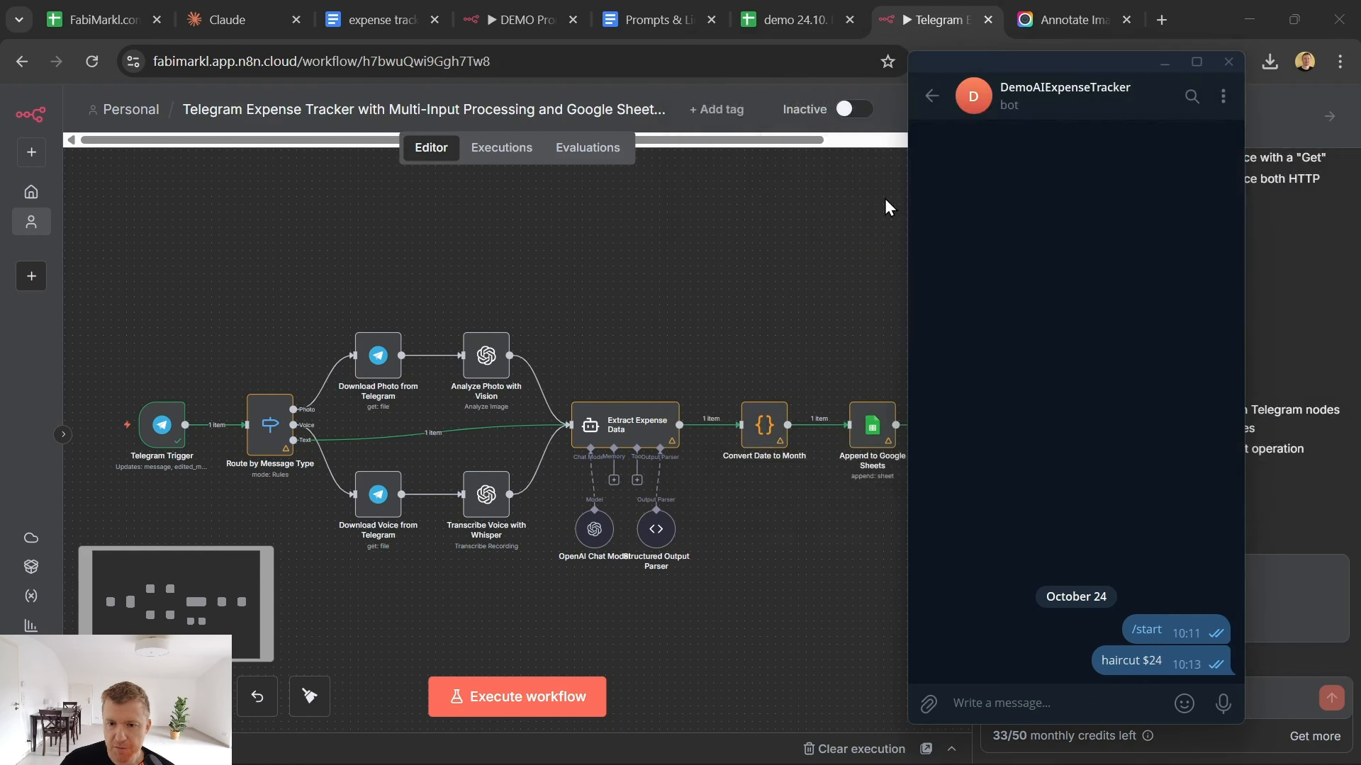
click(1197, 583)
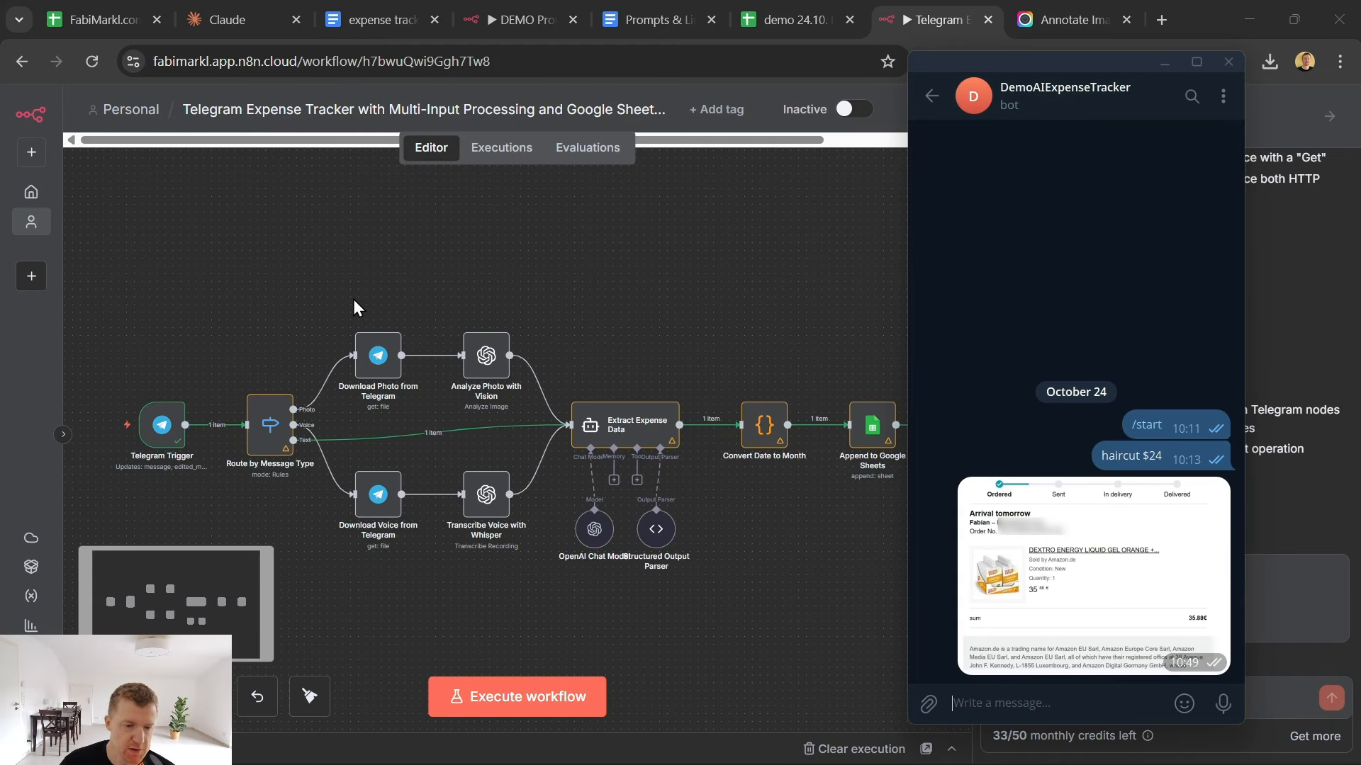
- Return to the n8n workflow and execute the Telegram Trigger and Route by Message Type nodes on the sent photo
click(180, 415)
click(140, 391)
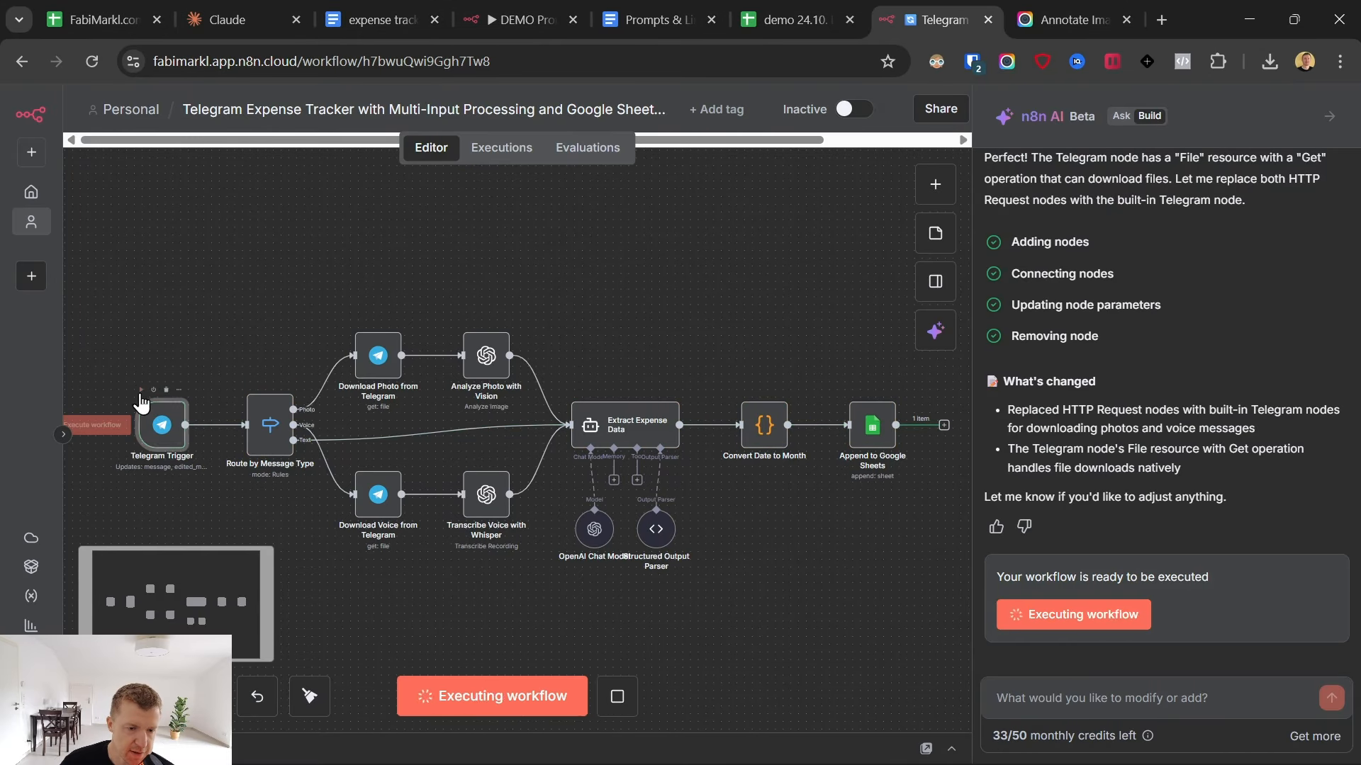
click(261, 382)
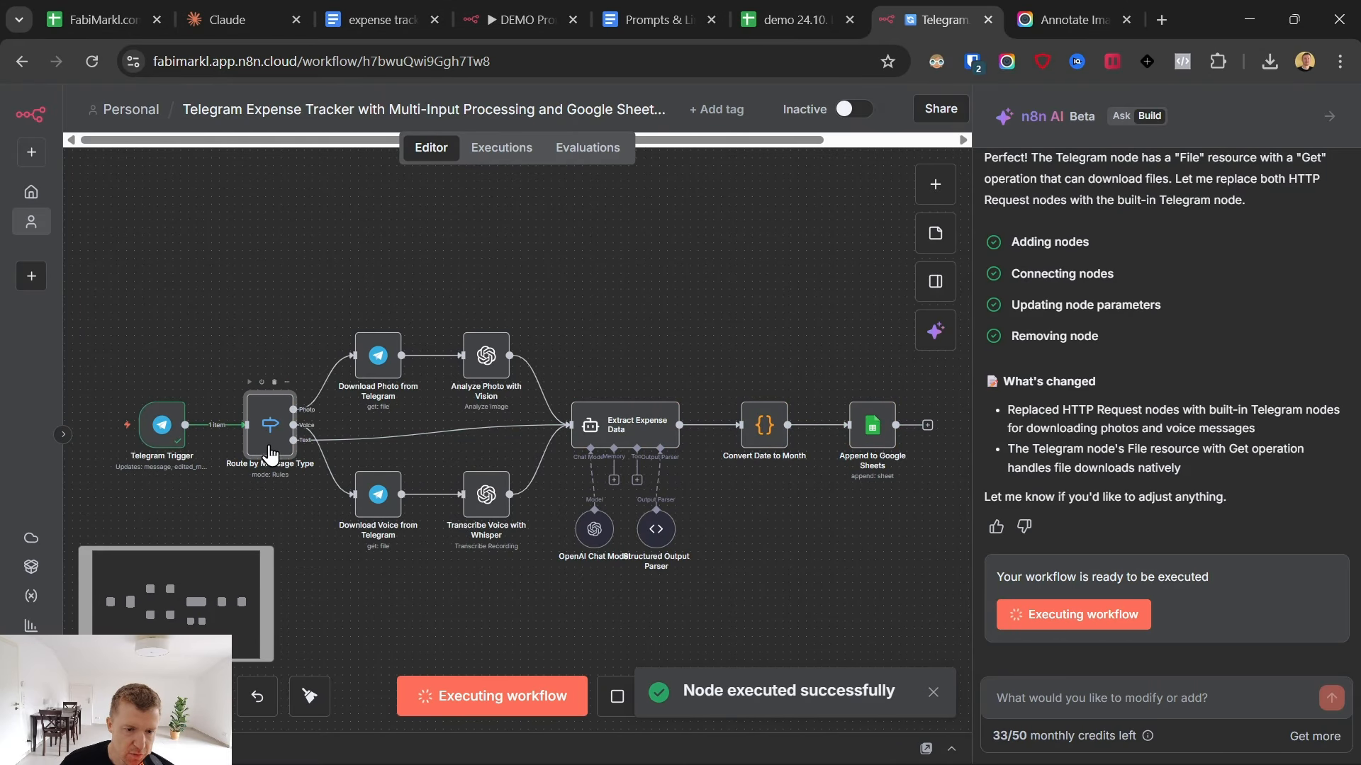
- Set the Download Photo from Telegram node's credential to "demo expense tracker" and compare it with the Telegram Trigger's credential
click(383, 354)
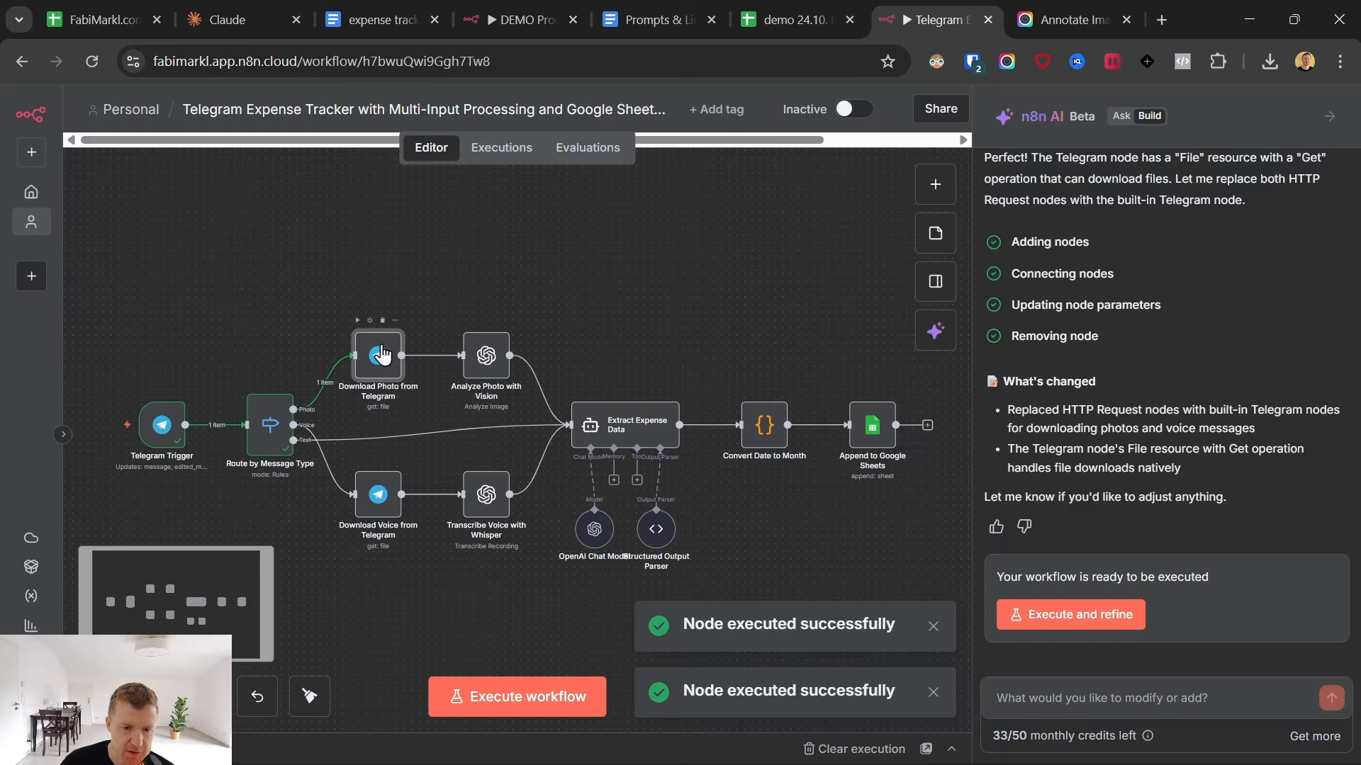
double_click(382, 353)
click(415, 241)
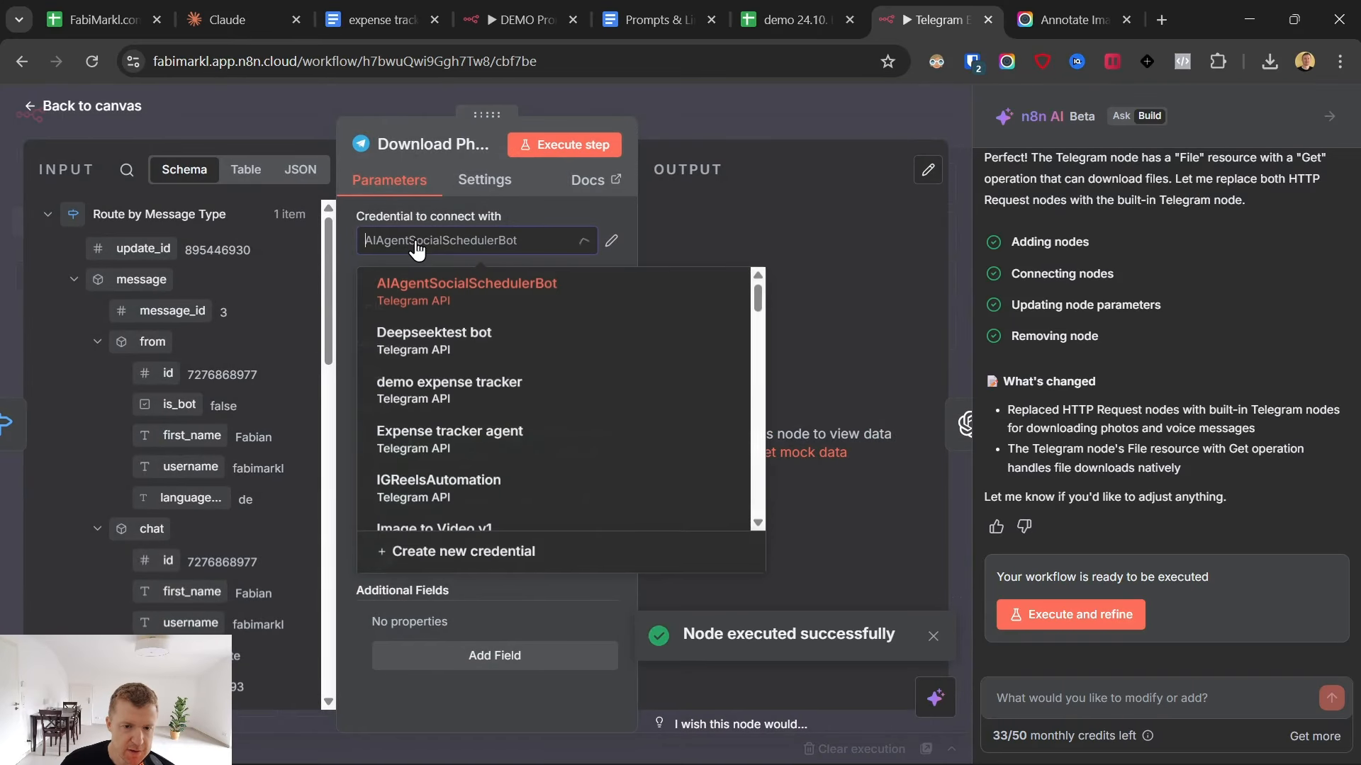
click(500, 399)
click(84, 108)
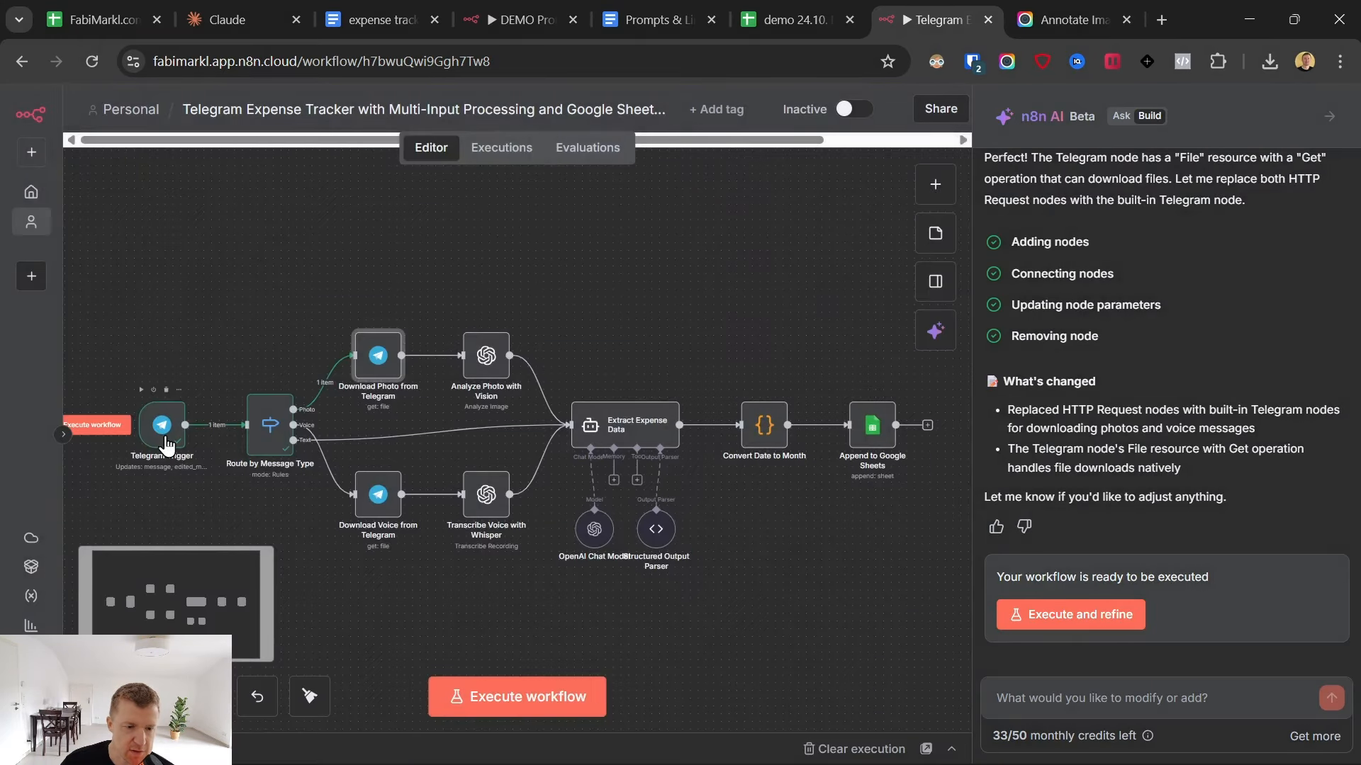
double_click(163, 440)
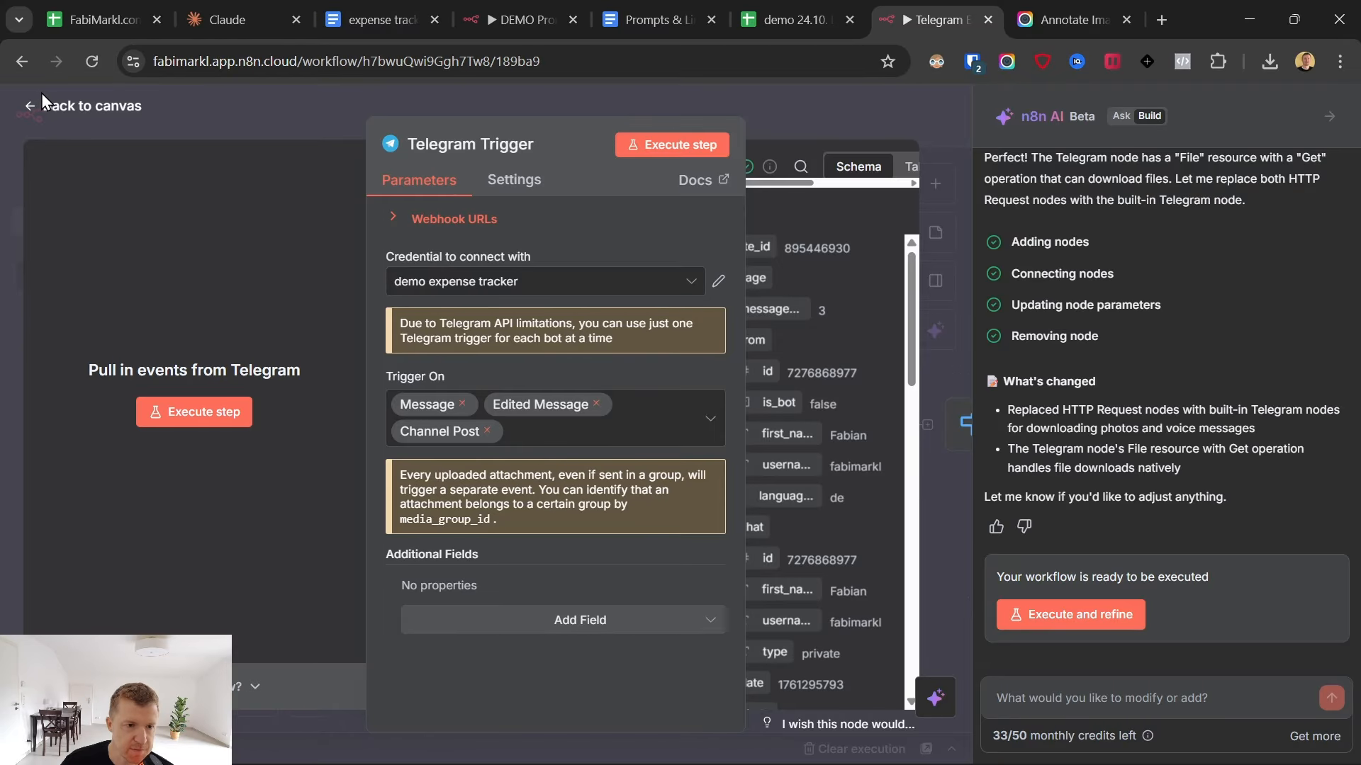
click(38, 112)
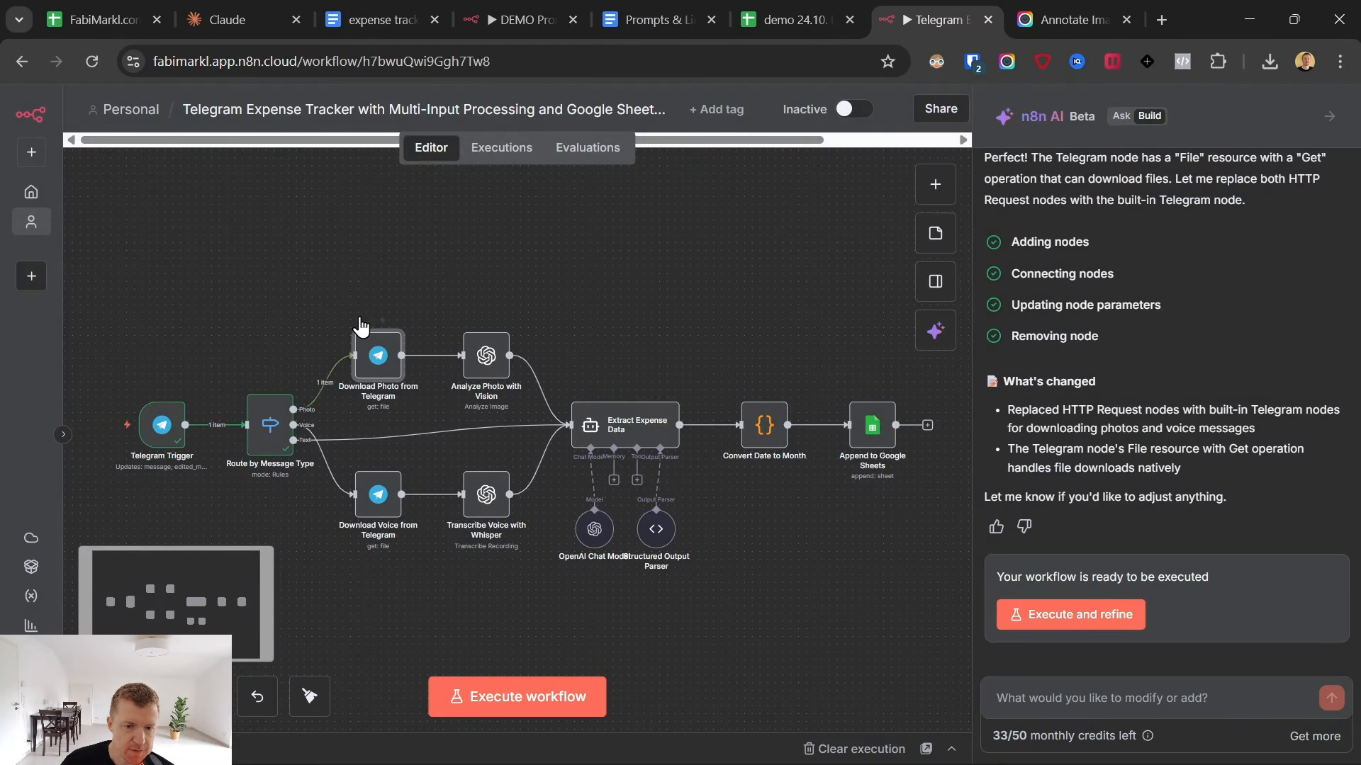
- Execute the Download Photo from Telegram node, view the downloaded image and return to the canvas
double_click(377, 356)
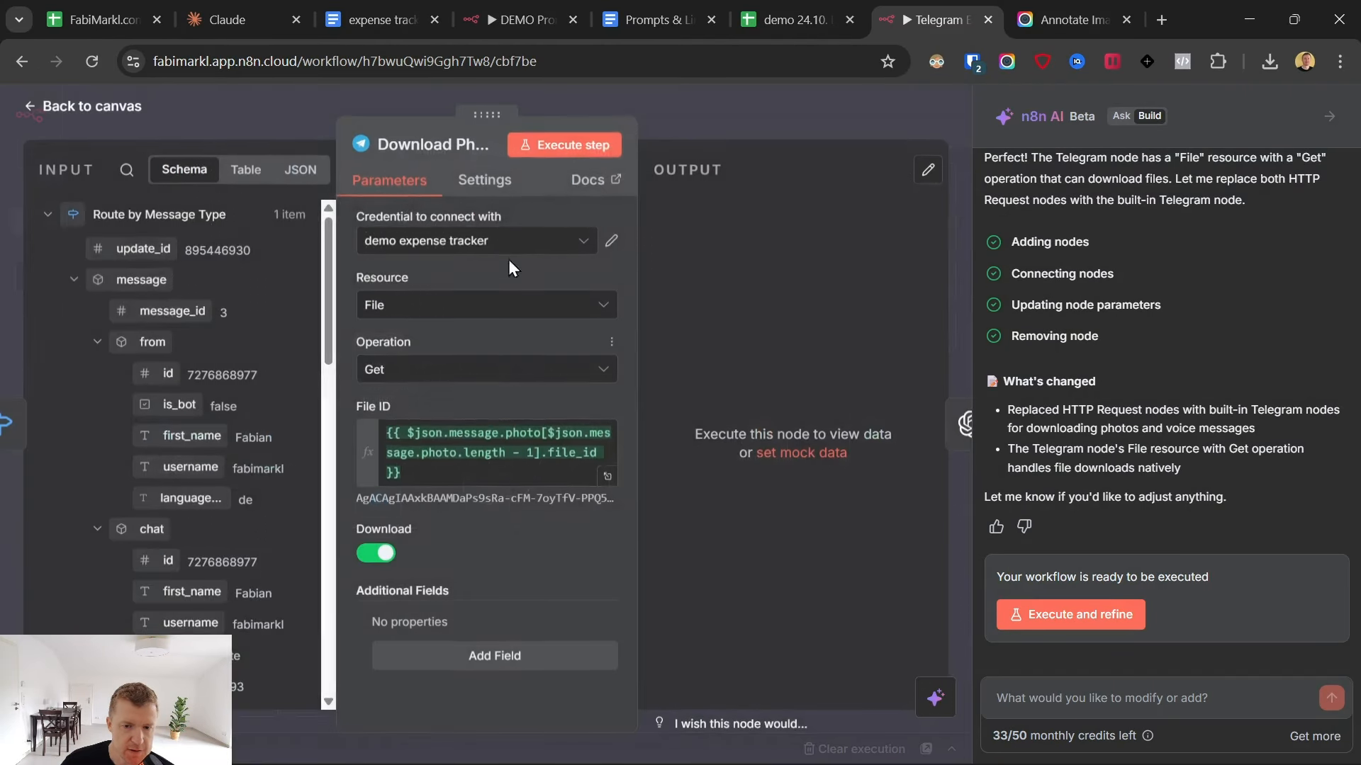
click(549, 144)
click(754, 459)
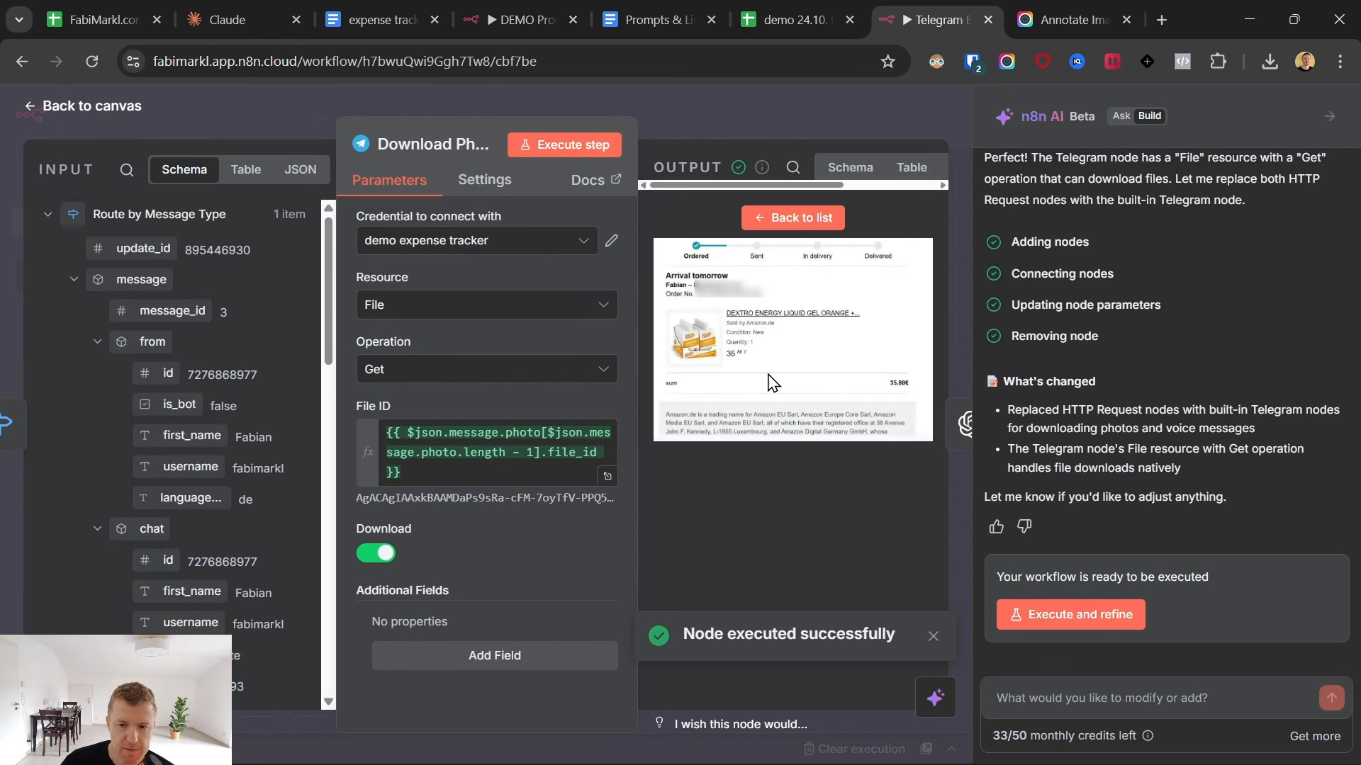
click(22, 105)
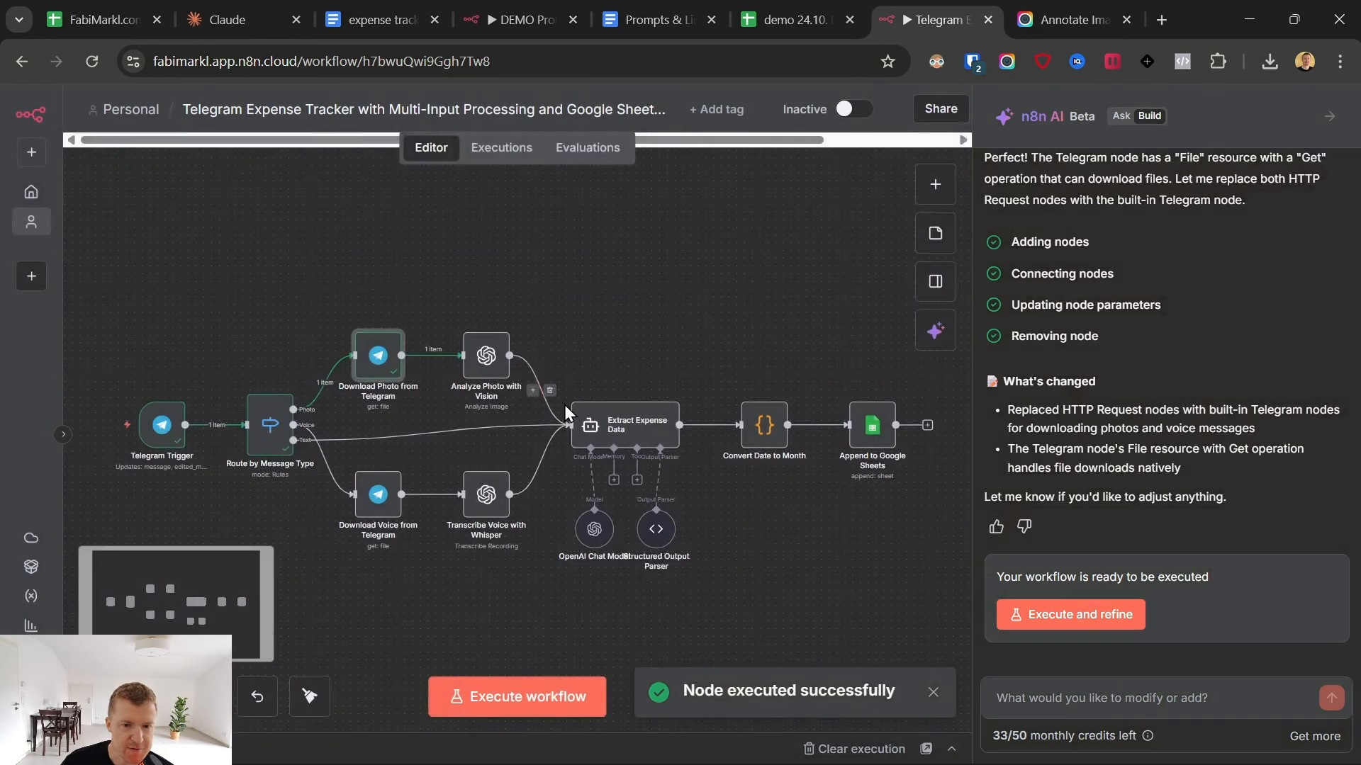
- Set the Analyze Photo with Vision node's input type to Binary File(s) and check its data field name against the incoming file
double_click(487, 356)
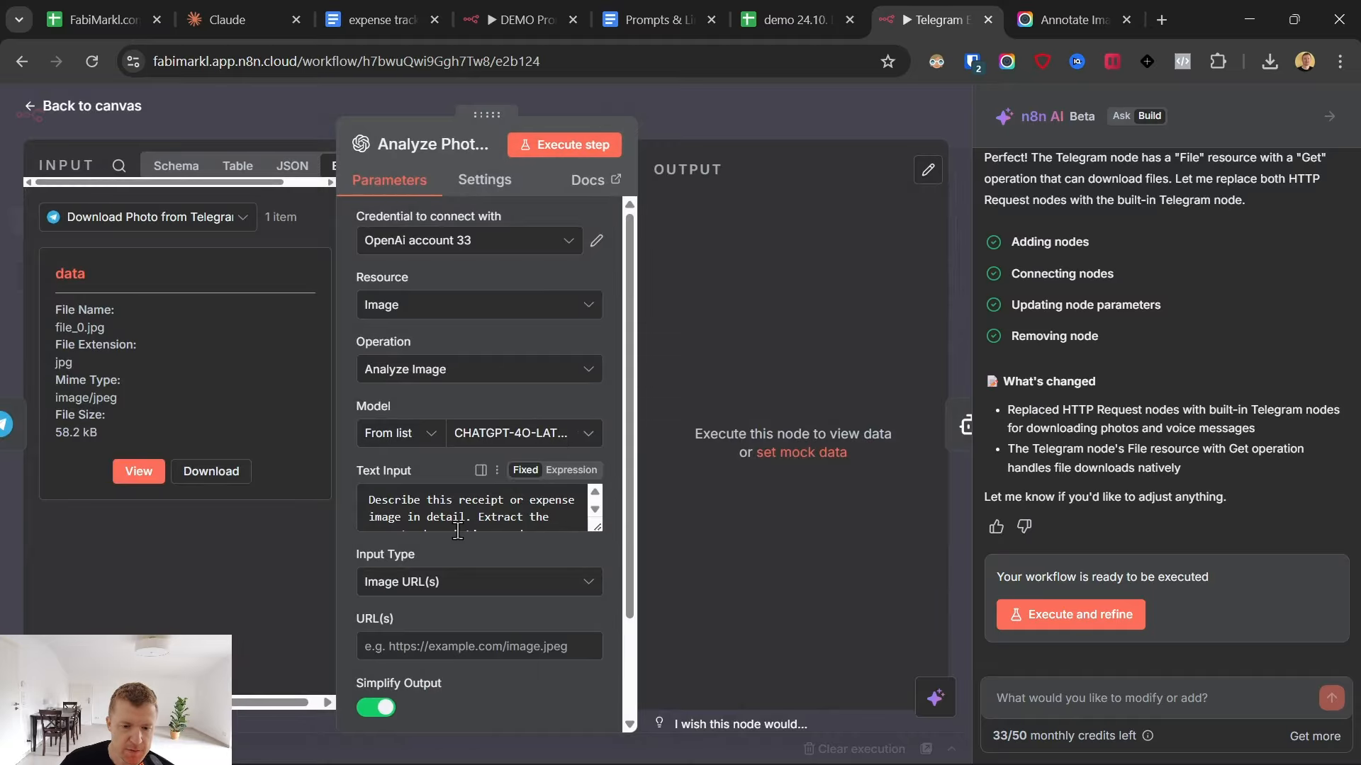
click(435, 580)
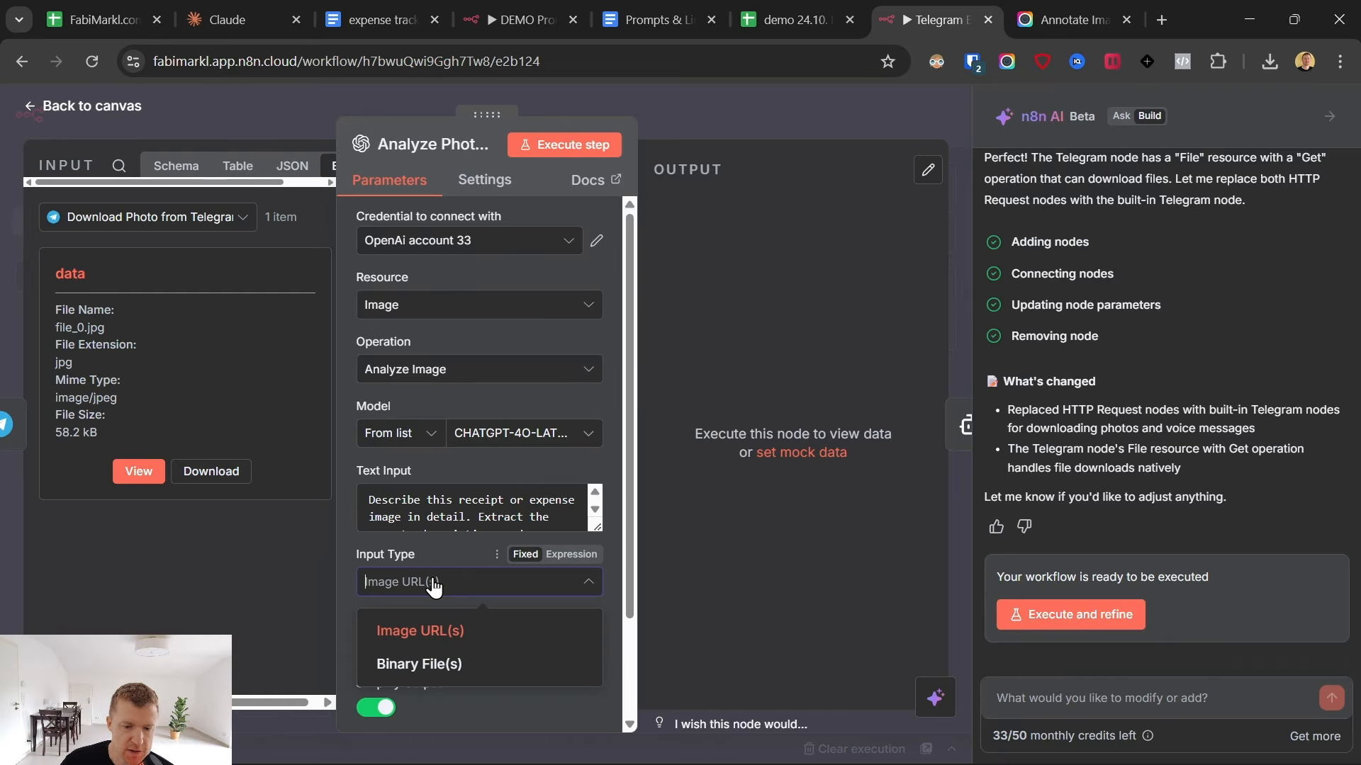
click(416, 664)
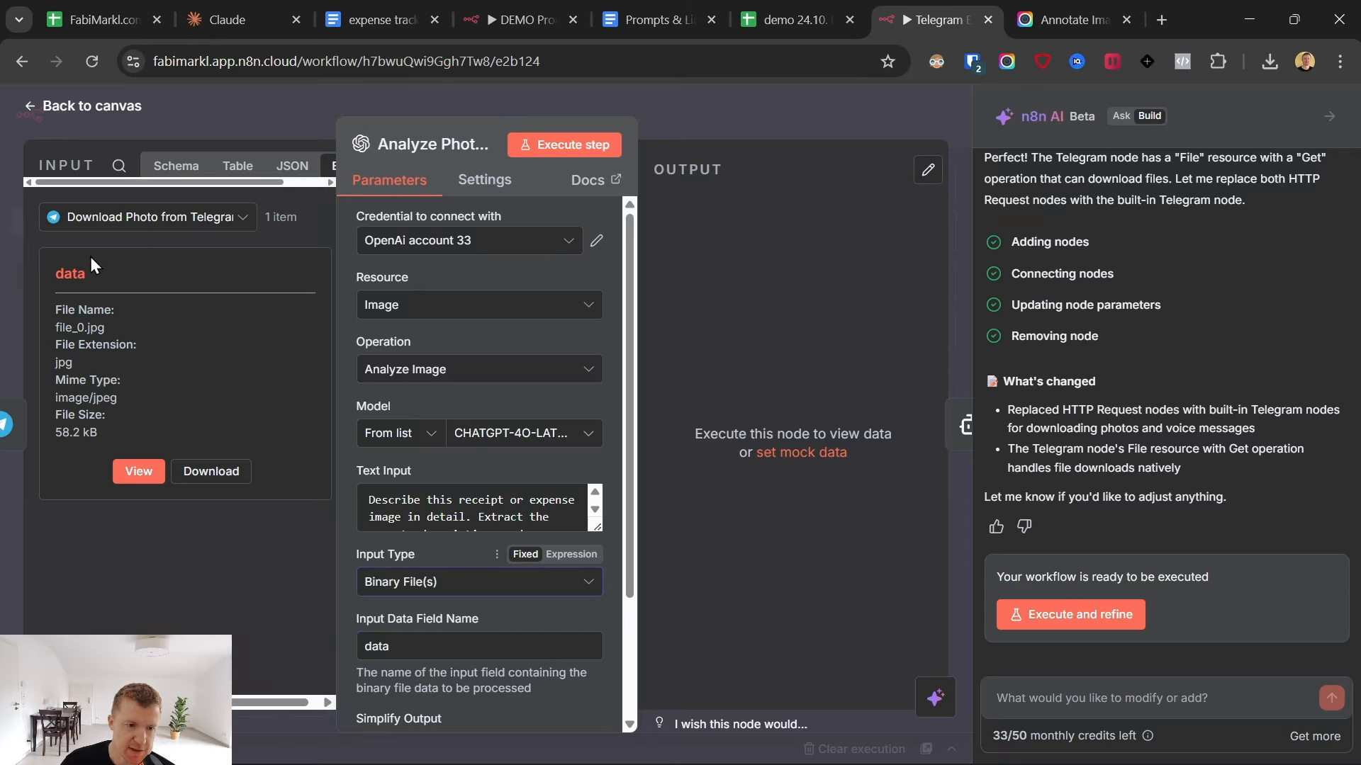
double_click(69, 274)
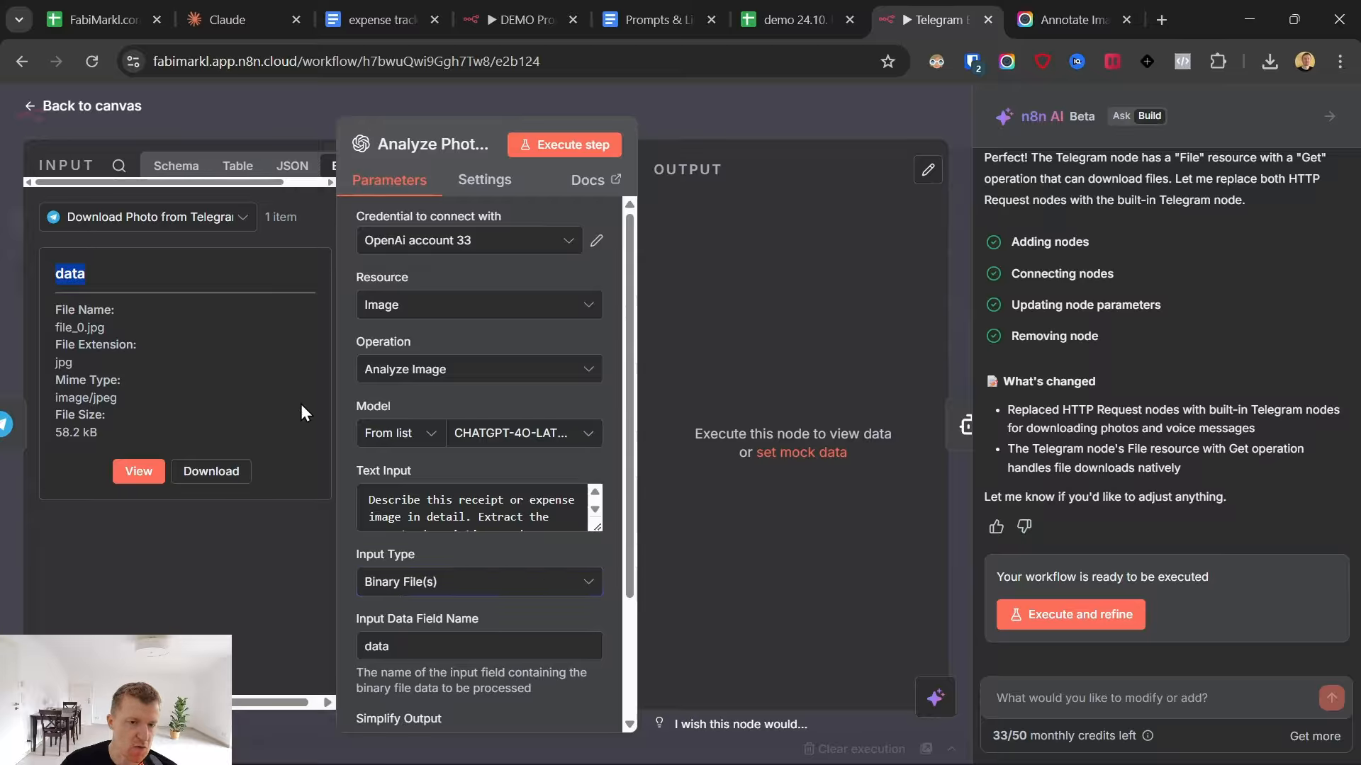
scroll(391, 623, down, 3)
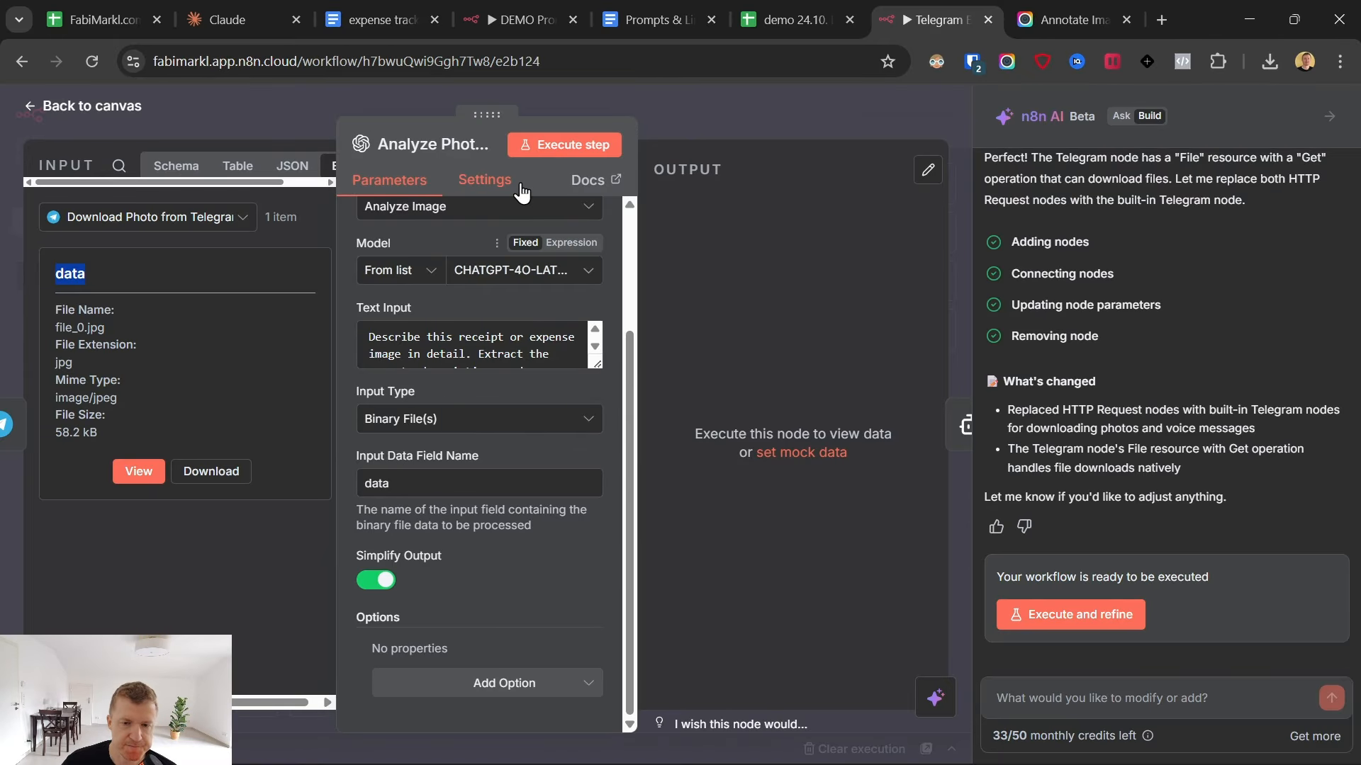
- Execute the Analyze Photo with Vision node and compare the input image and prompt with the generated content, then return to the canvas
click(580, 145)
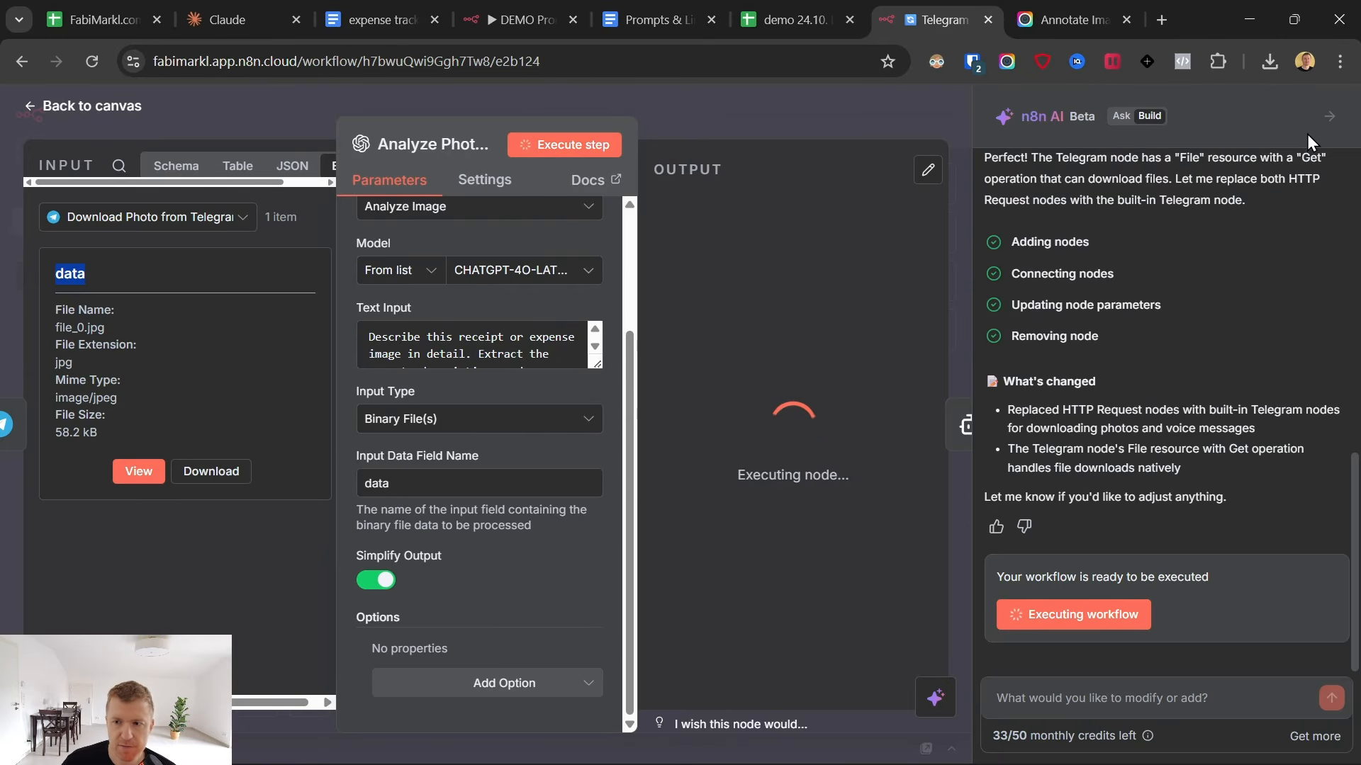
click(1331, 117)
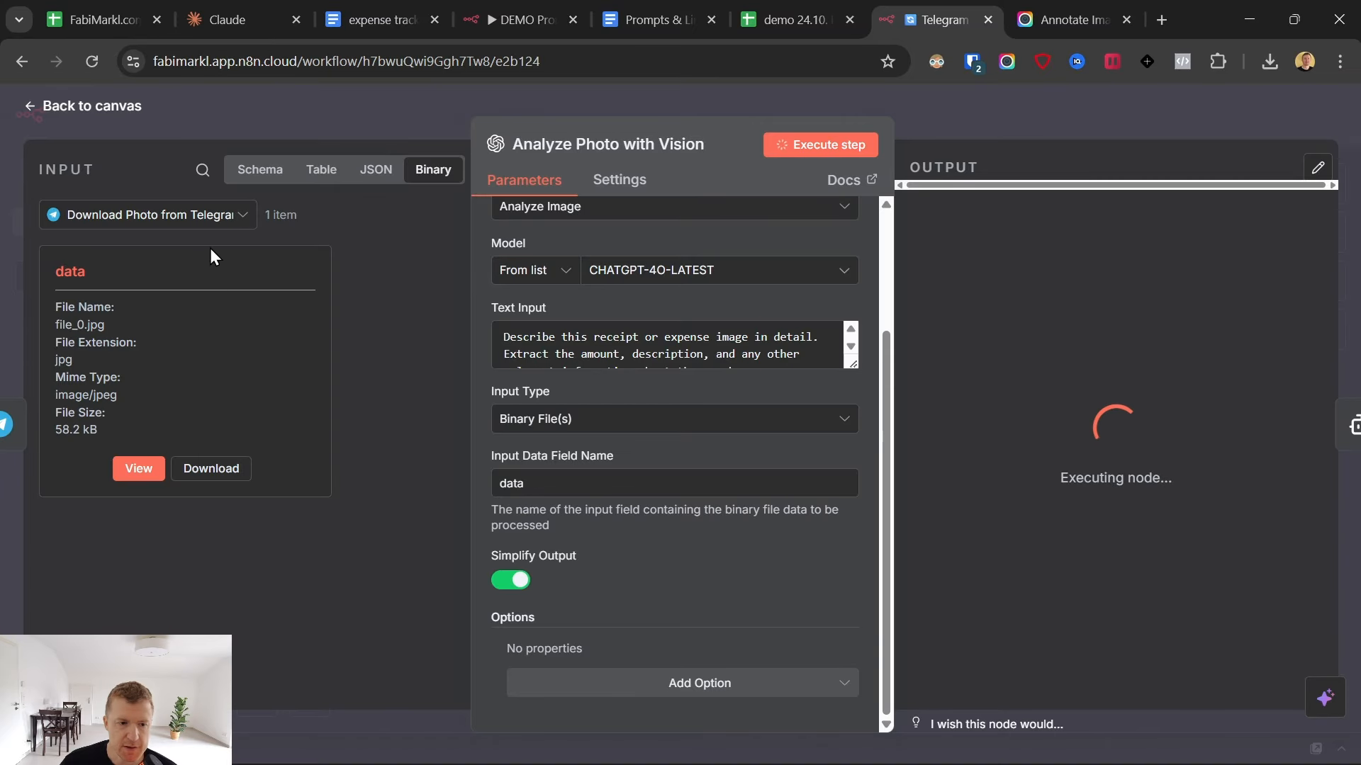
click(144, 472)
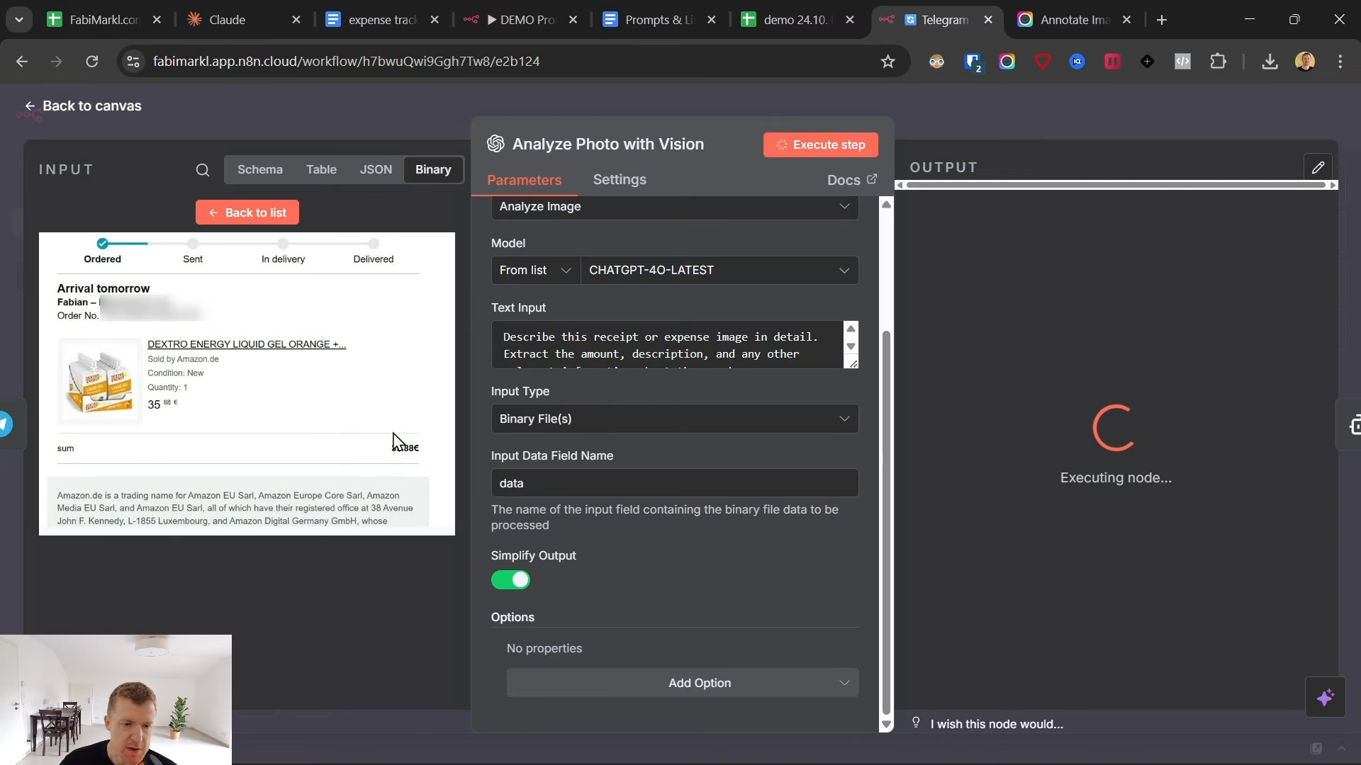
drag(852, 365, 856, 478)
drag(1167, 402, 1014, 249)
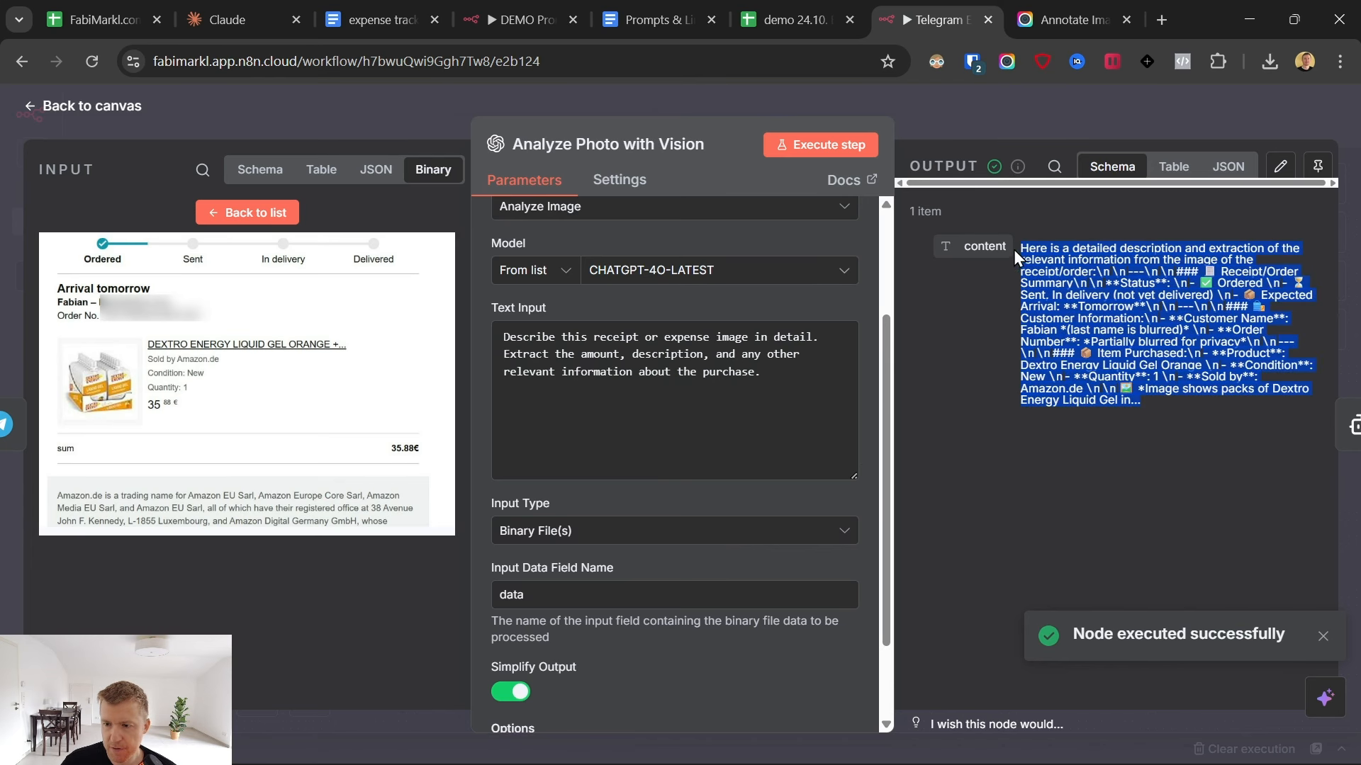
click(66, 135)
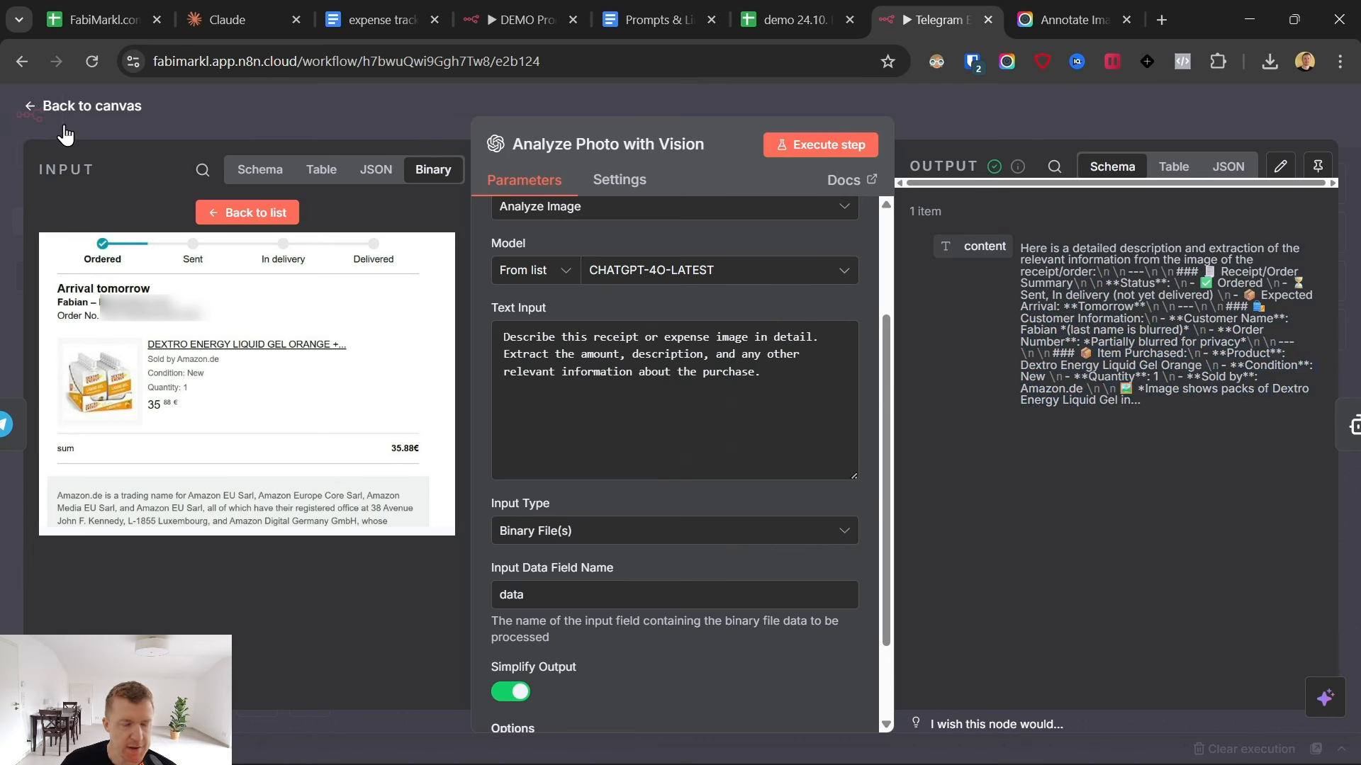
click(65, 135)
- Add the Analyze Photo content field, {{ $json.content }}, to the Extract Expense Data prompt as a separate paragraph below the Telegram text expression
double_click(831, 425)
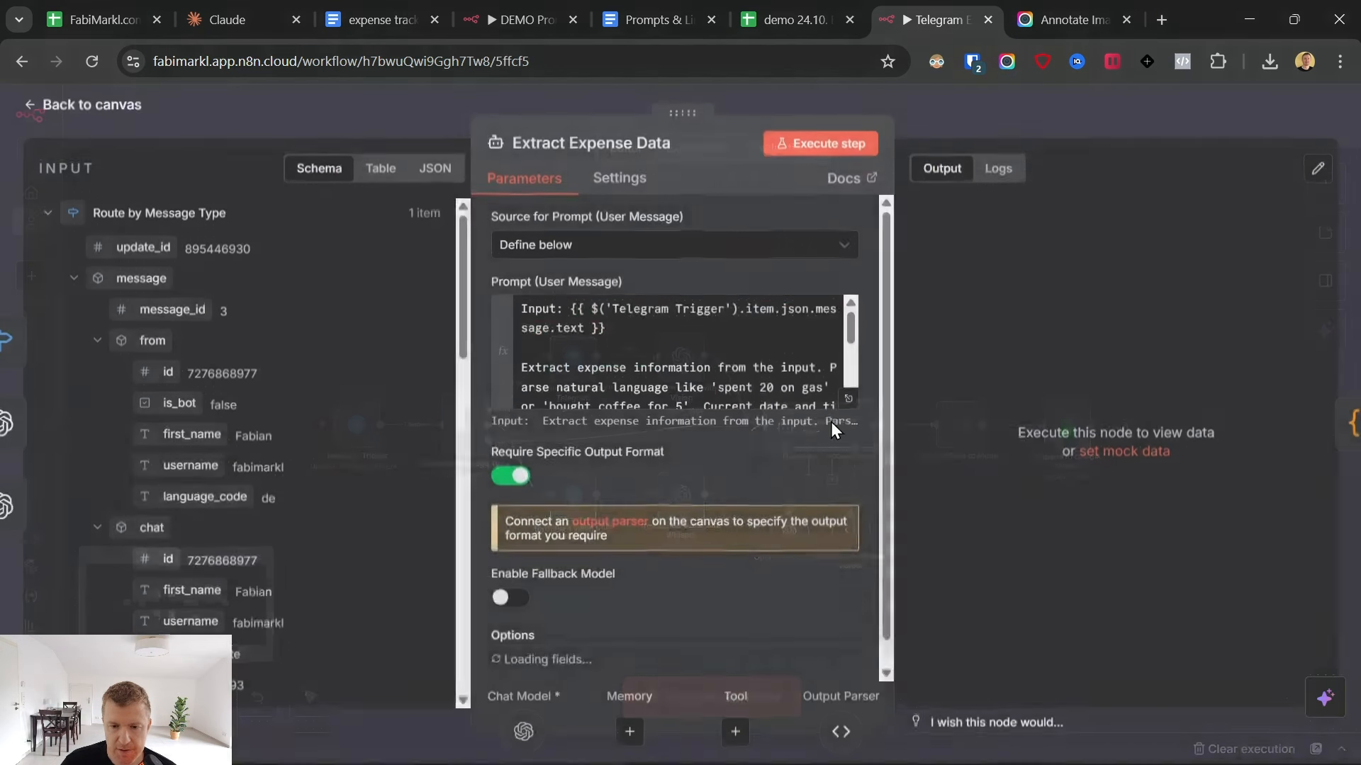
click(848, 401)
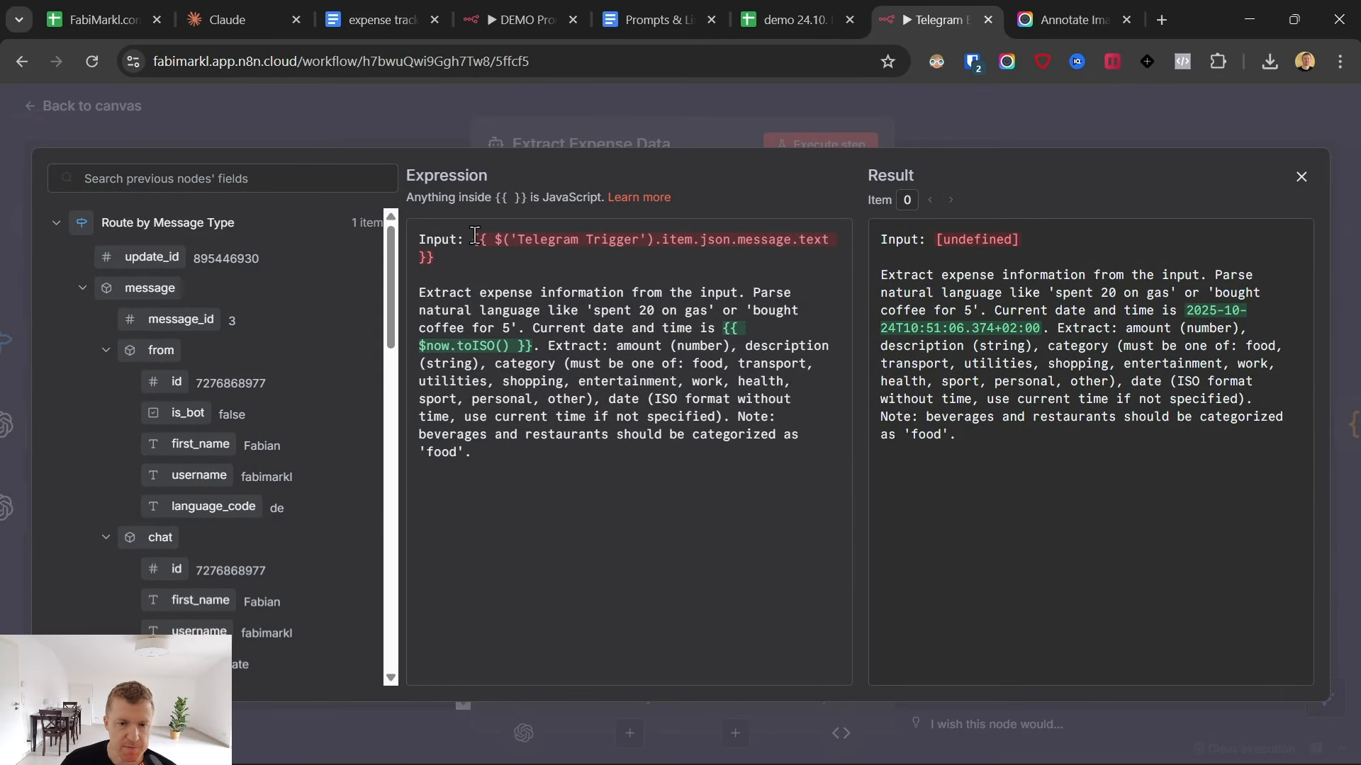
drag(473, 236, 647, 273)
click(493, 260)
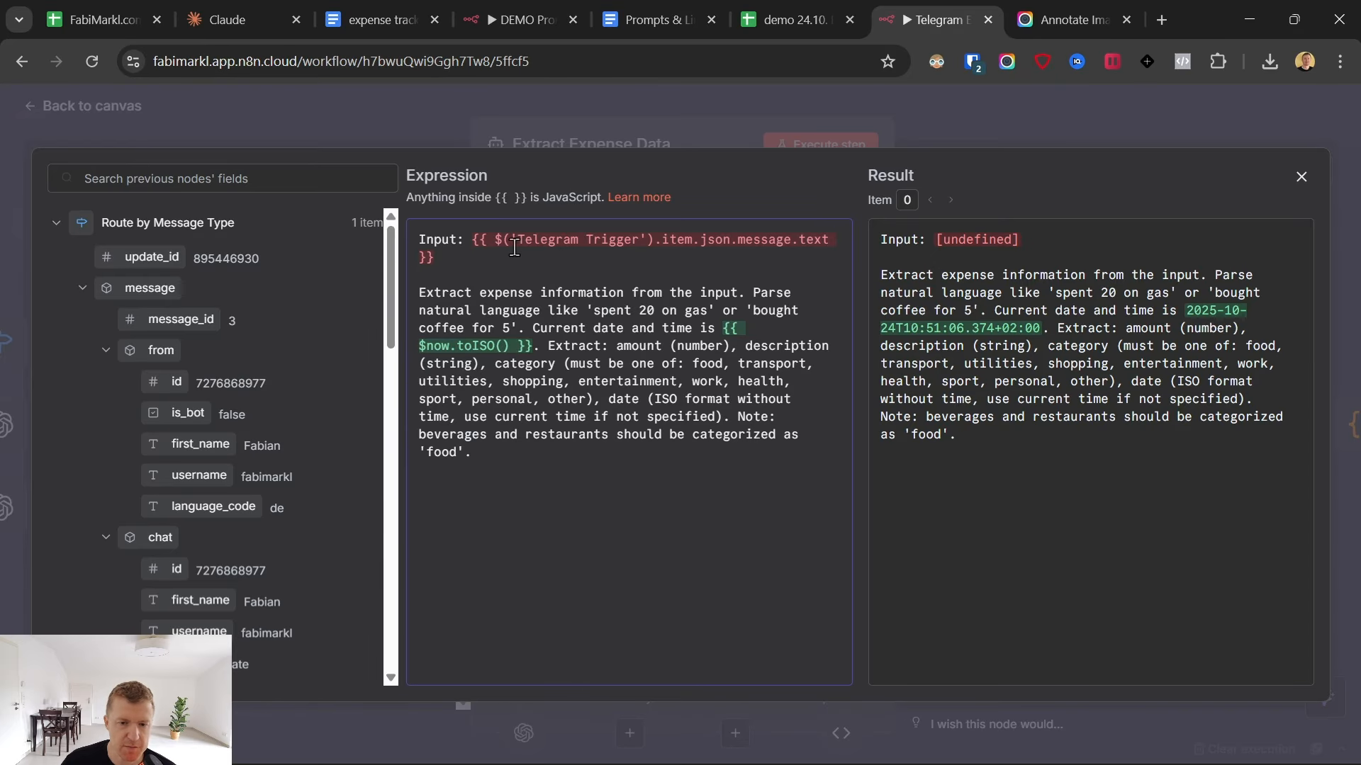
scroll(317, 320, down, 10)
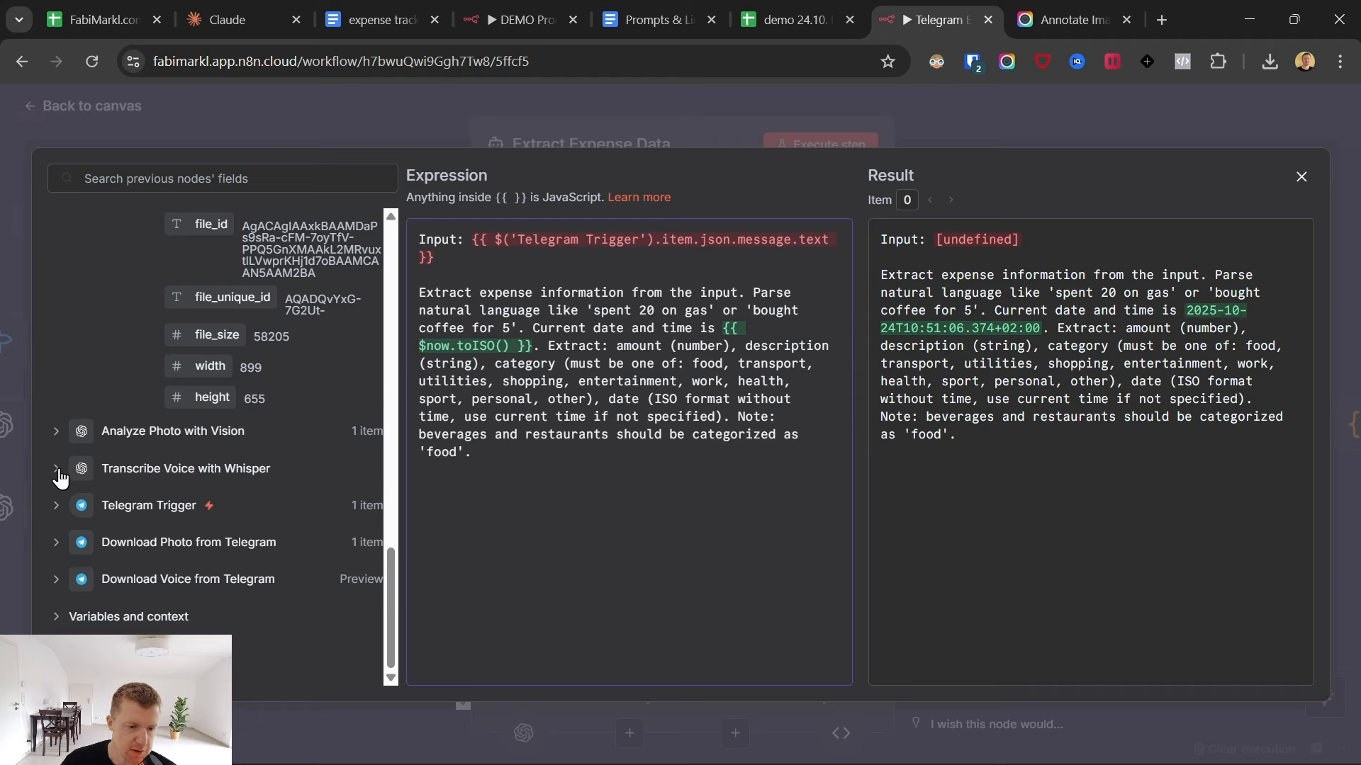
click(55, 433)
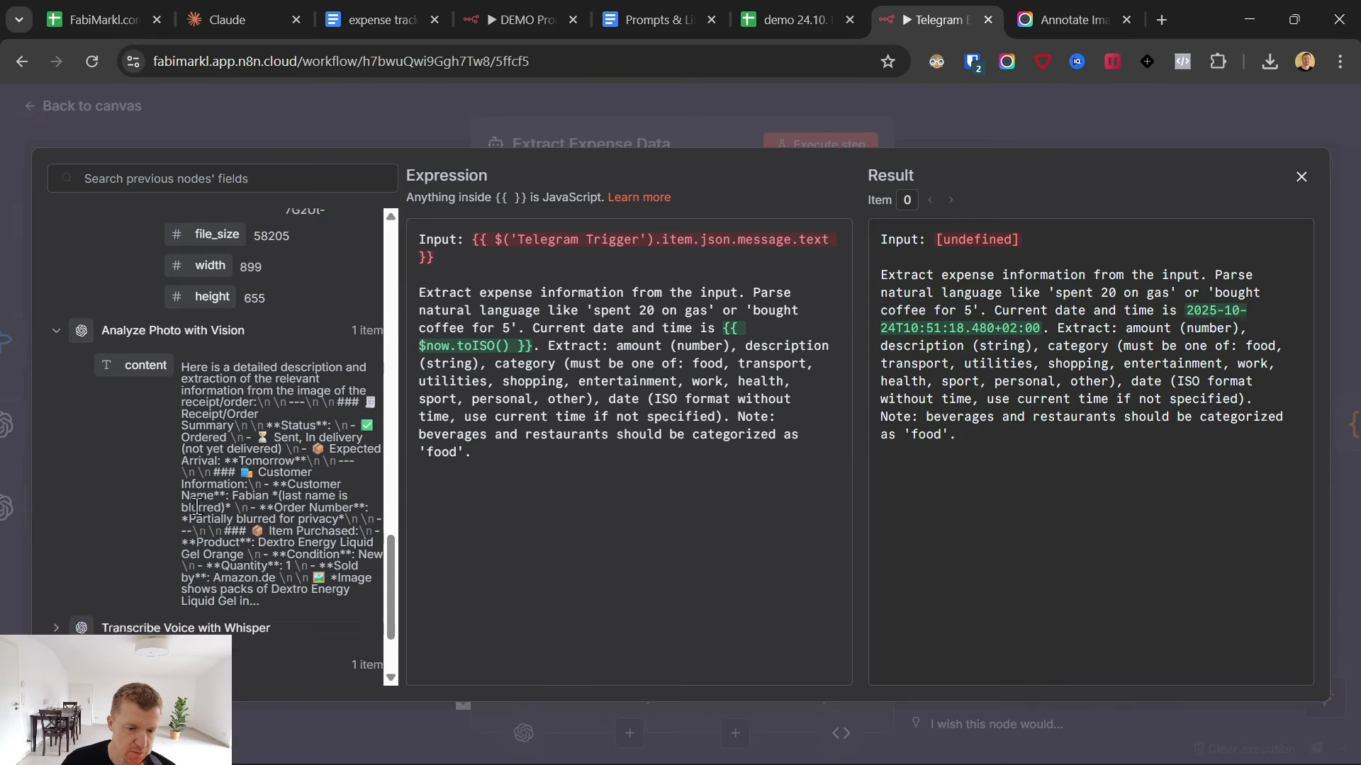
drag(131, 465, 437, 257)
click(437, 257)
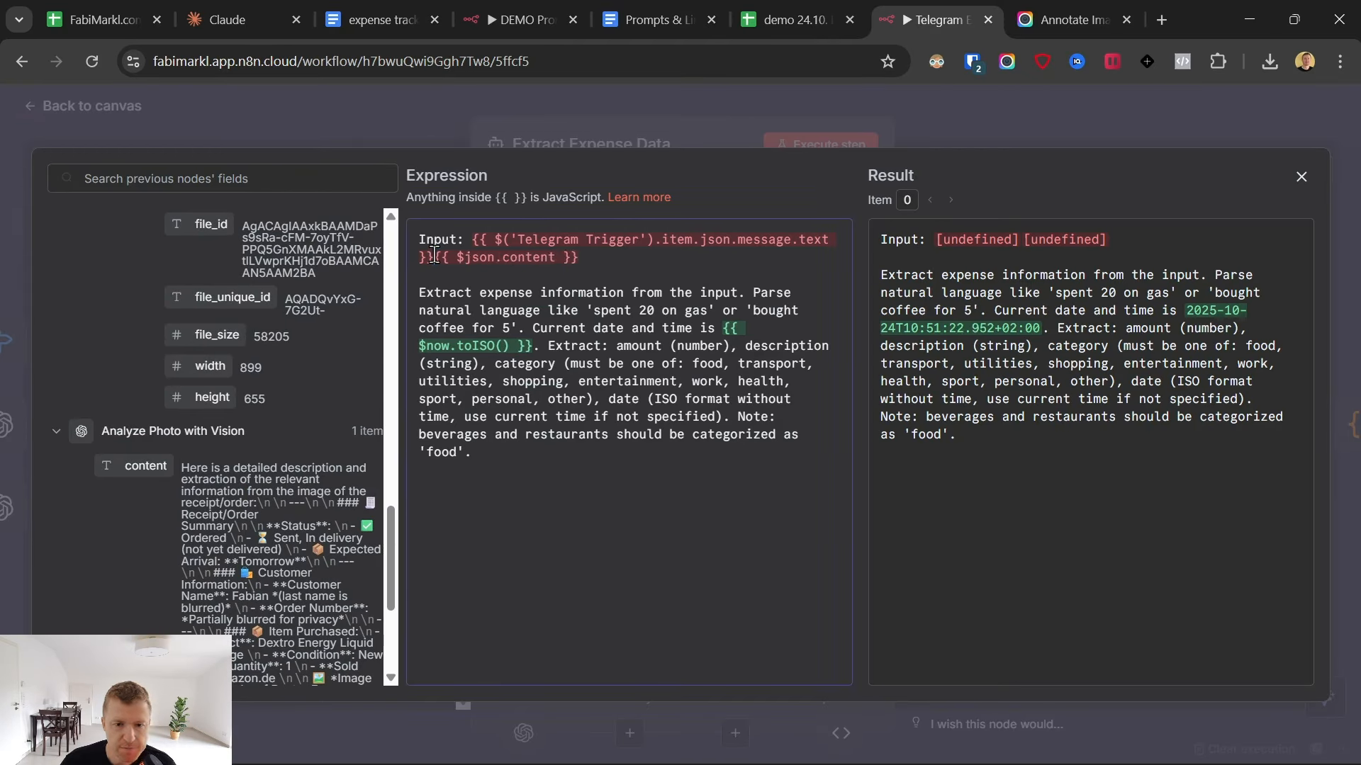
key(Return)
key(Return)
- Execute the Extract Expense Data node and check its prompt and extracted fields against the original order screenshot in Awesome Screenshot
click(833, 146)
click(833, 146)
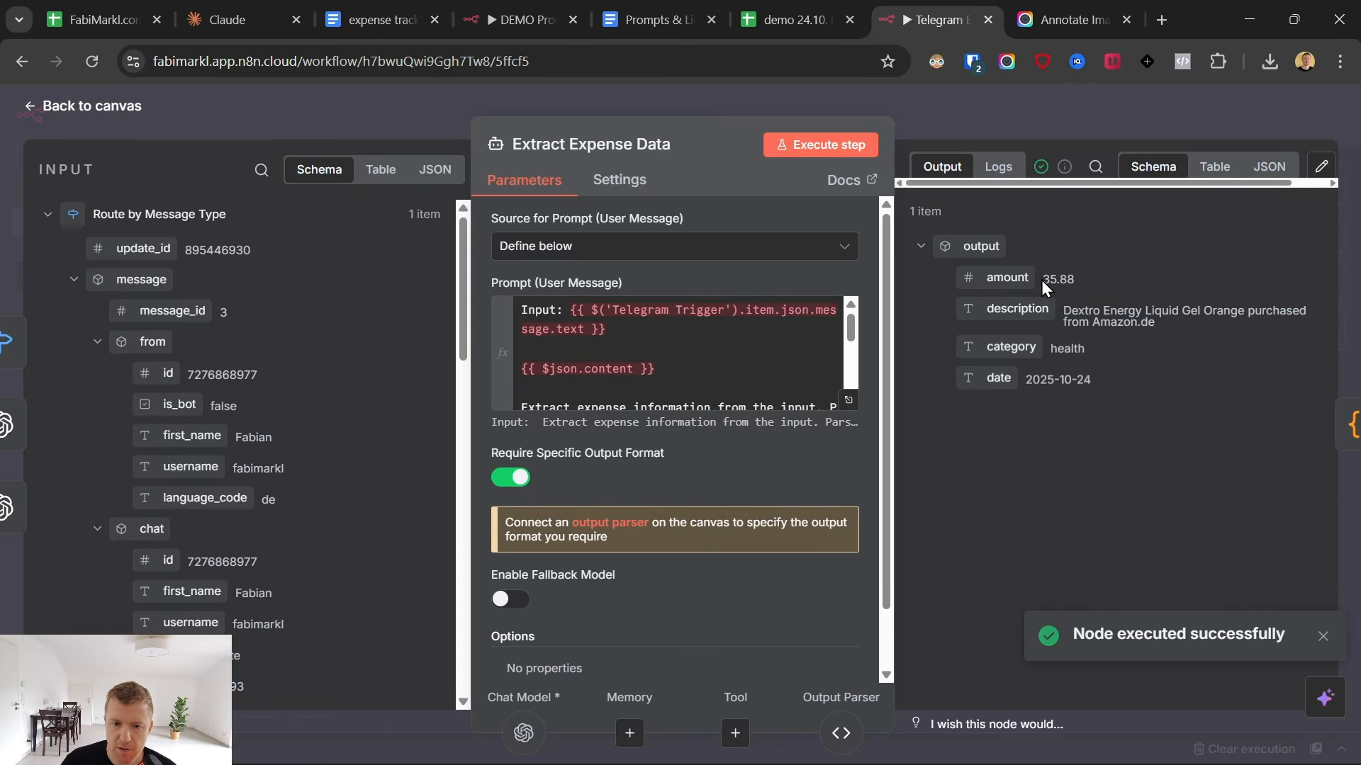
click(848, 400)
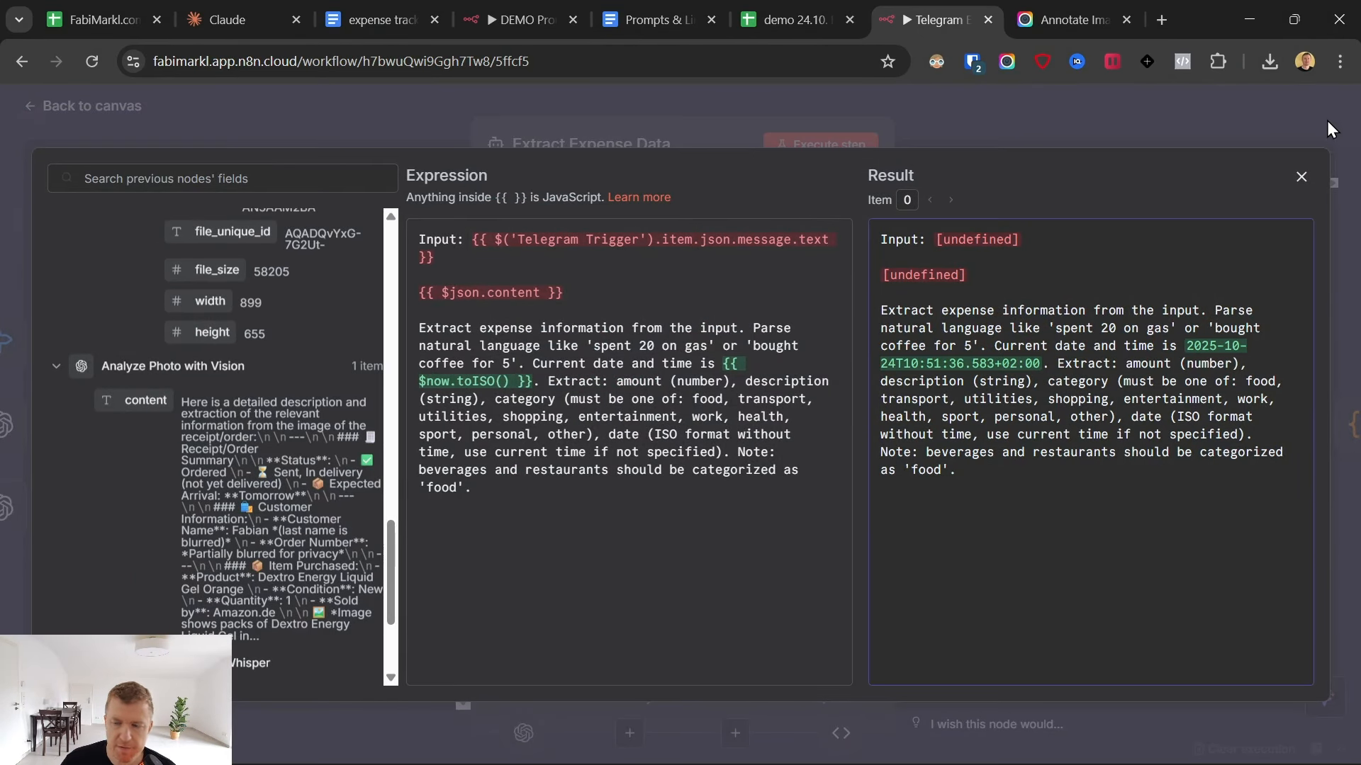
click(1301, 177)
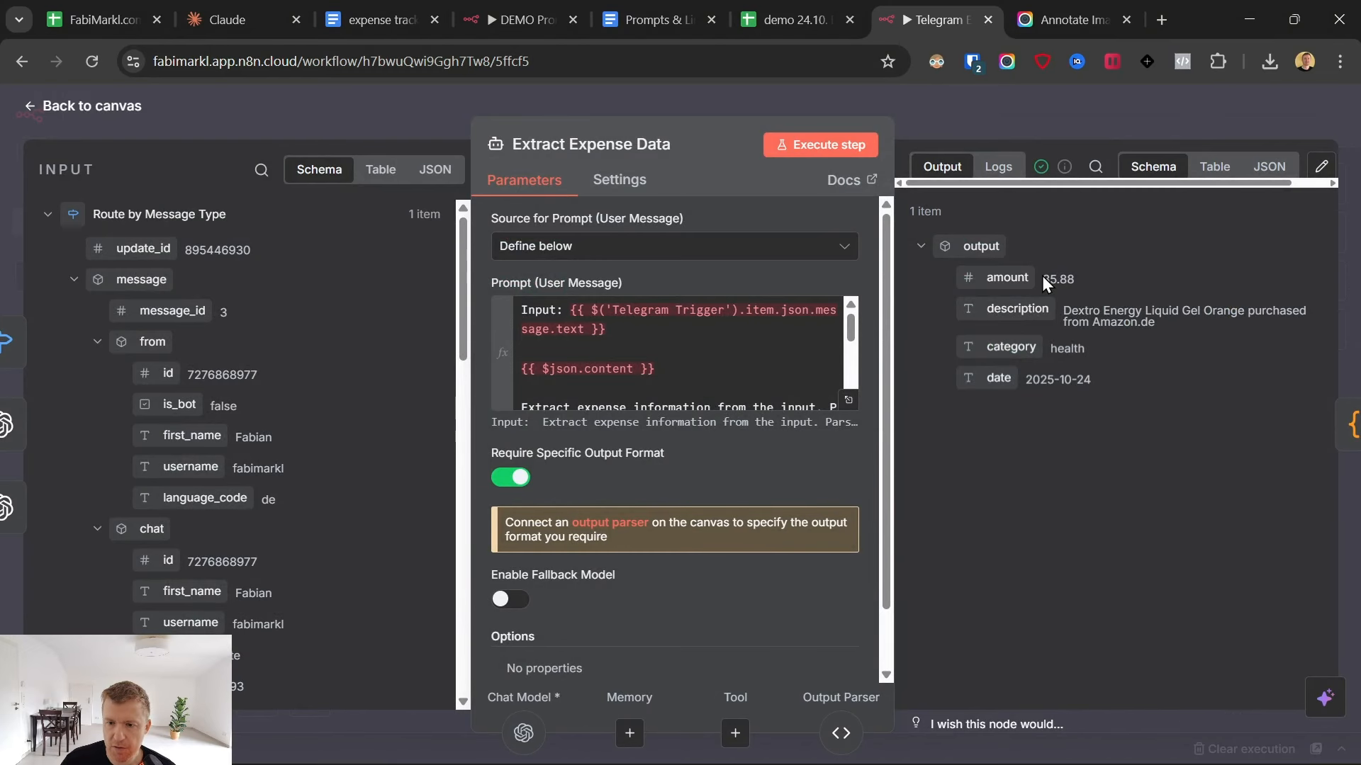
click(1049, 19)
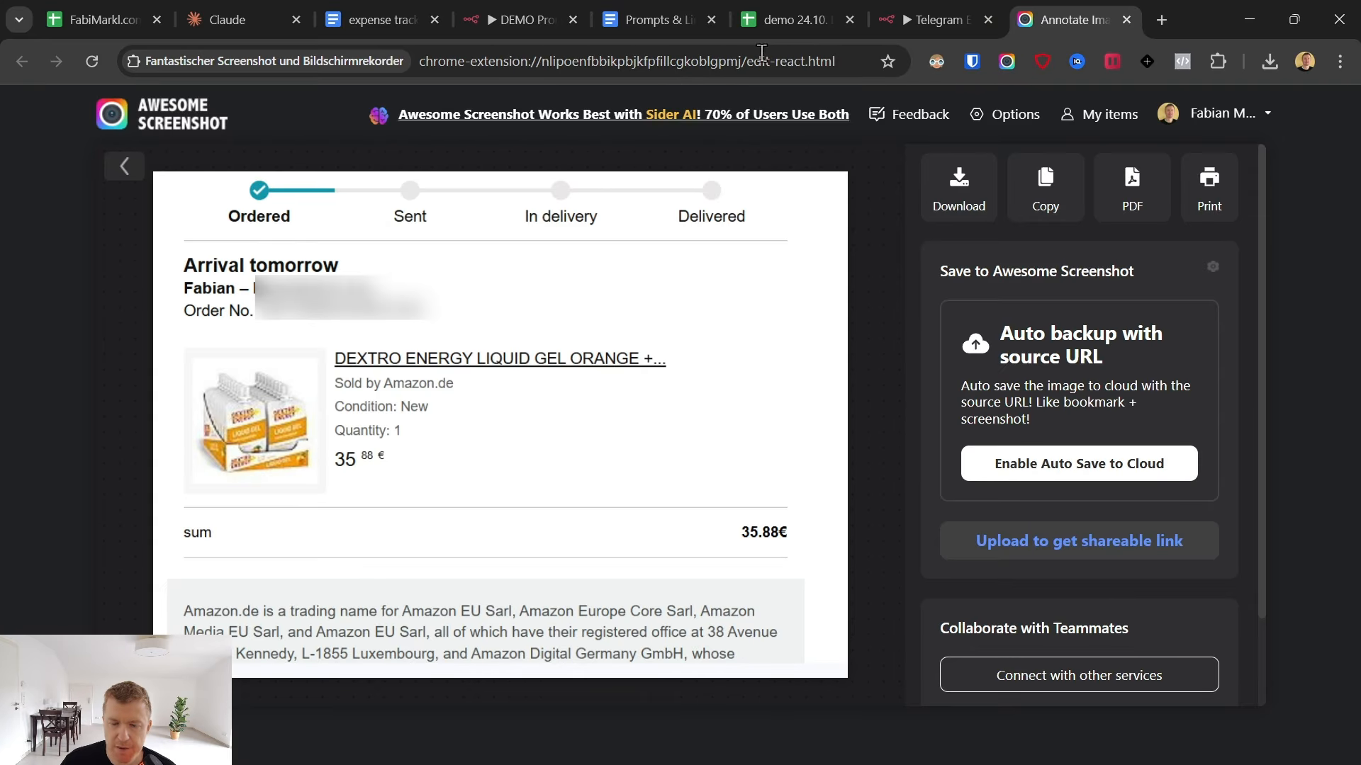
click(907, 16)
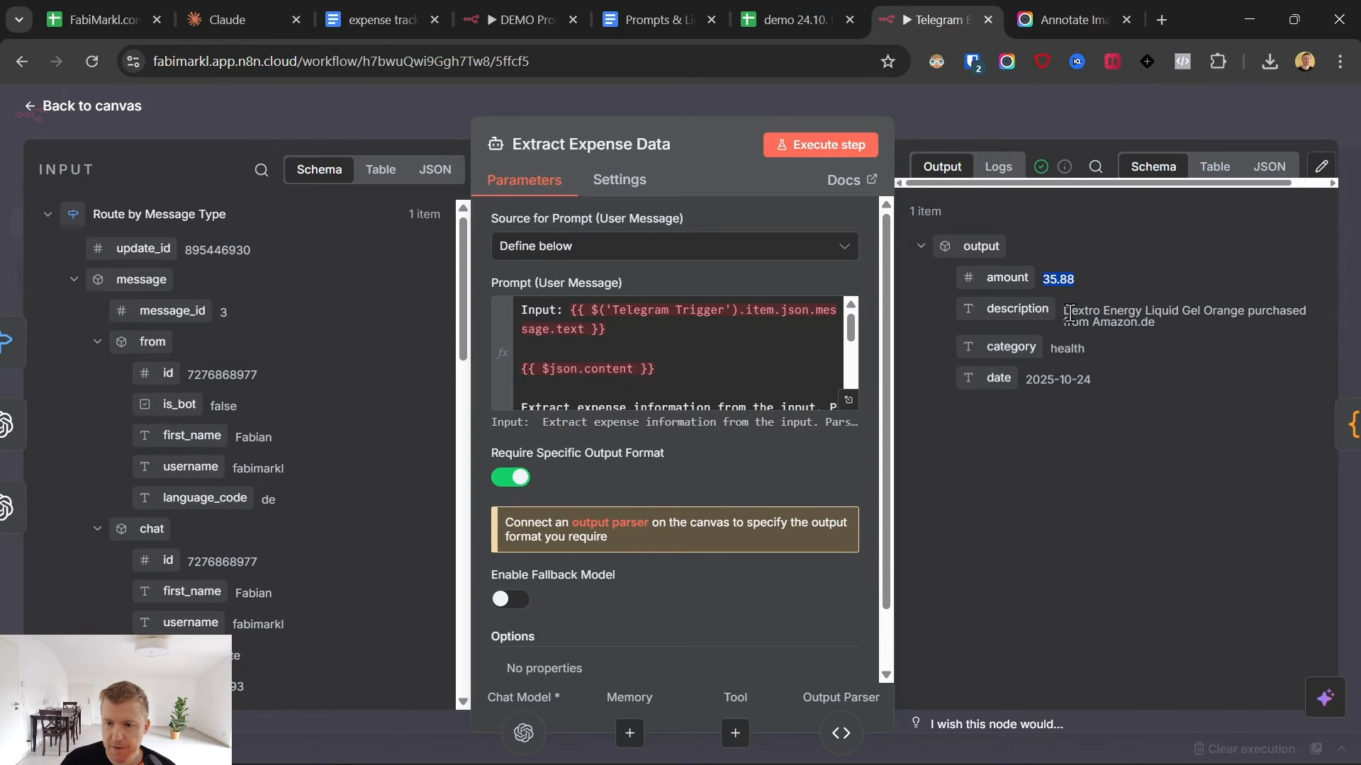
- Compare the extracted description with the order screenshot in Awesome Screenshot, check the extracted date and return to the n8n canvas
mouse_move(1070, 314)
mouse_down()
mouse_move(1230, 314)
mouse_move(1155, 323)
mouse_up()
click(1082, 2)
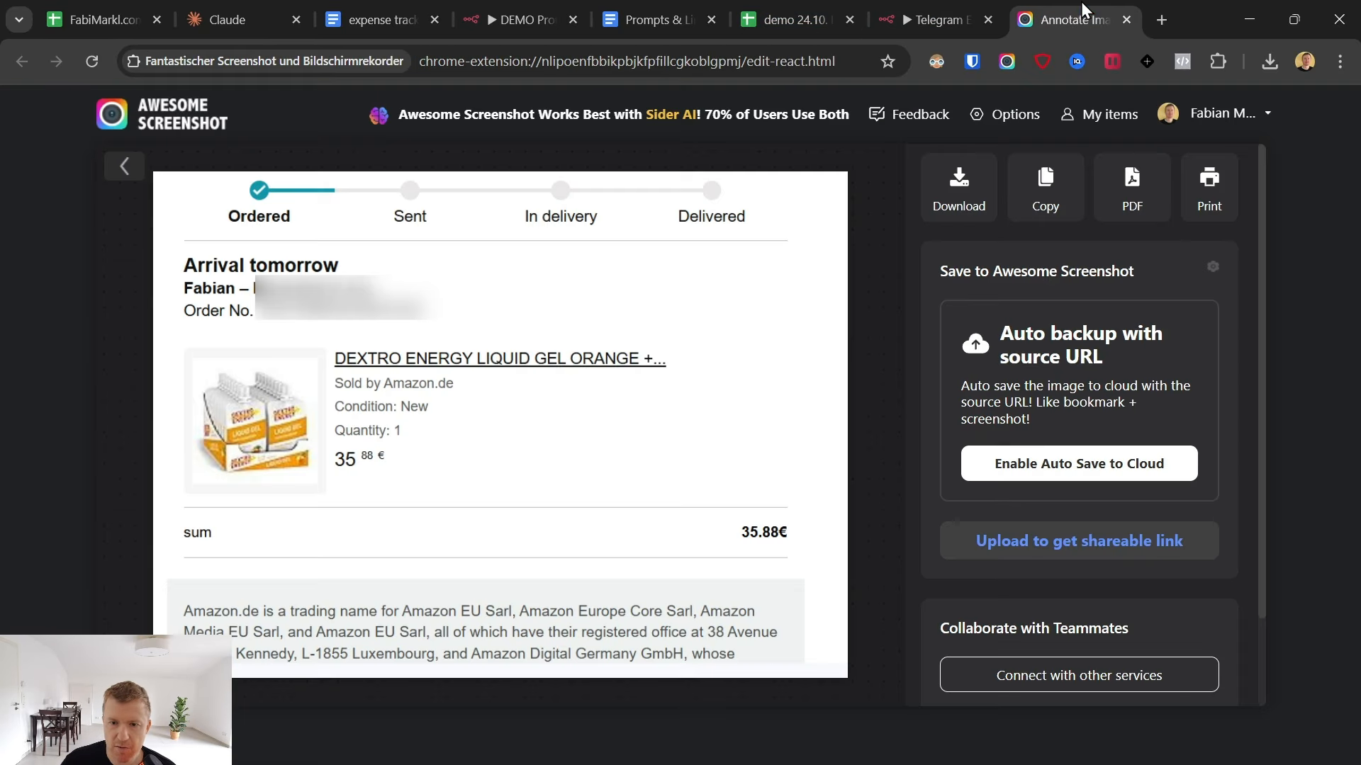
click(942, 16)
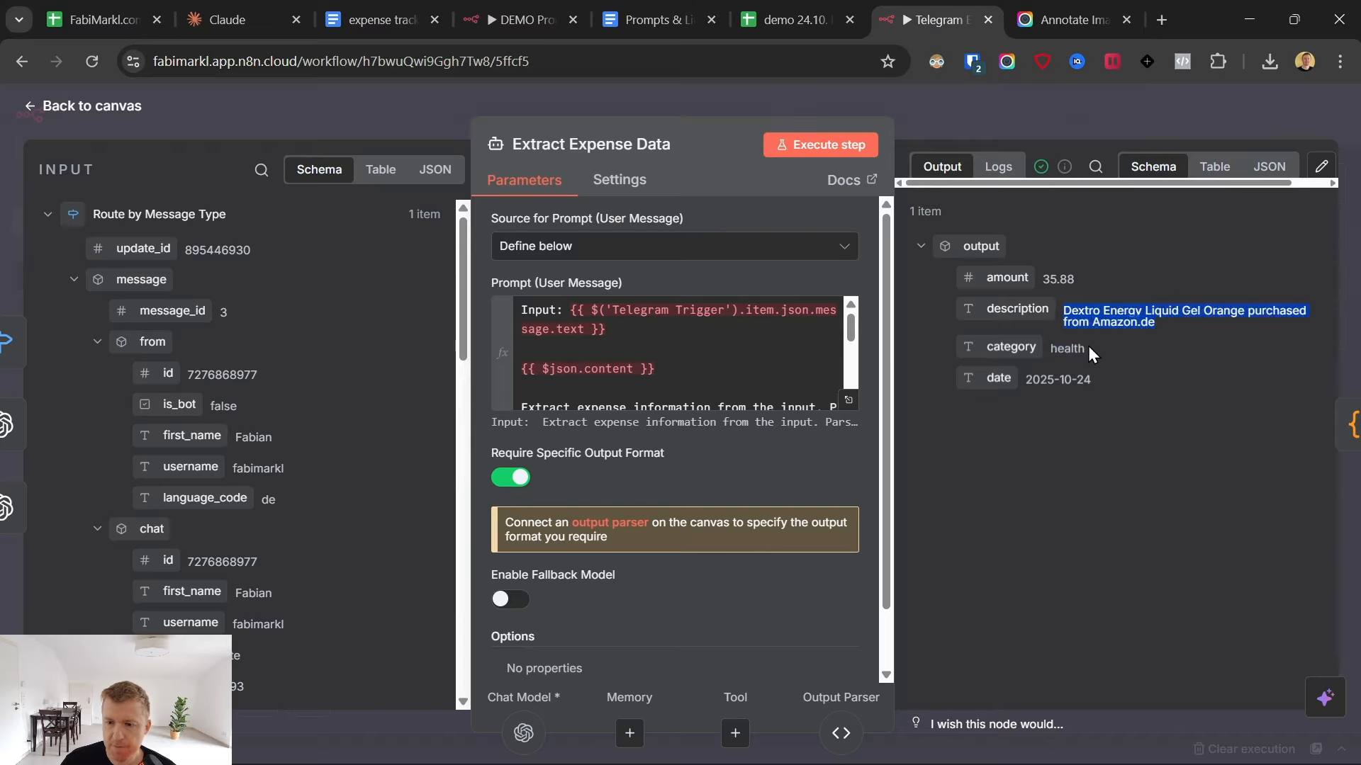
drag(1092, 381, 1028, 380)
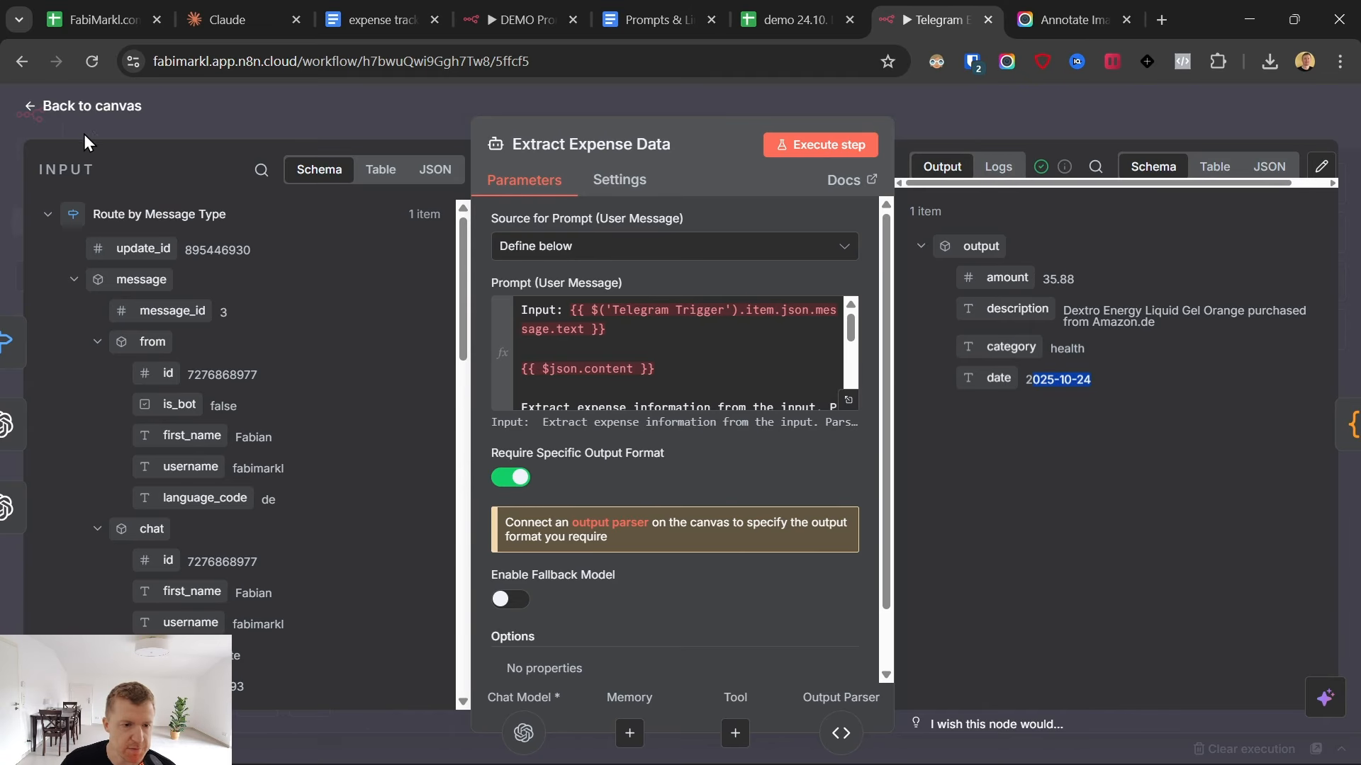
click(62, 108)
- Execute the Append to Google Sheets node and look for the new expense row in the spreadsheet's oct sheet
click(1056, 404)
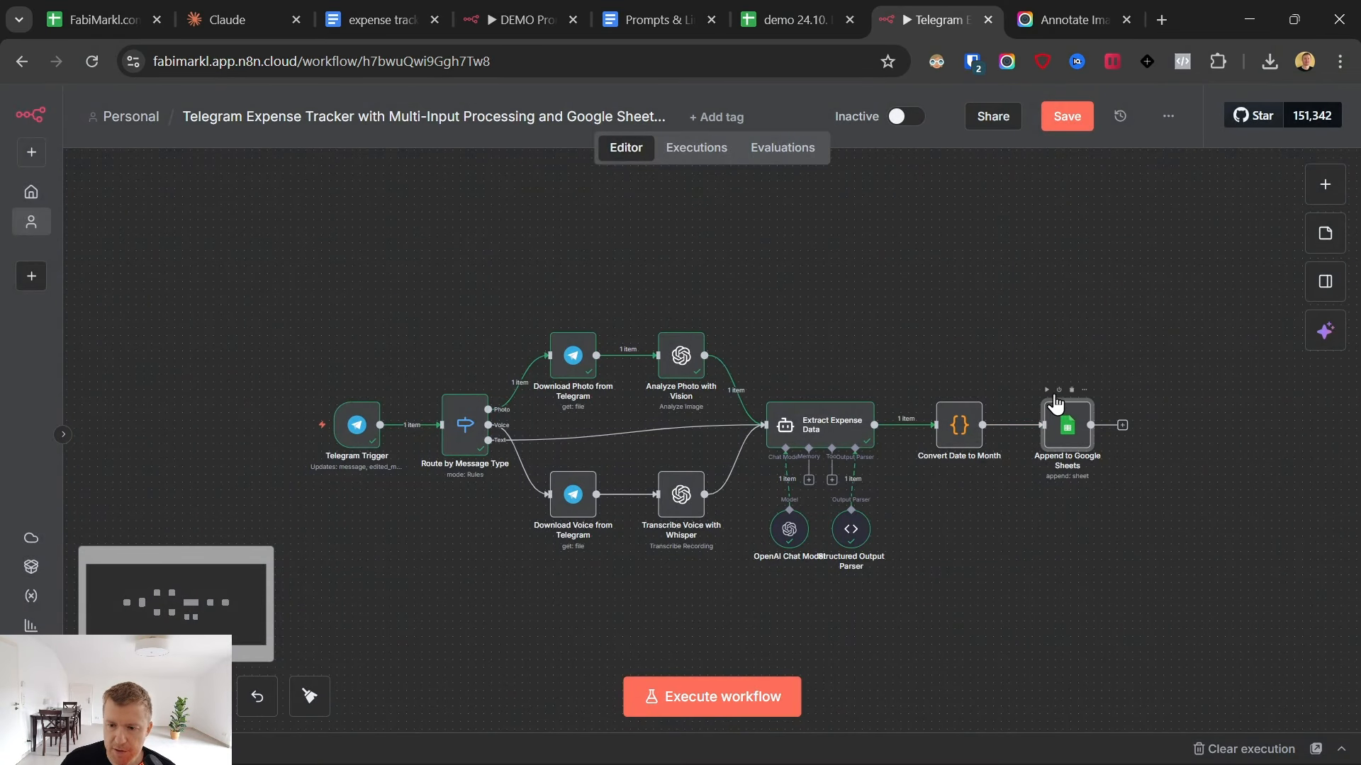
key(ctrl+Return)
click(779, 5)
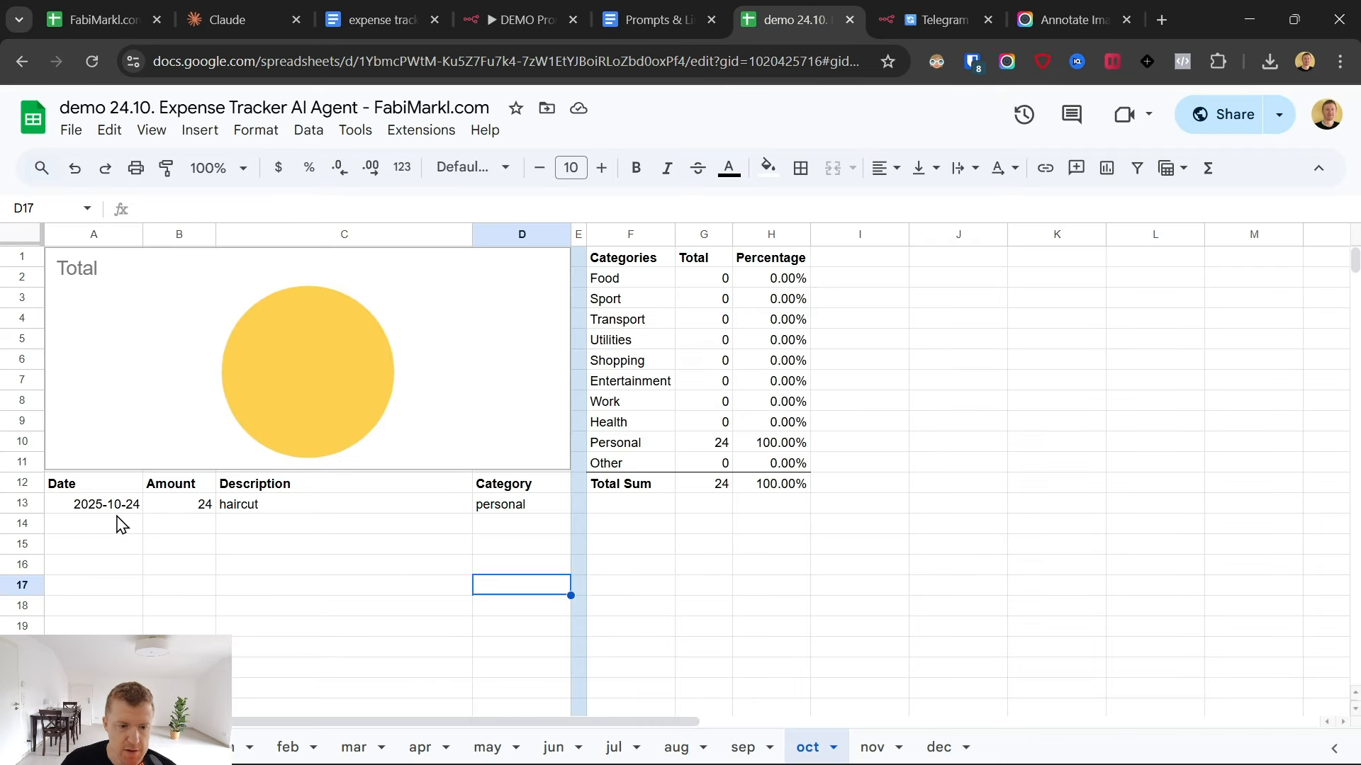
click(970, 10)
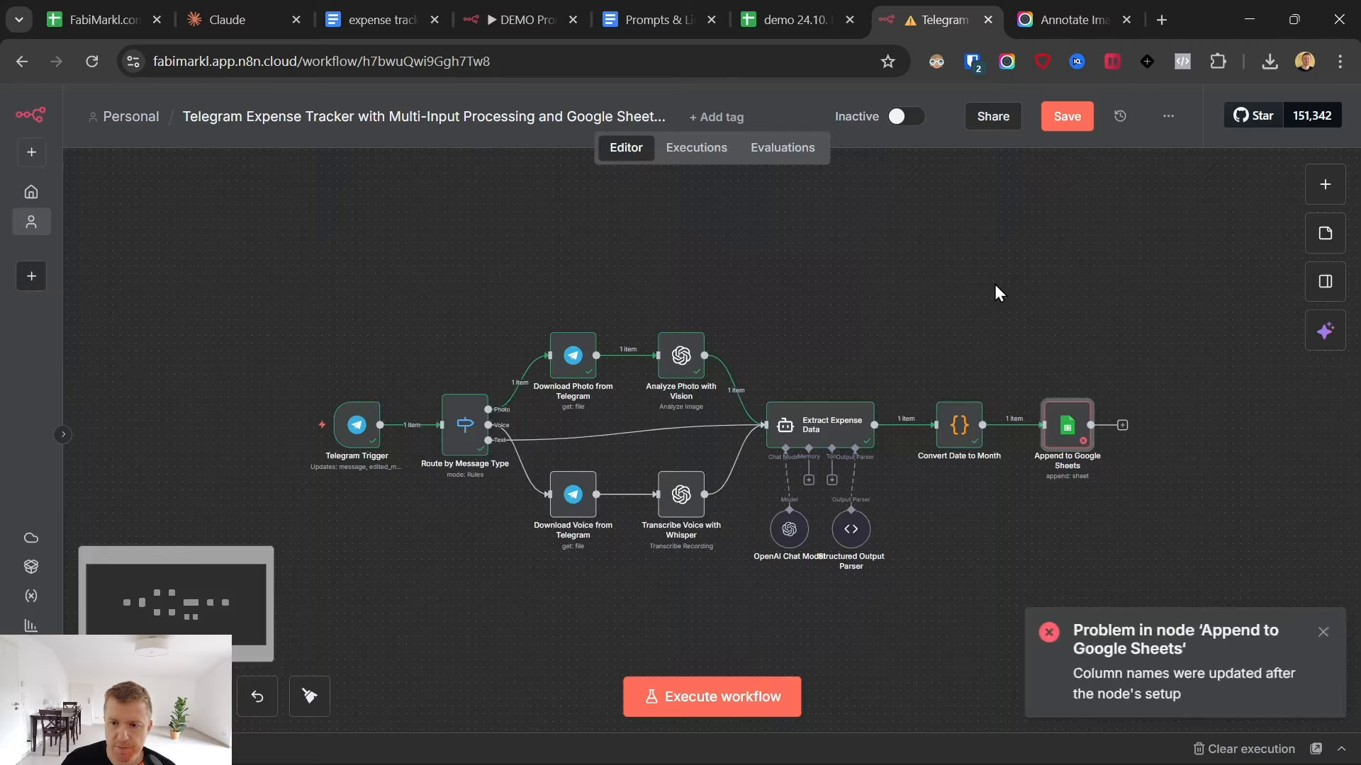
- Refresh the column list in the Append to Google Sheets node and remove the 100.00% column from the values to send
double_click(1076, 432)
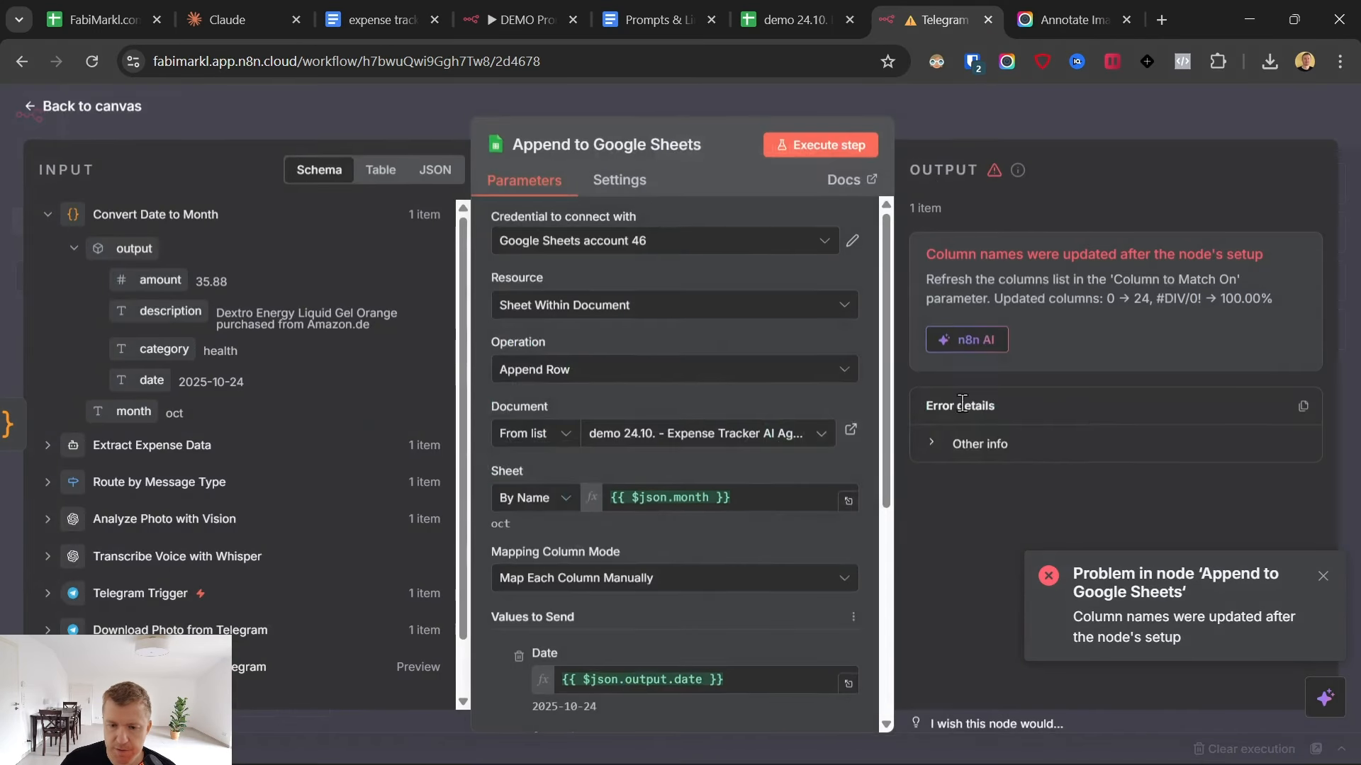
scroll(720, 414, down, 7)
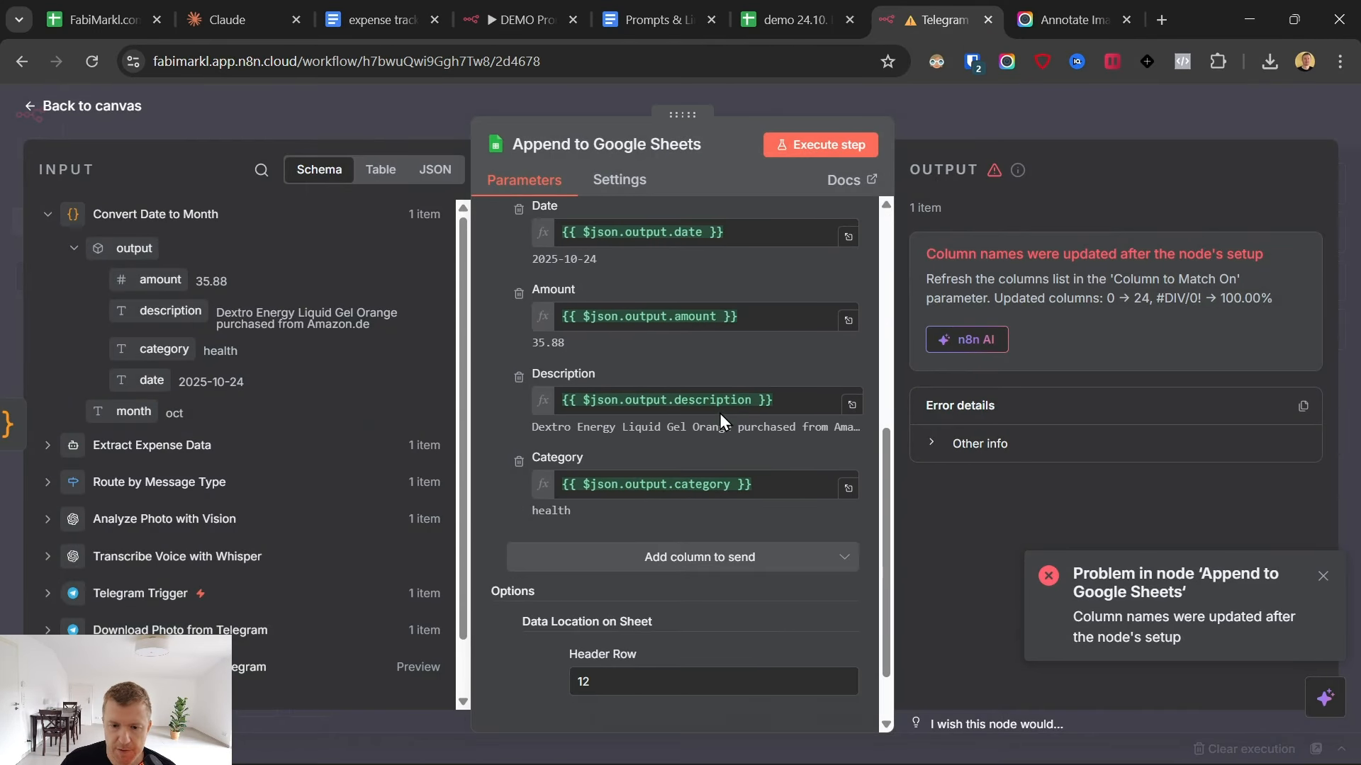
scroll(801, 368, up, 3)
click(832, 326)
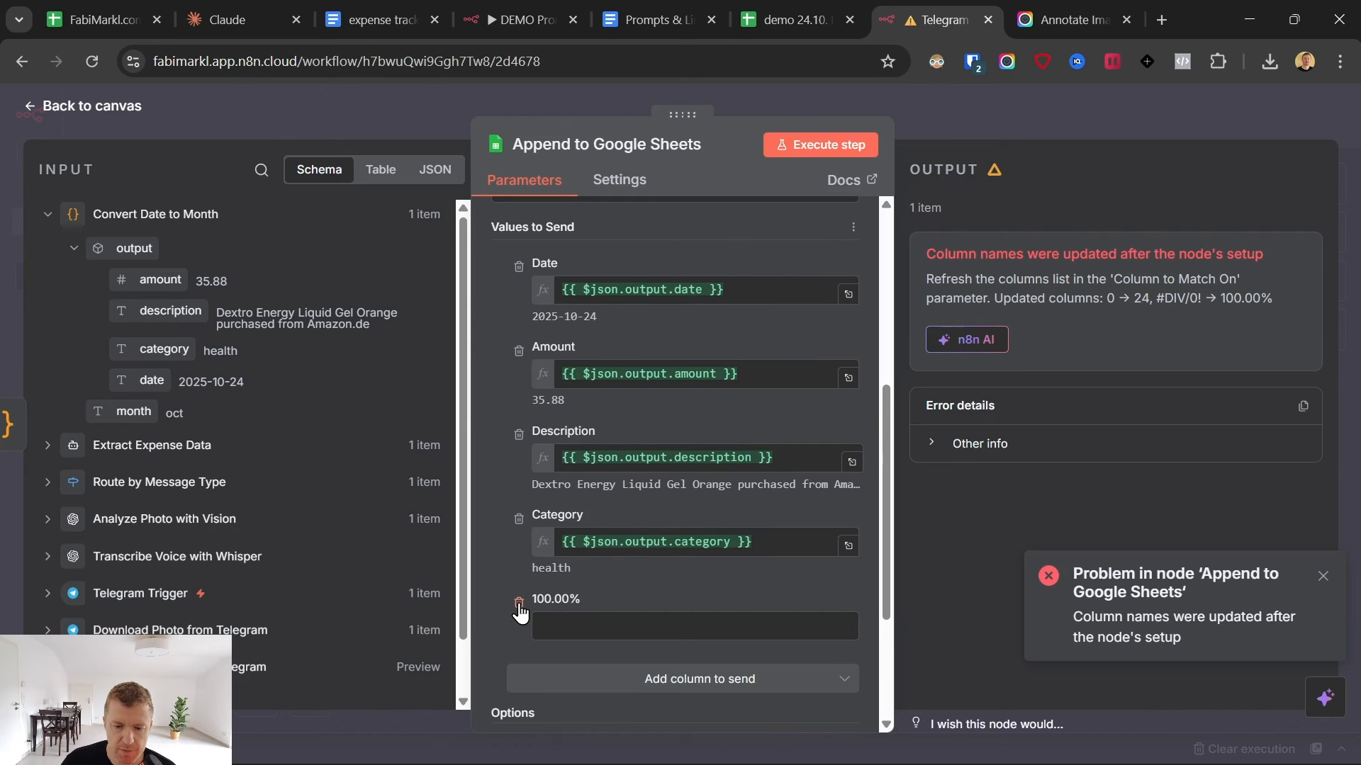
click(518, 604)
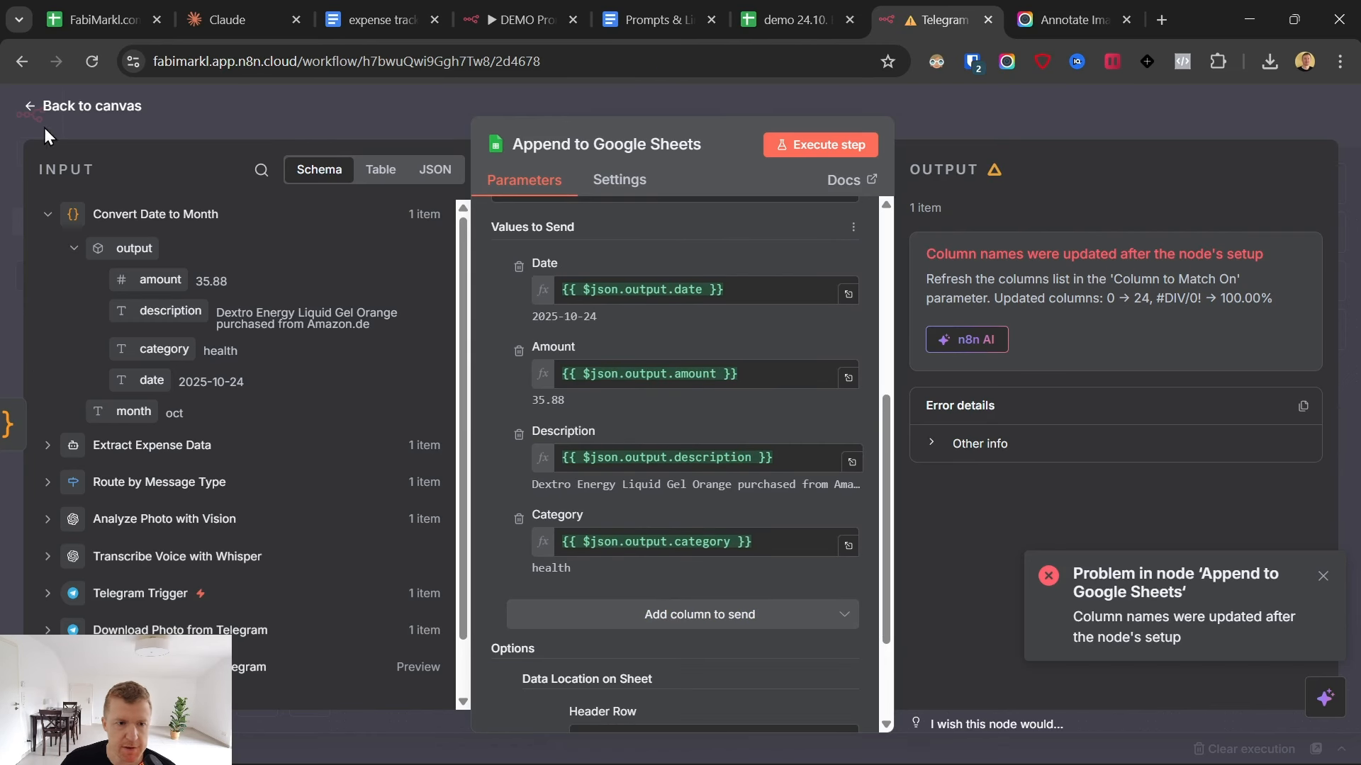
click(74, 114)
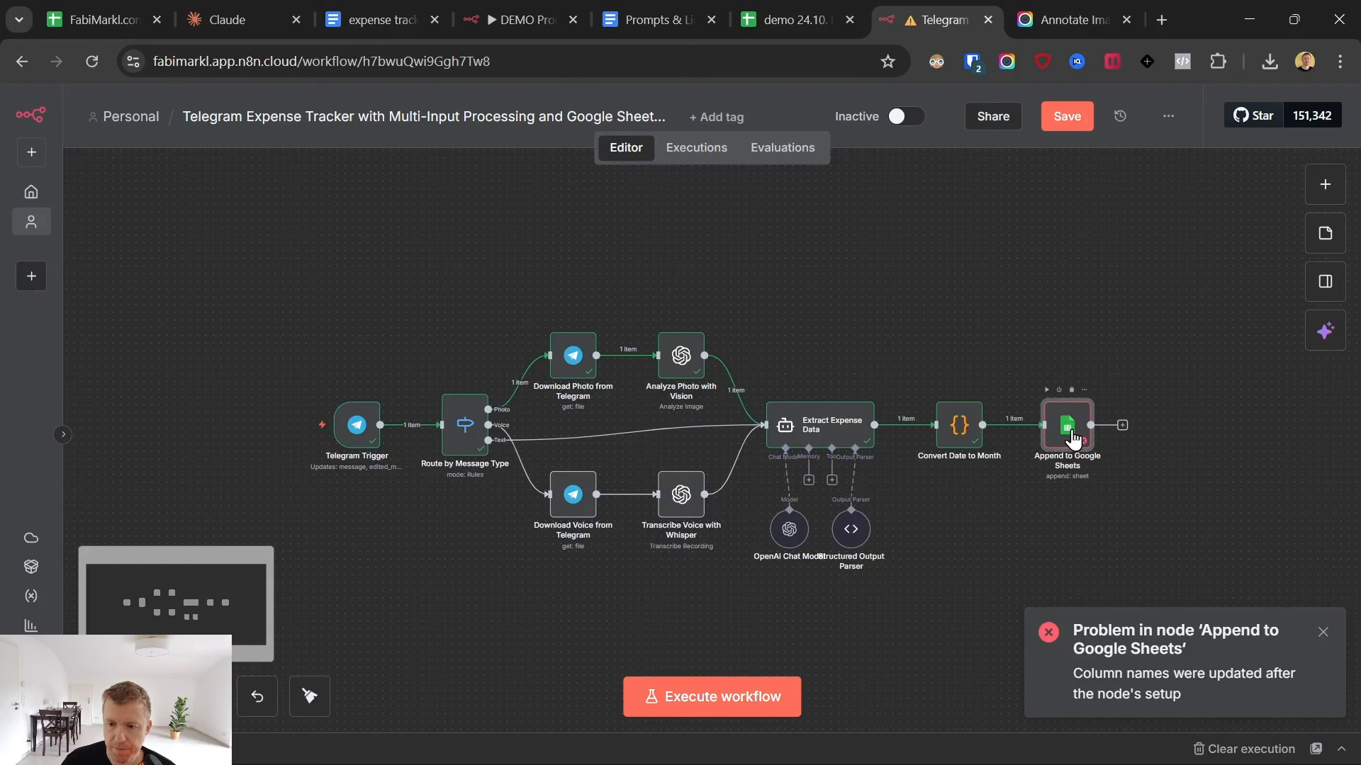
- Rerun the Append to Google Sheets node and check the photo expense's row and category totals in the oct sheet
click(1048, 391)
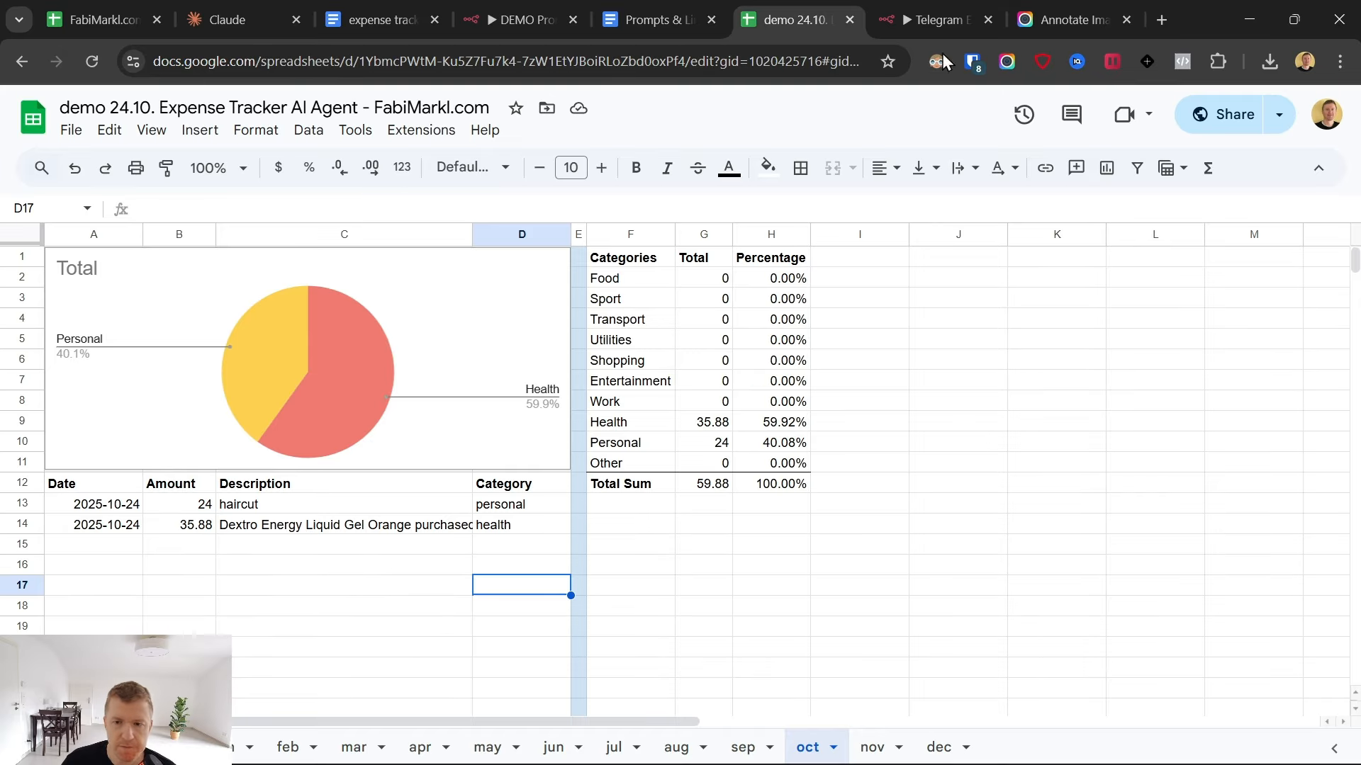
click(936, 19)
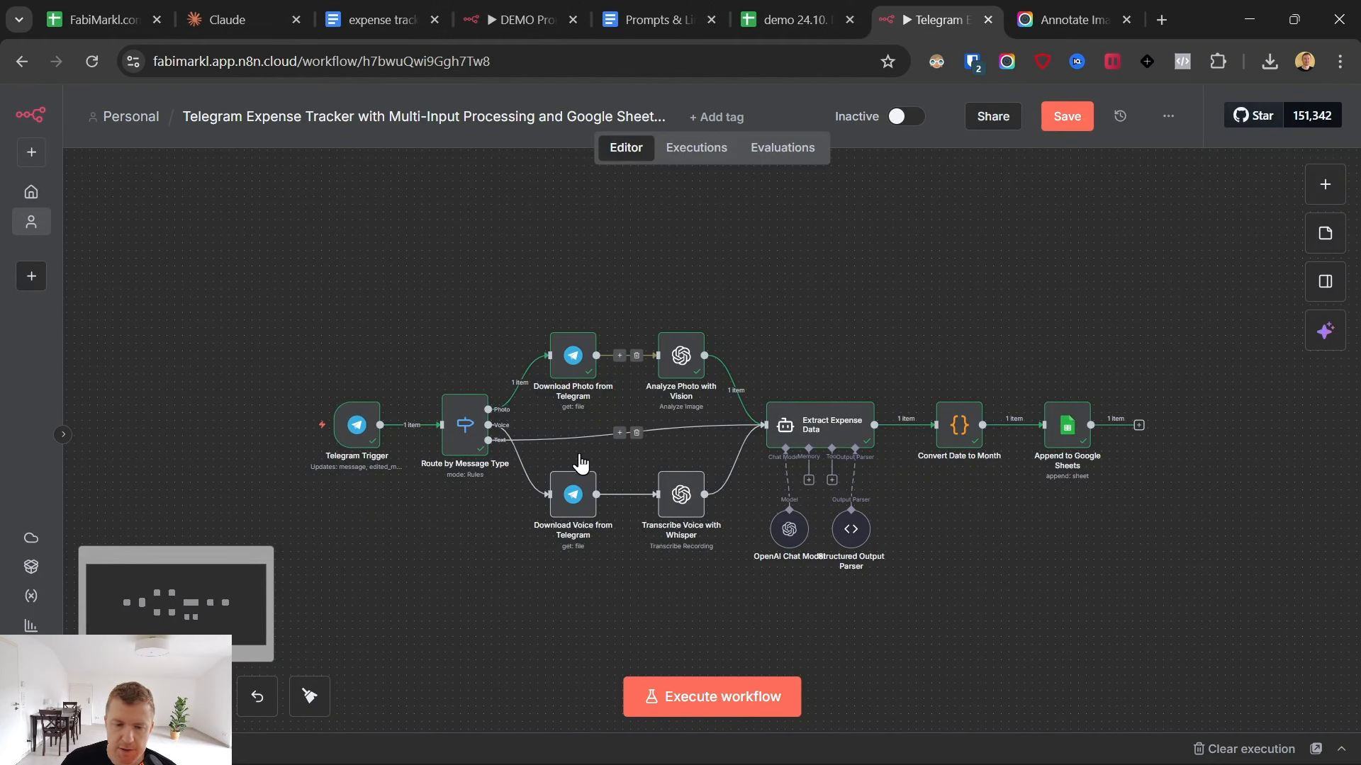
- Send the DemoAIExpenseTracker bot in Telegram a voice message saying that putting fuel in the car yesterday cost $50
click(574, 499)
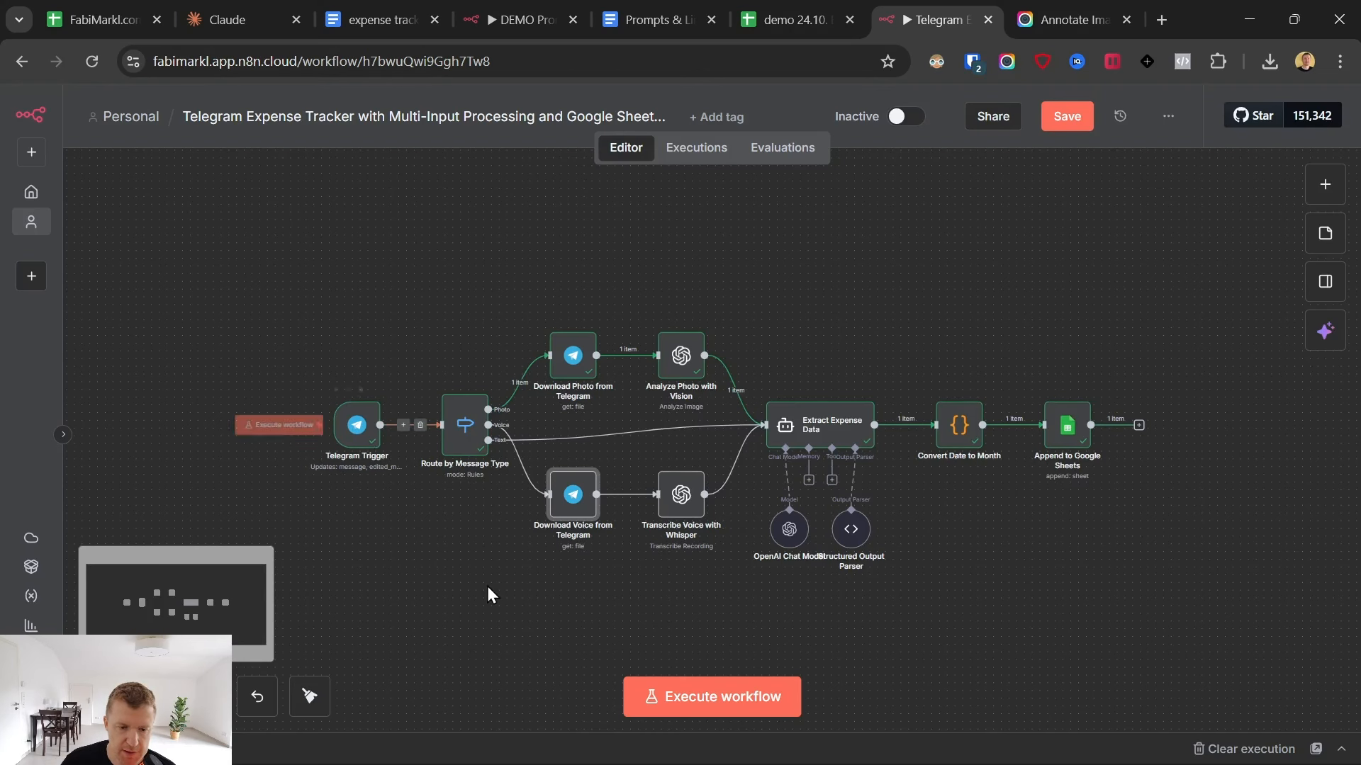
click(836, 751)
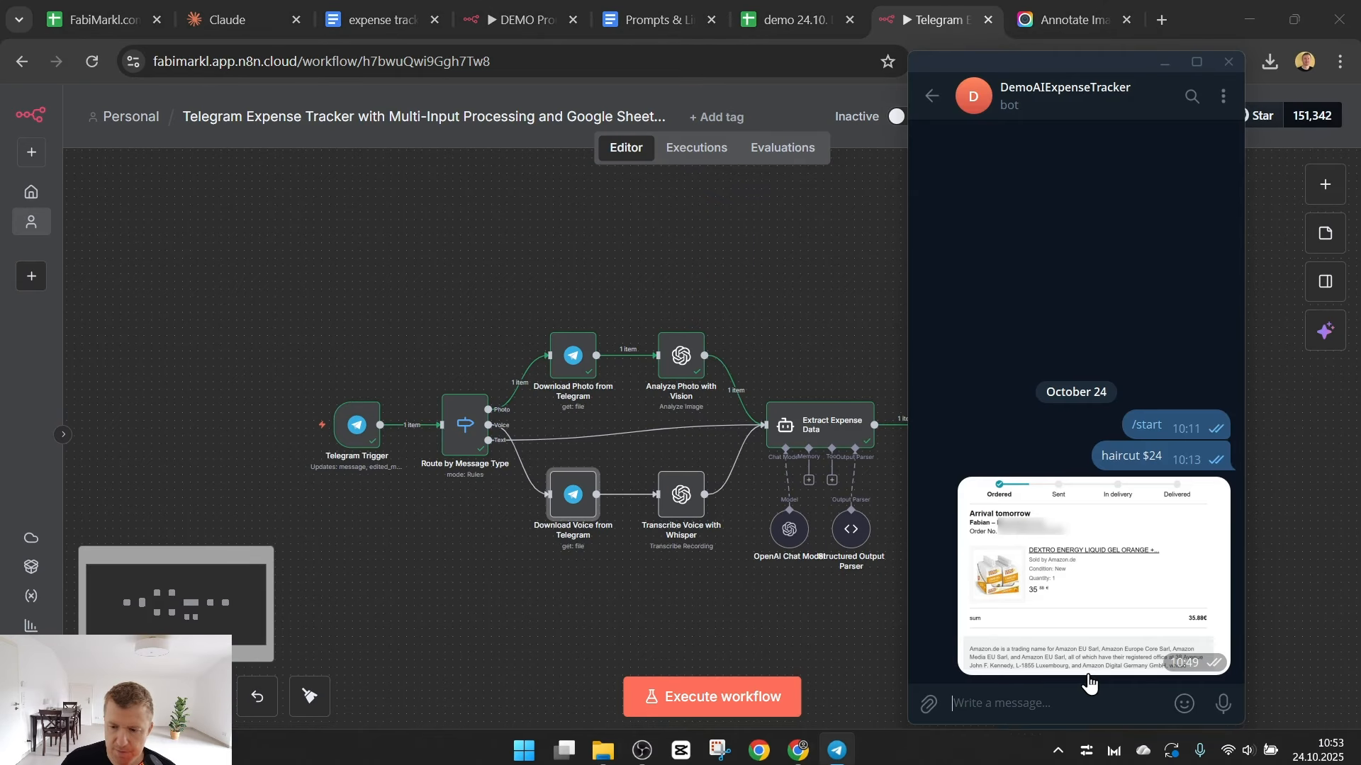
drag(1223, 705, 1222, 708)
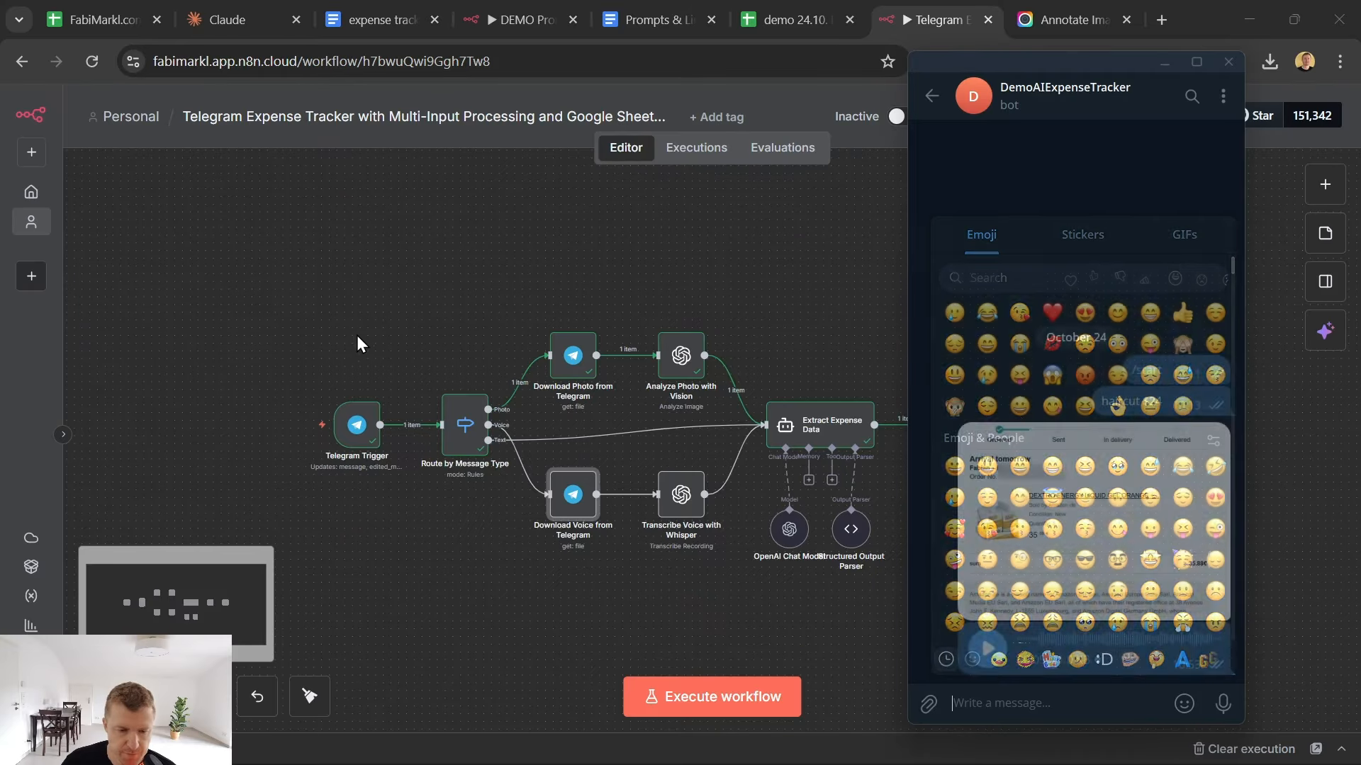
- Execute the Telegram Trigger in n8n to fetch the voice message and run Route by Message Type on it
click(322, 396)
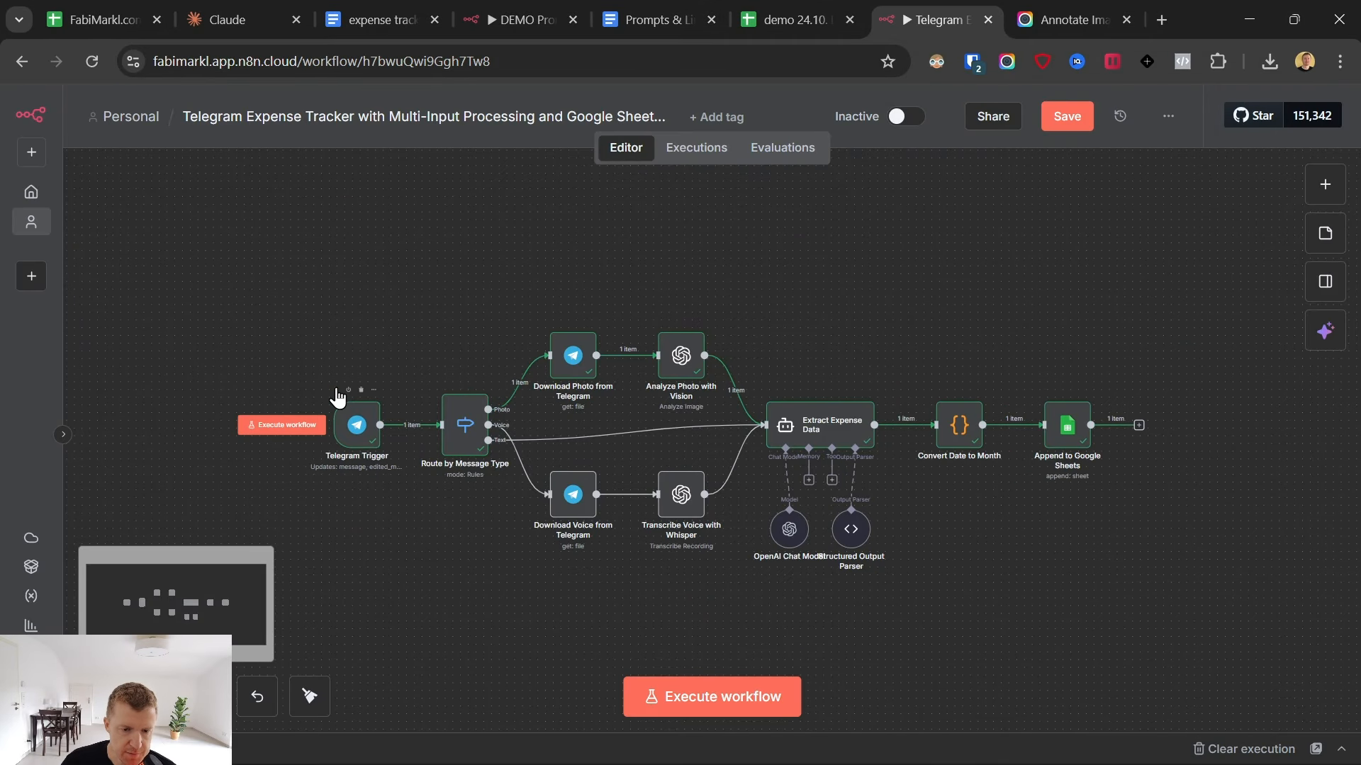
click(281, 425)
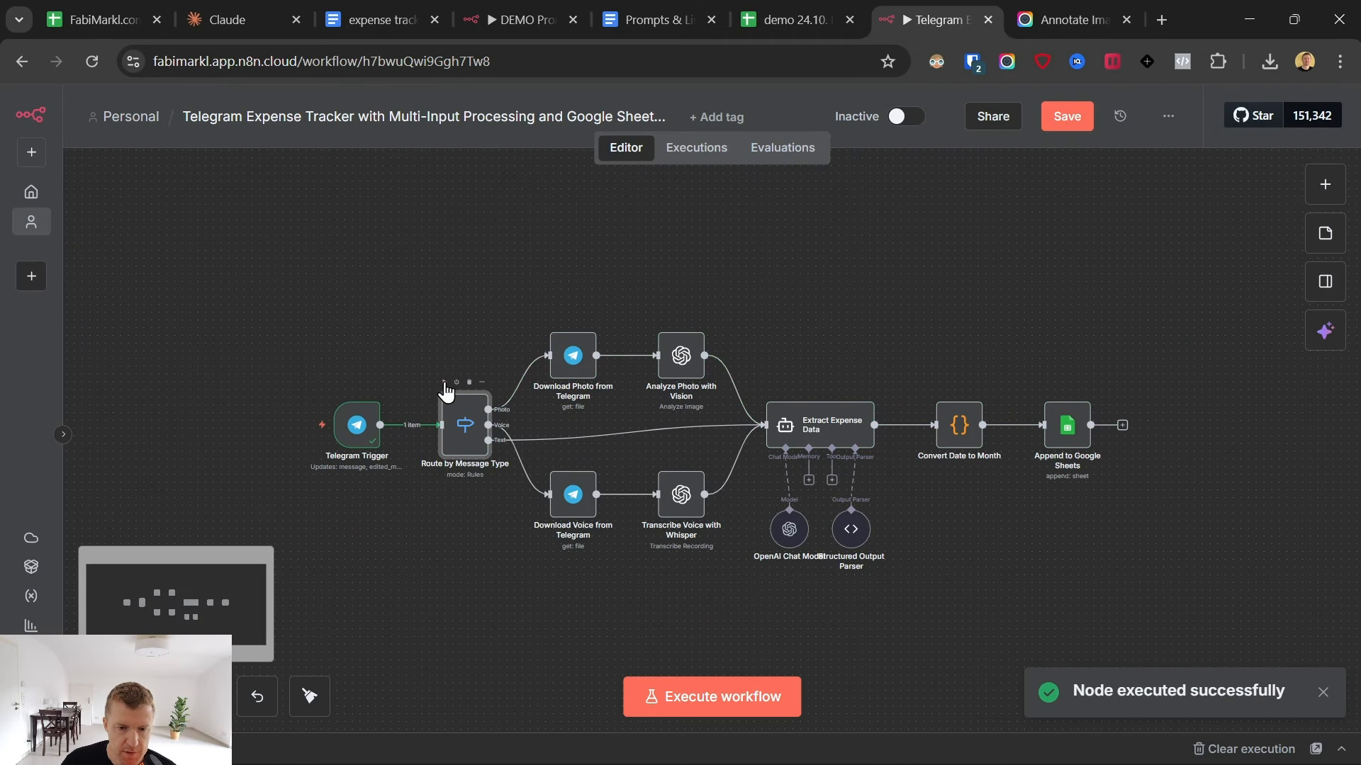
click(444, 383)
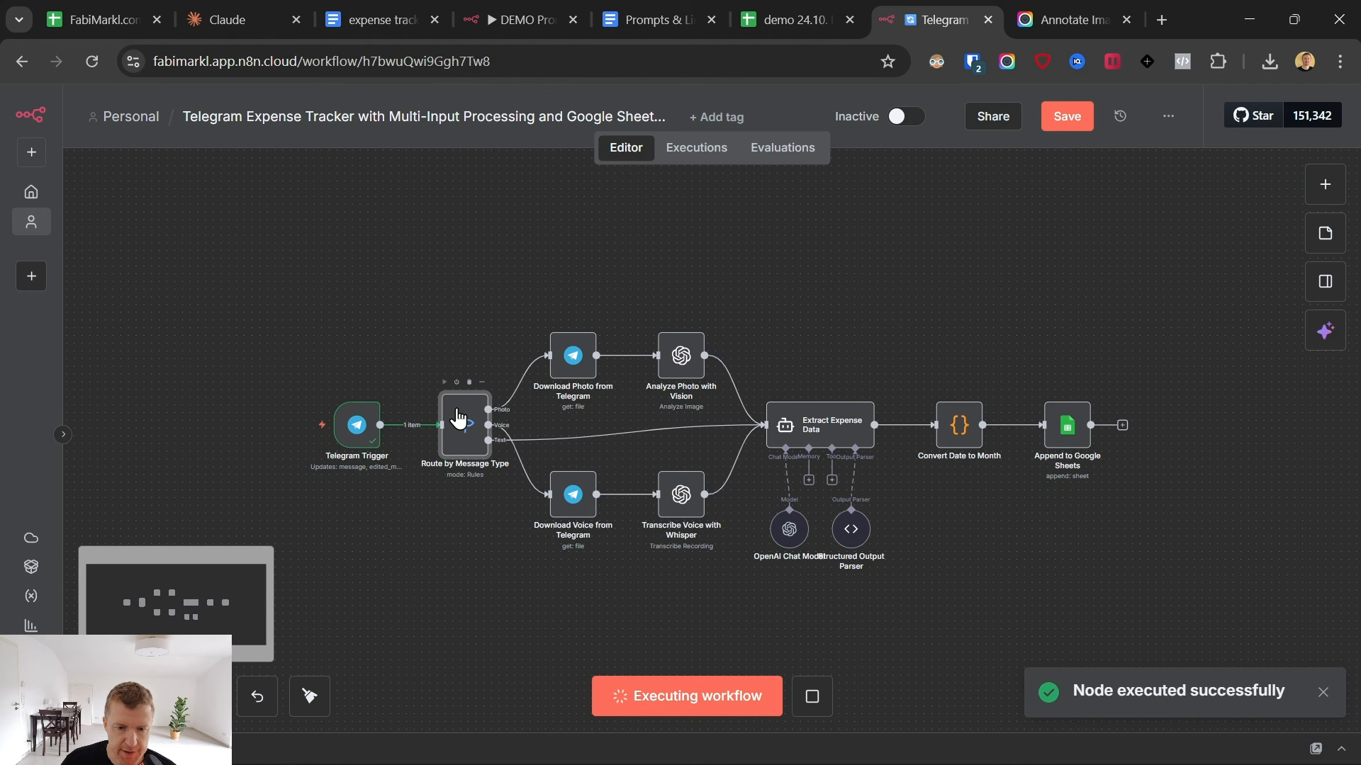
- Set the Download Voice from Telegram node's credential to demo expense tracker
click(572, 490)
double_click(571, 490)
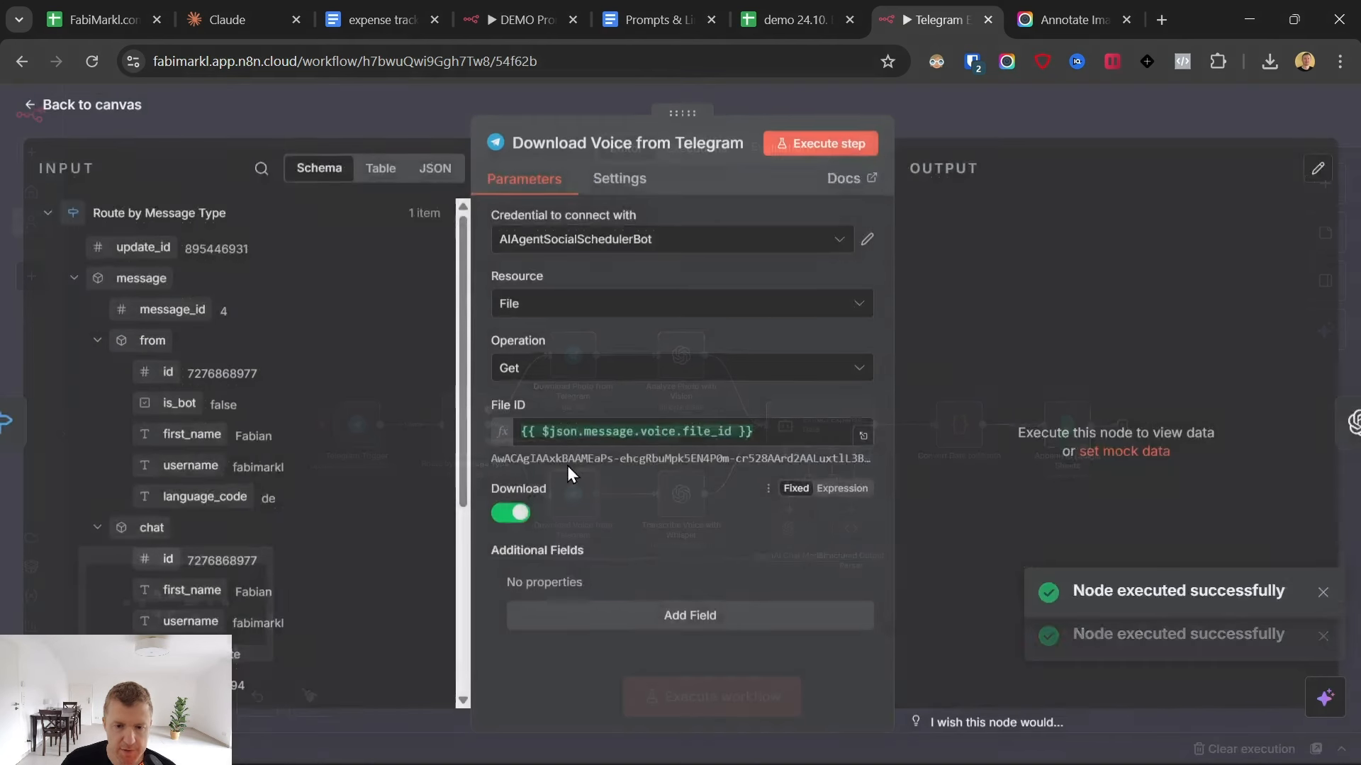
click(602, 241)
click(616, 381)
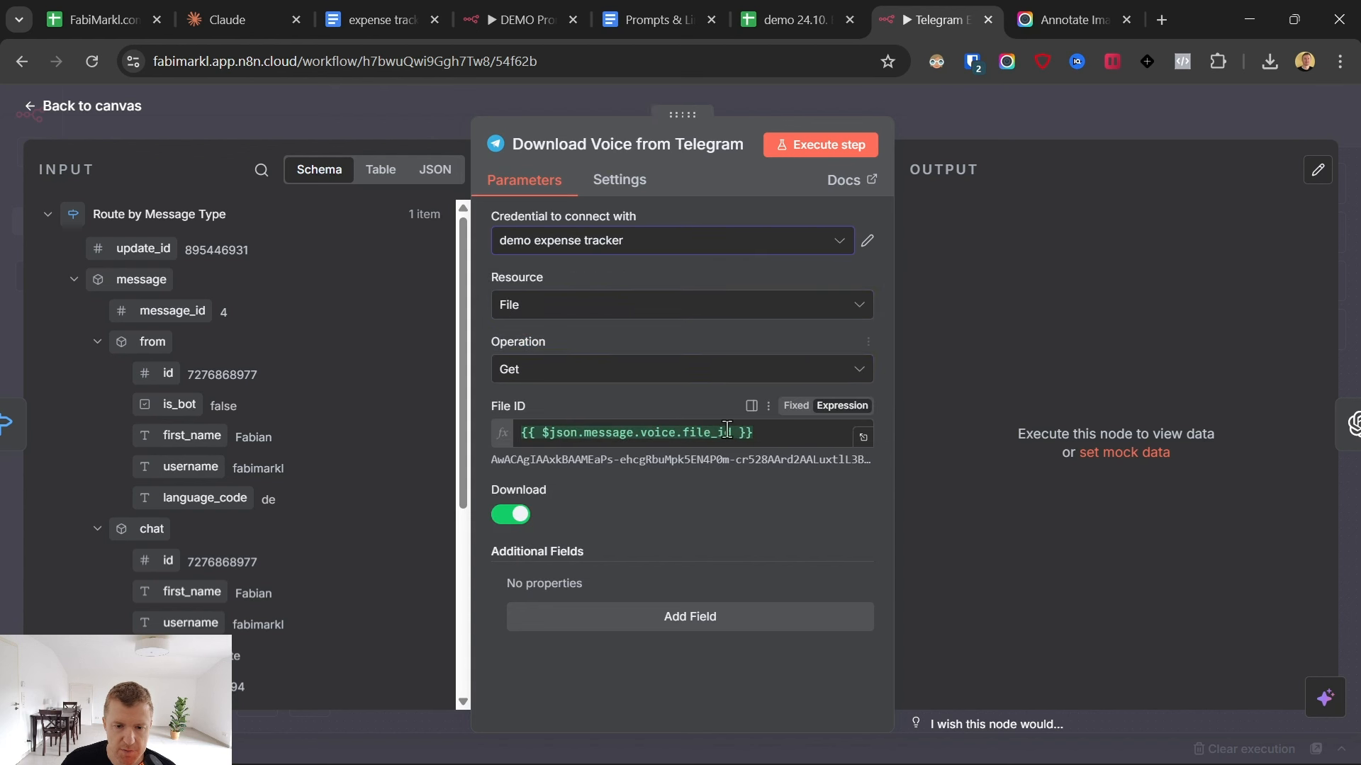
- Execute the Download Voice from Telegram node and play the downloaded audio file to check it, returning to the canvas
click(848, 154)
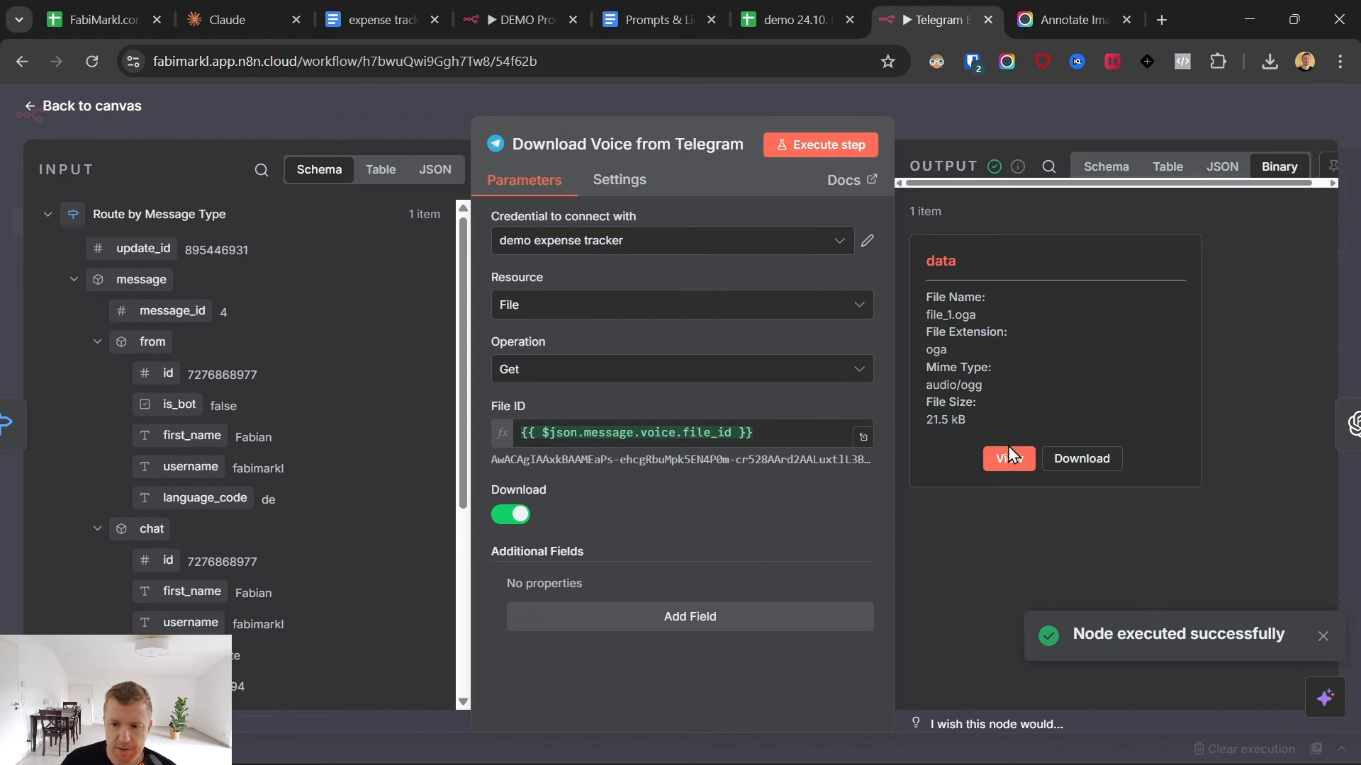
click(1010, 457)
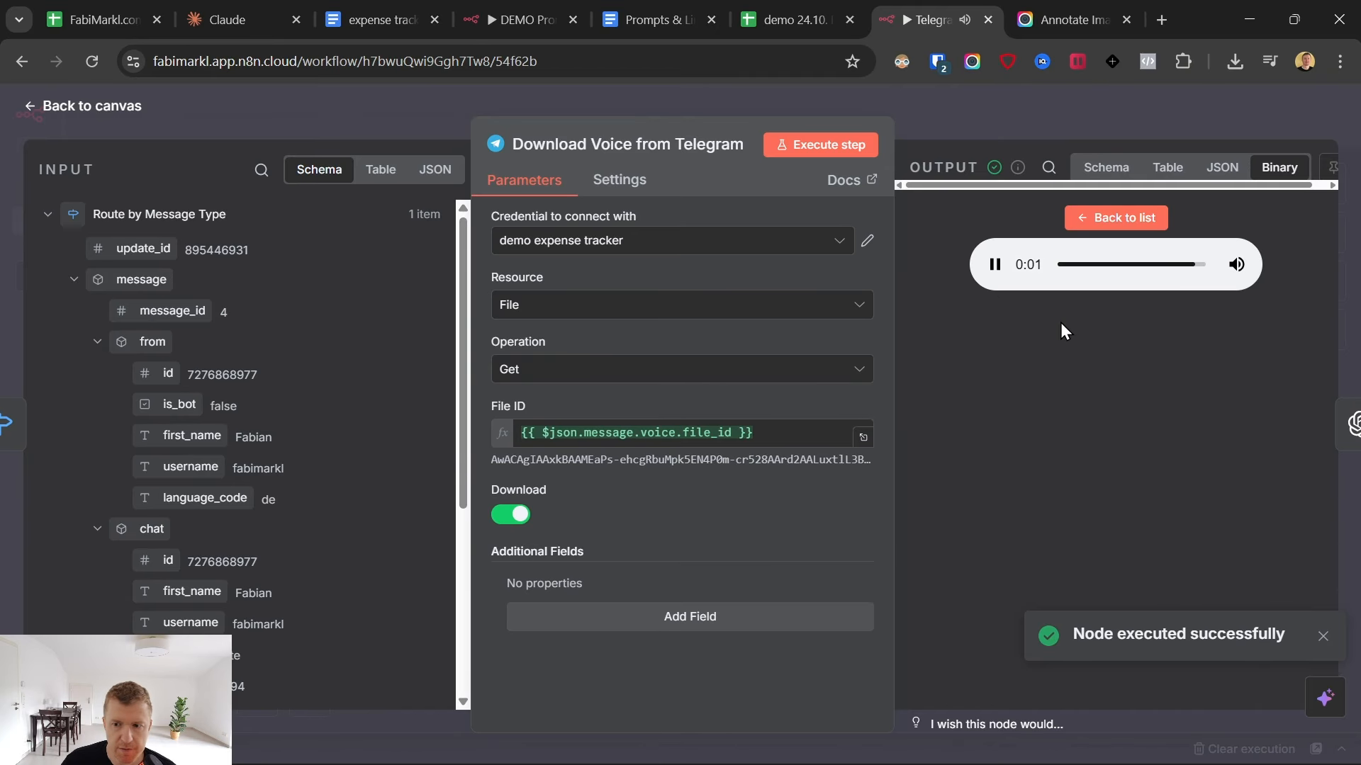
click(30, 106)
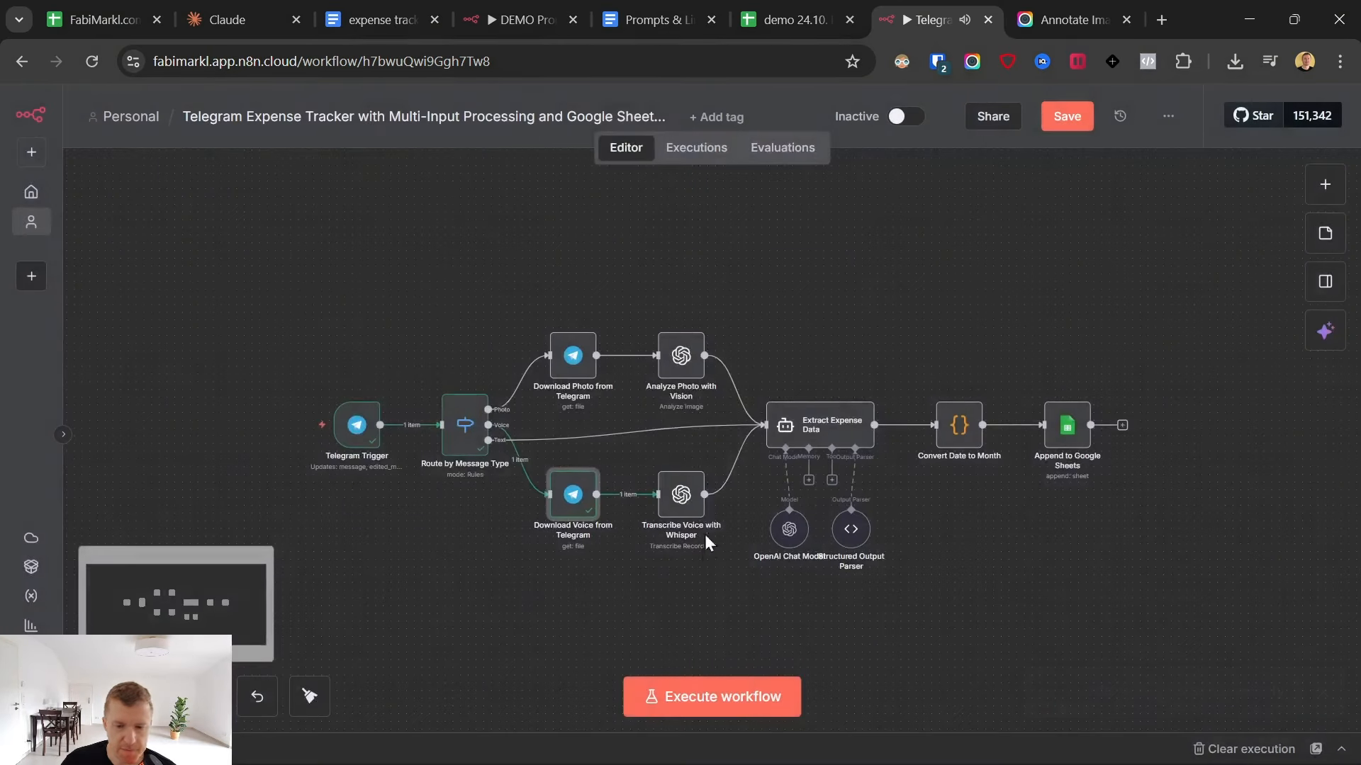
- Check the Transcribe Voice with Whisper node's input data field name against the incoming file, and execute the node to review its transcript
key(Return)
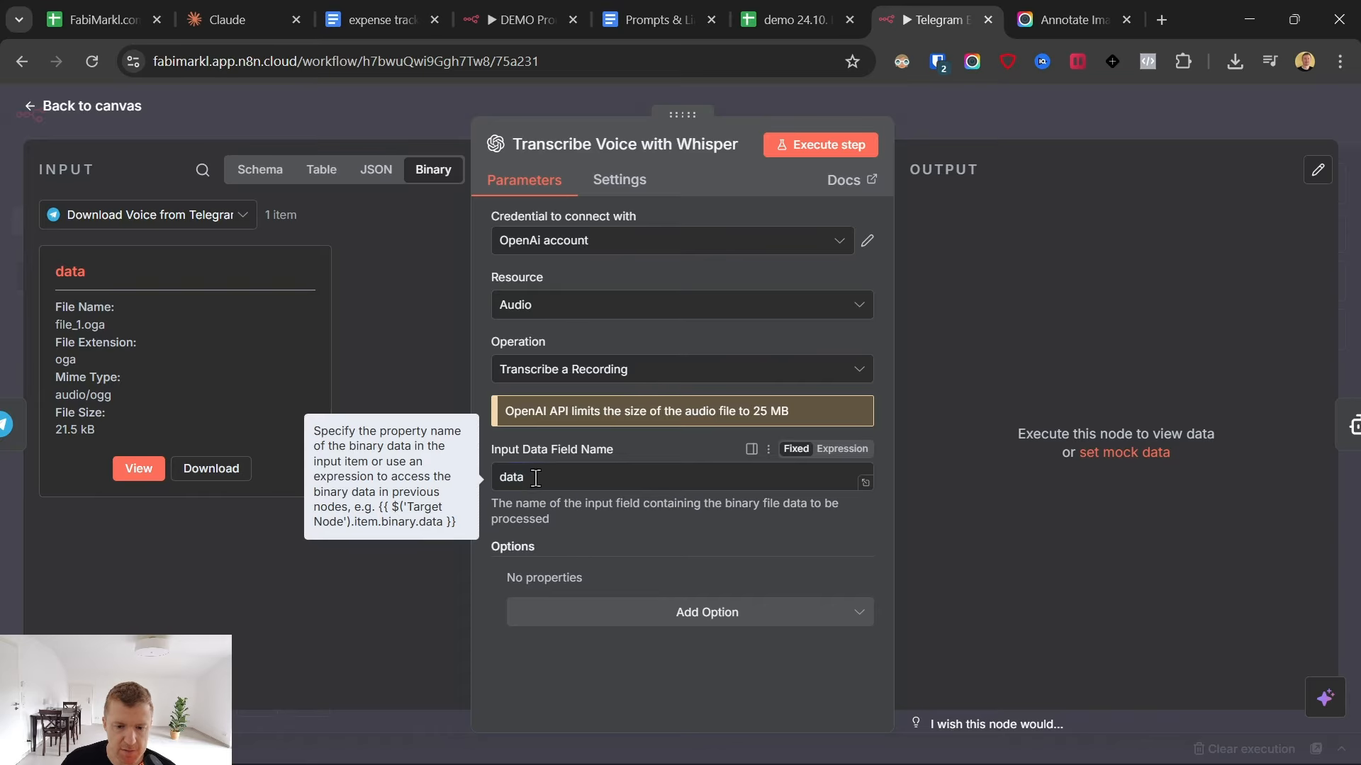
drag(63, 272, 87, 273)
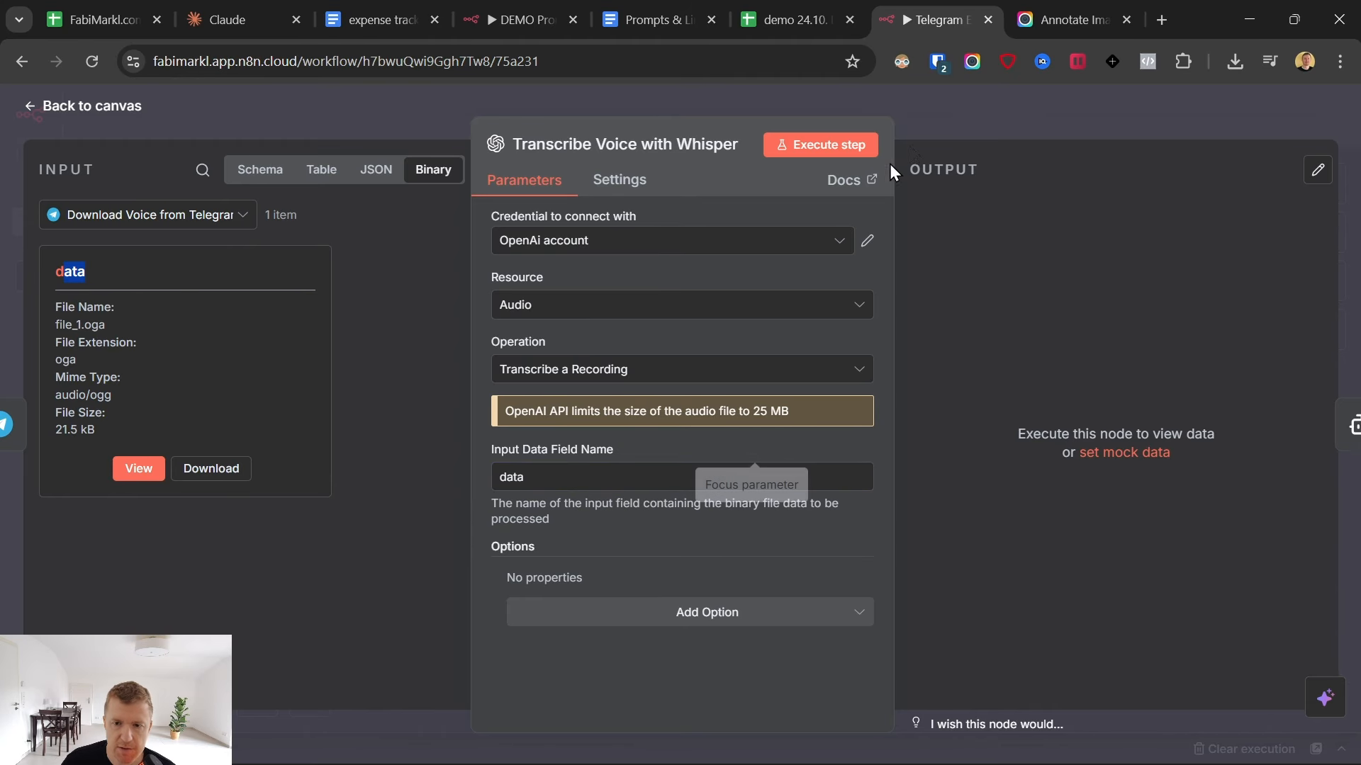
click(836, 147)
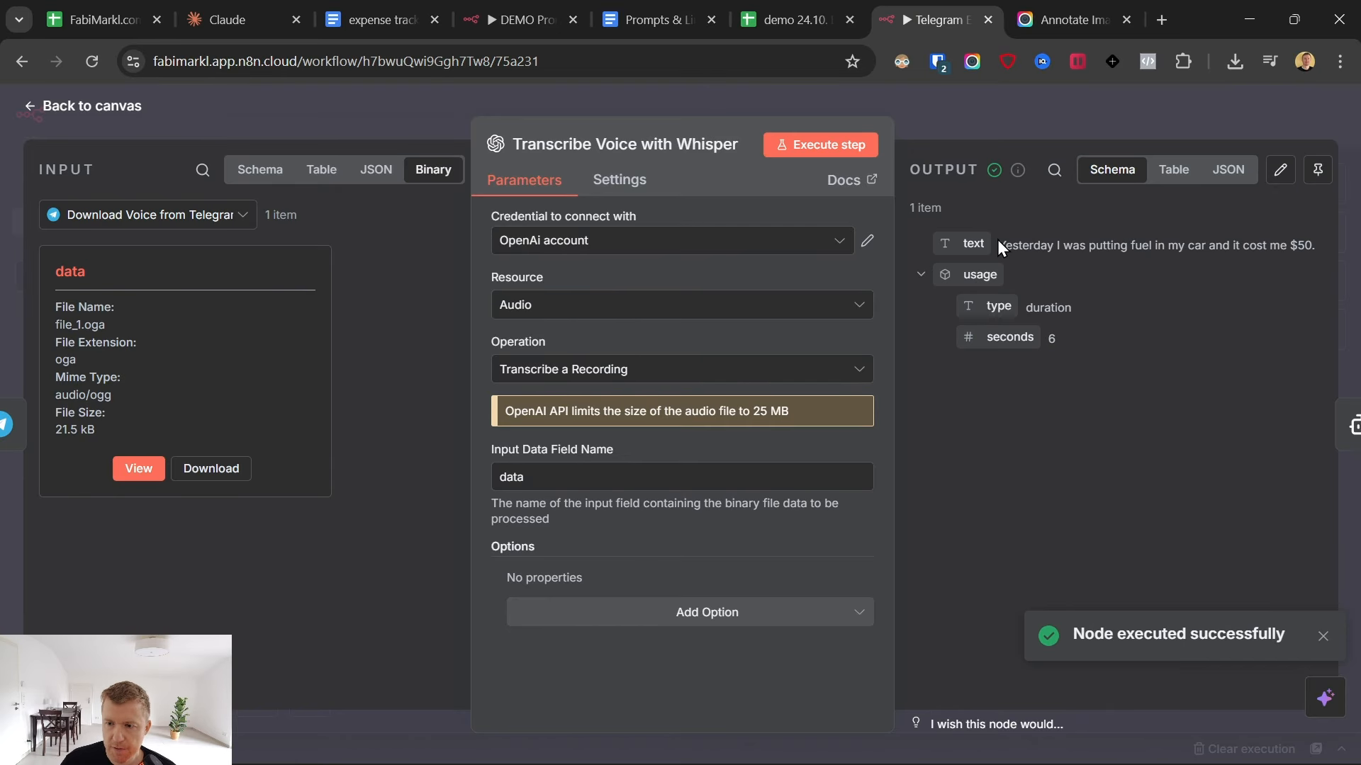
drag(997, 242, 1252, 380)
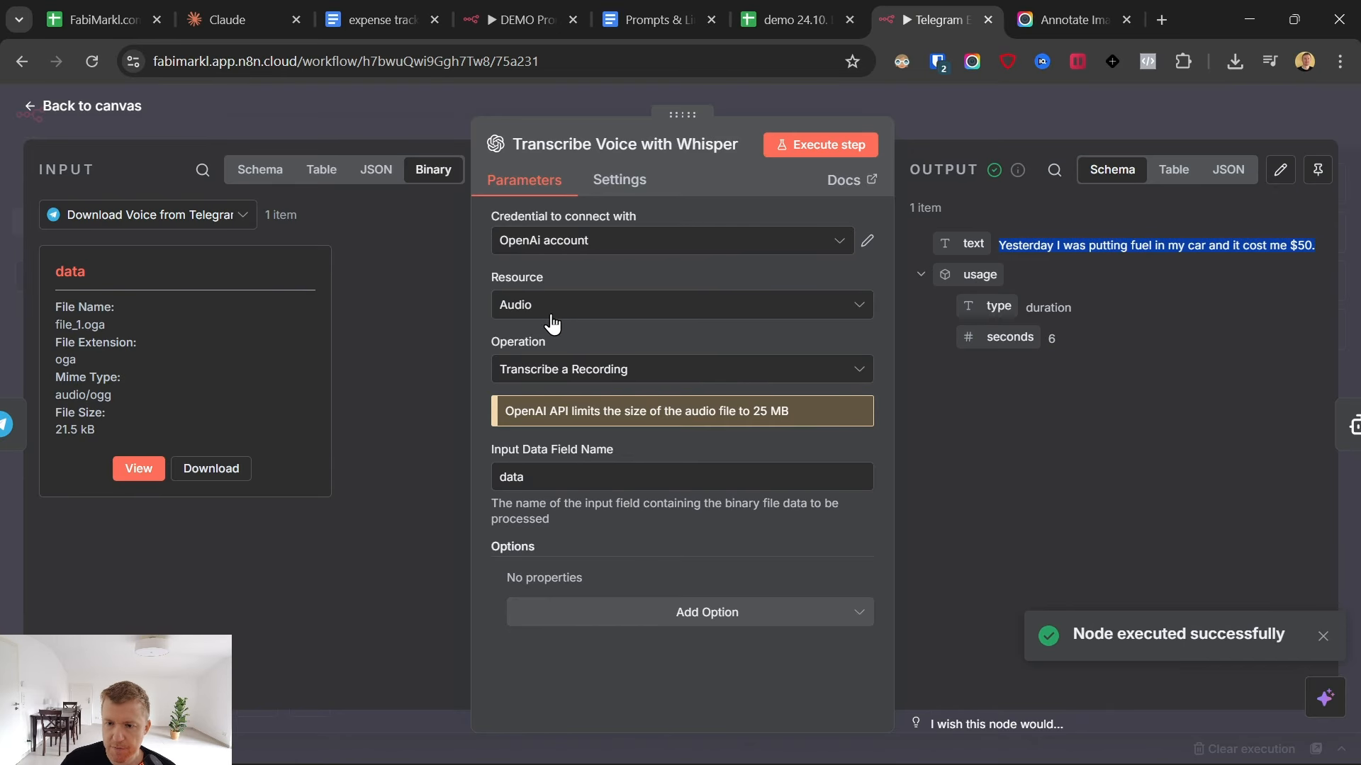
click(31, 106)
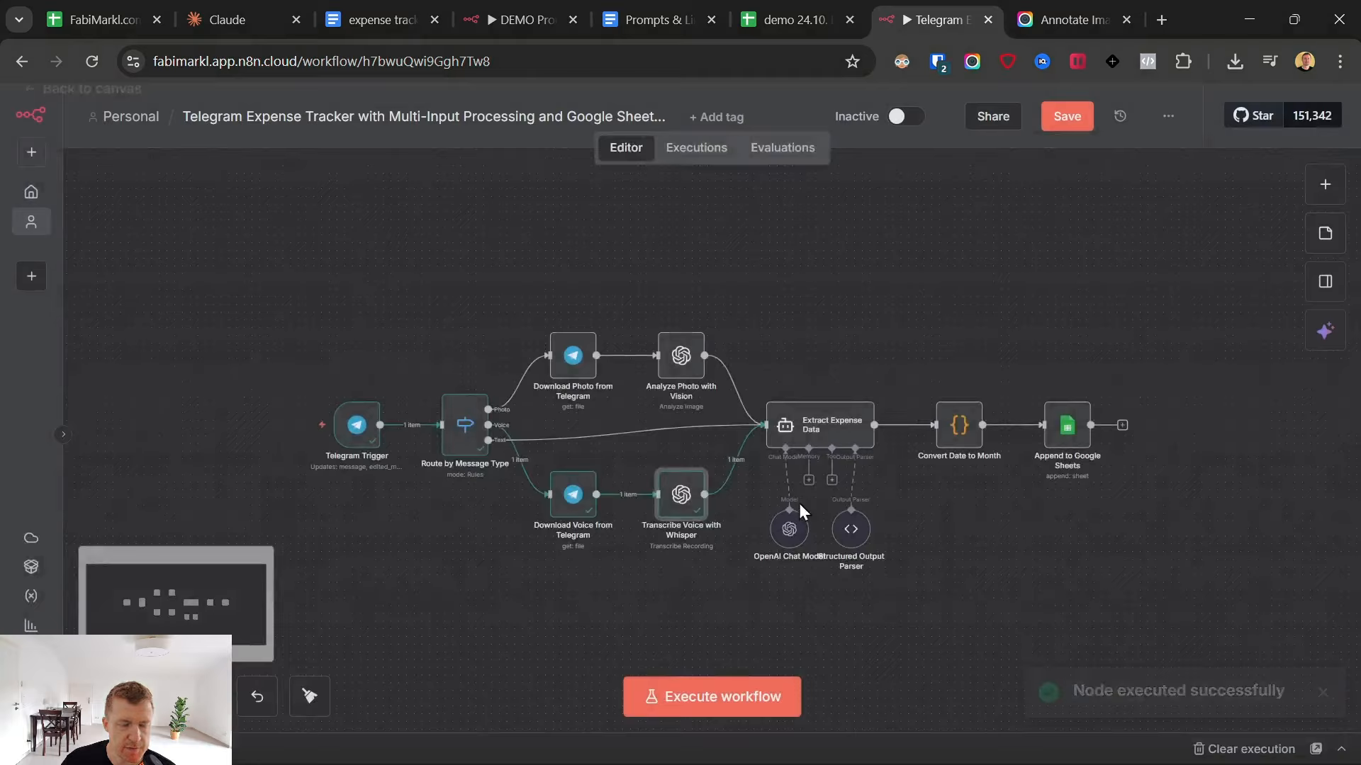
- Add the Transcribe Voice text field, {{ $json.text }}, to the Extract Expense Data prompt below the content expression and execute the node
click(813, 428)
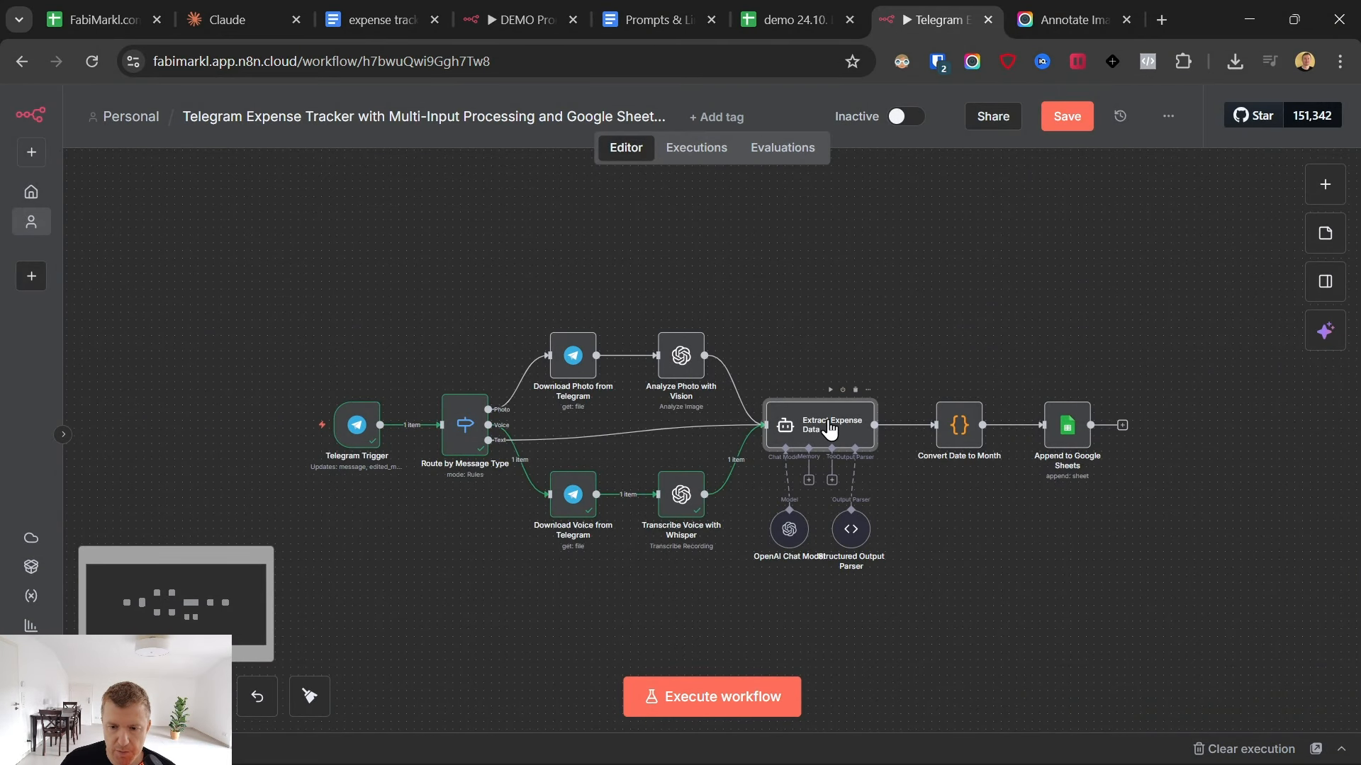
double_click(829, 429)
click(696, 364)
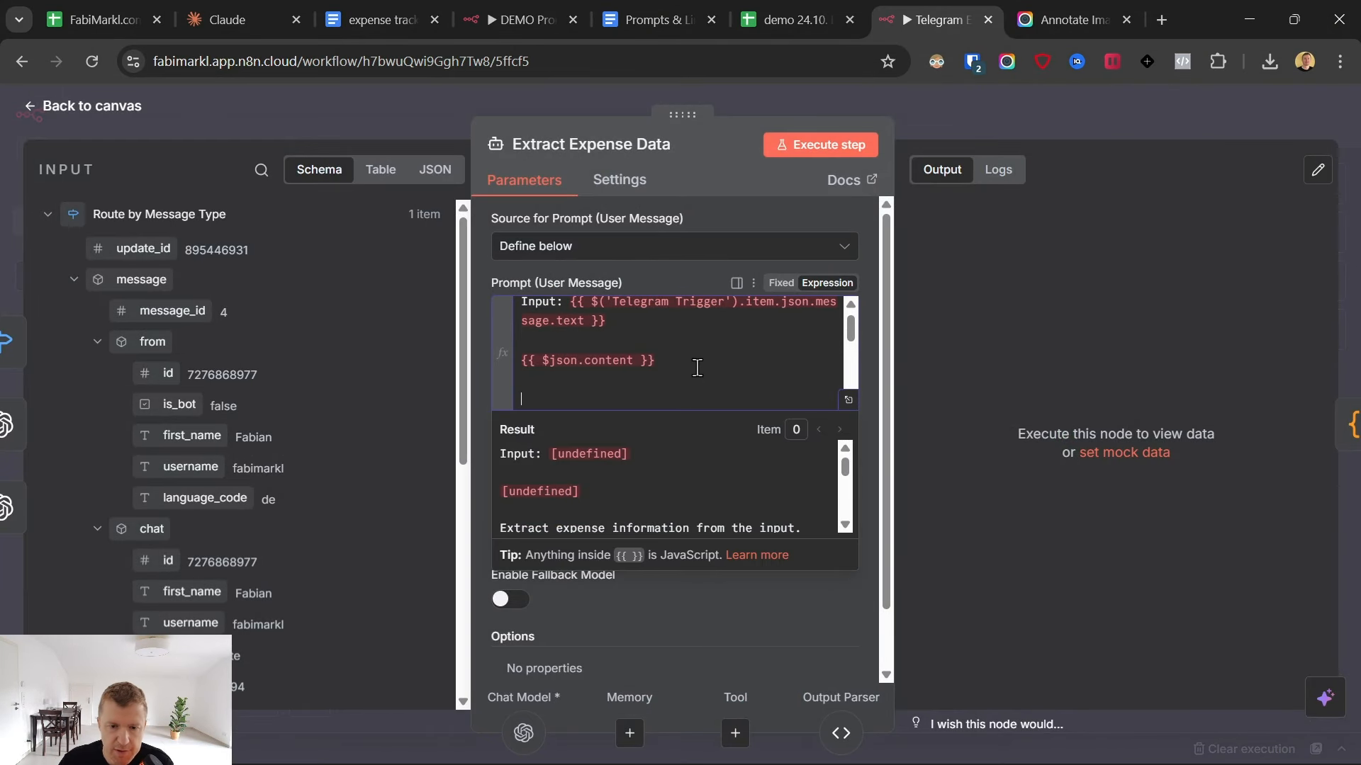
scroll(226, 500, down, 6)
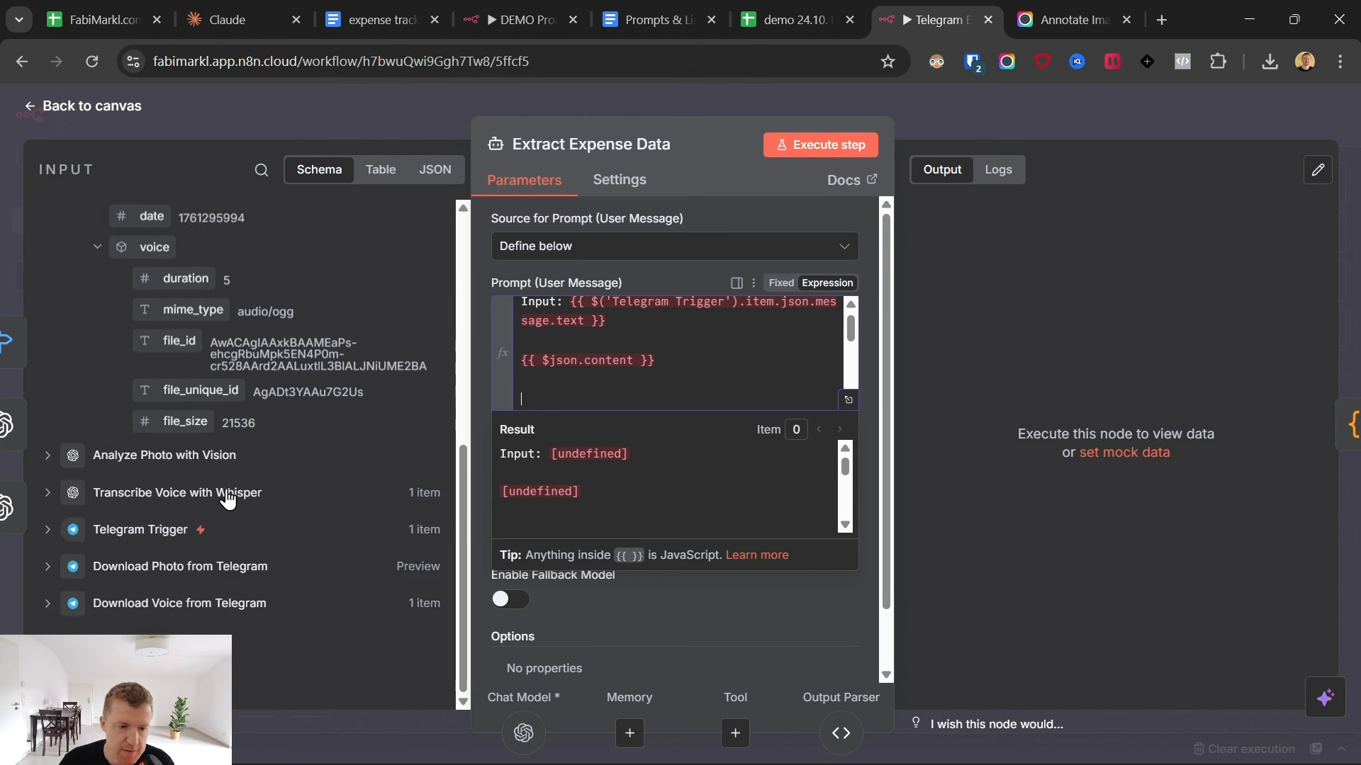
click(66, 499)
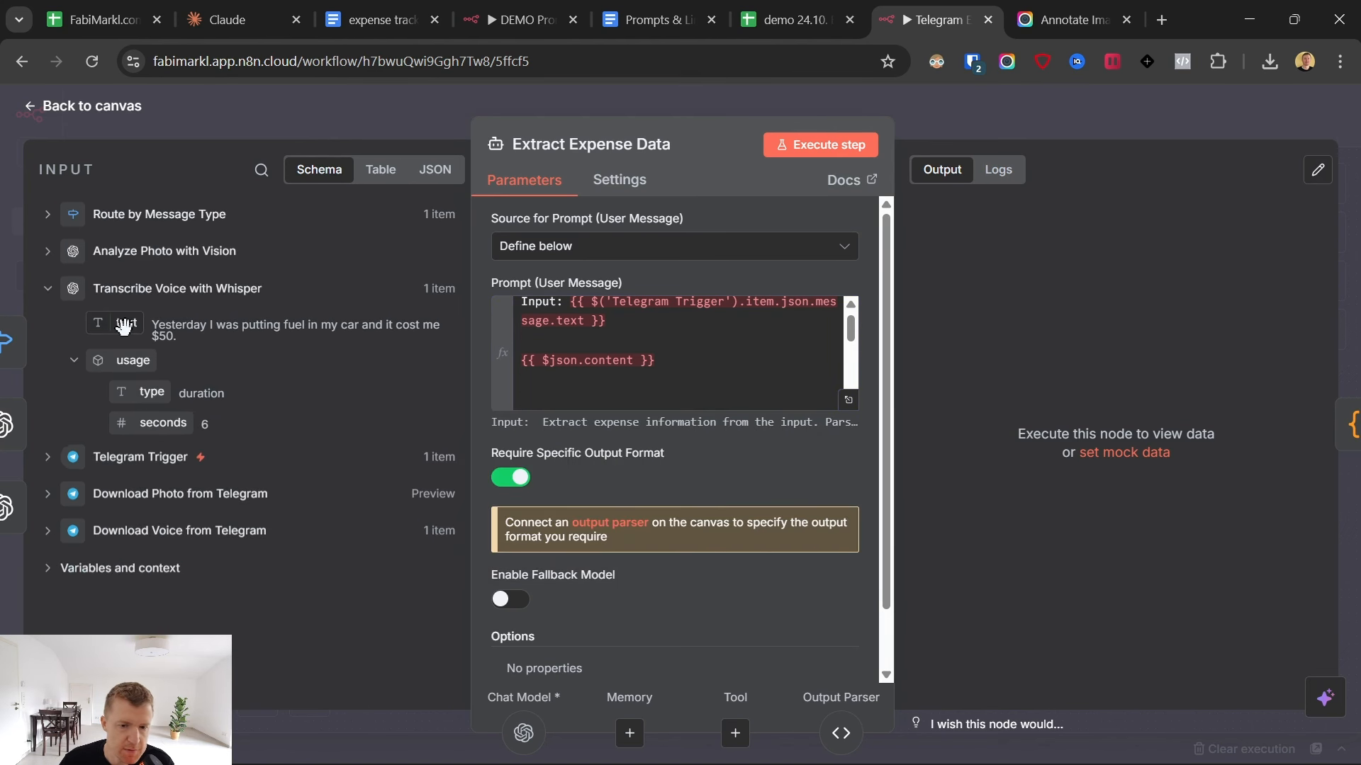
drag(124, 325, 561, 400)
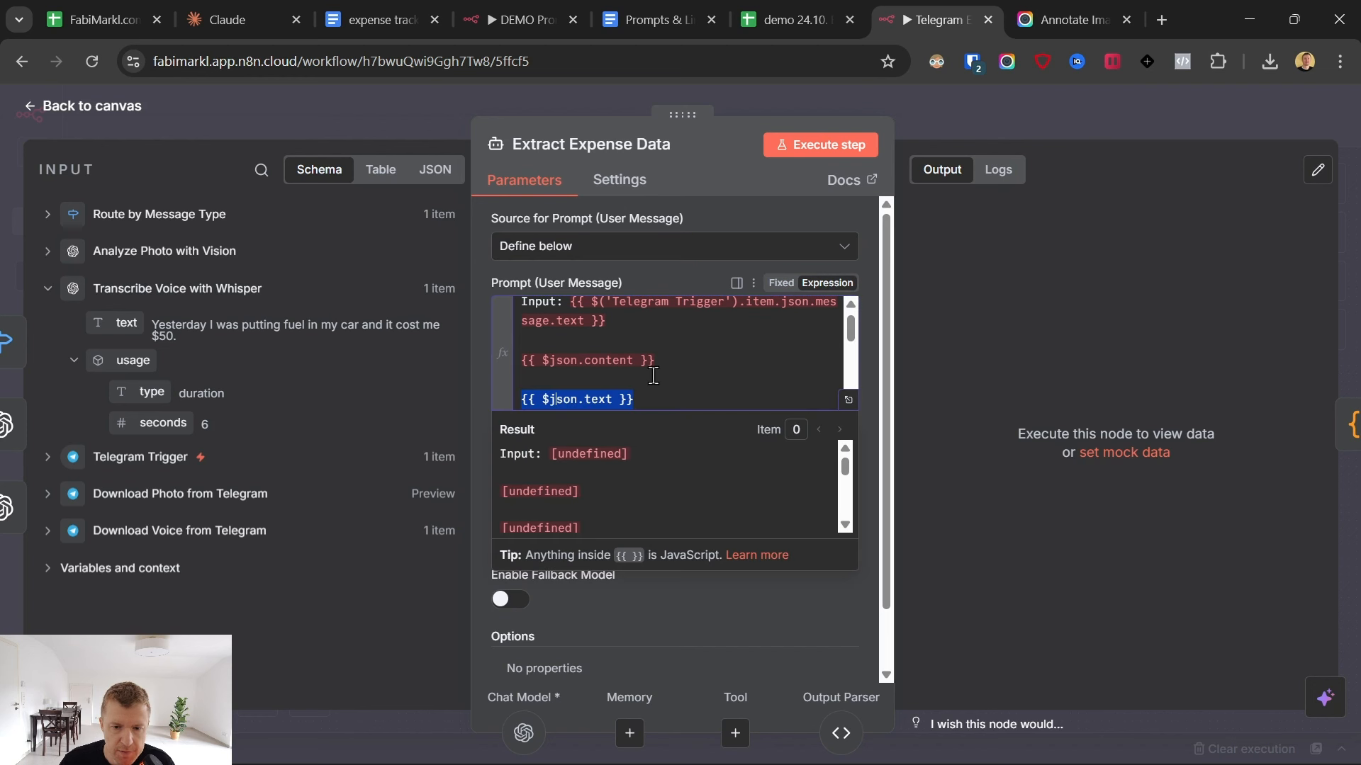
click(822, 146)
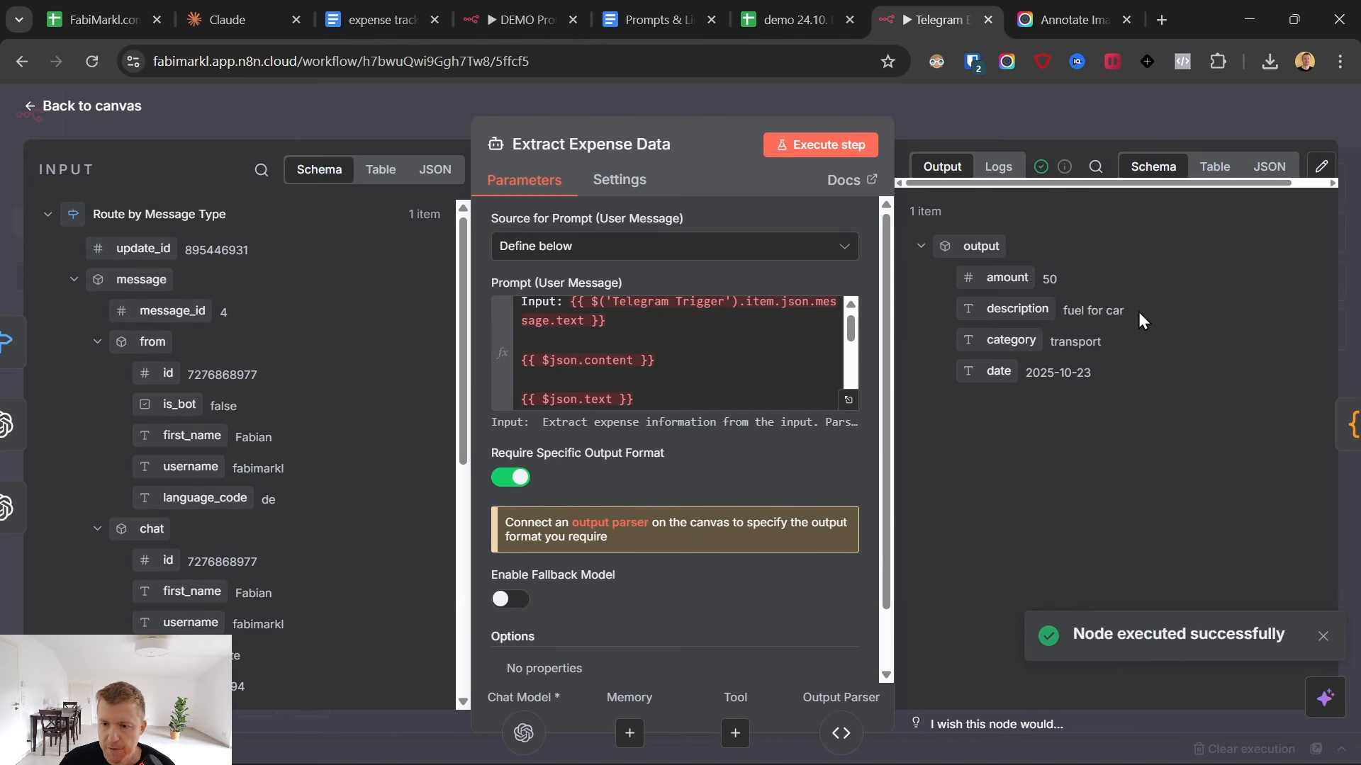
- Check the date and category in the Extract Expense Data output and return to the canvas
drag(1108, 376, 1033, 374)
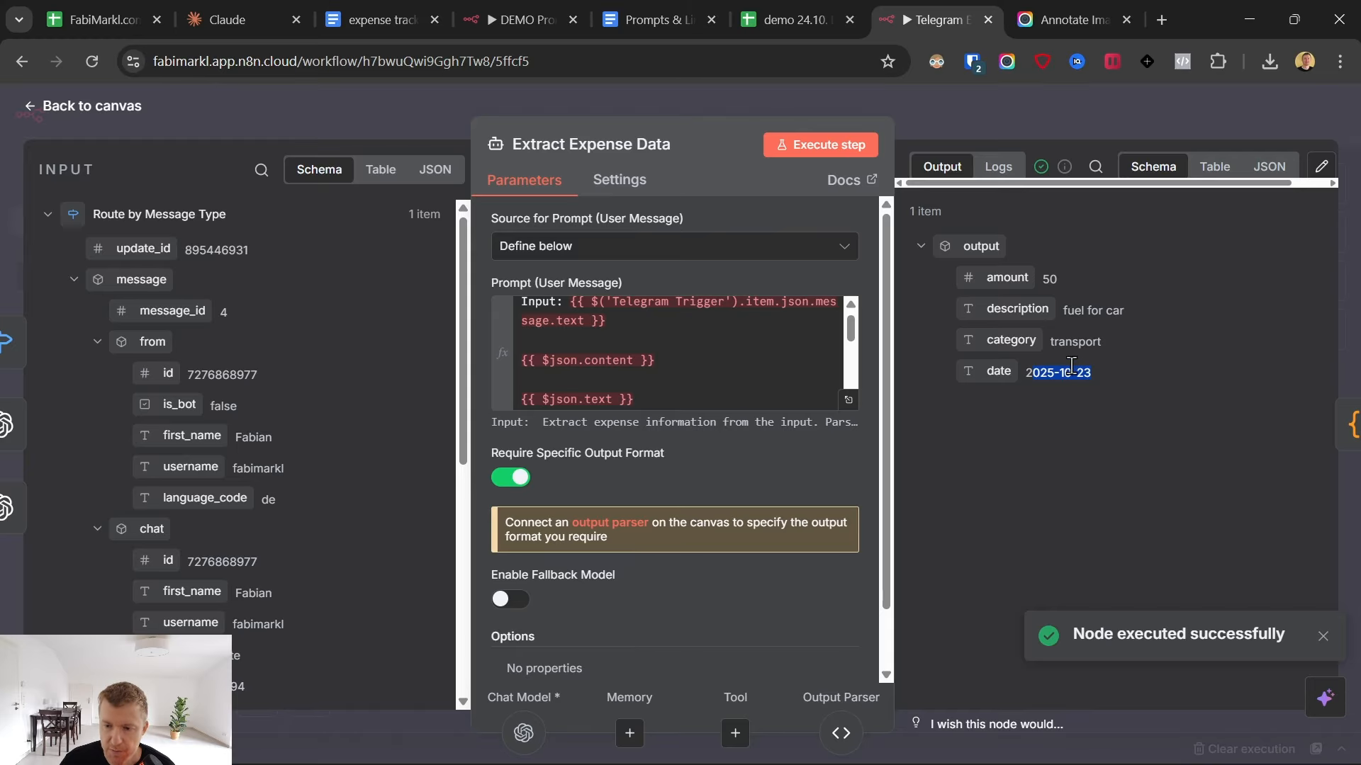
click(1069, 343)
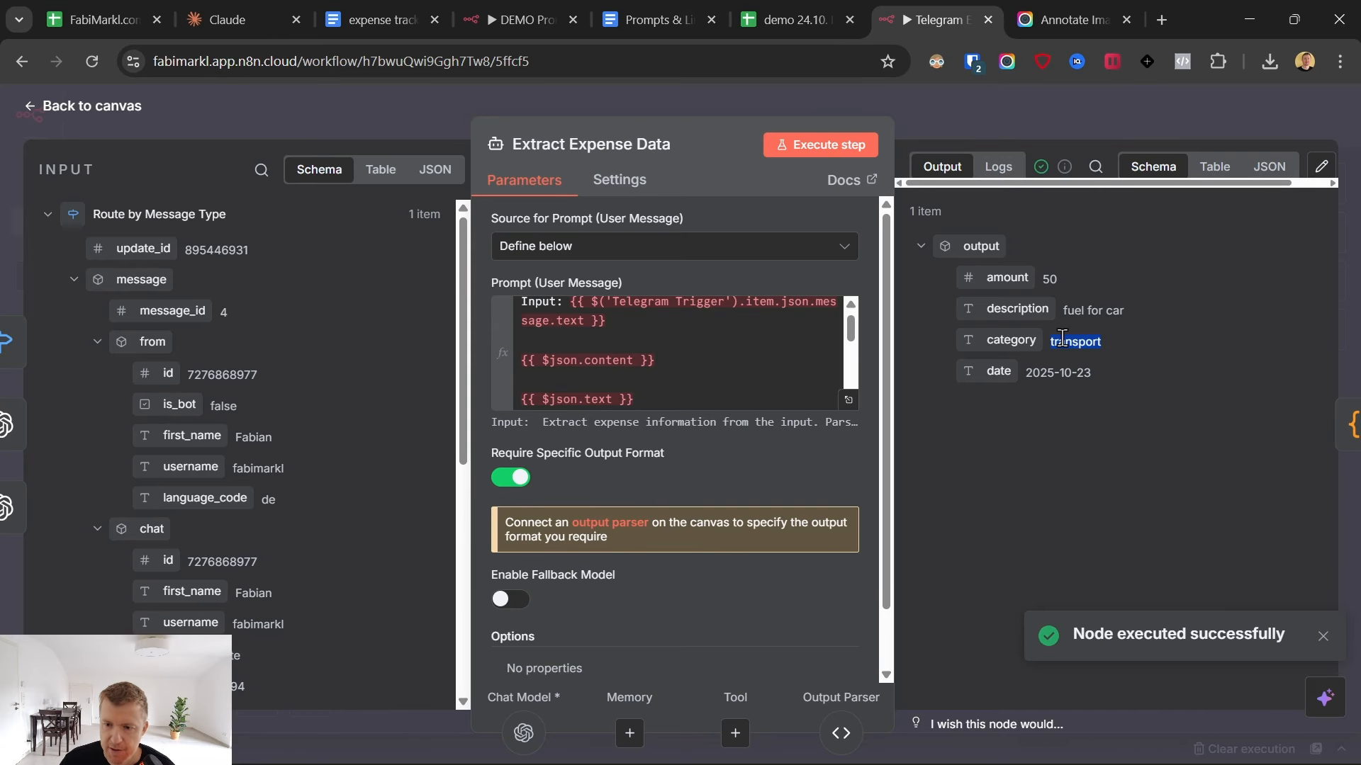
click(31, 107)
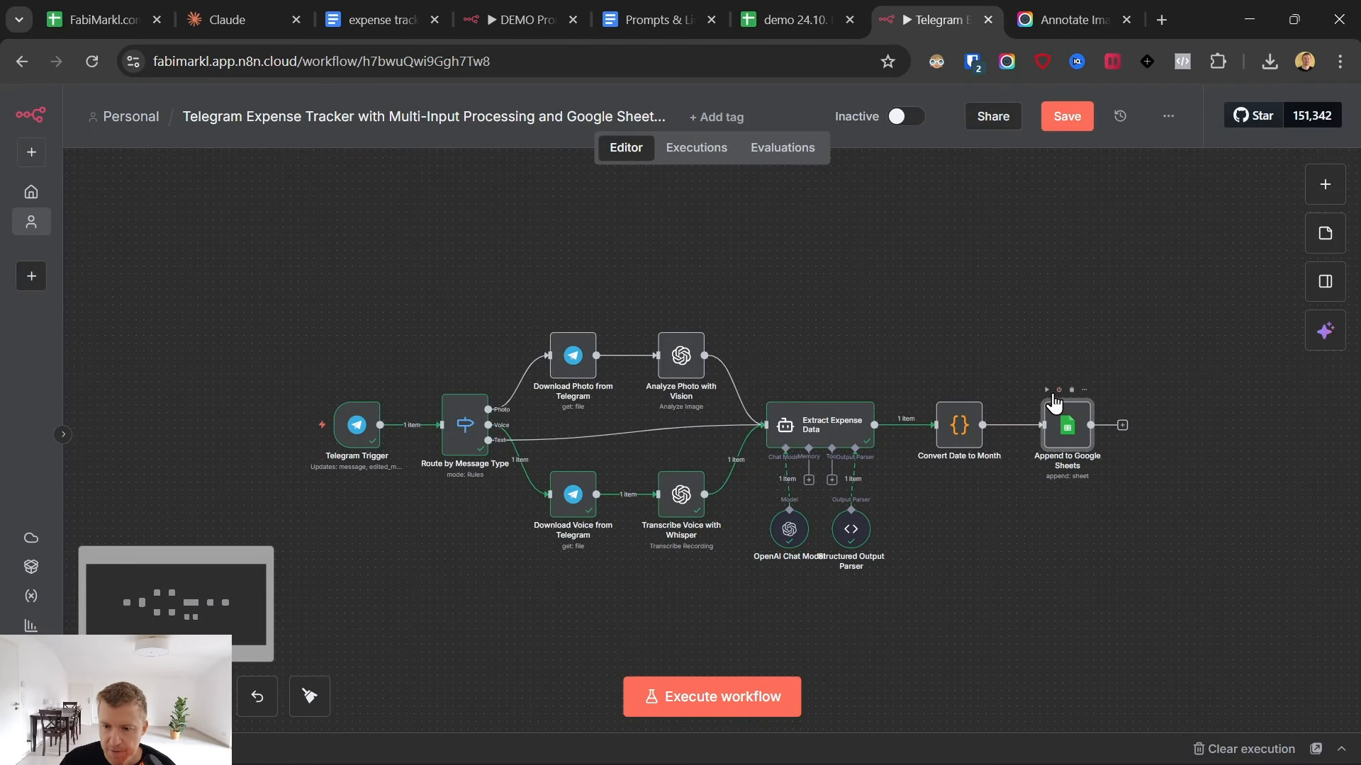
- Execute the workflow through the Append to Google Sheets node and open it to check its column mapping and header row
click(1050, 392)
click(1050, 392)
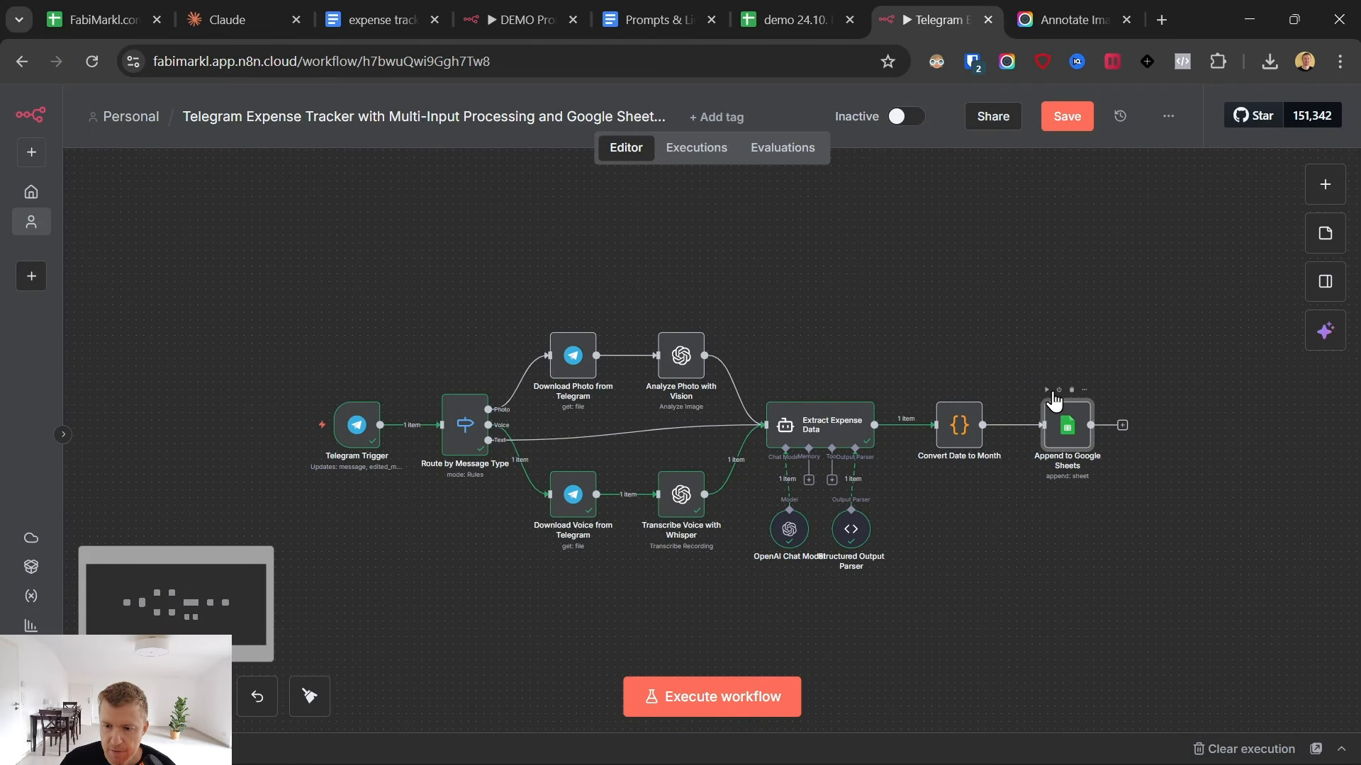
click(1047, 389)
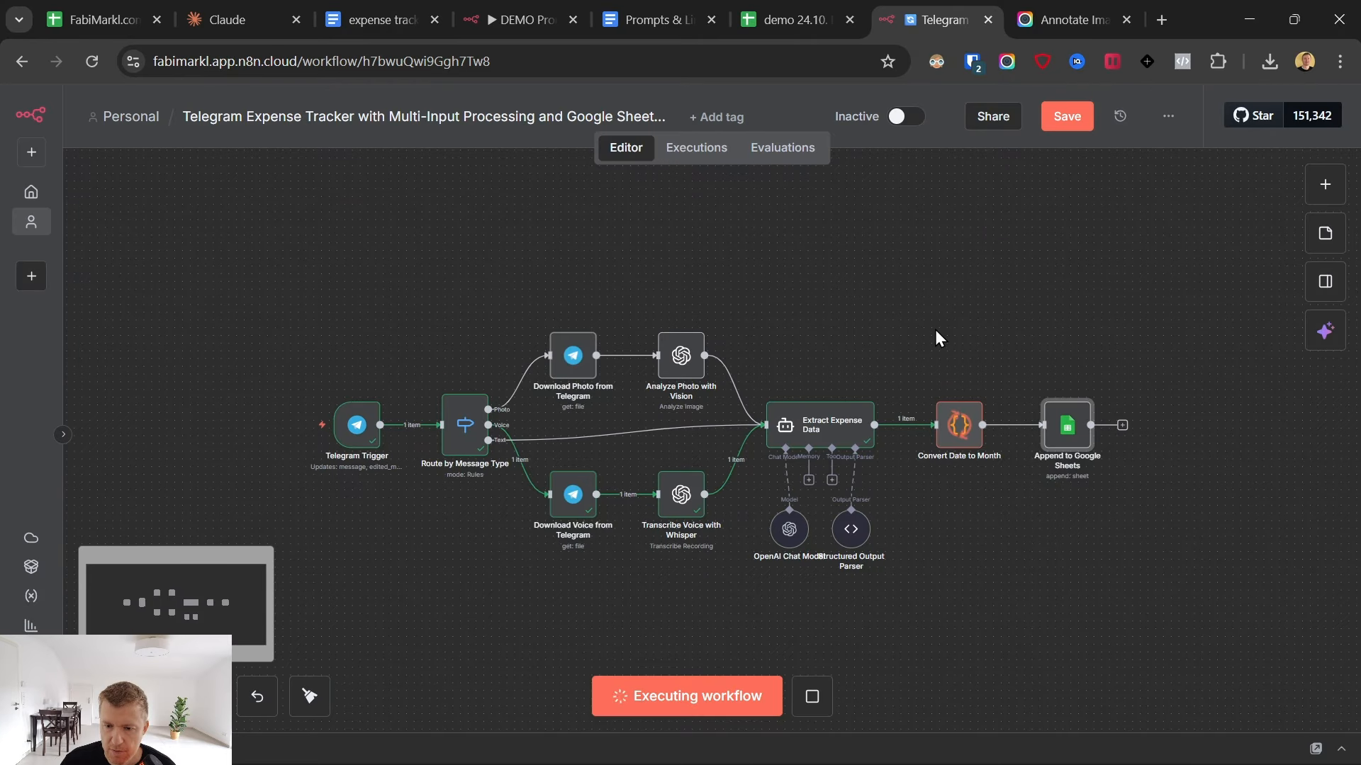
double_click(1077, 434)
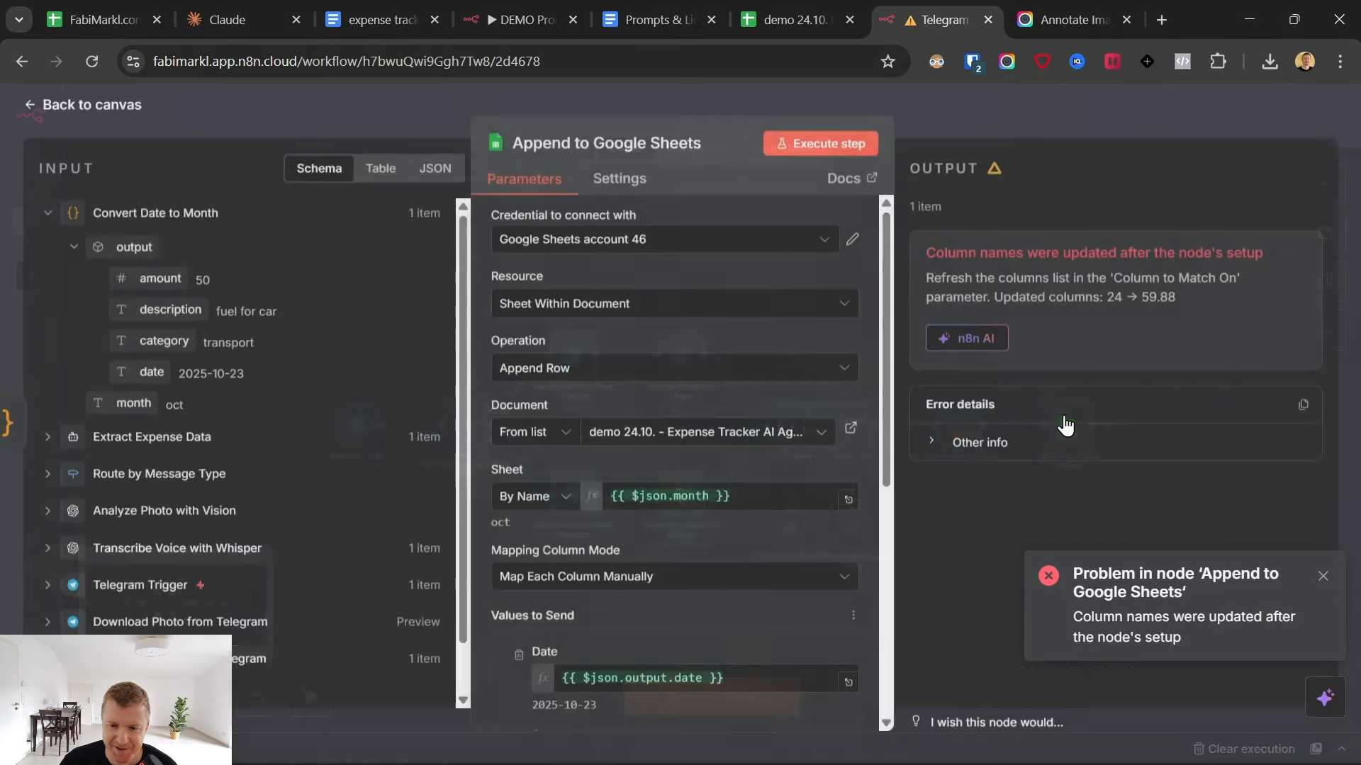
scroll(655, 427, down, 5)
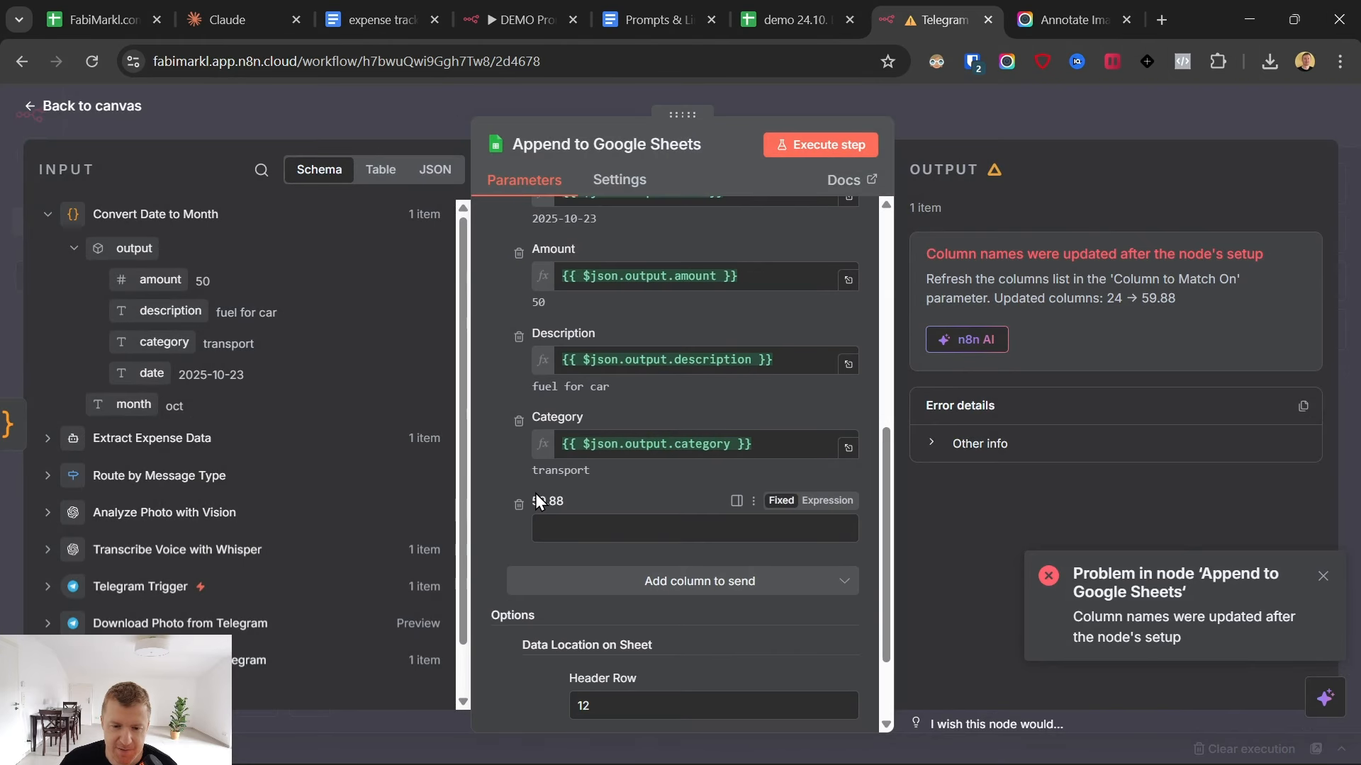
scroll(720, 440, up, 2)
scroll(623, 482, down, 3)
- Switch to the expense tracker spreadsheet and move the Date–Category table on the oct sheet down one row, so its headers sit in row 13
click(799, 17)
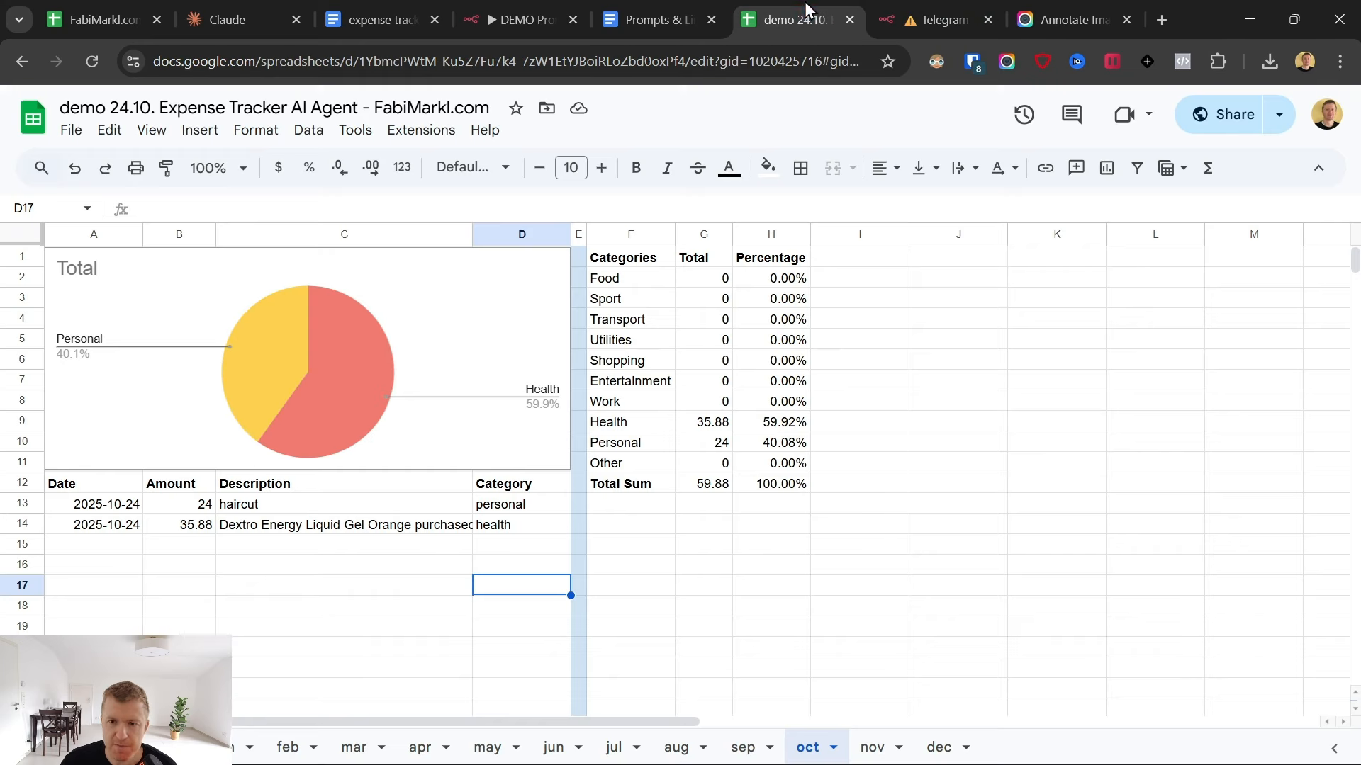
click(64, 483)
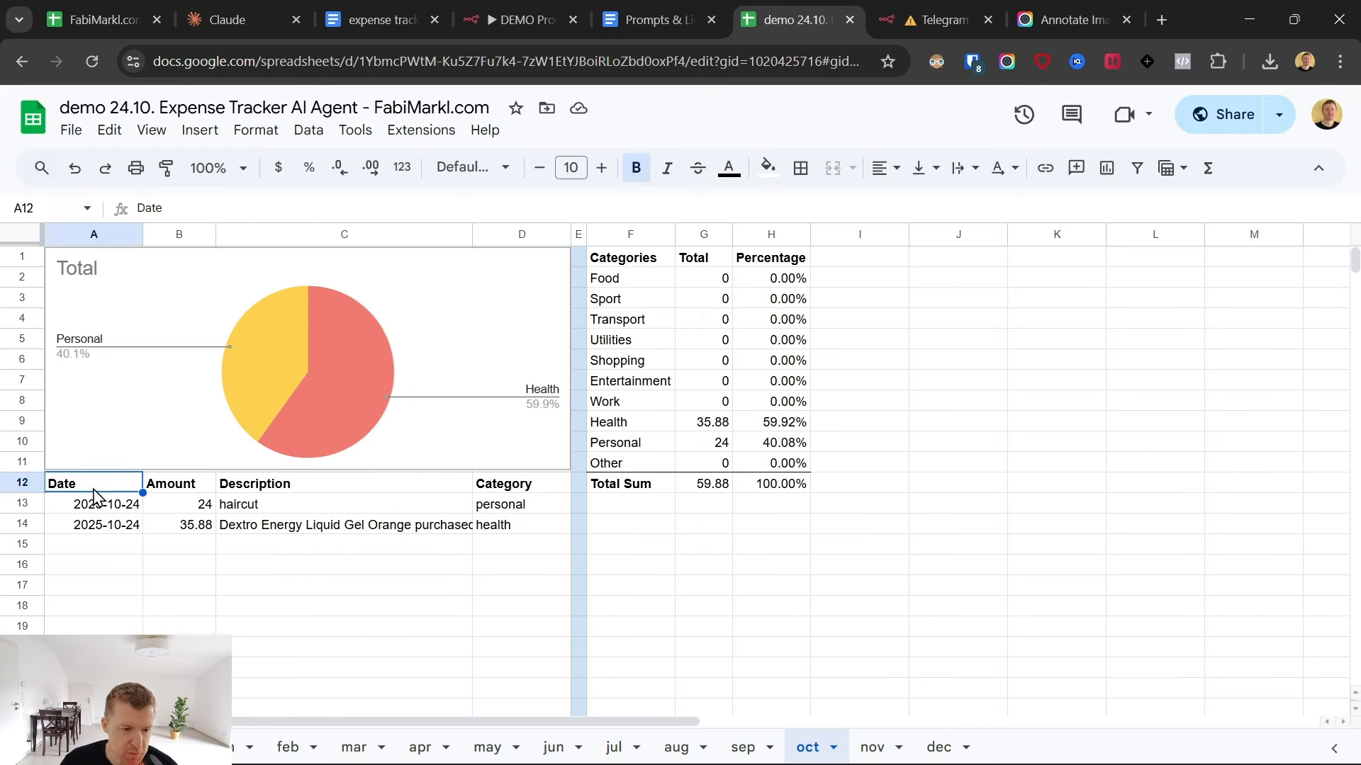
key(shift+Right)
drag(533, 540, 535, 550)
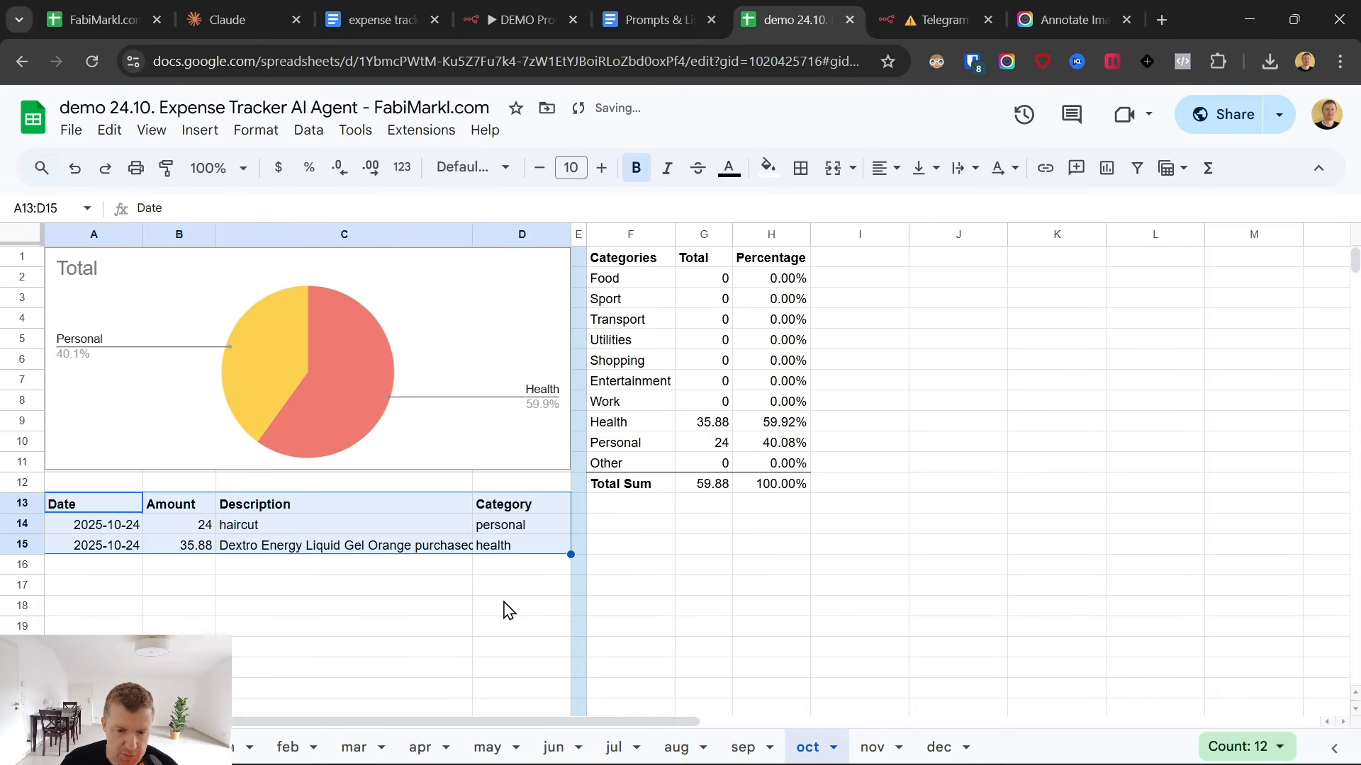
click(507, 606)
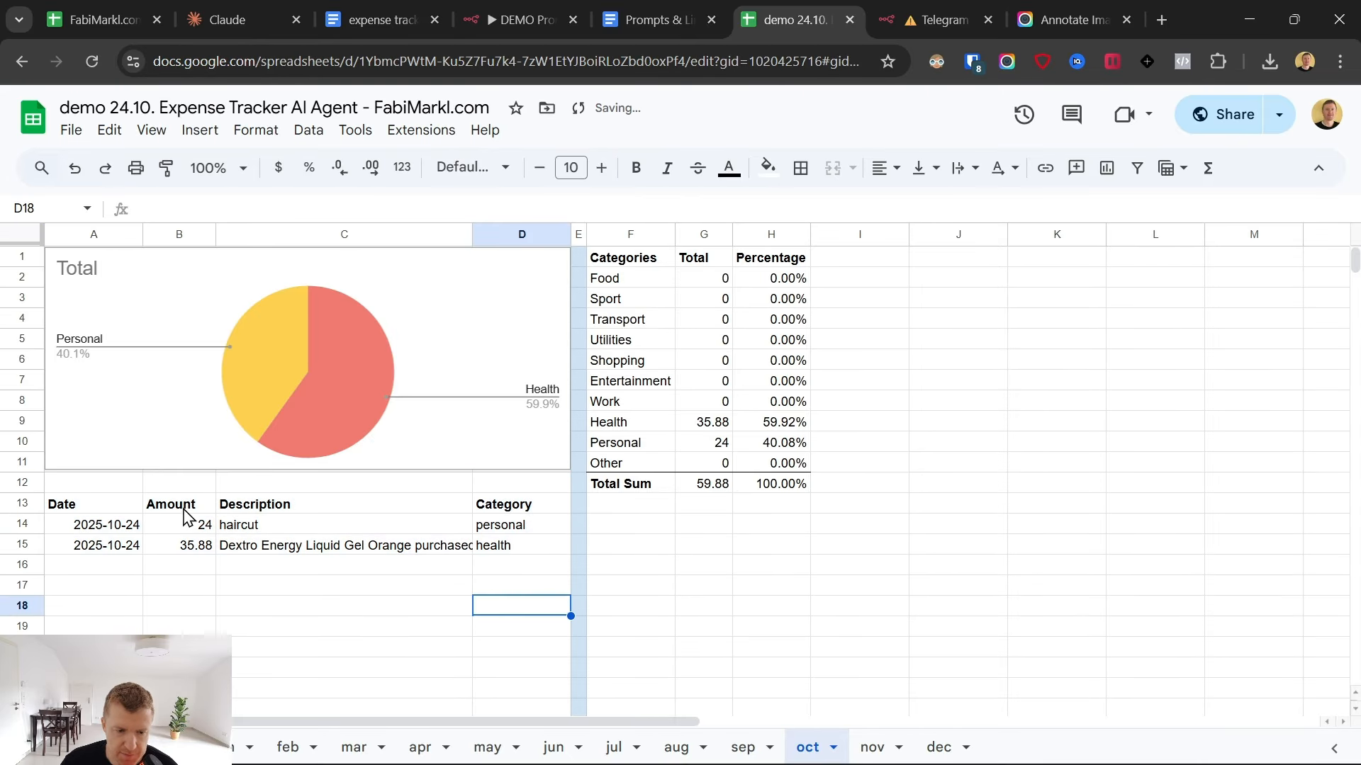
click(714, 484)
click(314, 507)
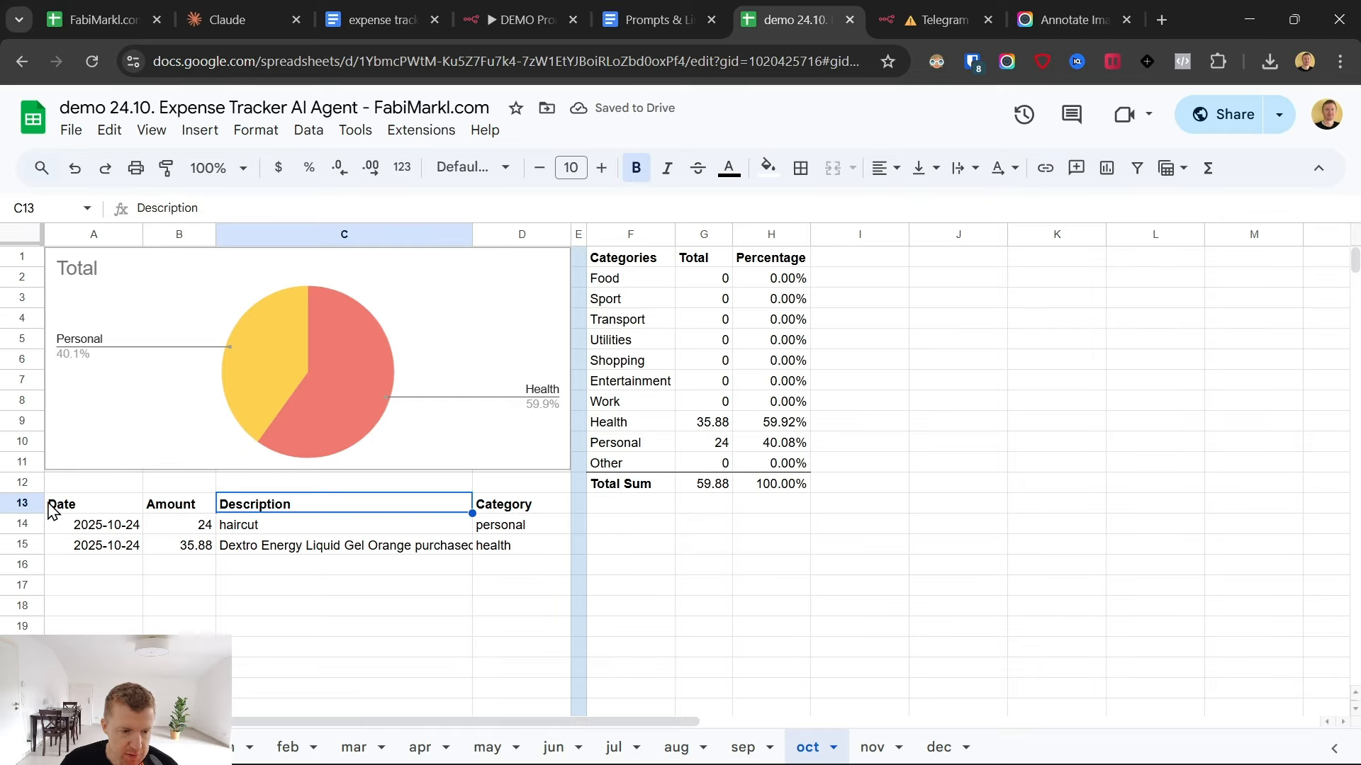
click(21, 504)
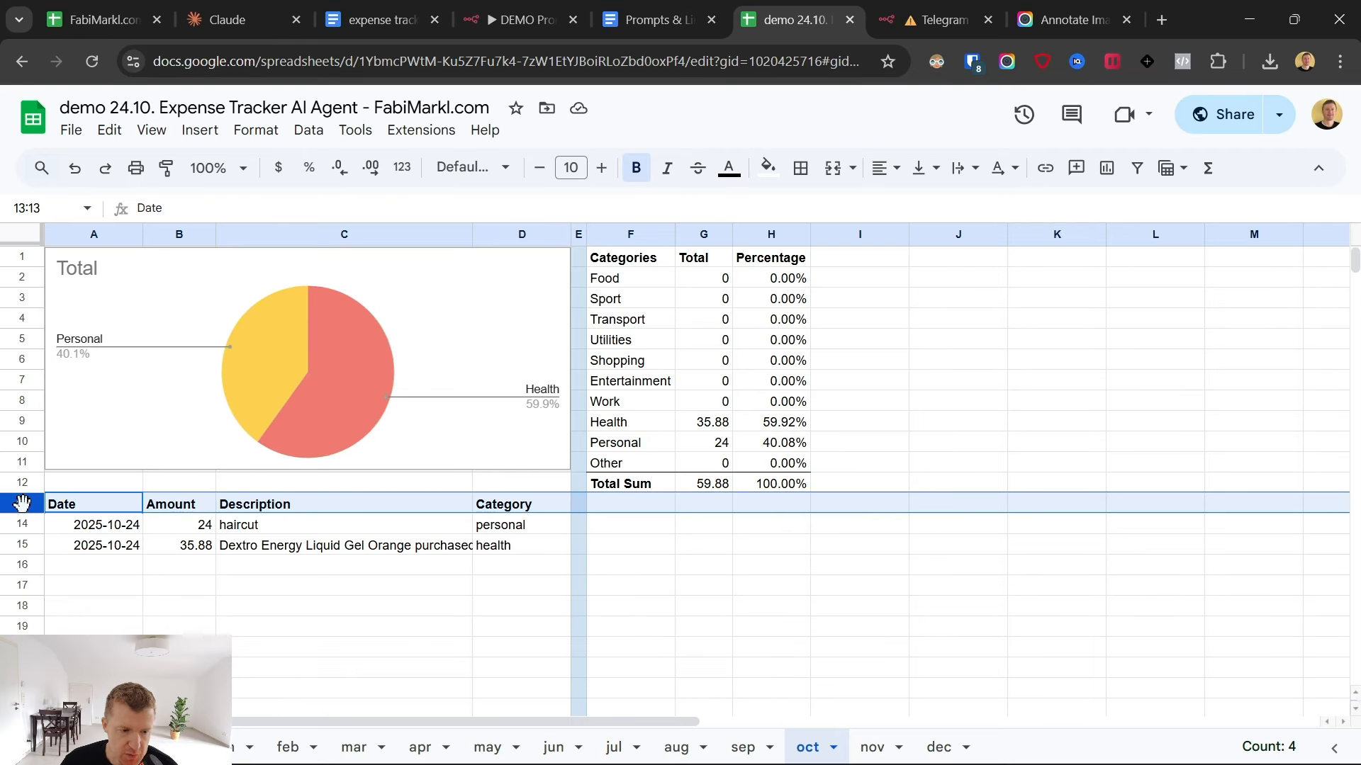
- Back in n8n, remove the 59.88 column from the Append to Google Sheets values and set the Header Row to 13
click(945, 5)
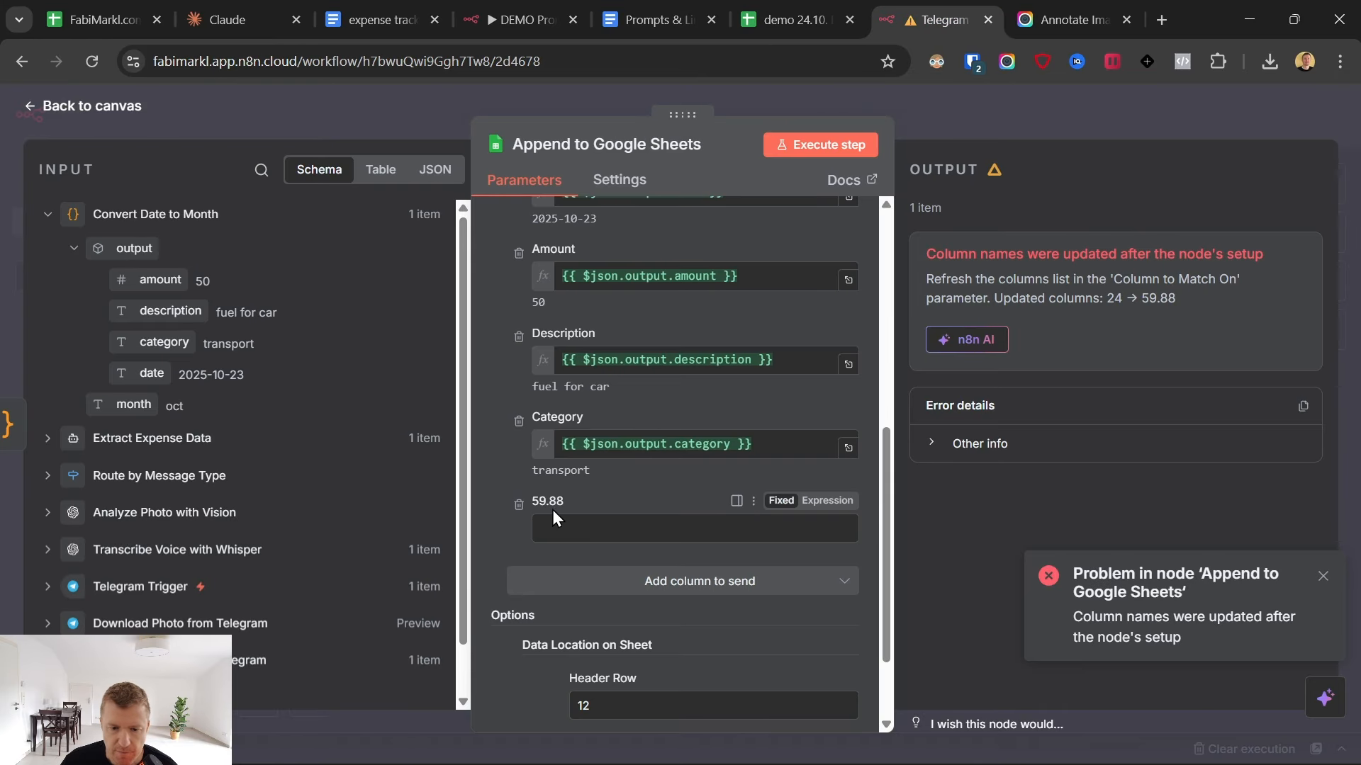
click(518, 504)
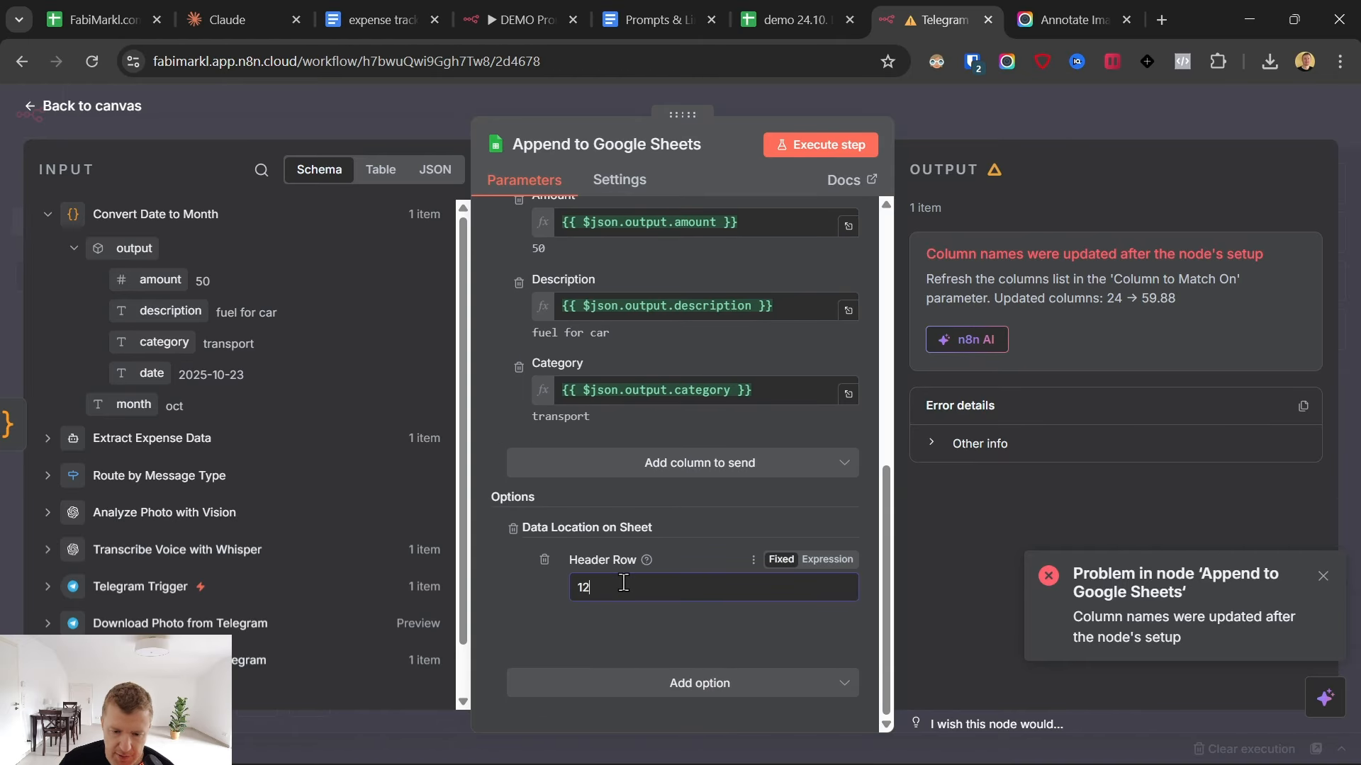
click(584, 645)
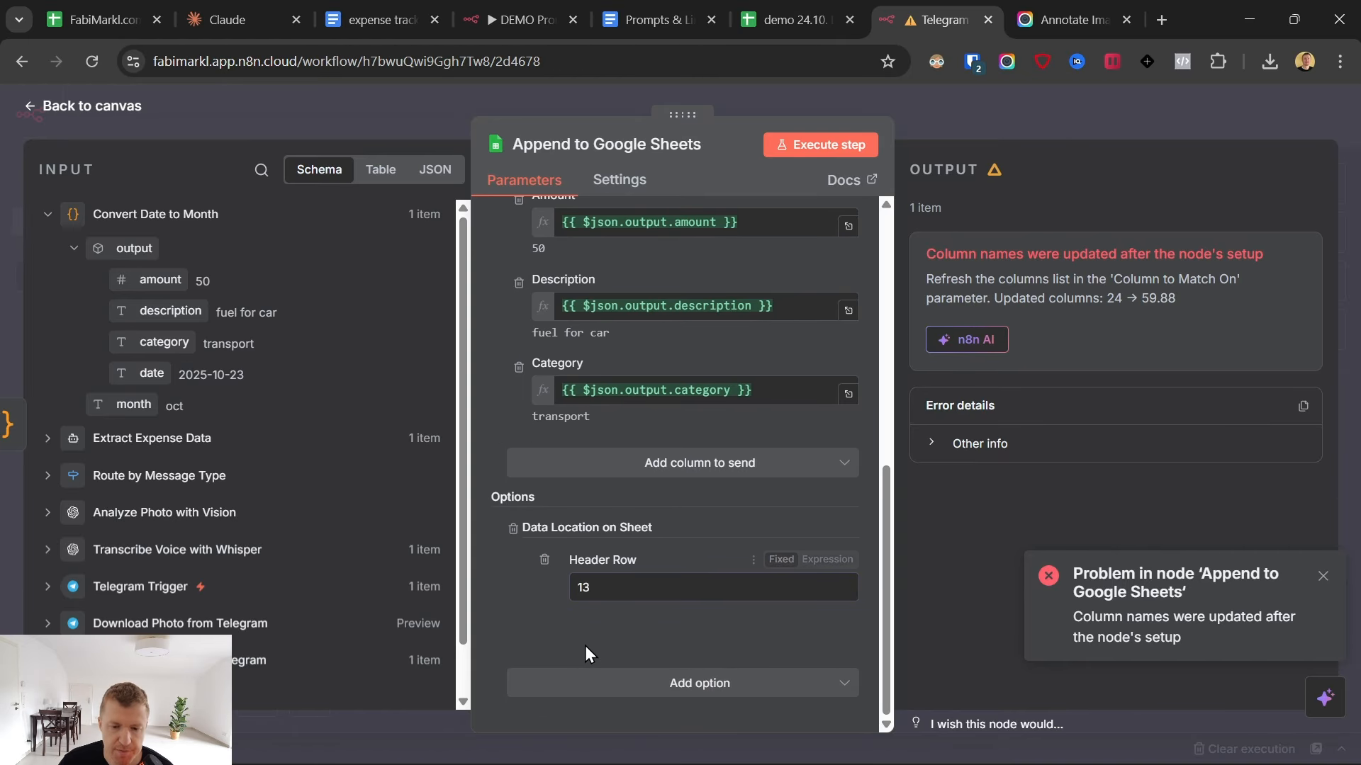
- Execute the Append to Google Sheets node and check the oct sheet for the appended expense row
click(815, 2)
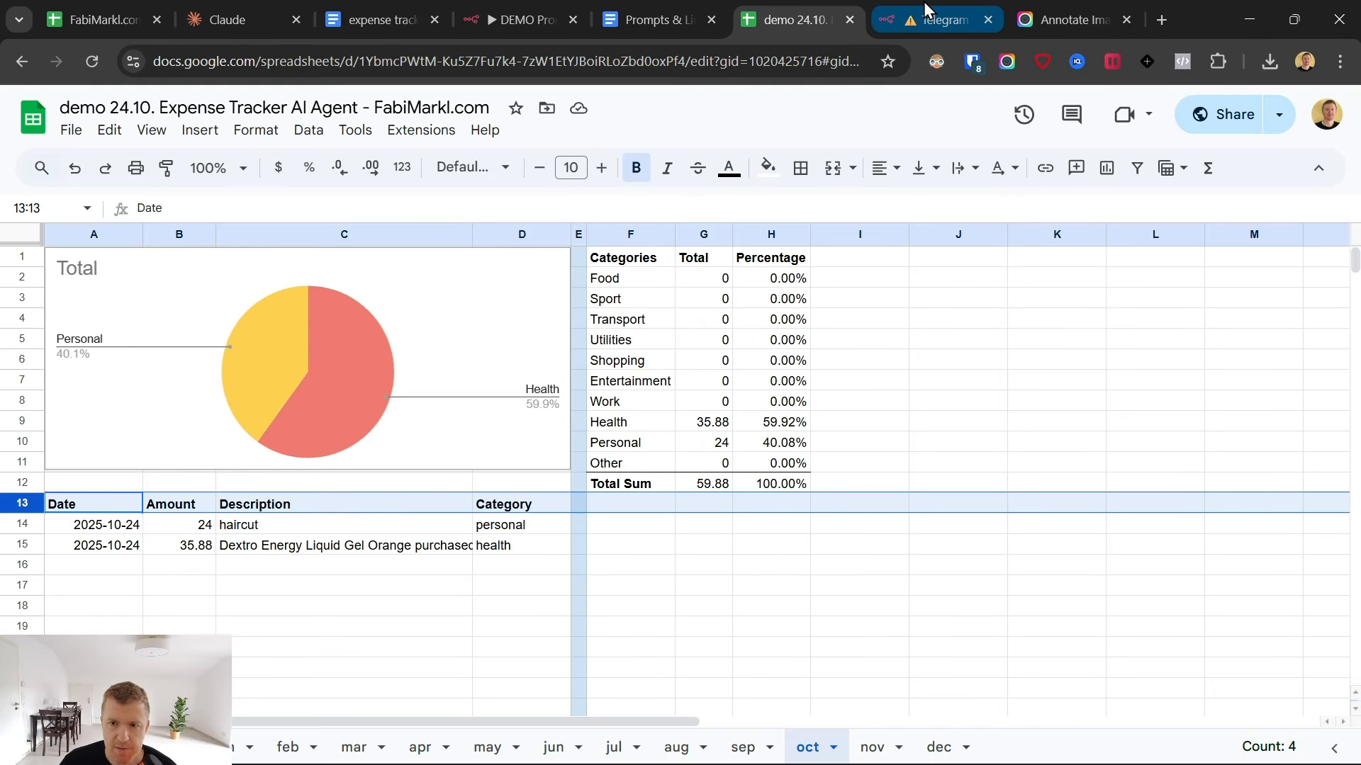
click(925, 10)
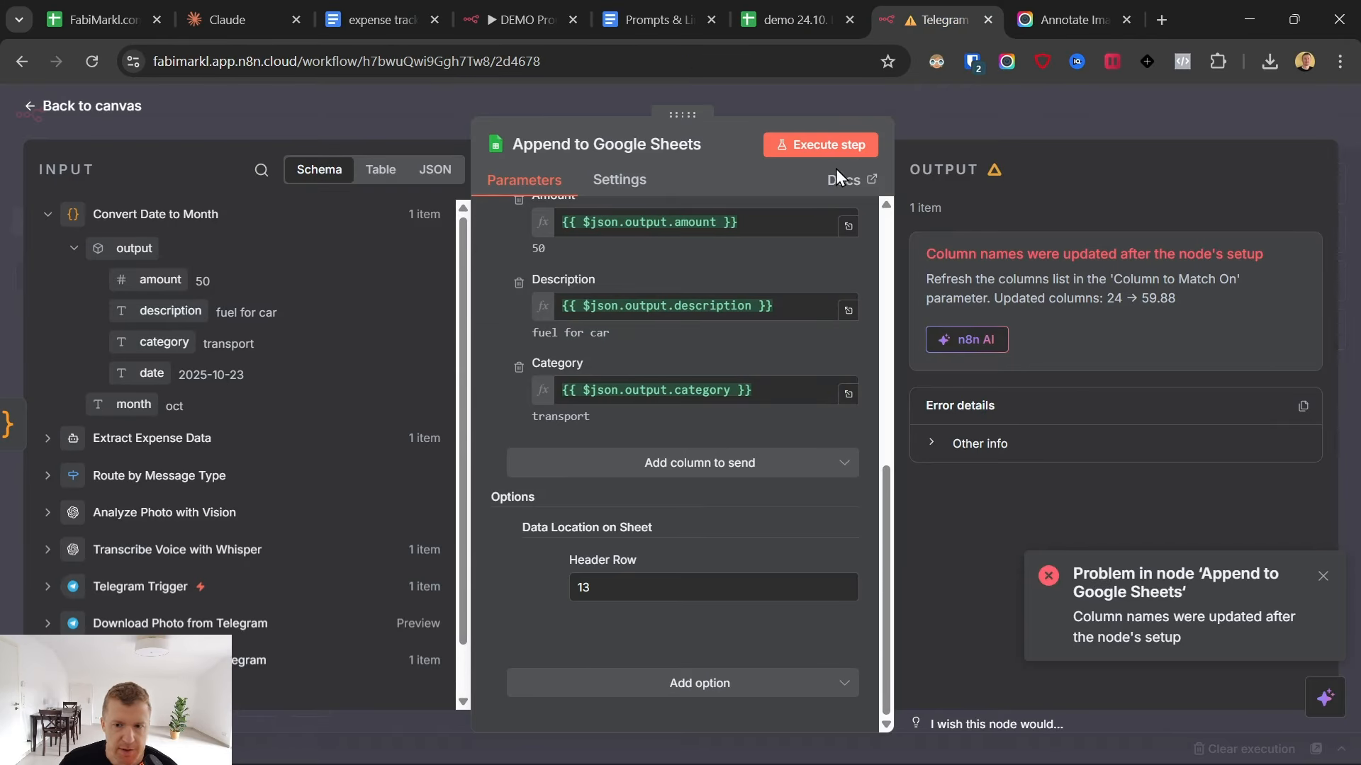
click(831, 150)
scroll(738, 385, up, 3)
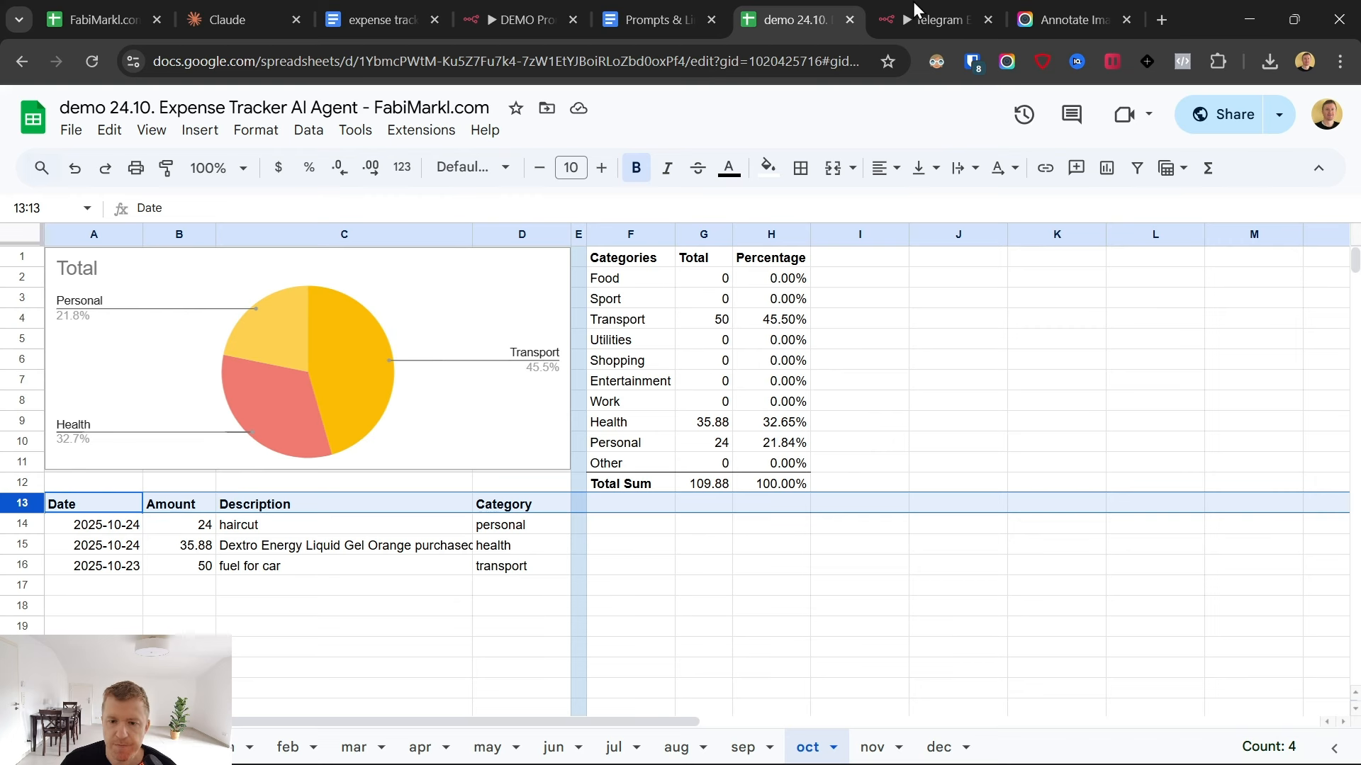
click(952, 10)
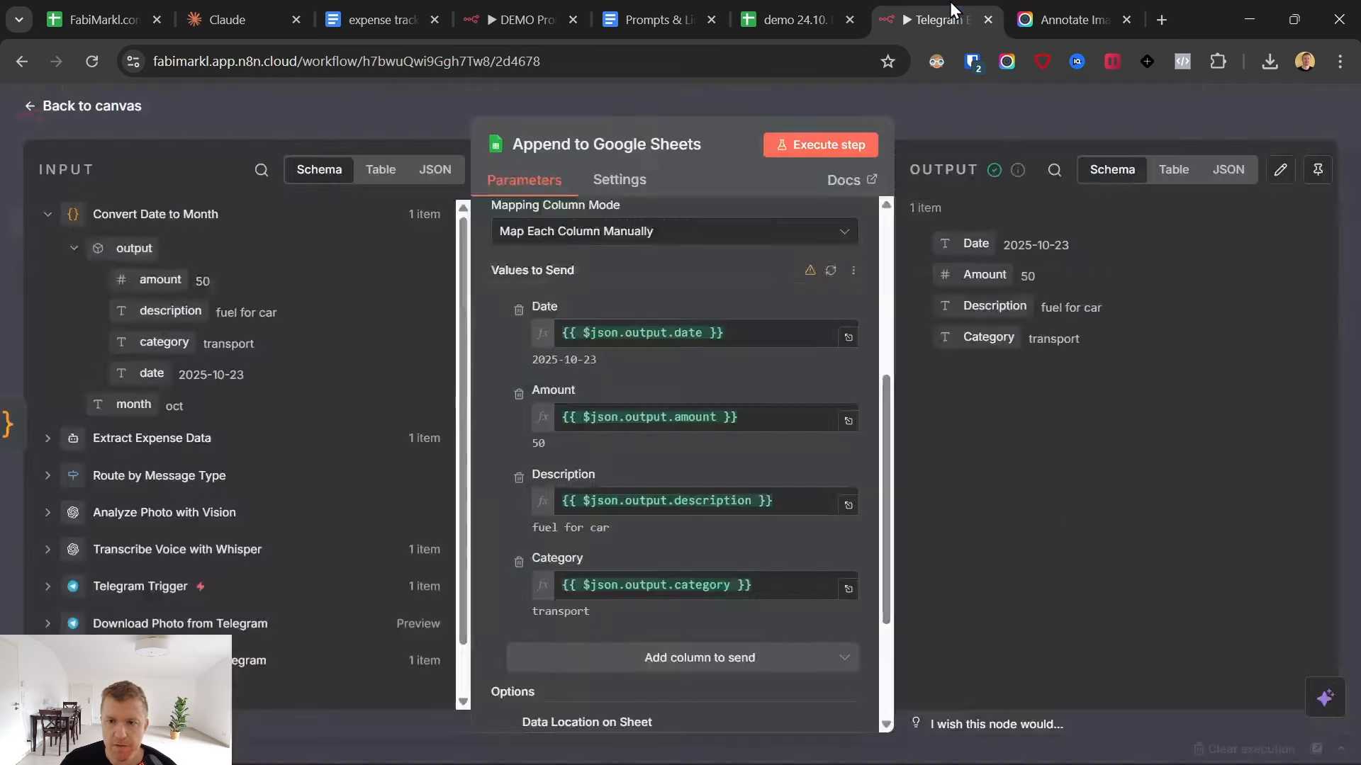
- Close the node, save and activate the workflow, and show its executions
key(Escape)
click(1072, 115)
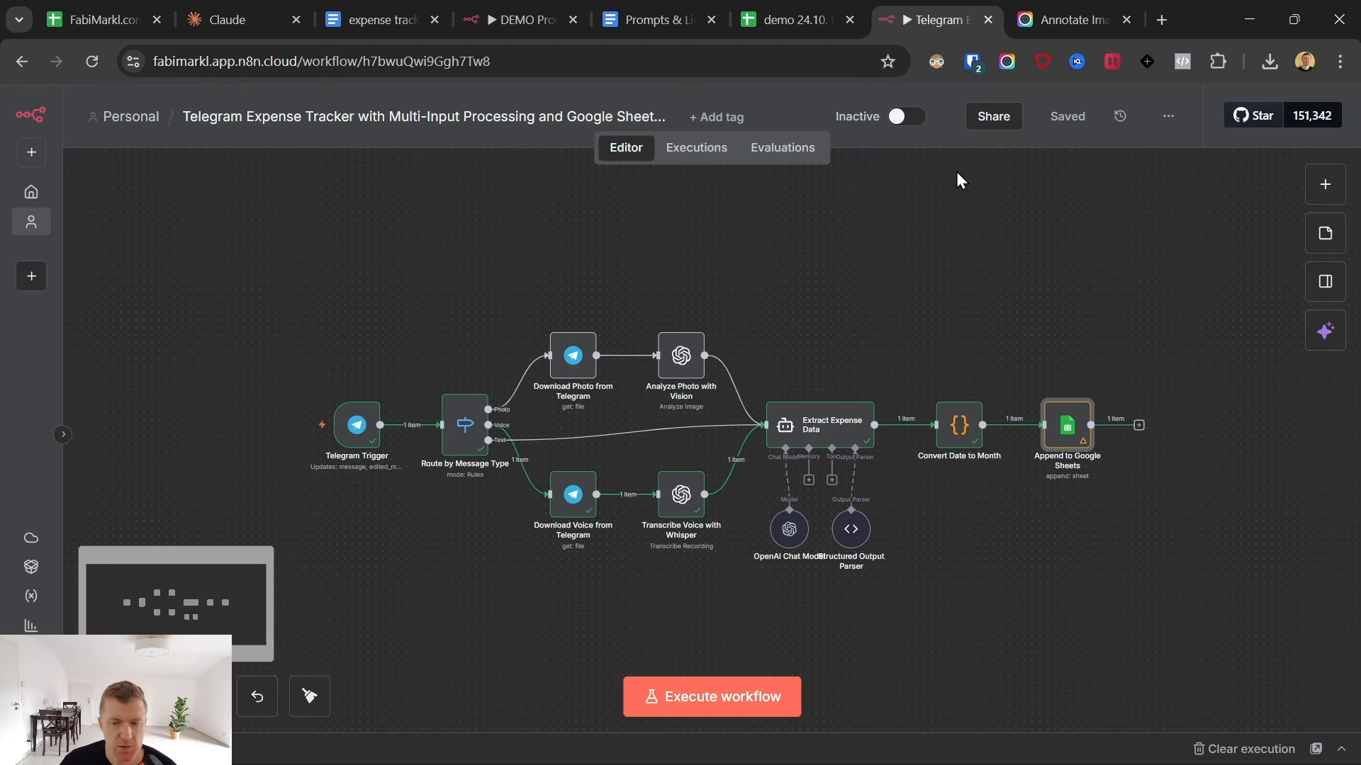
click(909, 116)
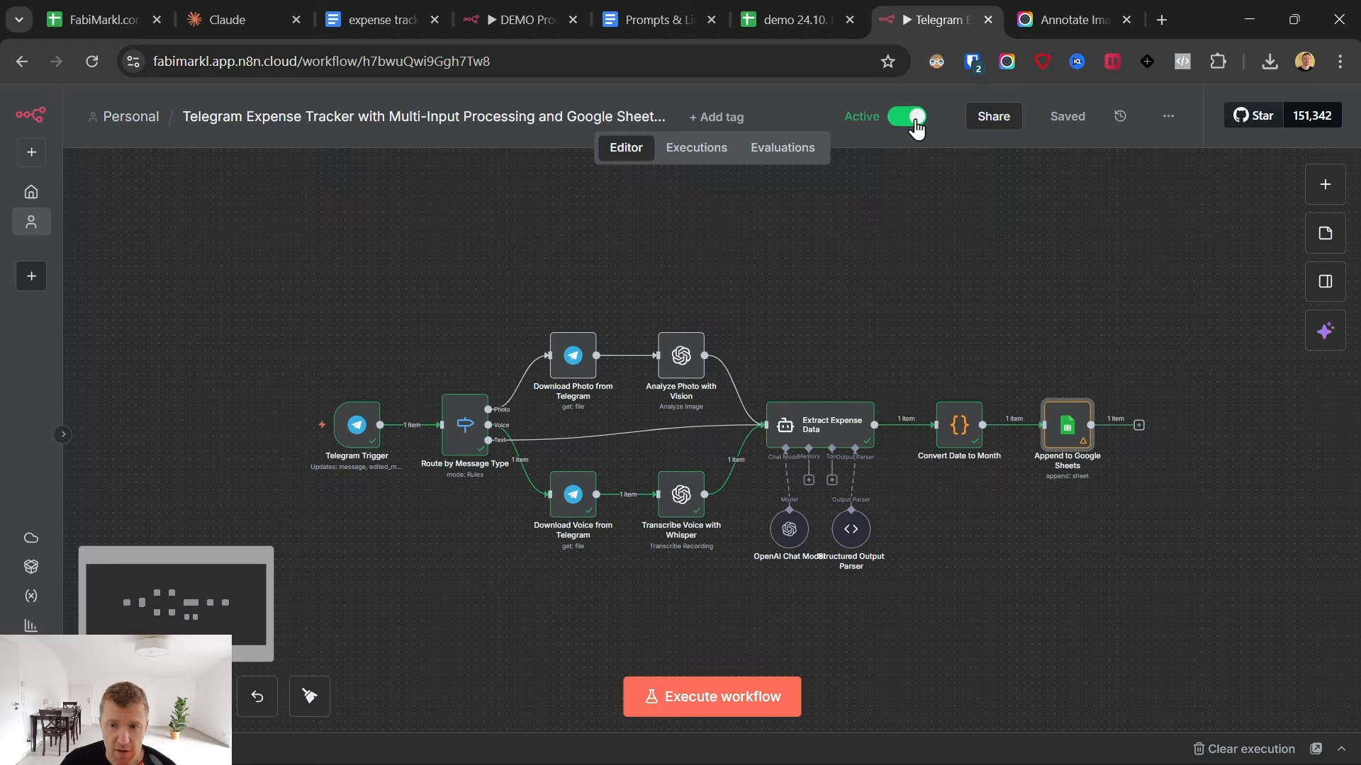
mouse_move(841, 746)
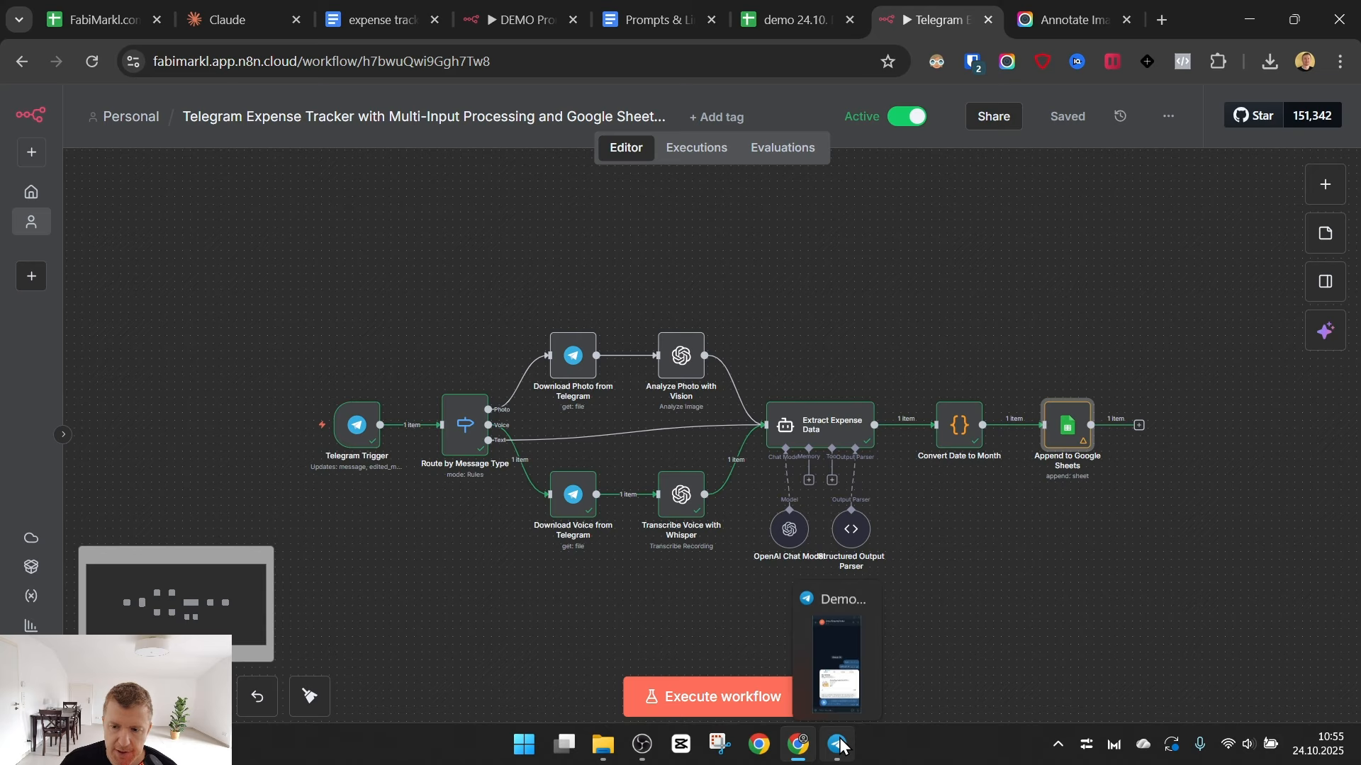
click(697, 155)
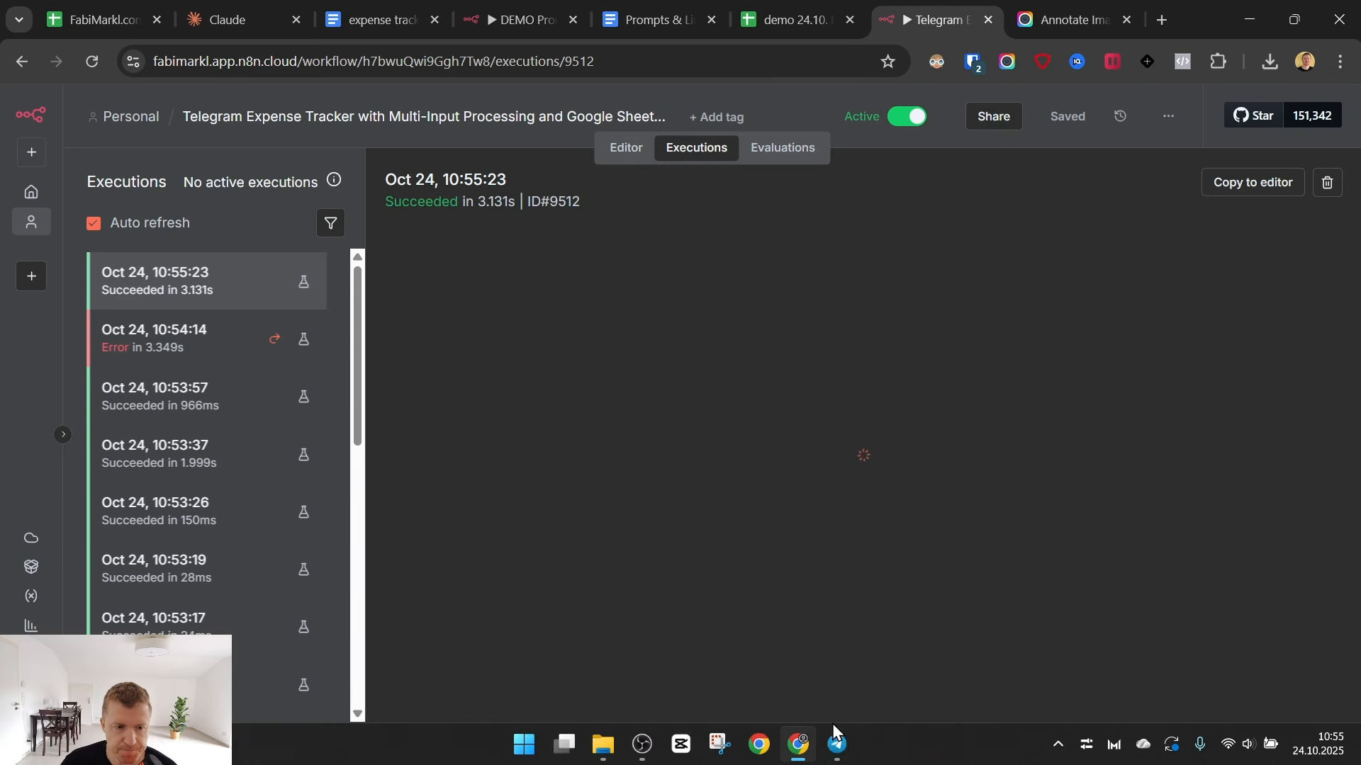
- Send "bought groceries for 37 dollars two days ago" to the DemoAIExpenseTracker bot in Telegram and check the oct sheet for the new expense
click(836, 748)
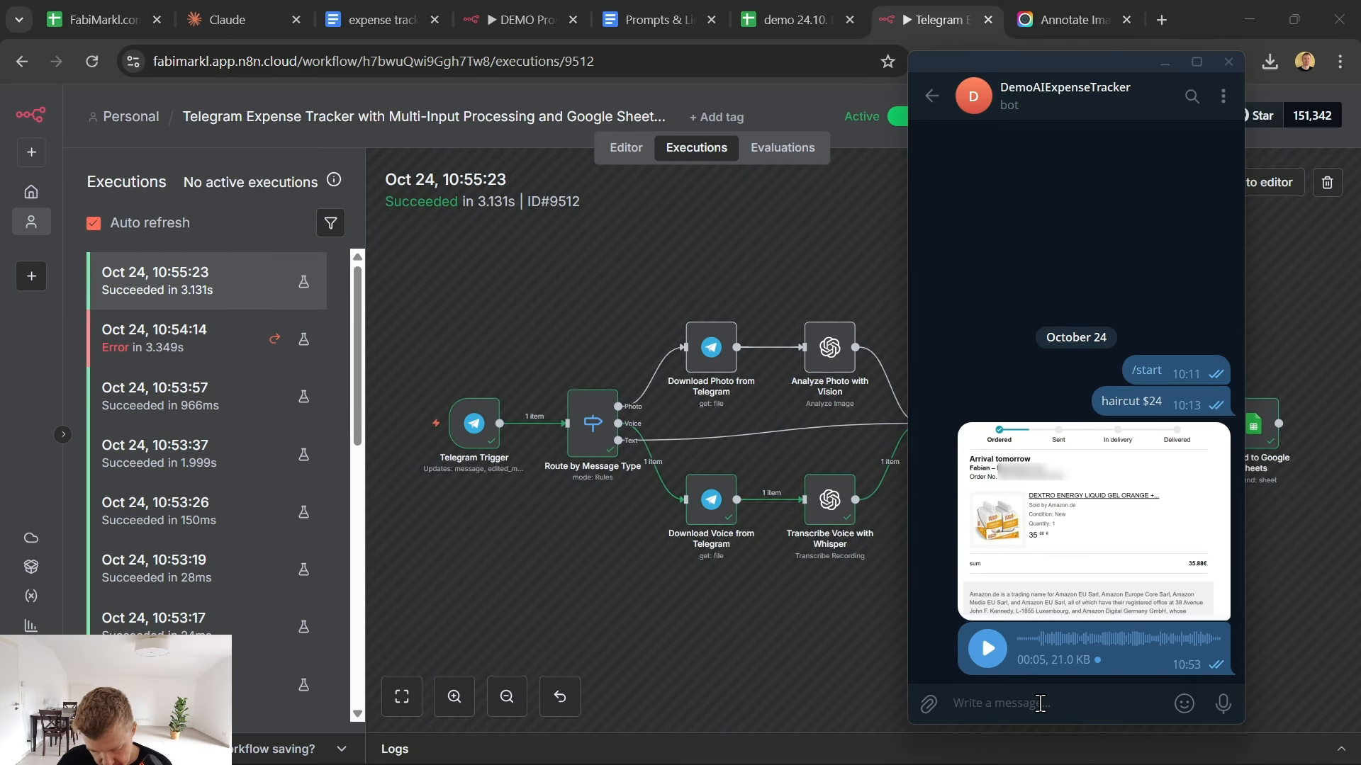
text(bou)
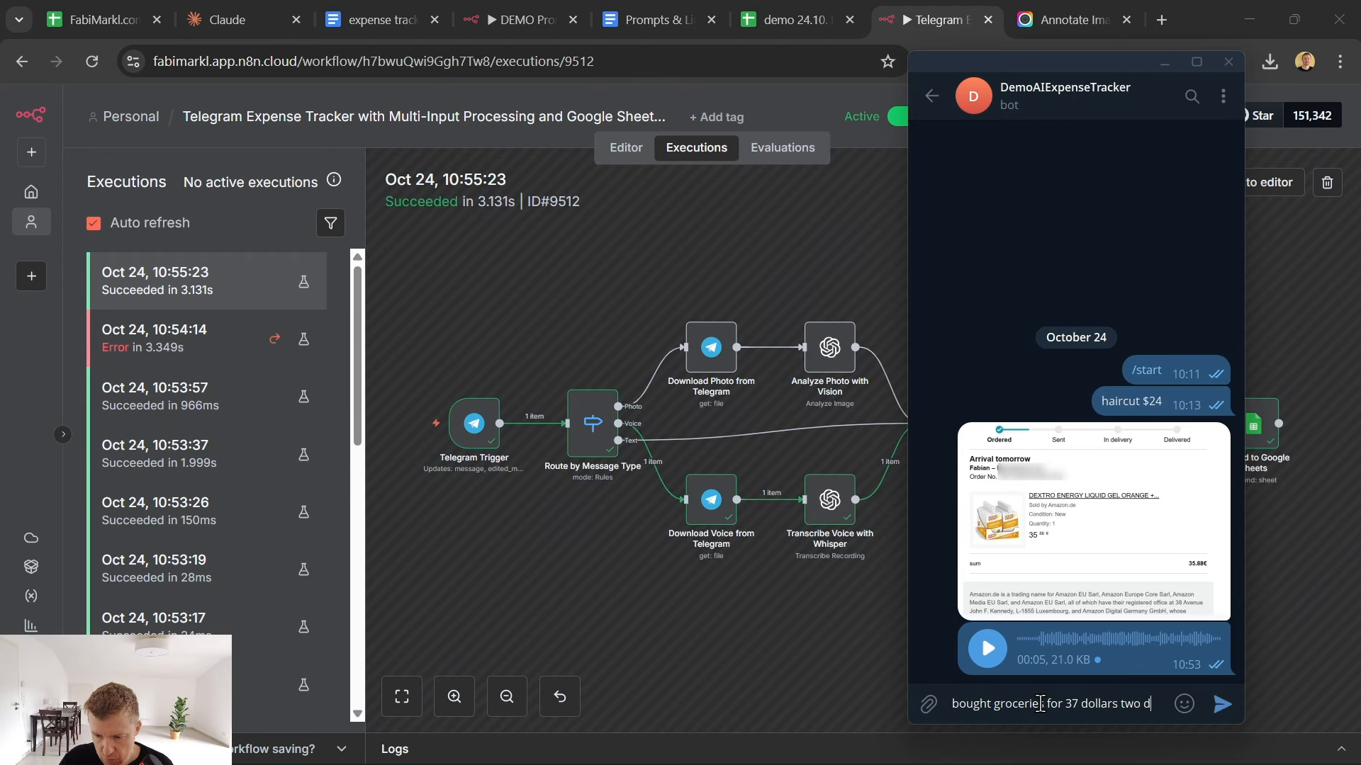
text(ays ago)
key(Return)
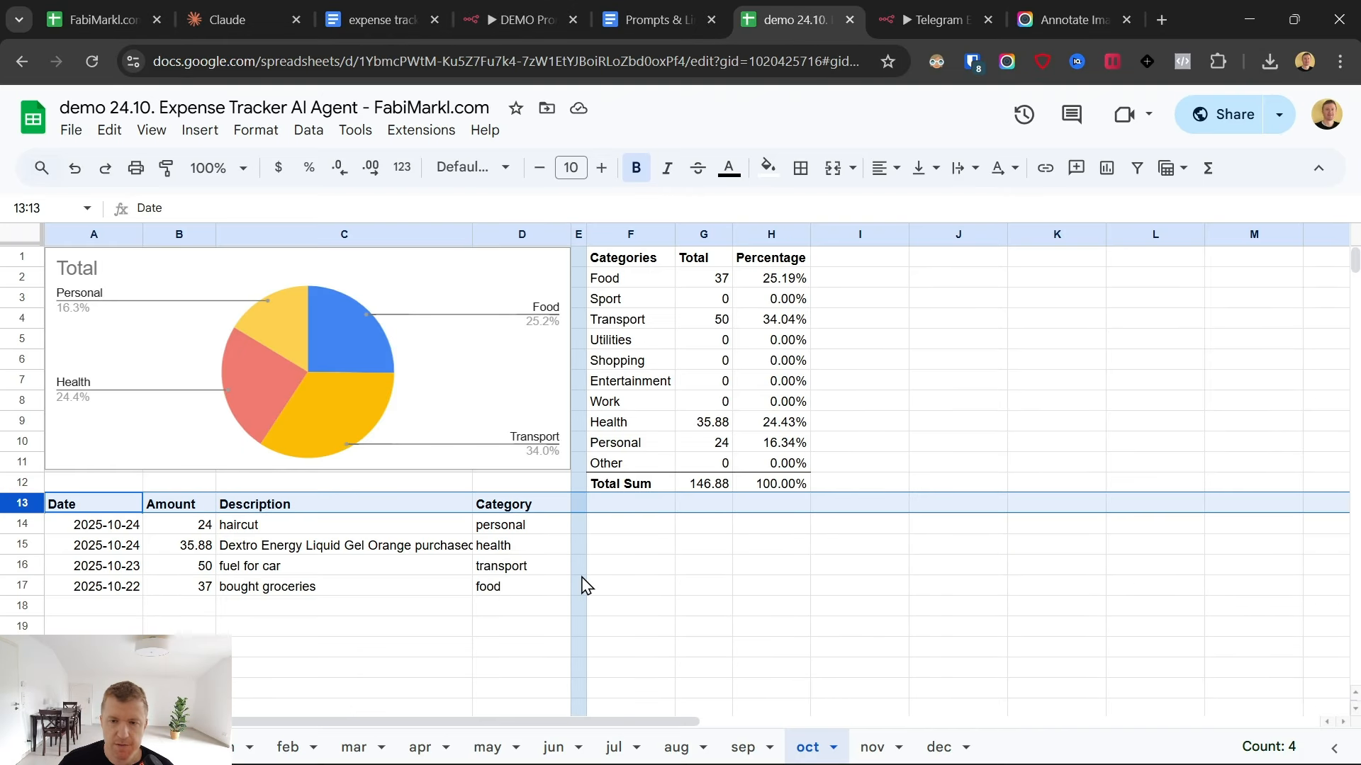
click(918, 2)
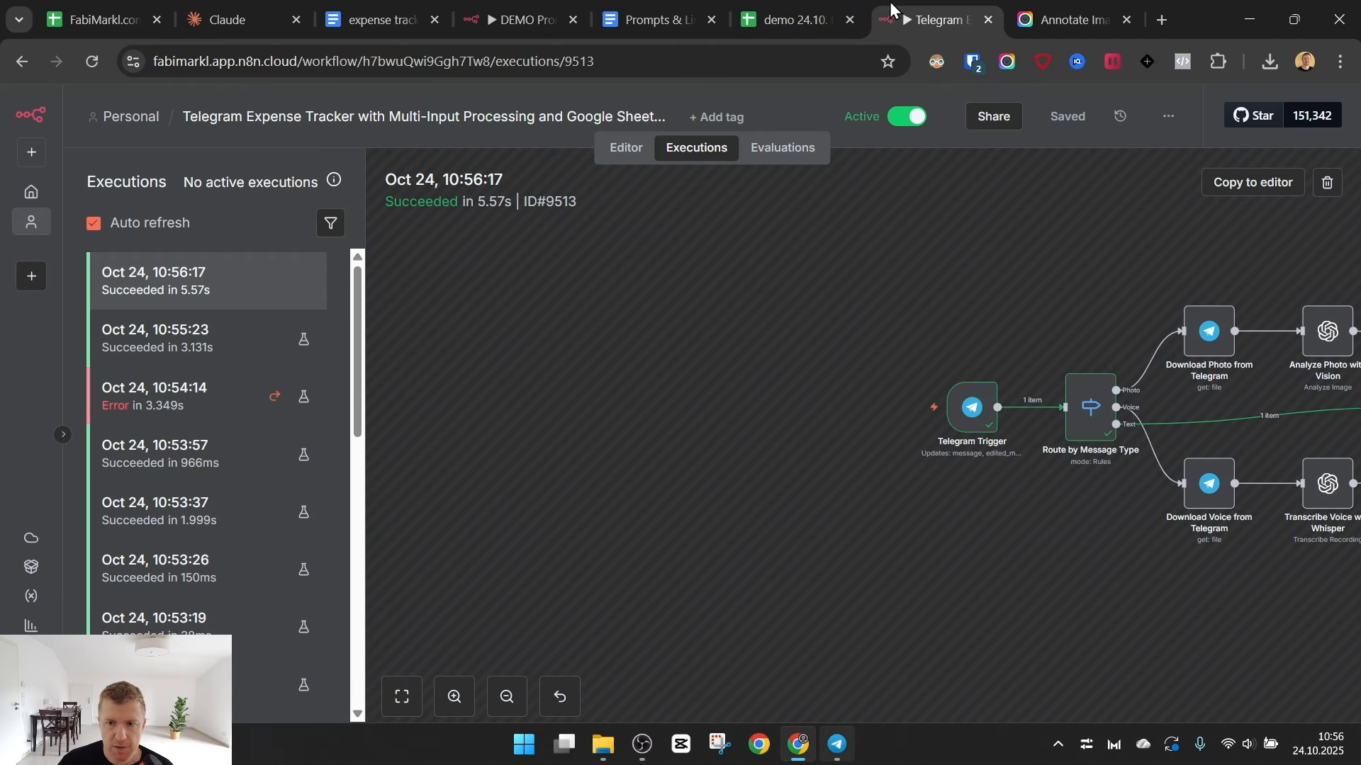
- Send the invoice screenshot from the Downloads folder to the Telegram bot as a compressed image and check the oct sheet for its row
click(841, 750)
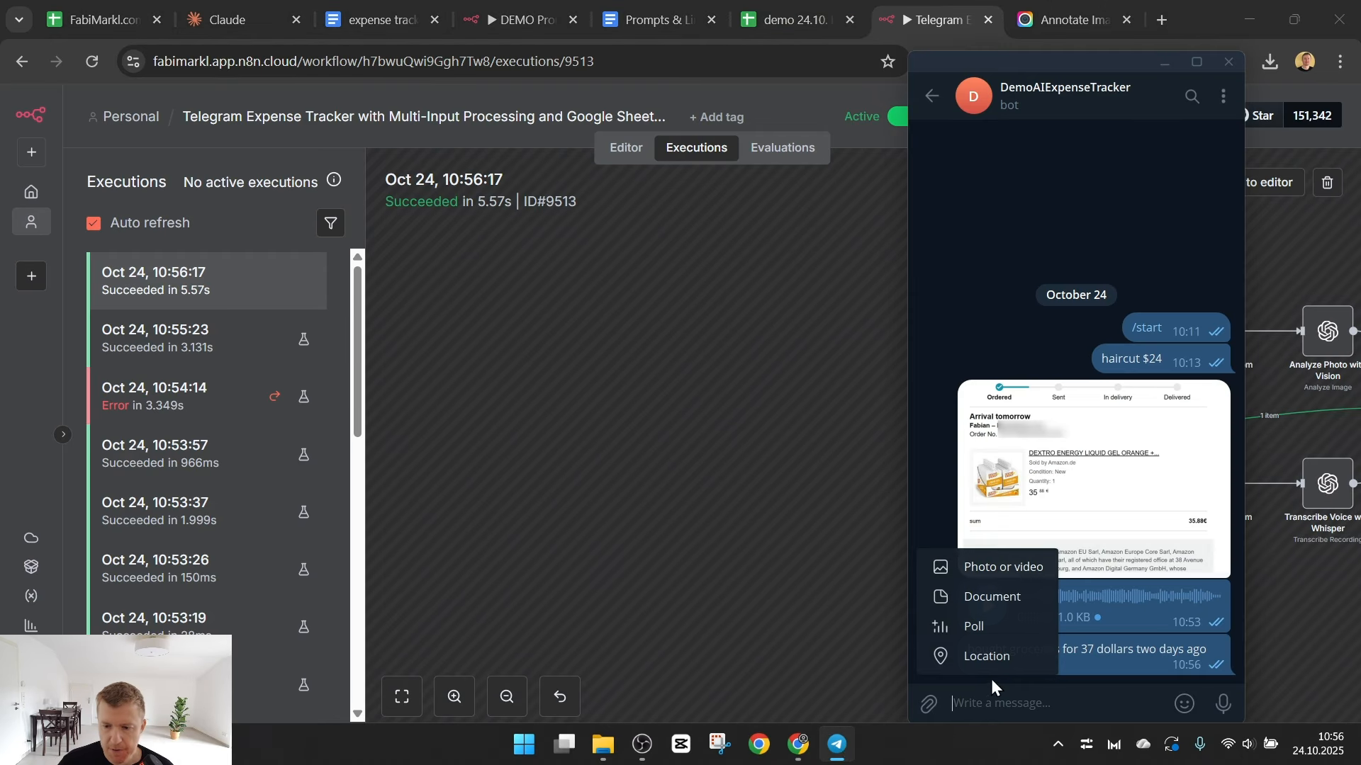
click(929, 705)
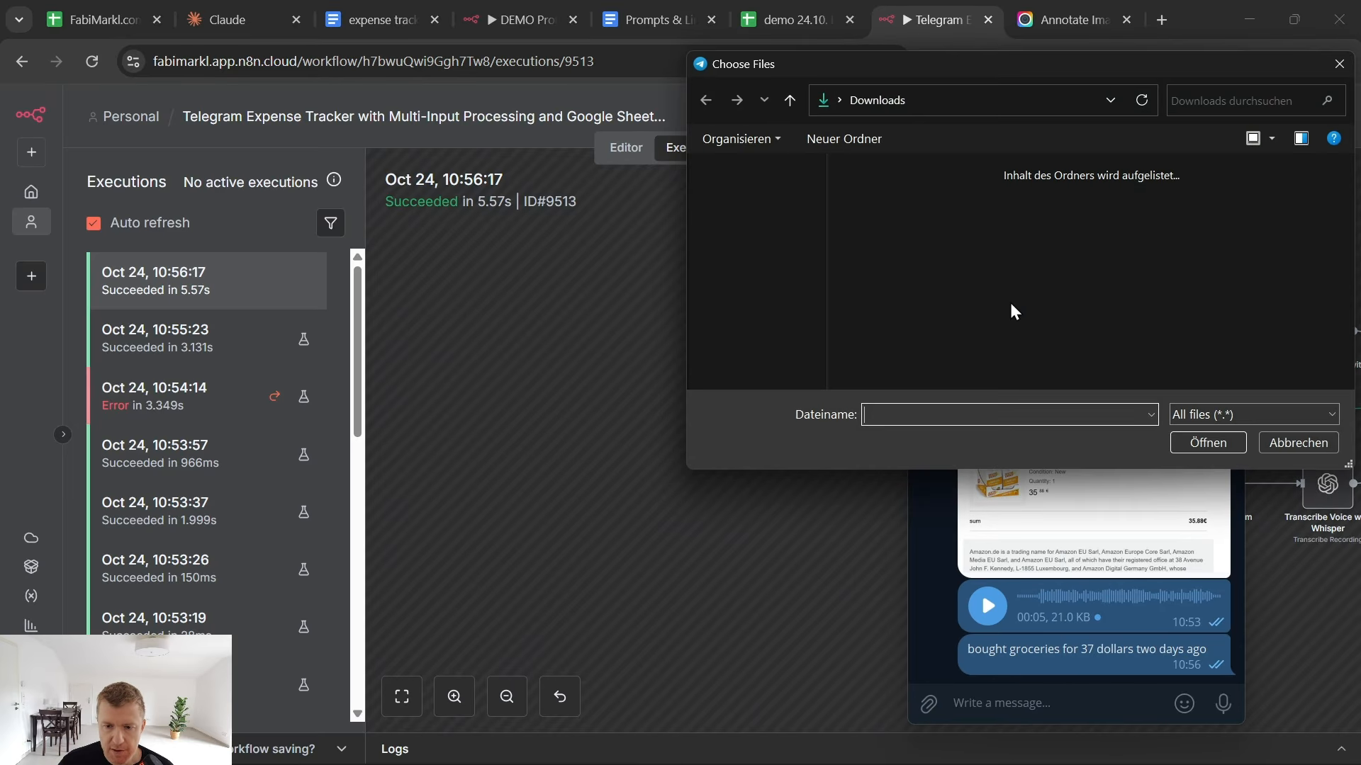
scroll(902, 262, down, 5)
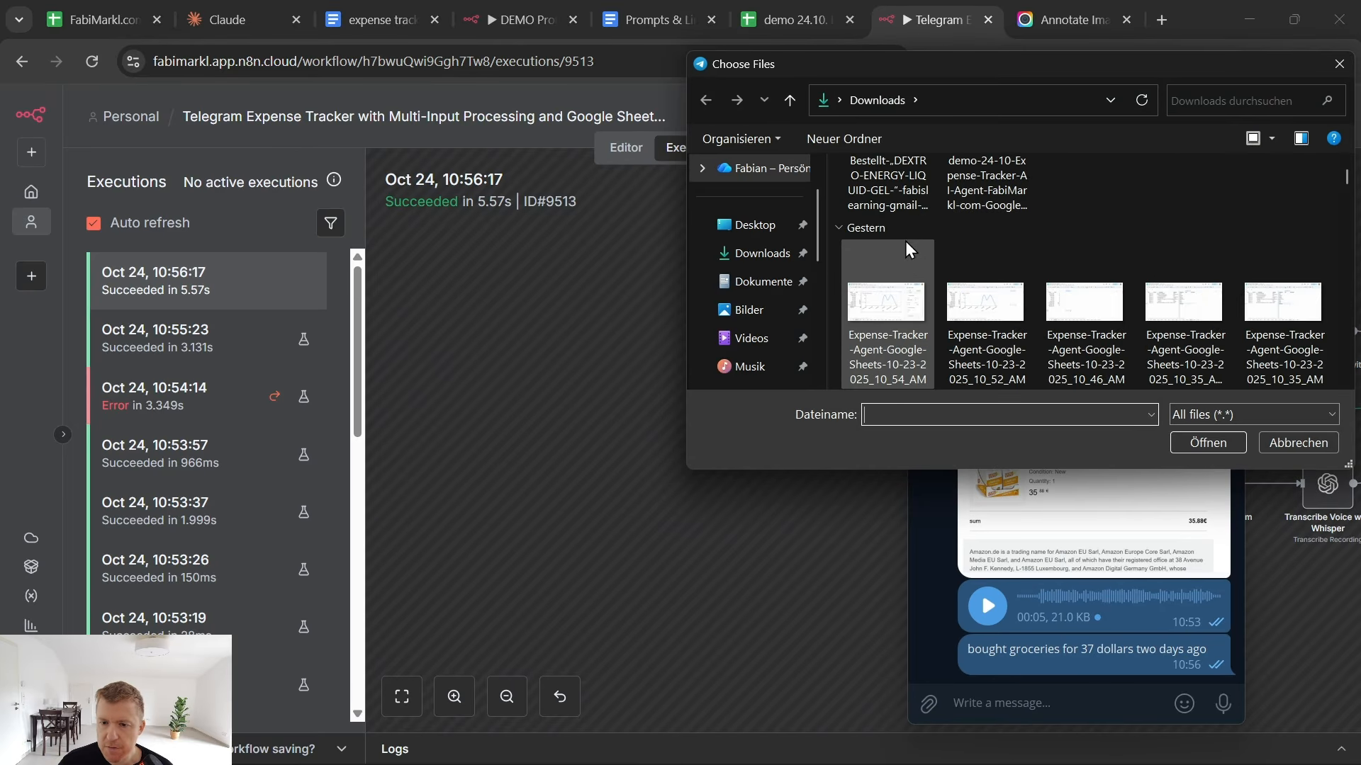
double_click(988, 280)
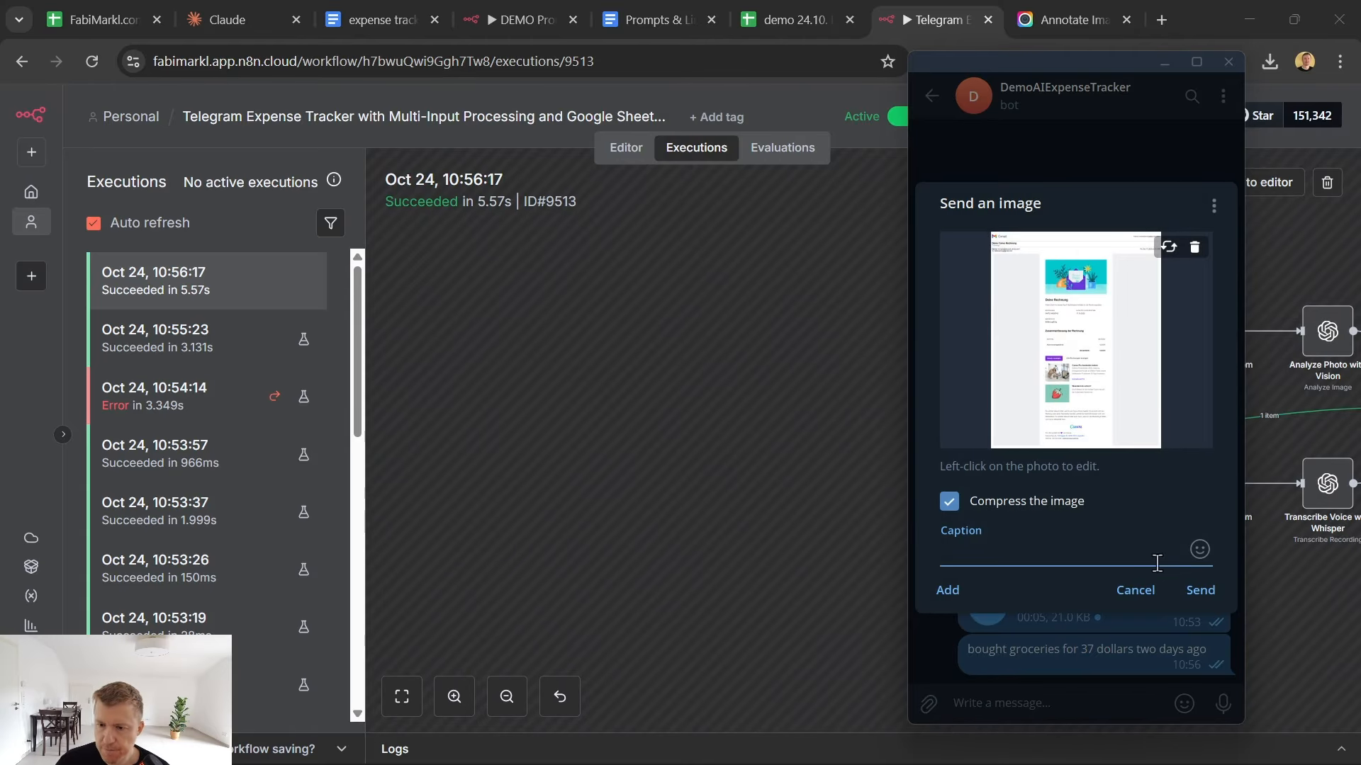
click(1209, 592)
click(720, 521)
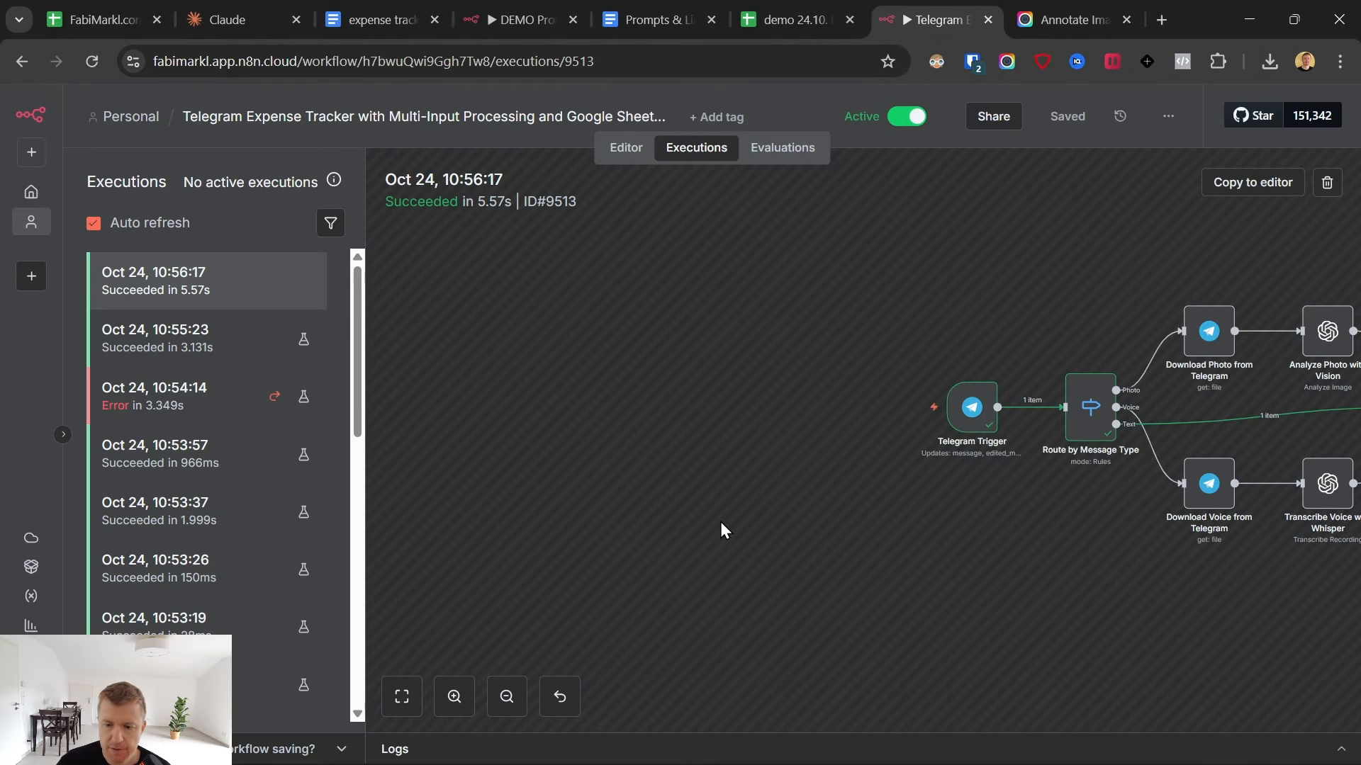
key(ctrl+shift+Tab)
drag(104, 611, 272, 614)
click(517, 608)
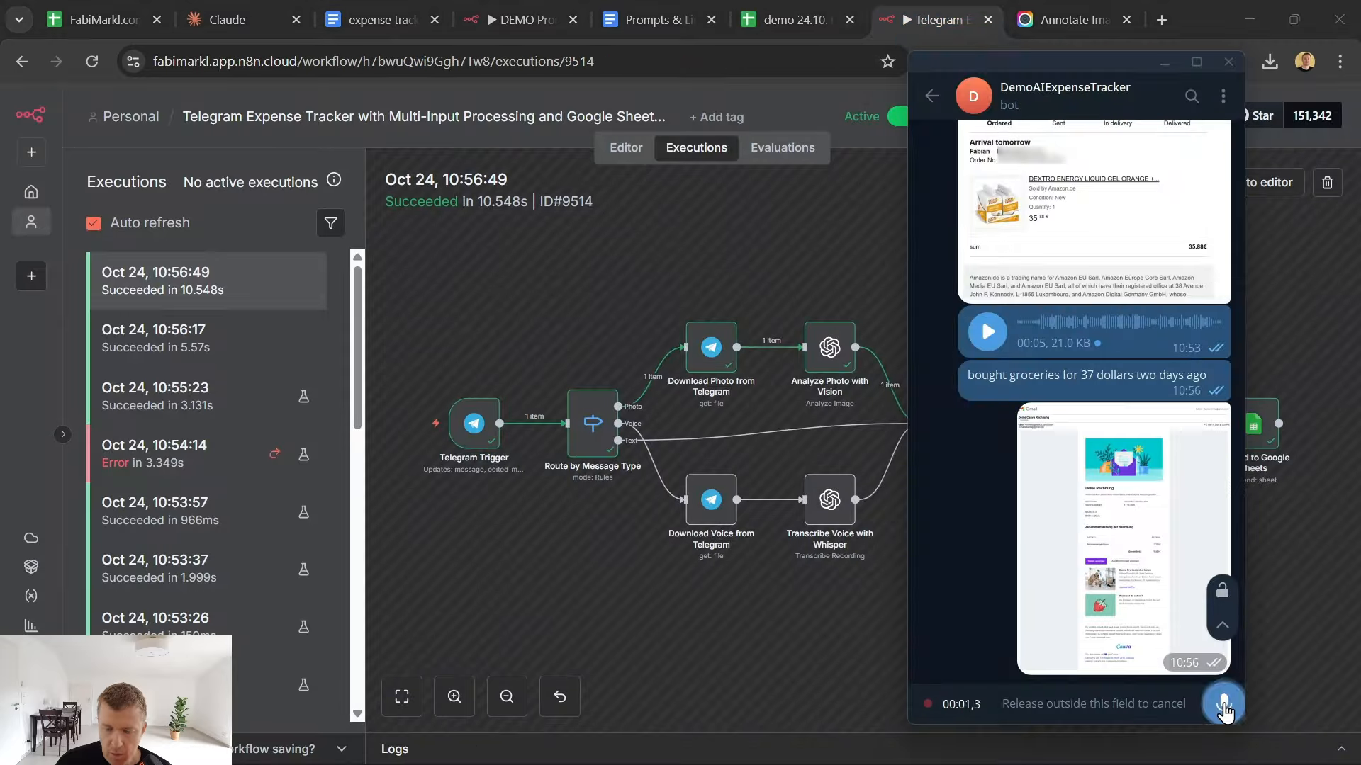
- Record and send a voice message about 8 seconds long to the DemoAIExpenseTracker bot in Telegram
drag(1222, 705, 1224, 711)
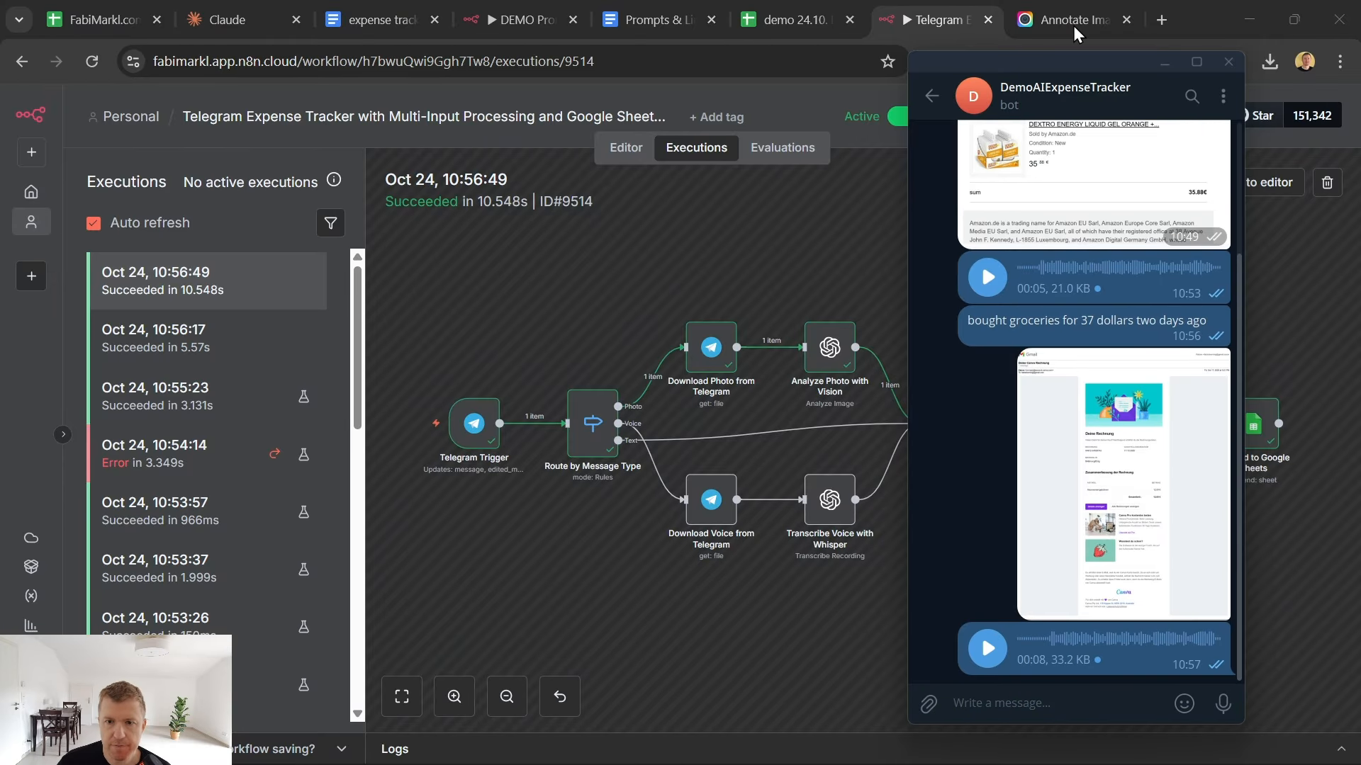
- Check the voice message's workflow execution in n8n and the date, amount, description and category of its row in the oct sheet
click(787, 4)
click(219, 304)
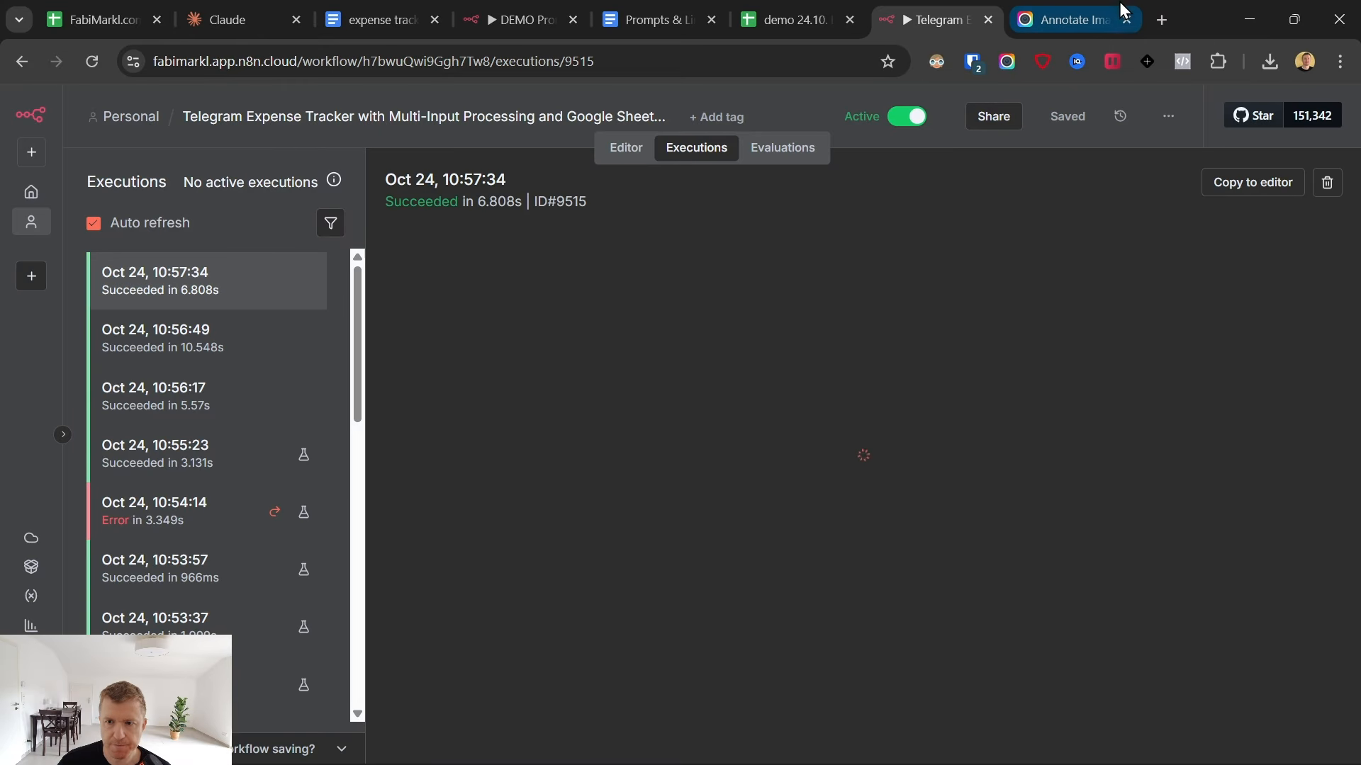
click(859, 9)
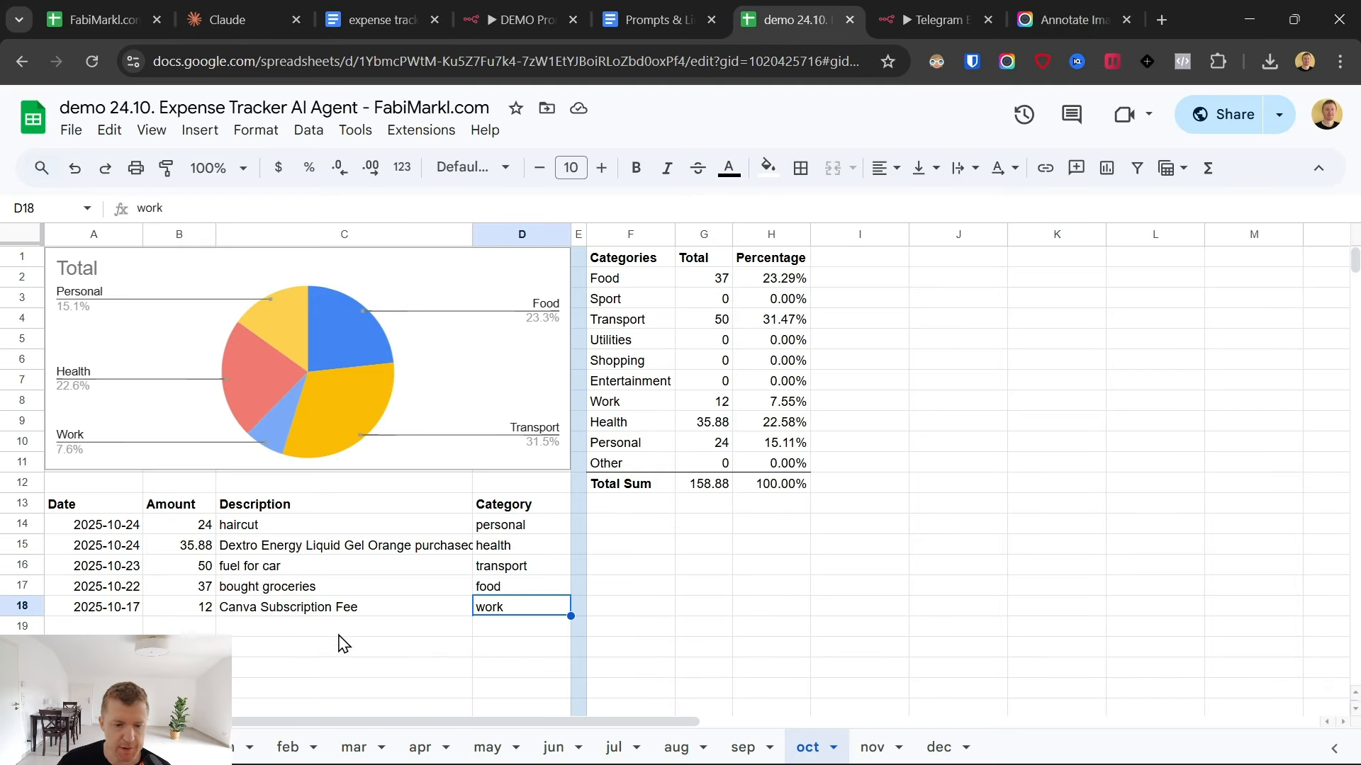
click(86, 630)
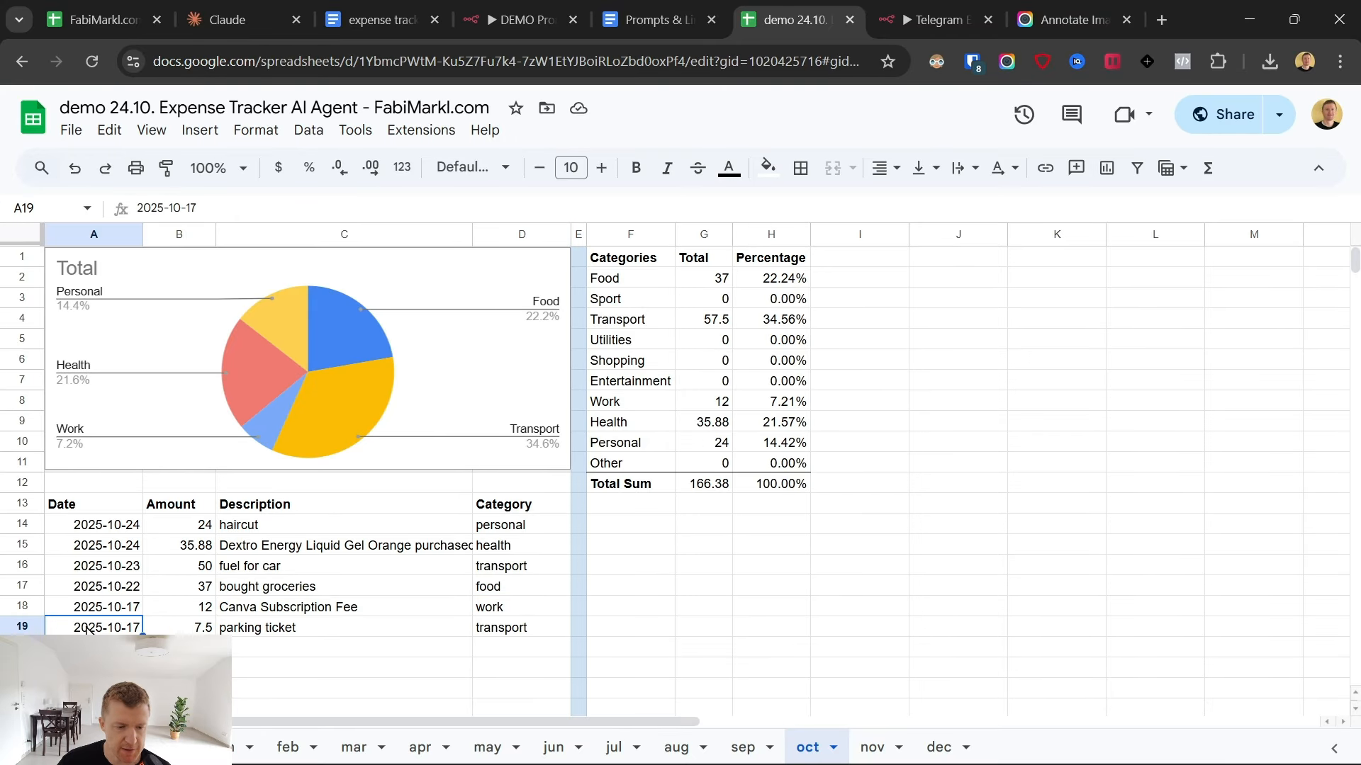
click(202, 628)
click(284, 630)
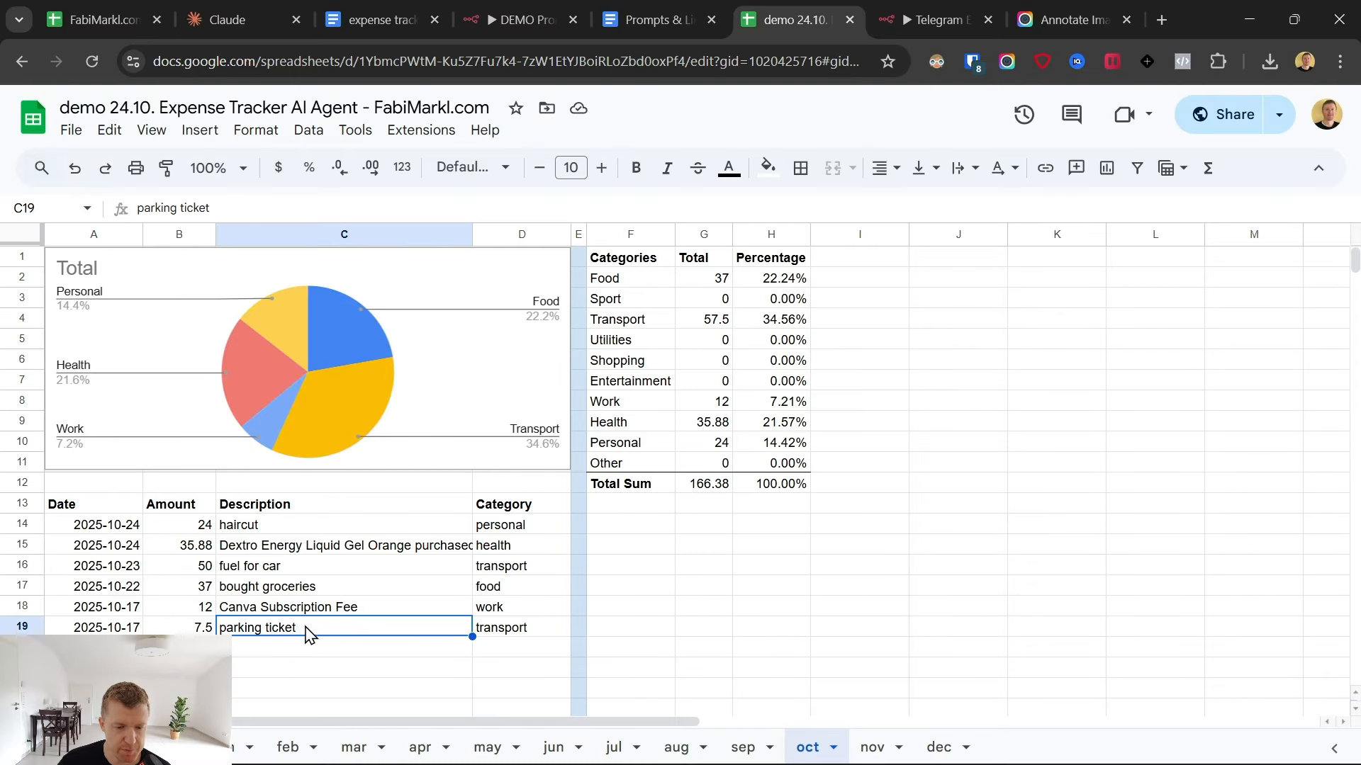
click(496, 629)
click(921, 19)
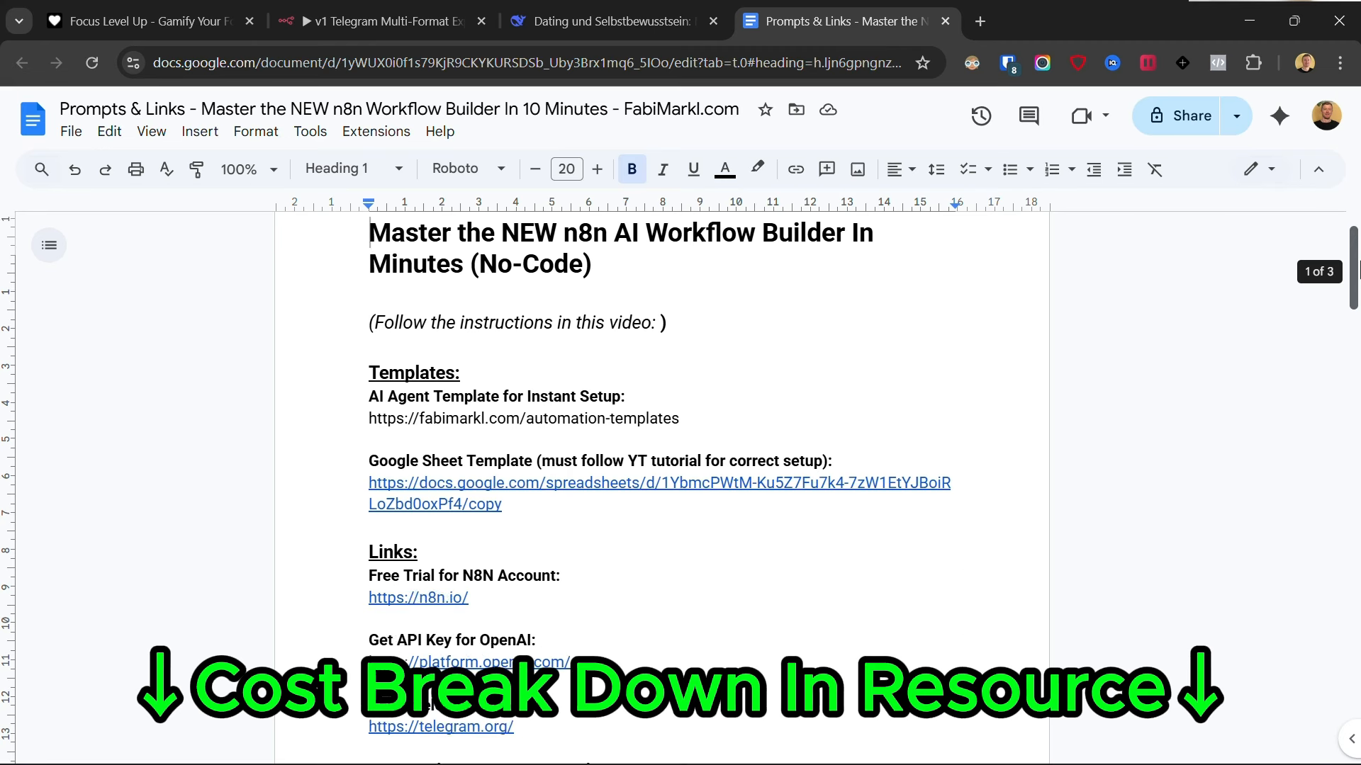
- Open the Cost Break Down Expense Tracker link from the Prompts & Links document
scroll(935, 439, down, 3)
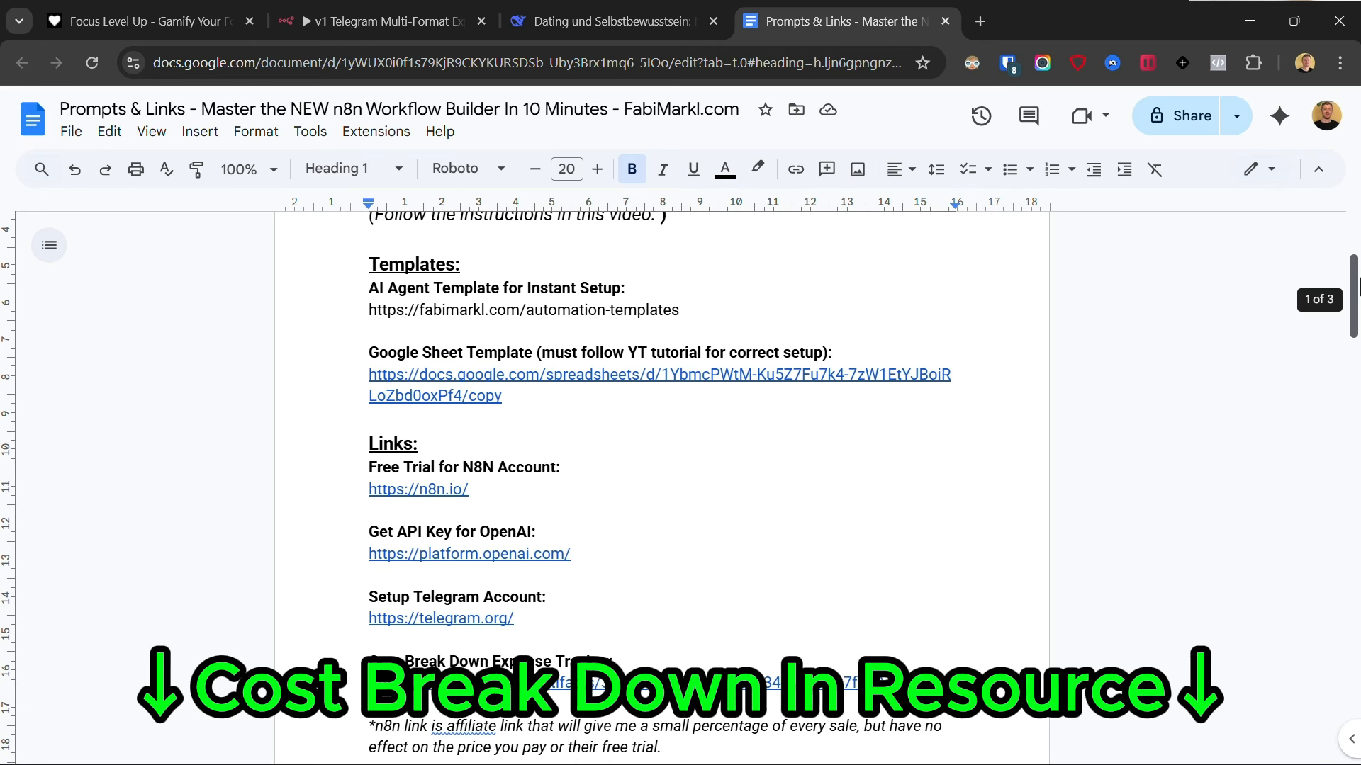
click(582, 625)
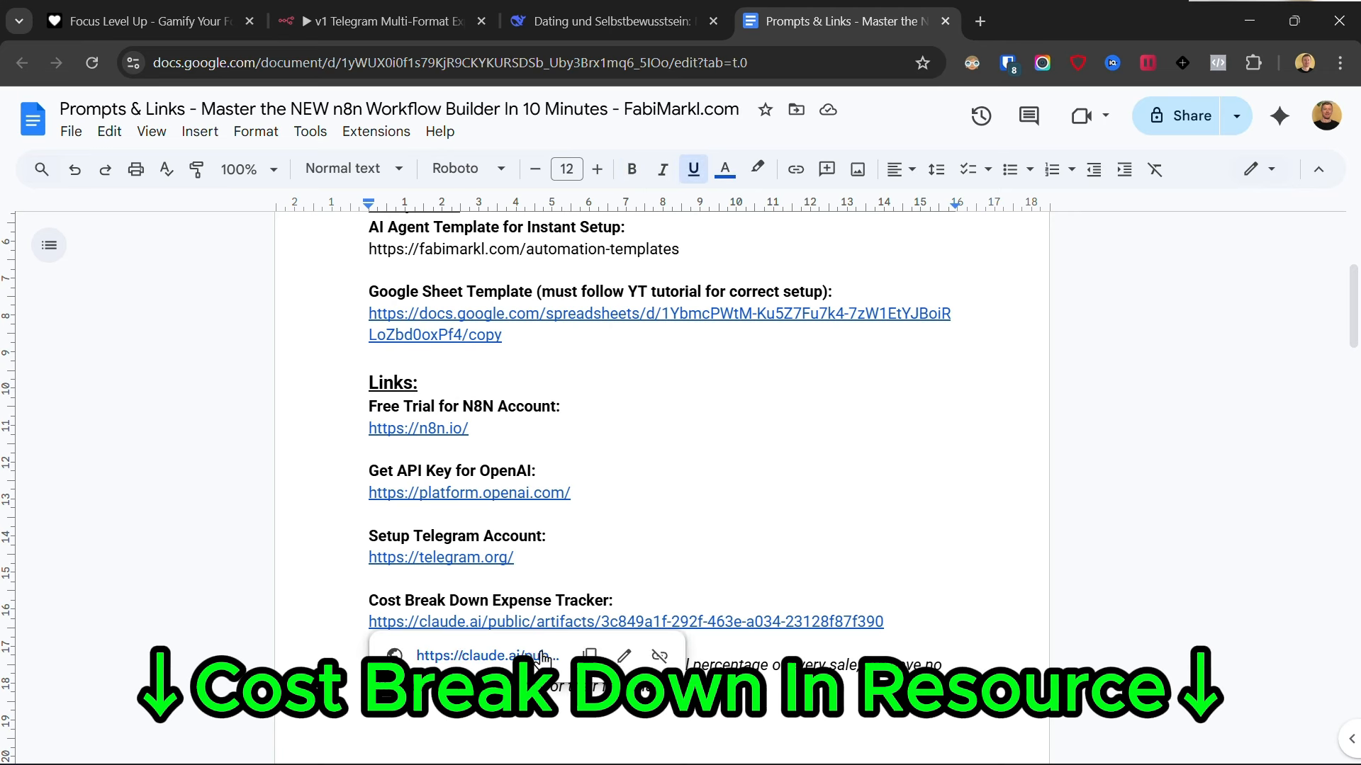
click(545, 650)
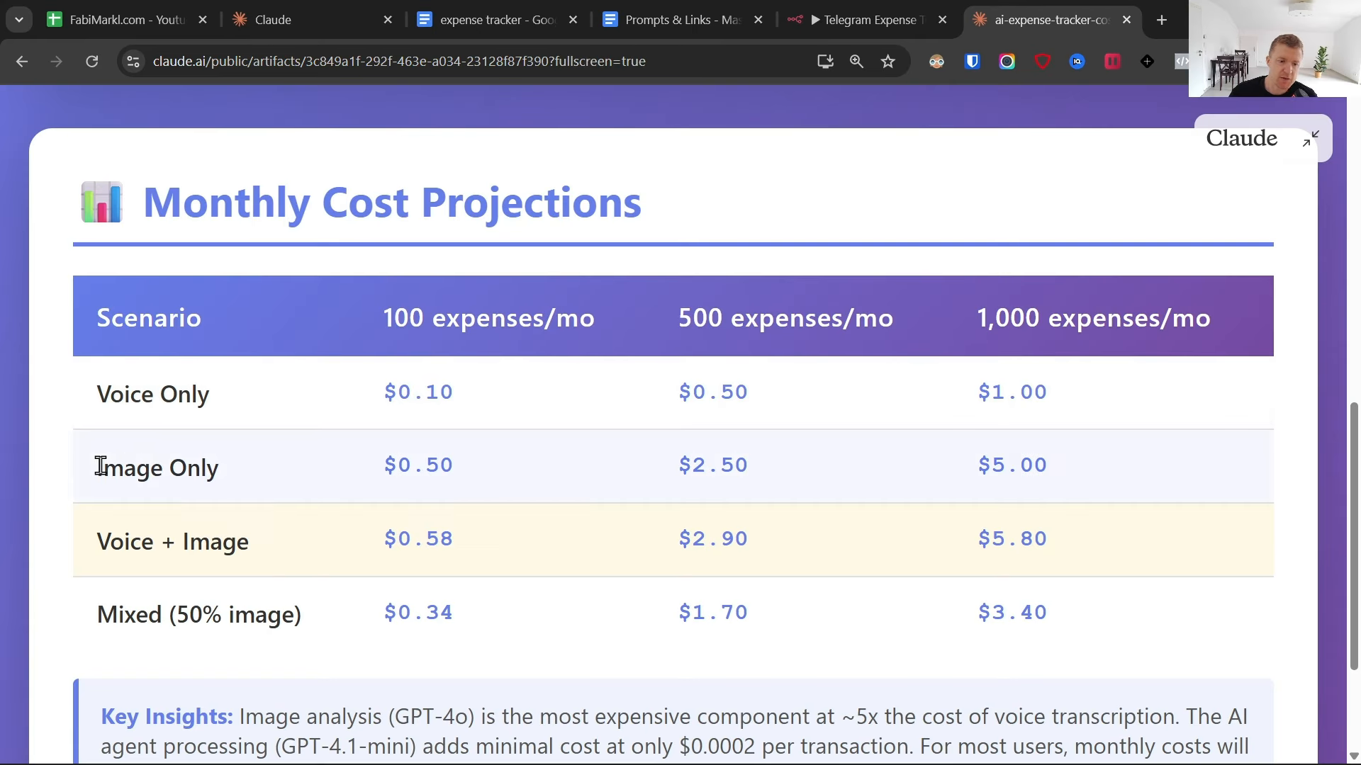
- Examine the monthly cost projections of the Mixed (50% image) scenario for 100 and 500 expenses per month
drag(97, 613, 475, 631)
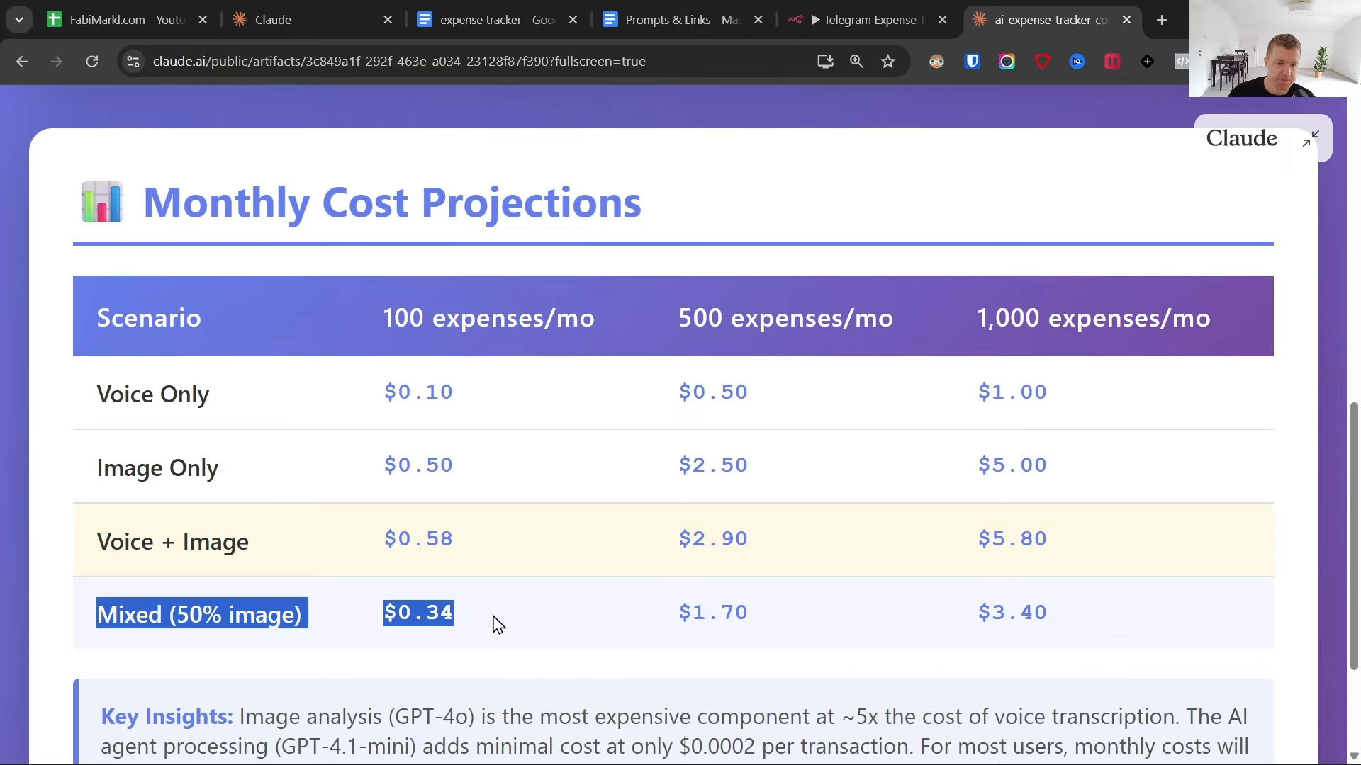
click(496, 622)
drag(384, 614, 487, 614)
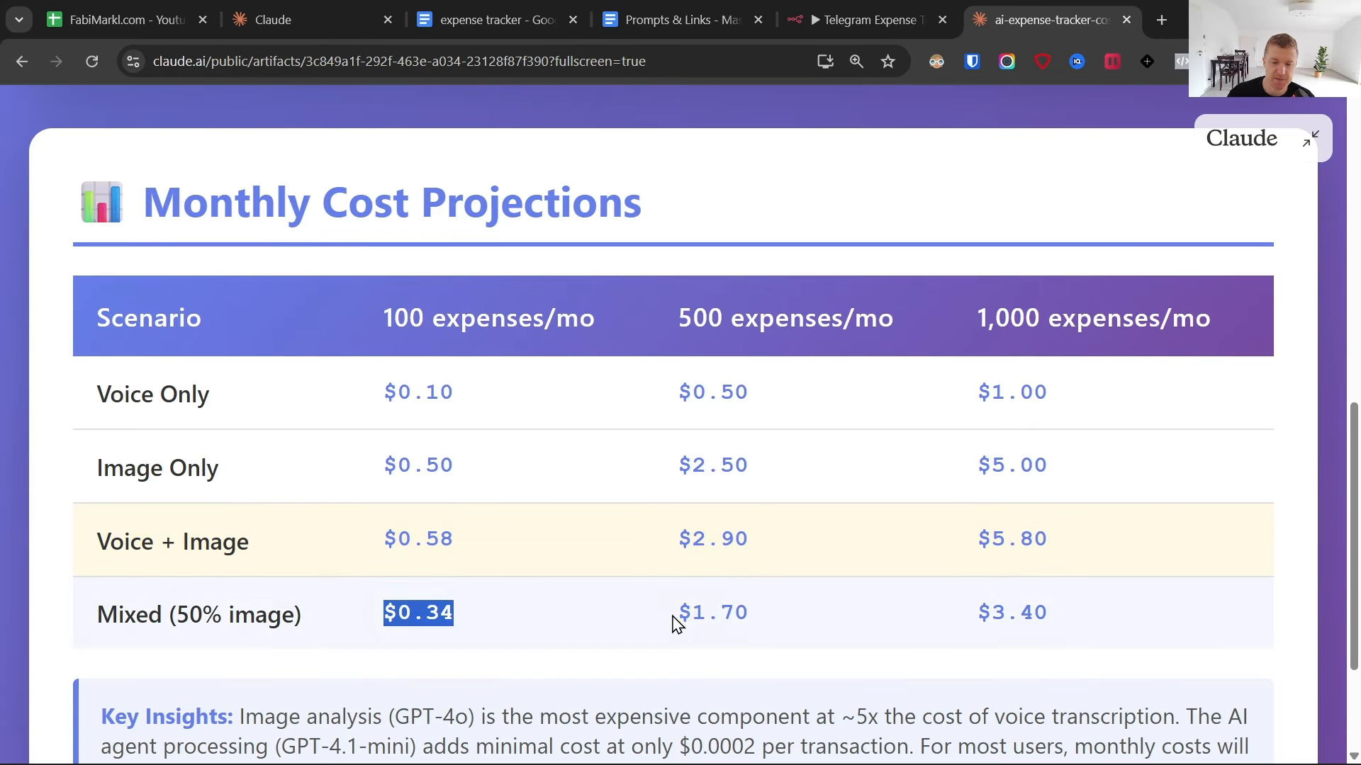
drag(673, 616, 746, 611)
right_click(745, 612)
click(652, 616)
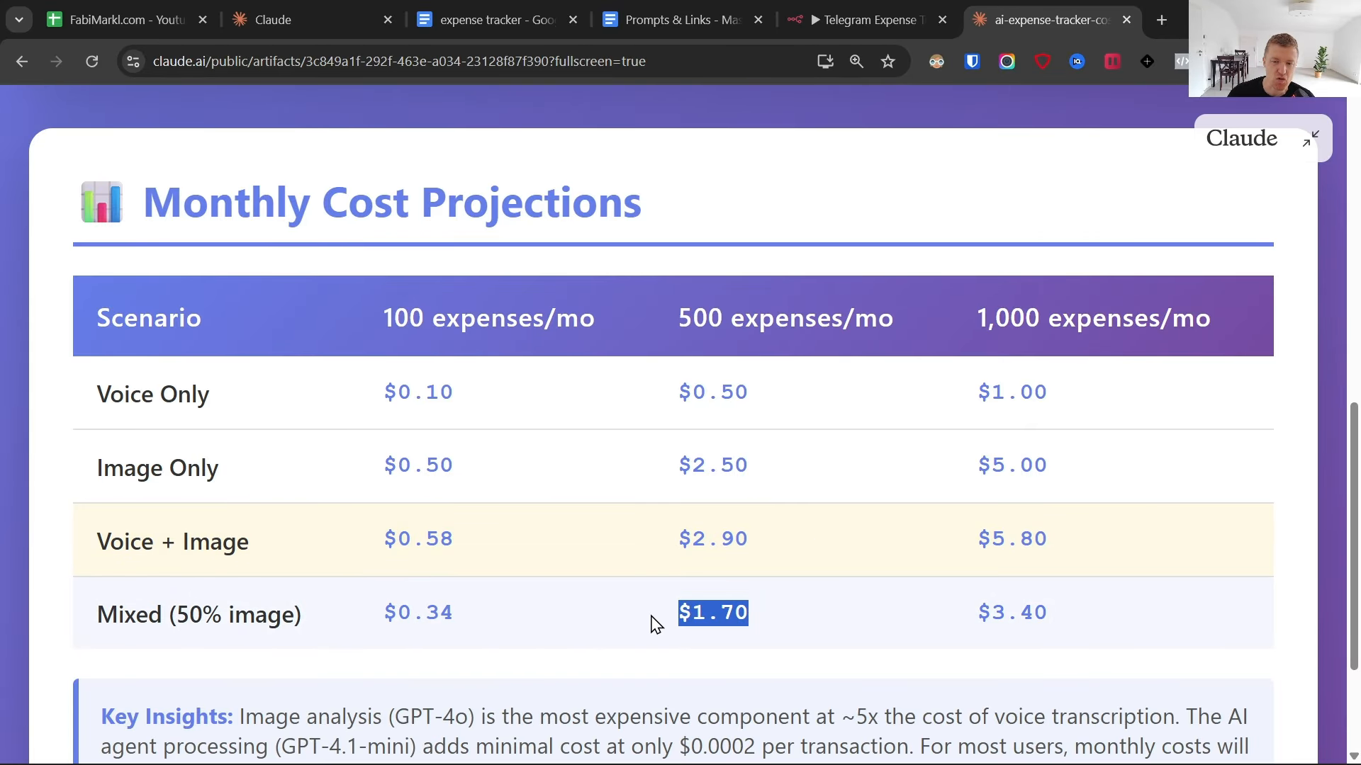
click(655, 623)
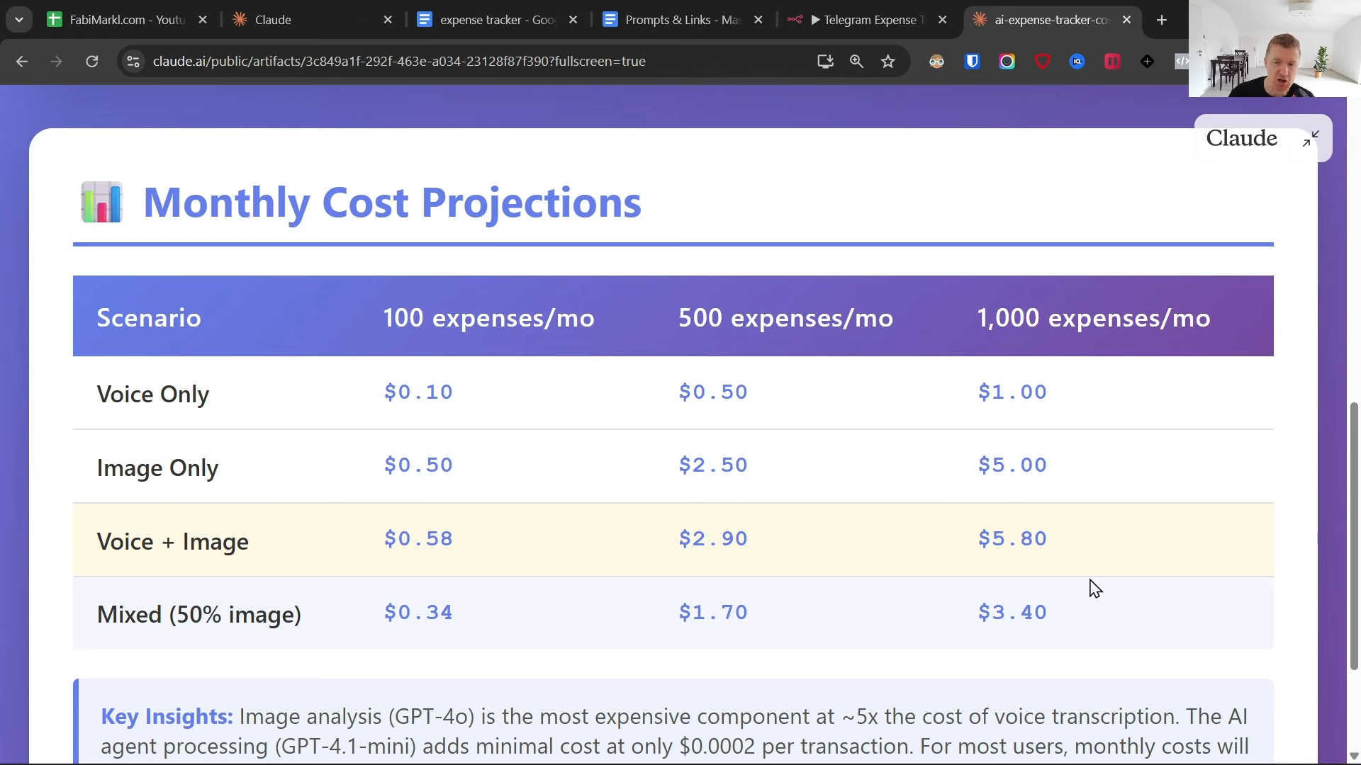